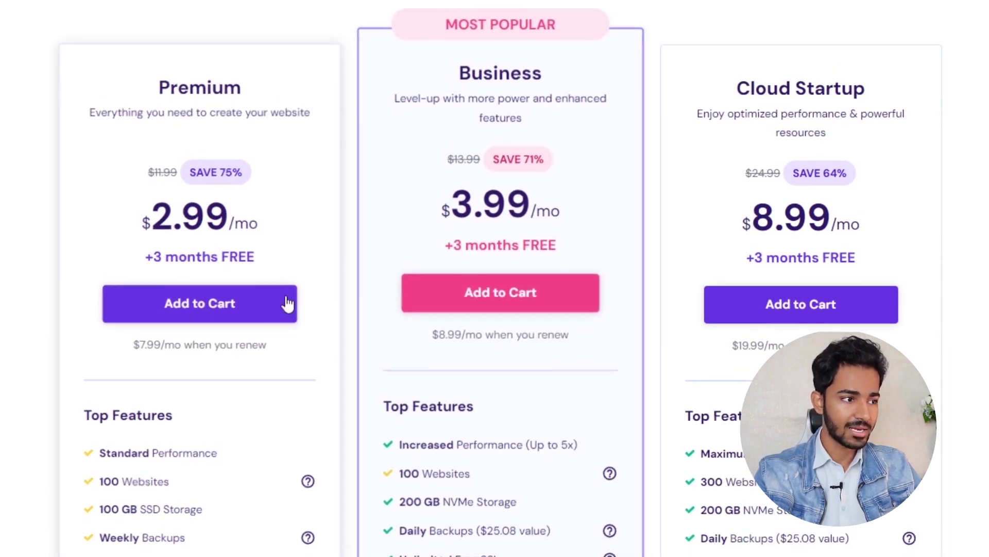
- Add the Premium plan to the cart and, after comparing 24 and 48 months, pick 12-month billing at $38.28
click(259, 303)
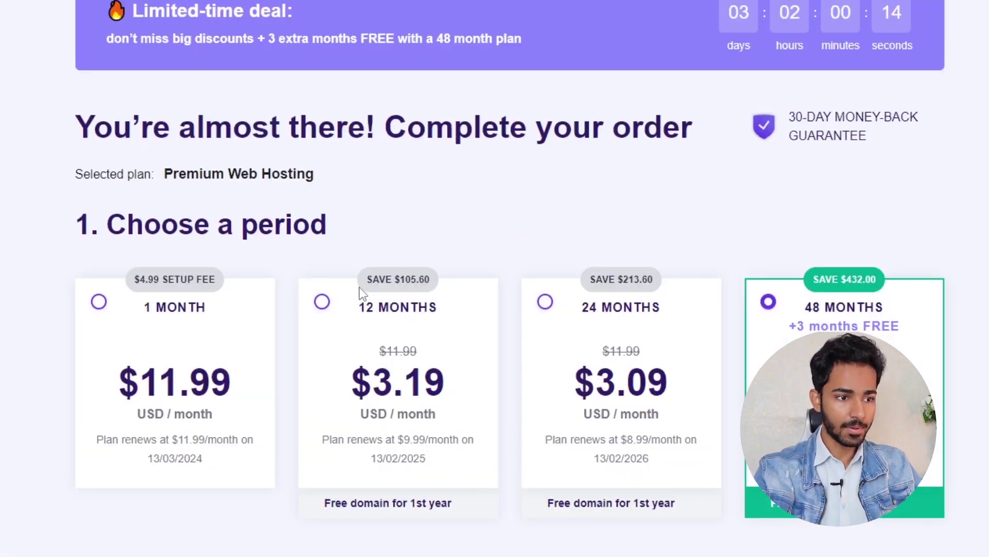
scroll(948, 192, down, 3)
scroll(495, 279, down, 2)
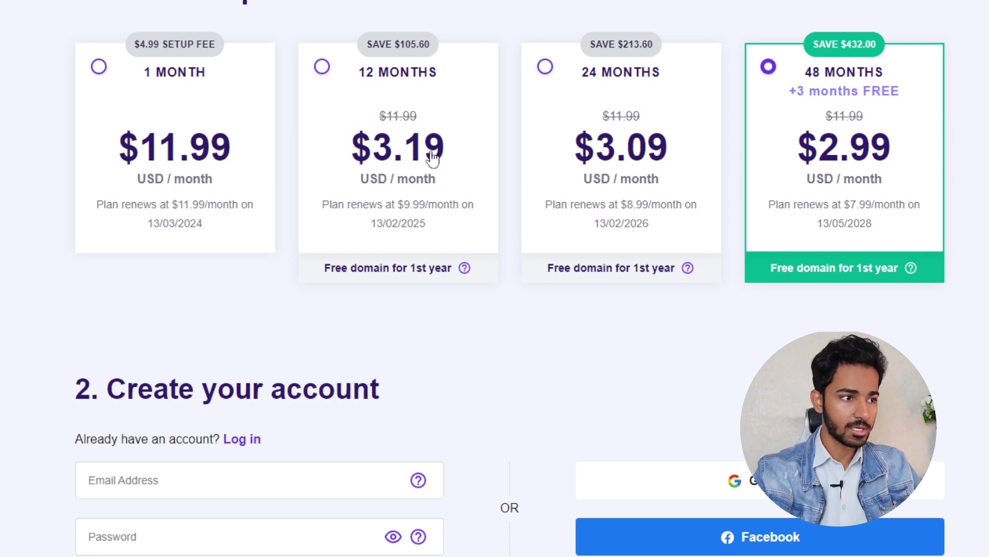
click(428, 112)
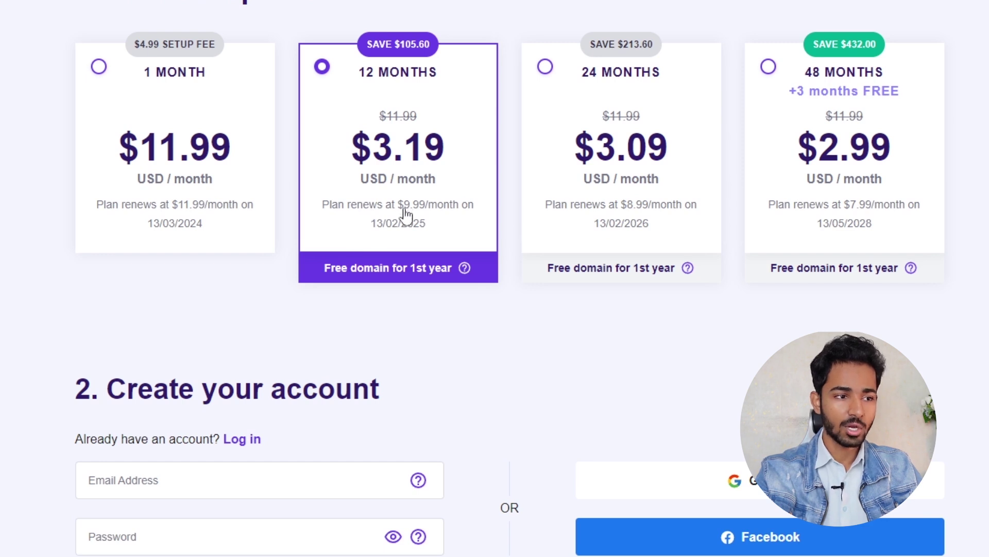
click(663, 164)
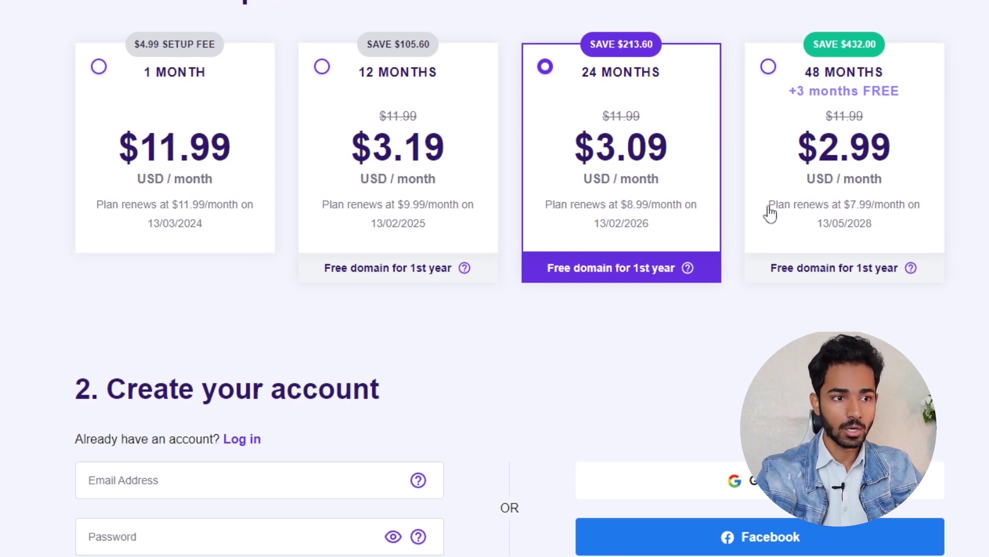
click(836, 177)
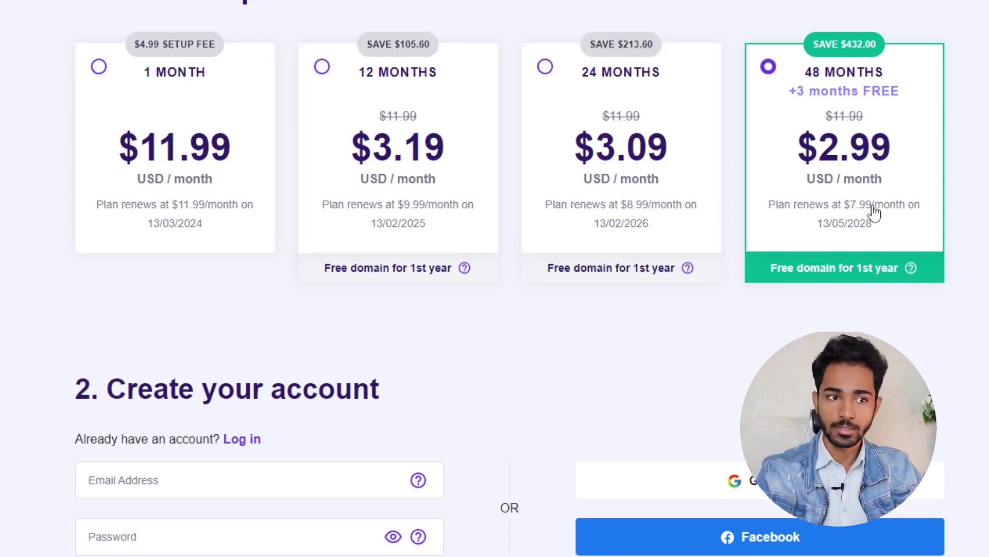
click(400, 158)
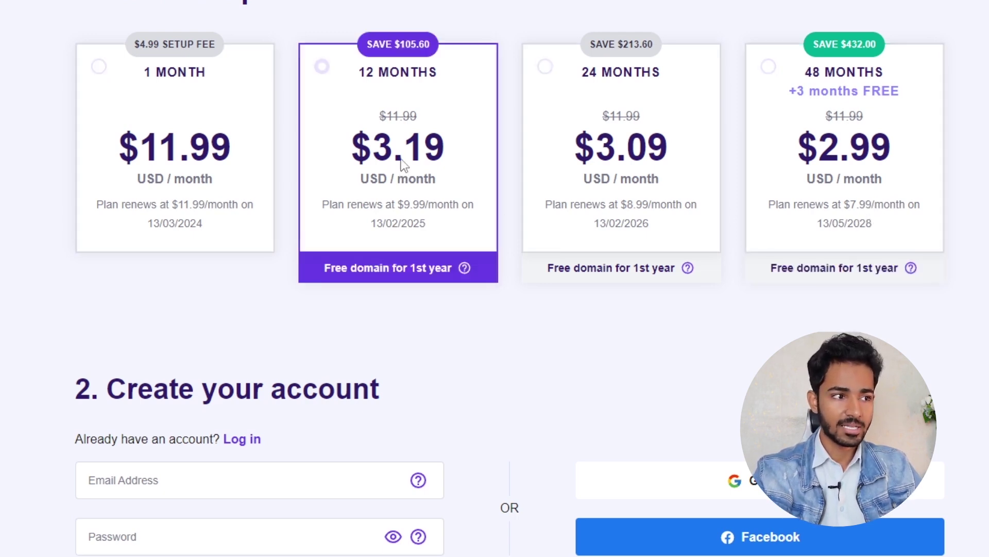
scroll(433, 155, down, 7)
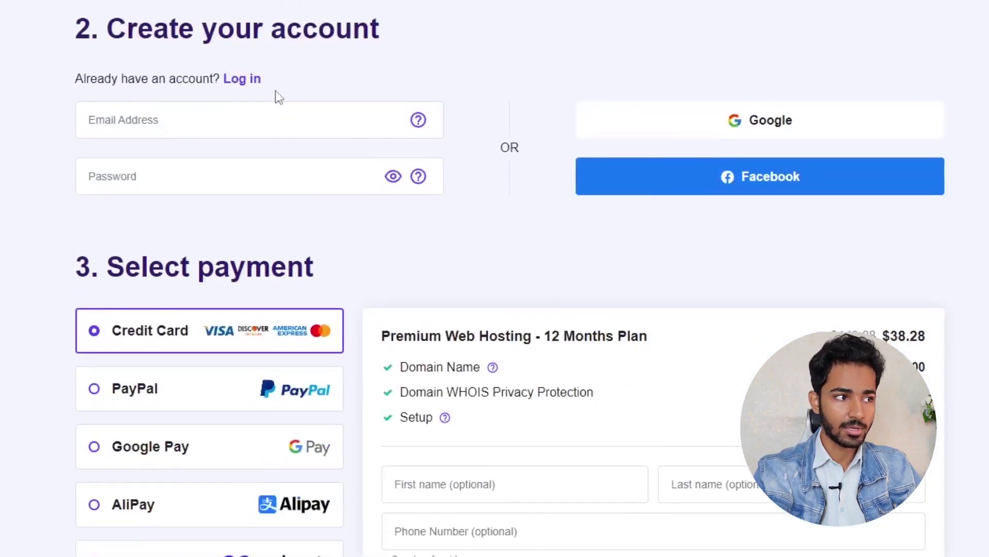
drag(103, 29, 264, 30)
click(358, 256)
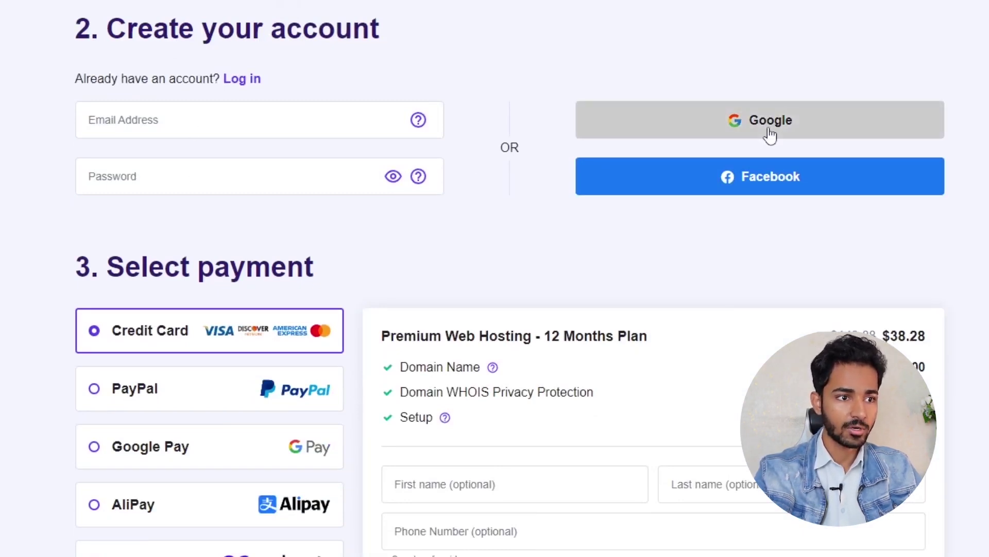
scroll(768, 201, down, 6)
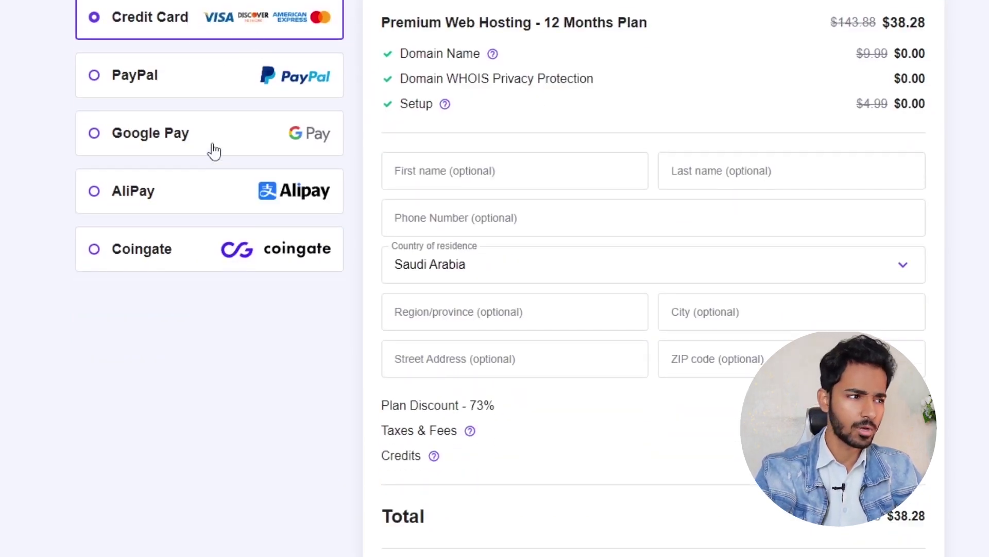
scroll(531, 41, down, 1)
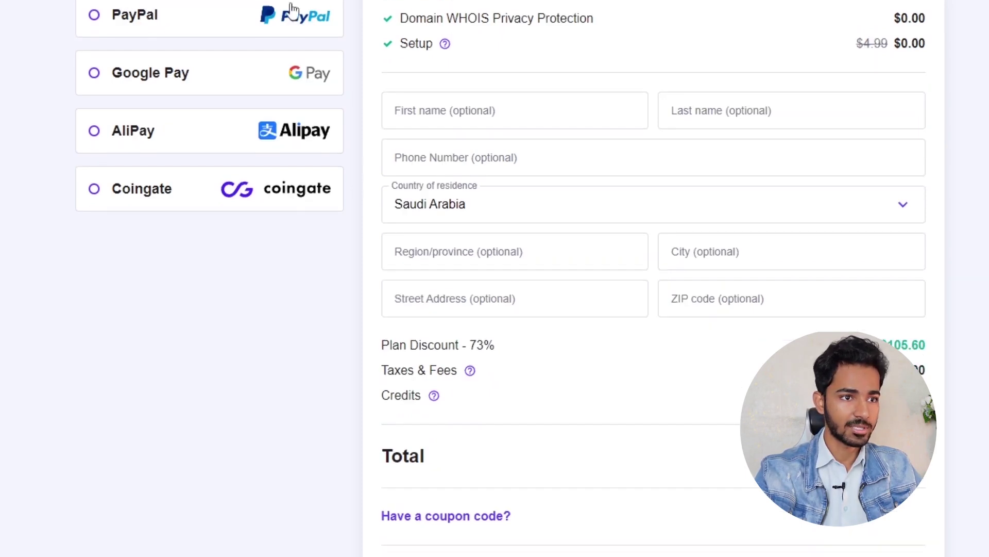
scroll(917, 80, up, 2)
drag(872, 40, 931, 41)
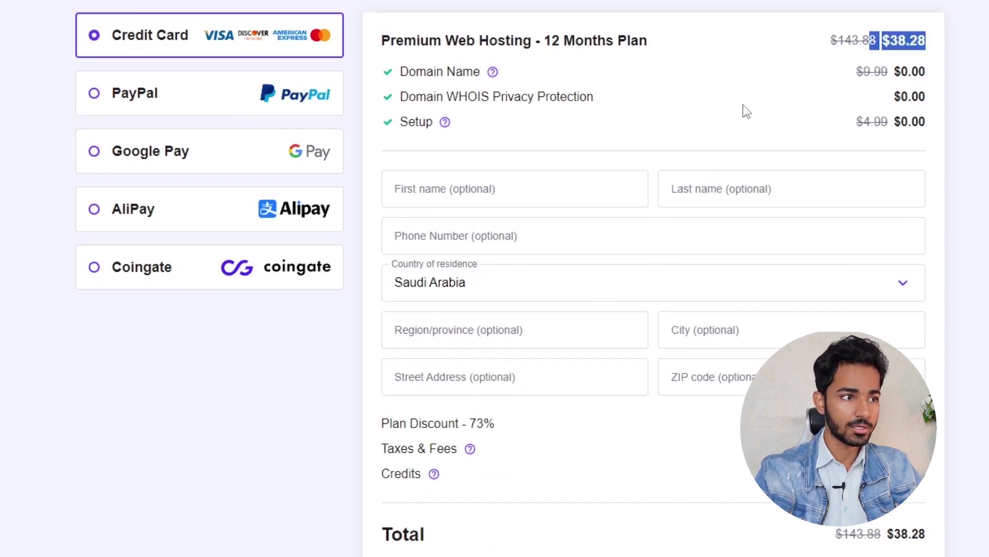
drag(550, 40, 605, 41)
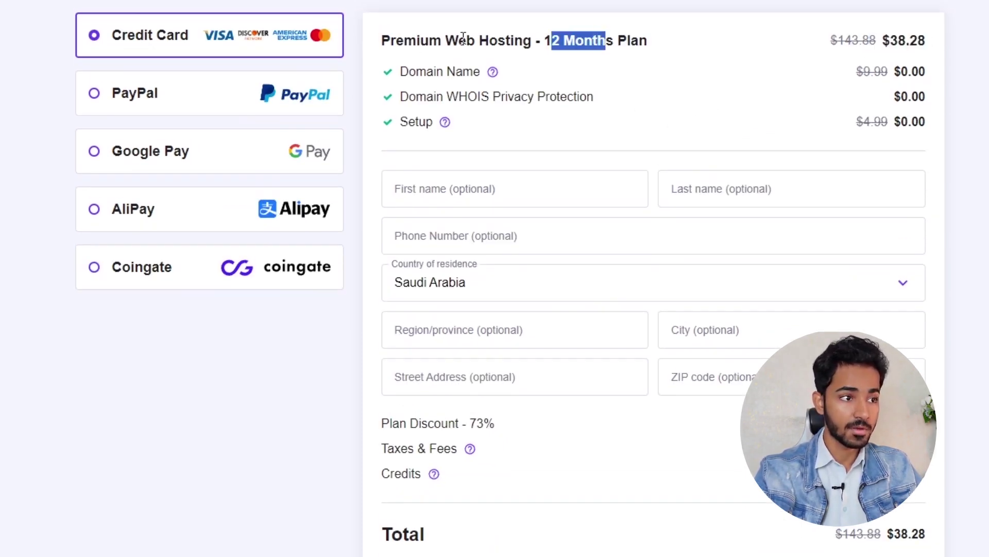
drag(401, 72, 482, 73)
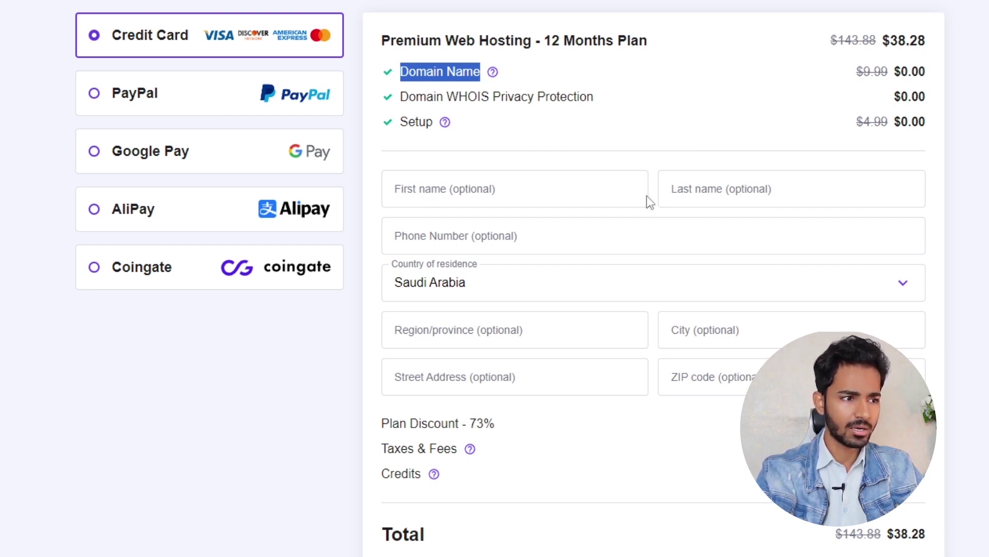
scroll(494, 282, down, 3)
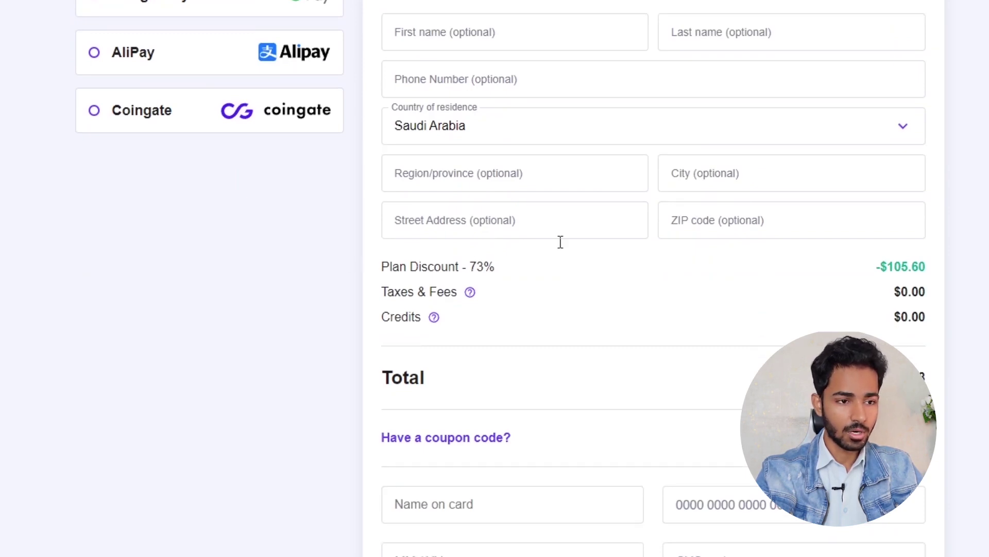
scroll(842, 242, down, 3)
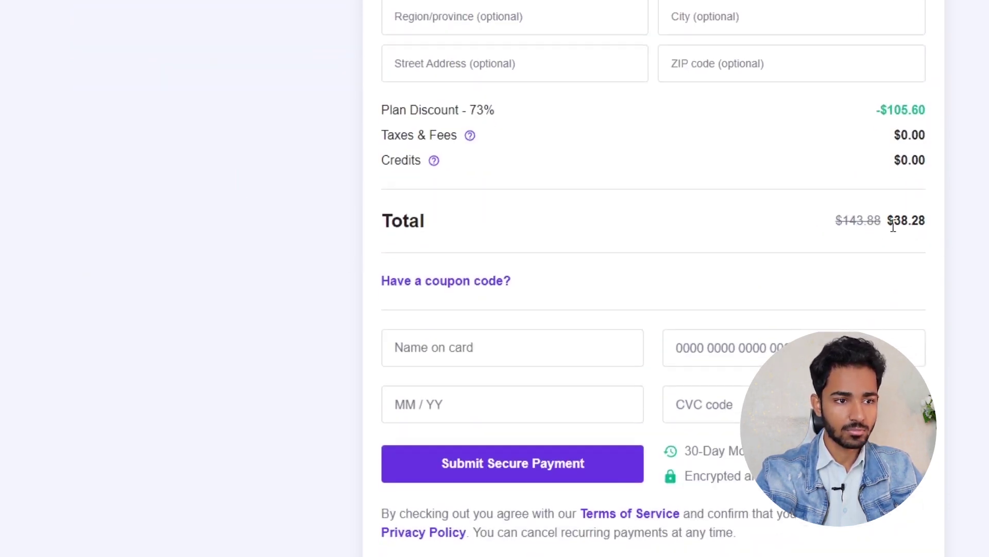
drag(893, 226, 938, 225)
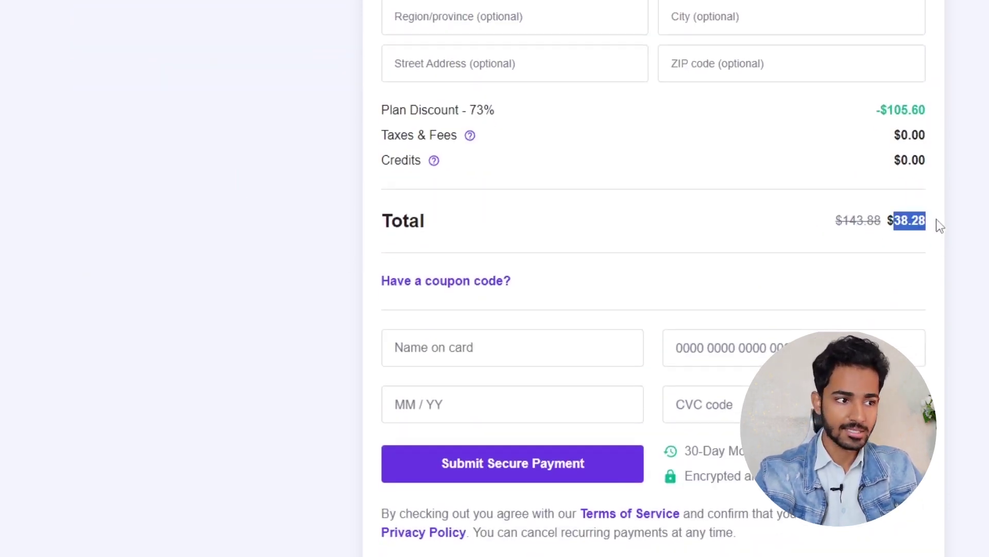
- Apply coupon code AFTABH so the 12-month order total drops to $34.45
click(480, 289)
click(487, 321)
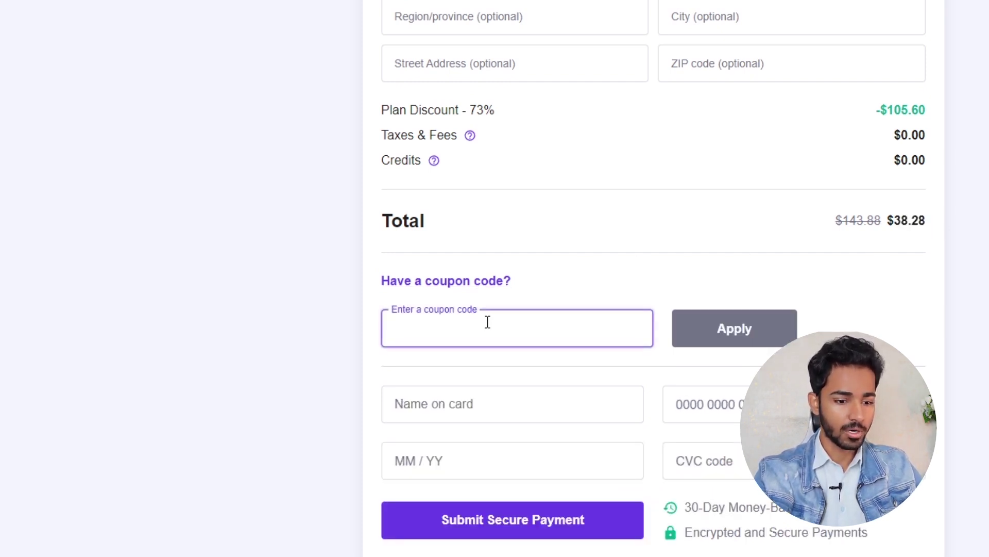
text(AFTABH)
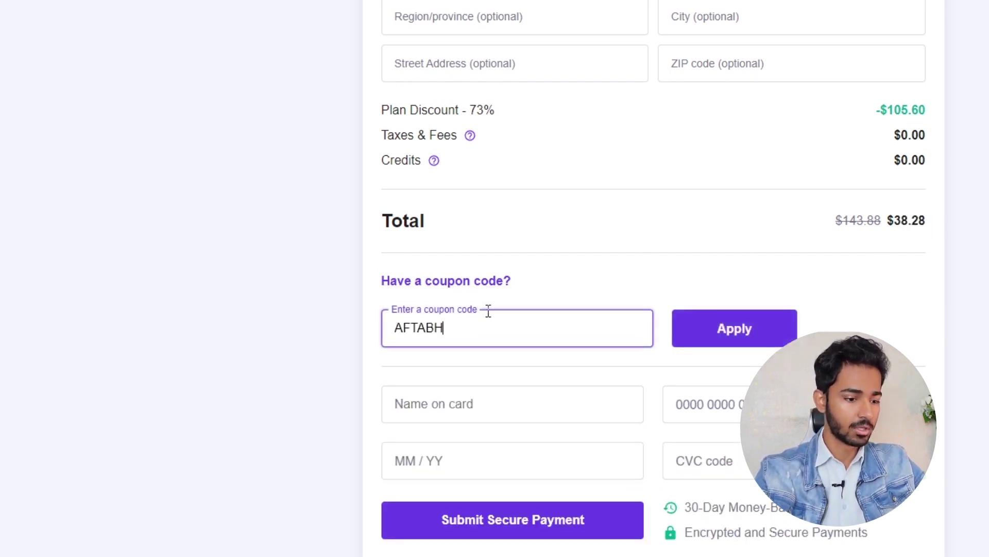
click(767, 329)
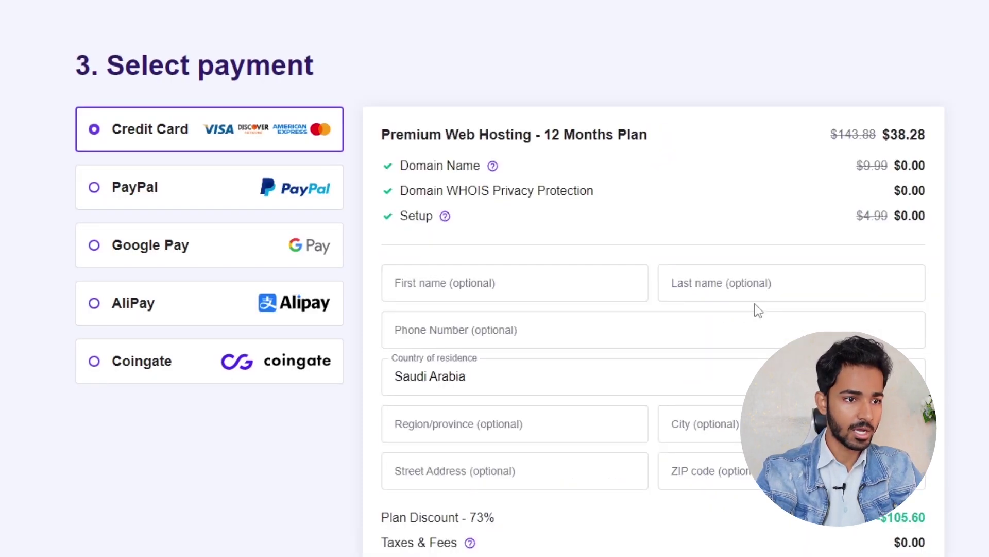
scroll(756, 304, down, 5)
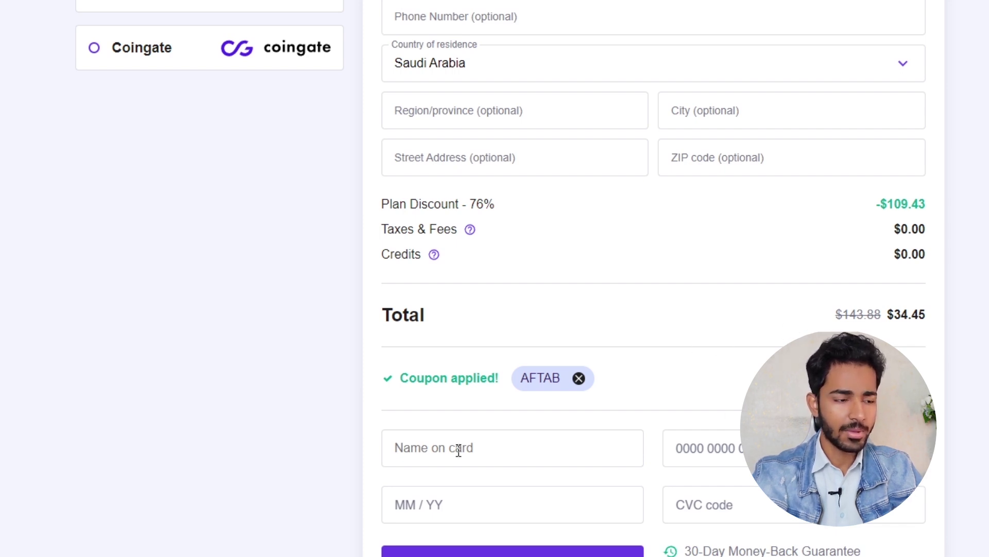
scroll(585, 529, down, 1)
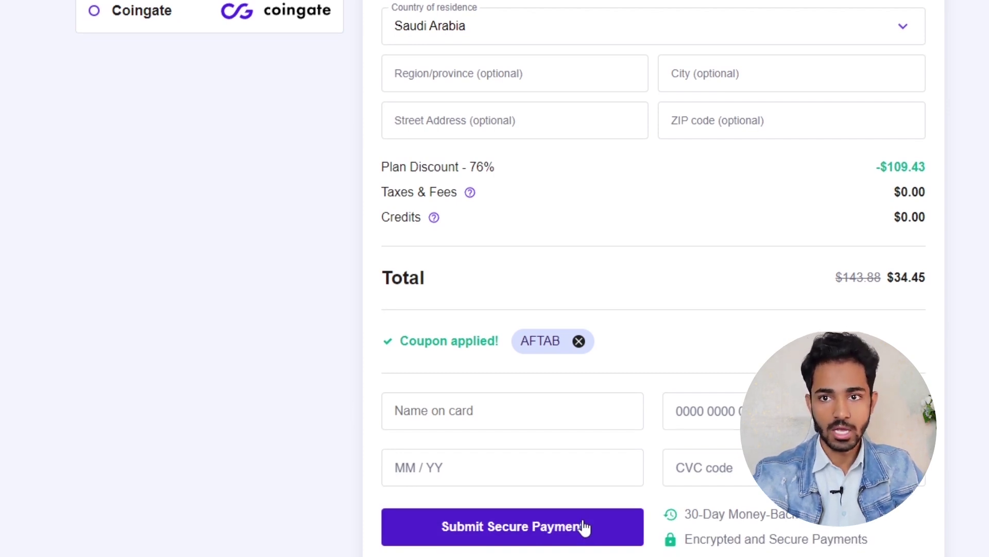
scroll(585, 413, up, 5)
scroll(585, 413, up, 5)
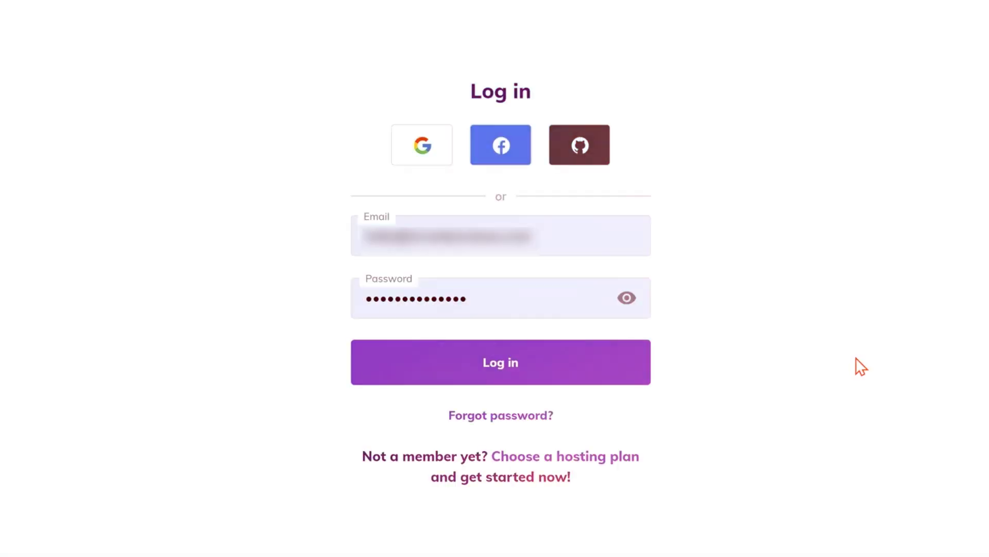
- Log in, search for demoname.com, and claim it as the free one-year domain
click(515, 376)
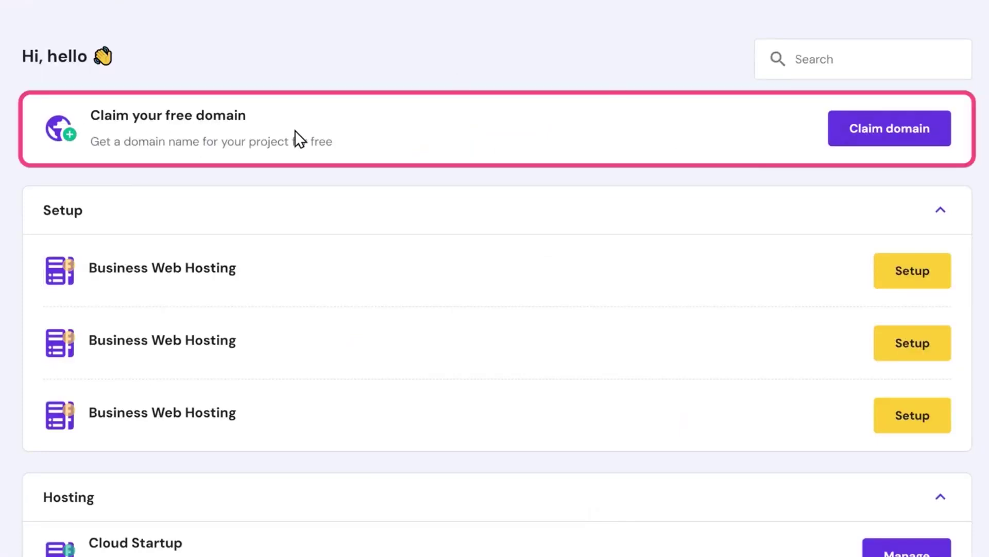
click(885, 135)
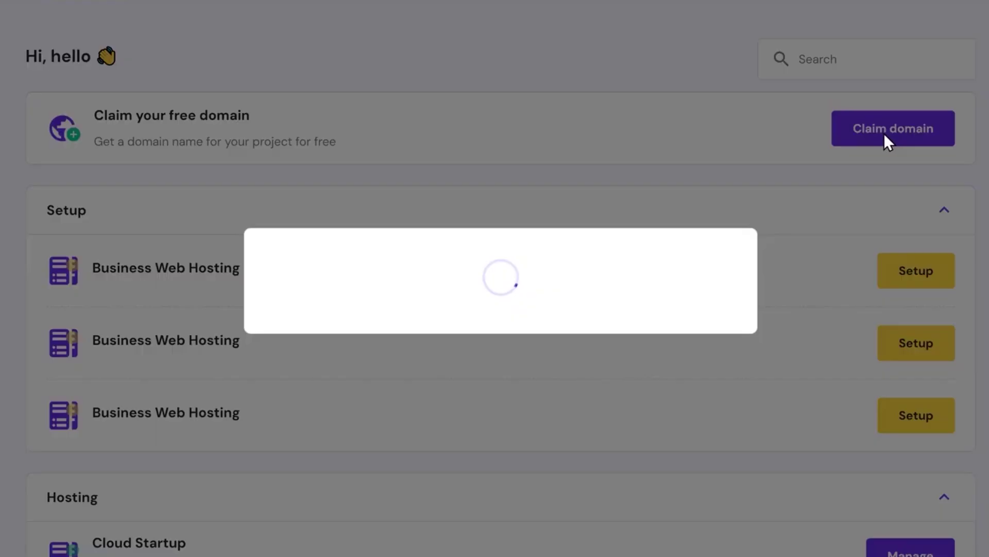
click(393, 299)
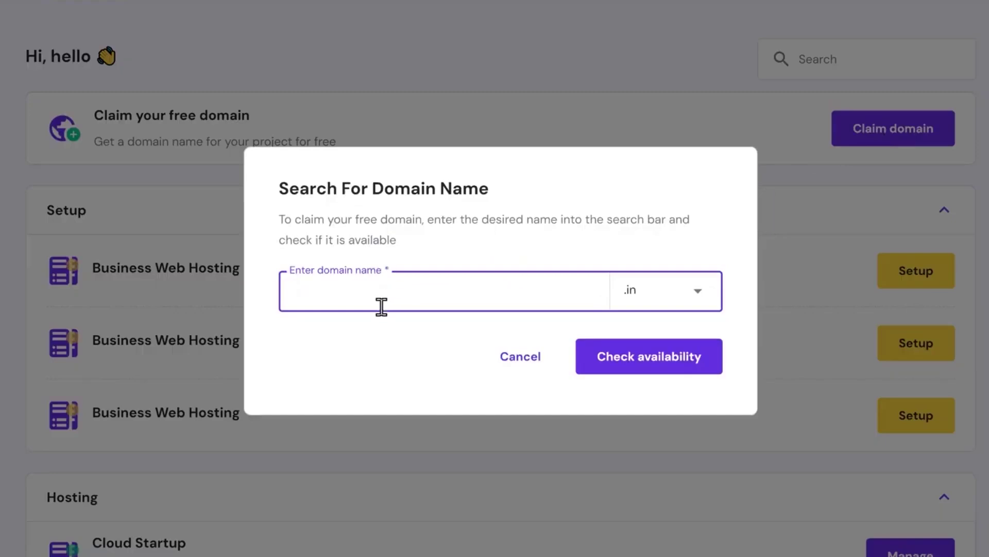
text(demo)
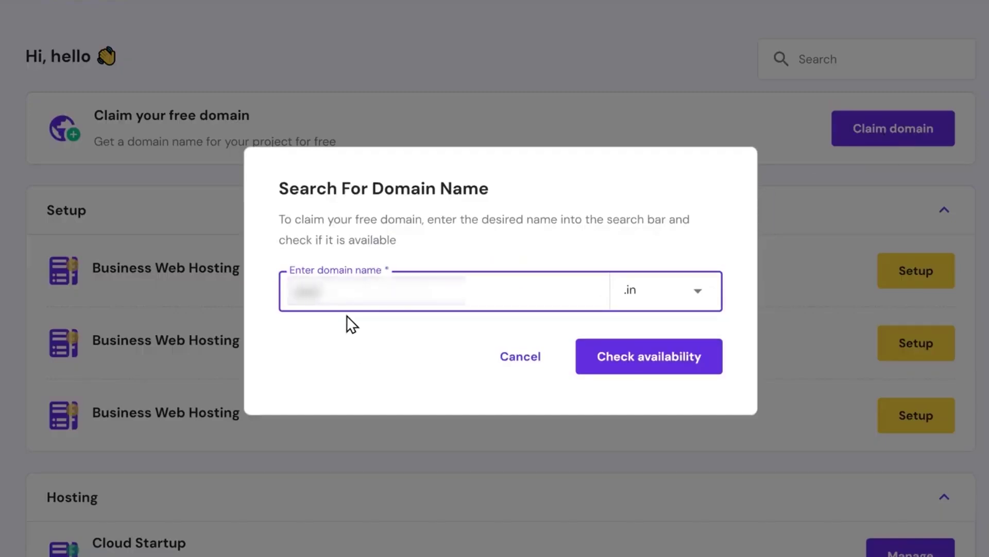
text(name)
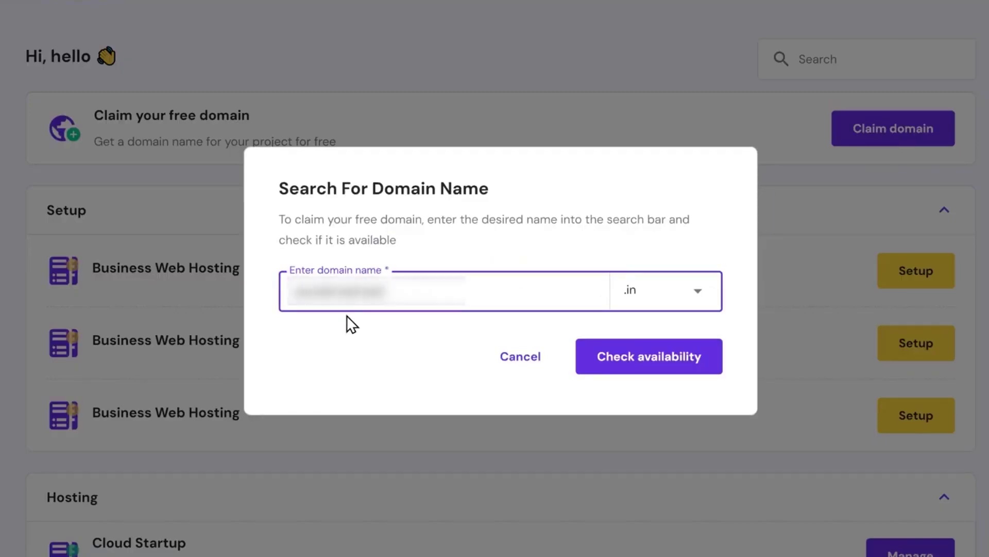
click(633, 289)
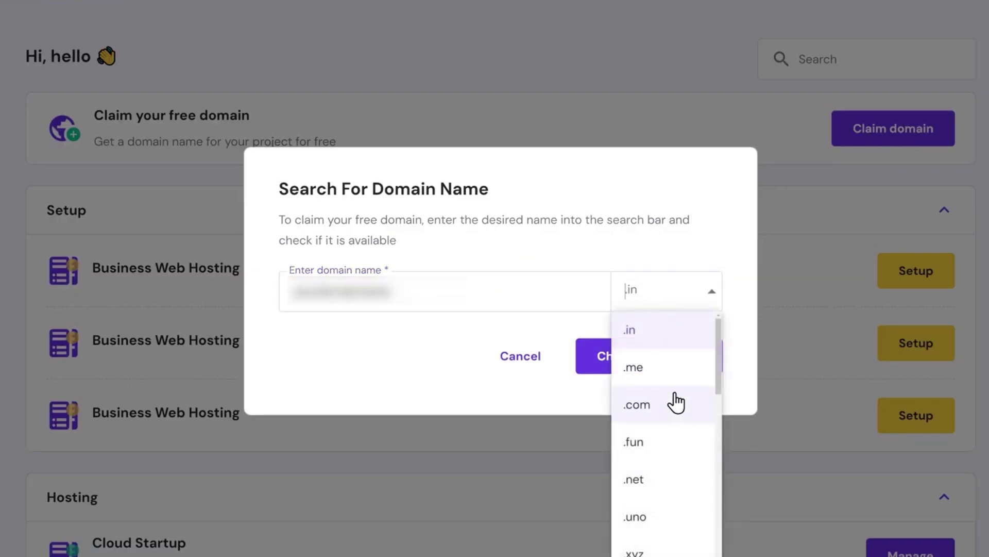
click(660, 415)
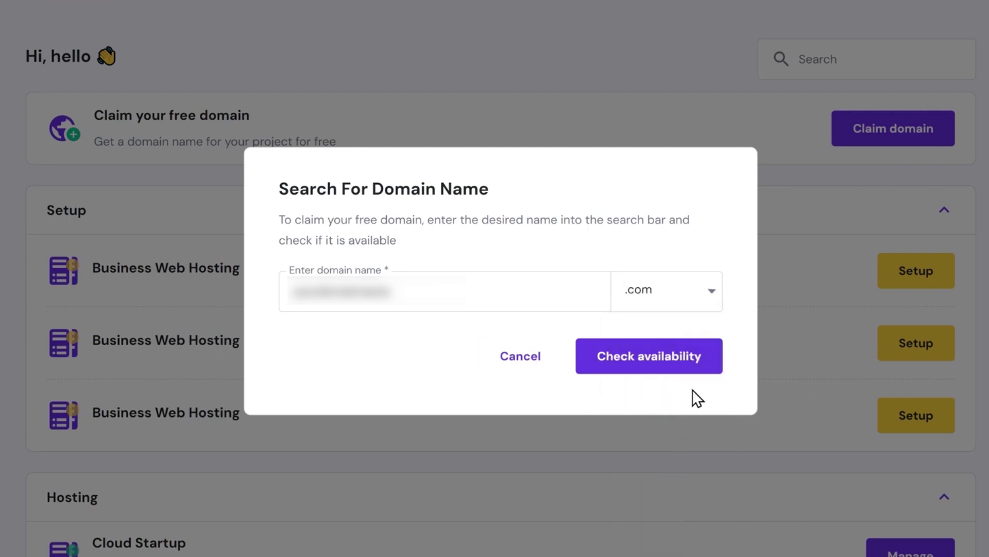
click(650, 360)
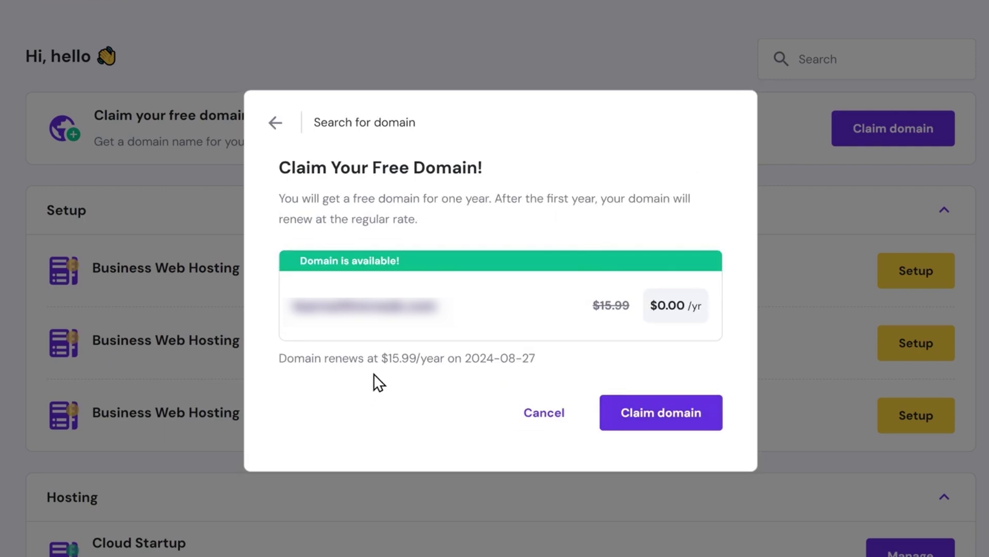
click(662, 428)
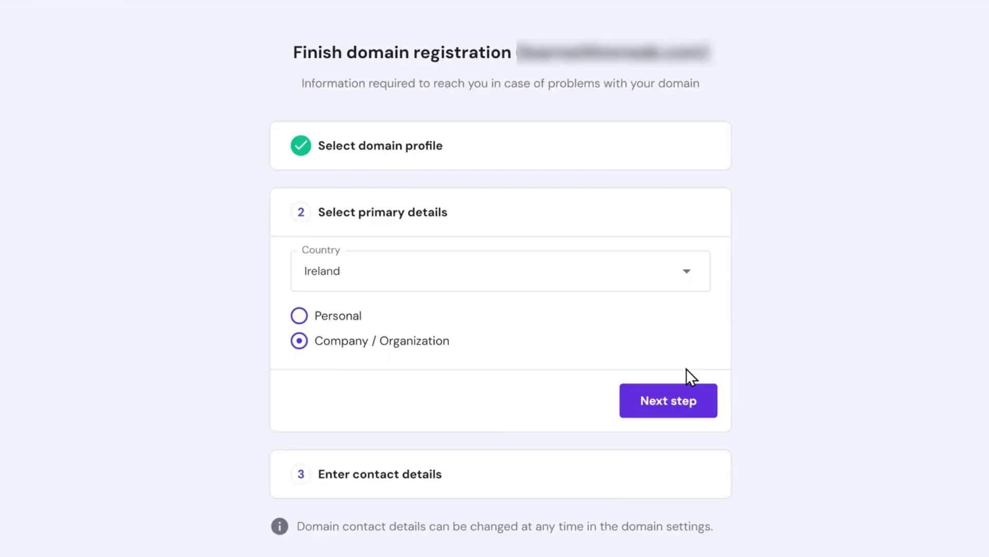
- Submit the domain's registration details and continue through to the hPanel Home dashboard
click(687, 409)
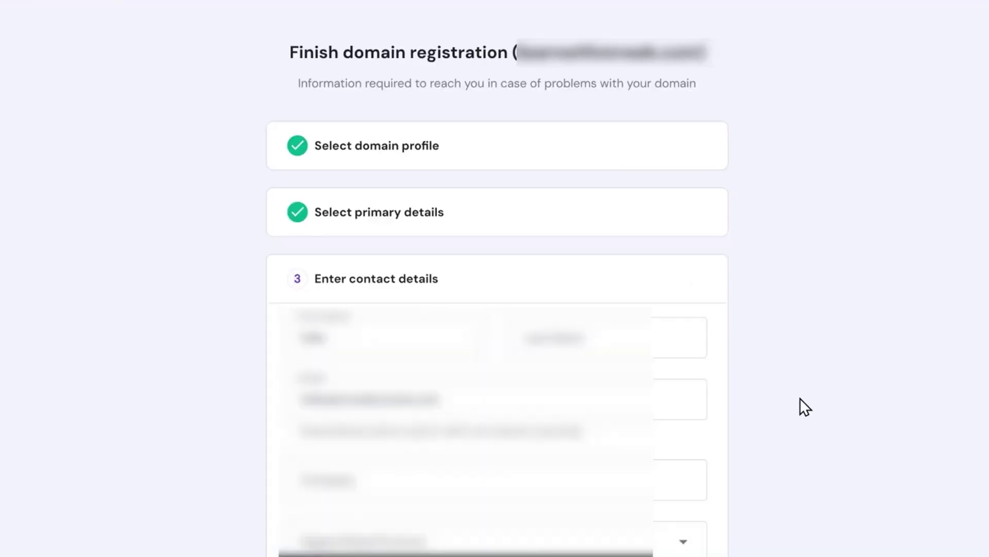
scroll(800, 398, down, 8)
click(636, 522)
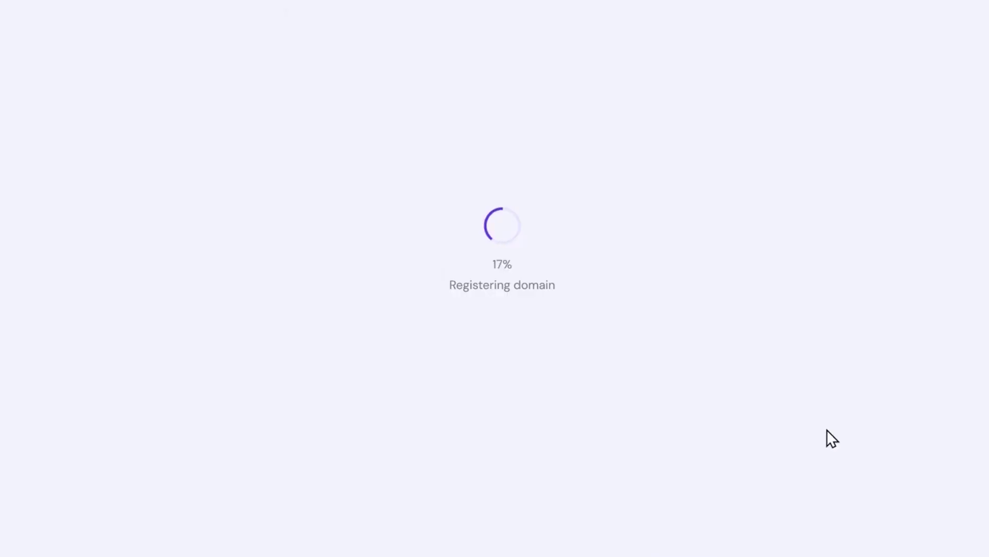
click(503, 334)
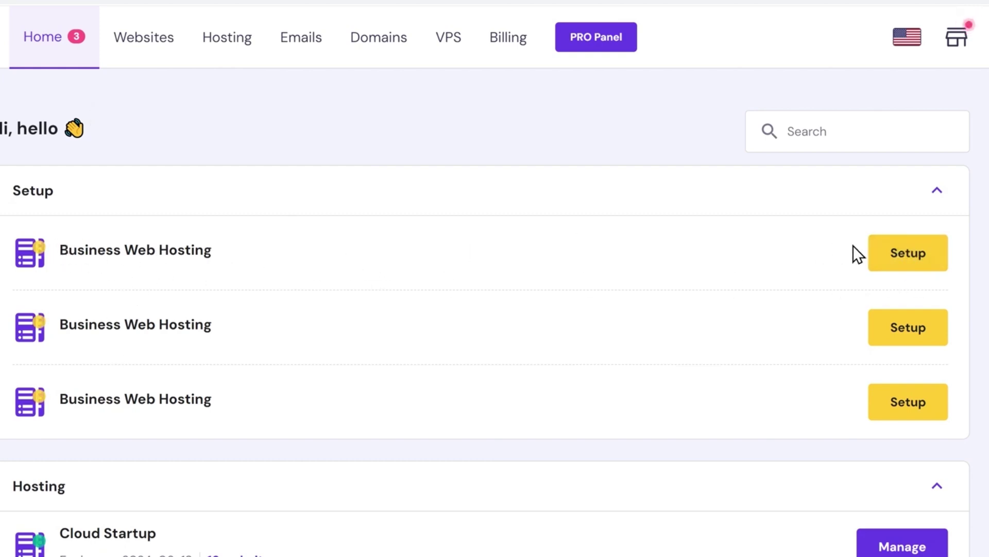
- Skip personalization and create a new from-scratch website on the claimed domain for the first Business plan
click(910, 257)
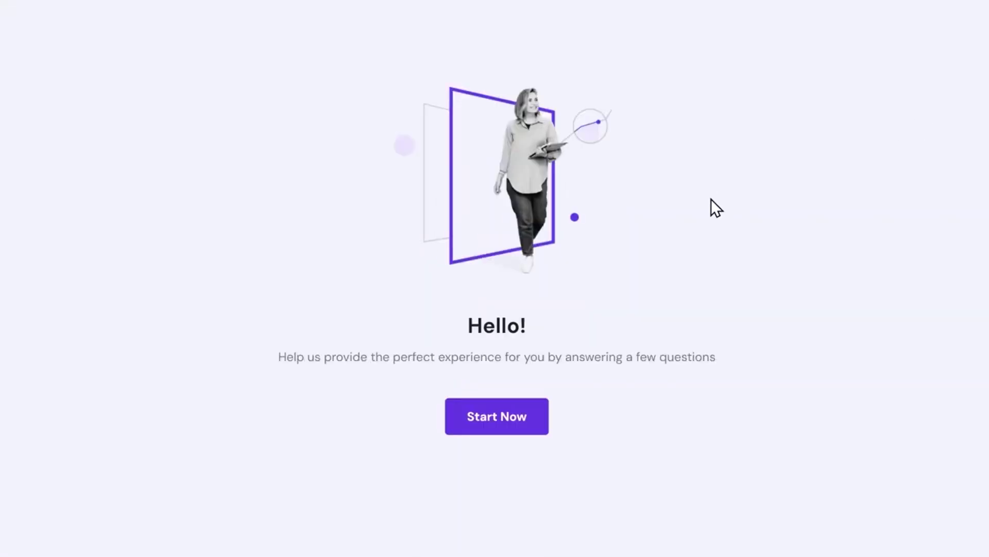
click(521, 426)
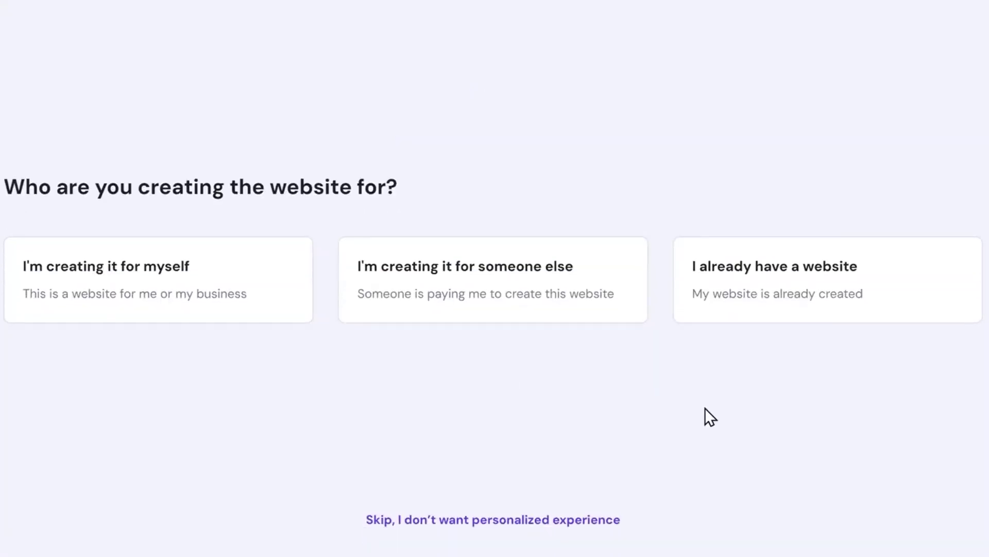
click(473, 521)
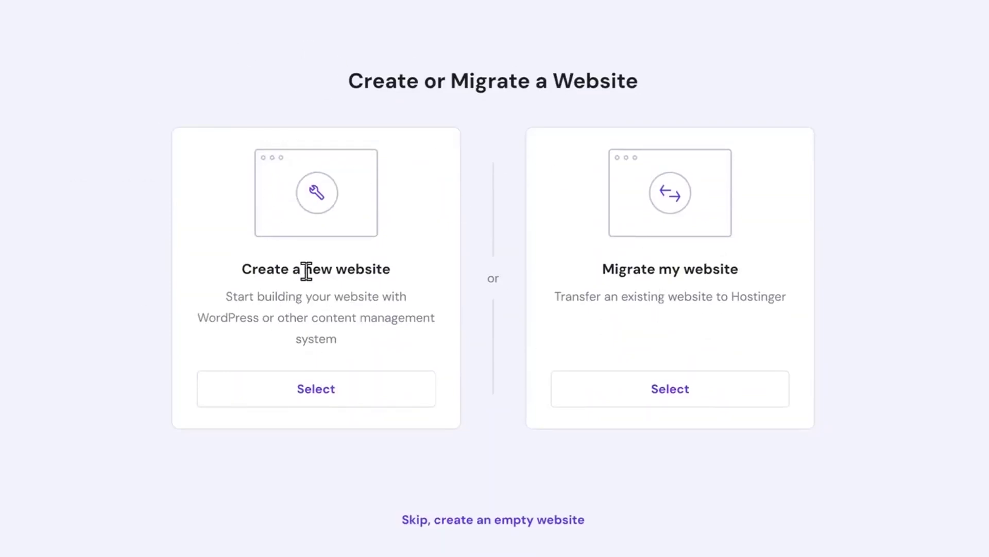
click(321, 400)
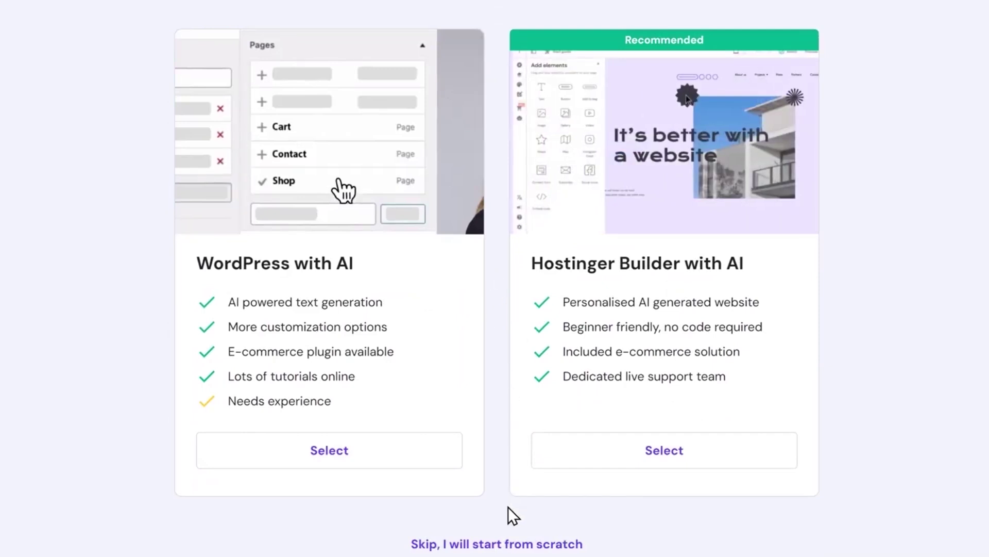
click(496, 546)
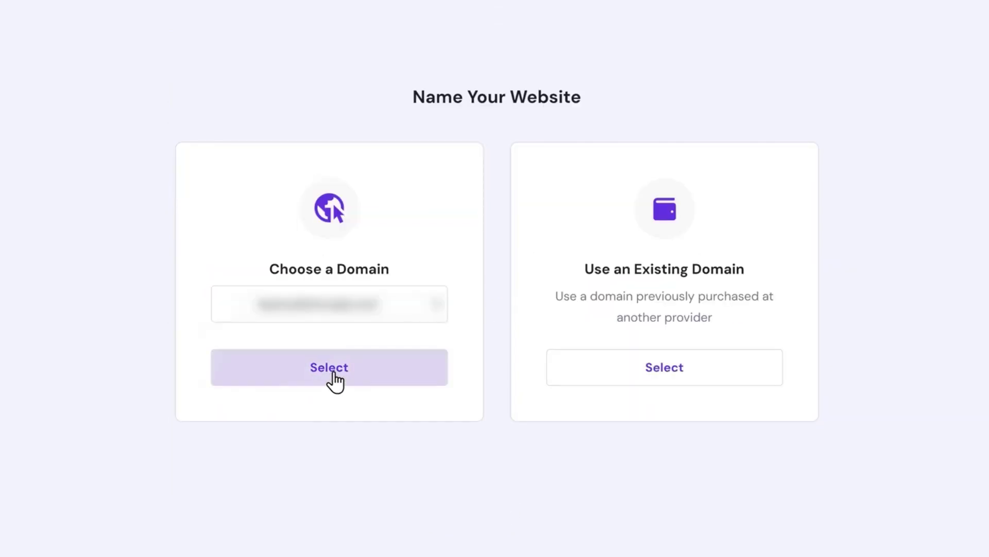
click(335, 381)
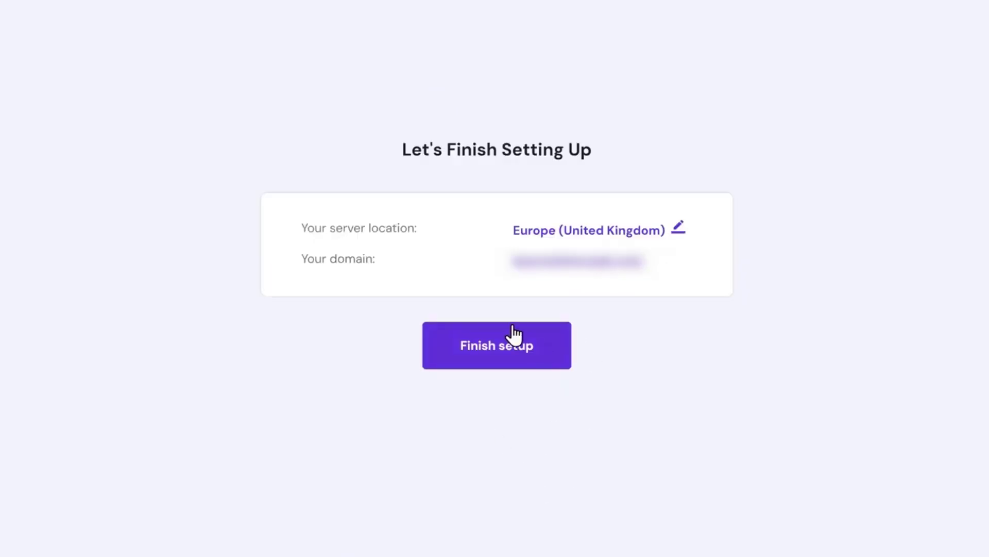
click(496, 346)
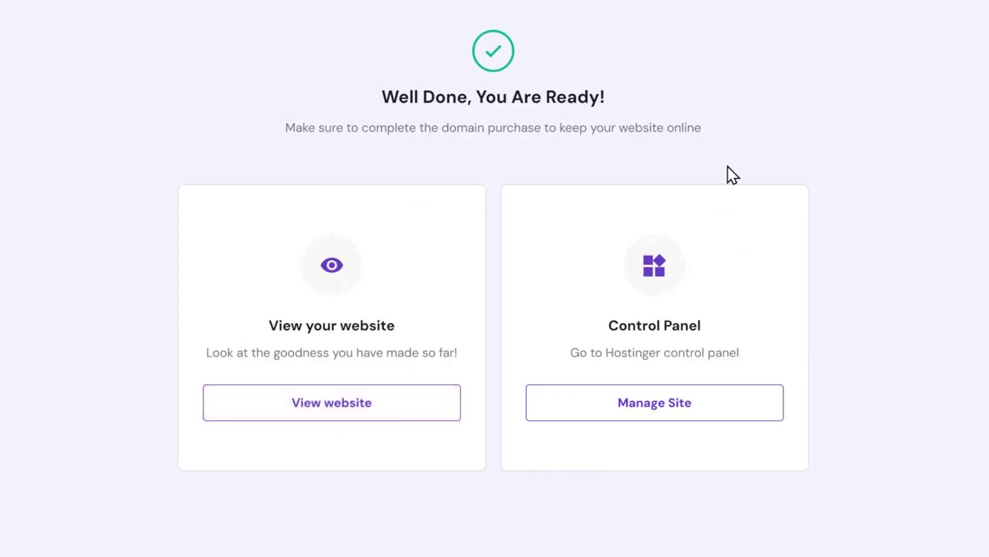
- Choose WordPress in the site's Auto Installer and fill in the website title and admin credentials
click(664, 413)
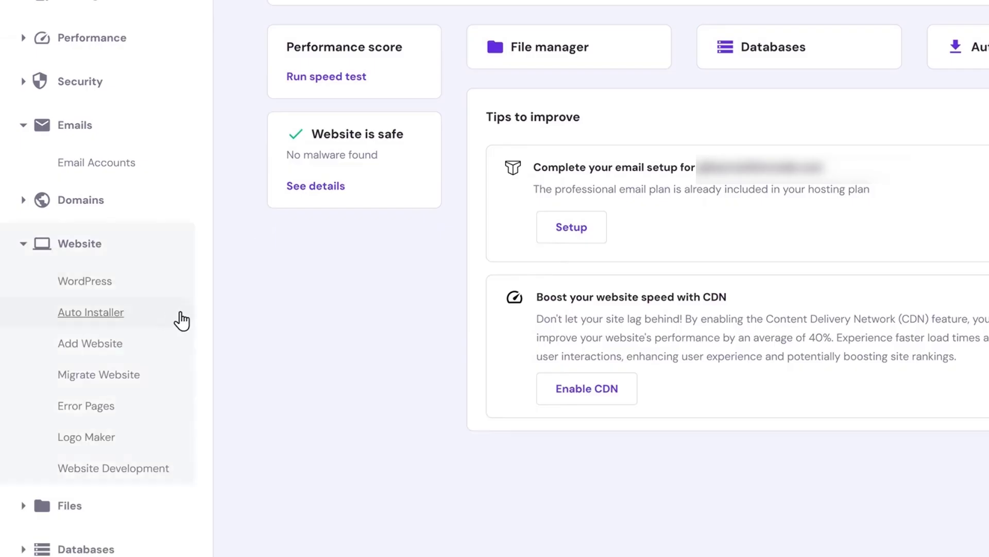
click(91, 320)
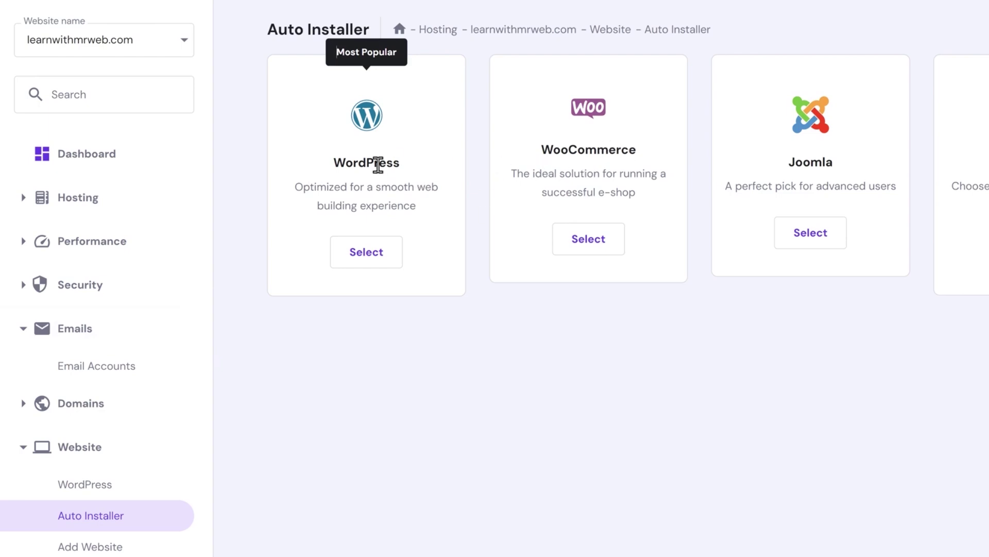
click(363, 258)
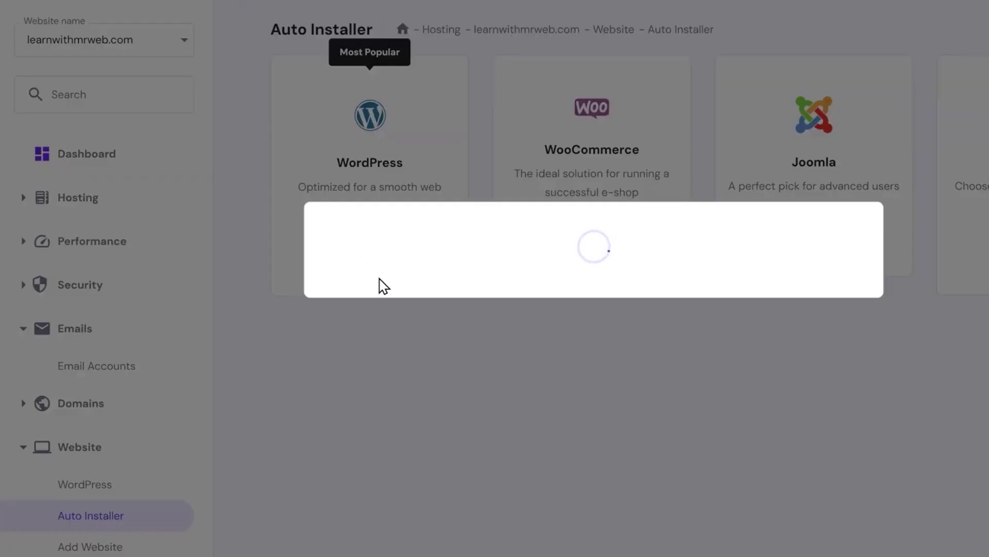
click(327, 205)
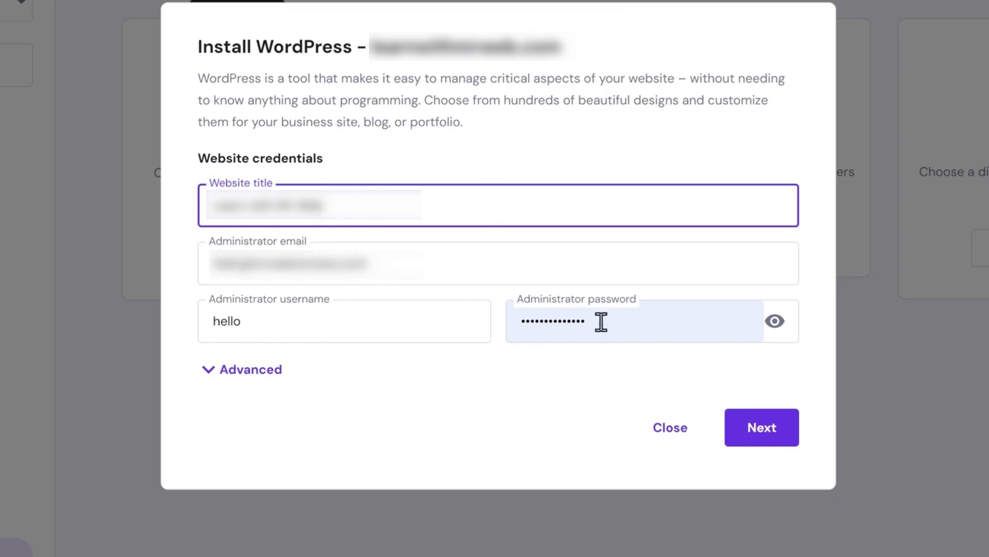
- Set WordPress to always update to the latest version and install it
click(763, 435)
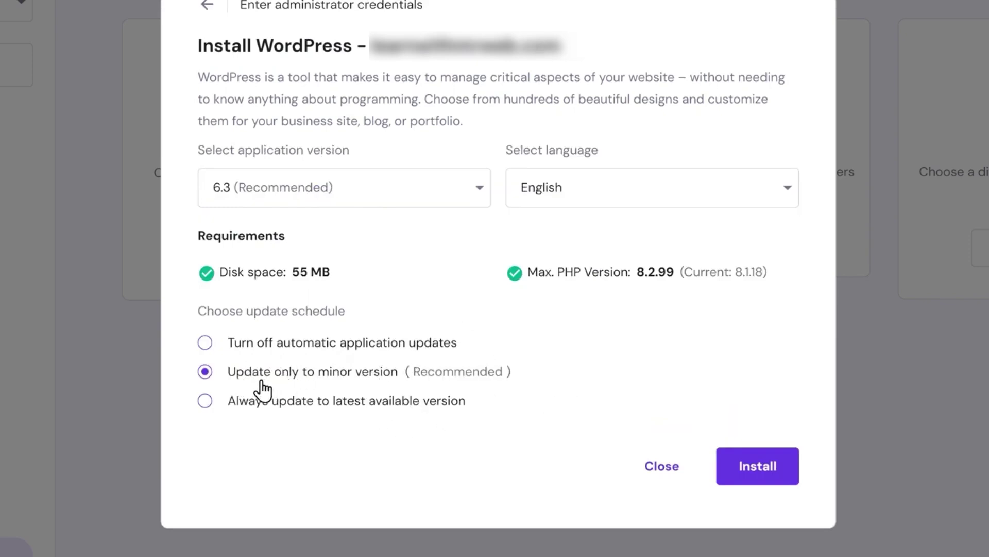
click(364, 400)
click(777, 464)
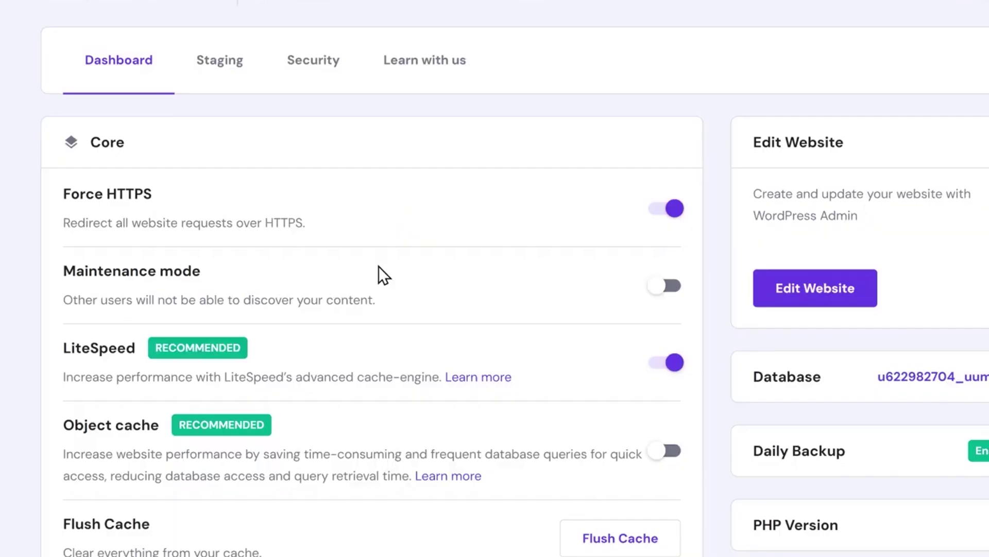
scroll(378, 266, down, 7)
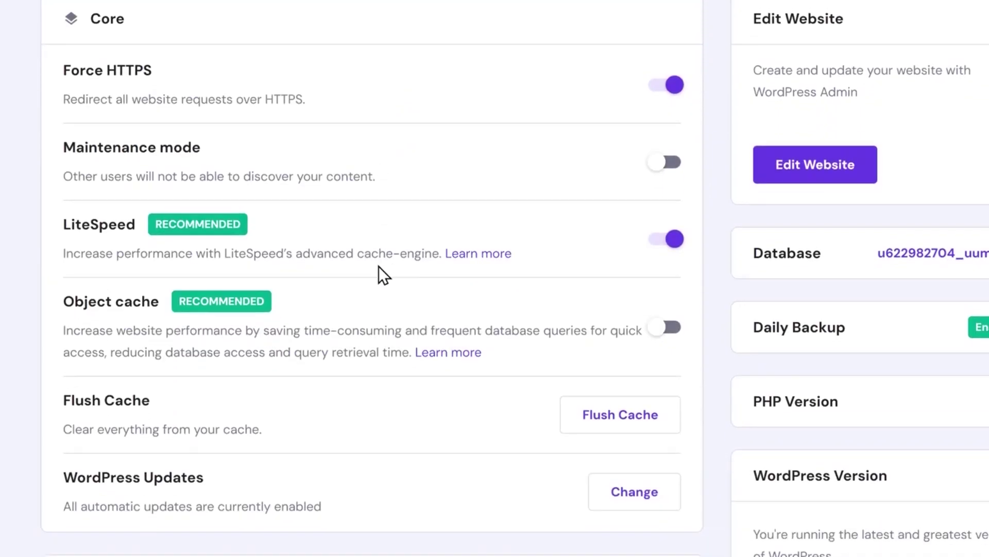
- Review the website dashboard, then launch the WordPress admin with Edit Website
scroll(417, 285, up, 4)
scroll(416, 285, down, 4)
scroll(359, 170, down, 3)
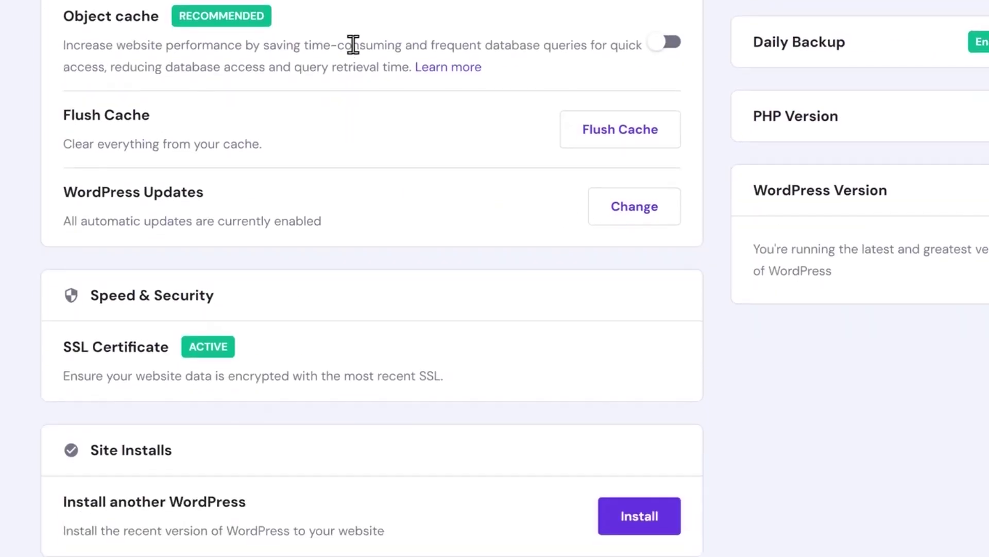
scroll(448, 389, up, 9)
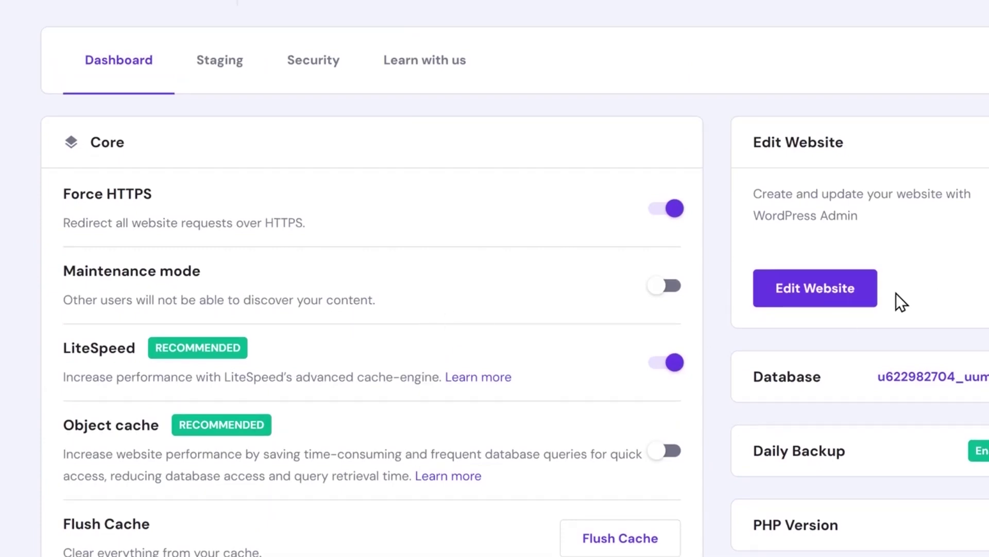
click(814, 290)
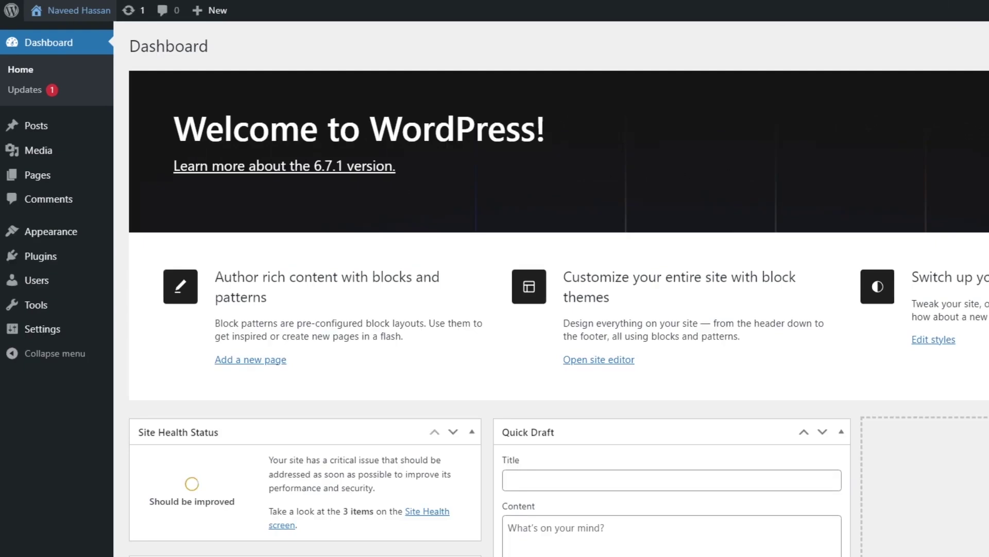
- Look over the wp-admin Dashboard, then go to the Posts list
scroll(559, 288, down, 5)
scroll(559, 288, up, 5)
click(36, 125)
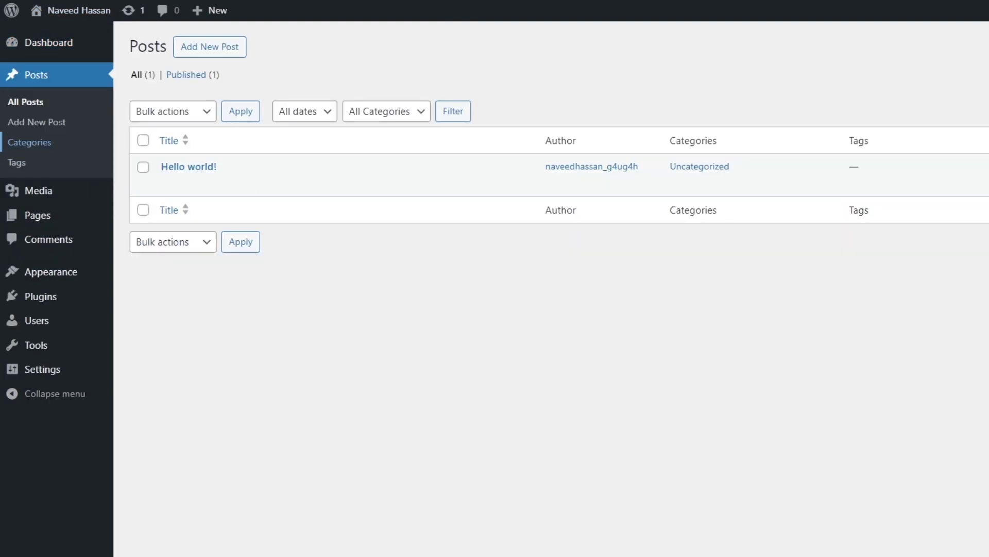
- Browse the Categories, All Pages and Themes screens
click(29, 142)
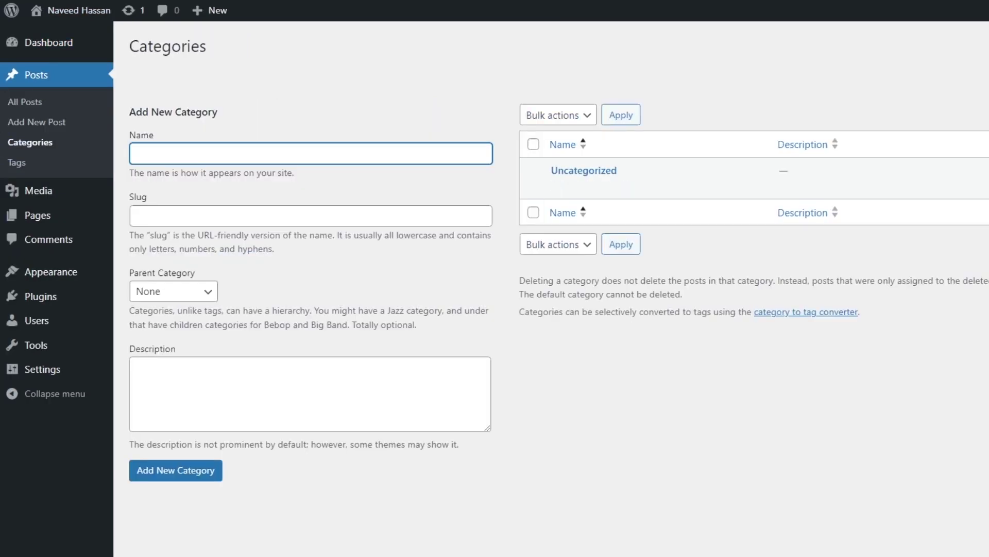
click(37, 215)
click(145, 217)
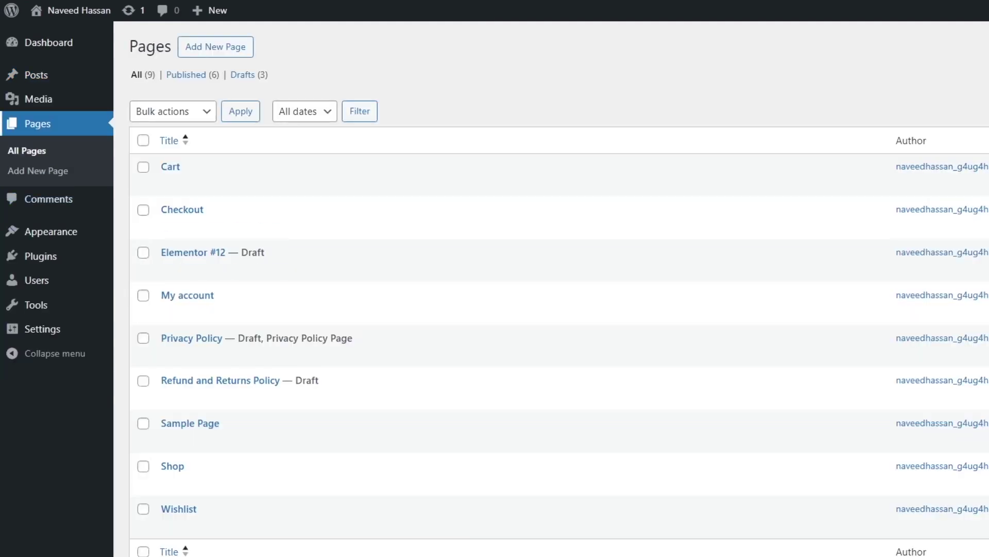
mouse_move(39, 98)
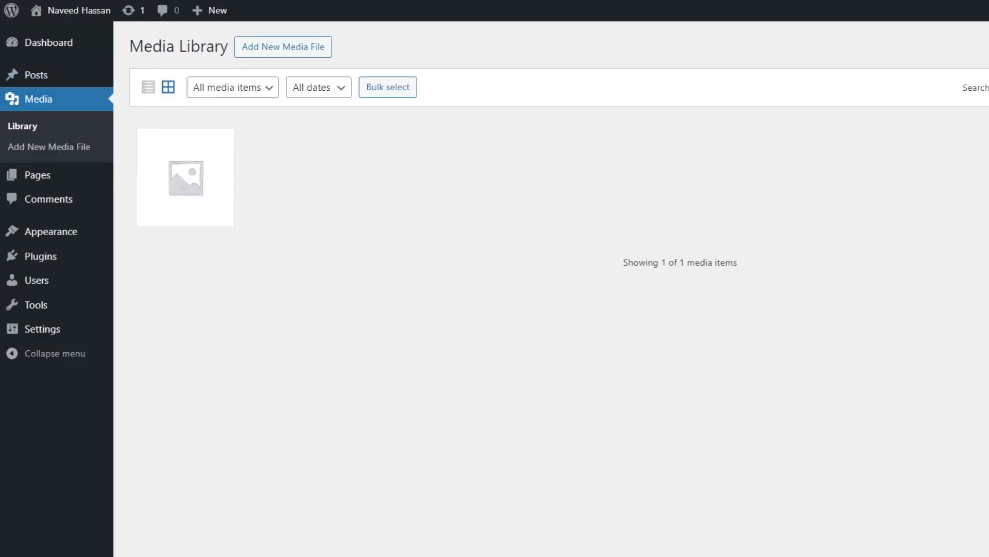
mouse_move(52, 231)
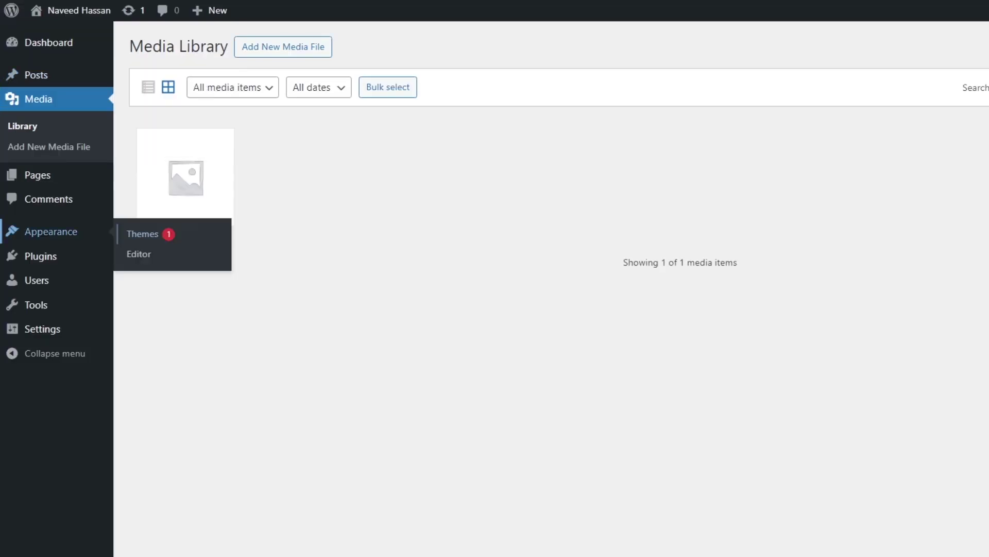
click(127, 230)
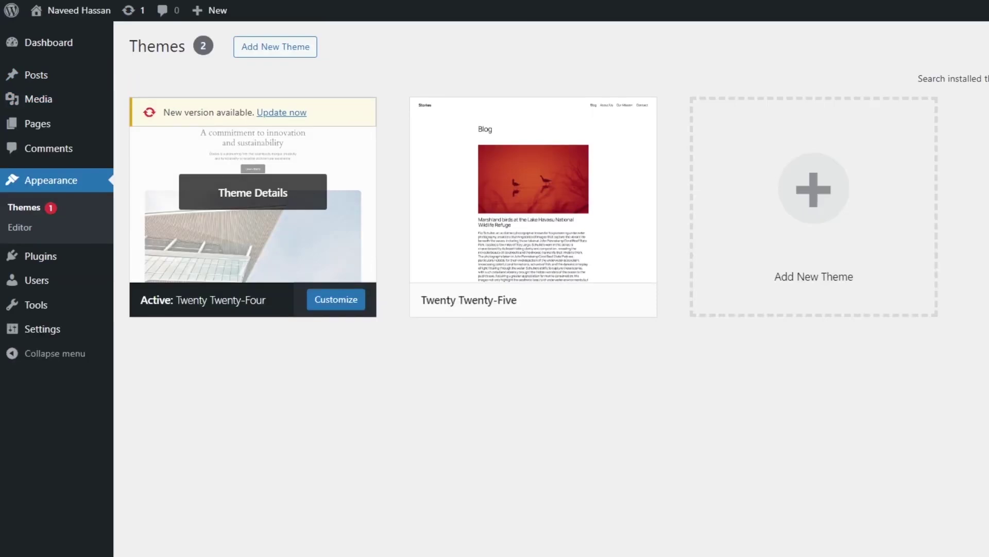
- Visit Plugins, Users and Tools, ending on Settings > General
click(46, 256)
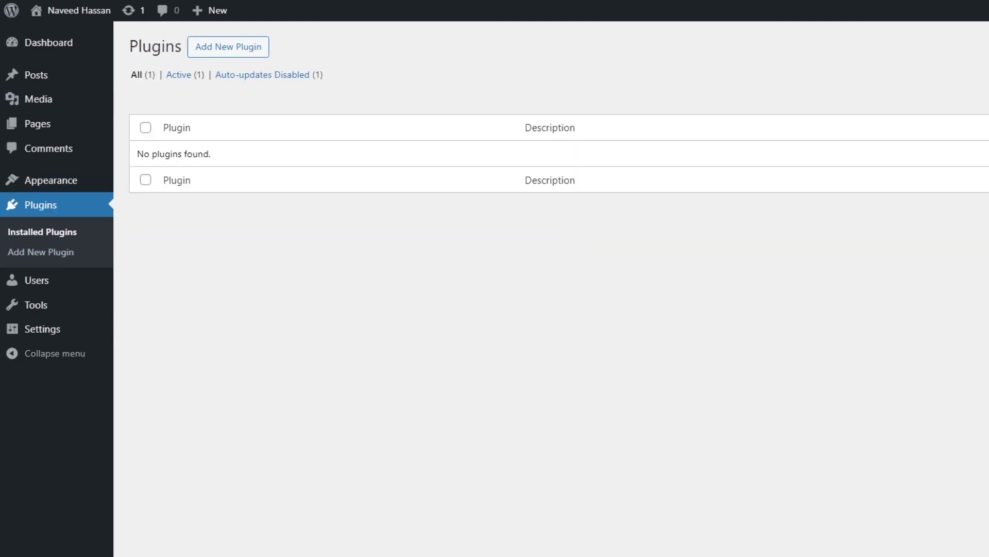
click(36, 279)
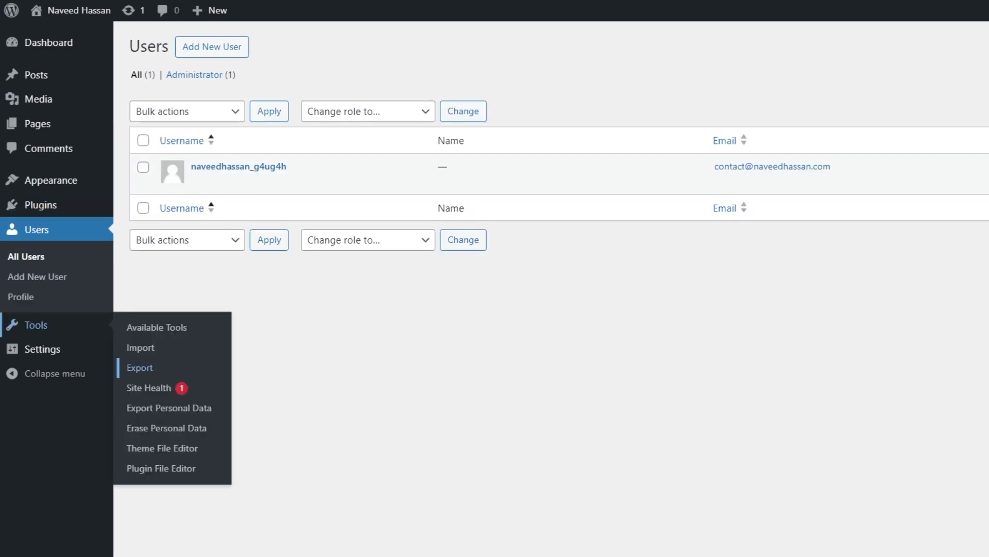
click(155, 326)
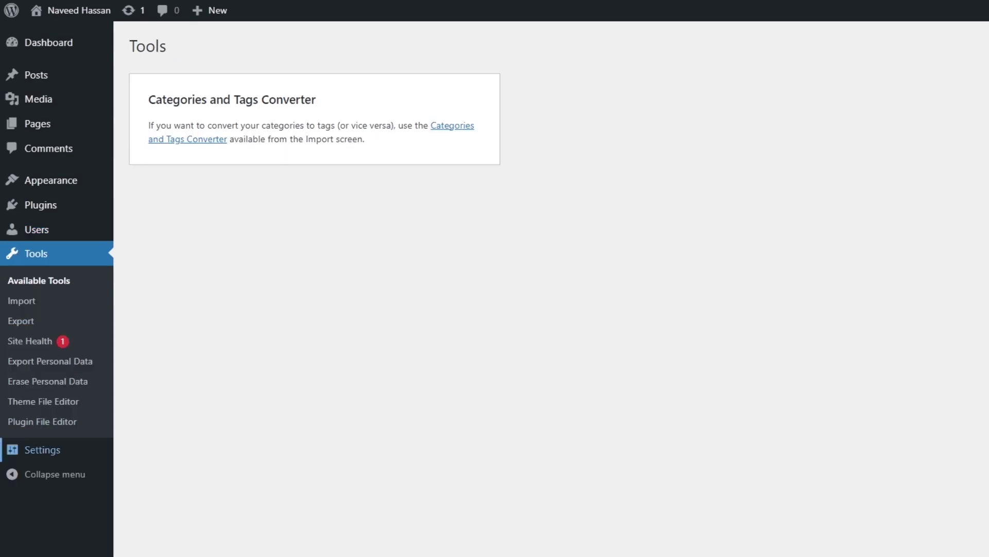
click(138, 425)
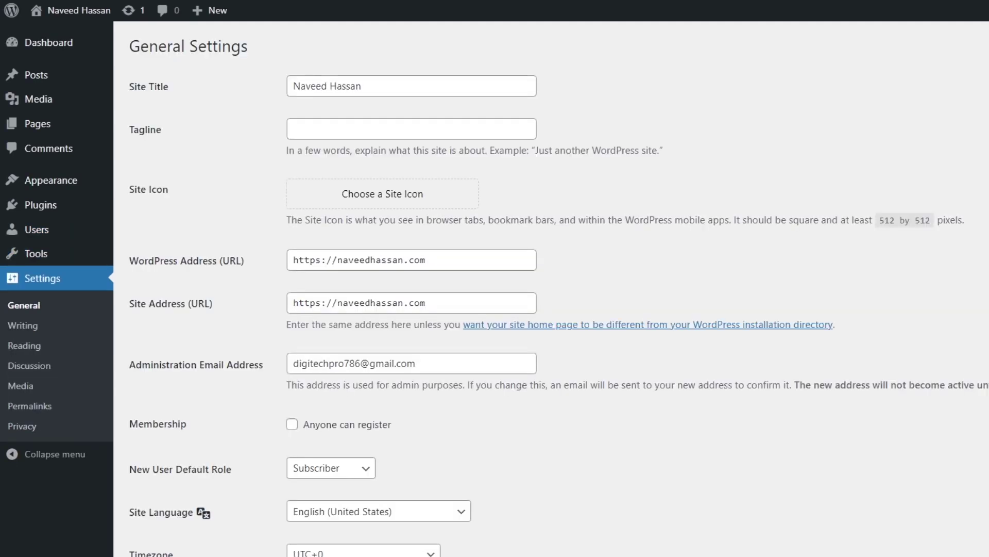
- Select the Site Title and Tagline fields, leaving both unchanged
drag(365, 86, 291, 86)
click(365, 129)
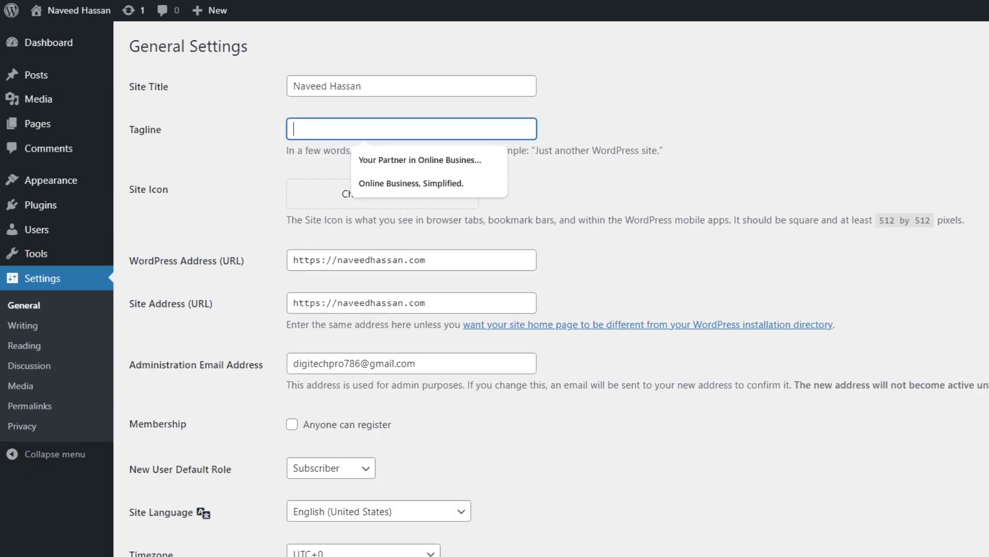
click(364, 86)
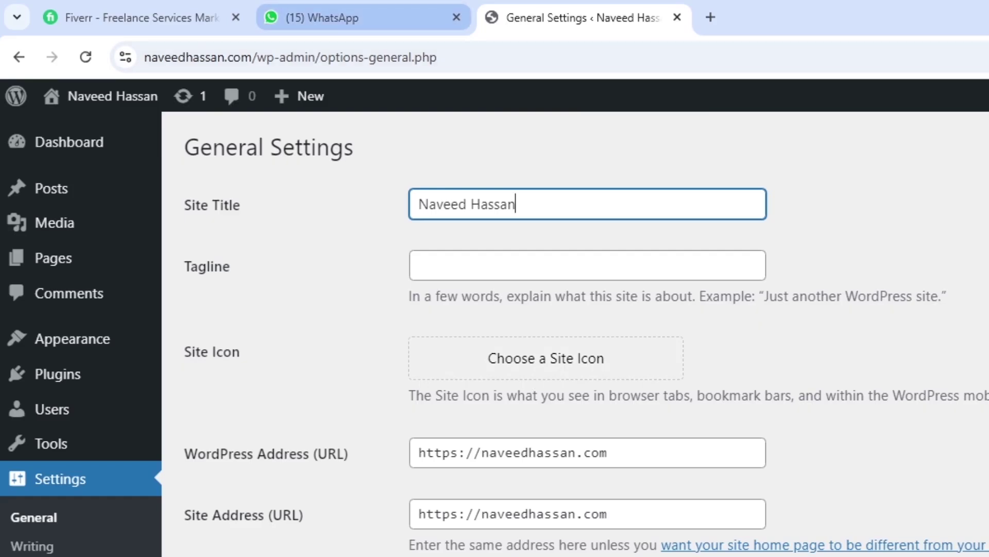
- Check the General Settings page, then go to Appearance > Themes
mouse_move(361, 18)
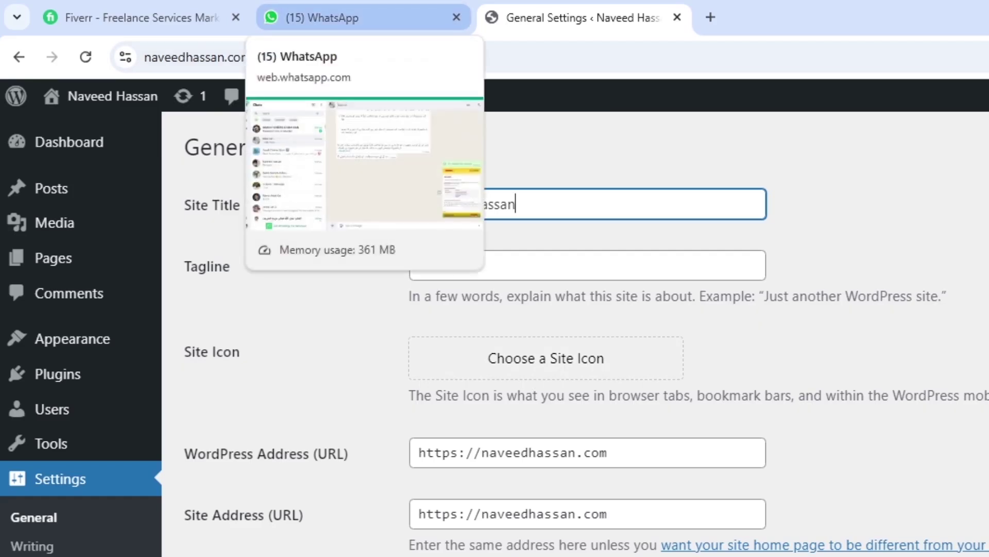
mouse_move(139, 18)
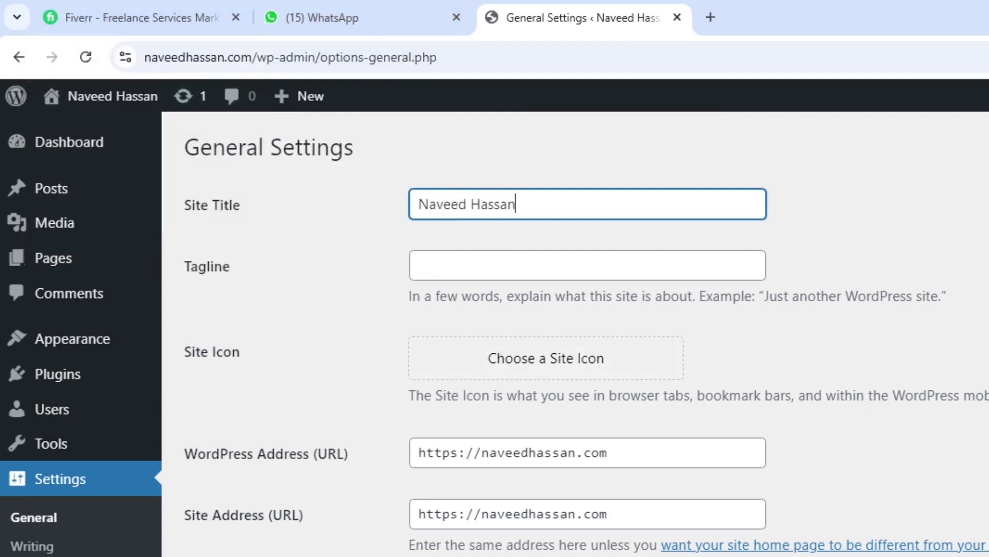
scroll(586, 334, down, 3)
scroll(587, 334, up, 3)
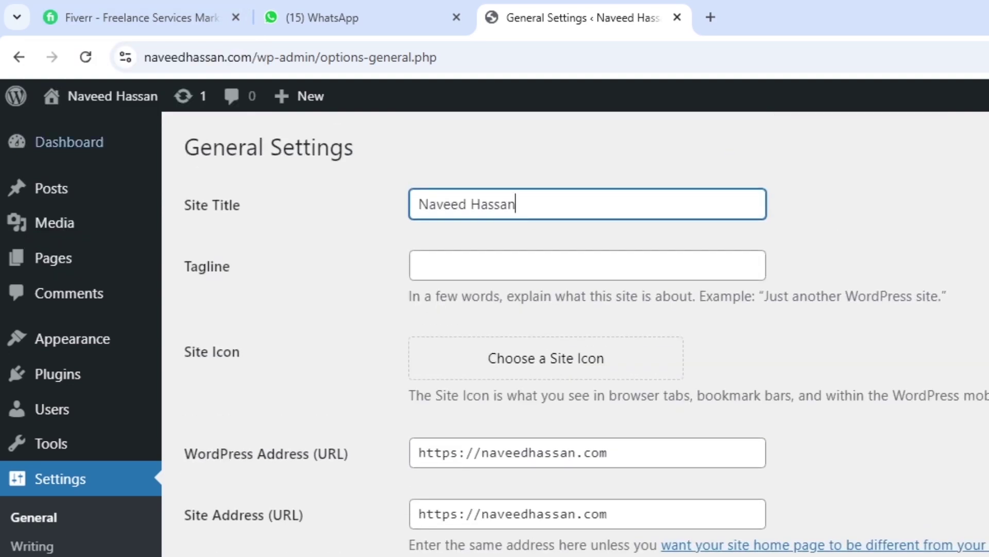
mouse_move(113, 96)
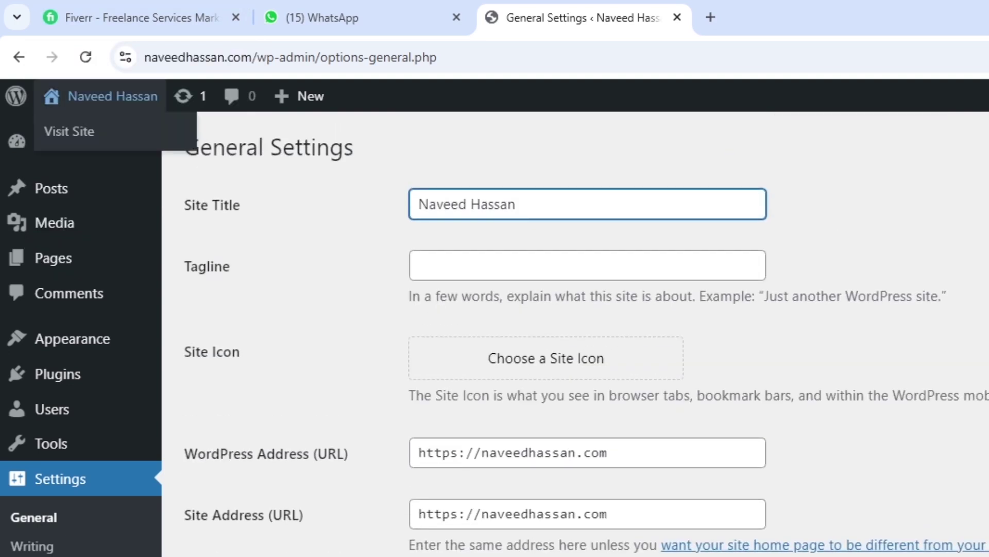
mouse_move(72, 339)
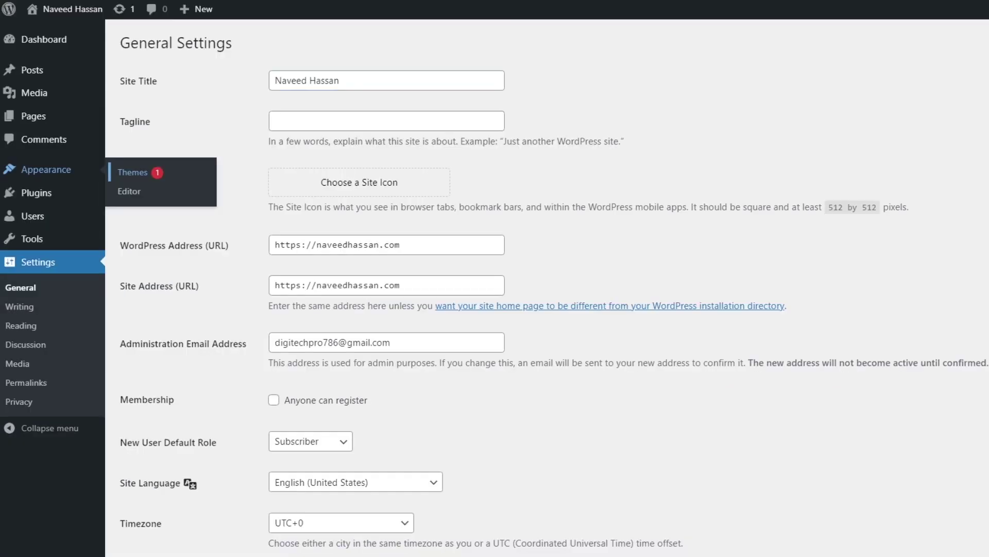
click(132, 172)
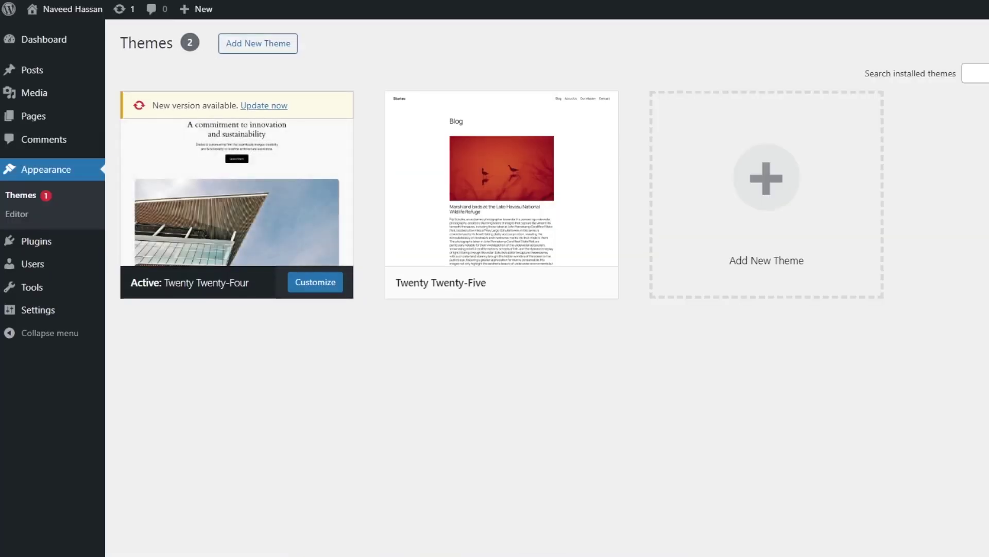
- Browse the Add New Themes grid down to GeneratePress and open its Details & Preview
click(258, 44)
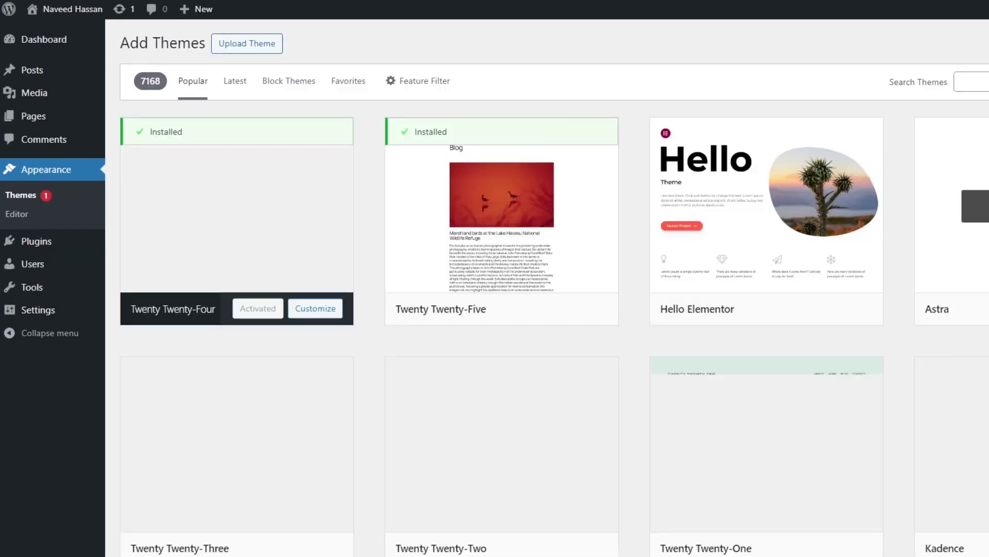
scroll(554, 287, down, 8)
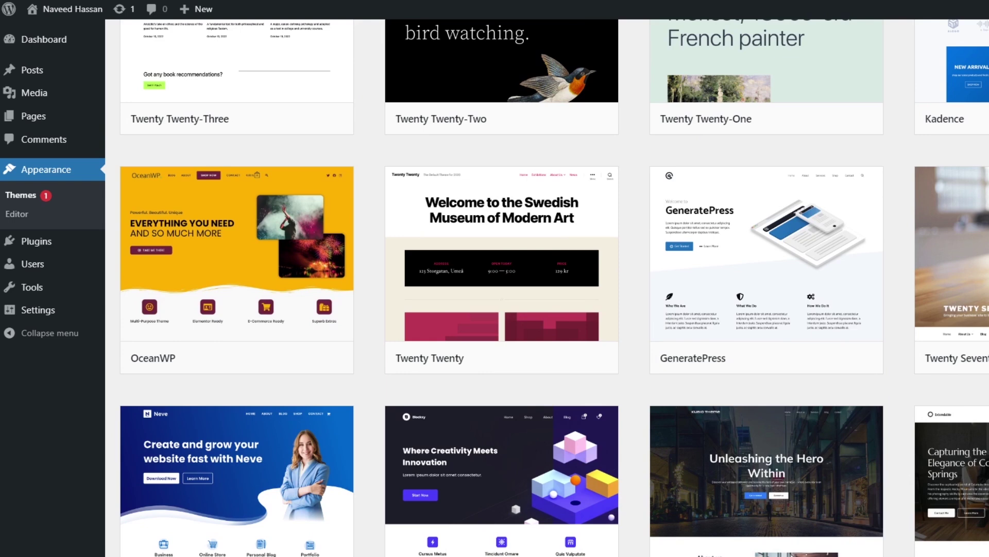
scroll(548, 289, up, 6)
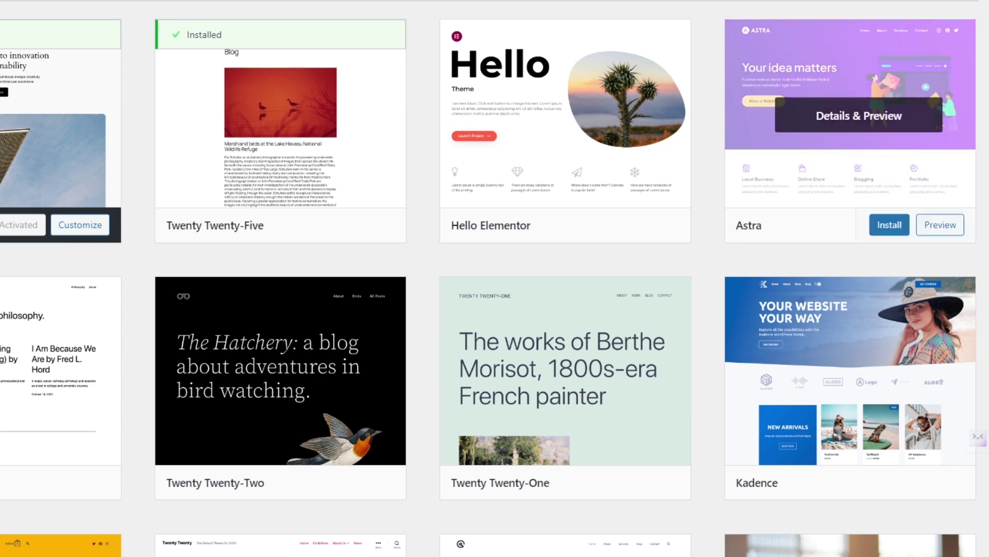
scroll(850, 232, down, 6)
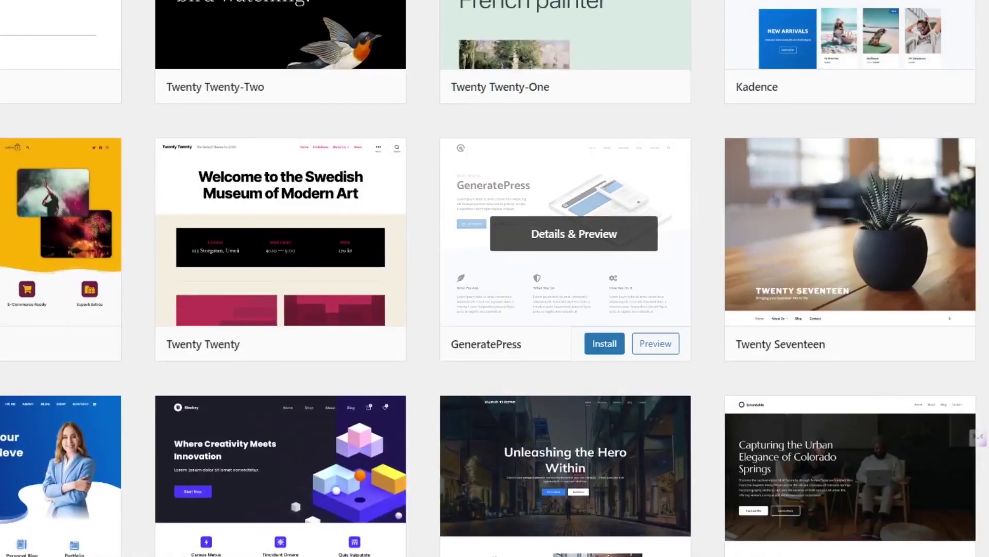
scroll(851, 128, up, 6)
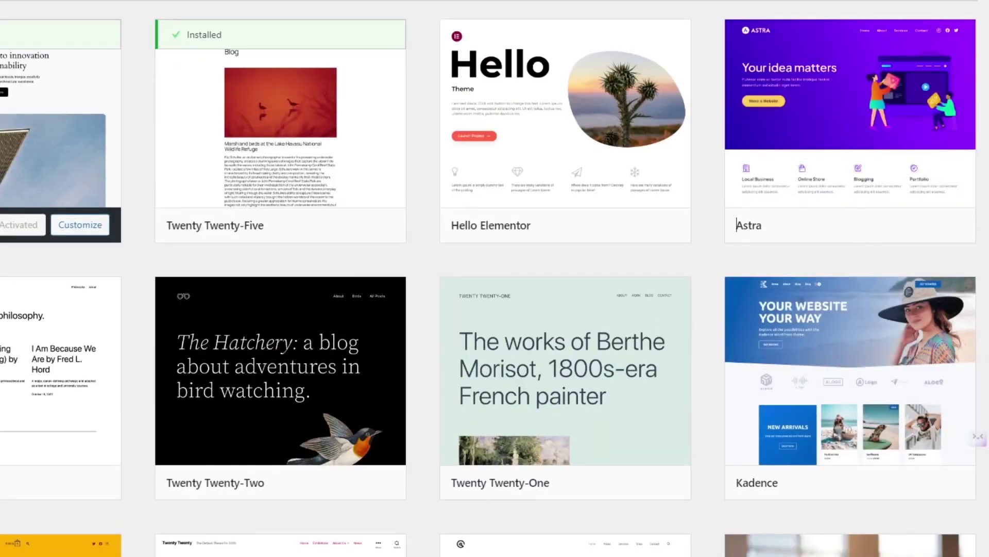
scroll(737, 225, down, 4)
scroll(850, 154, up, 4)
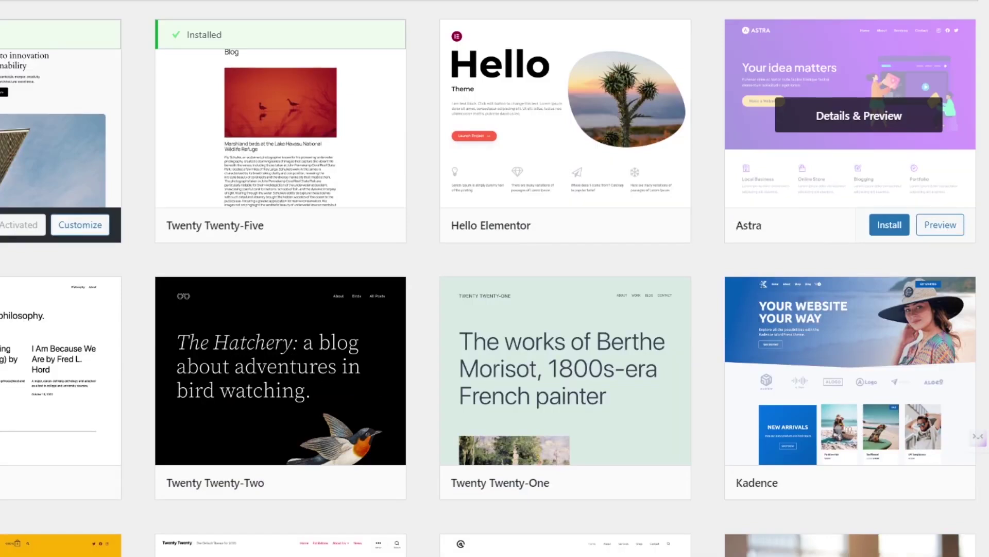
scroll(574, 431, down, 3)
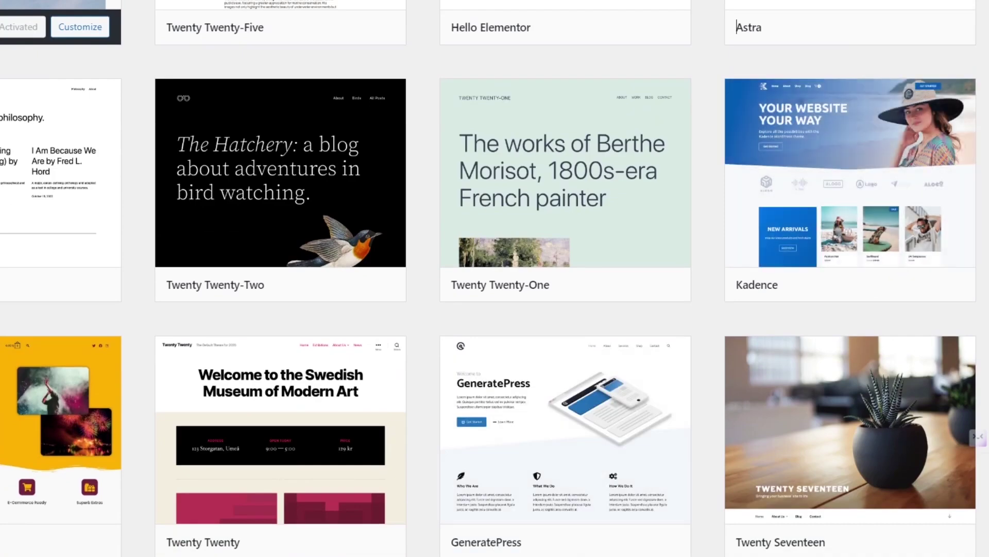
scroll(737, 27, down, 2)
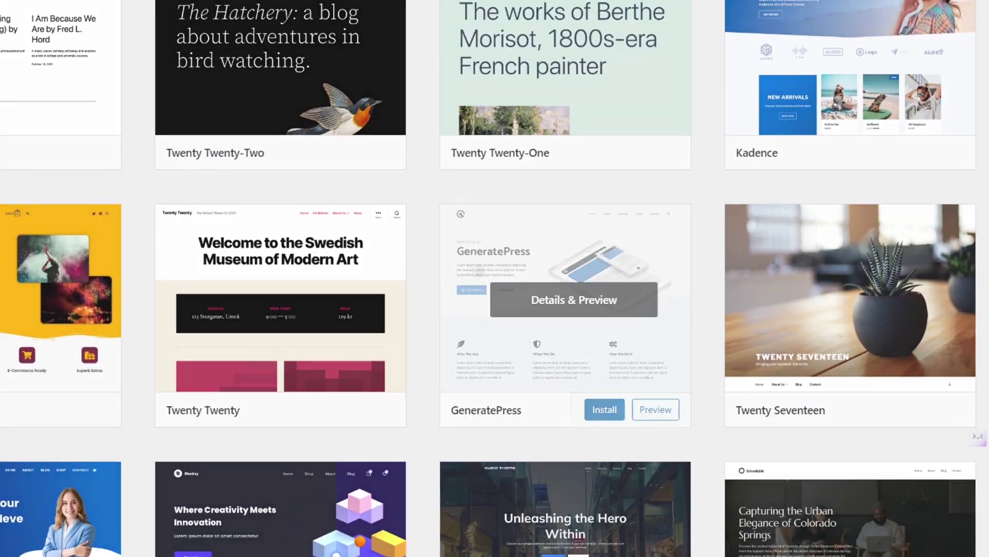
click(574, 300)
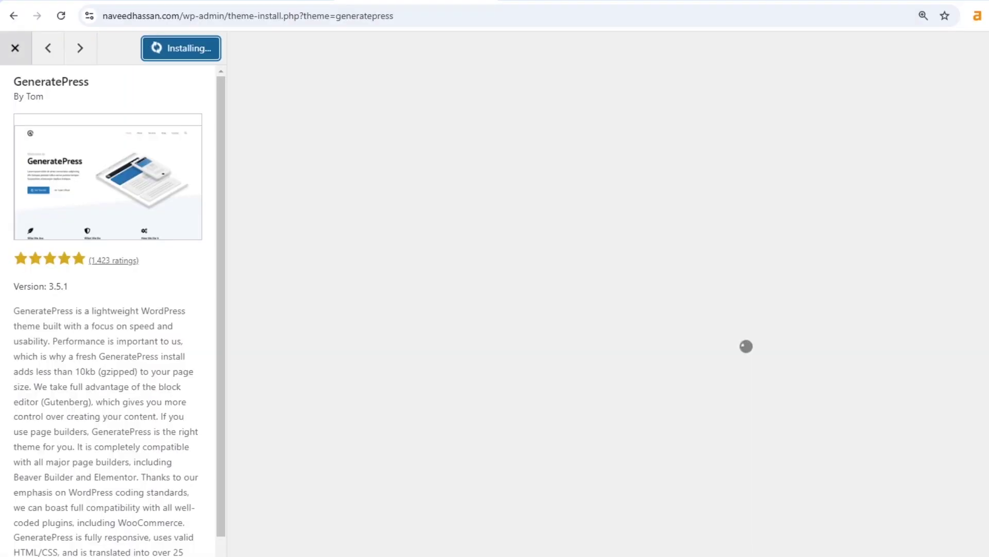
- Activate the installed GeneratePress theme and delete the Twenty Twenty-Five theme
click(15, 48)
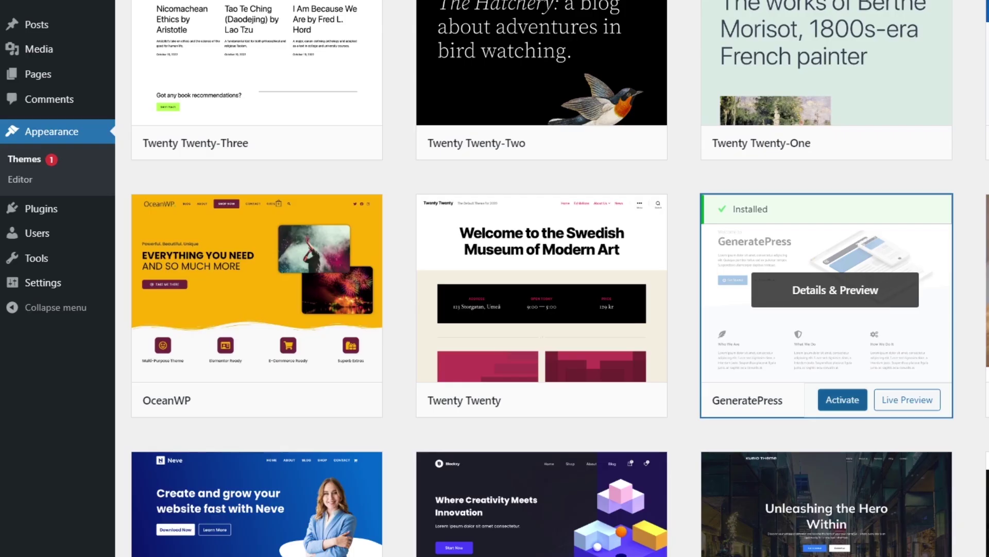
click(843, 484)
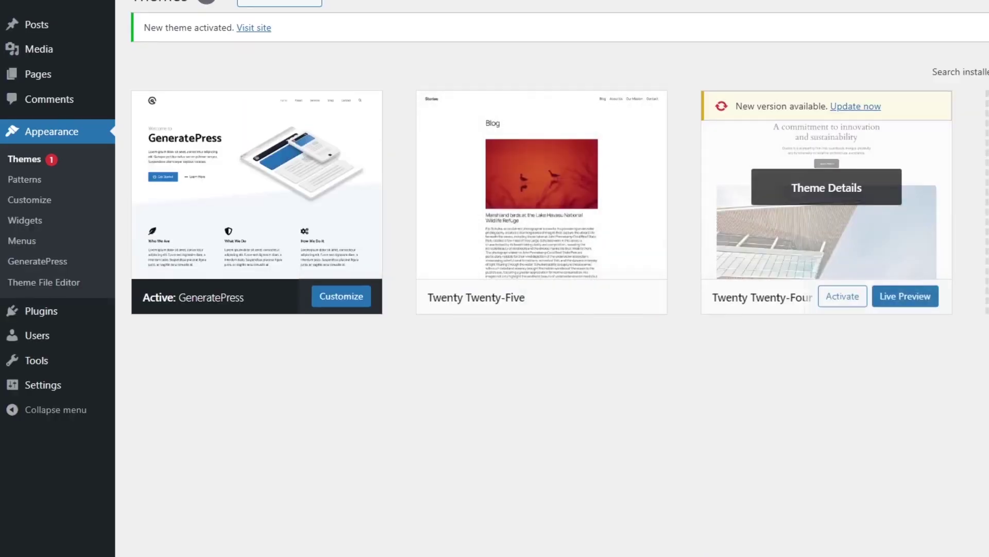
click(541, 188)
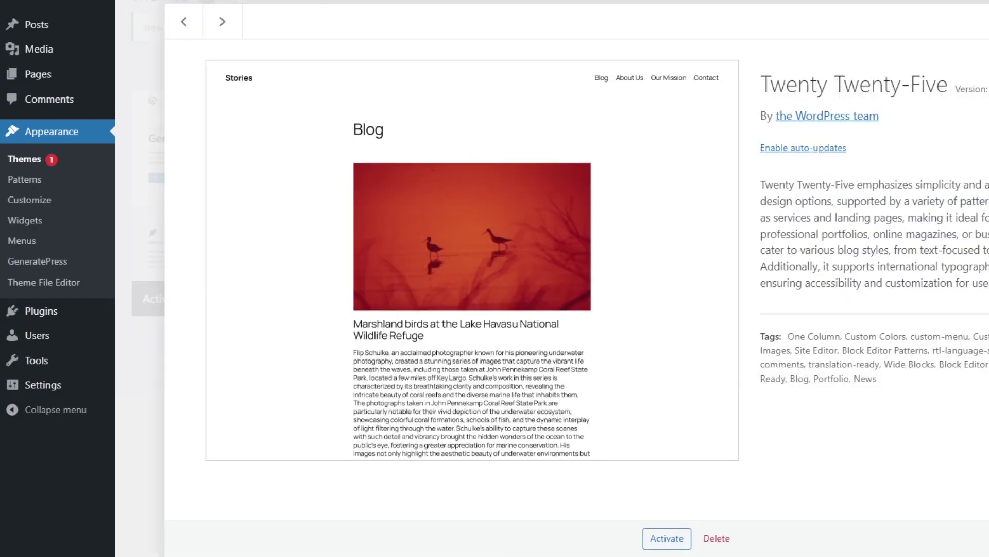
click(716, 538)
click(692, 41)
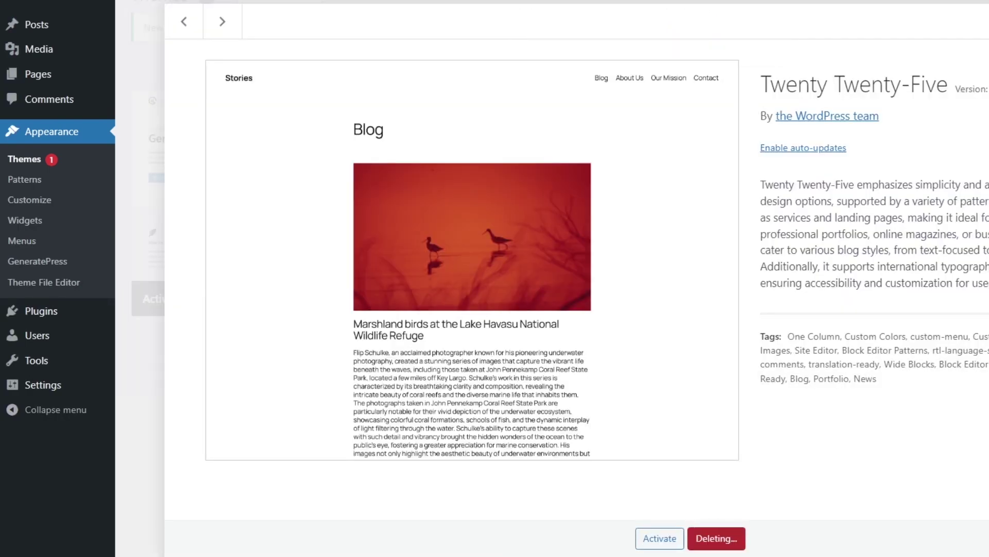
- Delete the Twenty Twenty-Four theme as well, leaving only GeneratePress 3.5.1
click(542, 188)
click(716, 538)
click(691, 41)
scroll(552, 278, down, 2)
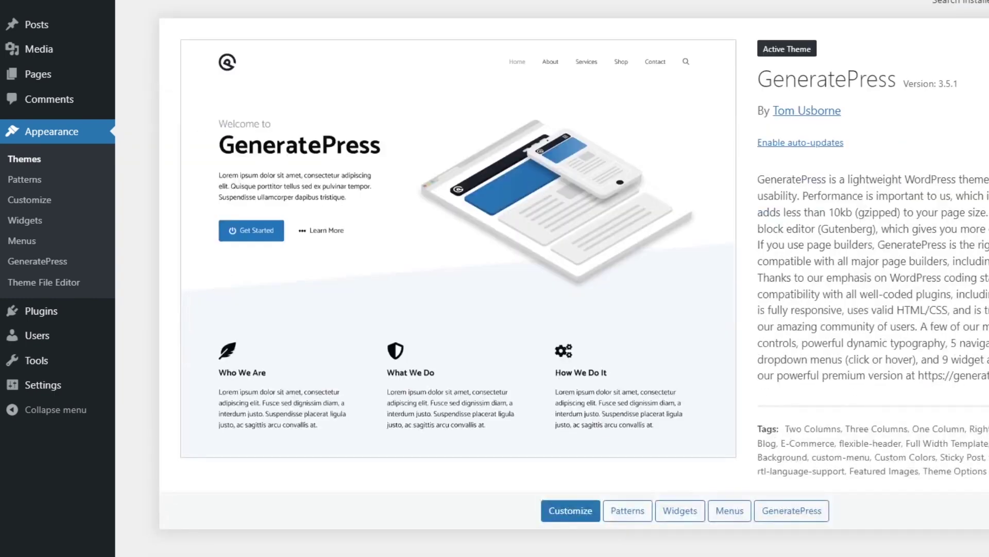
scroll(551, 279, up, 2)
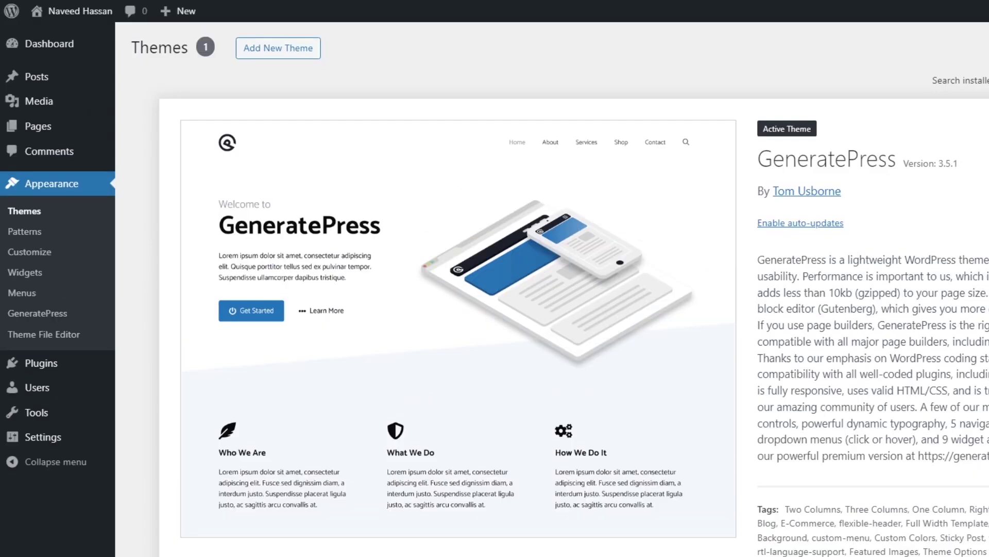
mouse_move(41, 362)
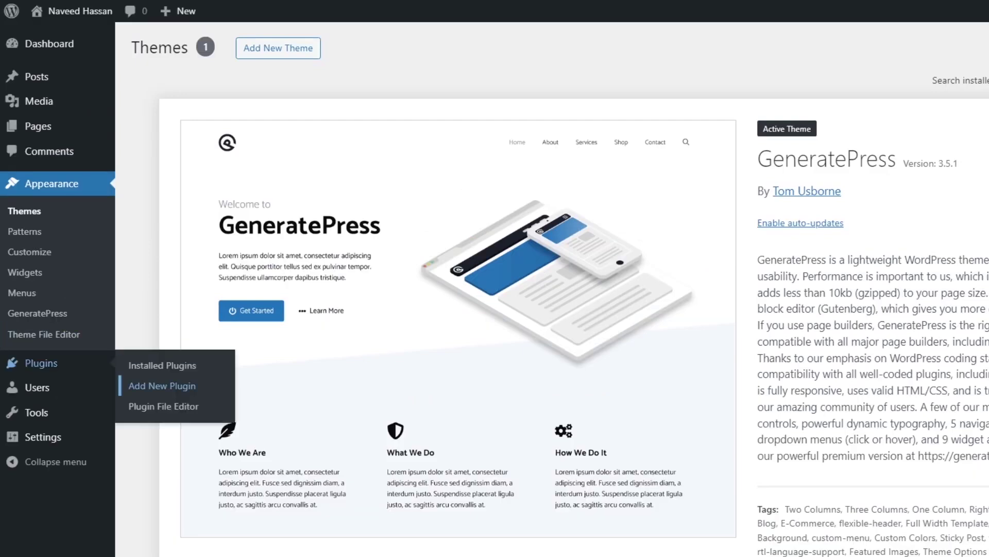
- Upload gp-premium-2.5.0.zip through Add New Plugin and activate GP Premium 2.5.0
click(162, 385)
click(263, 48)
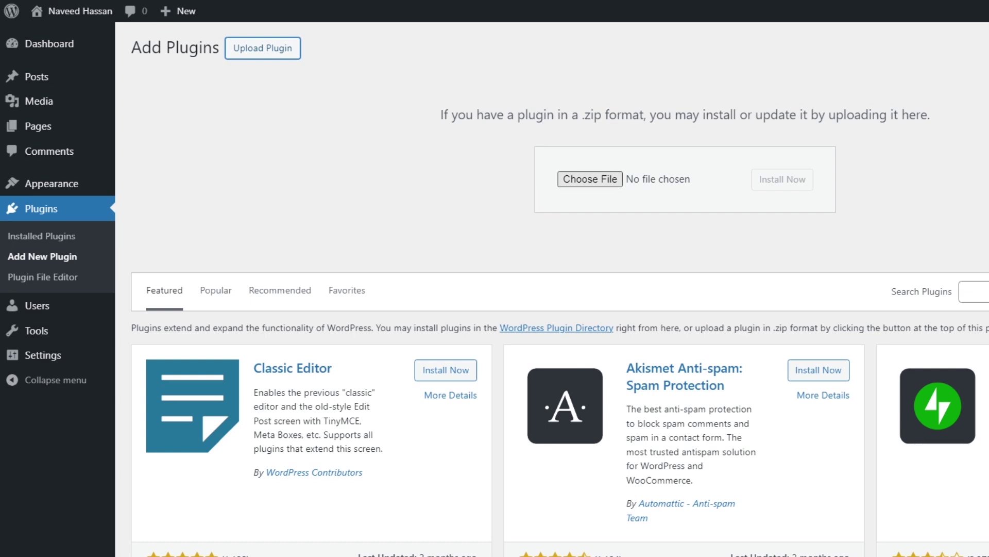
click(590, 179)
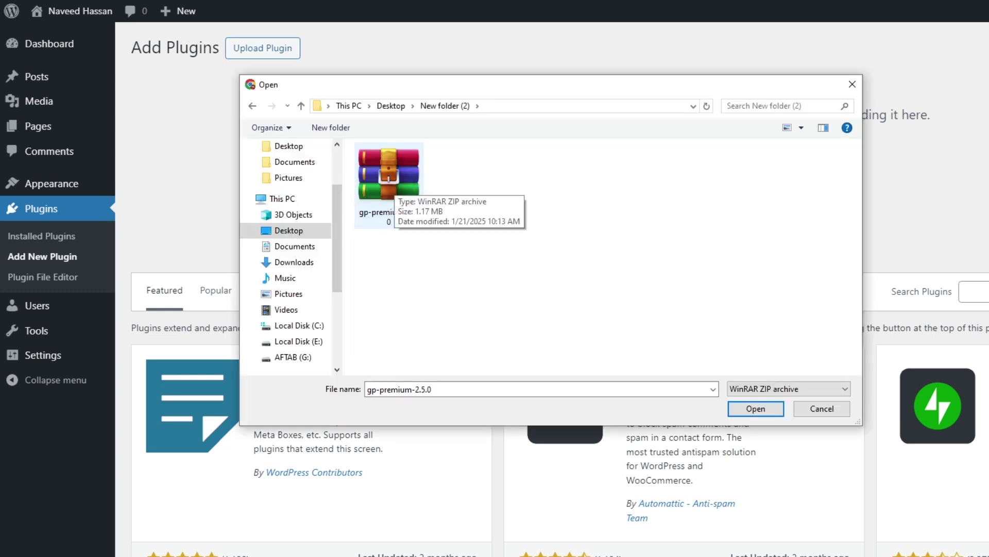
click(392, 182)
key(Return)
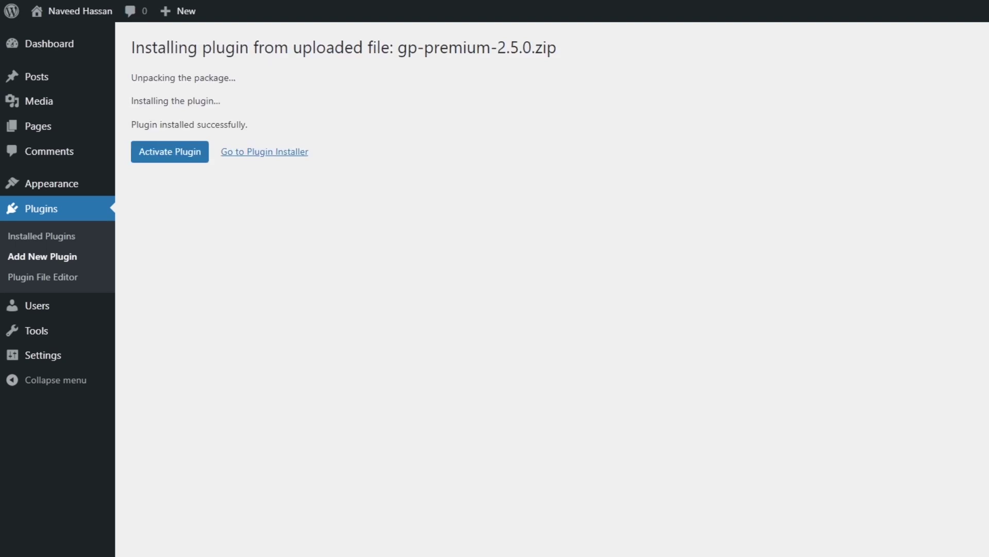
click(170, 152)
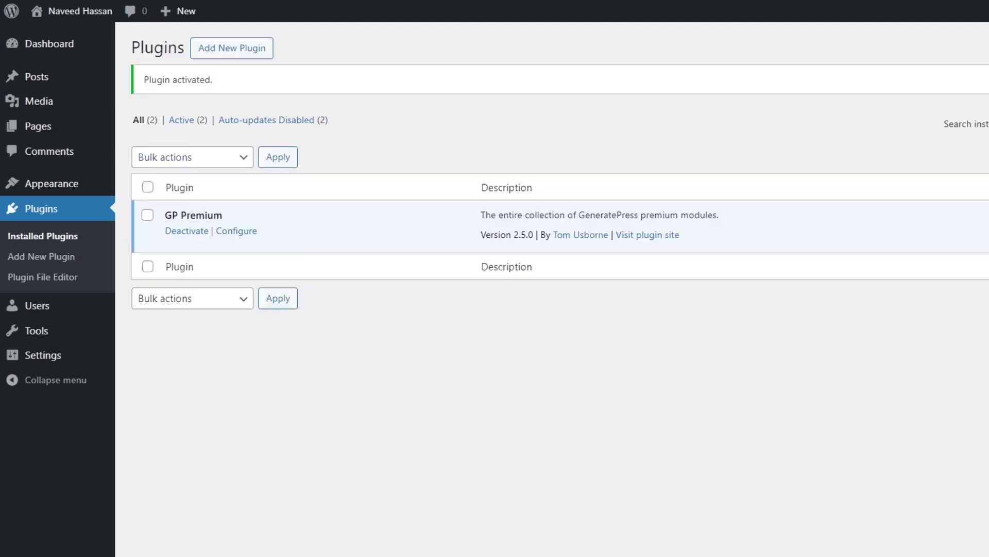
mouse_move(51, 183)
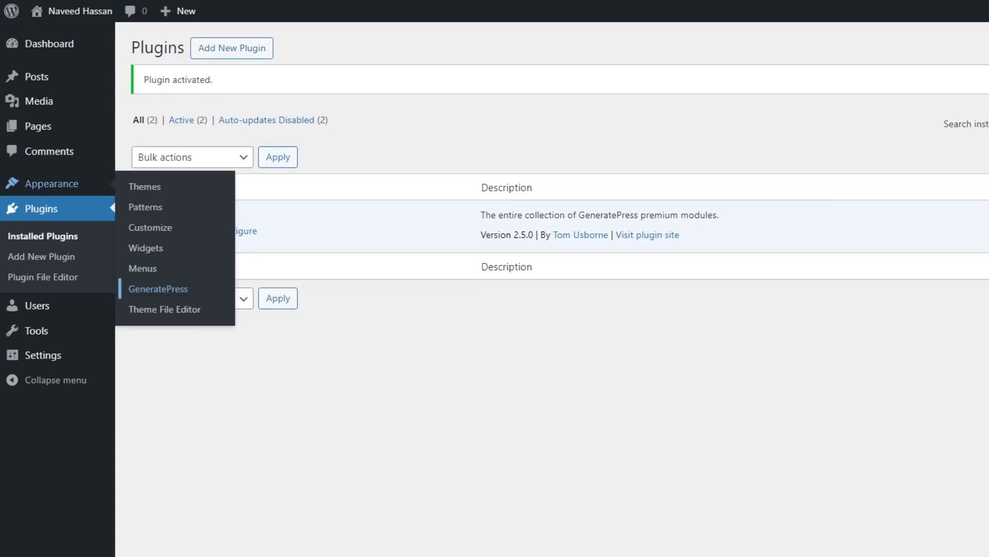
- Open the GeneratePress dashboard and enter the premium license key for updates
click(158, 289)
scroll(574, 278, down, 5)
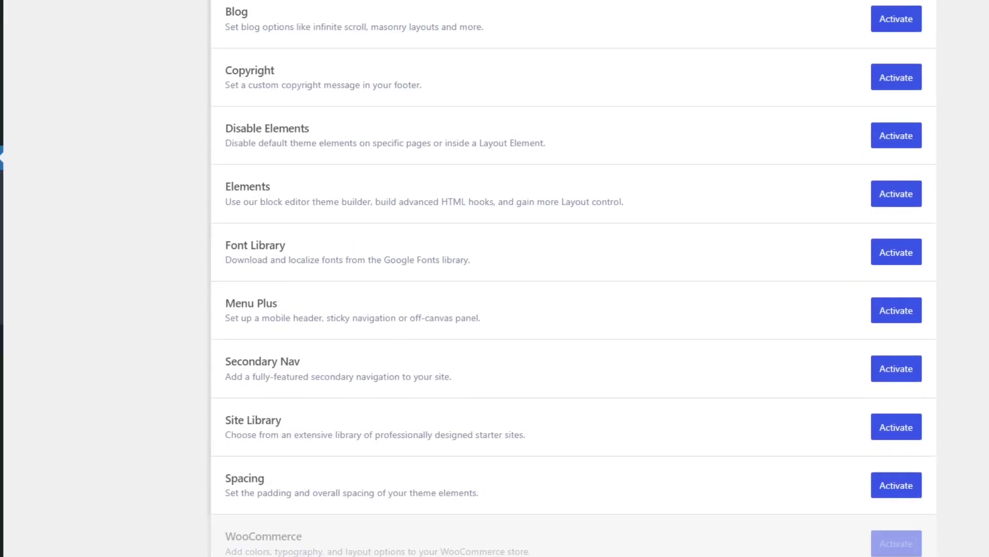
scroll(574, 278, down, 5)
scroll(574, 279, up, 6)
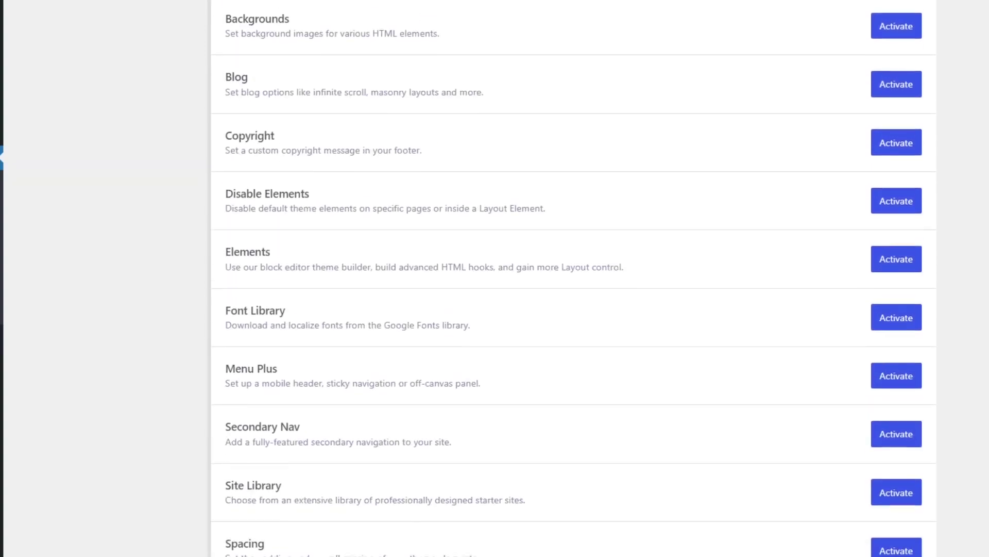
scroll(574, 278, up, 5)
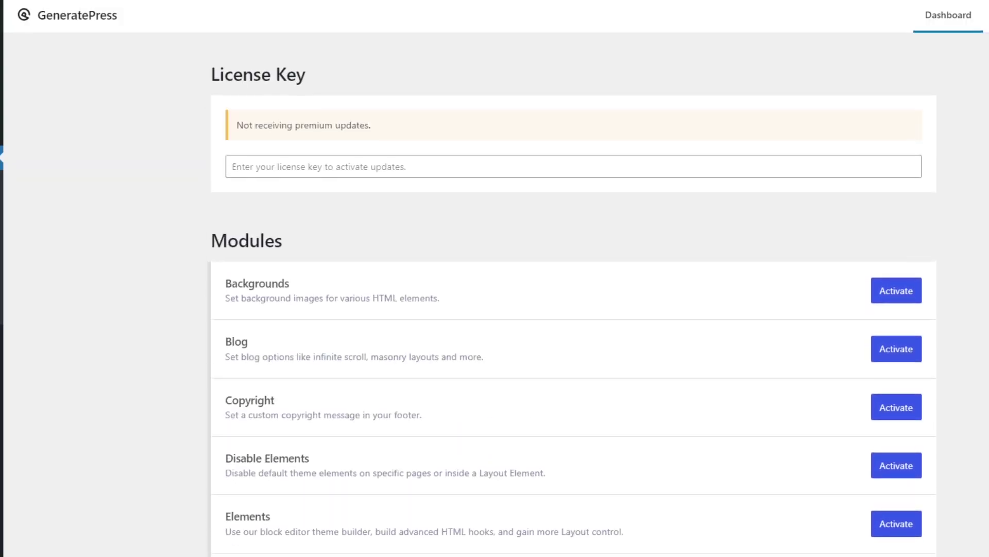
scroll(574, 278, down, 5)
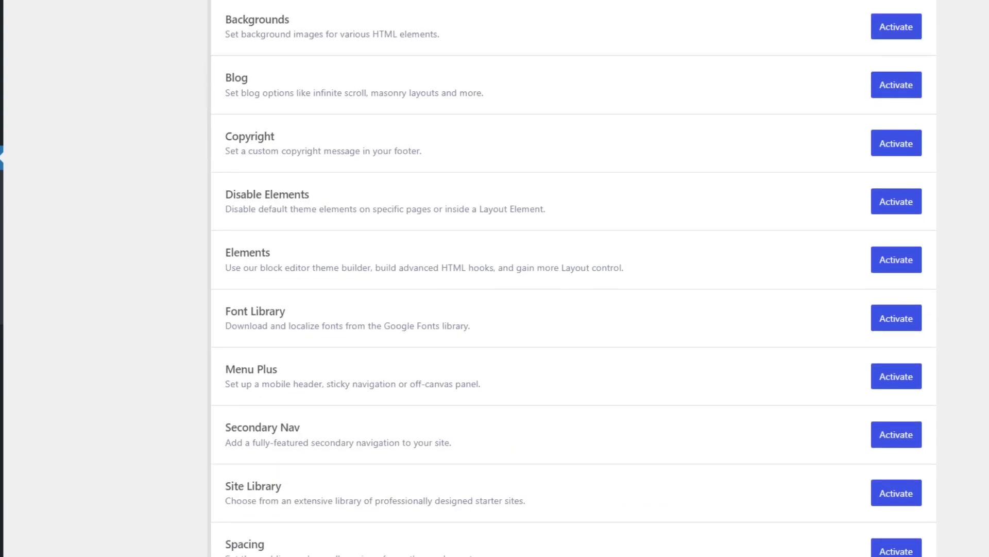
scroll(574, 278, up, 5)
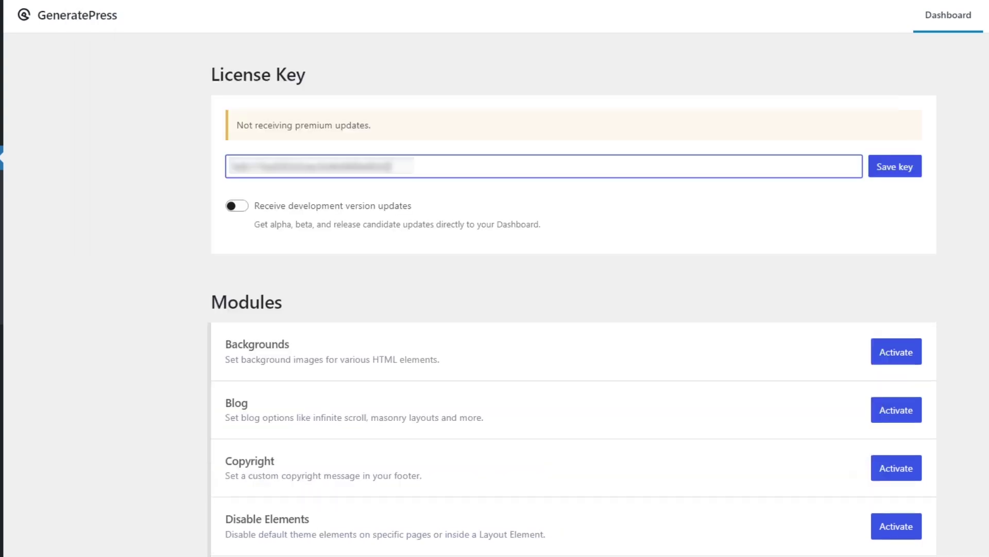
key(Return)
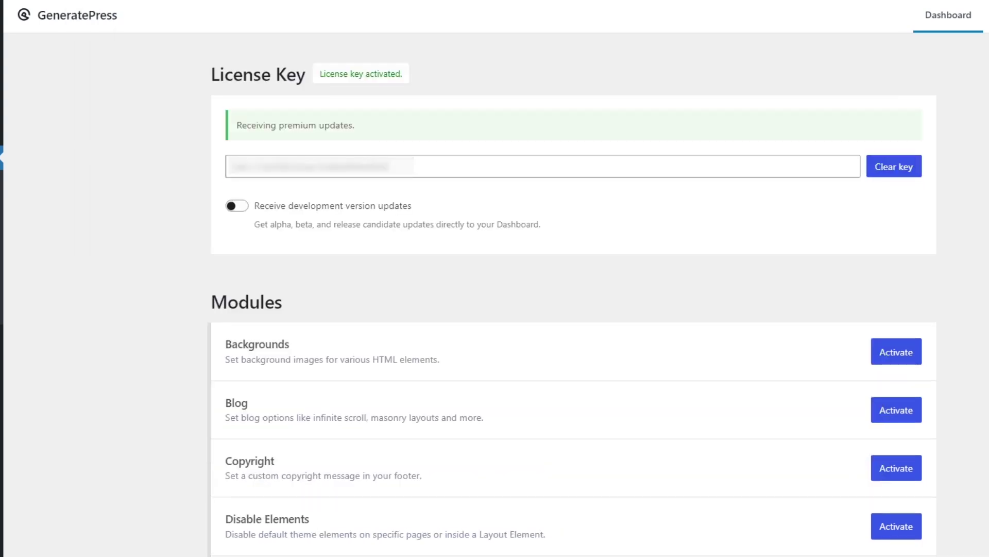
- Activate every GP Premium module from Backgrounds through Spacing, leaving WooCommerce off
scroll(494, 278, down, 5)
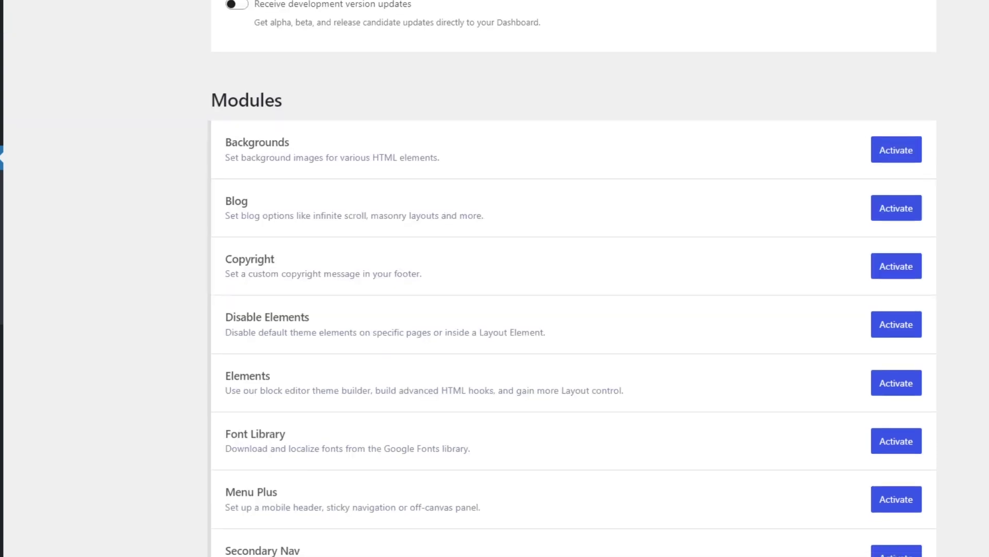
click(896, 87)
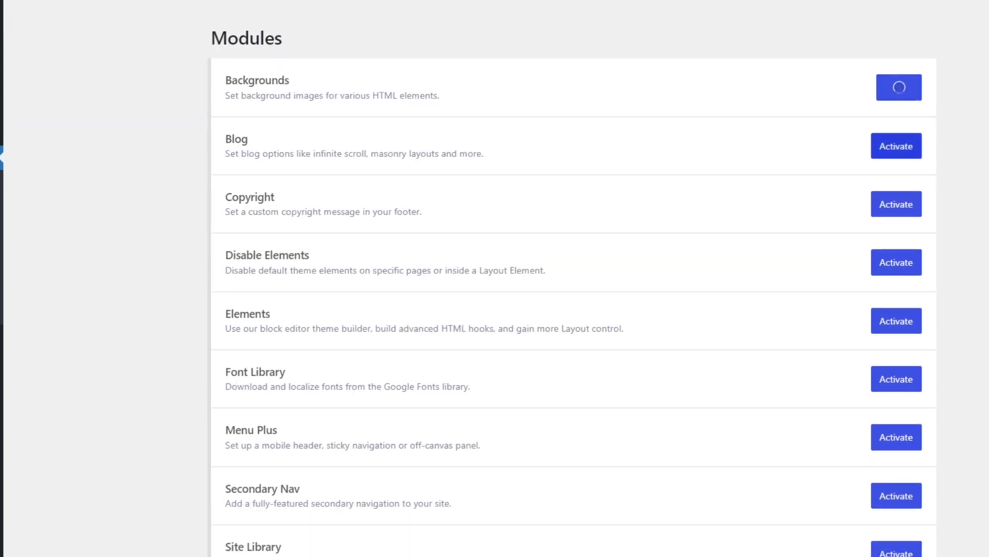
click(897, 146)
click(897, 204)
click(897, 263)
click(897, 320)
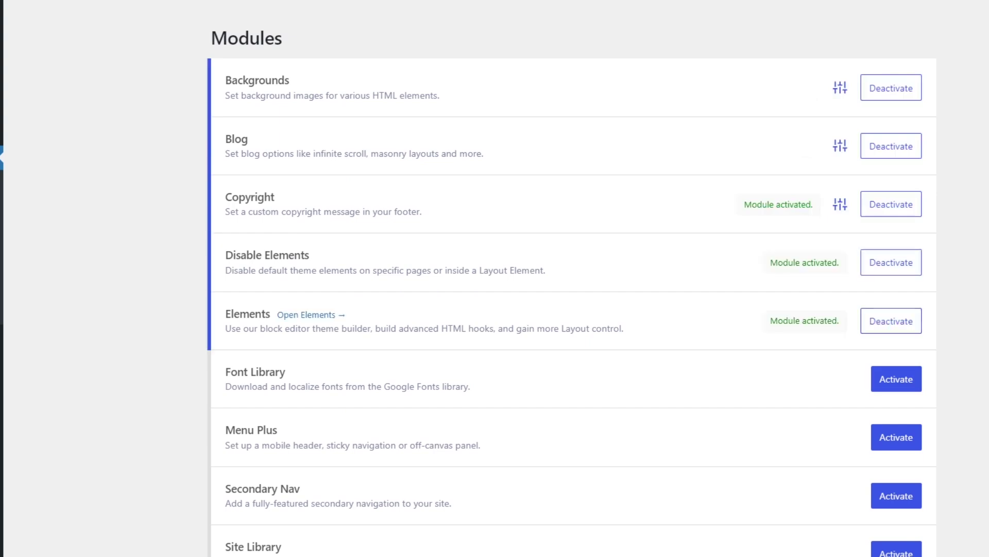
click(897, 379)
click(897, 437)
scroll(572, 278, down, 4)
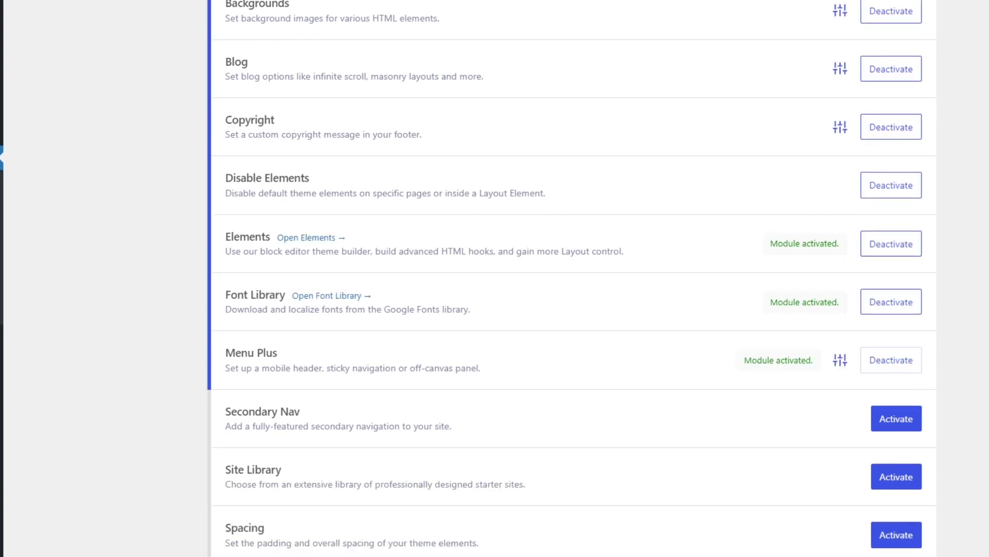
click(897, 297)
click(897, 356)
click(896, 414)
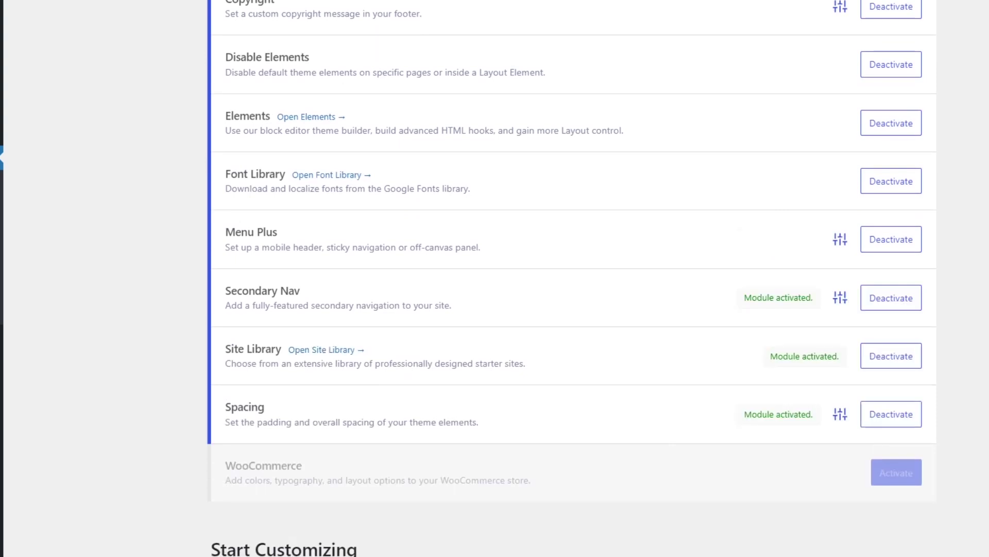
scroll(571, 278, up, 9)
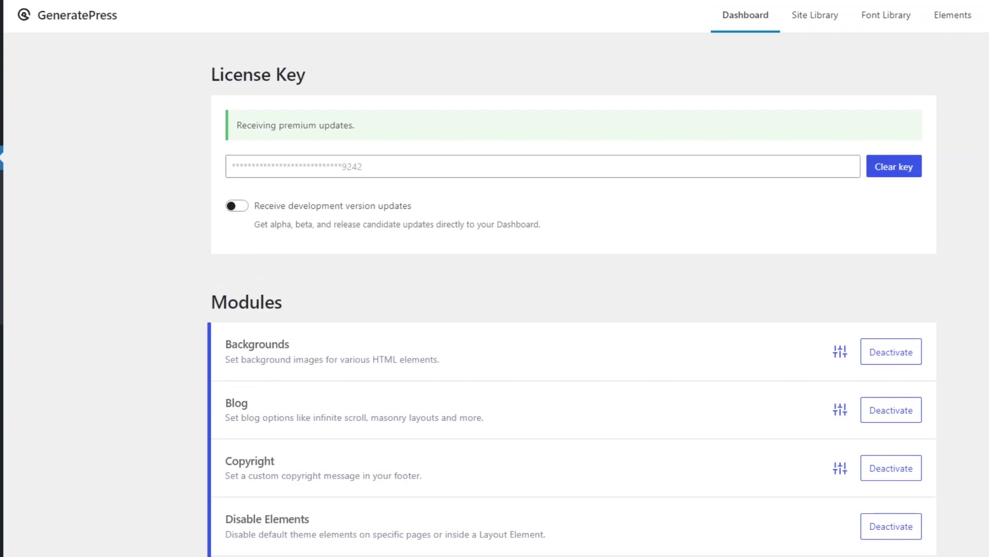
- Open the GeneratePress Site Library and scroll through the starter site templates
click(815, 16)
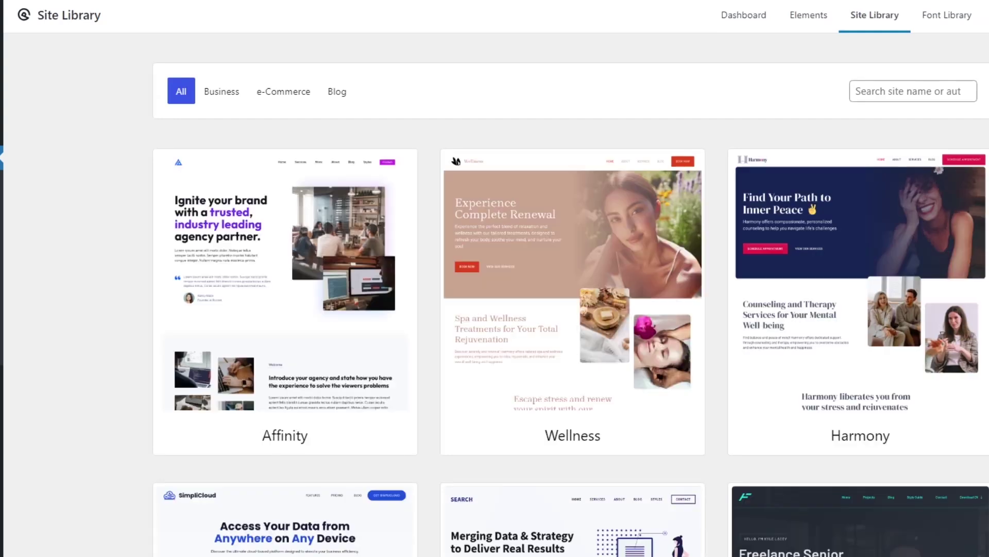
scroll(494, 279, down, 5)
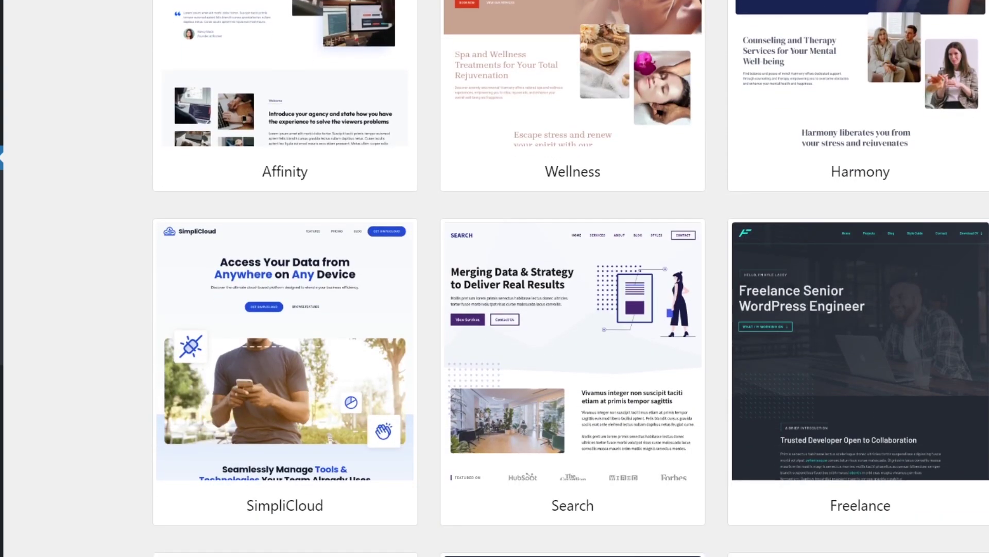
scroll(571, 279, down, 3)
scroll(571, 278, down, 3)
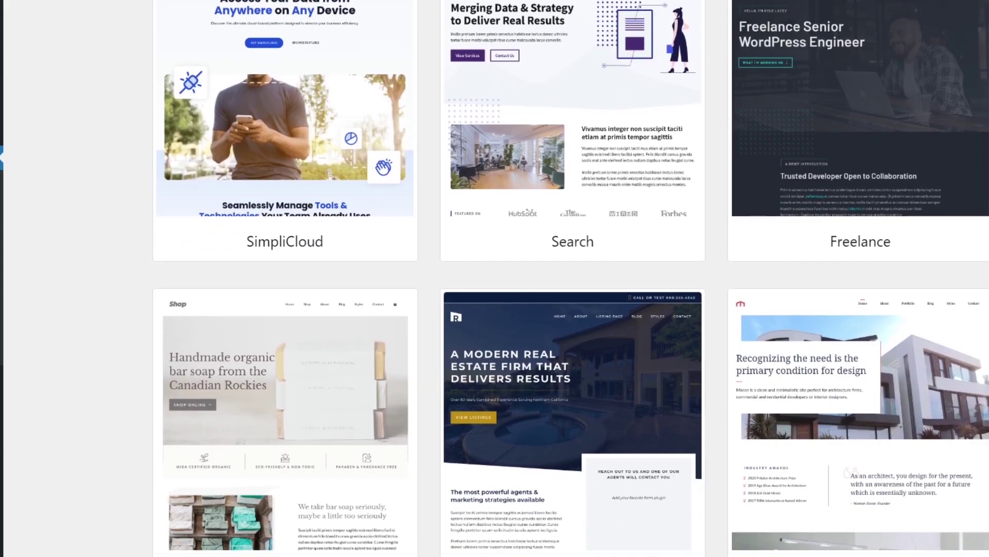
scroll(571, 279, up, 6)
scroll(571, 279, down, 7)
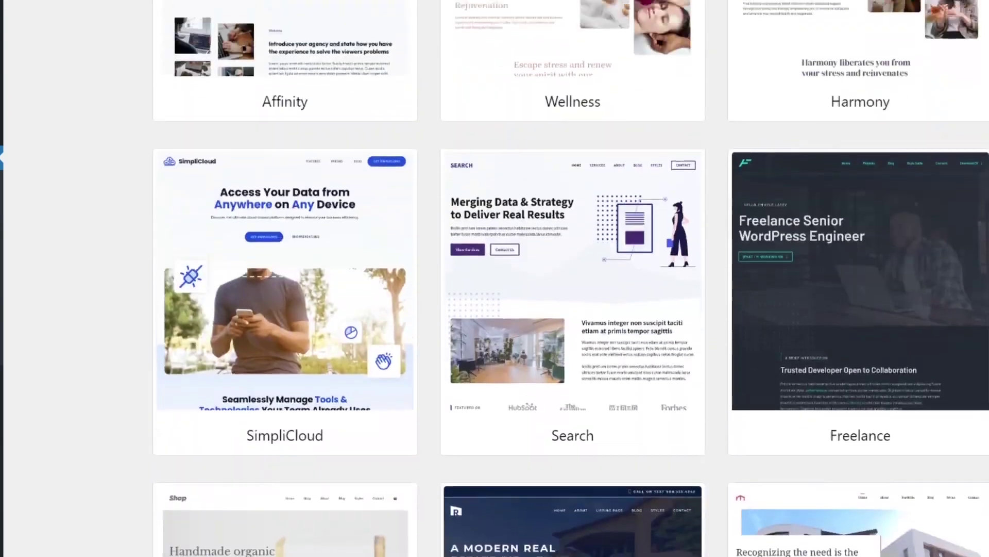
scroll(722, 278, down, 4)
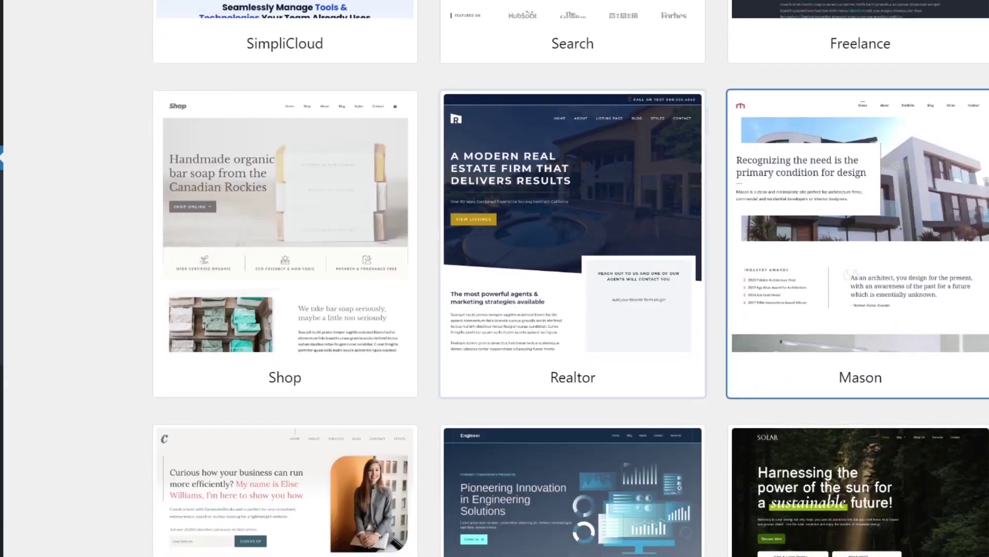
scroll(722, 278, up, 9)
scroll(571, 278, up, 7)
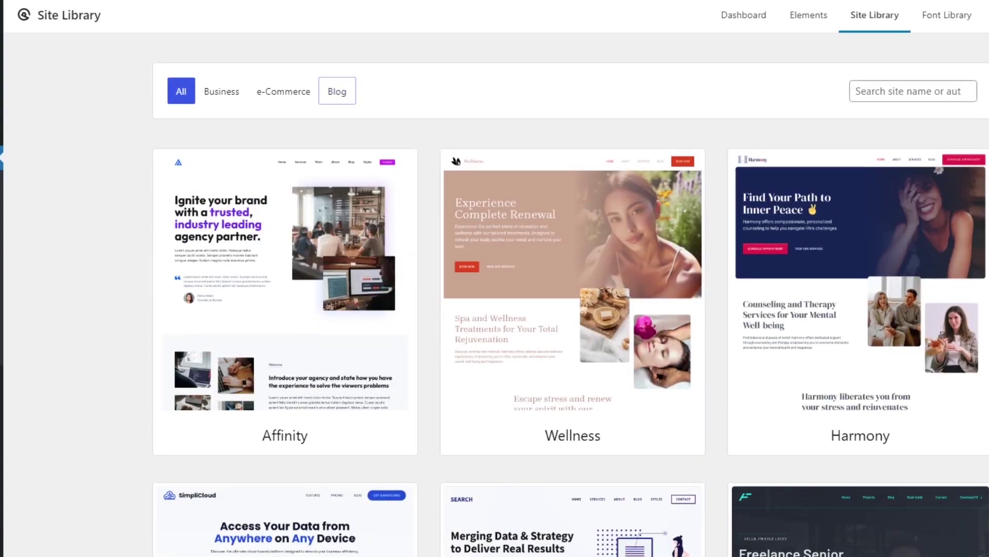
- Filter the library to Blog starter sites and preview the Journal site
click(337, 91)
scroll(573, 278, down, 4)
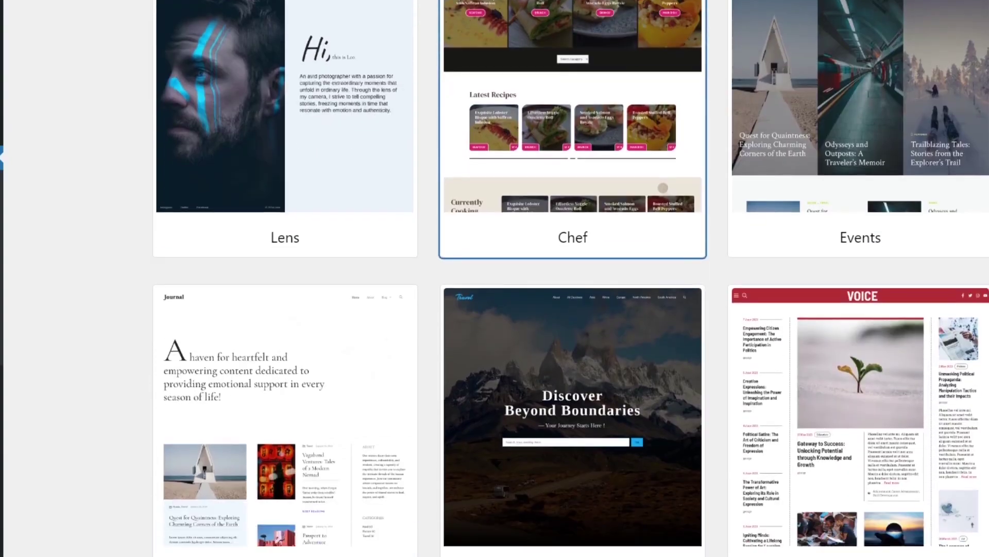
scroll(573, 278, up, 2)
scroll(573, 279, down, 5)
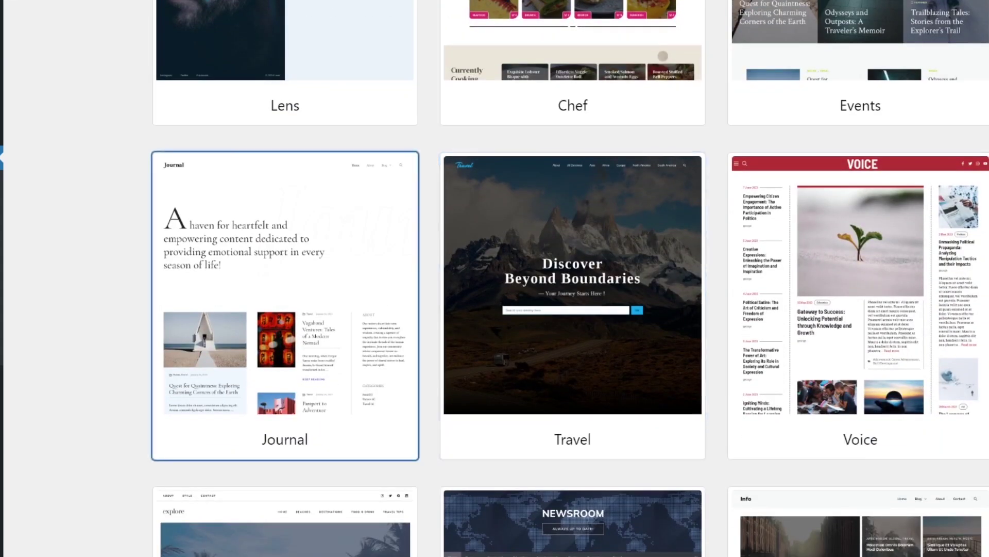
click(285, 305)
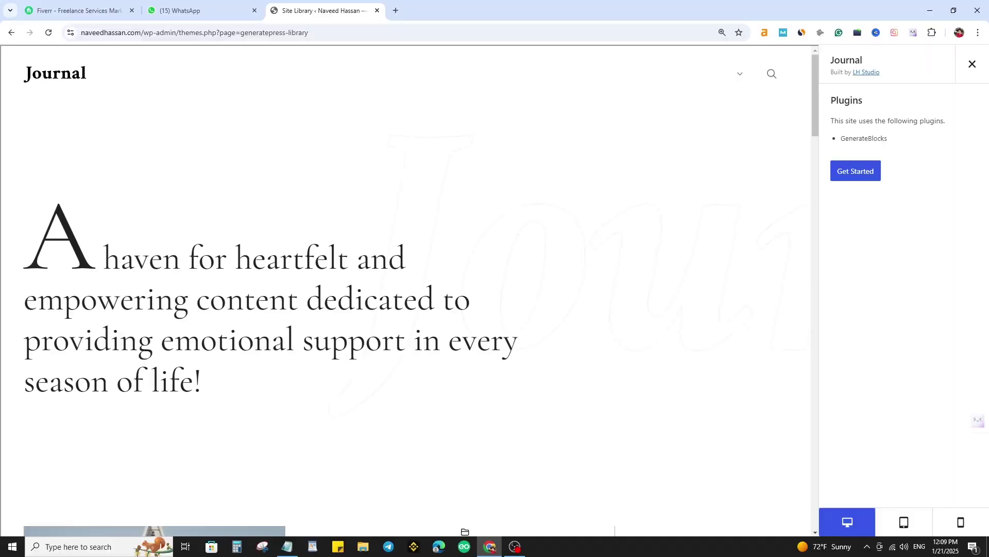
- In the Journal preview, view the Odysseys and Outposts post, then close the preview
scroll(421, 291, down, 8)
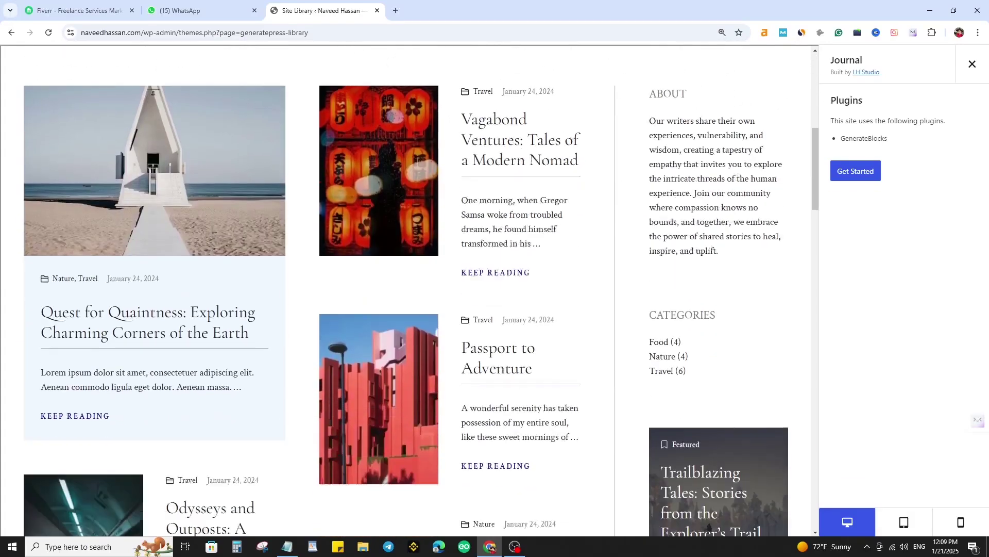
scroll(421, 291, down, 12)
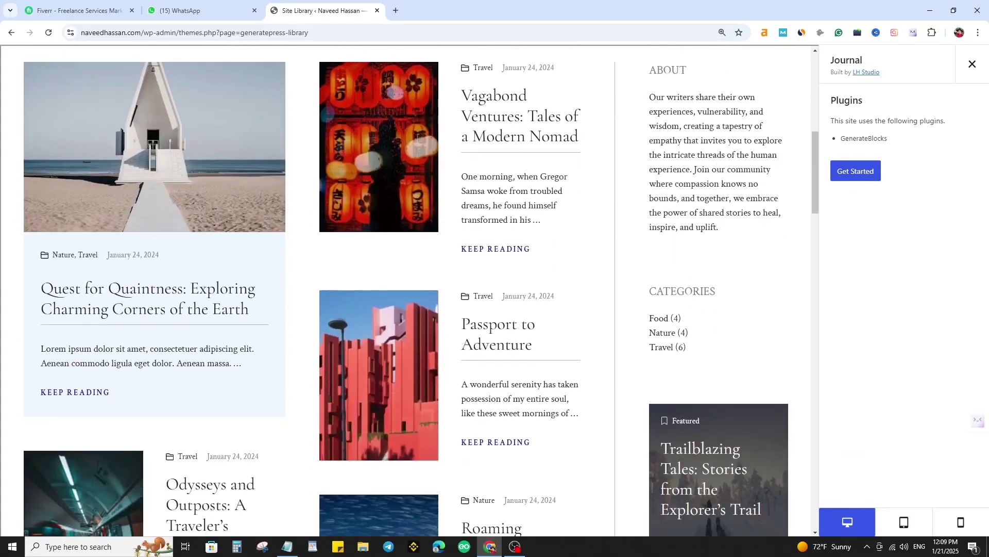
scroll(421, 291, down, 10)
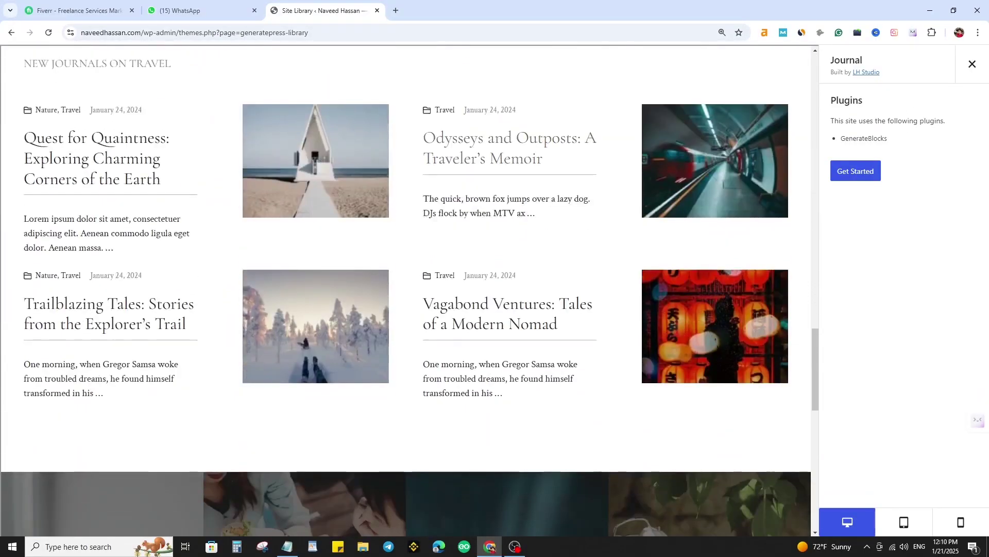
click(507, 150)
scroll(407, 289, down, 15)
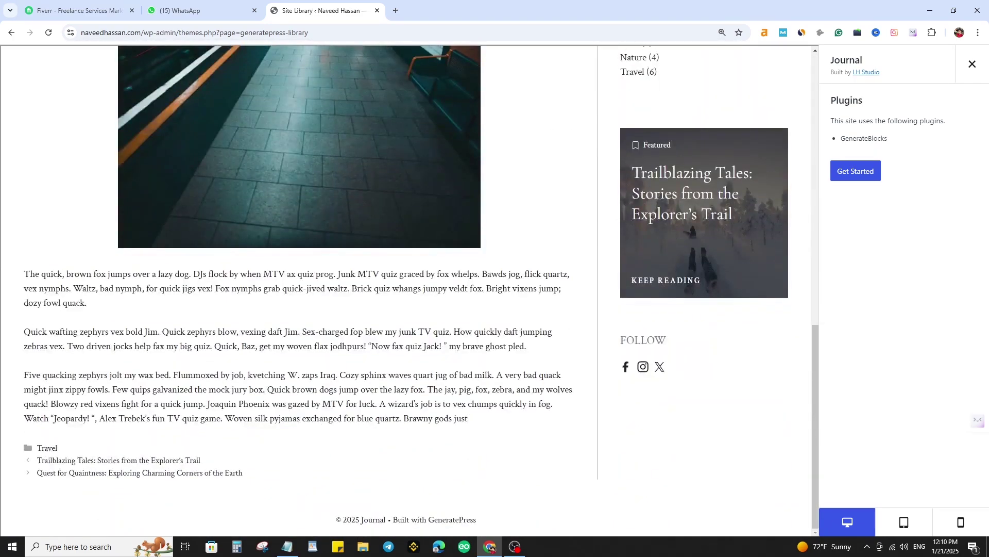
scroll(407, 288, up, 15)
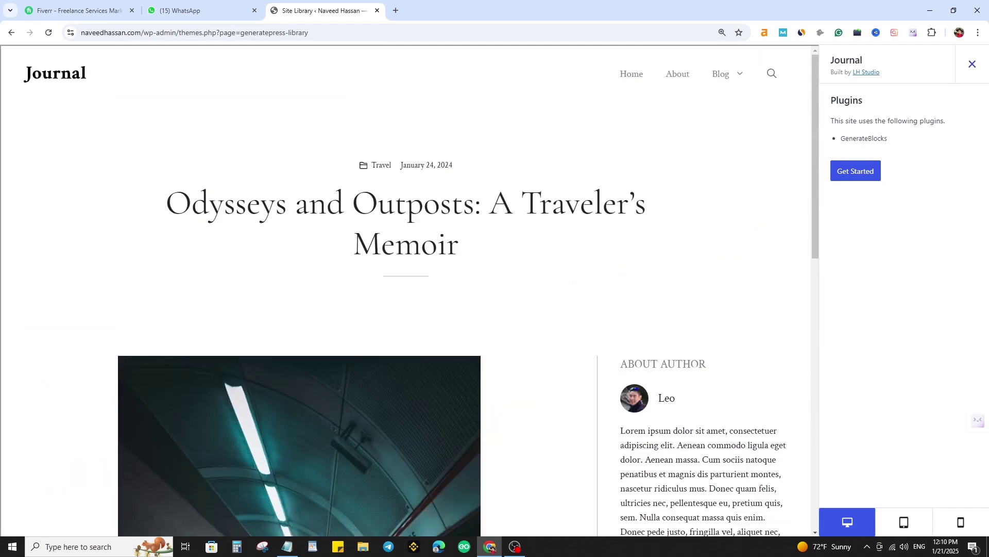
click(972, 63)
- Preview the Voice starter site, scroll through it, and close it
scroll(928, 257, down, 4)
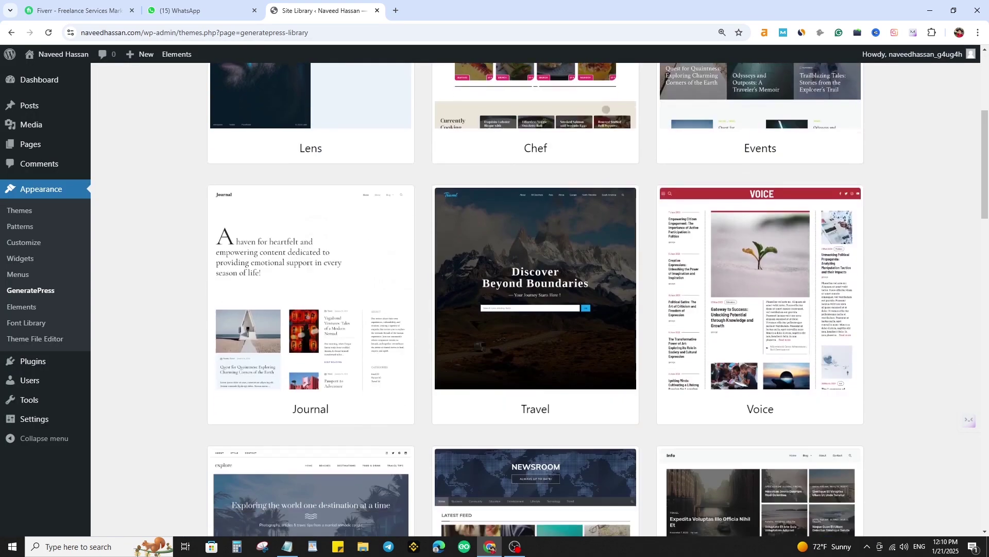
click(760, 289)
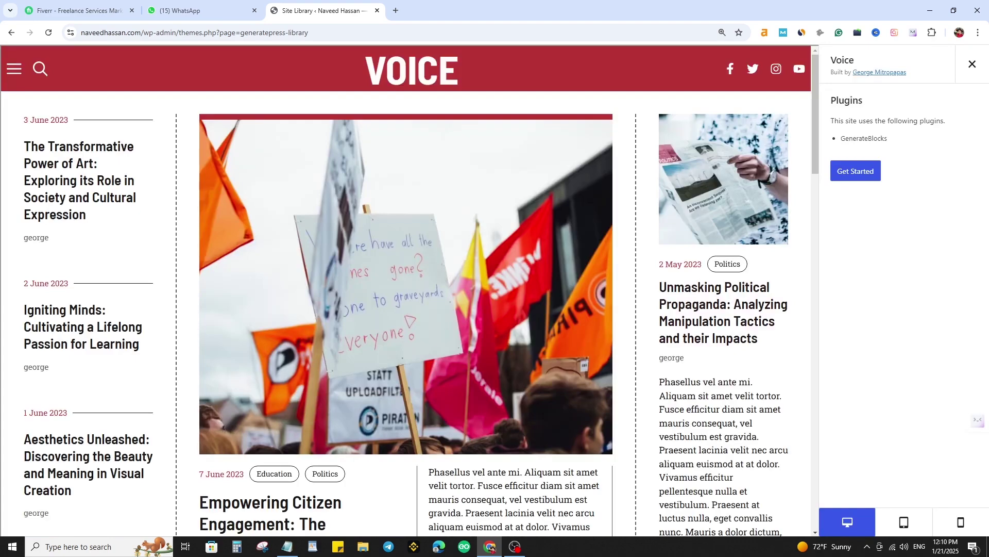
scroll(495, 484, down, 7)
scroll(497, 485, down, 4)
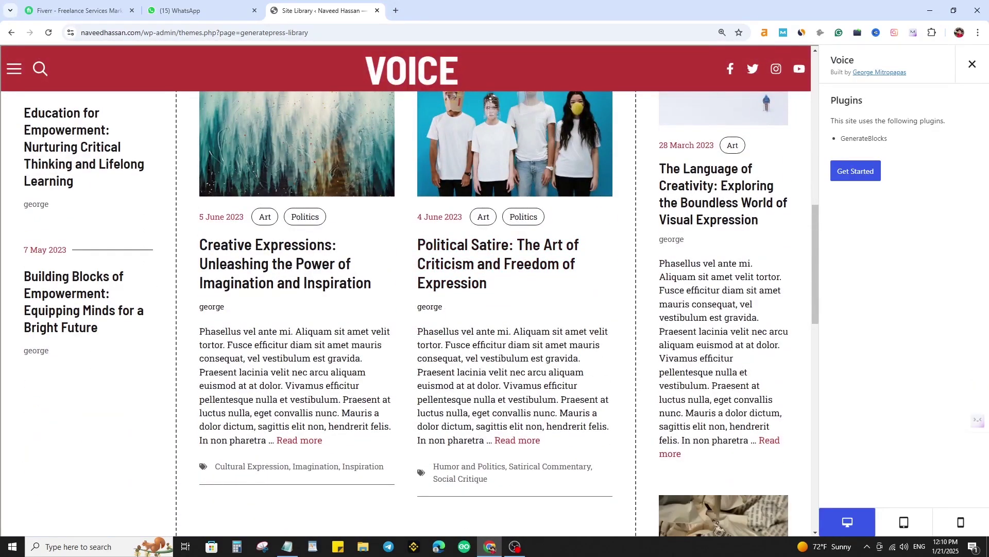
scroll(498, 484, down, 11)
scroll(498, 485, up, 8)
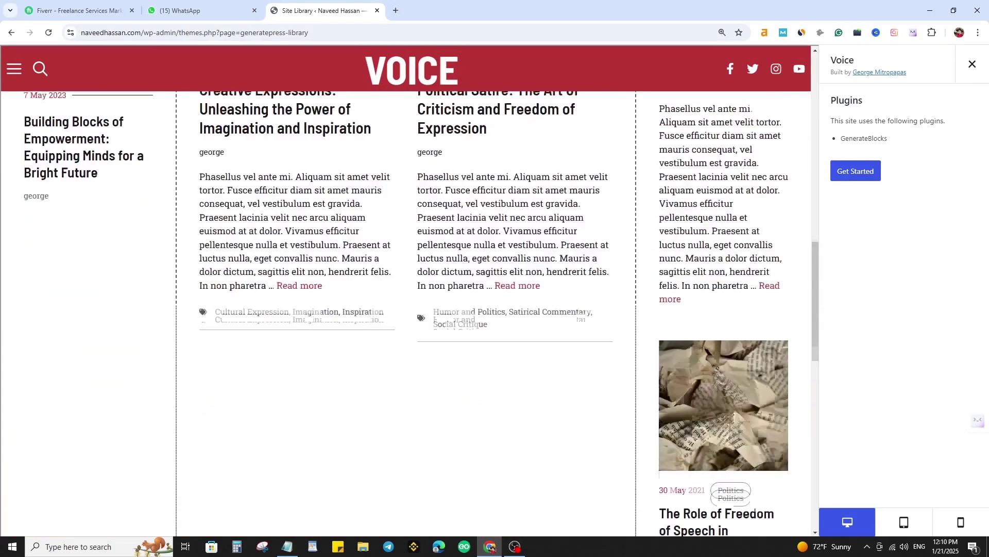
scroll(410, 309, up, 14)
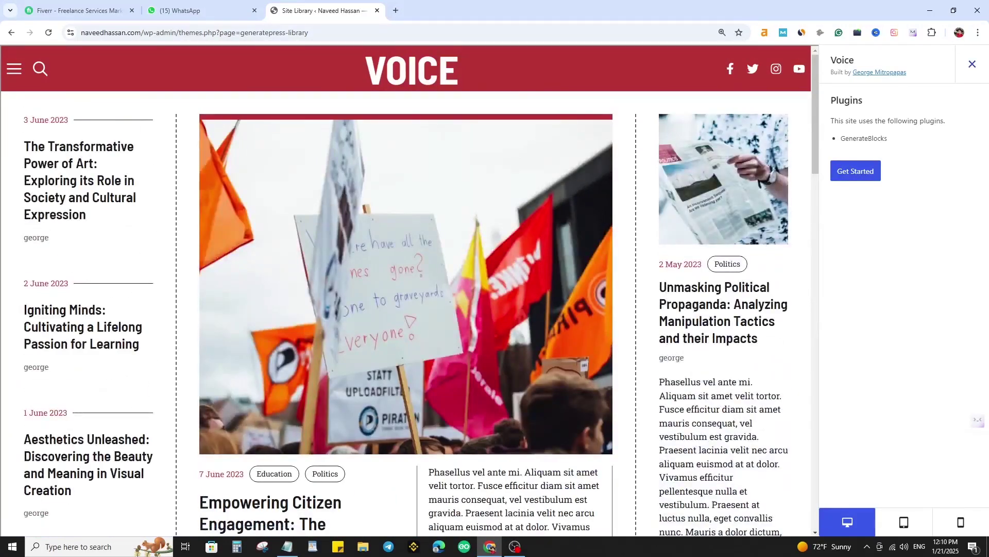
click(973, 64)
- Preview the Volume starter site, close it, and keep scrolling the library
scroll(760, 216, down, 12)
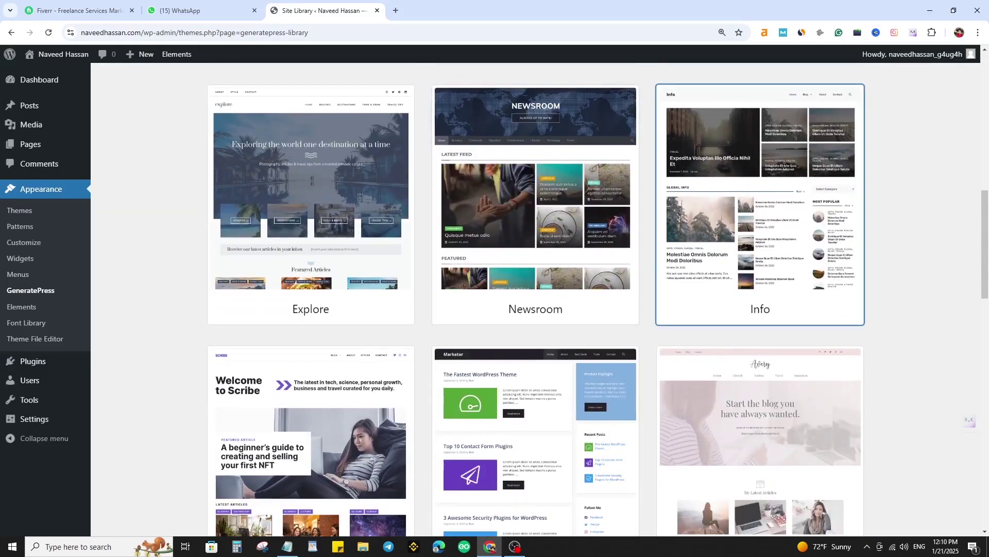
scroll(760, 217, down, 3)
scroll(760, 310, down, 6)
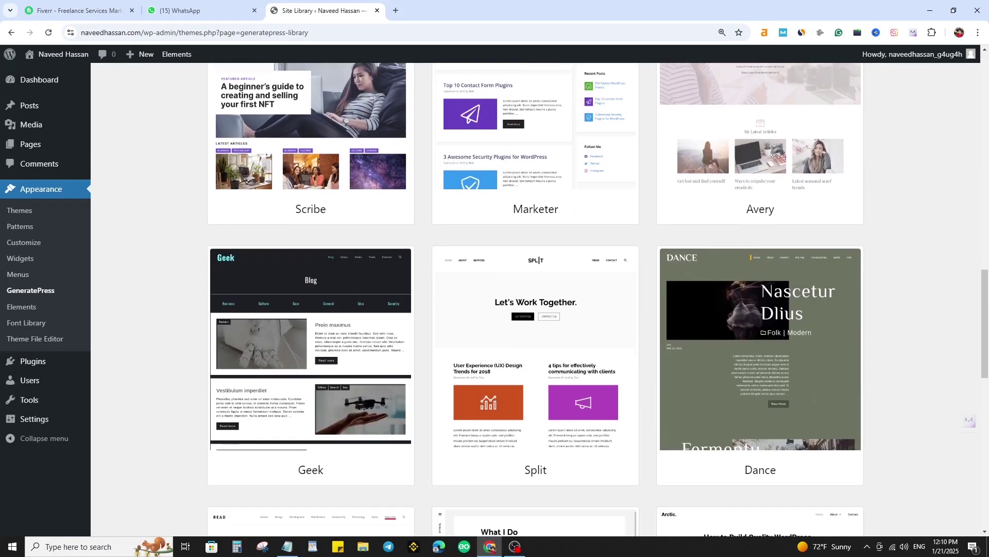
scroll(760, 310, down, 5)
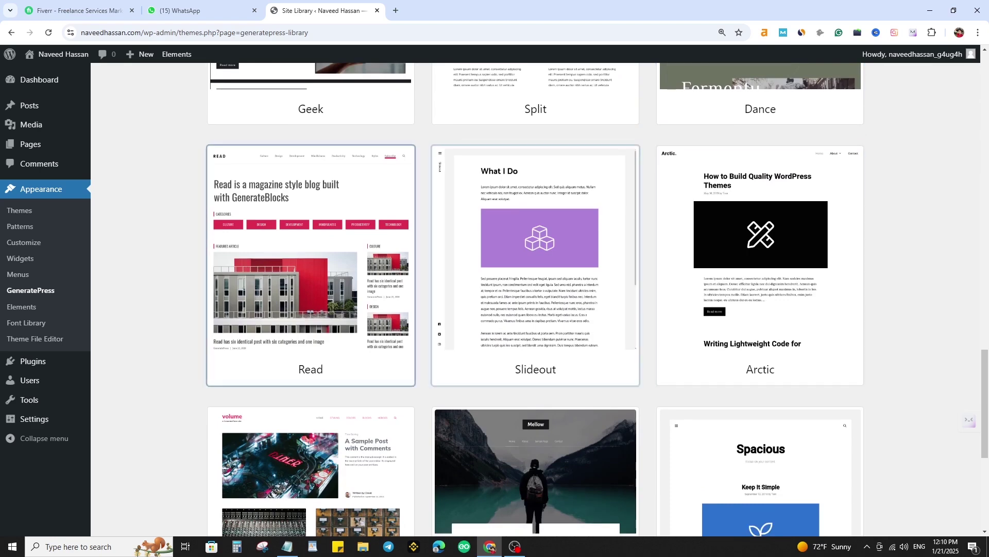
scroll(310, 266, down, 5)
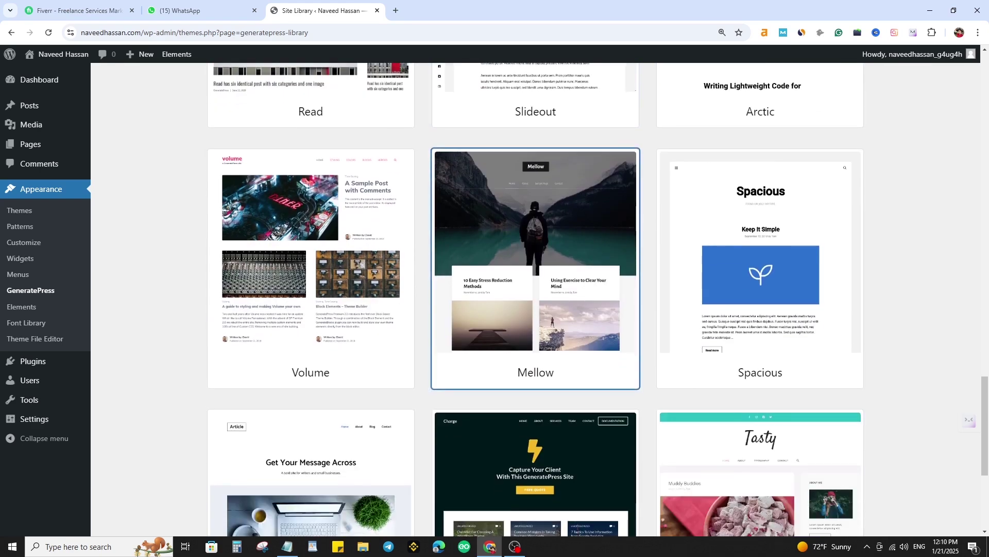
click(310, 265)
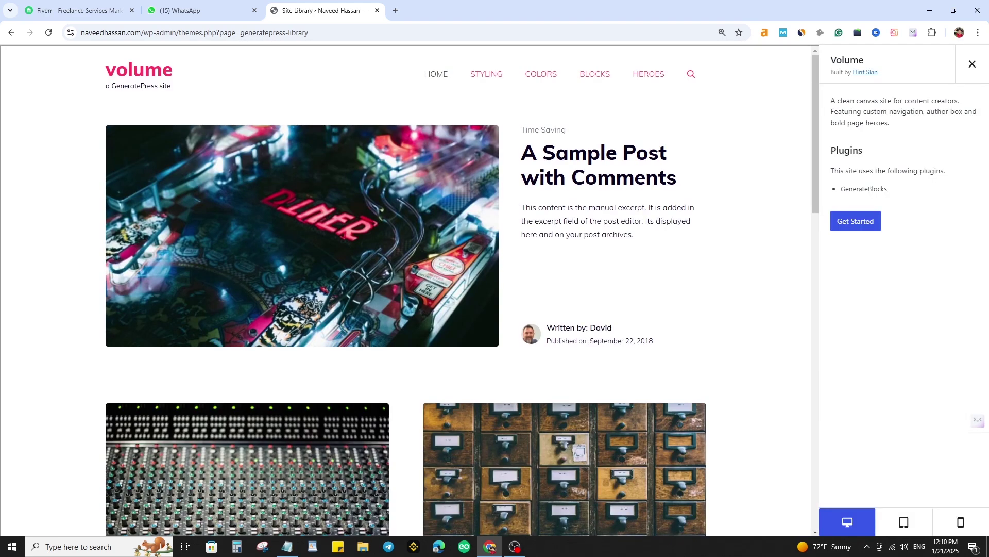
scroll(406, 291, down, 6)
scroll(406, 290, down, 8)
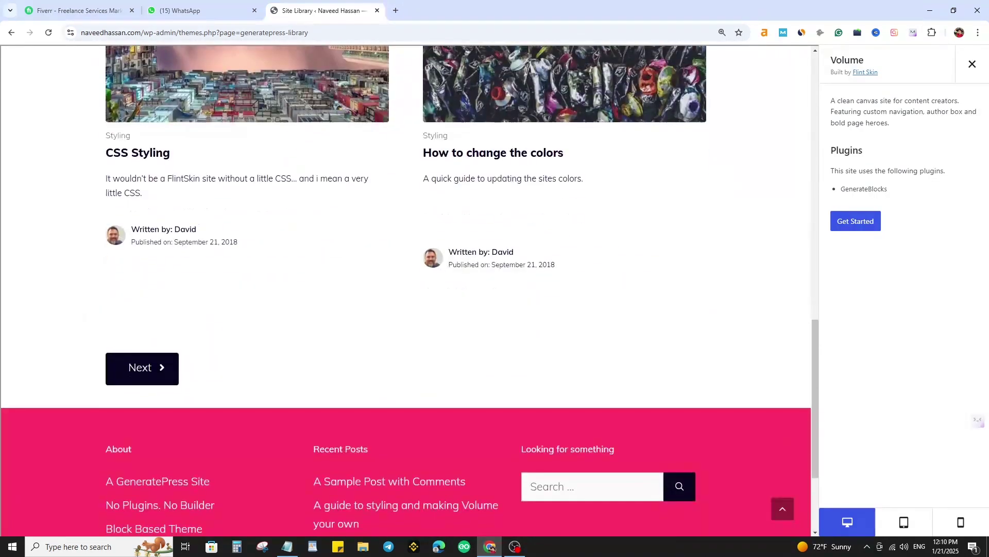
scroll(406, 291, up, 14)
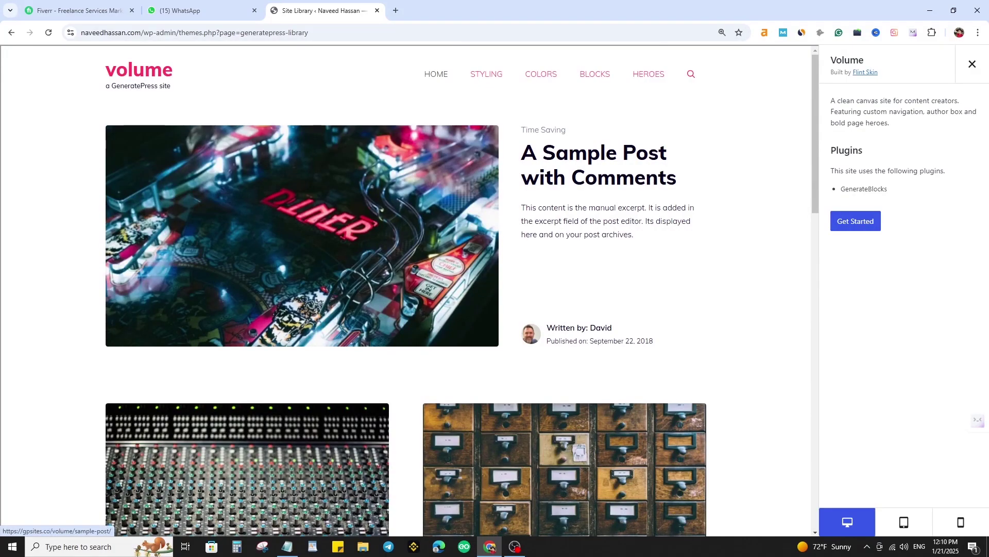
click(972, 64)
scroll(536, 298, down, 15)
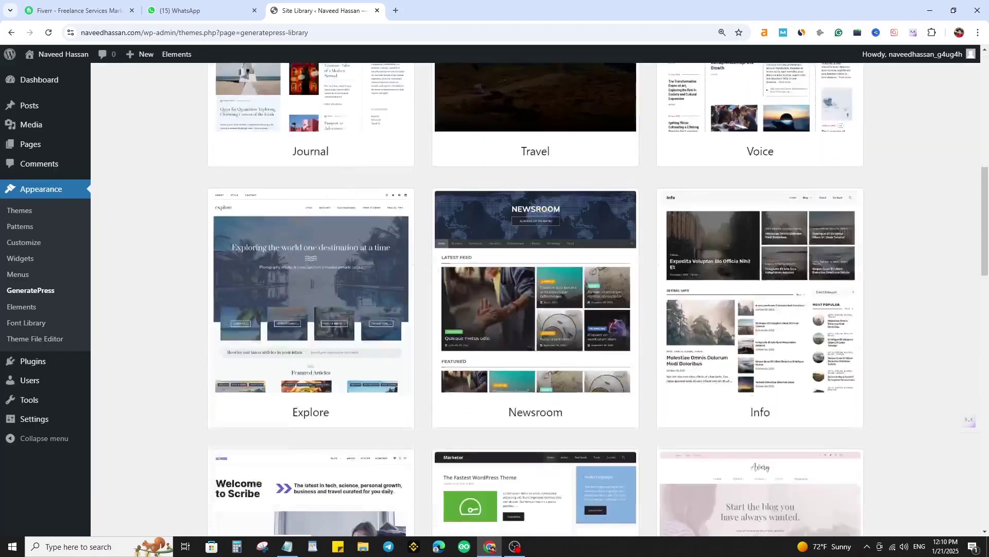
scroll(536, 299, down, 2)
scroll(406, 291, down, 4)
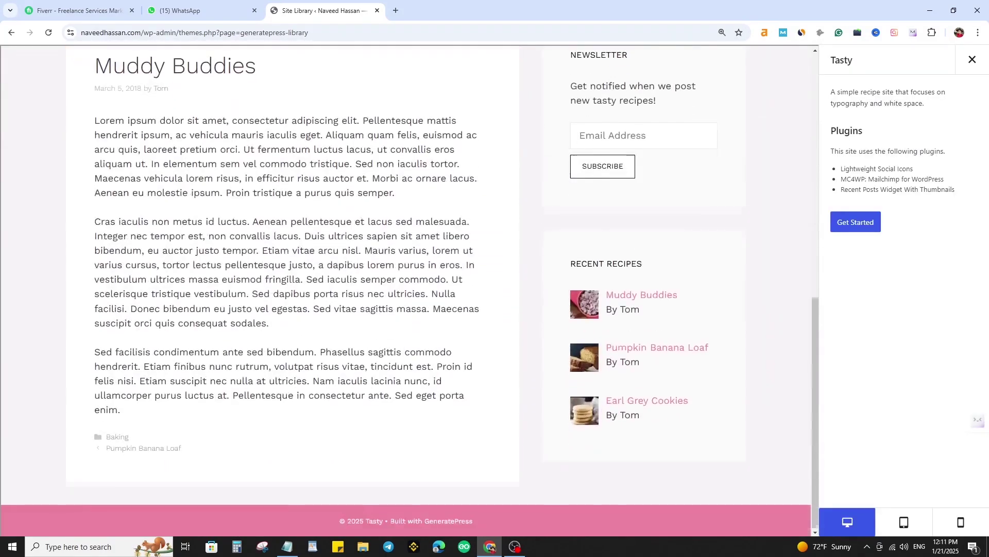
scroll(406, 291, up, 10)
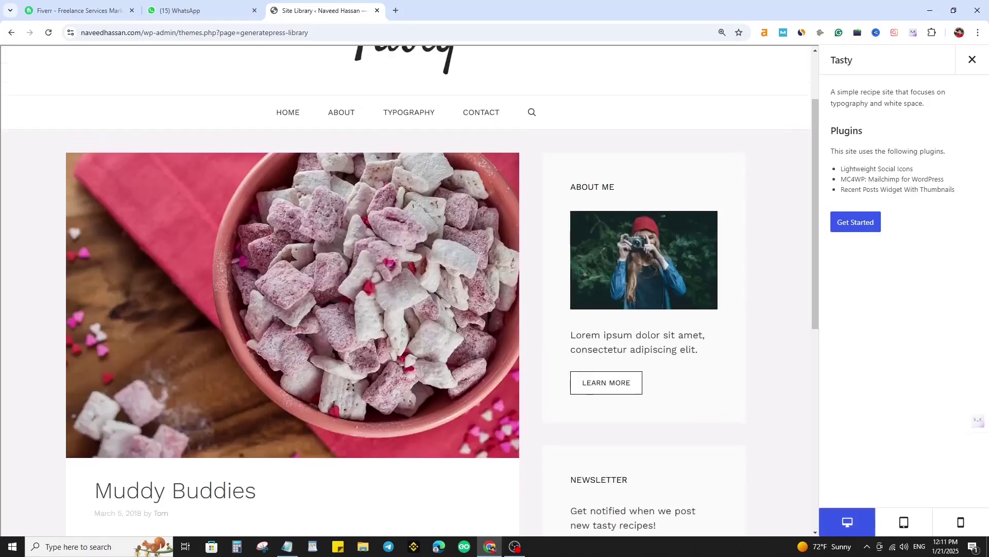
- Import the Tasty starter site after acknowledging that it will change the site
click(855, 222)
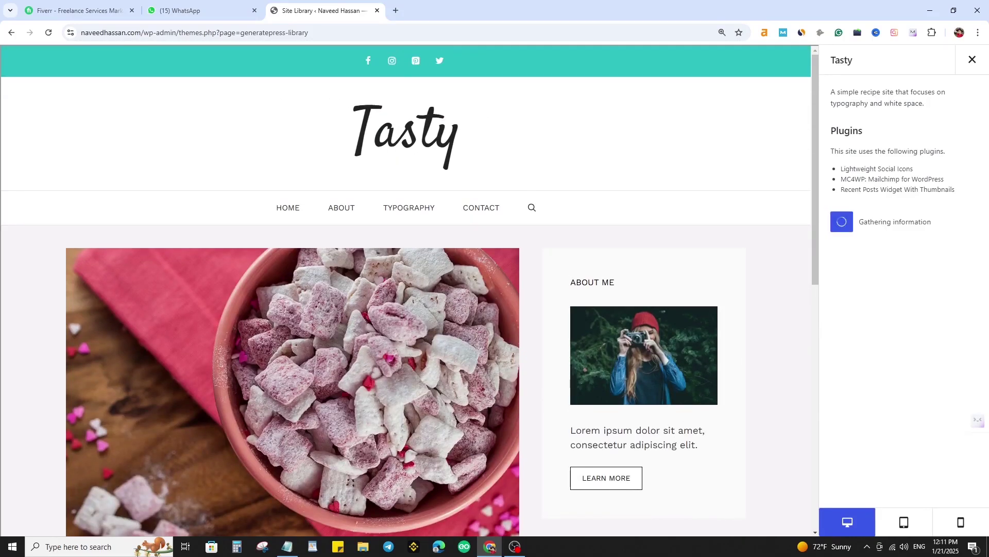
click(839, 277)
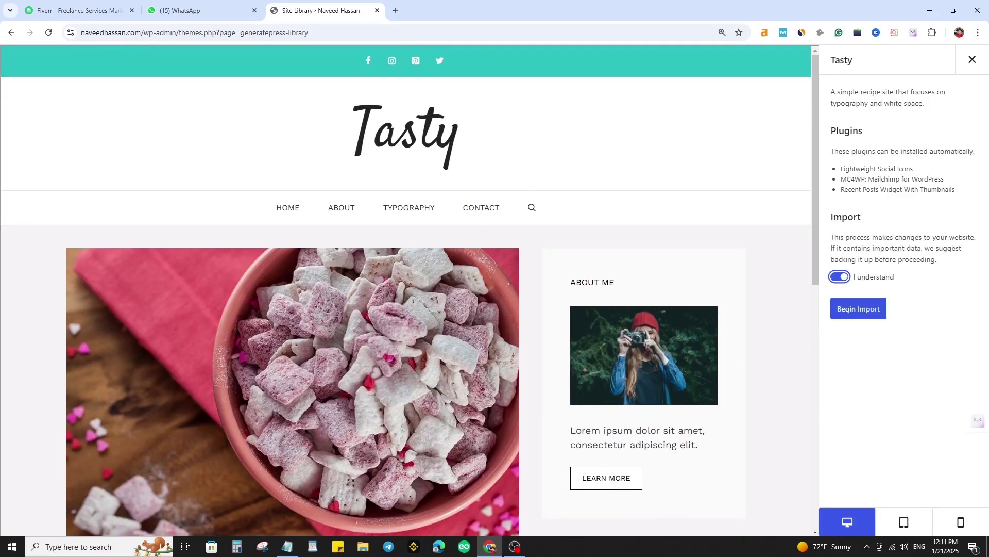
click(859, 308)
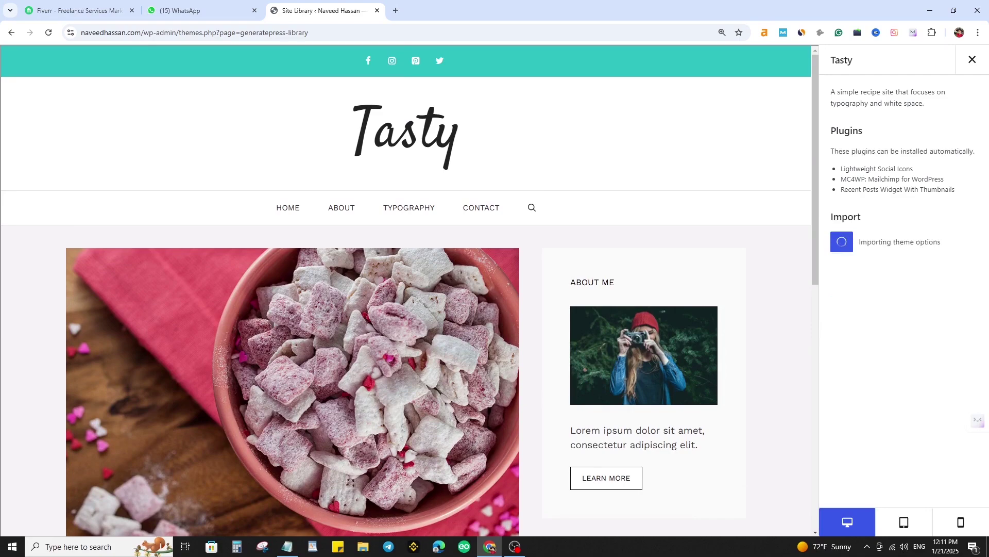
scroll(410, 290, down, 6)
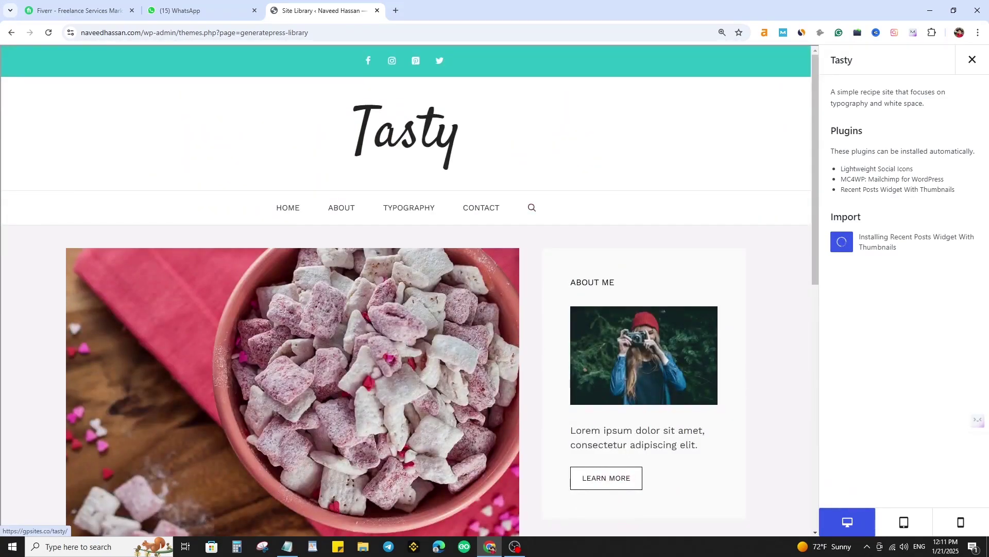
scroll(410, 291, down, 15)
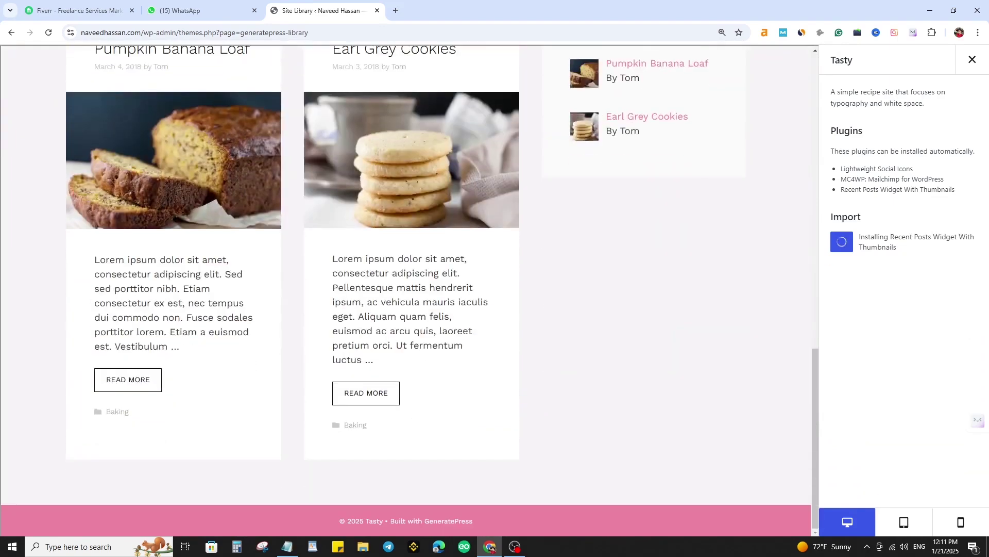
scroll(410, 290, up, 15)
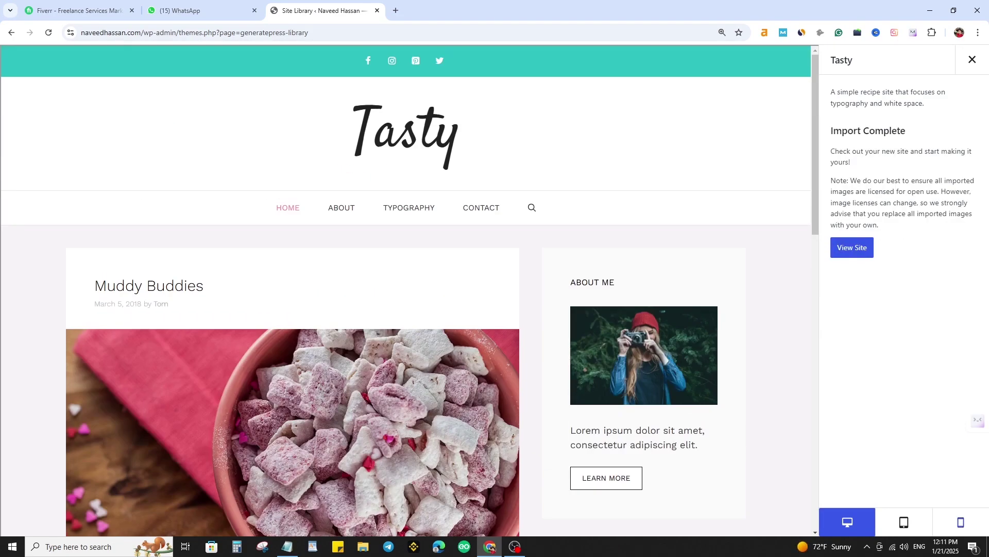
- Check the imported Tasty site at tablet and phone widths
click(903, 522)
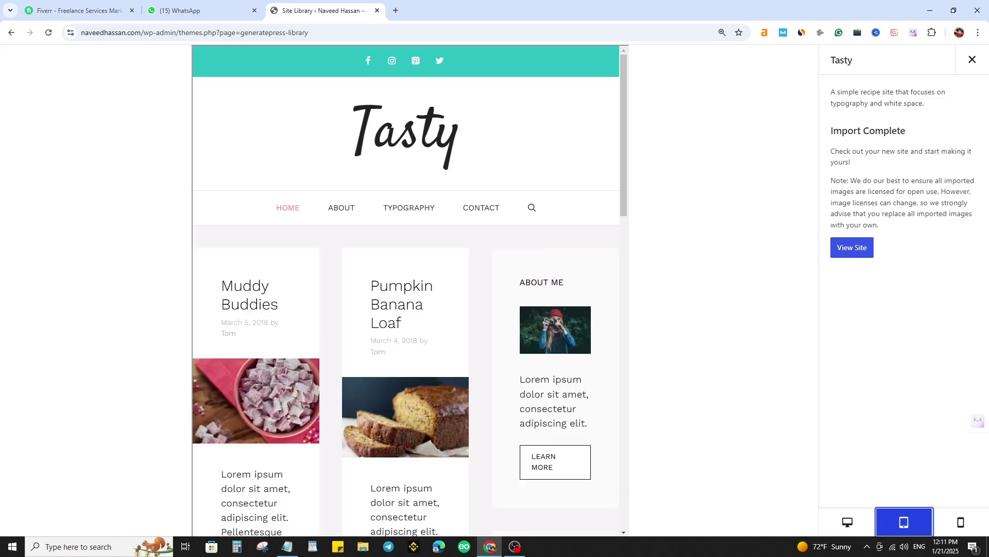
scroll(405, 290, down, 16)
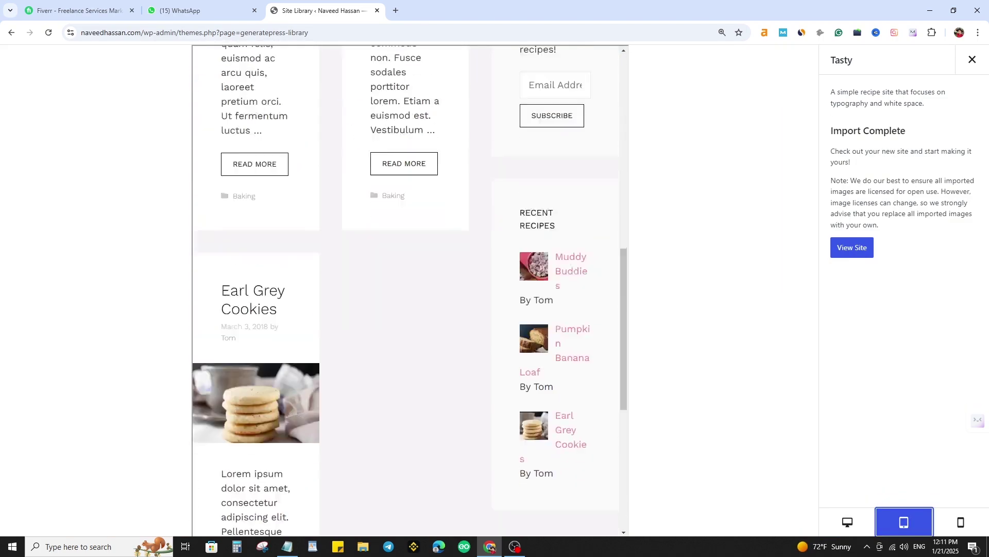
scroll(405, 290, up, 8)
scroll(405, 291, up, 4)
click(961, 522)
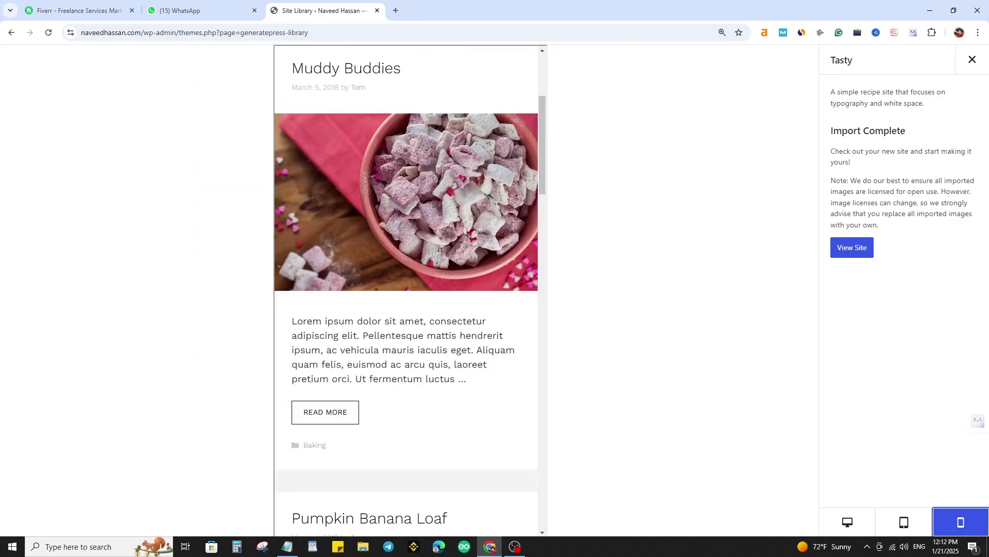
scroll(406, 361, up, 4)
scroll(405, 290, down, 15)
scroll(405, 290, up, 4)
- Open the Hello world! post from the live site, edit it, and move it to the Trash
click(852, 248)
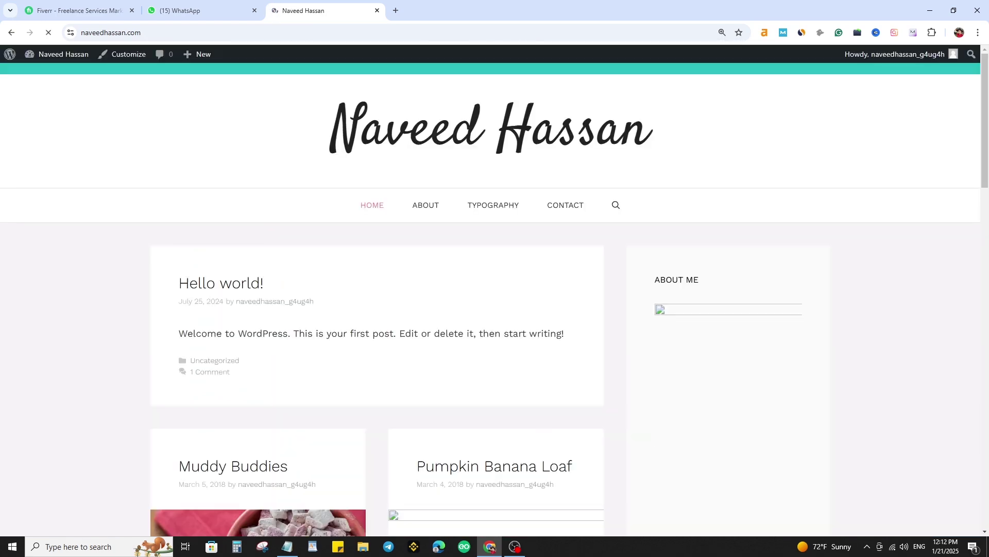
scroll(495, 299, down, 14)
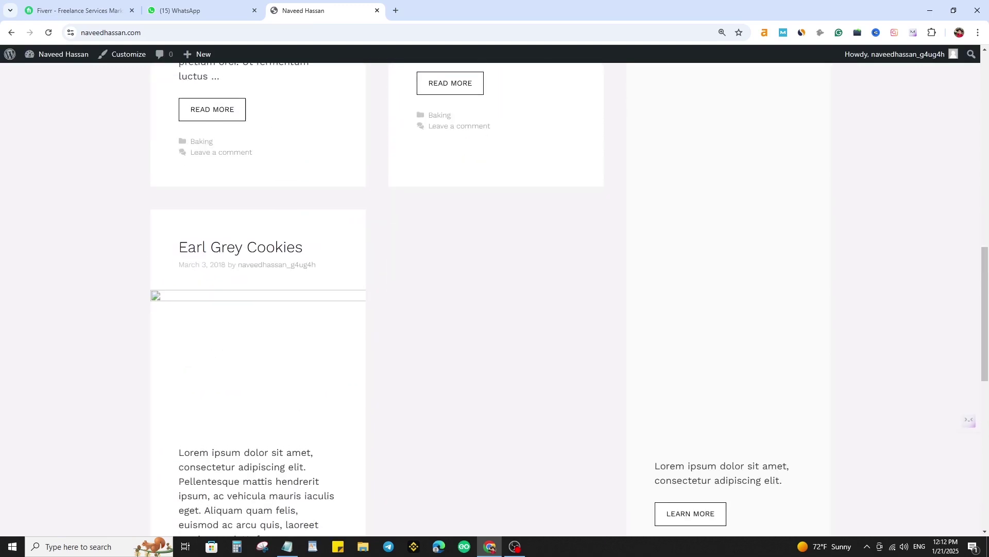
scroll(495, 299, up, 14)
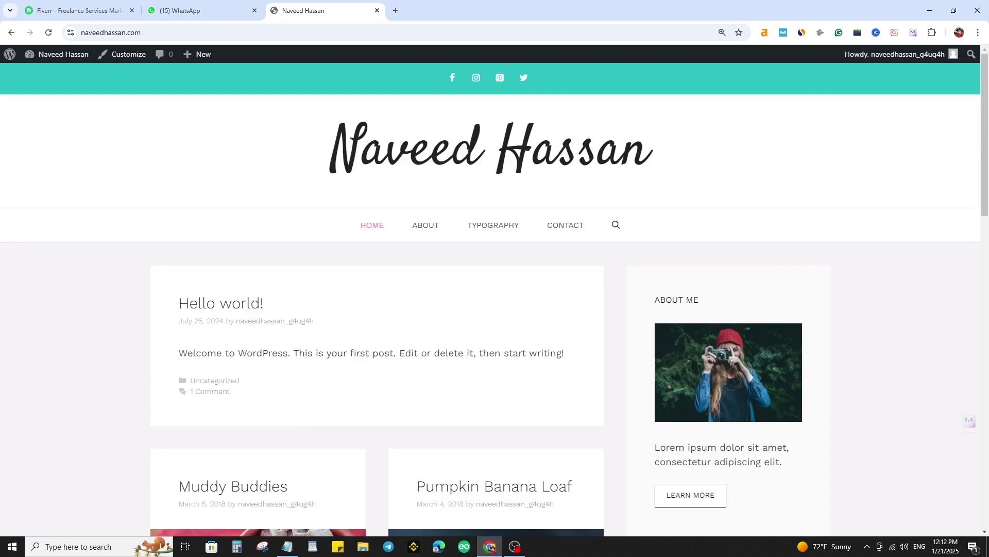
scroll(495, 294, down, 2)
click(221, 200)
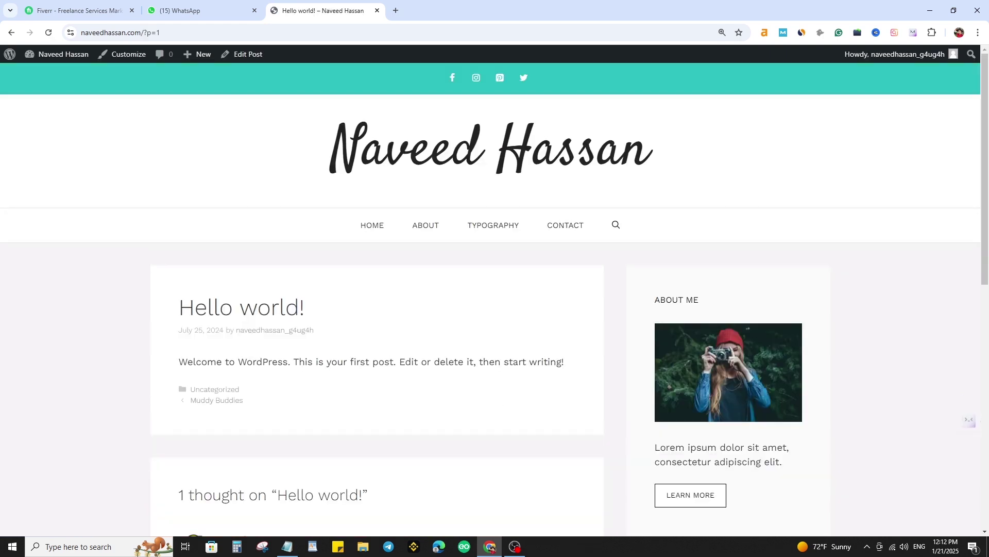
click(243, 54)
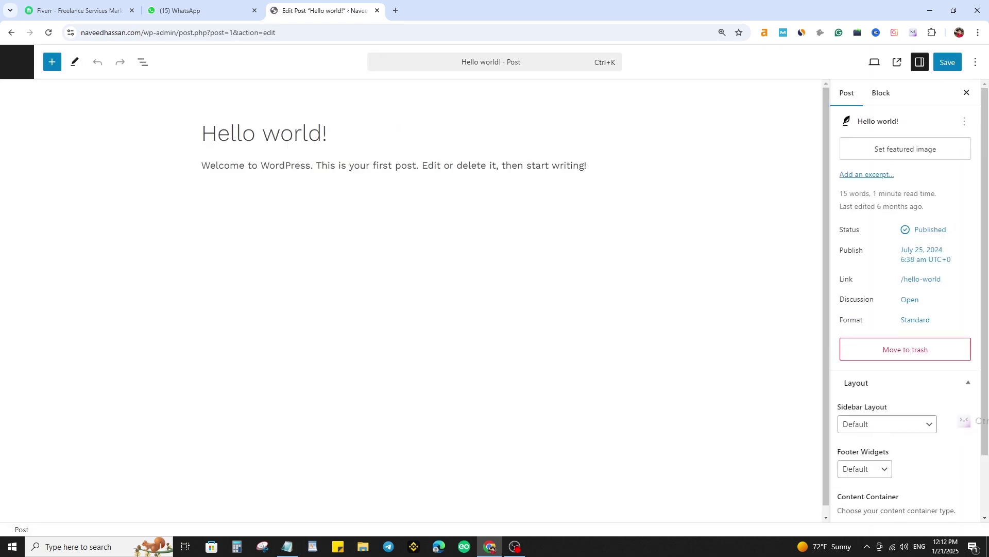
click(906, 350)
click(556, 309)
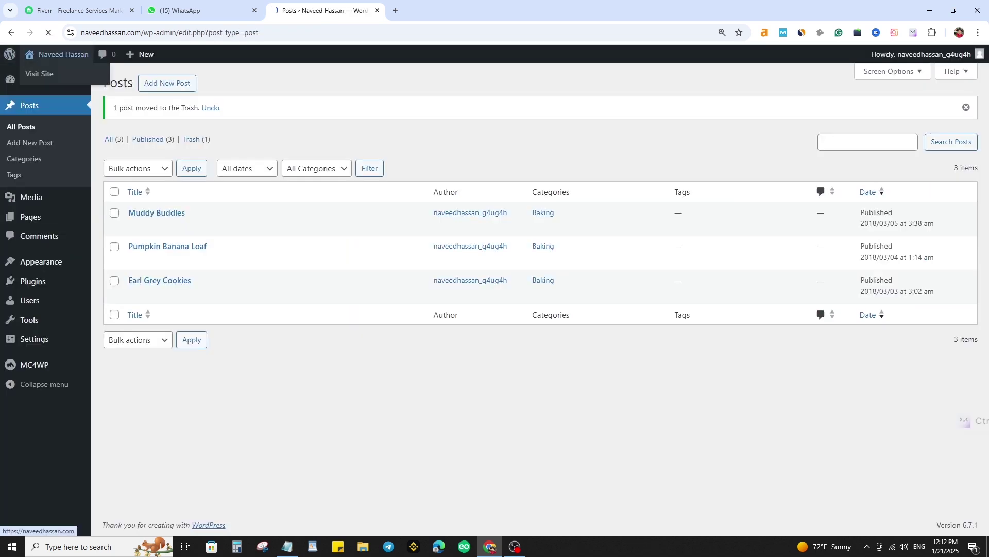
- Visit the live front page, now topped by the Muddy Buddies recipe post
click(39, 74)
scroll(494, 299, down, 6)
scroll(495, 299, down, 5)
scroll(495, 299, up, 15)
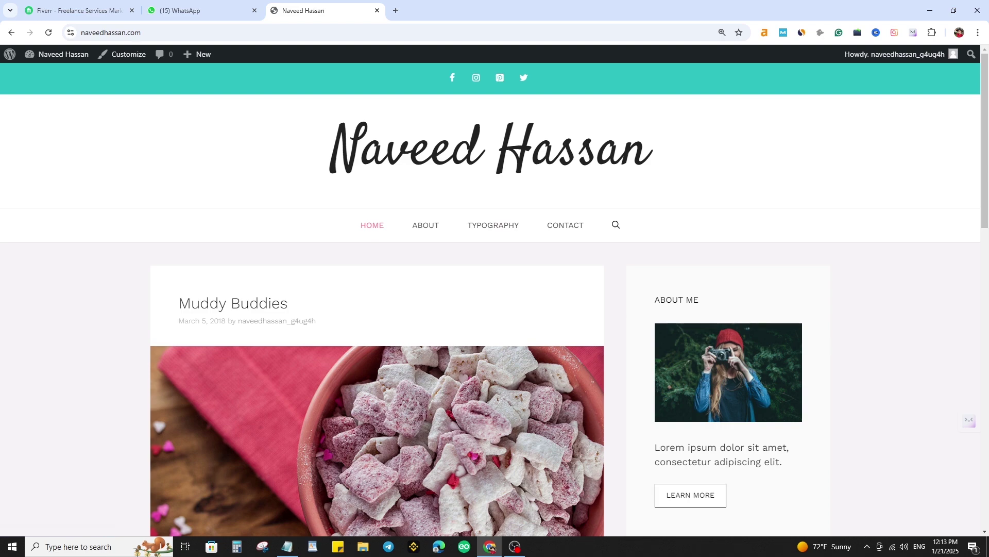
- Scroll the imported home page to its footer, then switch to the Remote Work Rebels tab
scroll(495, 299, down, 10)
scroll(495, 299, down, 4)
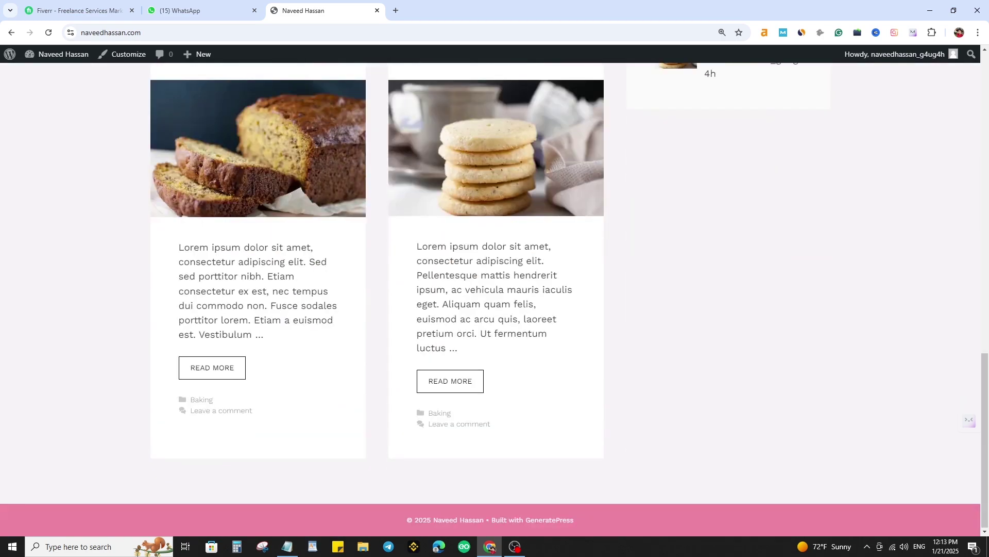
scroll(494, 299, up, 14)
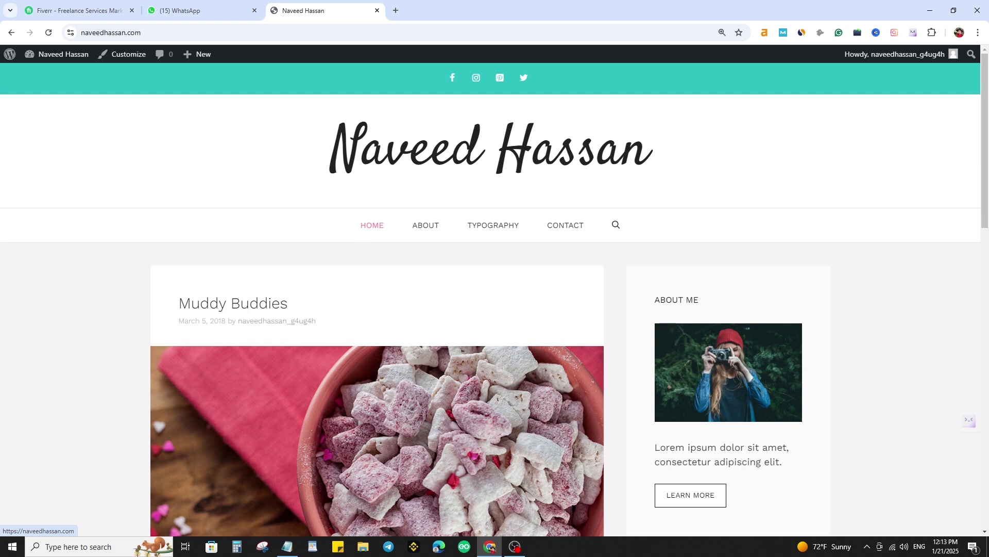
scroll(490, 299, down, 2)
scroll(490, 298, down, 5)
scroll(491, 299, up, 7)
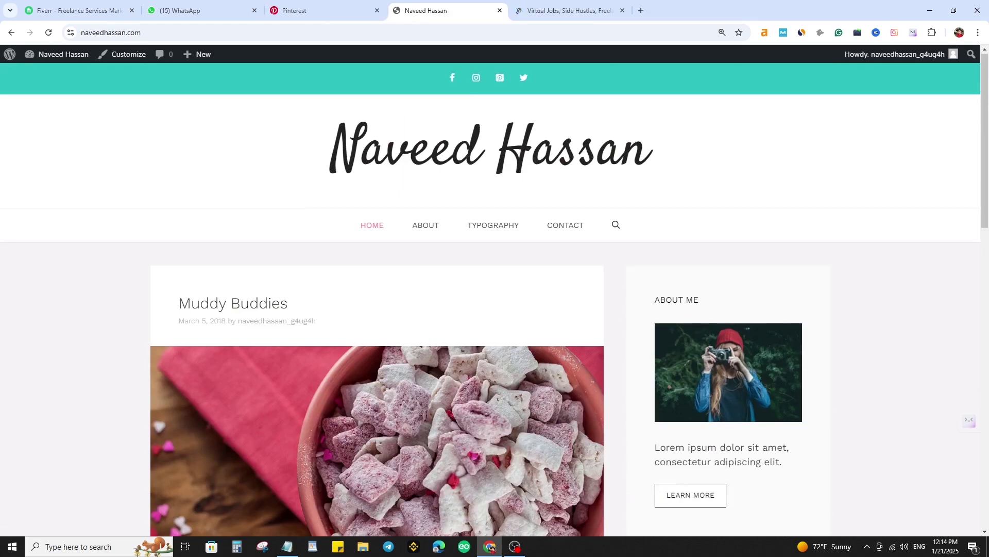
click(569, 11)
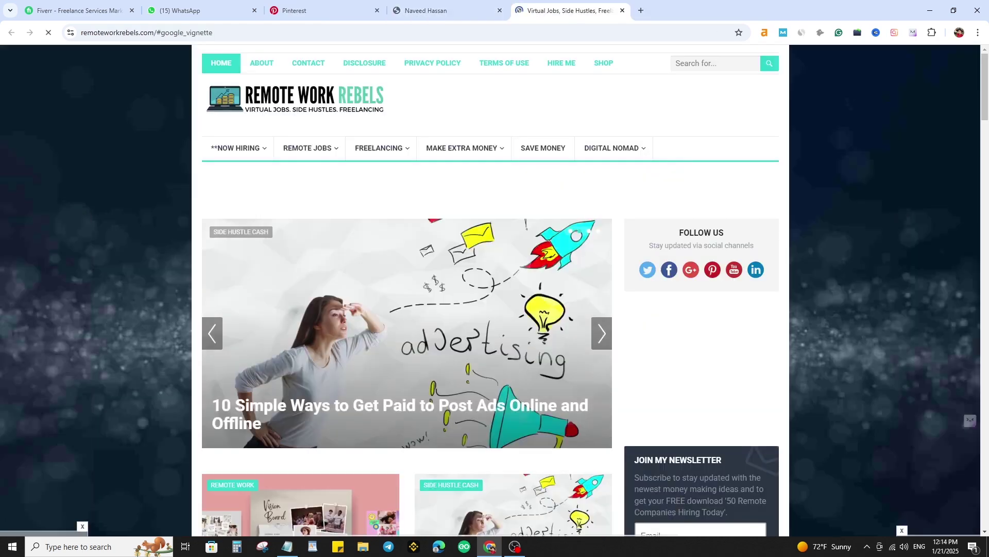
- Dismiss the full-screen ad, check the monthly visits figure, and close the Similarweb popup
scroll(489, 289, down, 10)
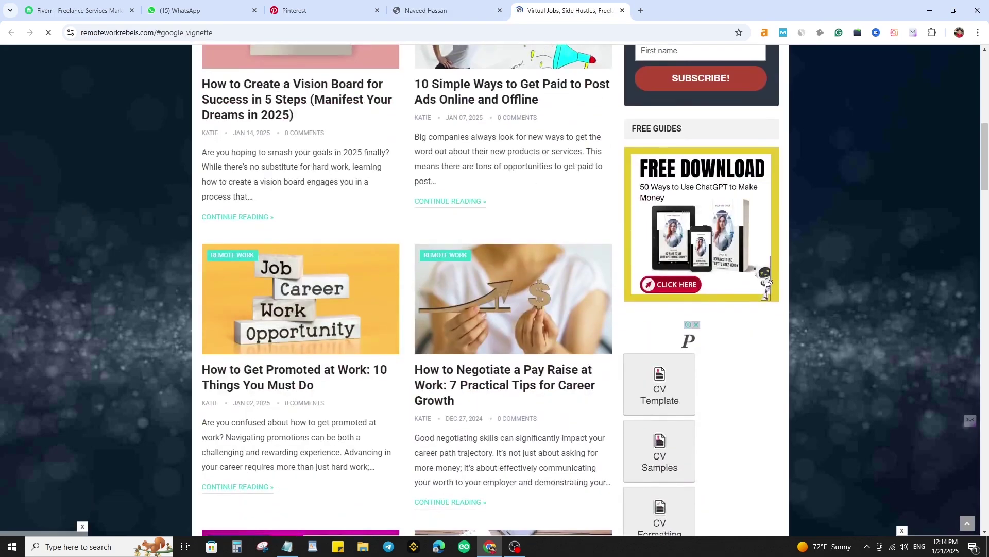
scroll(490, 289, down, 3)
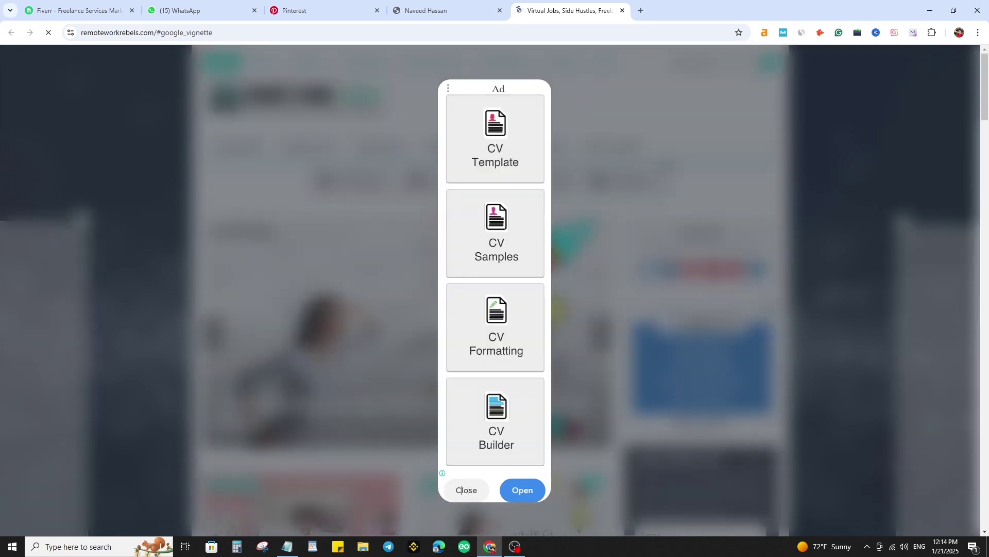
click(231, 32)
click(232, 33)
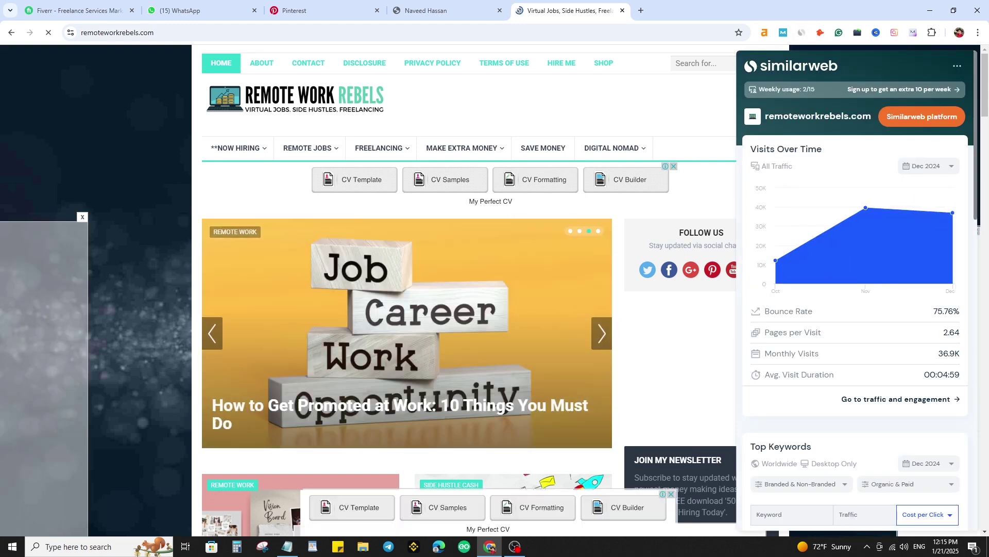
drag(939, 353, 949, 353)
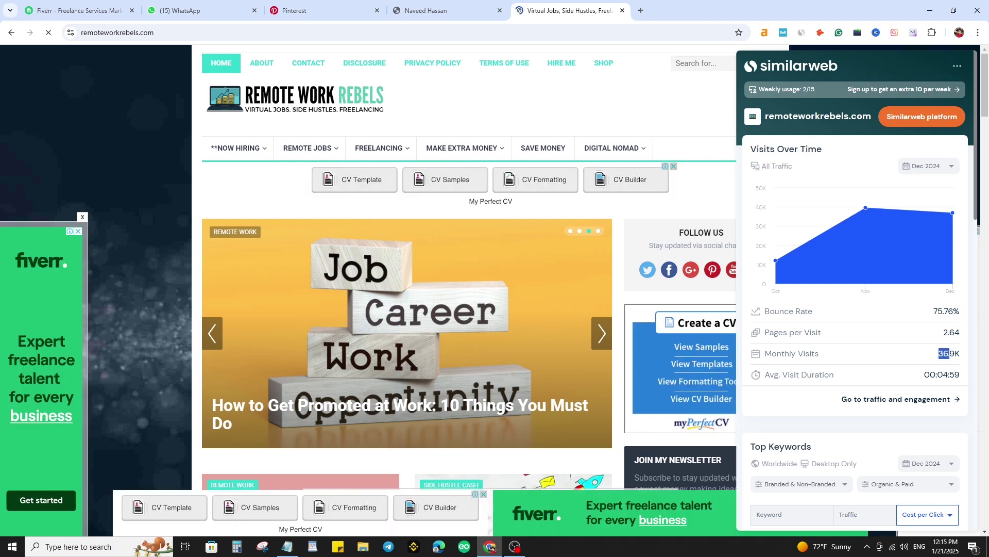
key(Escape)
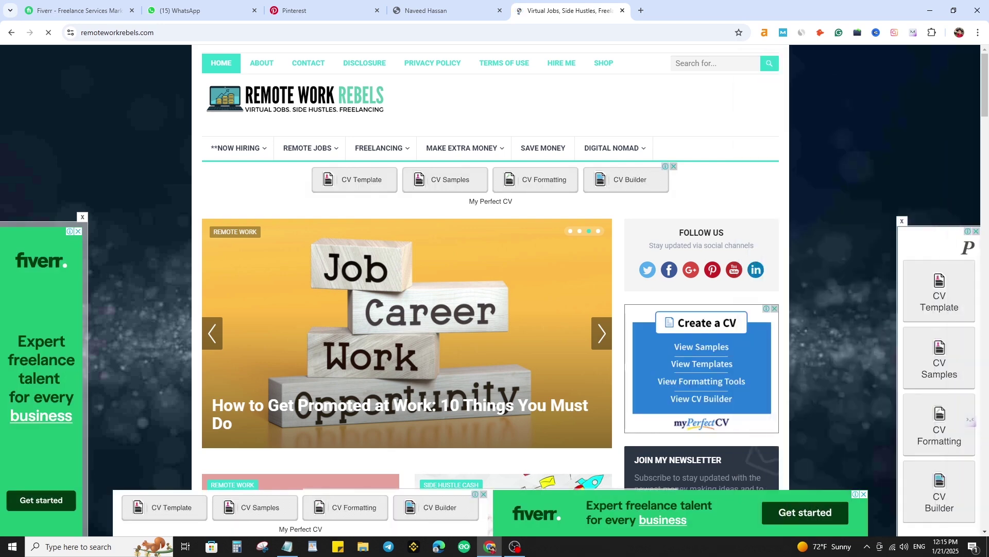
- Scroll up and down through the Remote Work Rebels site content
scroll(490, 268, down, 6)
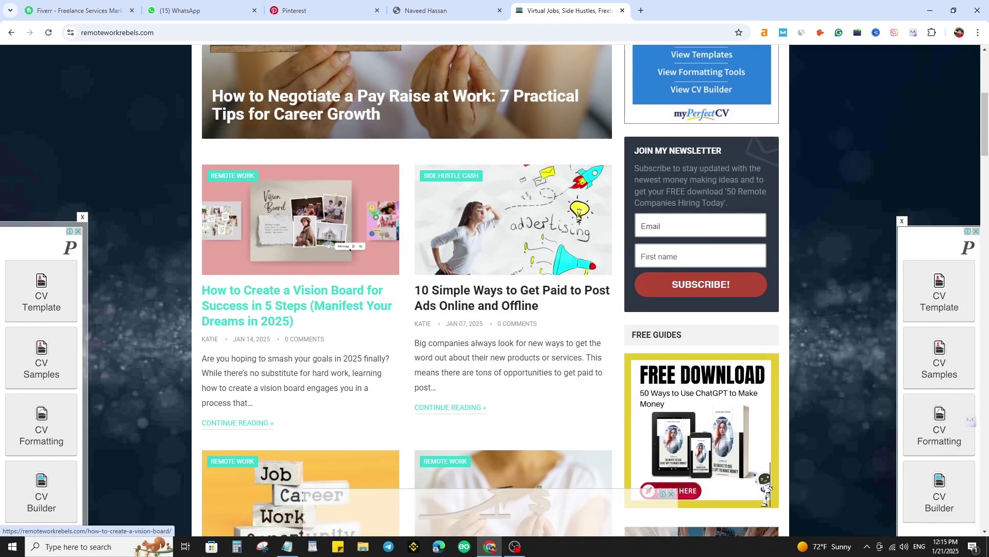
scroll(510, 309, down, 4)
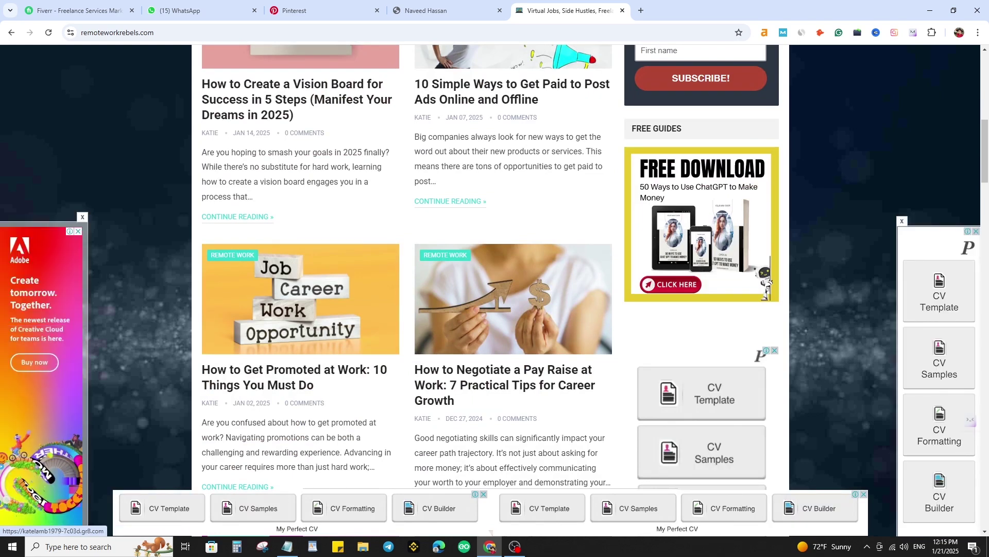
scroll(490, 288, up, 1)
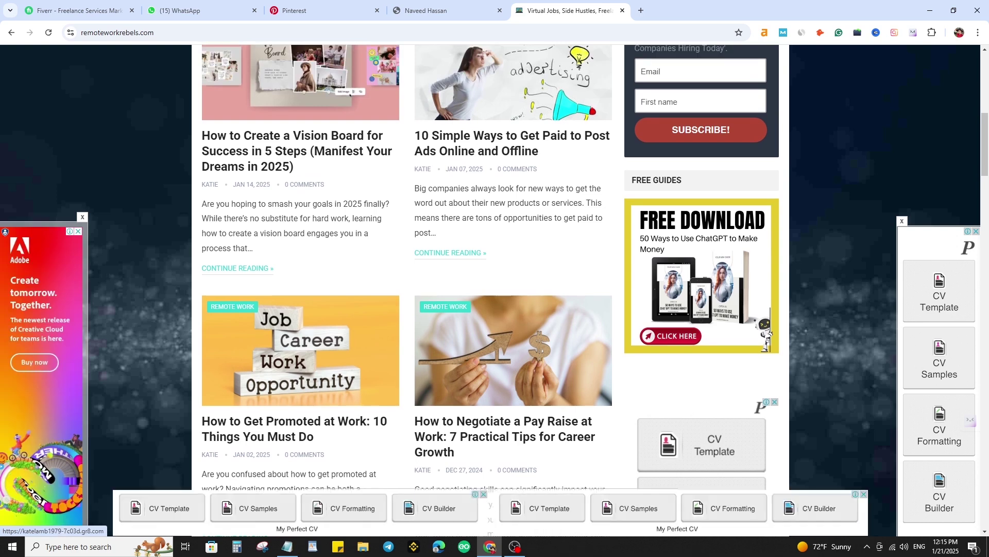
scroll(702, 276, up, 9)
scroll(464, 288, down, 1)
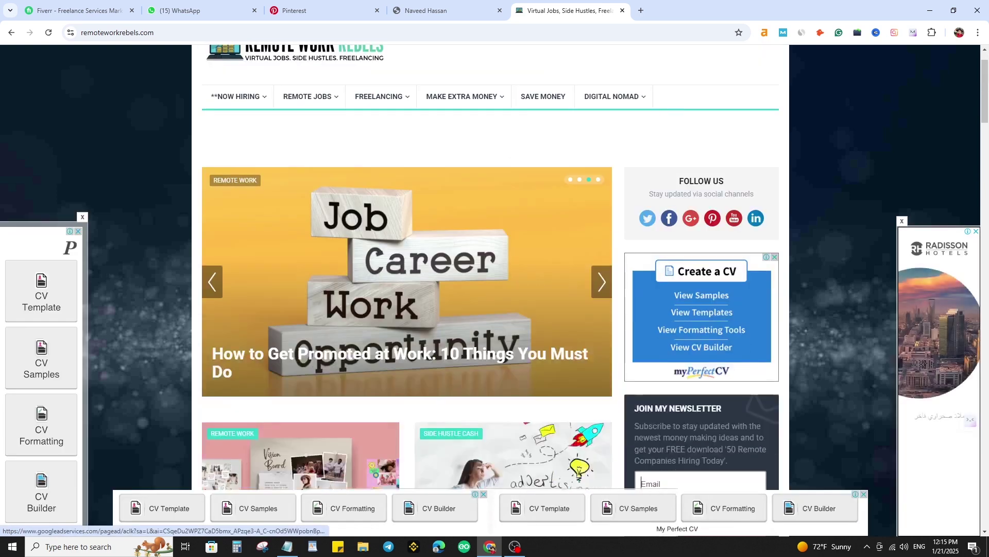
mouse_move(462, 96)
mouse_move(308, 97)
scroll(407, 289, down, 8)
- Close the Remote Work Rebels tab, skim the recipe homepage, and open the Customizer's Colors panel
key(ctrl+w)
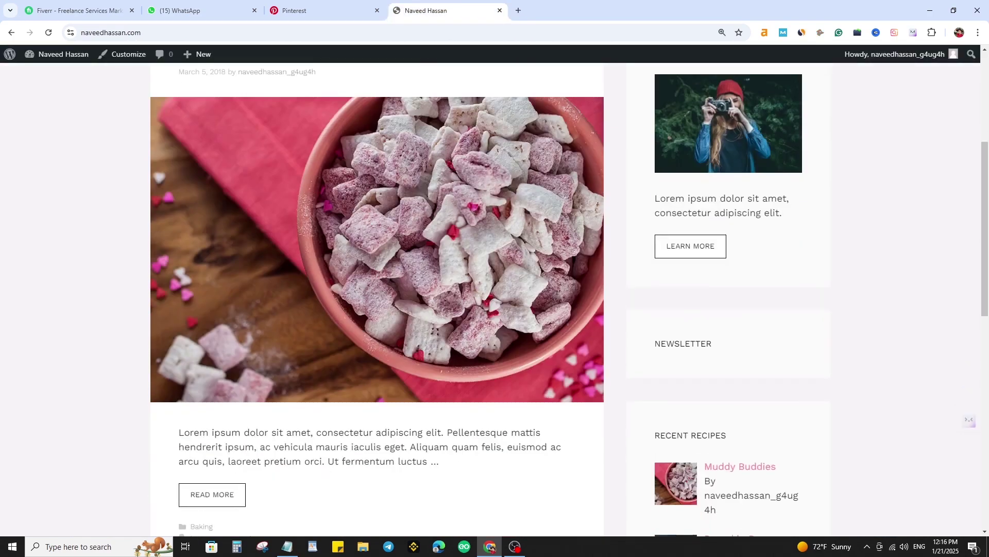
scroll(494, 299, down, 12)
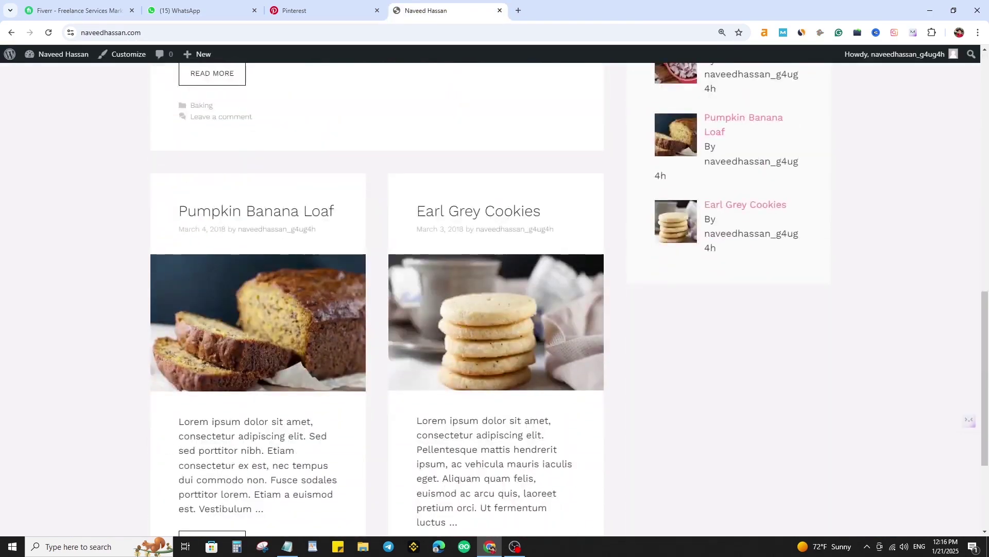
scroll(495, 299, up, 12)
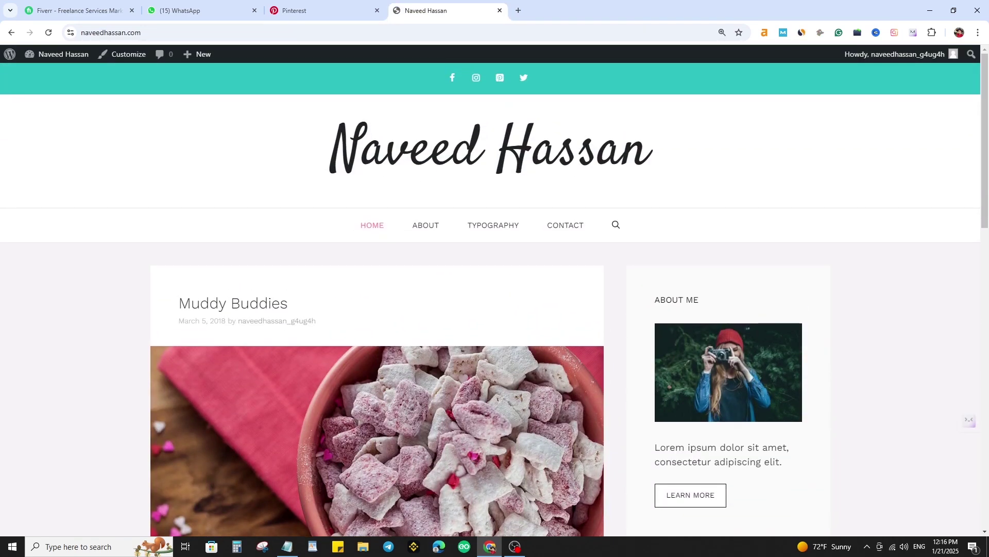
click(124, 54)
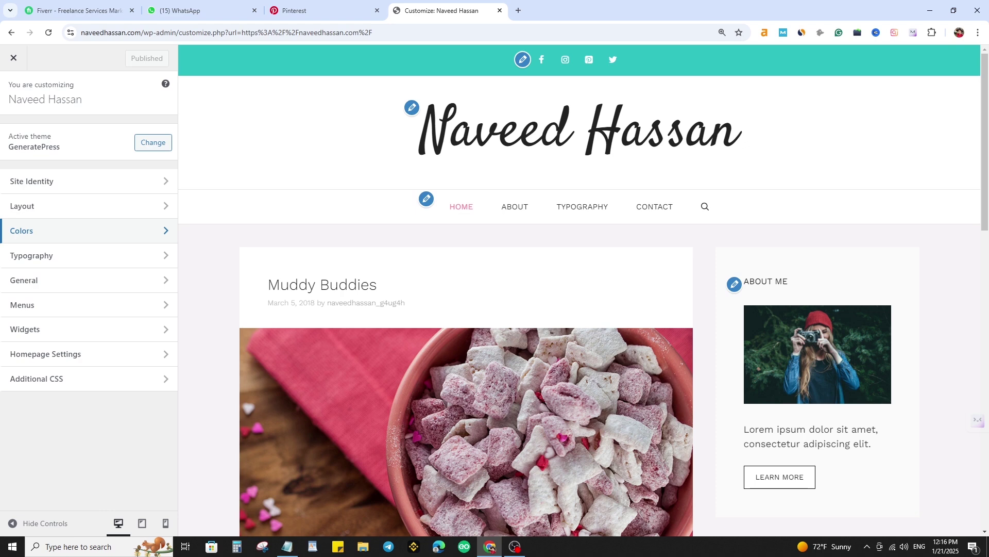
click(31, 230)
- Tweak the accent colour shade and make the body link colour a bright green
click(128, 173)
drag(97, 227, 86, 211)
click(127, 173)
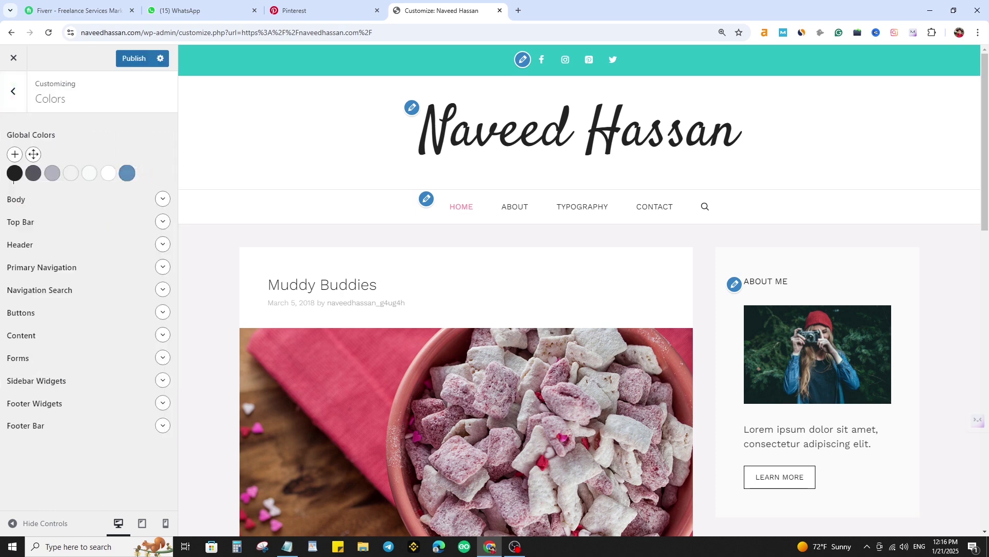
click(154, 199)
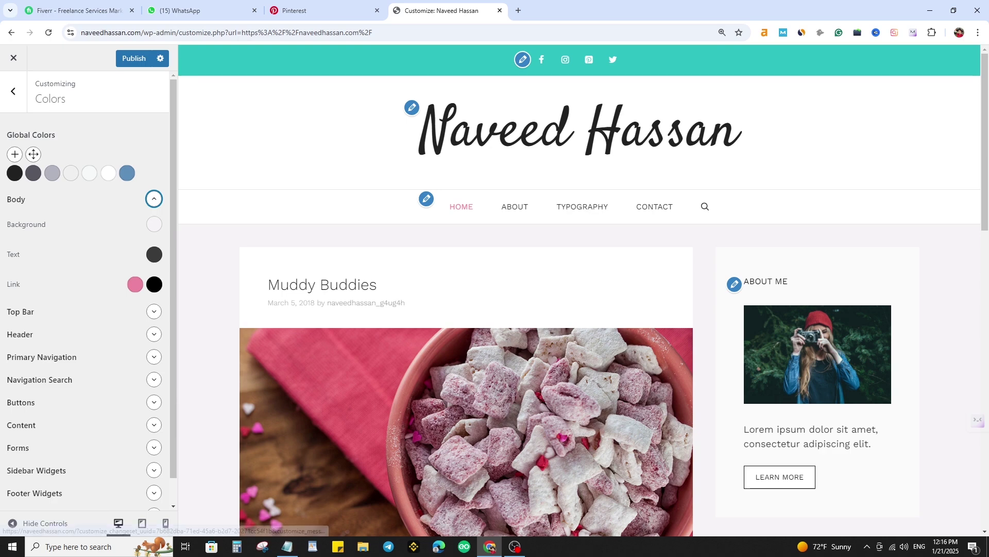
scroll(463, 361, down, 5)
click(135, 284)
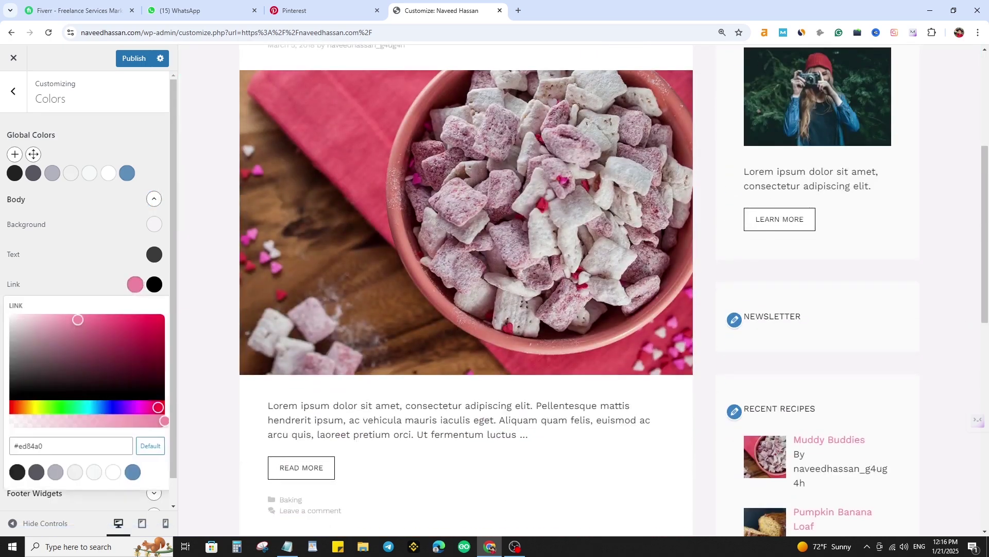
click(58, 407)
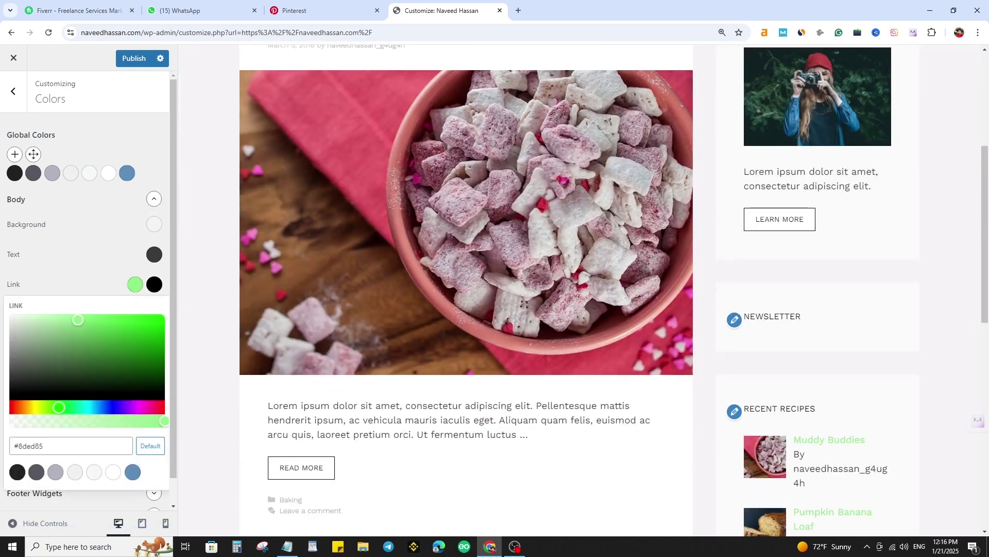
scroll(464, 309, up, 5)
mouse_move(78, 319)
mouse_down()
mouse_move(142, 319)
mouse_move(90, 322)
mouse_up()
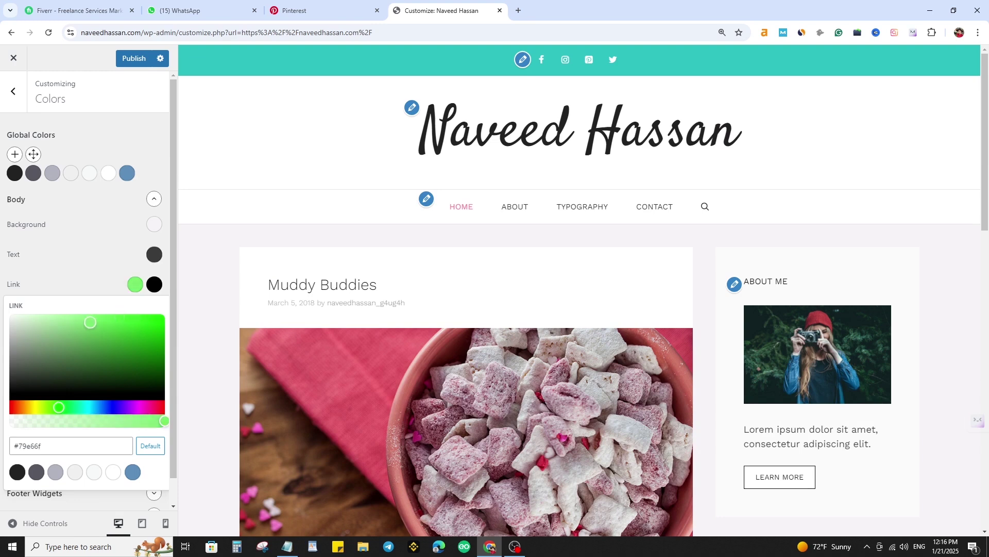
- Copy the green link hex and apply it as the accent global colour
triple_click(43, 446)
key(ctrl+c)
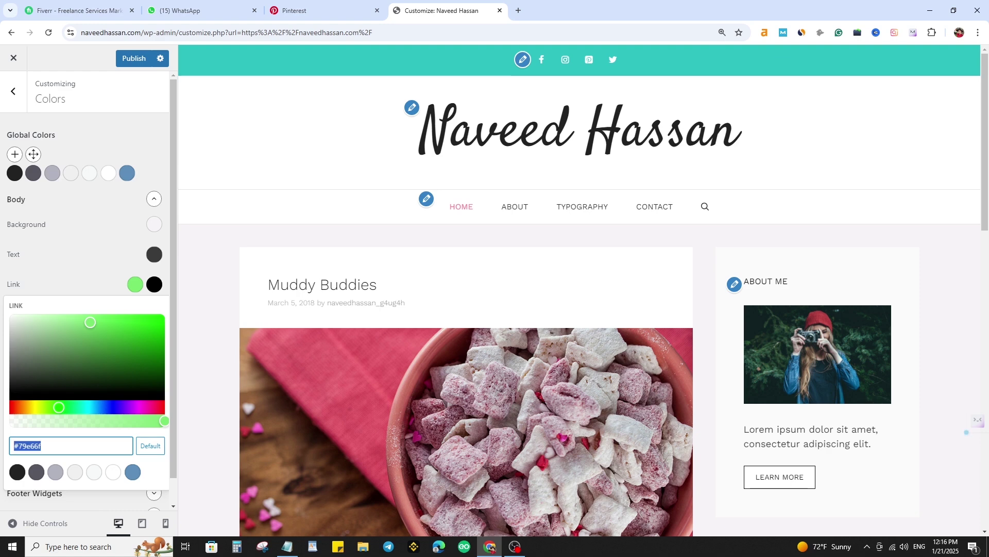
click(126, 173)
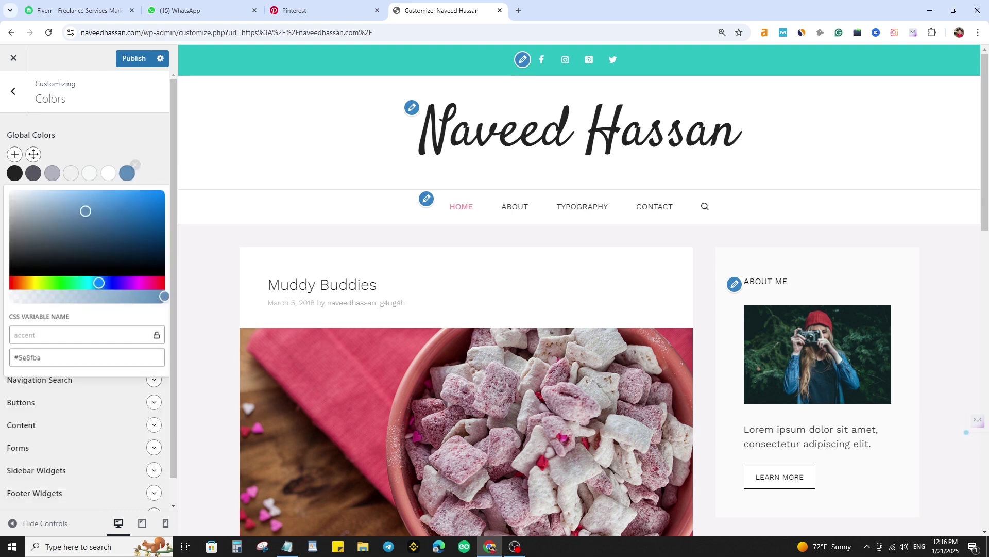
triple_click(37, 357)
key(ctrl+v)
click(57, 135)
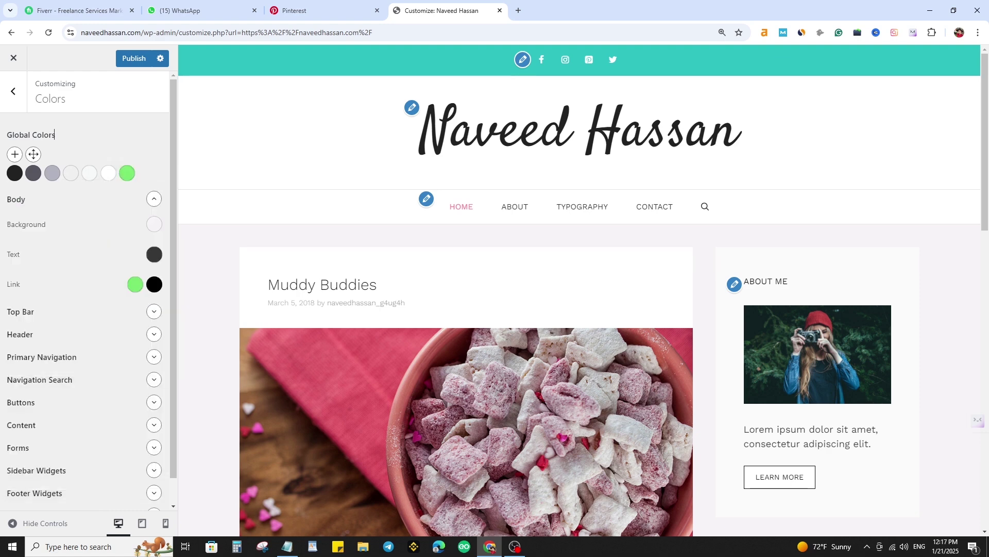
- Set the top bar link hover colour to the same green
scroll(57, 257, down, 1)
click(153, 285)
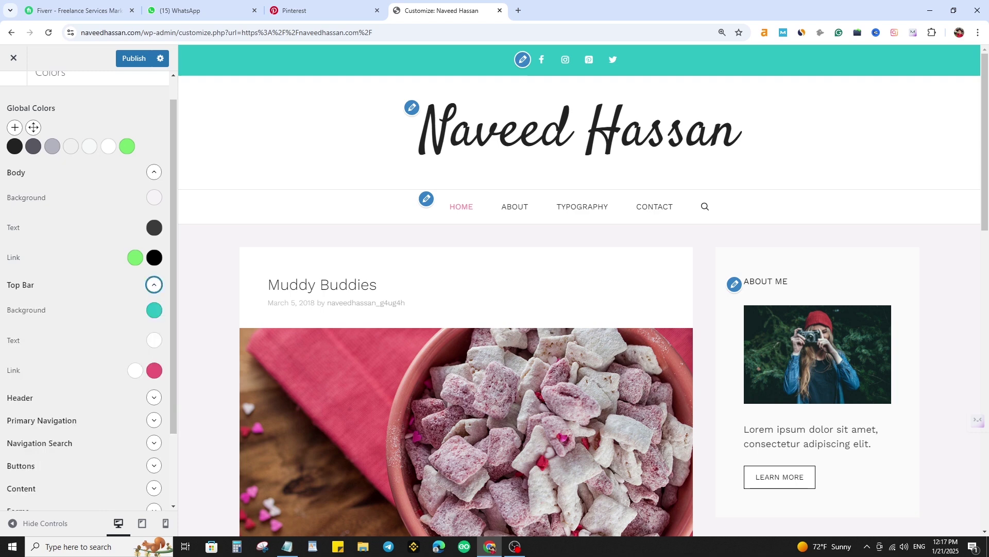
scroll(153, 285, down, 2)
click(154, 280)
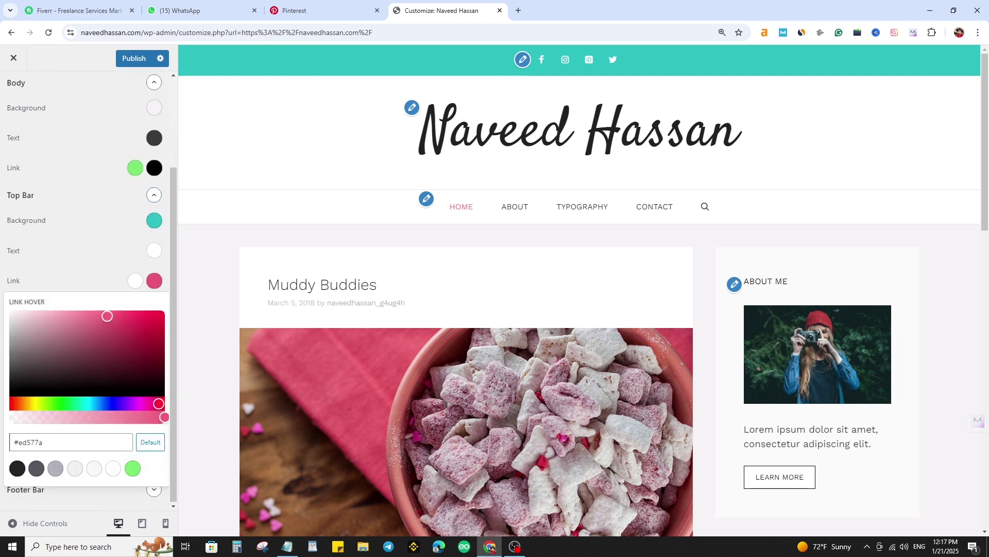
key(ctrl+a)
click(77, 266)
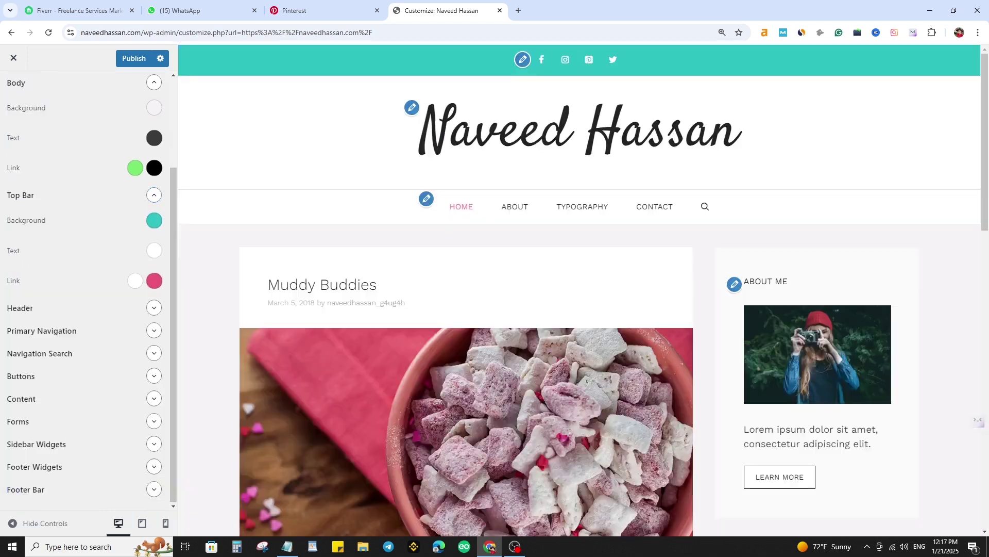
click(154, 280)
click(57, 442)
key(ctrl+a)
key(ctrl+v)
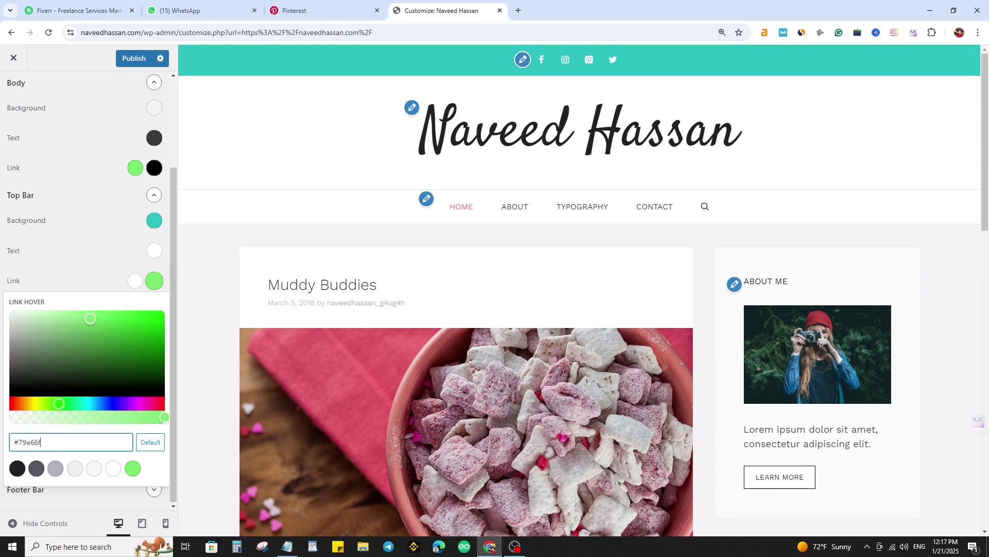
- Make the top bar background a darker shade of the green
click(154, 220)
click(56, 381)
key(ctrl+a)
key(ctrl+v)
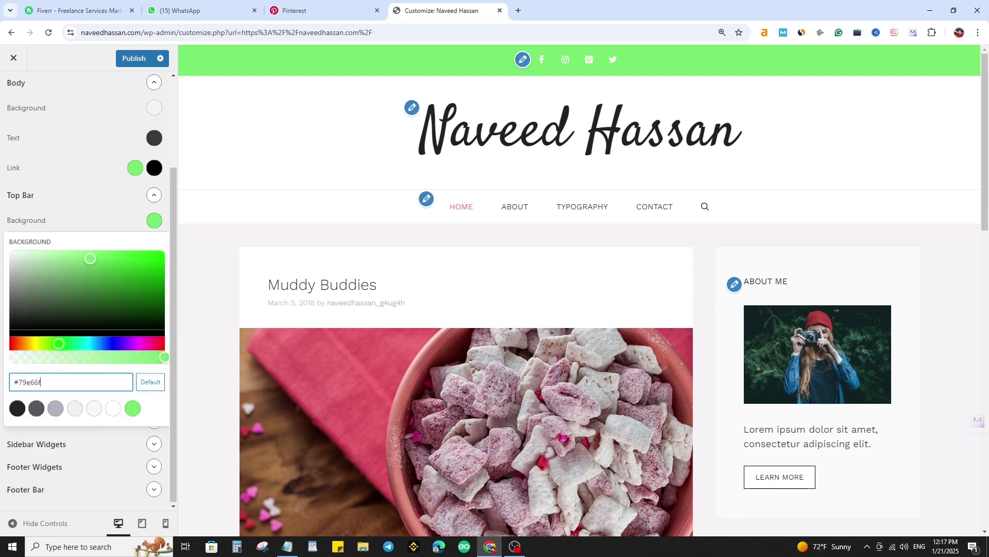
mouse_move(75, 251)
mouse_down()
mouse_move(72, 282)
mouse_move(80, 269)
mouse_up()
- Set the primary navigation text hover and current item colours to green, replacing the pink
scroll(89, 290, down, 3)
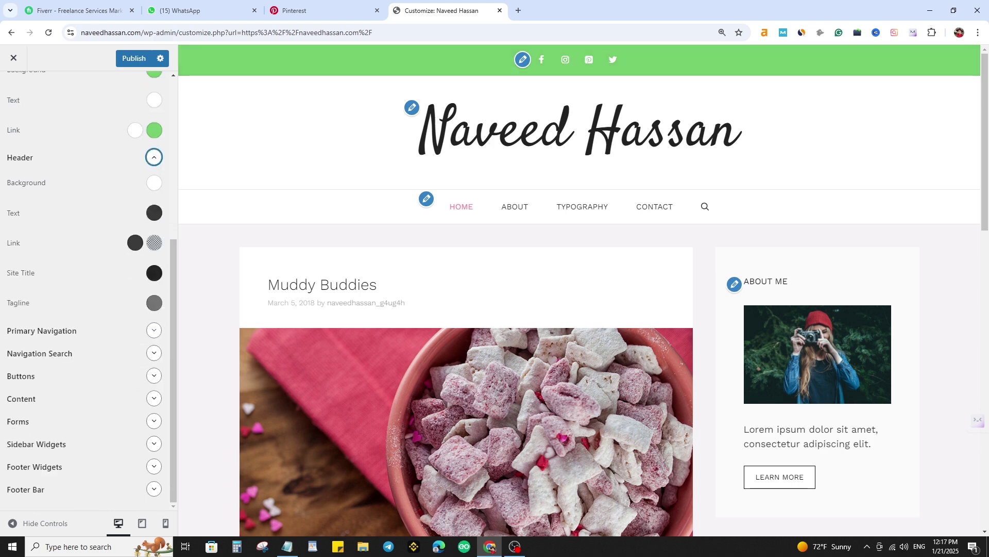
click(154, 331)
scroll(89, 309, down, 1)
click(135, 265)
triple_click(51, 427)
key(ctrl+v)
click(154, 265)
triple_click(52, 427)
text(#74cc6c)
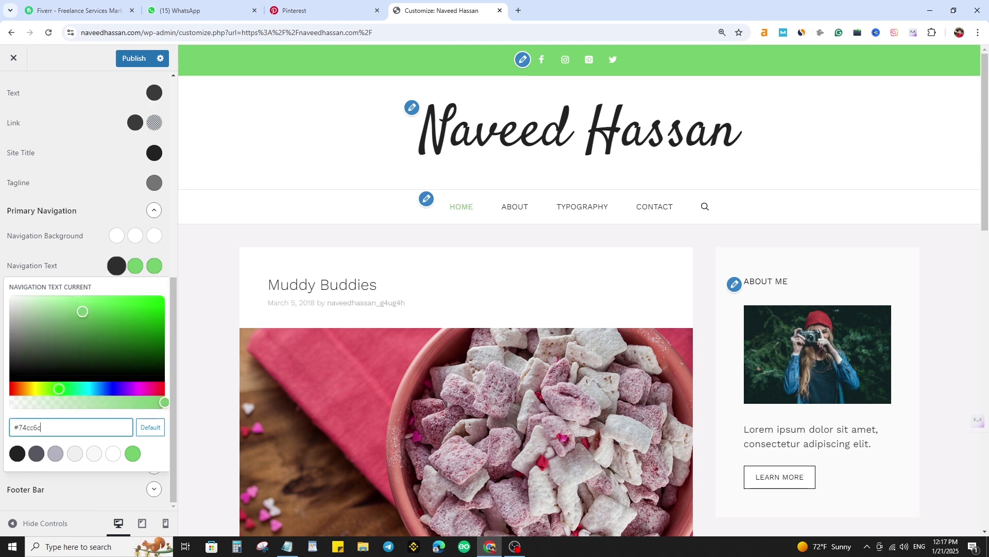
click(69, 266)
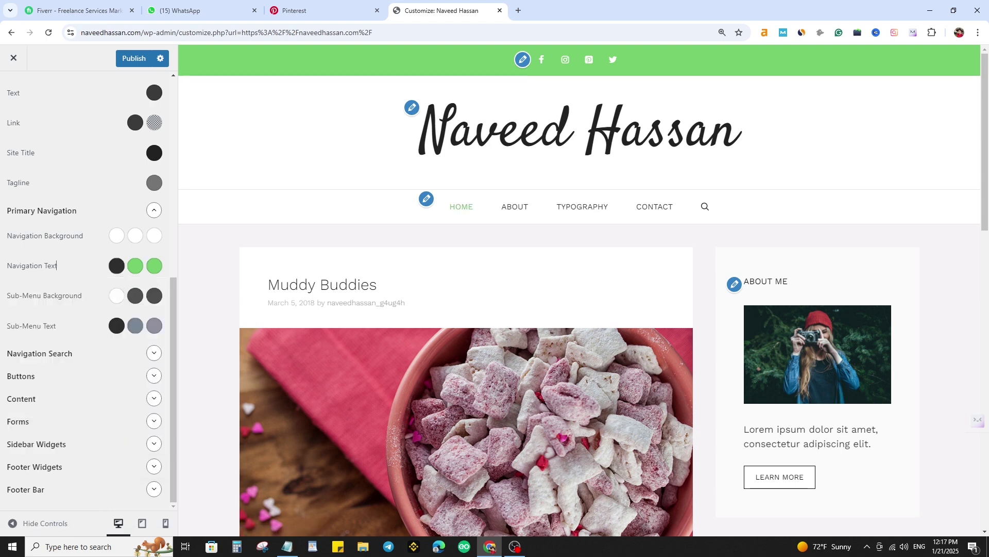
- Review the navigation search and button hover colour settings, then return to the main Customizer panel
click(153, 353)
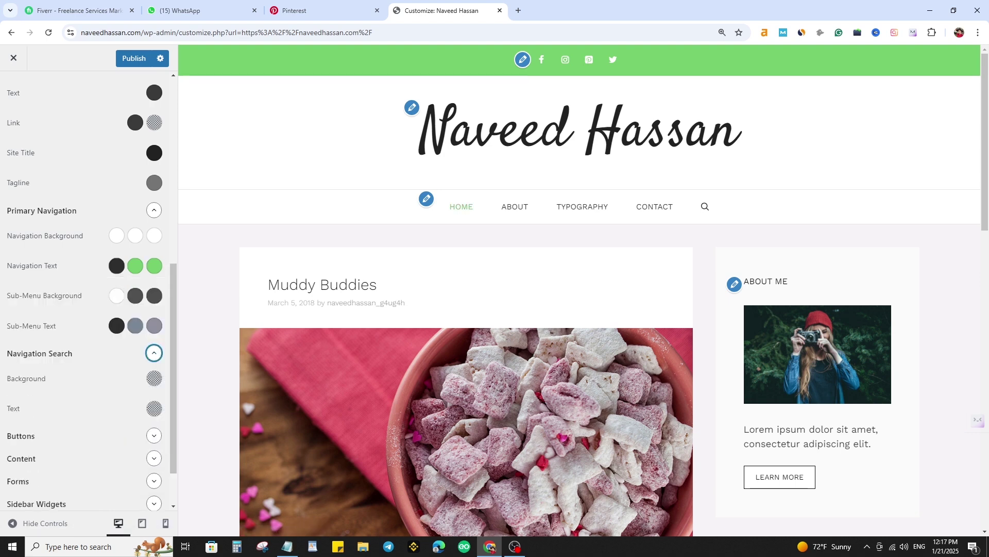
scroll(88, 289, down, 2)
click(154, 375)
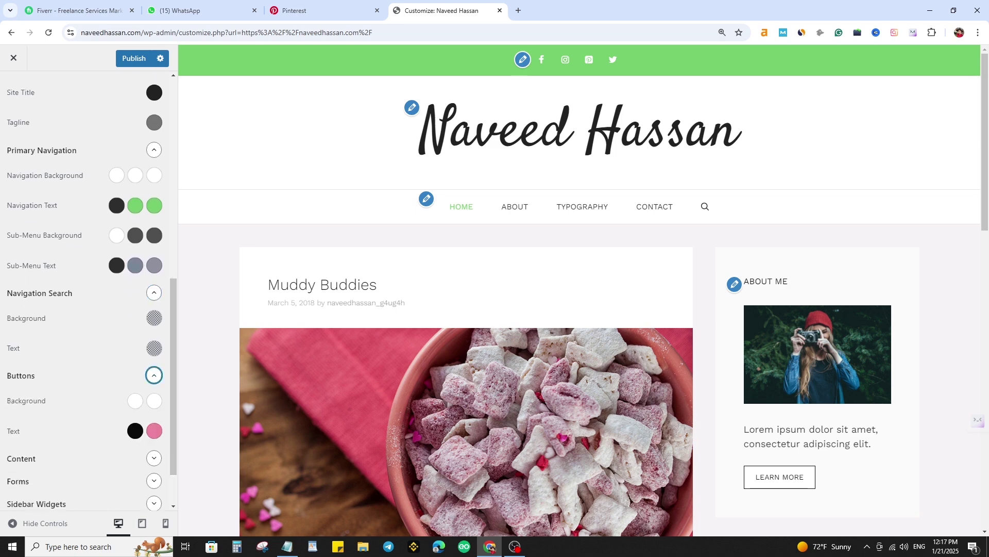
scroll(153, 360, down, 2)
click(154, 371)
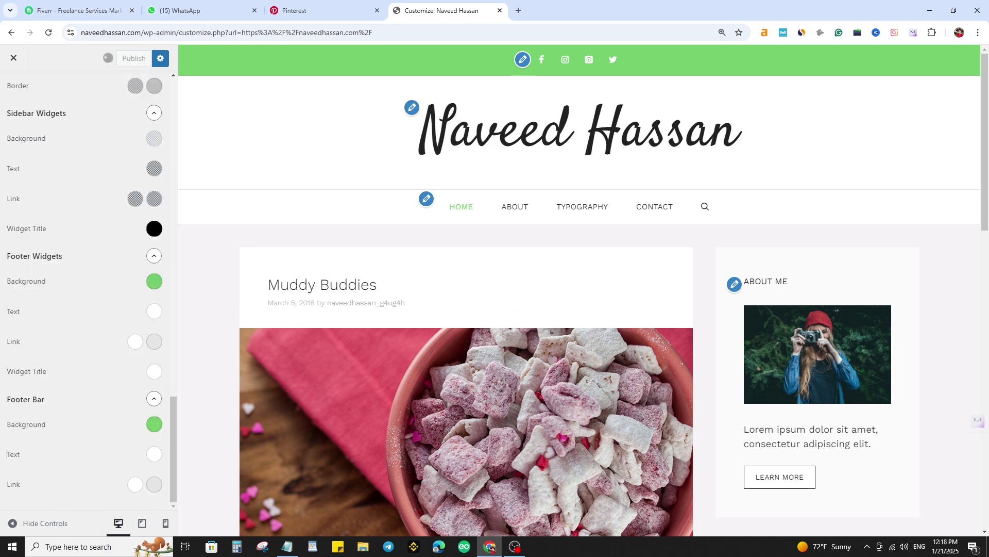
scroll(87, 288, up, 19)
click(13, 91)
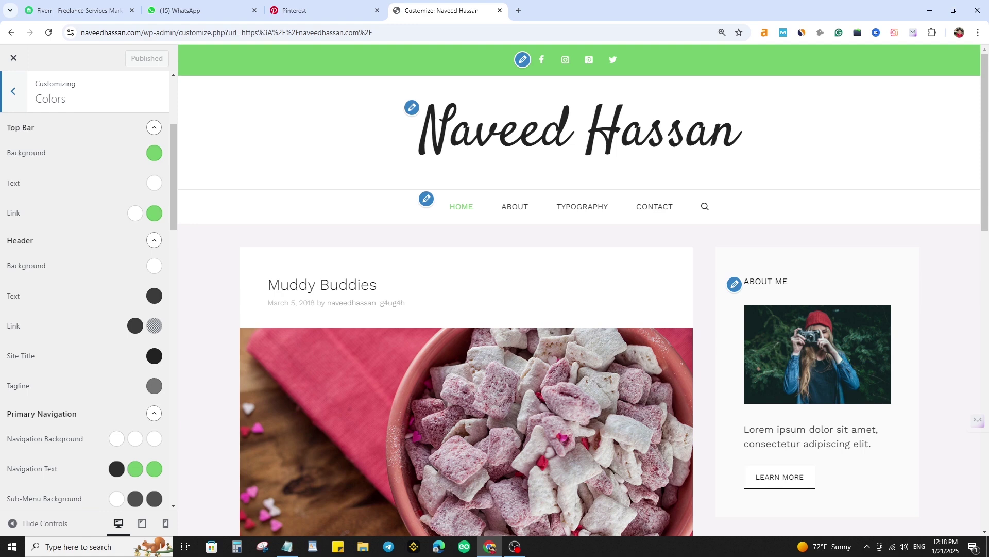
scroll(582, 289, down, 4)
click(83, 206)
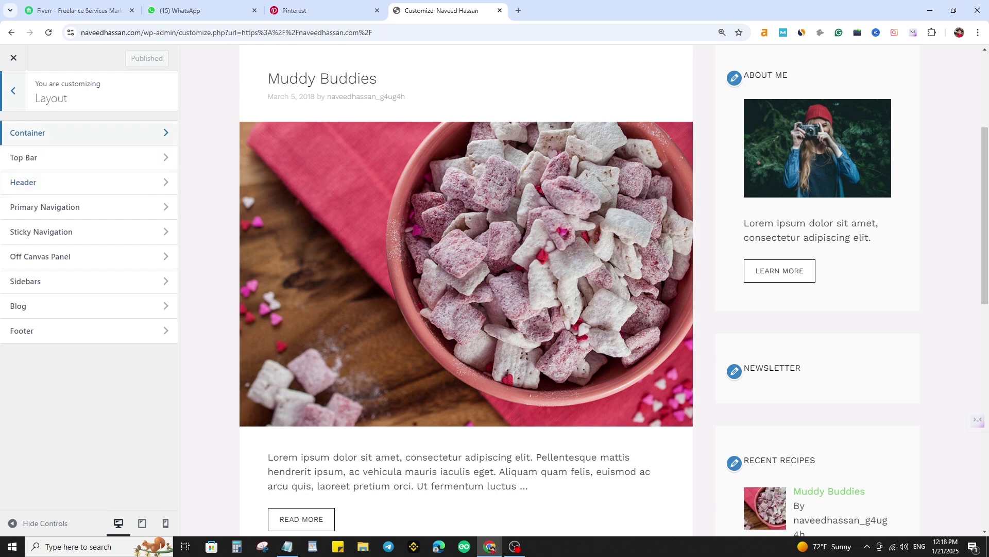
- Keep container width at 1200 px, set separating space to 20 px and content separator to 3.6 em
click(82, 133)
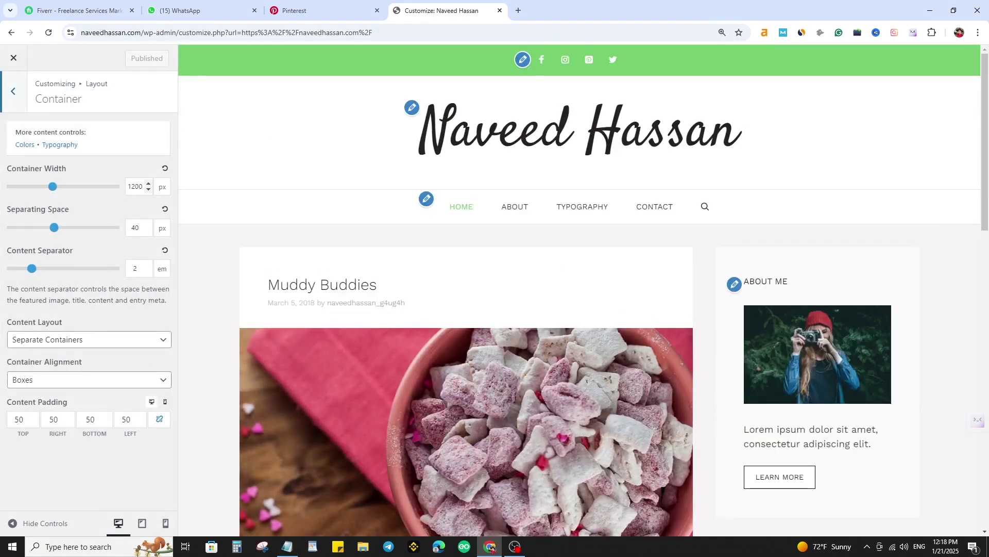
drag(53, 187, 61, 186)
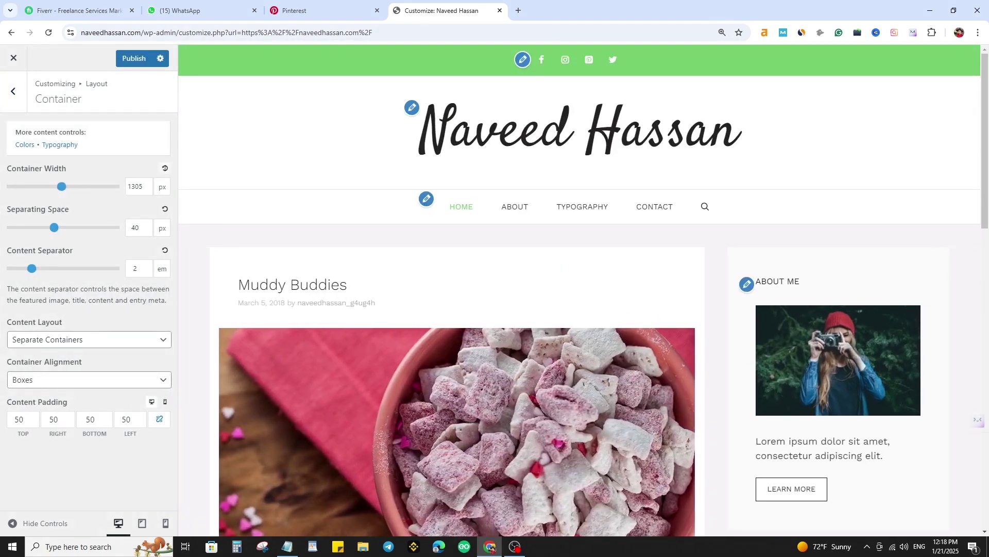
click(165, 169)
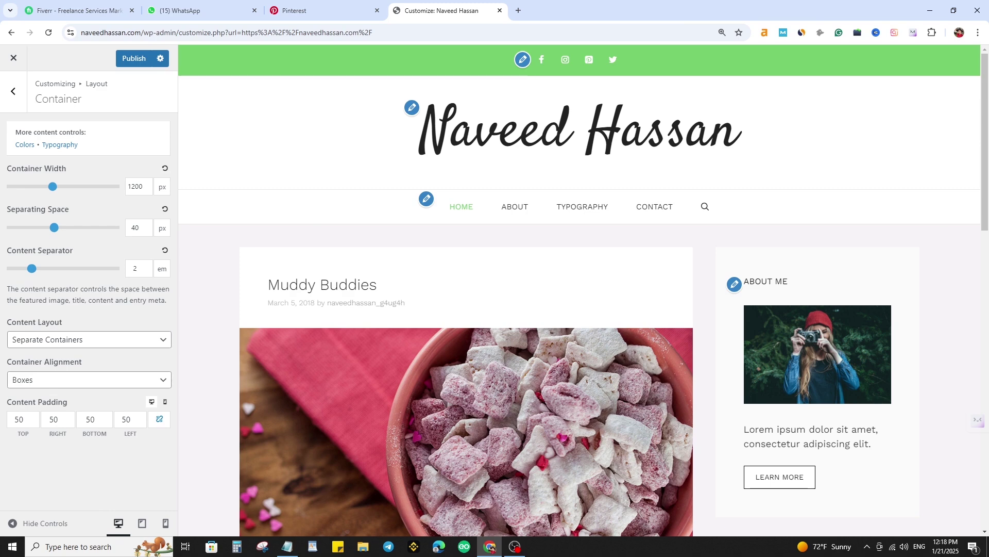
drag(54, 227, 100, 228)
click(165, 208)
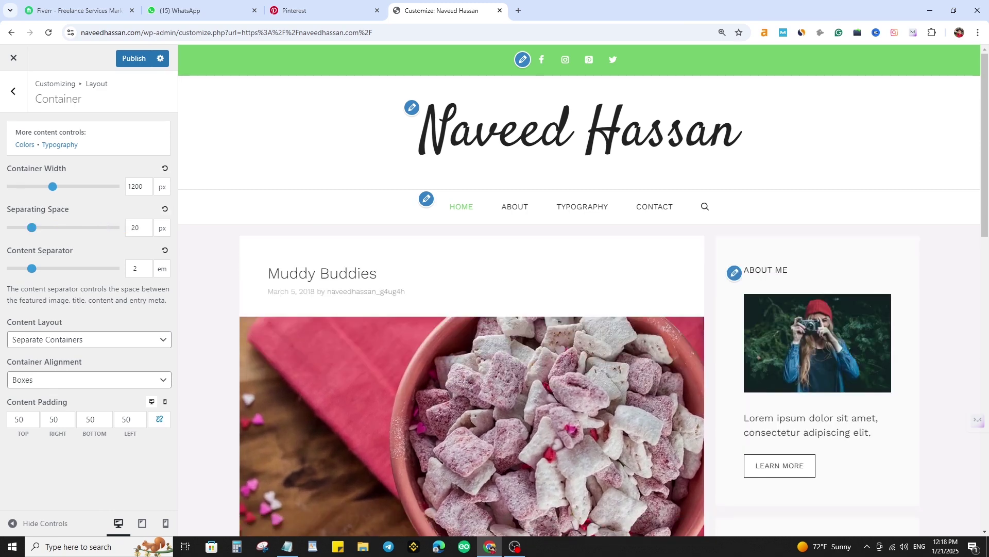
mouse_move(32, 268)
mouse_down()
mouse_move(57, 268)
mouse_move(8, 269)
mouse_move(89, 269)
mouse_move(33, 269)
mouse_move(50, 269)
mouse_up()
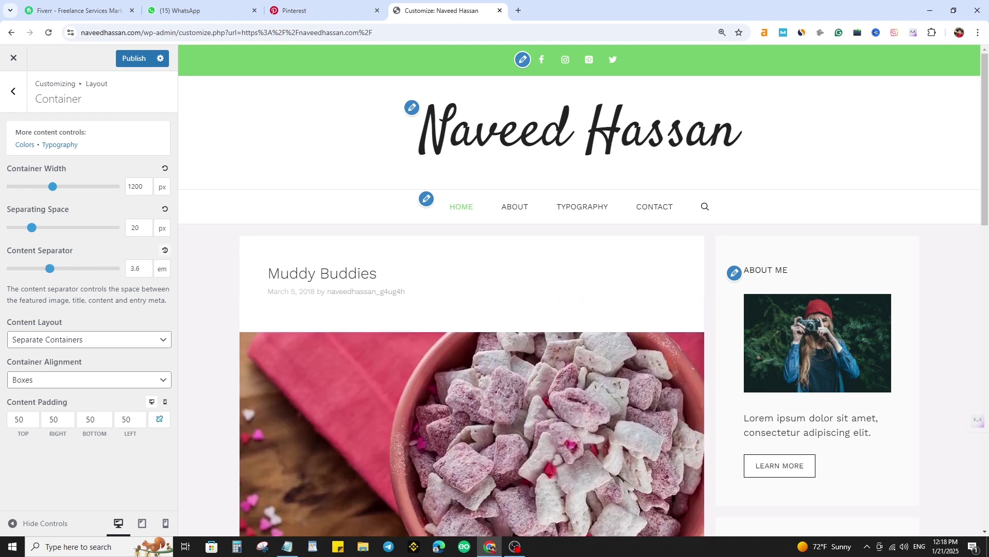
- Check the Primary Navigation mobile menu breakpoint, leaving it at 768 px
click(13, 91)
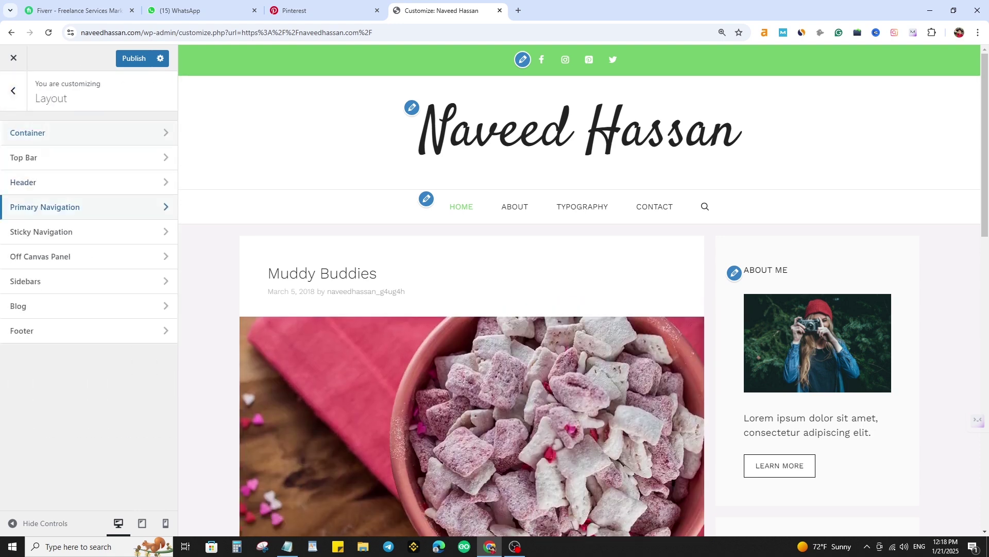
click(87, 207)
scroll(82, 307, down, 3)
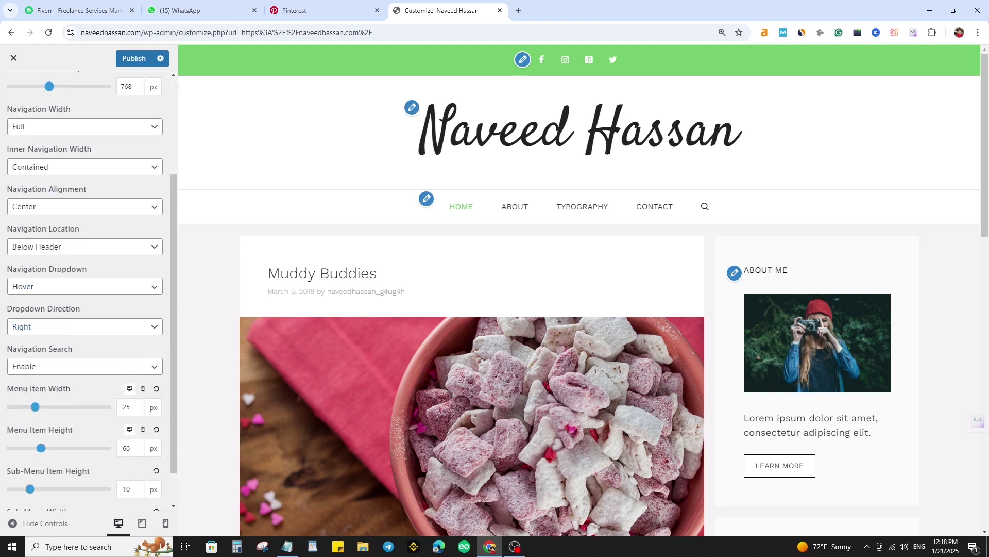
scroll(85, 267, up, 3)
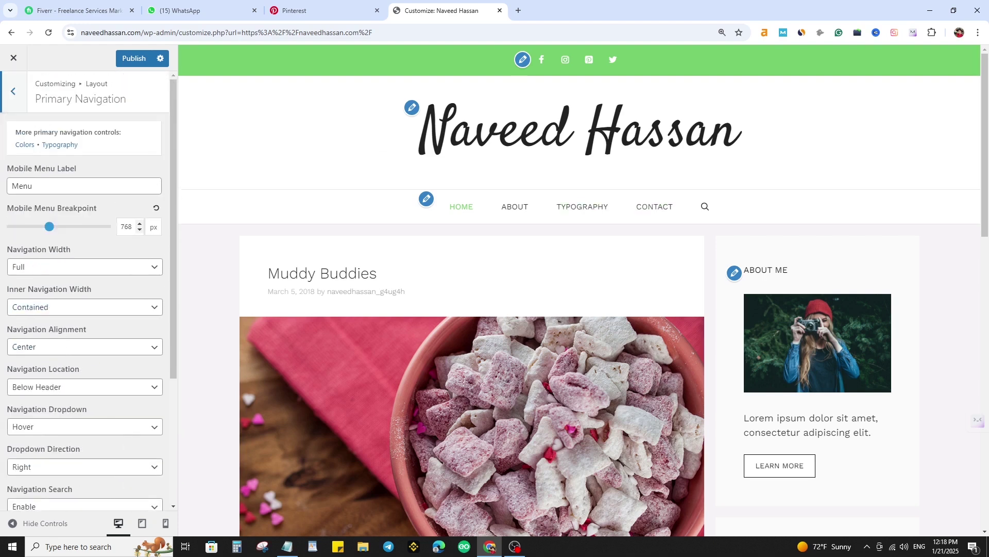
drag(50, 226, 51, 227)
click(157, 208)
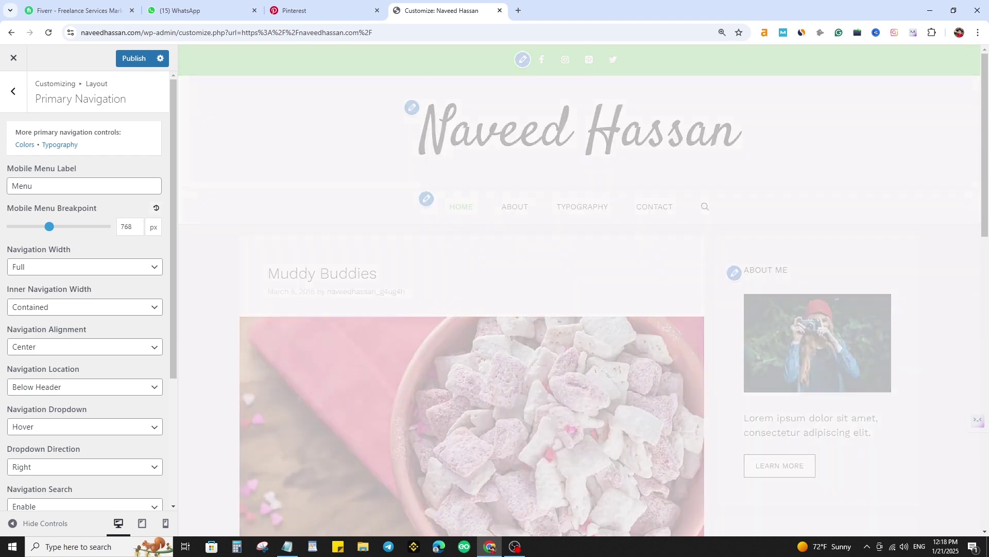
scroll(88, 289, down, 4)
scroll(88, 289, up, 4)
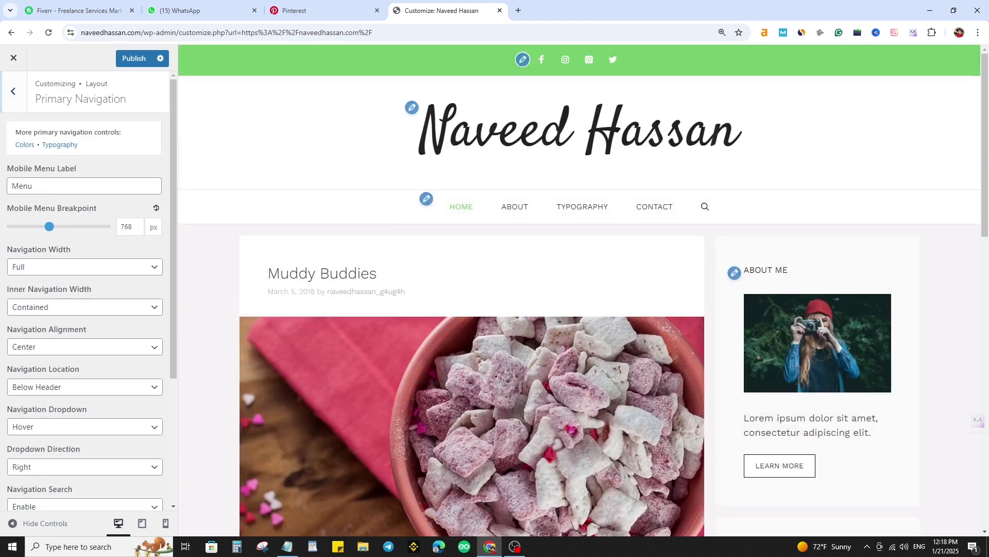
click(14, 91)
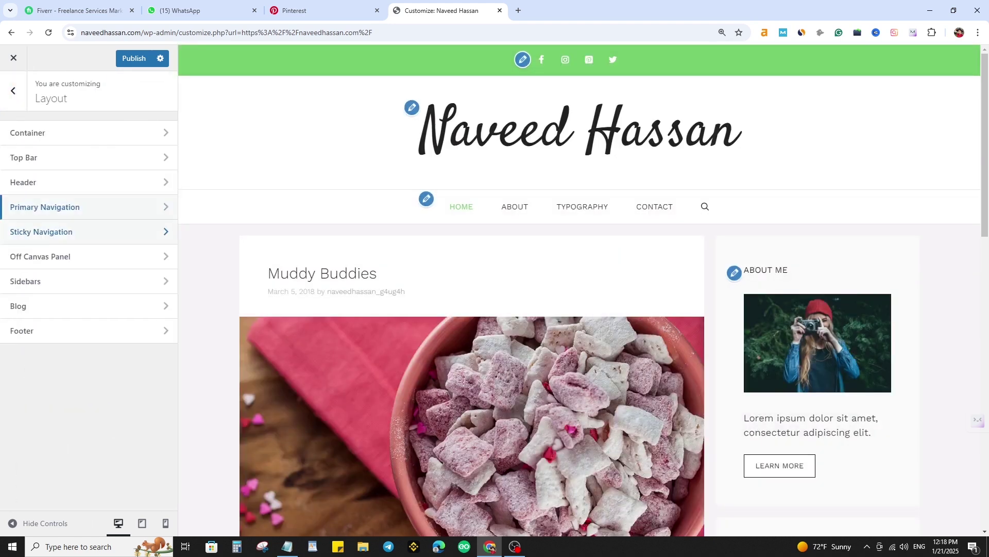
- Look over the Blog layout settings without changing them
click(77, 305)
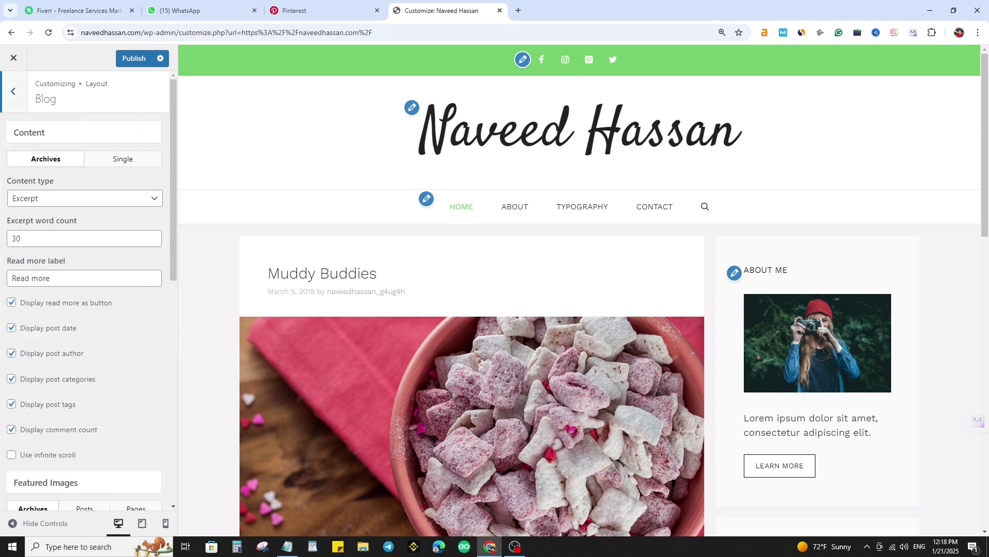
scroll(88, 258, down, 4)
scroll(463, 258, down, 4)
scroll(471, 288, down, 6)
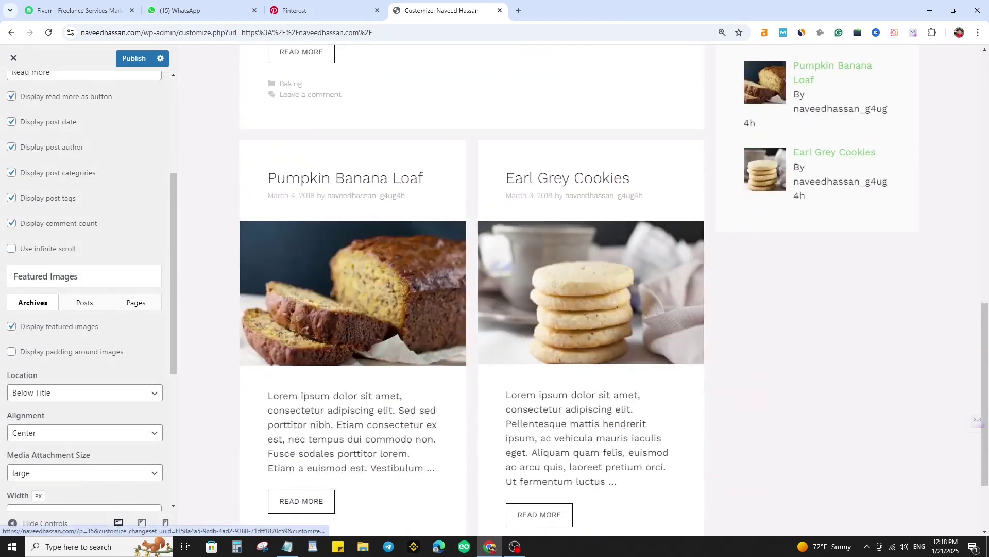
scroll(472, 289, up, 10)
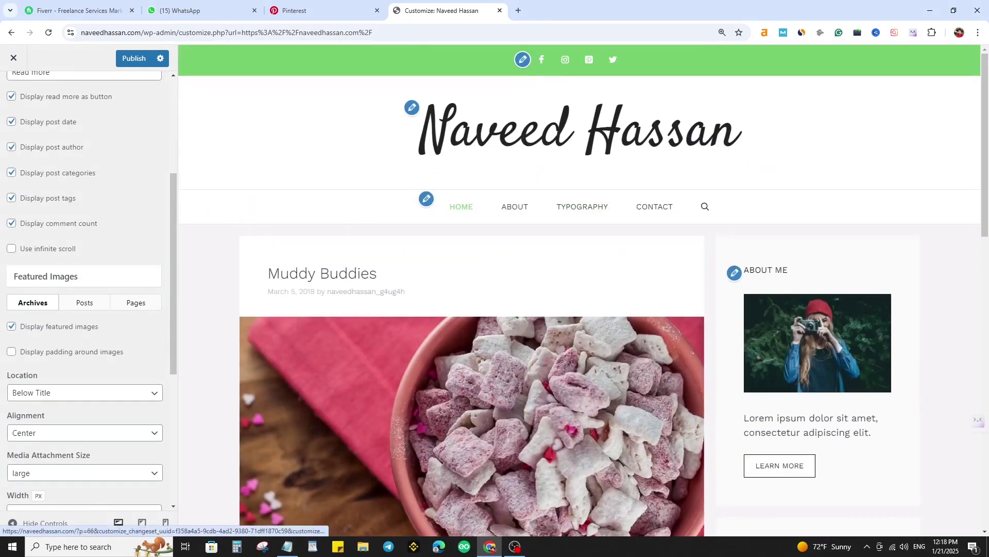
scroll(516, 207, down, 10)
scroll(88, 258, up, 3)
scroll(88, 289, down, 6)
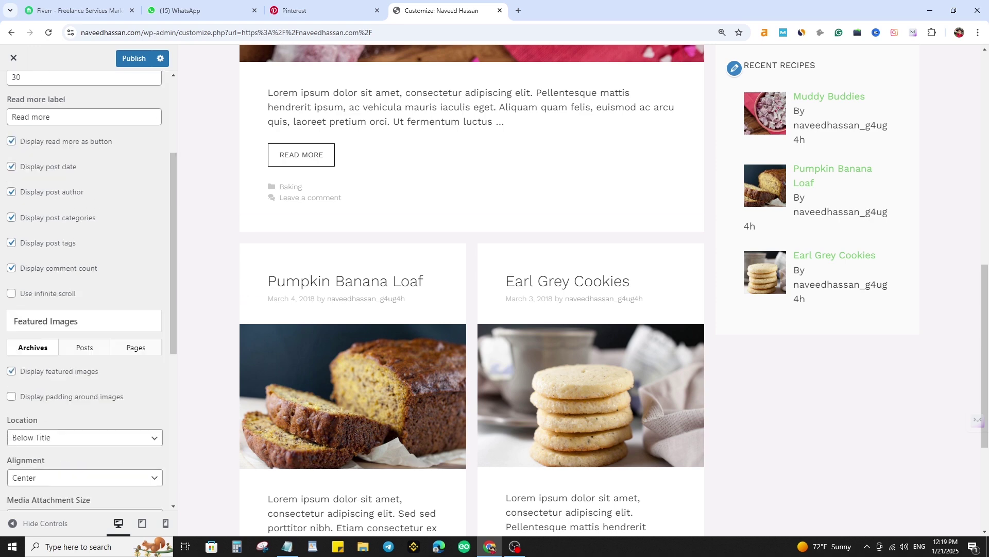
scroll(87, 288, up, 7)
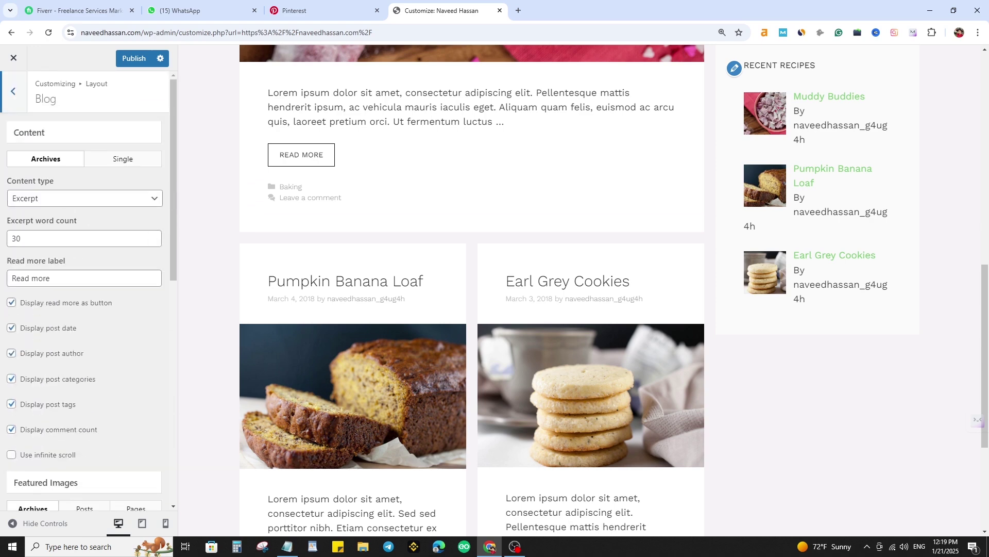
click(14, 91)
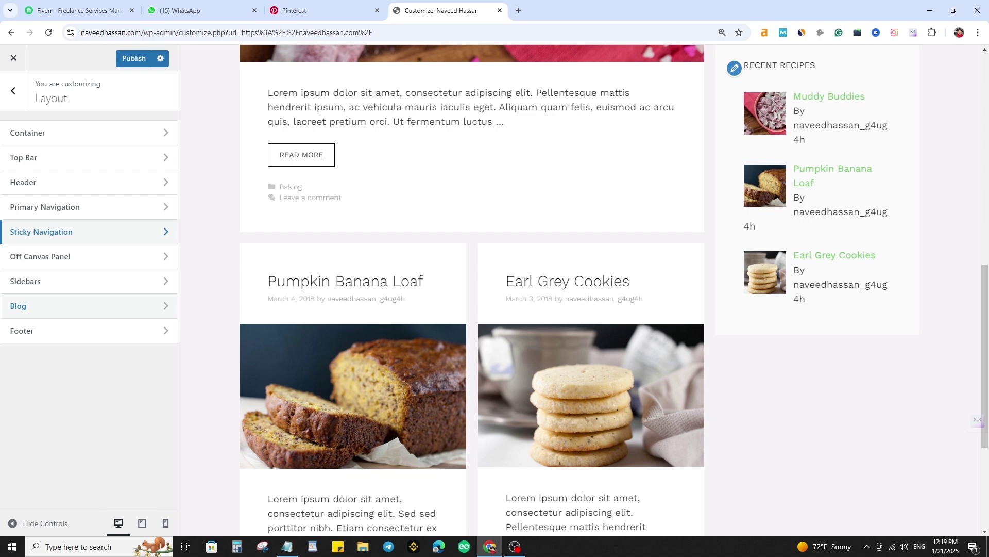
- Set the right sidebar width to 30% and publish the layout changes
click(52, 281)
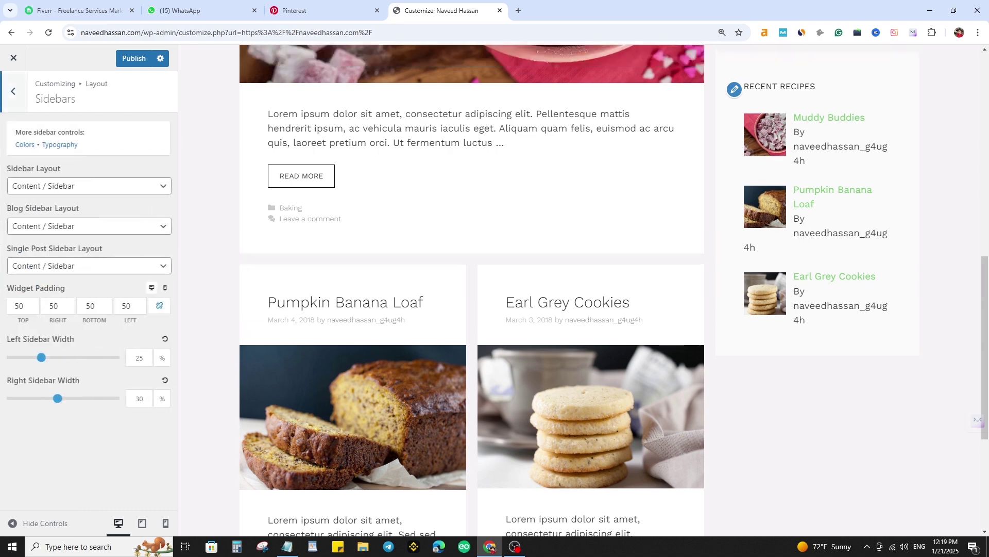
scroll(583, 288, up, 10)
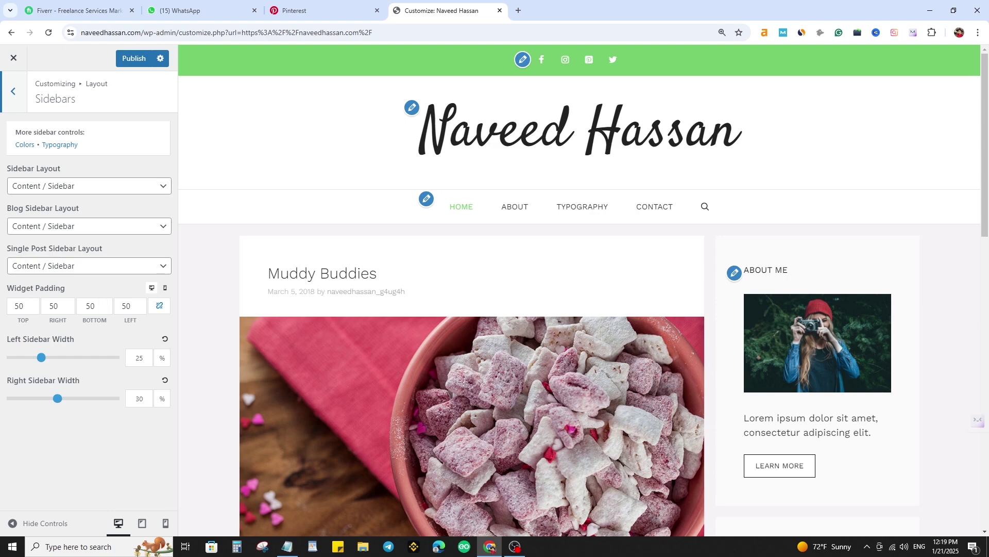
drag(58, 398, 73, 398)
scroll(582, 289, down, 4)
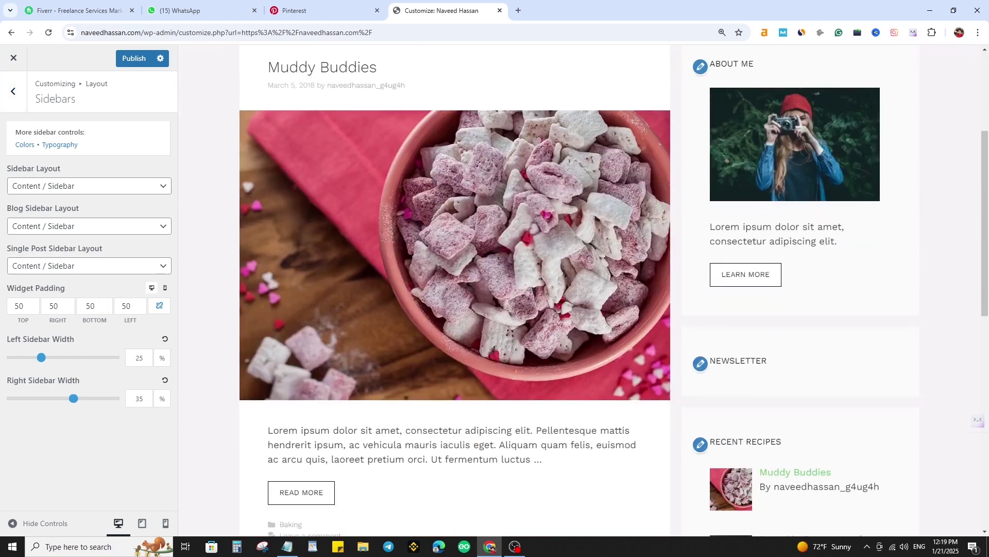
mouse_move(74, 398)
mouse_down()
mouse_move(41, 398)
mouse_move(74, 398)
mouse_up()
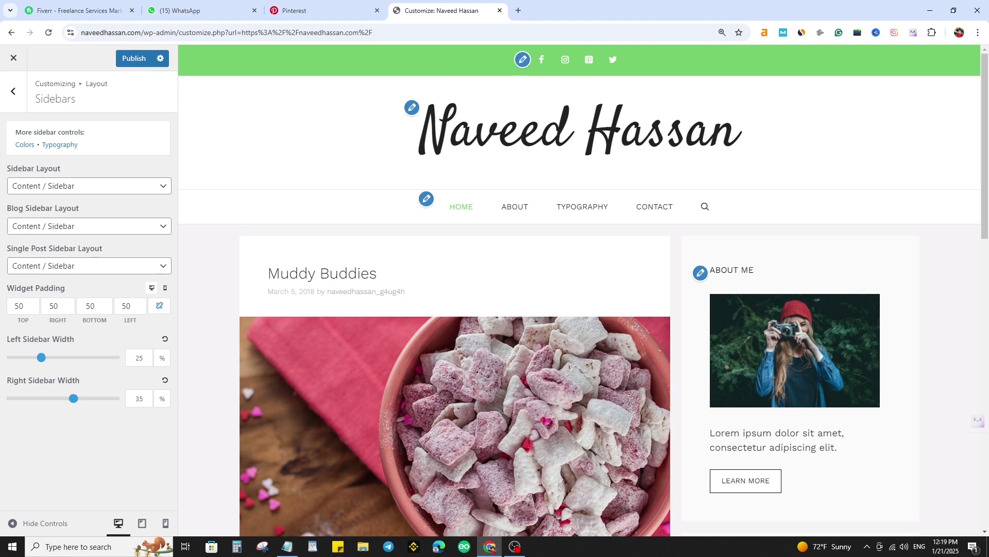
key(Left)
key(Left)
key(Left)
key(Left)
key(Left)
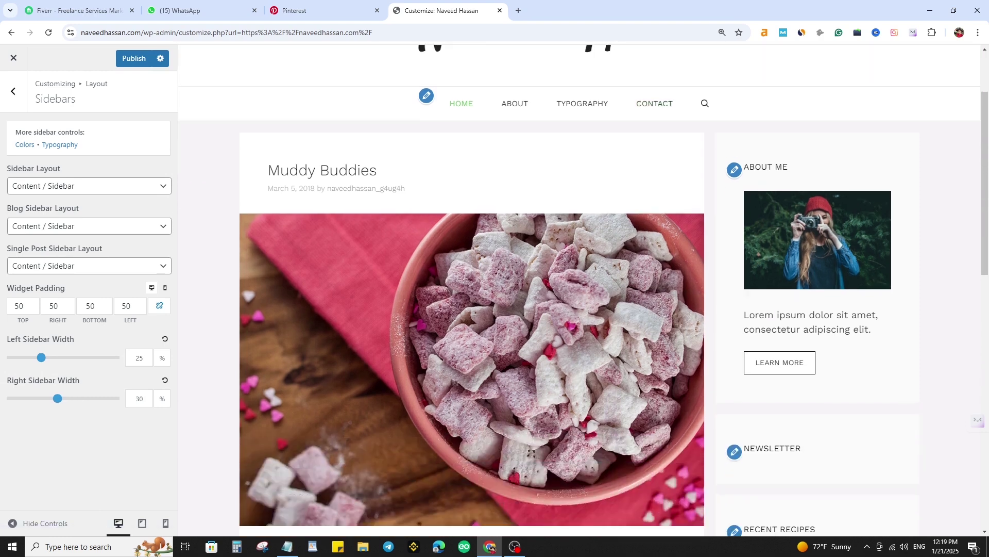
click(134, 58)
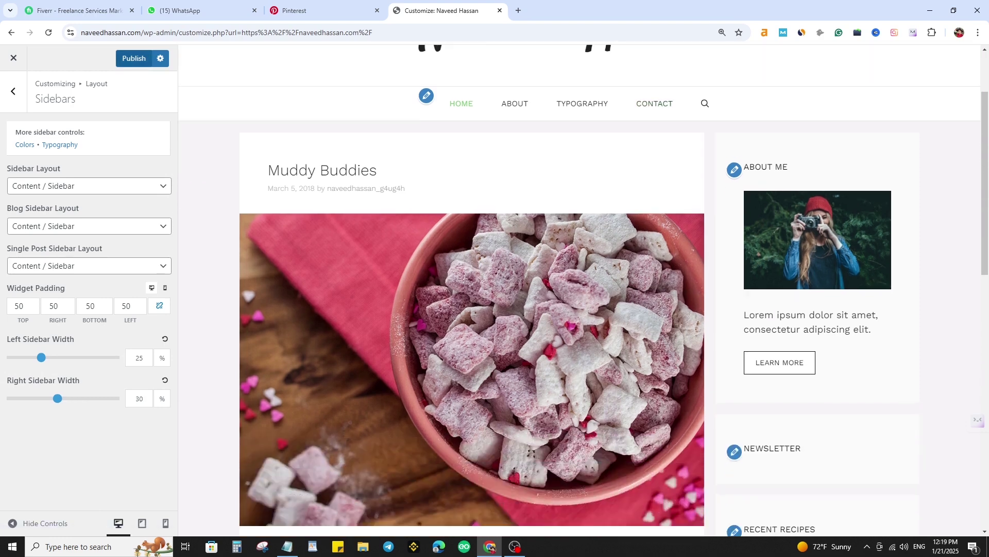
click(14, 92)
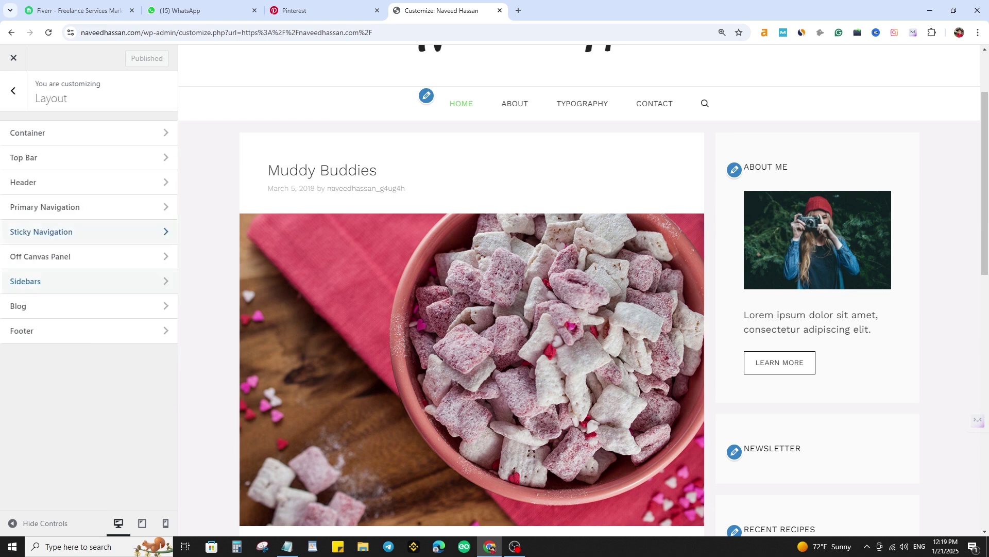
- Open Typography and inspect the body font settings
click(13, 91)
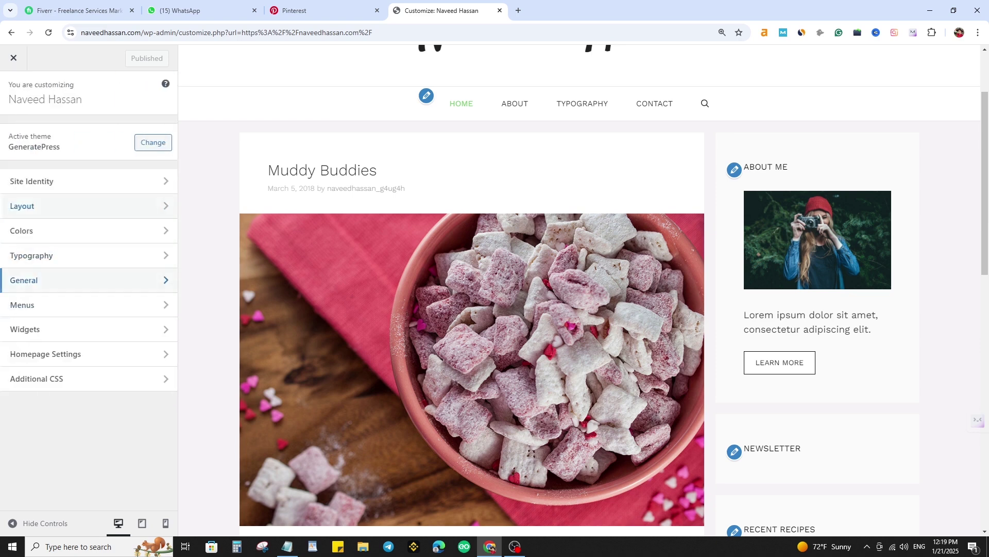
click(82, 255)
scroll(88, 289, down, 3)
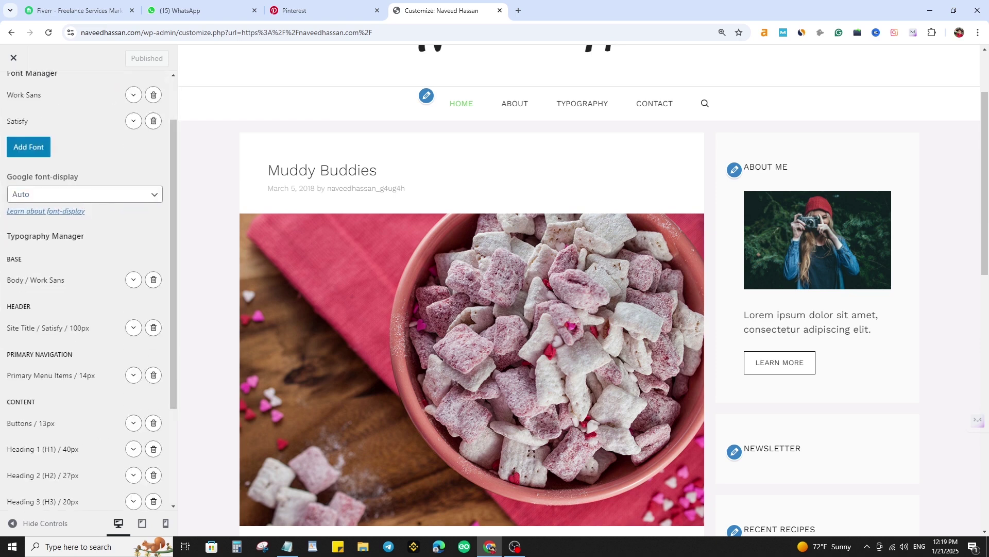
scroll(88, 289, up, 2)
scroll(580, 290, up, 2)
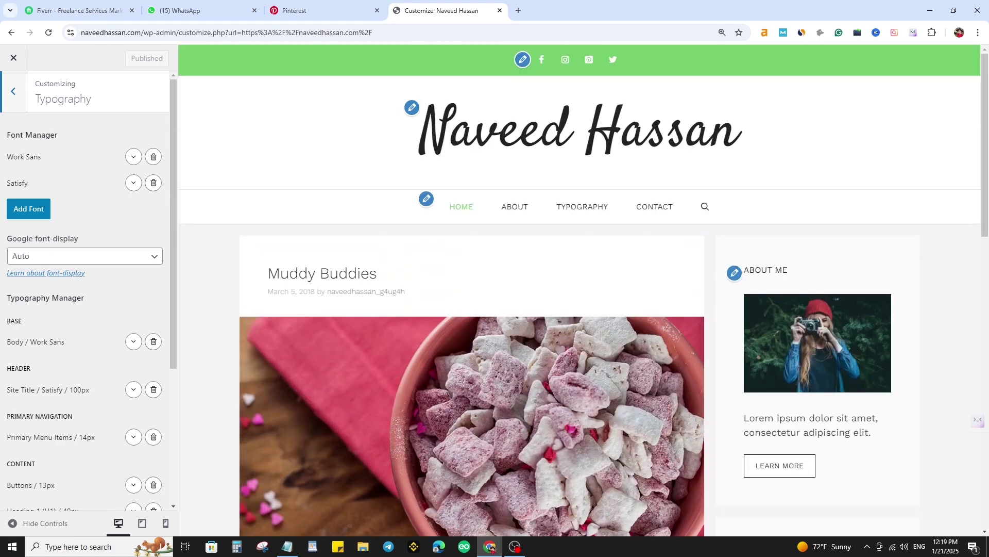
drag(20, 134, 55, 134)
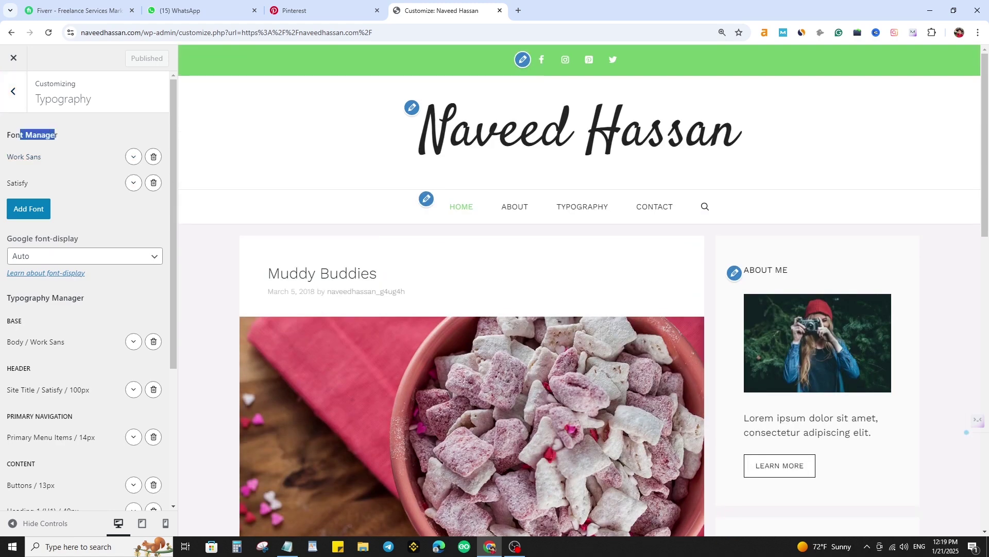
scroll(54, 135, down, 4)
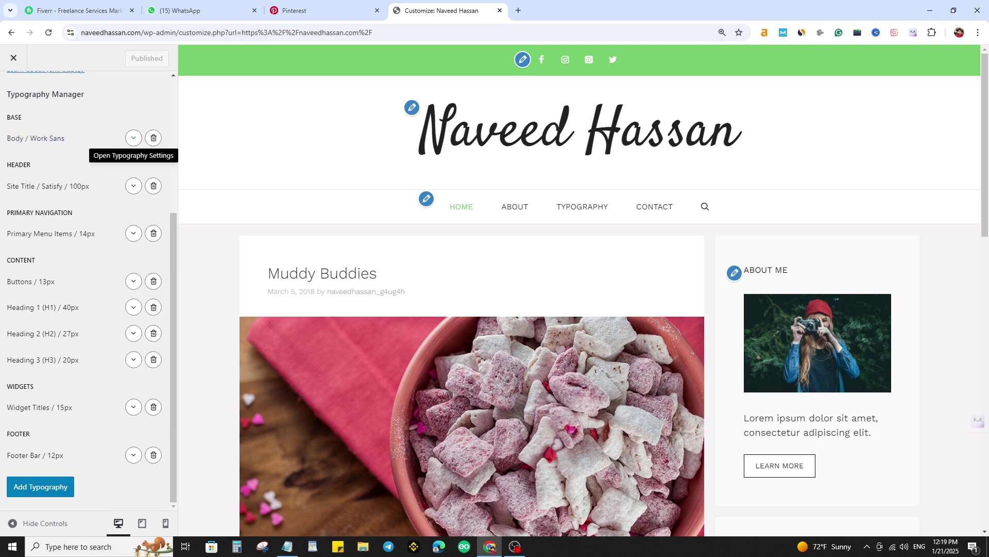
click(134, 137)
click(134, 137)
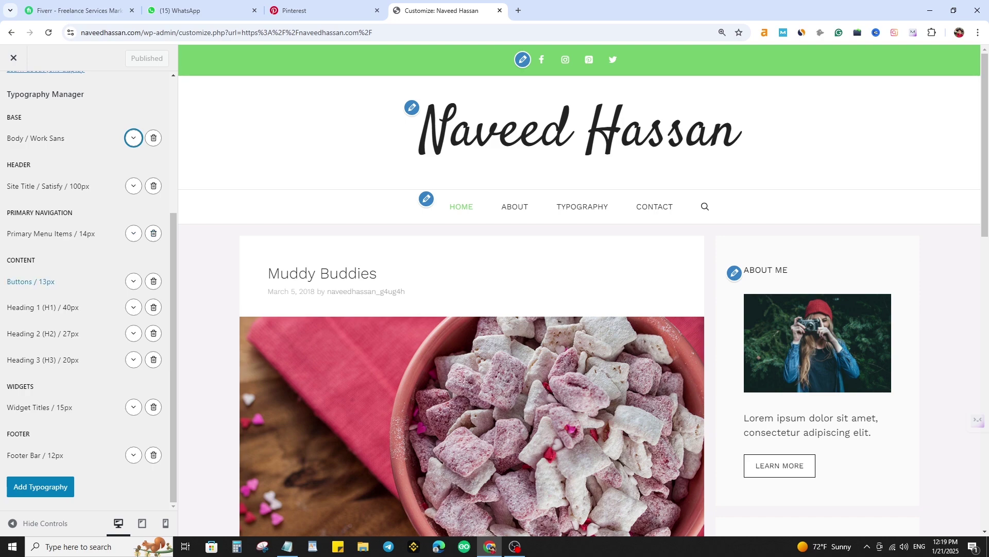
- Open the Muddy Buddies post in the preview and look over its title
scroll(464, 289, down, 4)
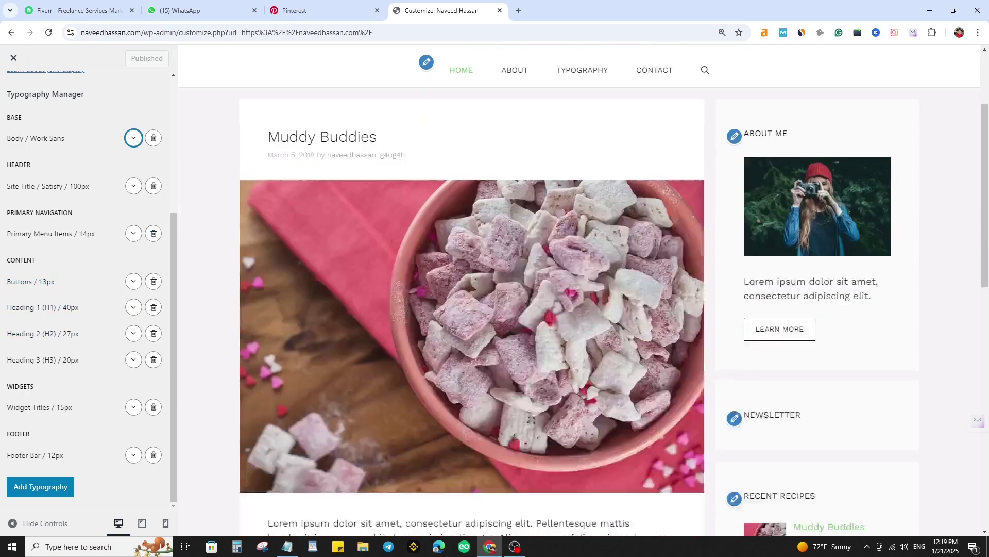
click(461, 207)
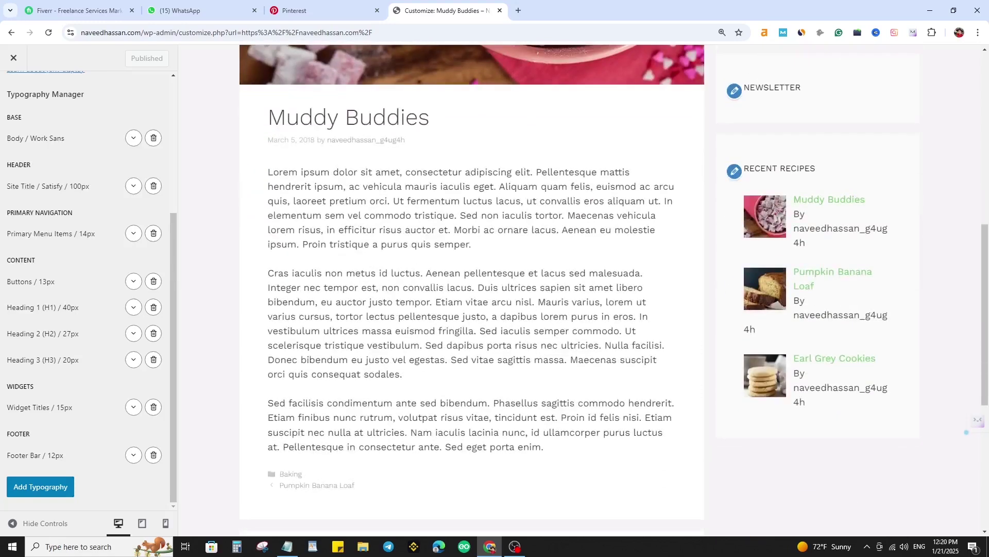
triple_click(350, 117)
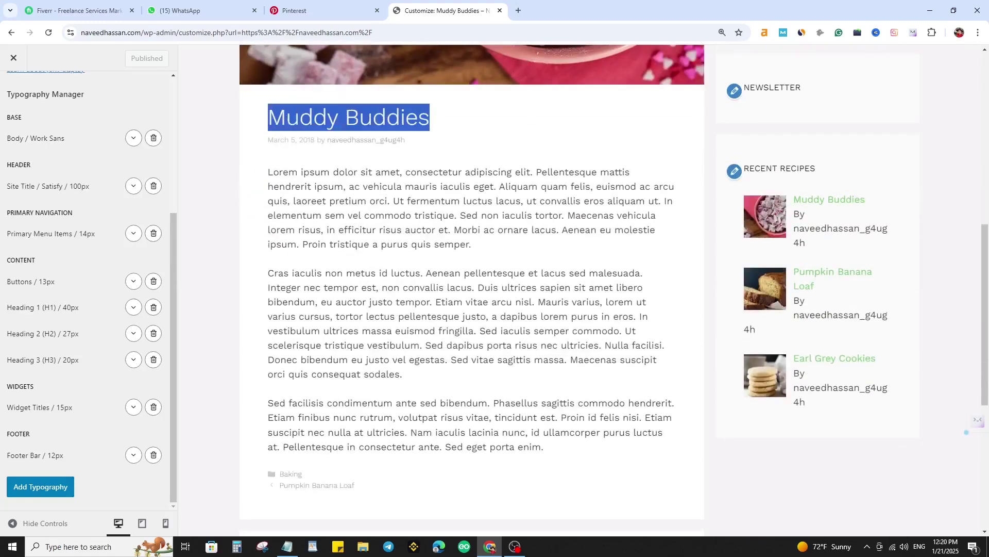
scroll(463, 289, down, 5)
scroll(464, 288, up, 4)
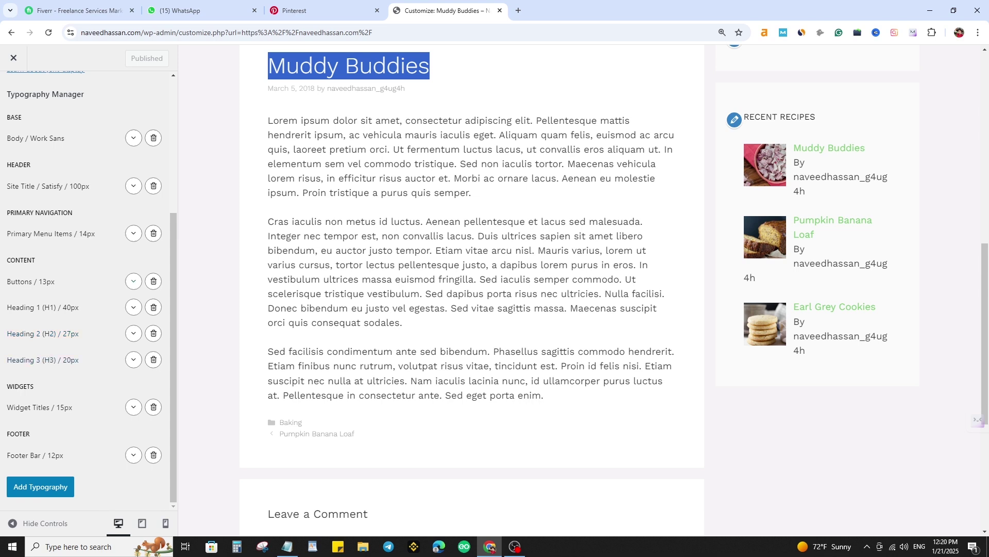
- Check the buttons' 13 font size, then exit and close the Customizer
click(134, 280)
double_click(24, 333)
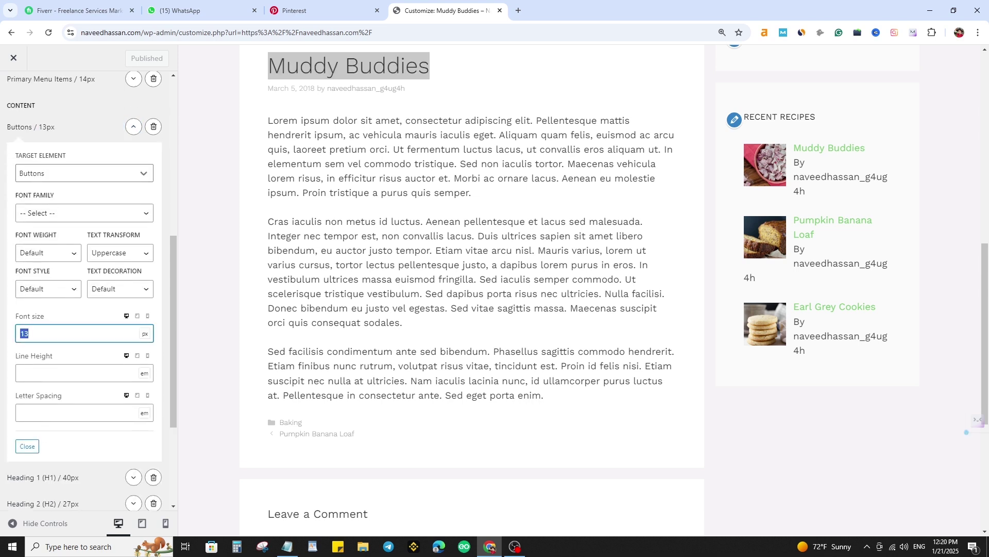
scroll(85, 330, up, 7)
key(Escape)
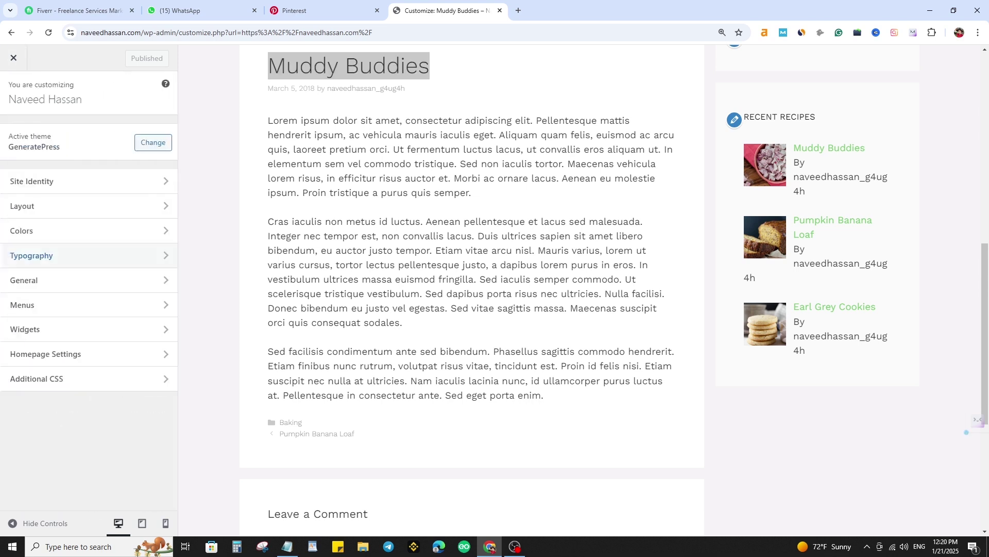
click(14, 58)
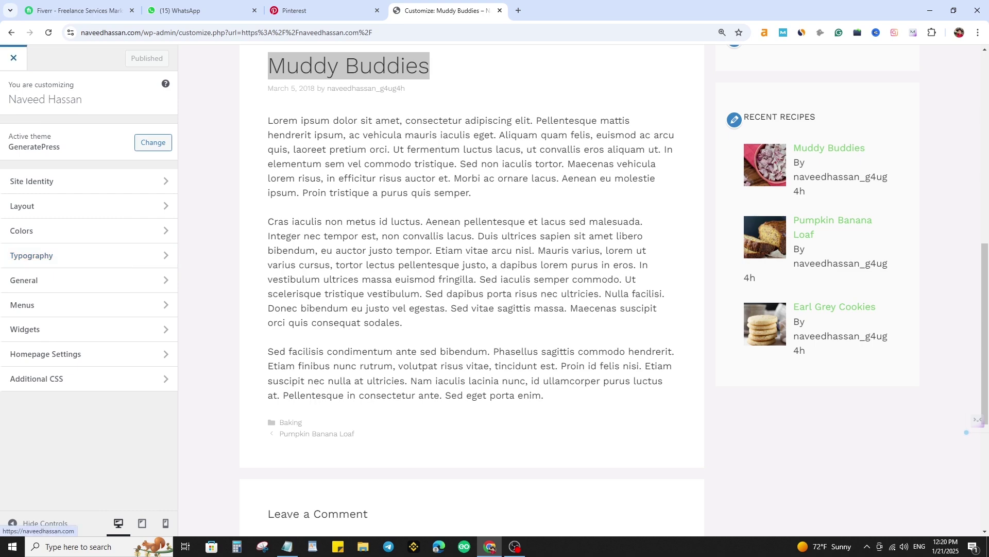
scroll(584, 291, up, 10)
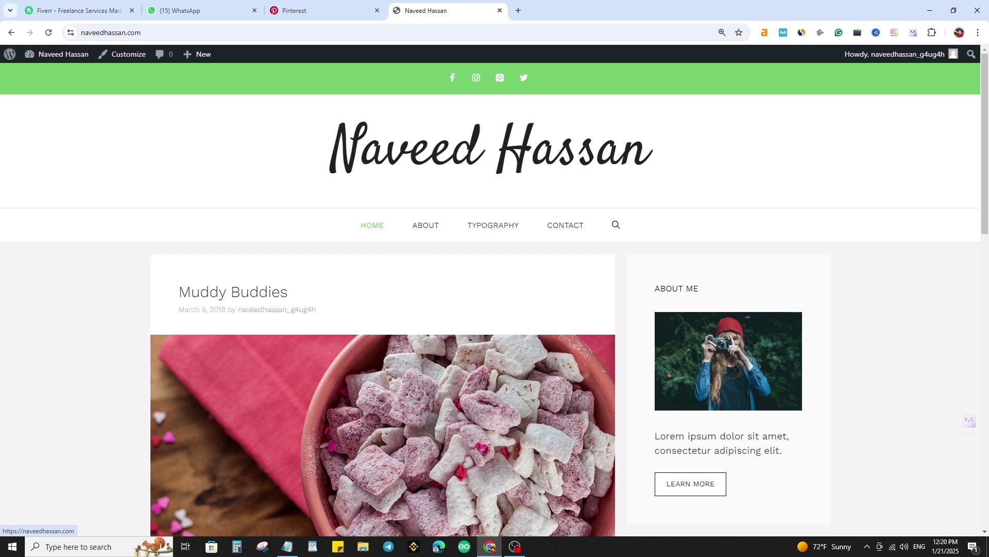
- Go to the dashboard and open the Appearance > Widgets editor
scroll(382, 361, down, 2)
scroll(383, 360, up, 2)
click(62, 54)
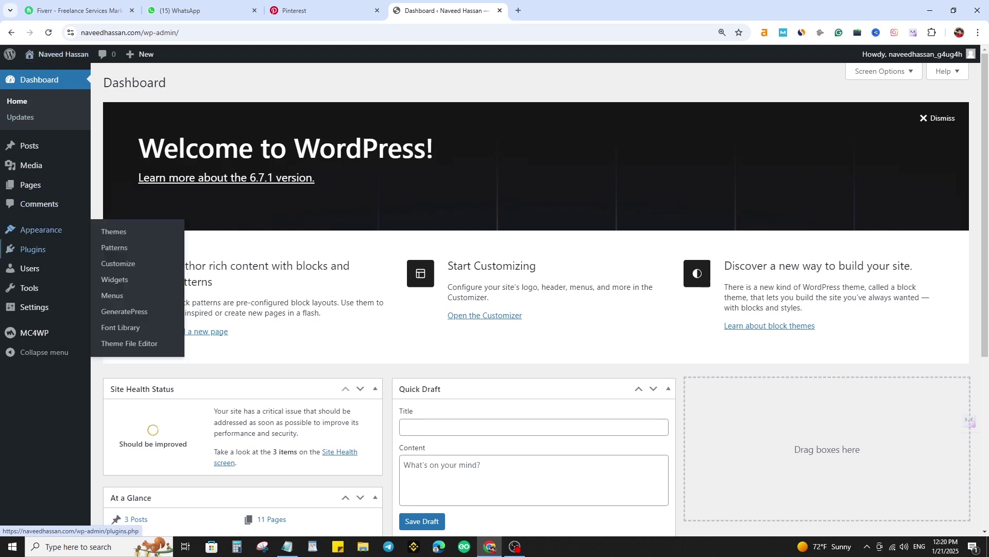
click(115, 280)
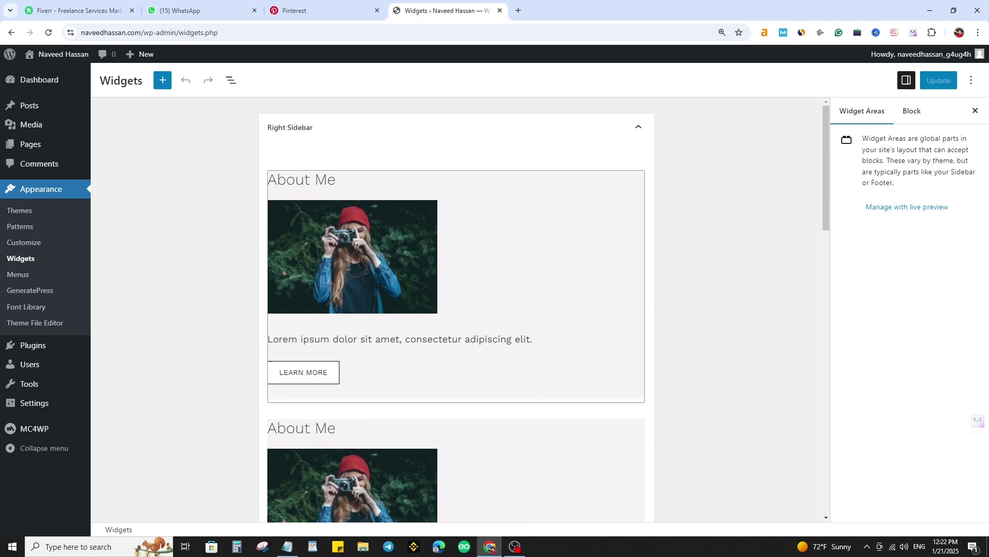
- Compare the About Me sidebar text on the live site in a new tab, then return to Widgets
middle_click(63, 55)
click(571, 11)
scroll(690, 226, down, 5)
scroll(690, 227, up, 4)
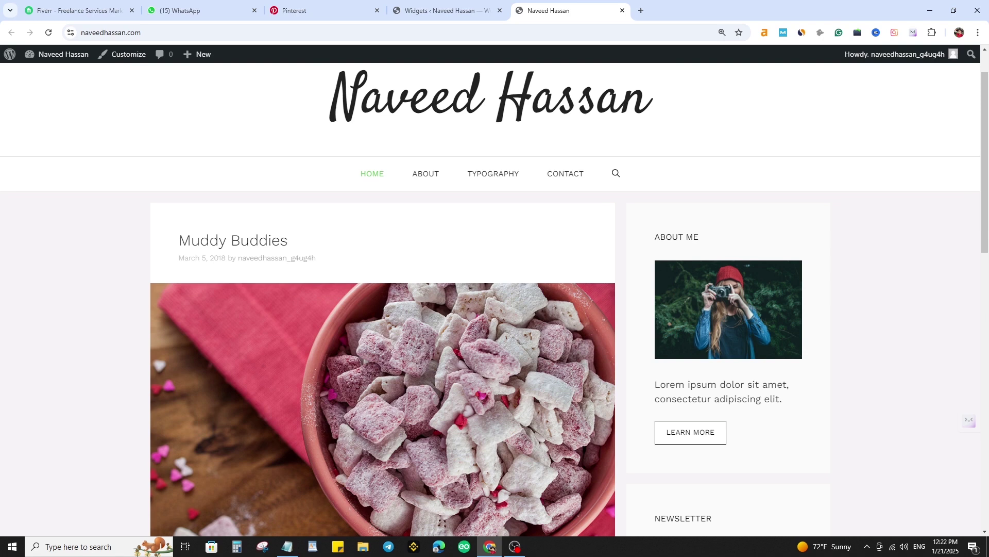
drag(687, 385, 736, 433)
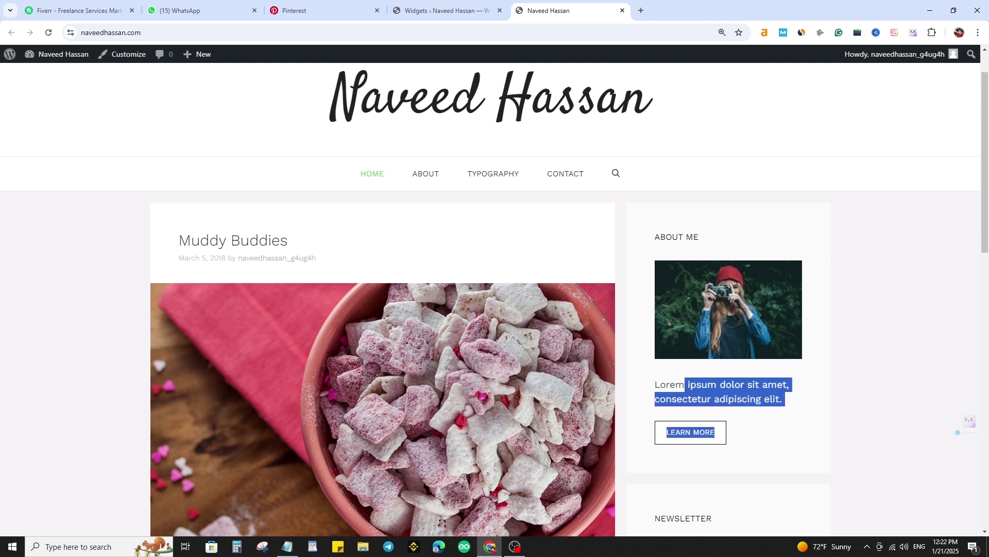
click(763, 422)
drag(783, 401, 654, 385)
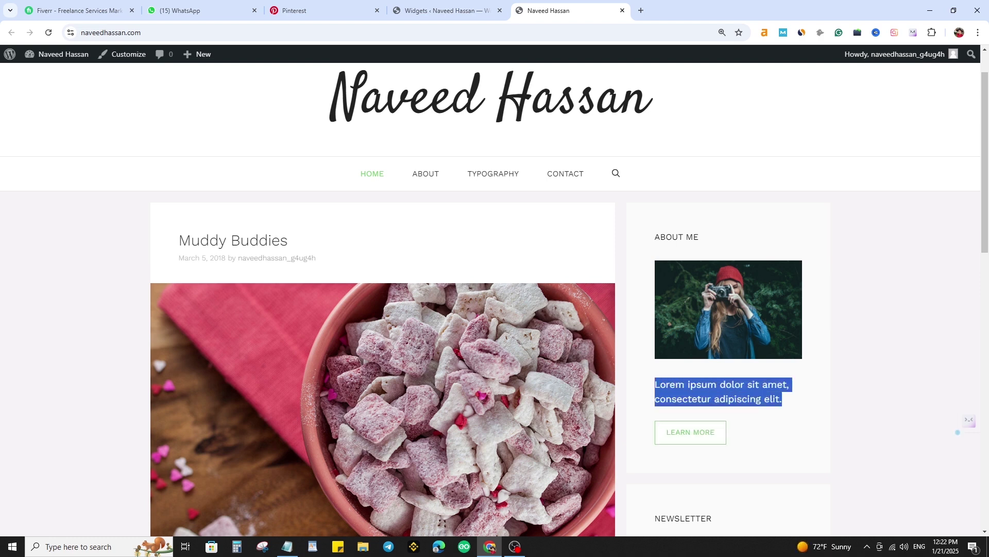
click(446, 10)
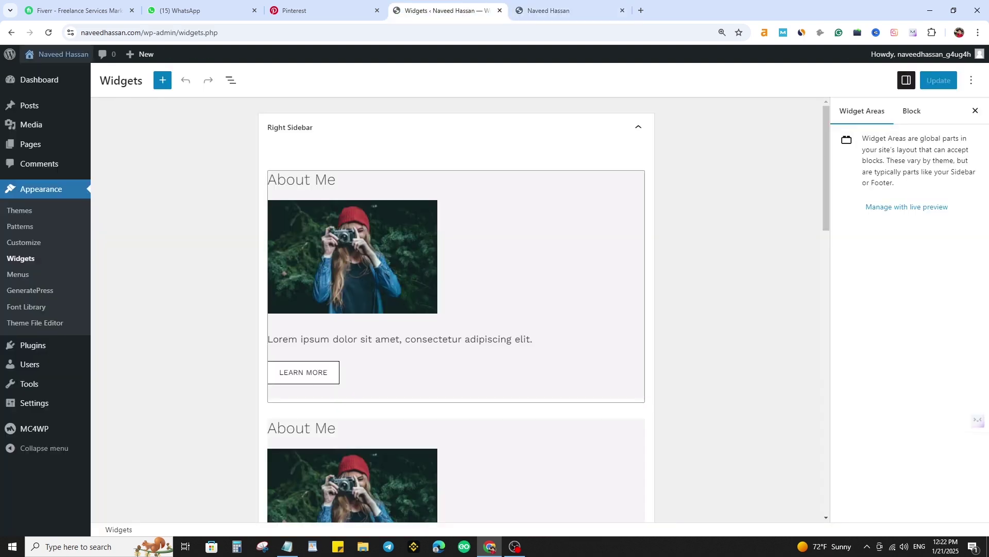
- Open the About Me widget and inspect its photo's image details without changes
click(412, 273)
click(402, 311)
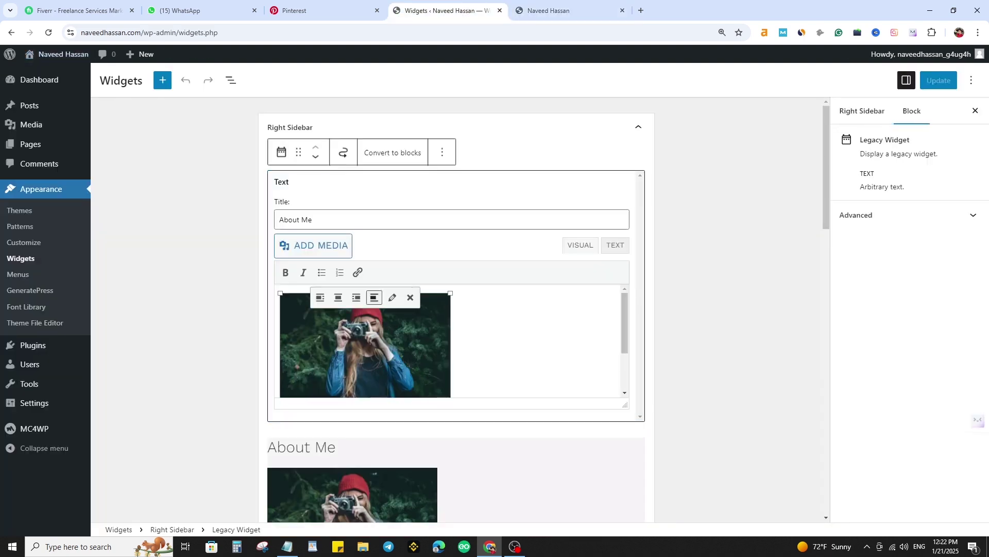
click(392, 298)
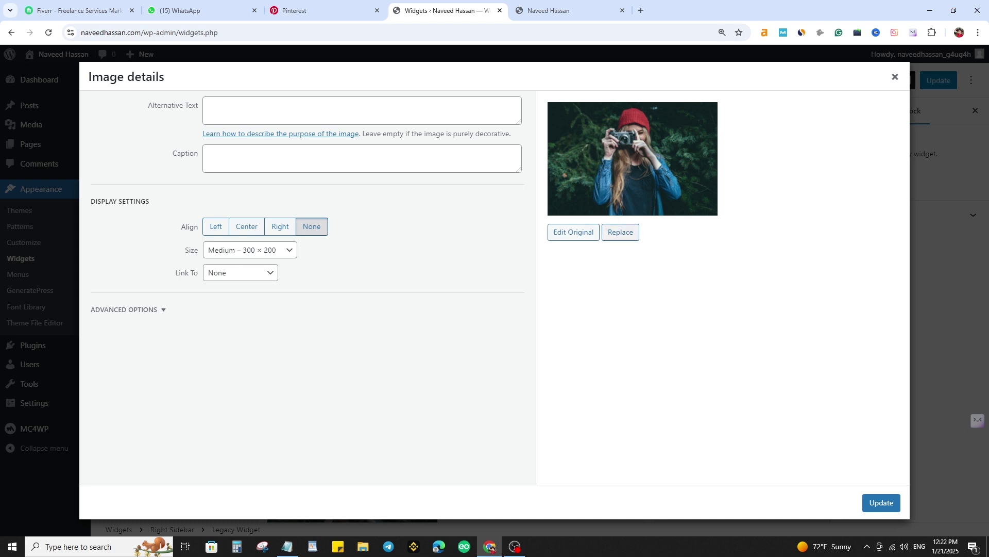
click(895, 76)
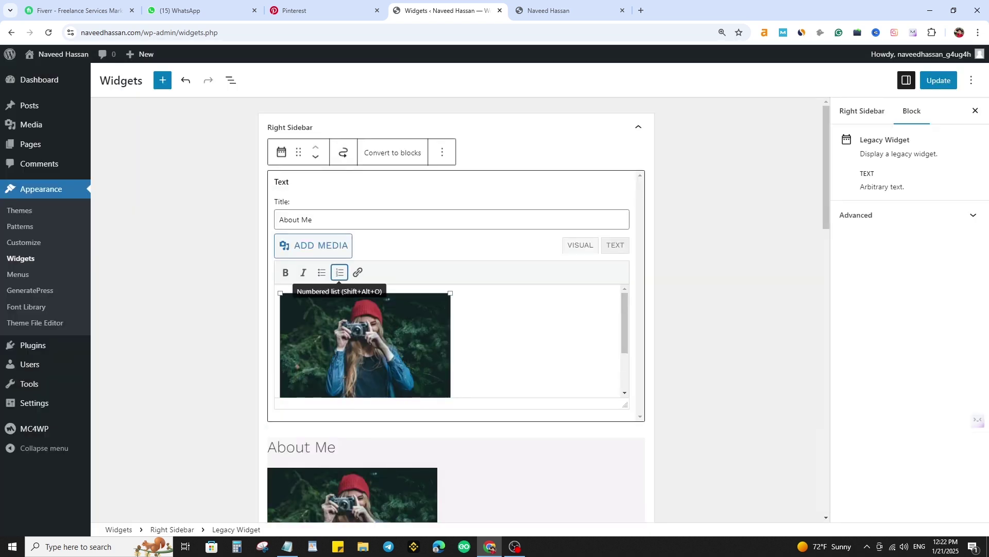
- Check the About Me widget's raw HTML in Text view, then return to Visual
drag(312, 219, 279, 219)
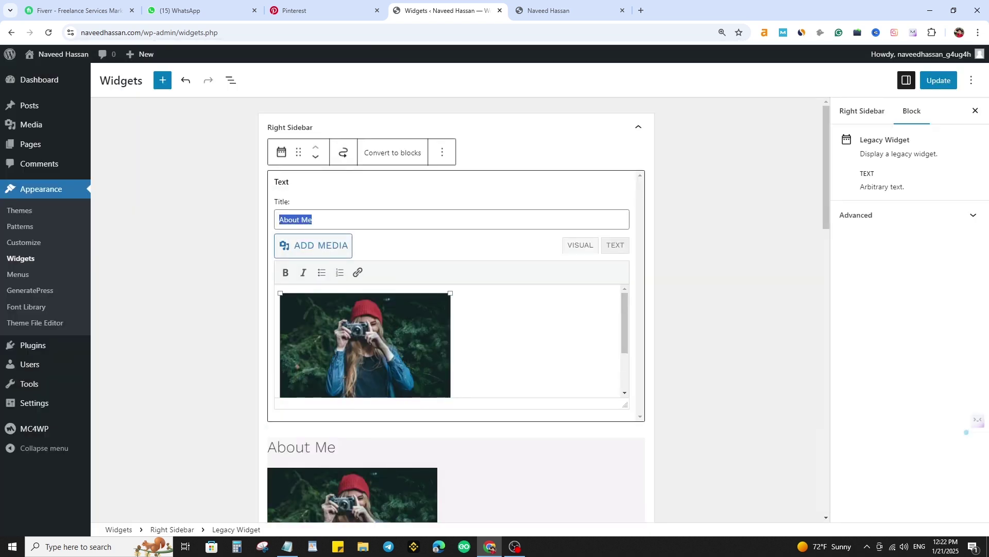
click(615, 244)
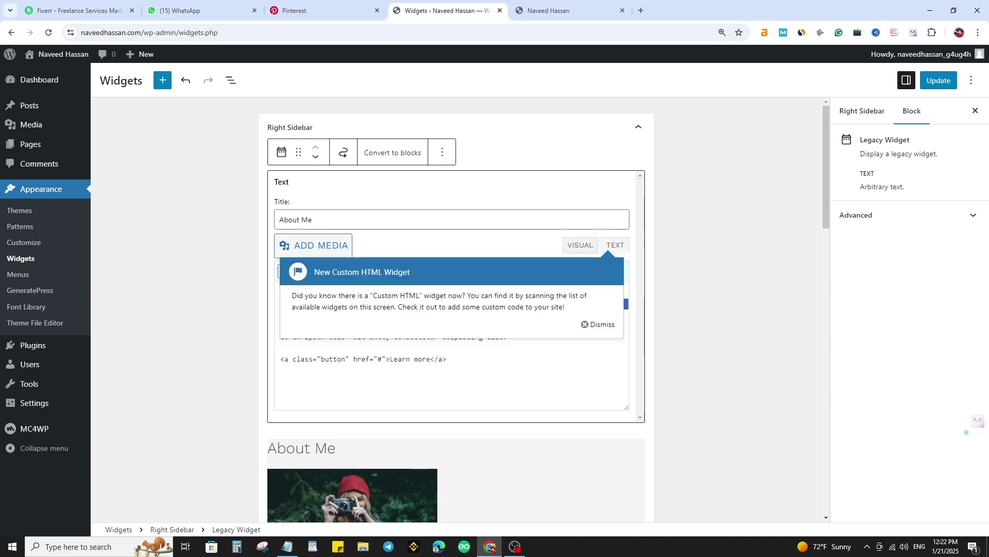
click(588, 324)
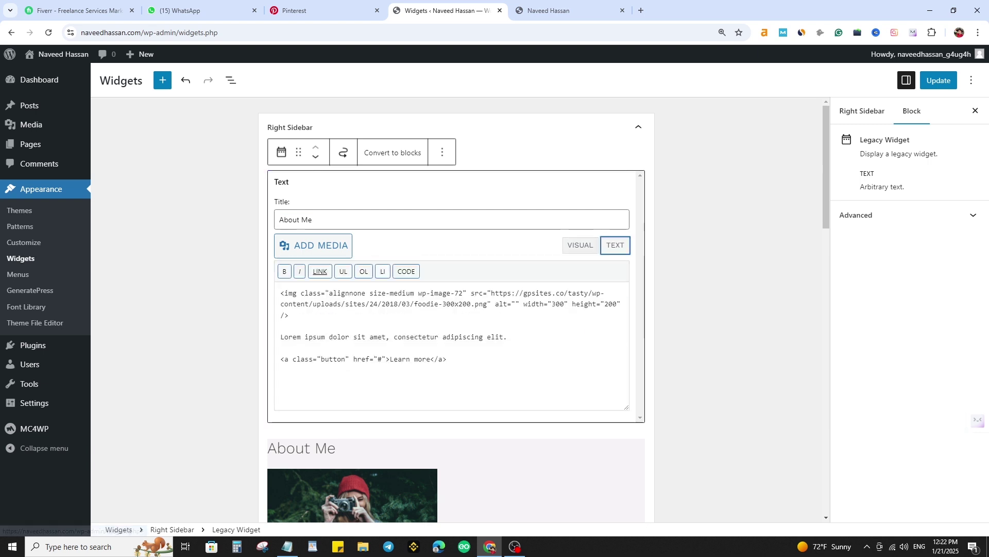
click(580, 245)
- Select the Lorem ipsum paragraph and the Learn more link to edit the link's address
scroll(402, 324, down, 2)
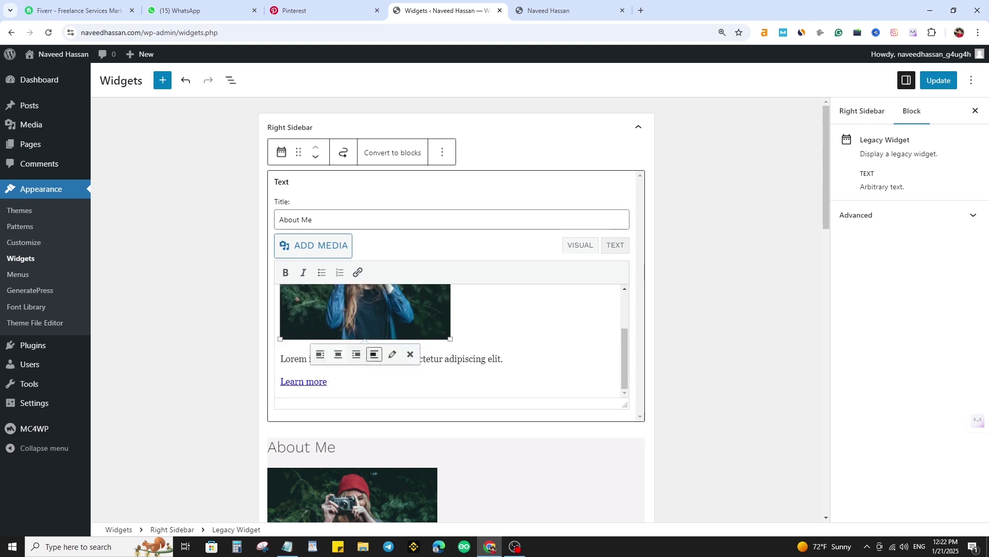
triple_click(466, 359)
double_click(316, 382)
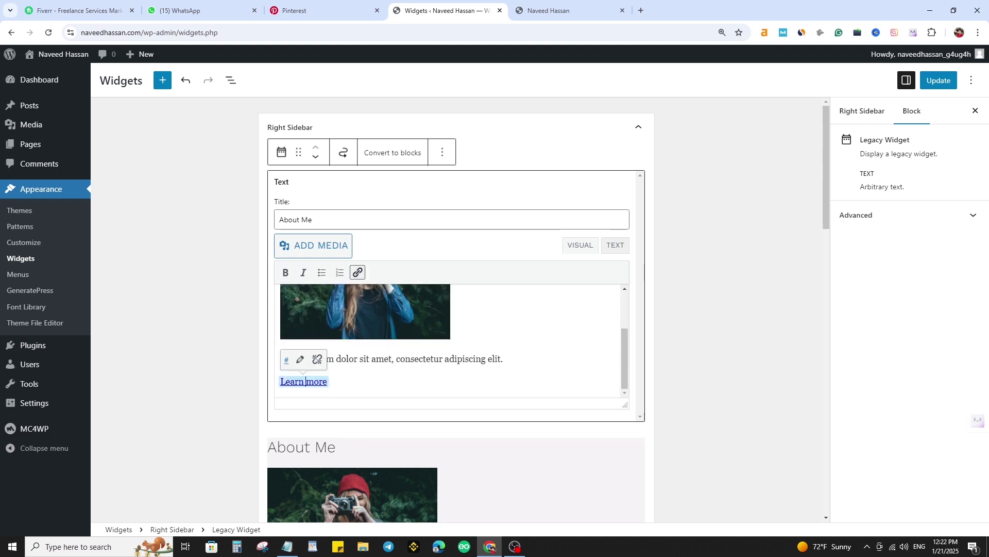
triple_click(316, 382)
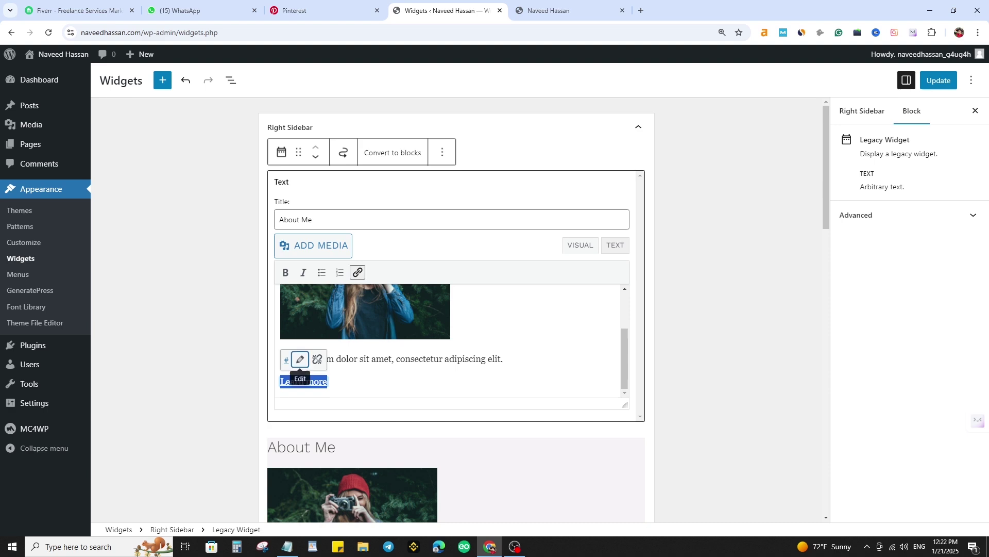
click(300, 360)
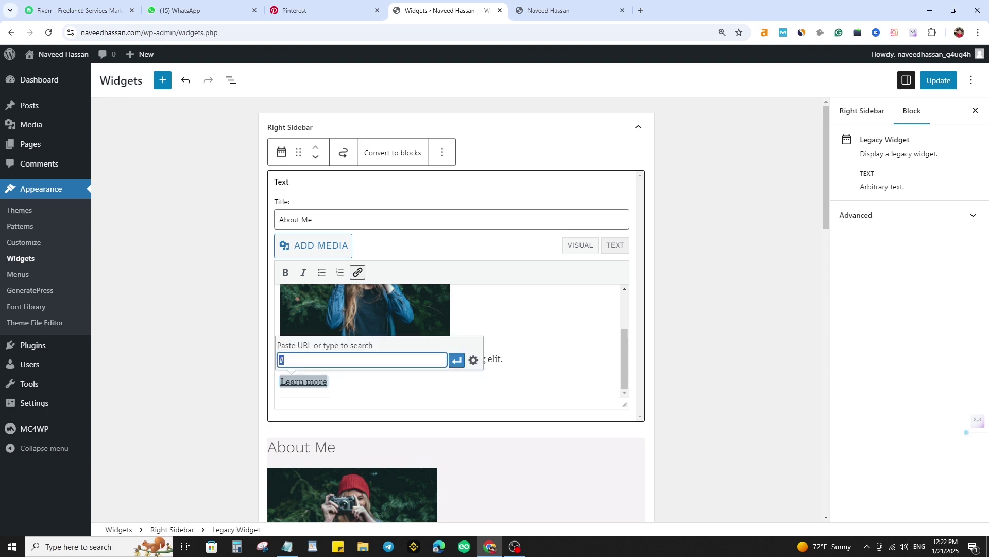
- Close the About Me widget and save the sidebar widgets, which returns two errors
click(731, 268)
click(938, 80)
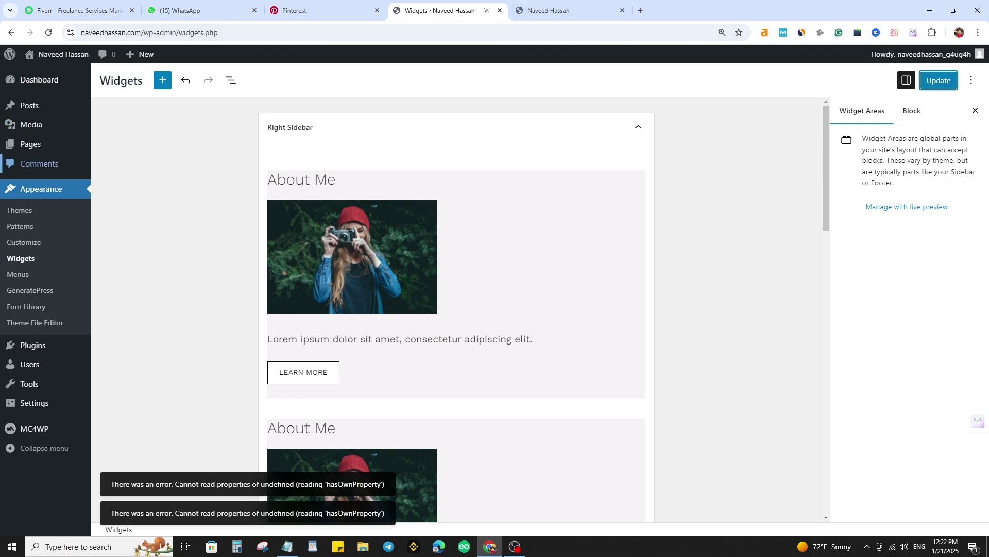
mouse_move(31, 144)
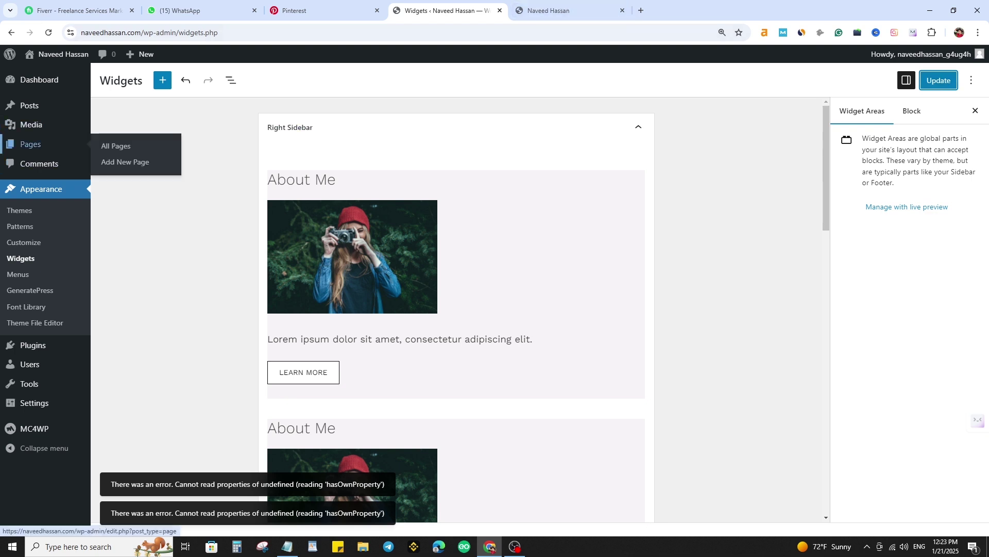
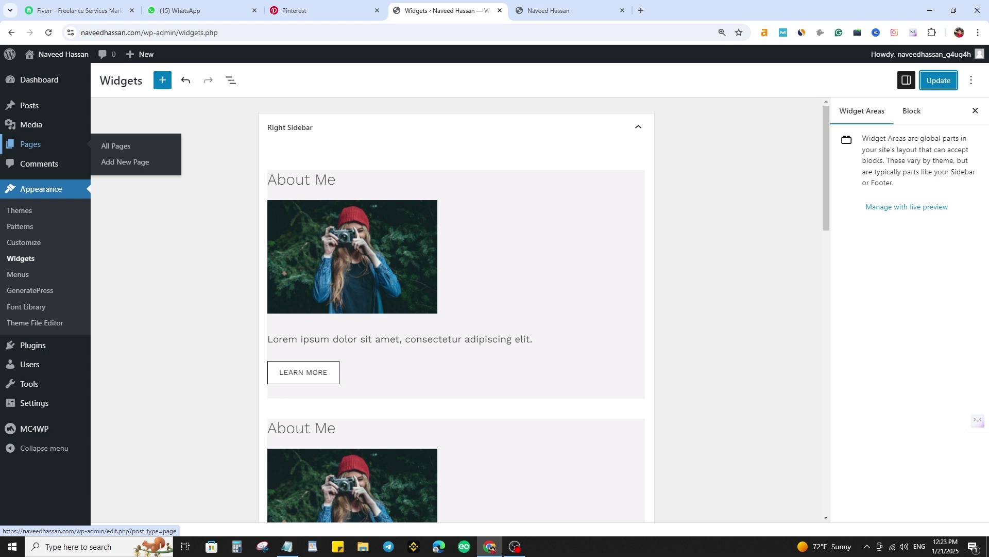
- Leave the Widgets editor without saving its changes and go to Appearance > Menus
mouse_move(30, 105)
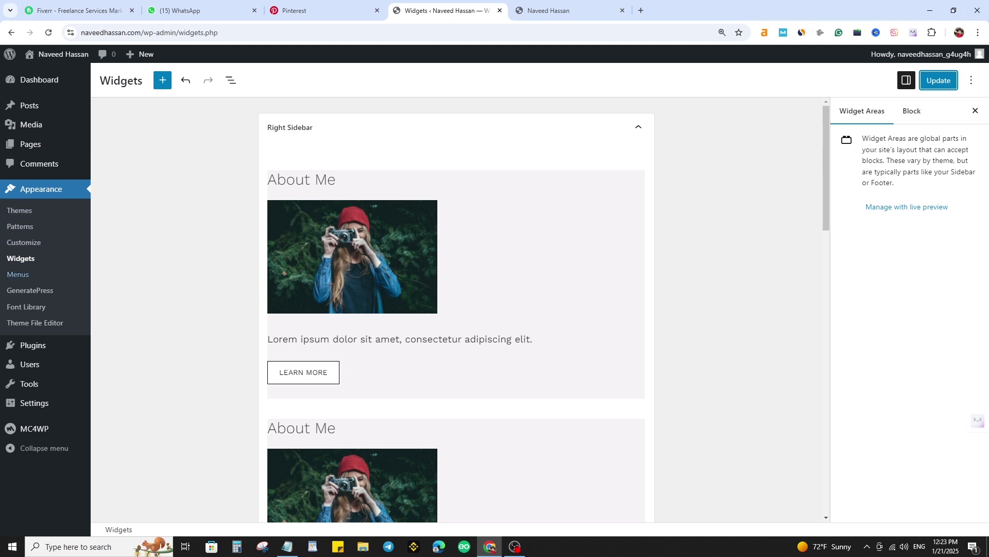
click(18, 274)
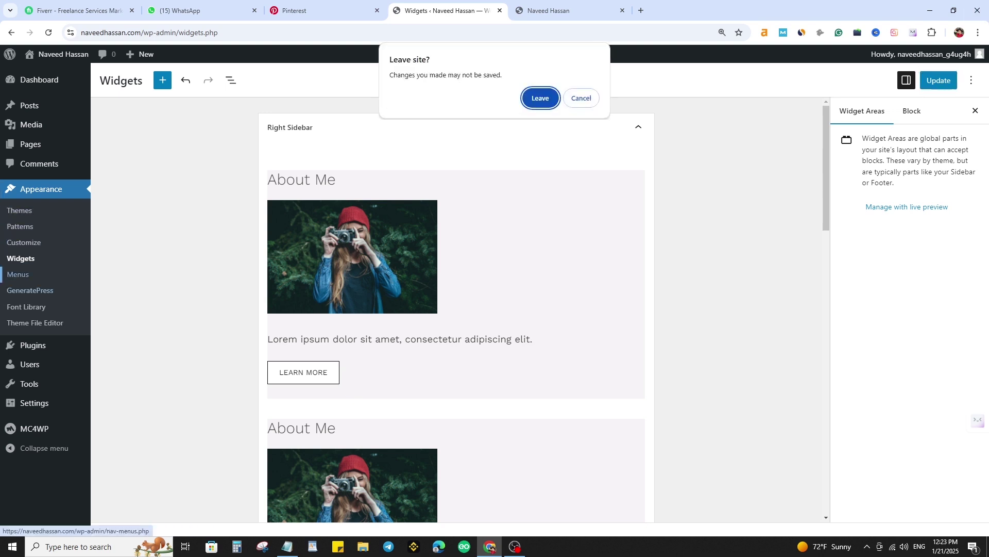
click(582, 98)
click(559, 10)
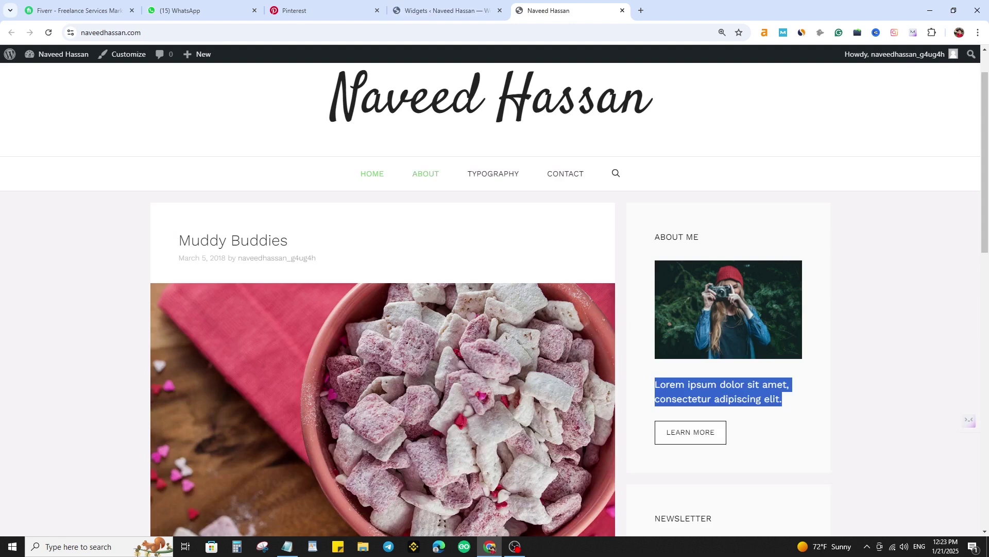
click(446, 10)
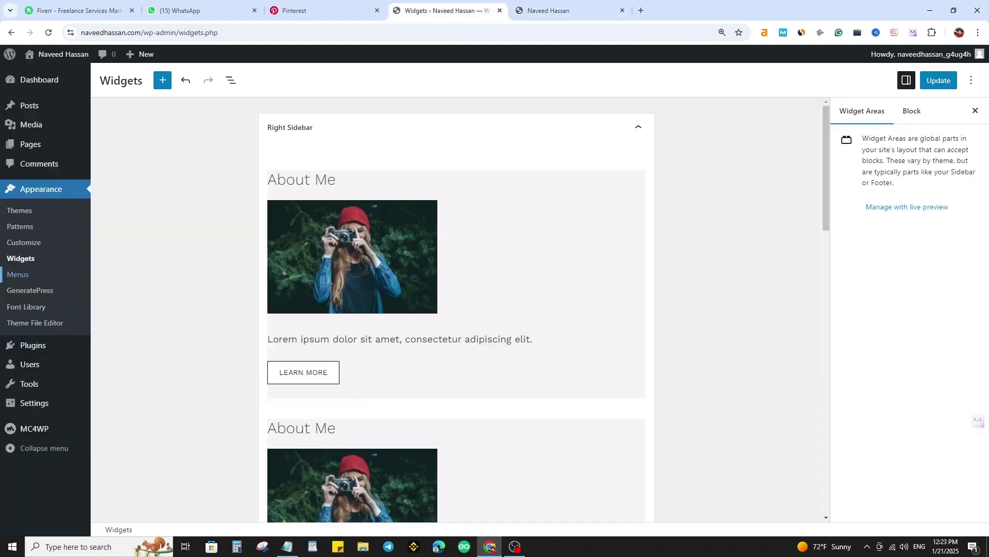
click(18, 275)
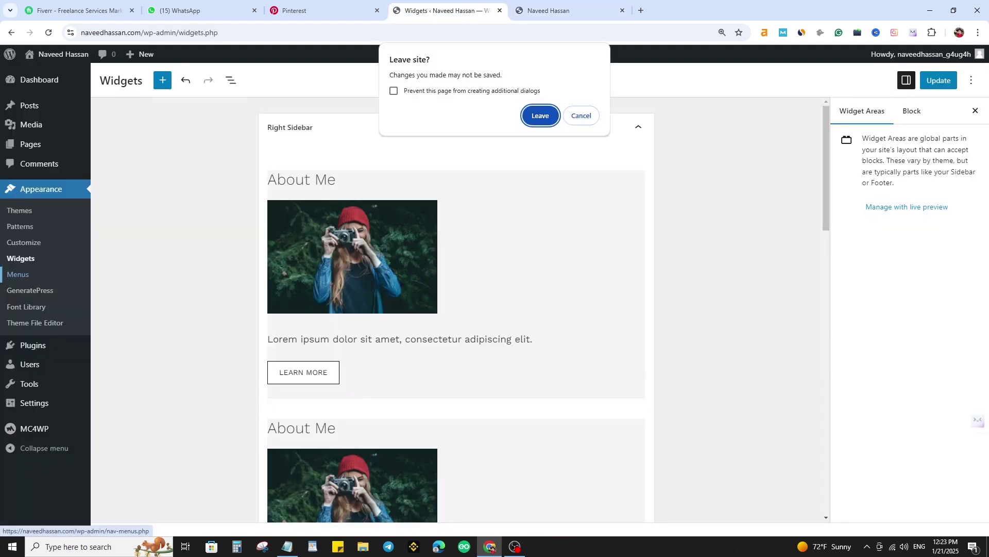
key(Return)
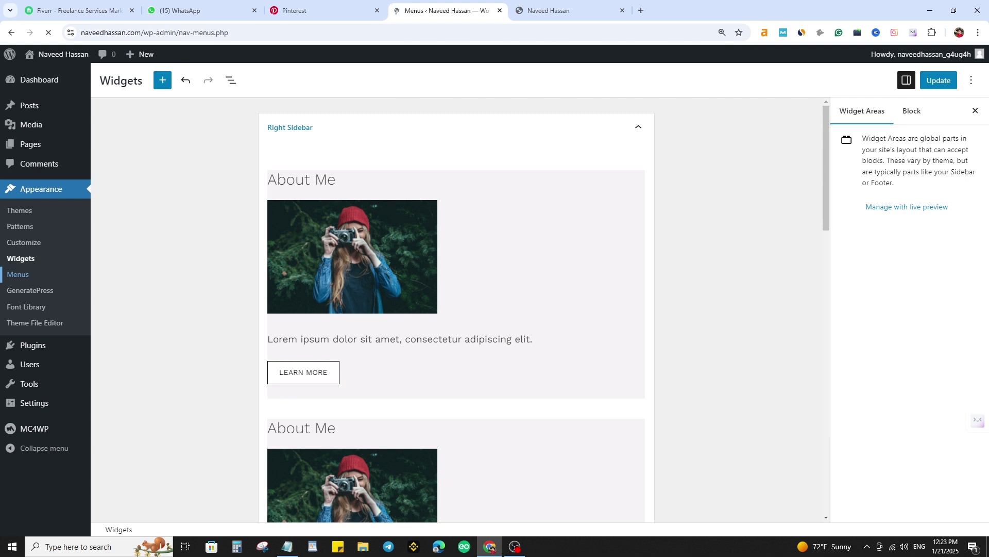
- Delete the Primary - tasty menu, check the live site, and save the Social - Tasty menu
scroll(397, 262, down, 2)
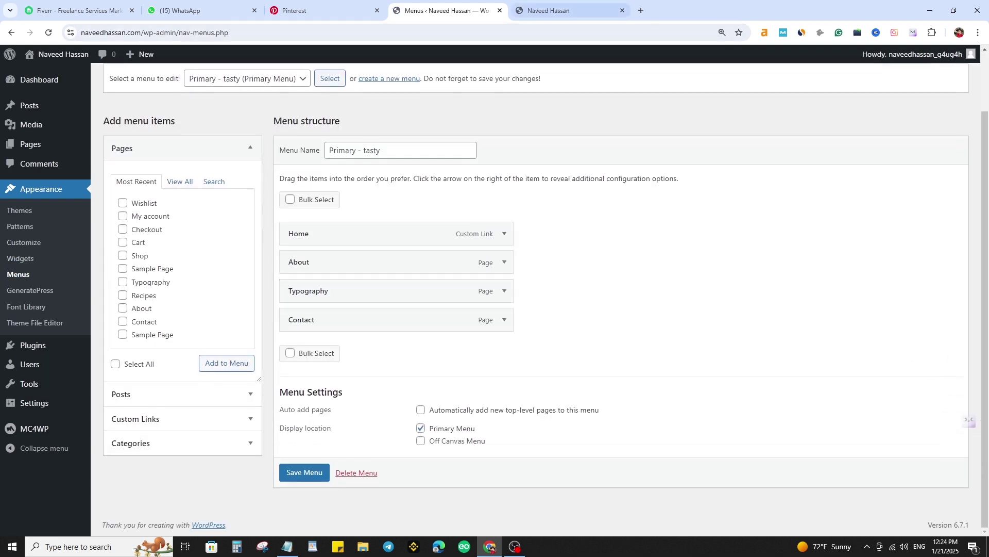
click(562, 11)
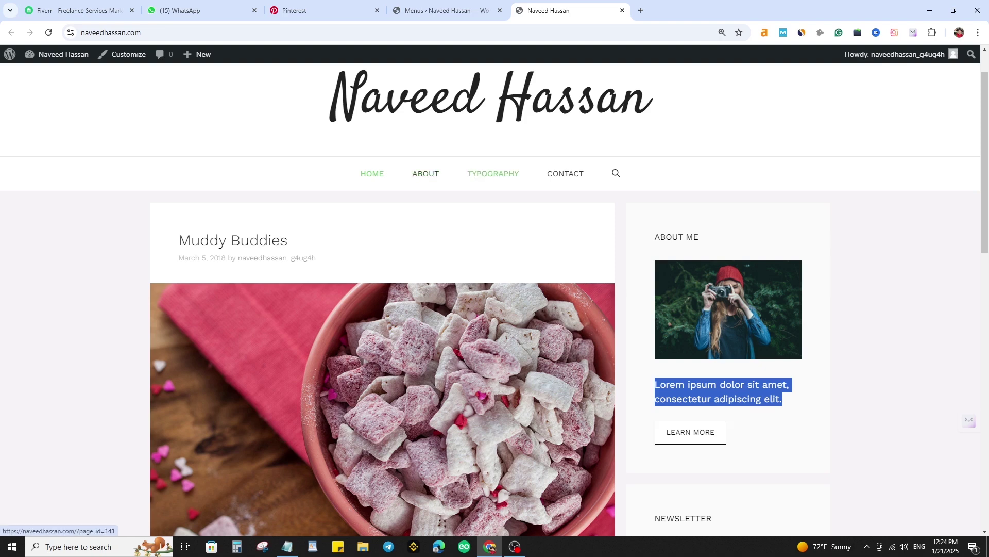
click(441, 10)
click(356, 473)
key(Return)
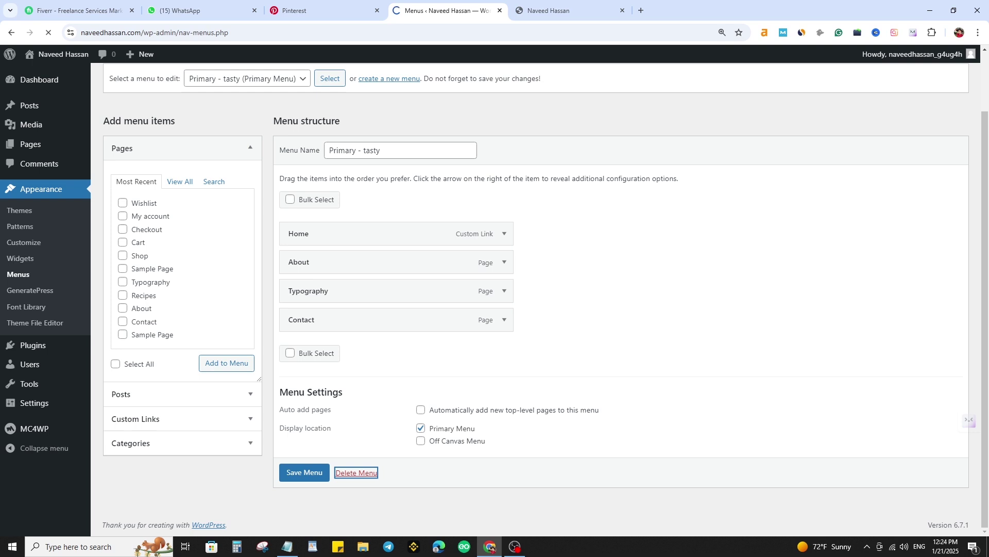
scroll(545, 292, down, 2)
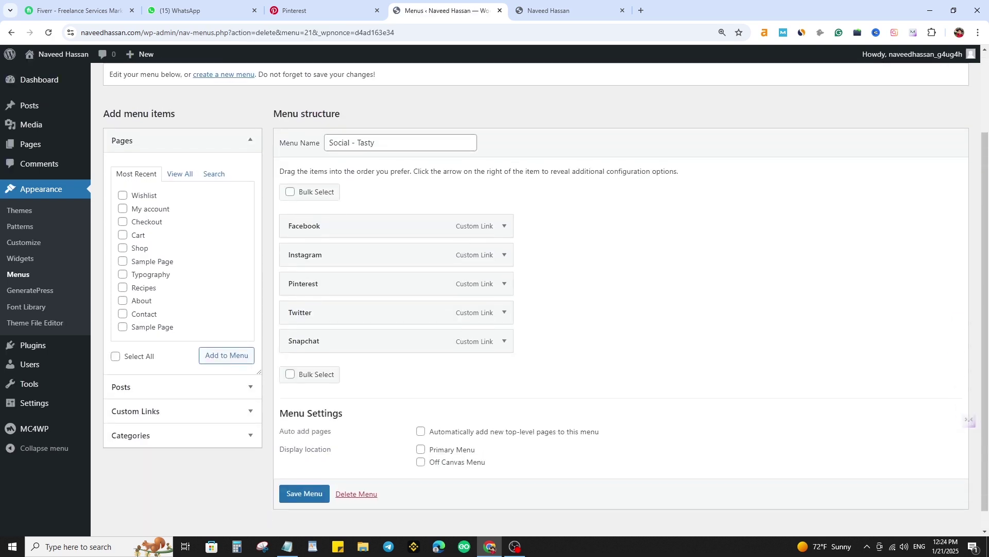
scroll(535, 289, up, 2)
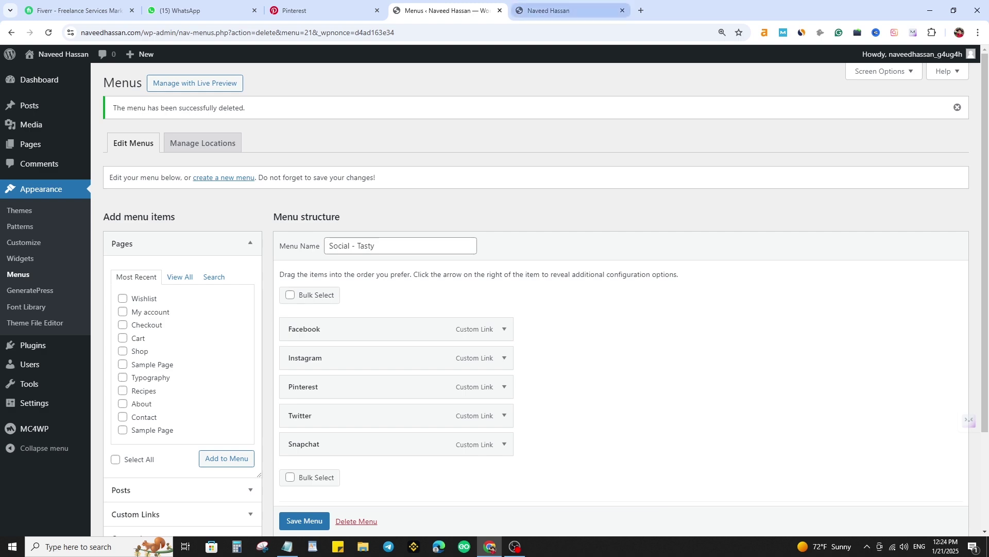
key(ctrl+Tab)
key(ctrl+shift+Tab)
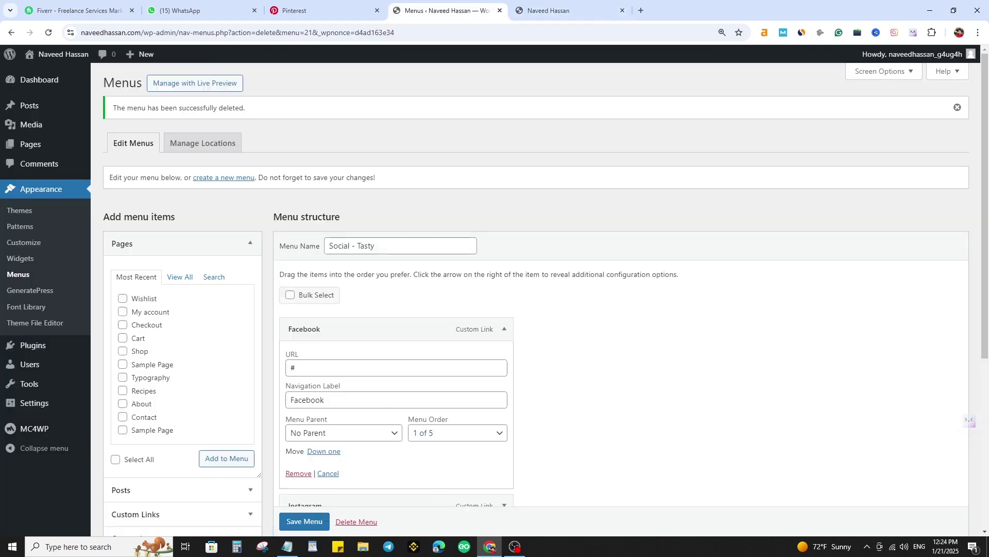
scroll(536, 288, down, 2)
scroll(536, 289, up, 2)
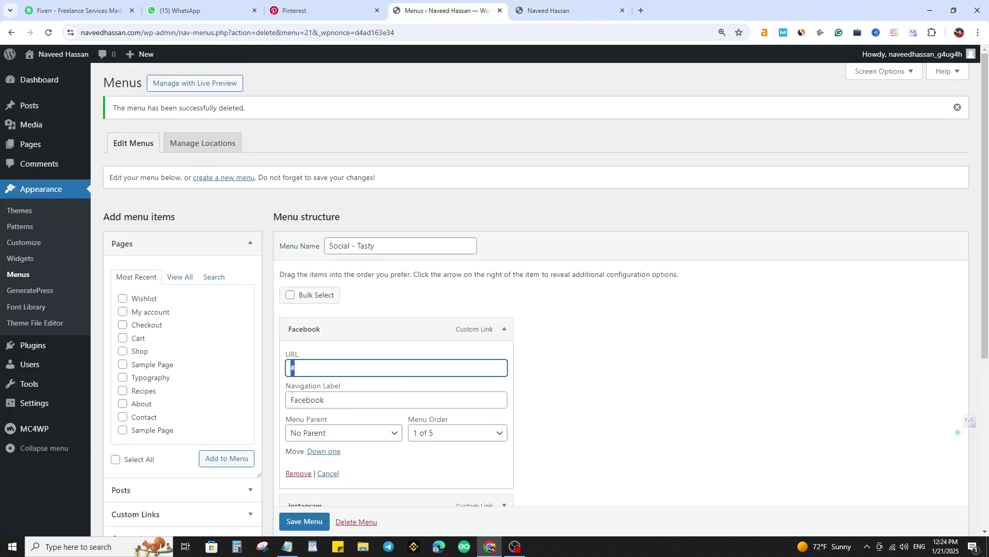
scroll(536, 288, down, 5)
click(304, 472)
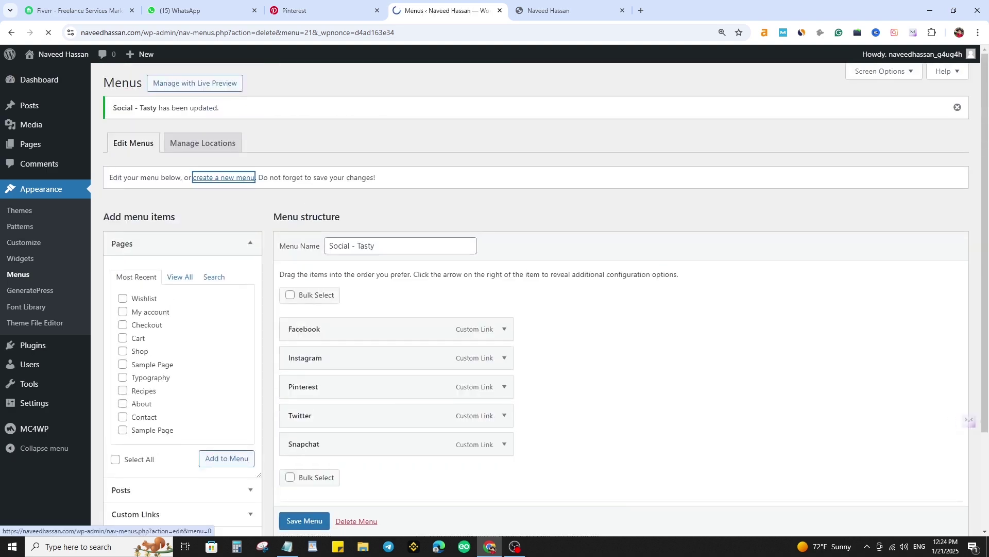
- Create a menu named 'main menu' in the Primary Menu and Off Canvas Menu locations
click(224, 177)
click(392, 212)
text(main )
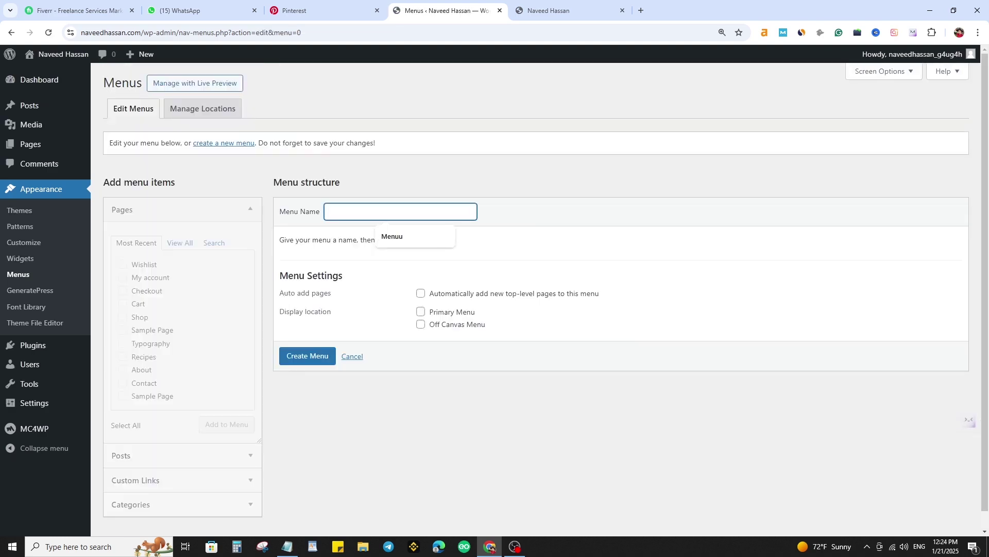
text(mennu)
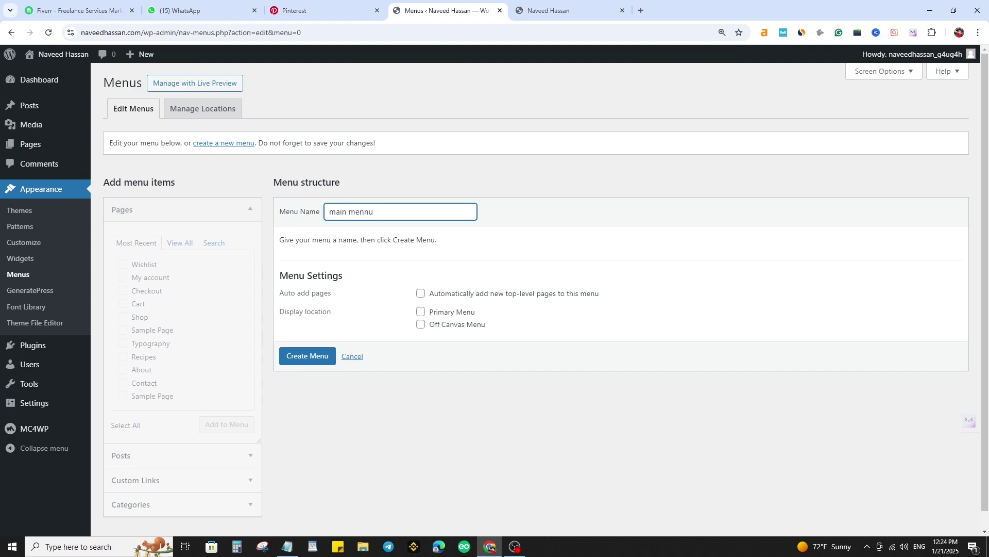
key(Left)
key(Left)
key(BackSpace)
click(421, 311)
click(421, 324)
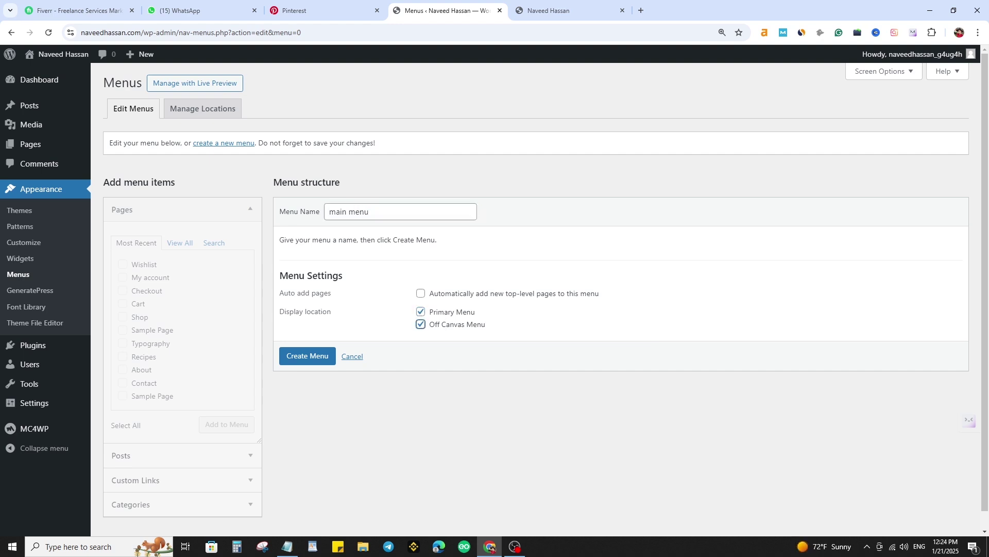
click(308, 356)
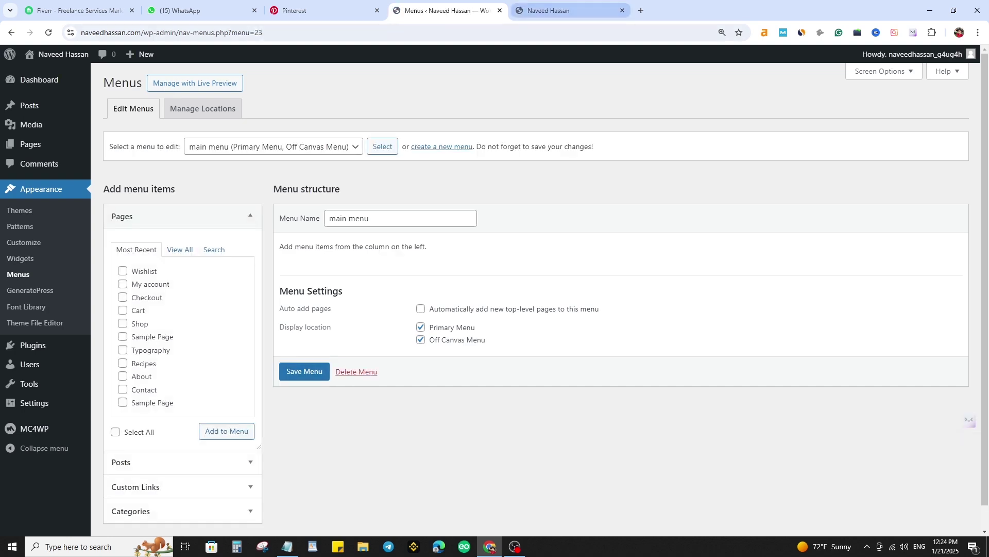
click(567, 11)
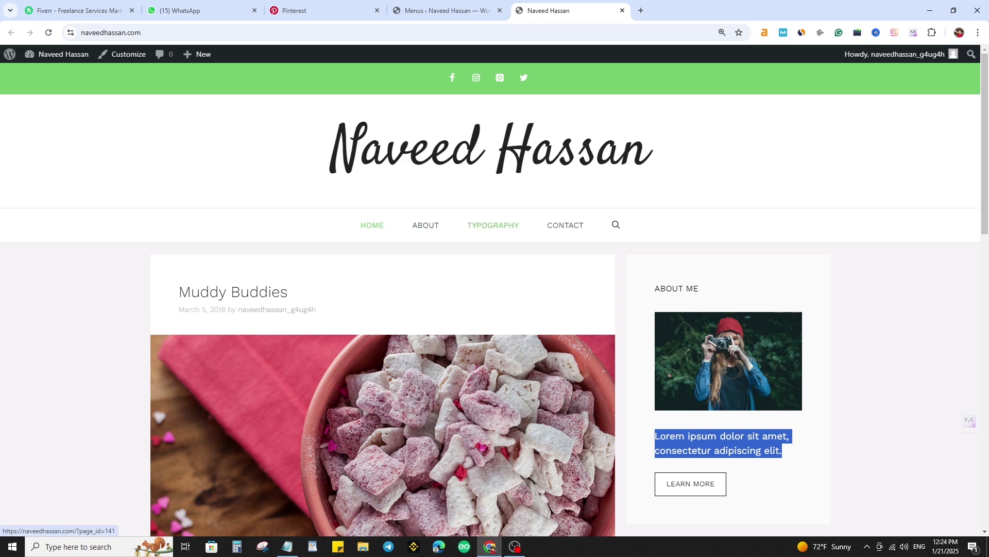
click(444, 11)
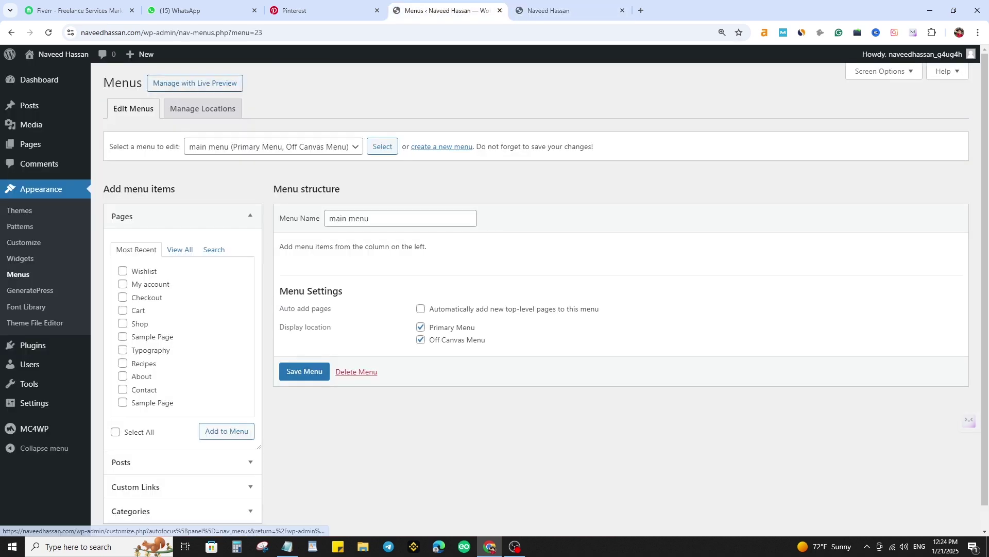
- Bulk-delete all the existing post categories on the Categories page
mouse_move(30, 106)
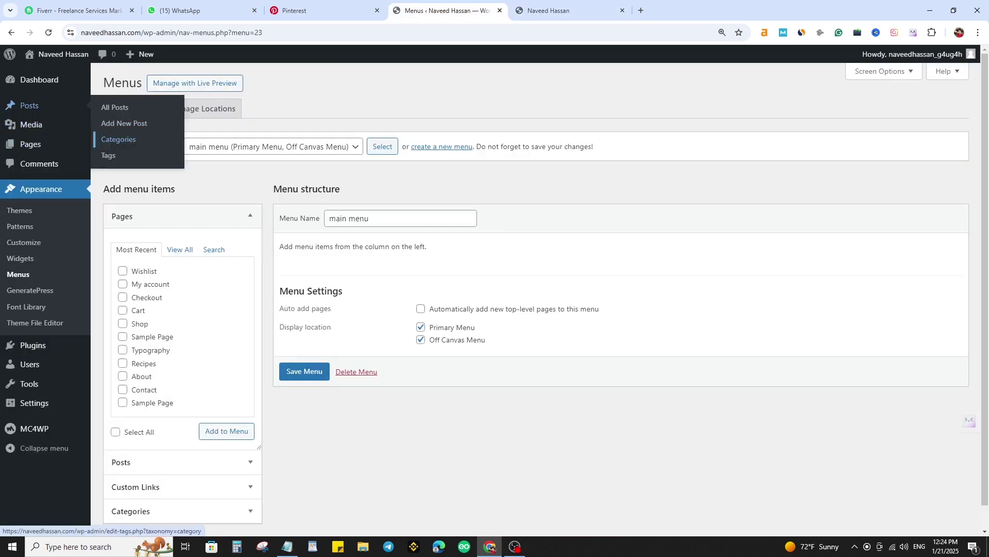
click(119, 140)
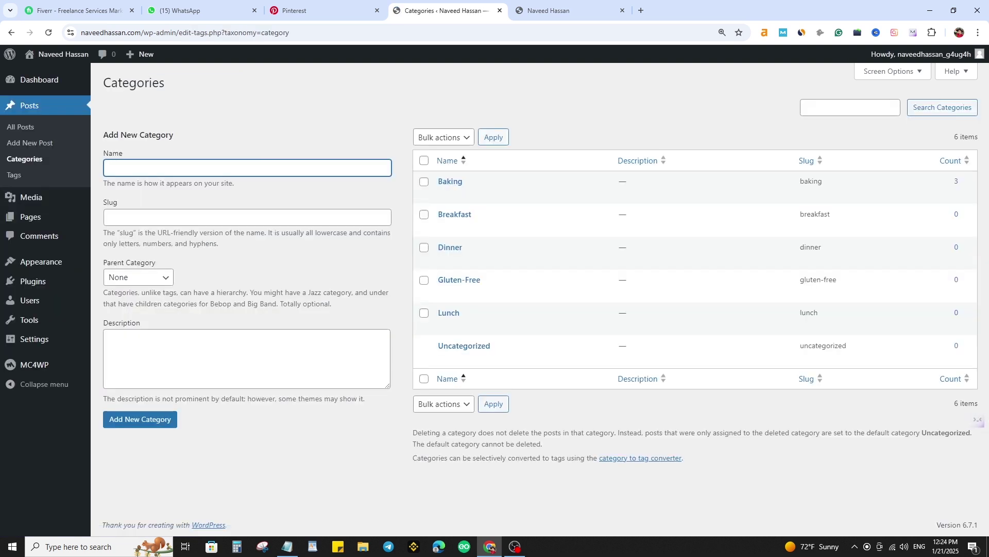
click(424, 161)
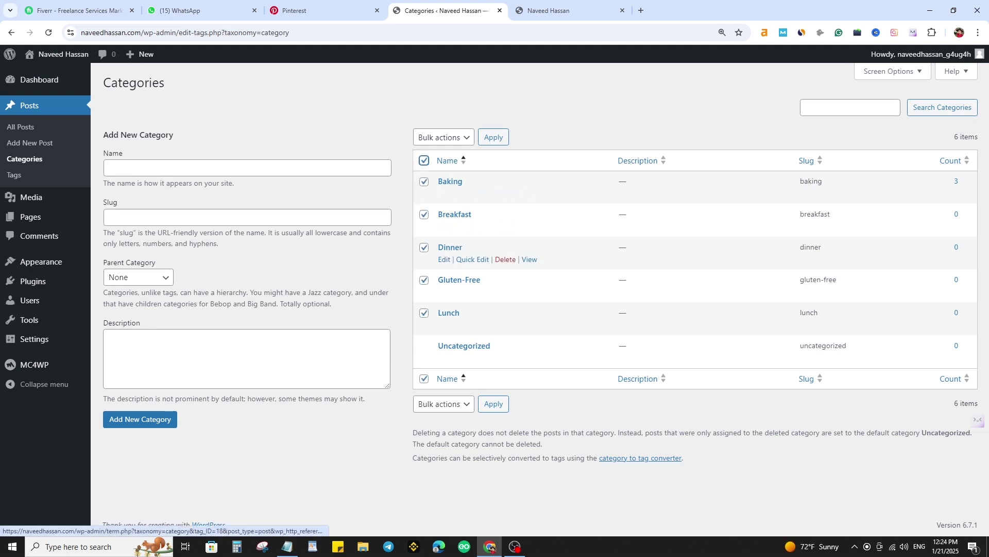
click(444, 137)
click(429, 168)
click(494, 137)
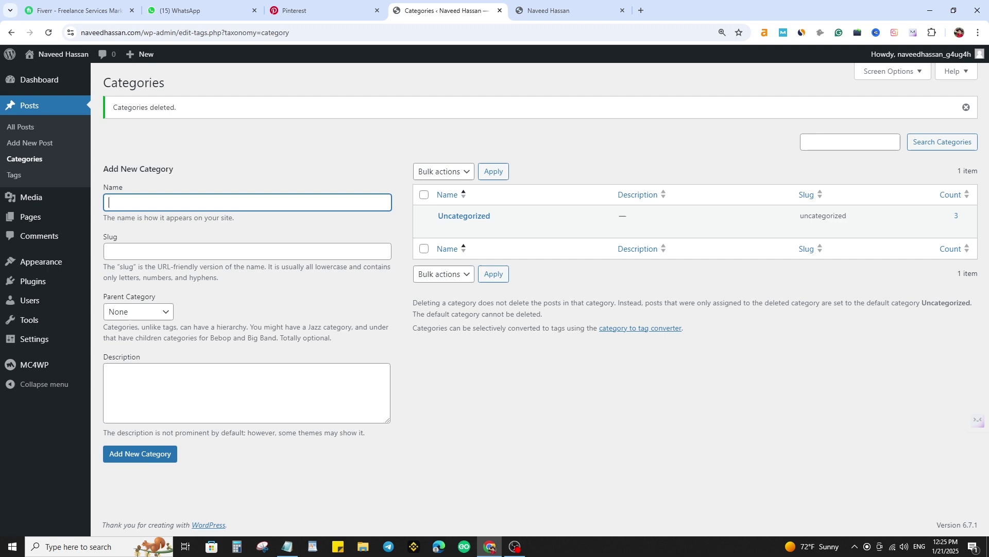
- Add the Finance, Money Management, Productivity, Make Money Online and Side Hustles categories
text(Finance)
key(Return)
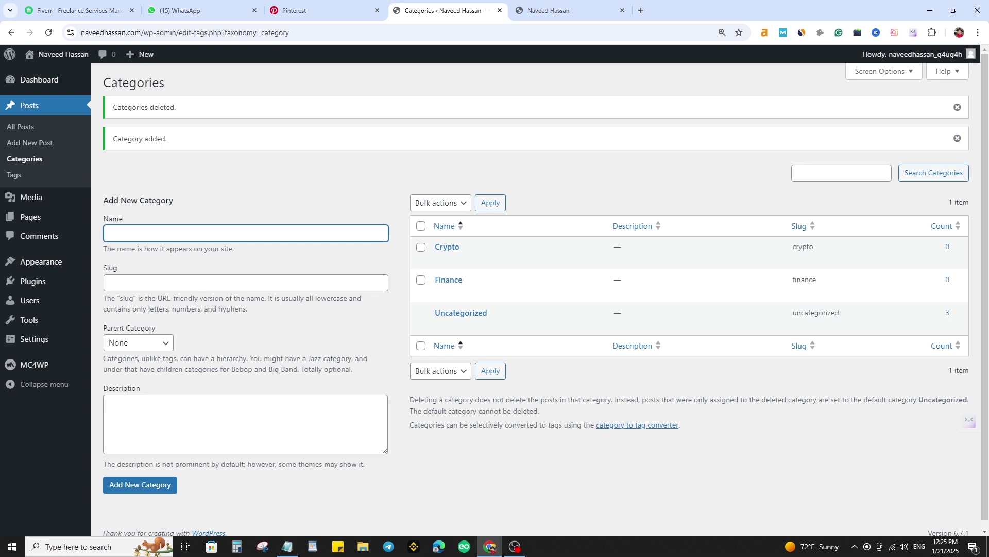
text(Money Management)
key(Return)
text(Productivity)
key(Return)
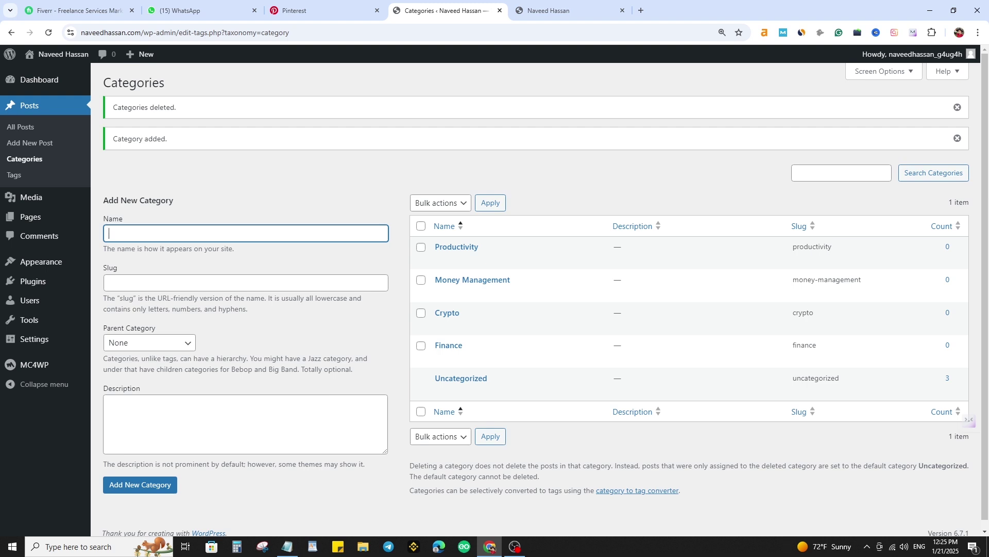
text(Make Money Online)
key(Return)
text(Sid)
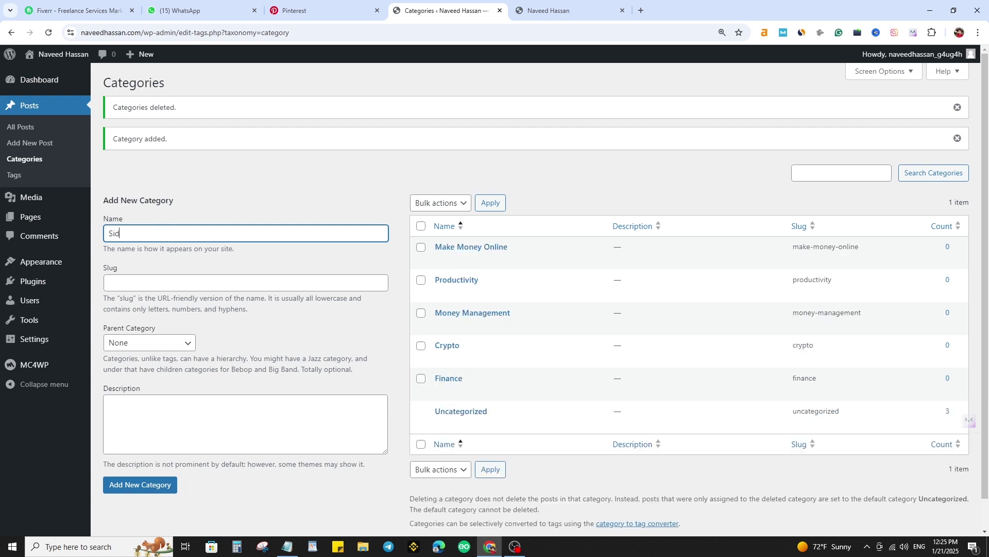
text(e Hustles)
key(Return)
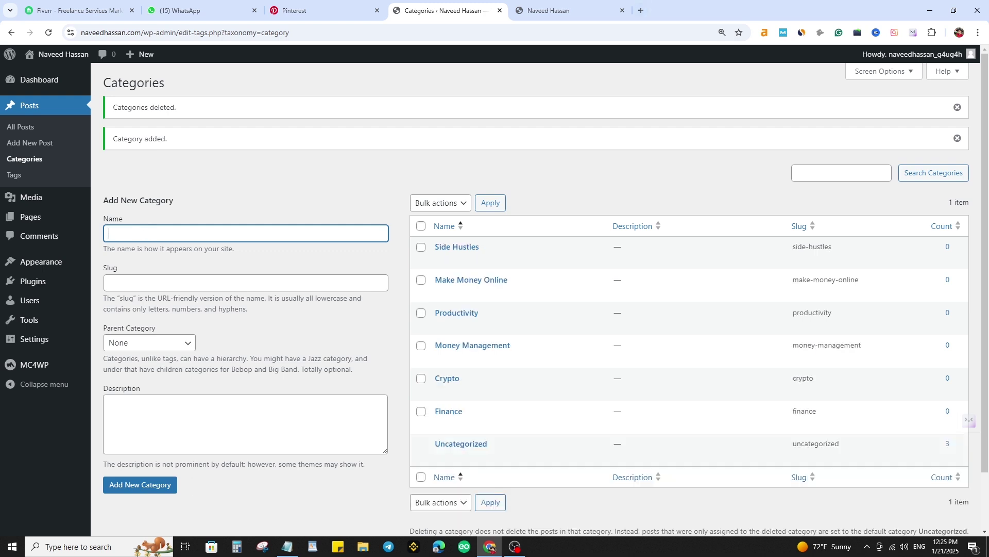
mouse_move(41, 261)
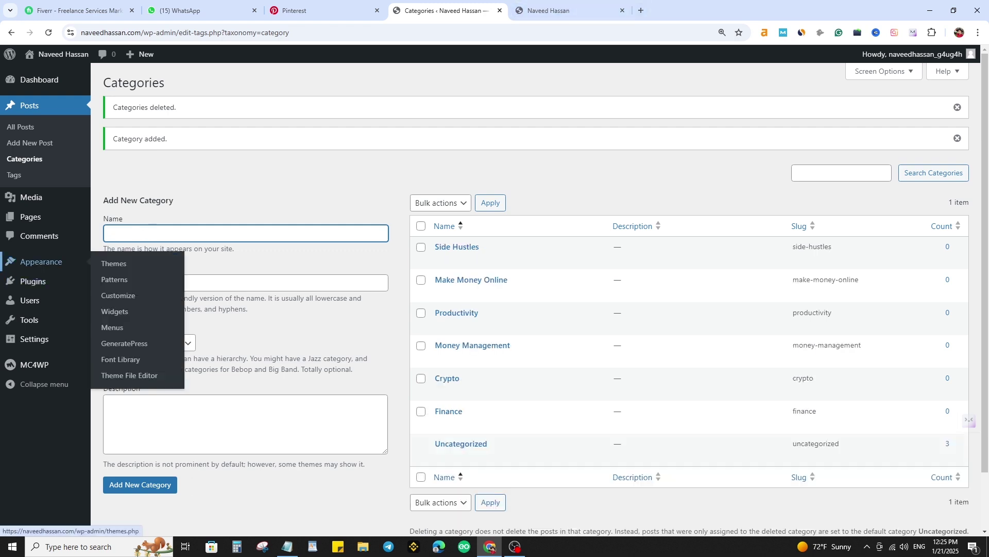
click(112, 328)
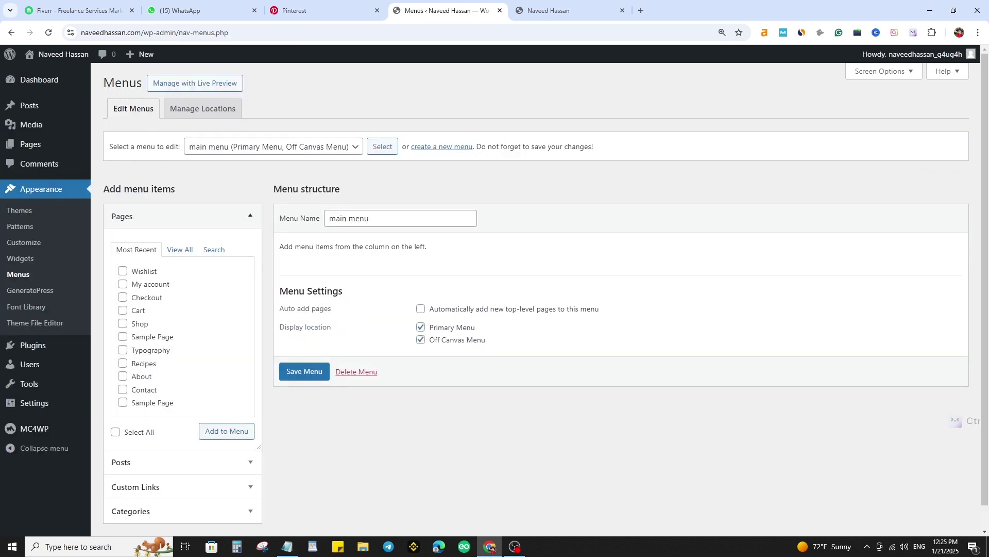
- Add every category except Uncategorized to the main menu
click(251, 216)
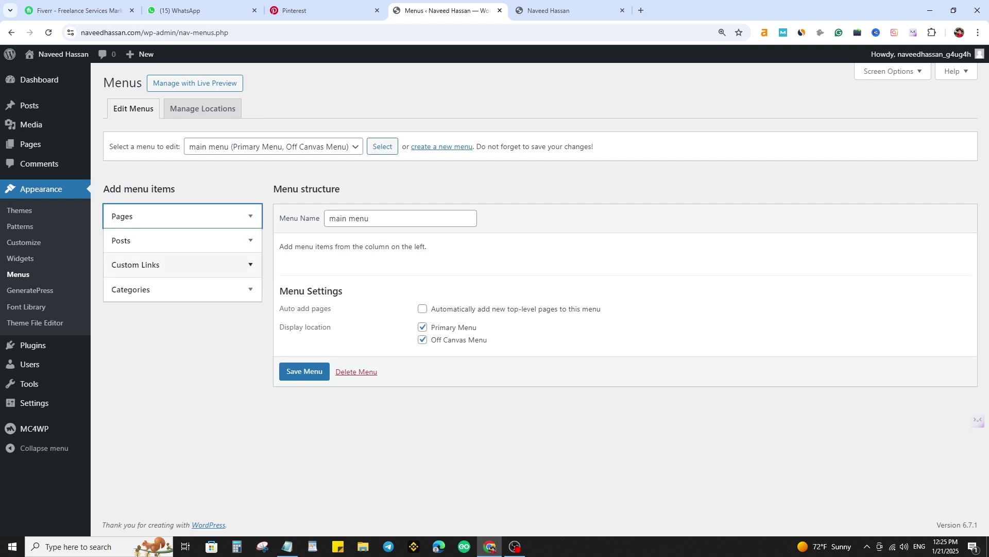
click(182, 290)
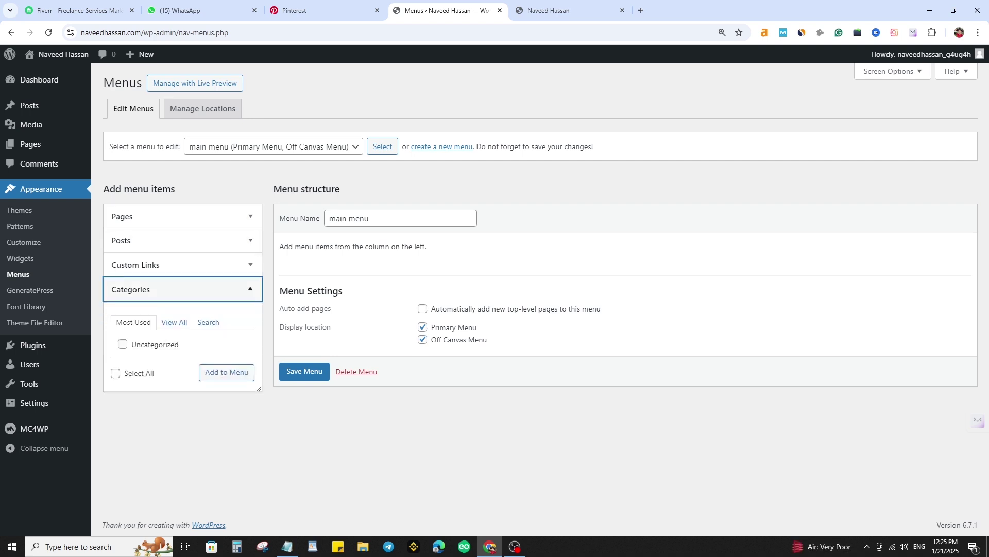
click(174, 323)
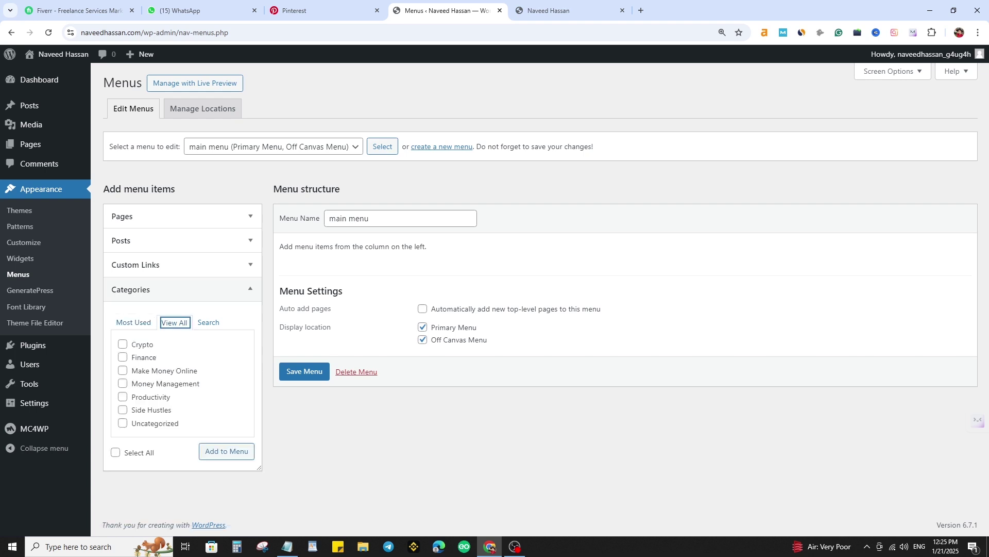
click(115, 452)
click(123, 423)
click(227, 451)
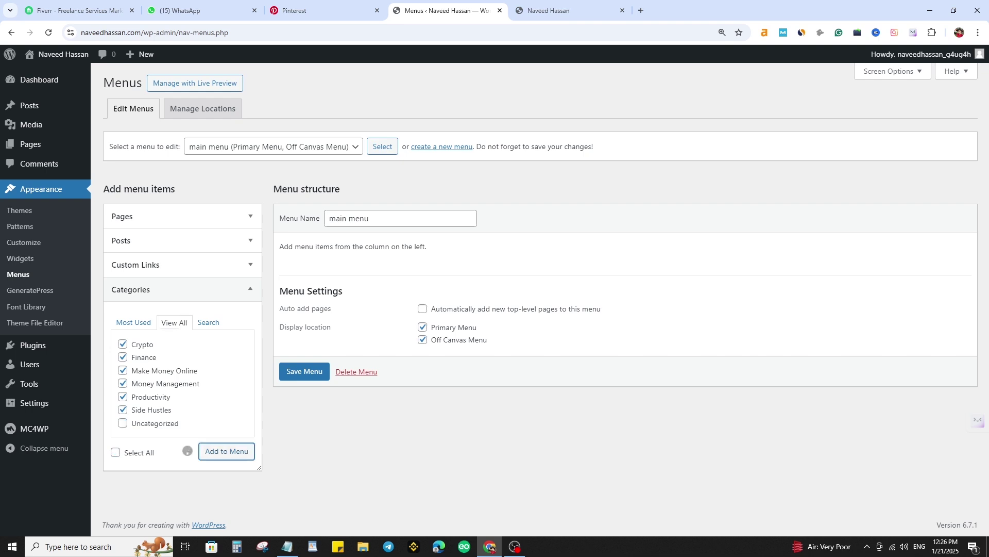
scroll(392, 227, down, 2)
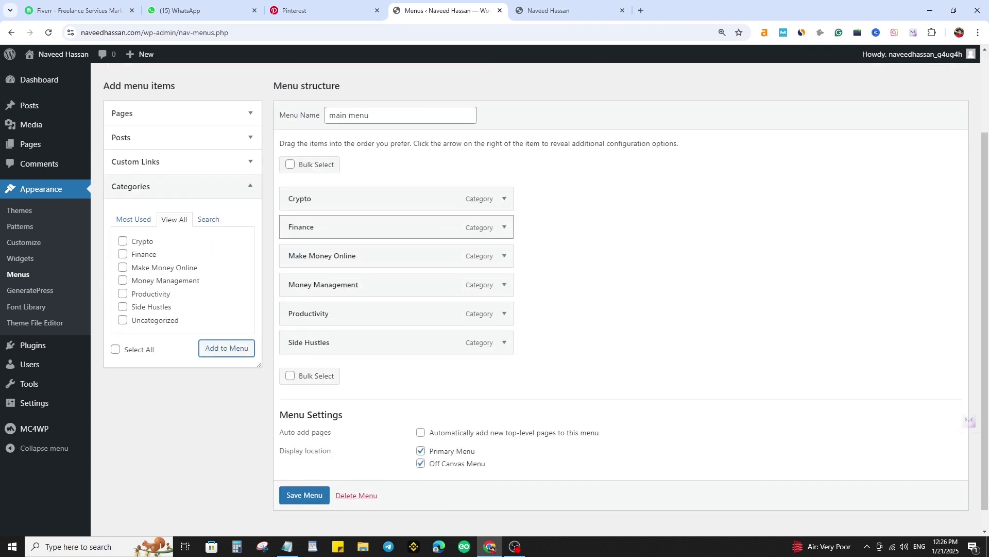
scroll(391, 206, up, 2)
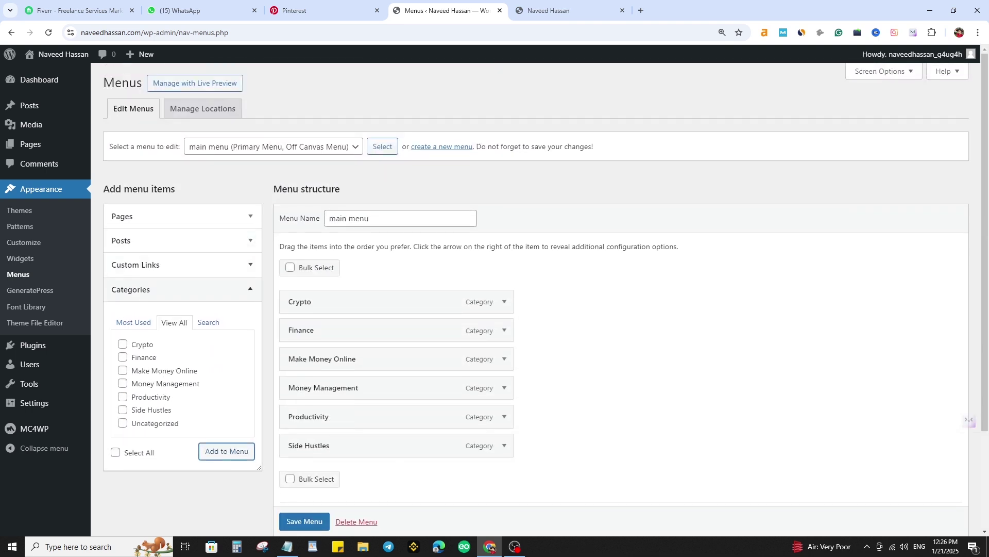
- Add a custom link 'Home' pointing to the site's address to the menu
click(183, 265)
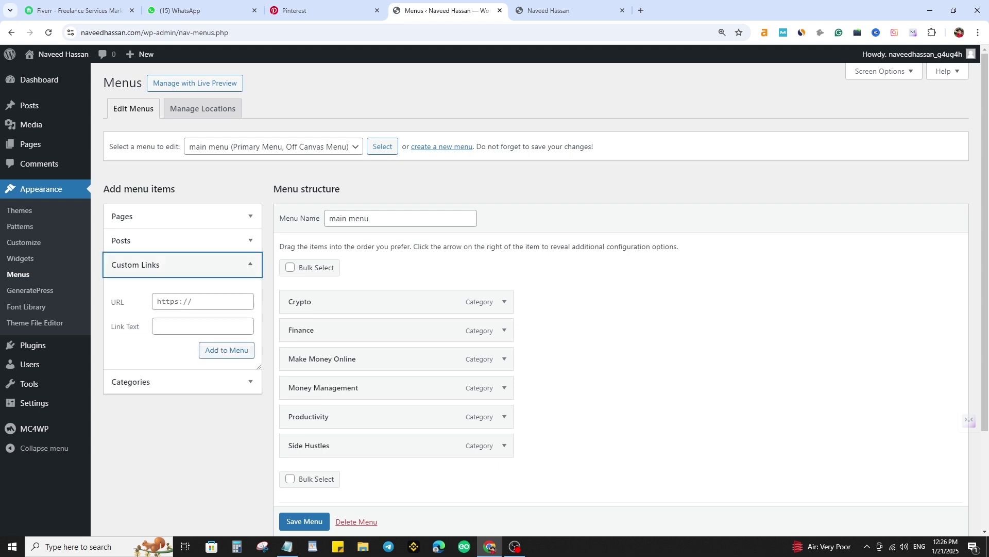
drag(141, 33, 10, 51)
key(ctrl+c)
click(202, 301)
key(ctrl+v)
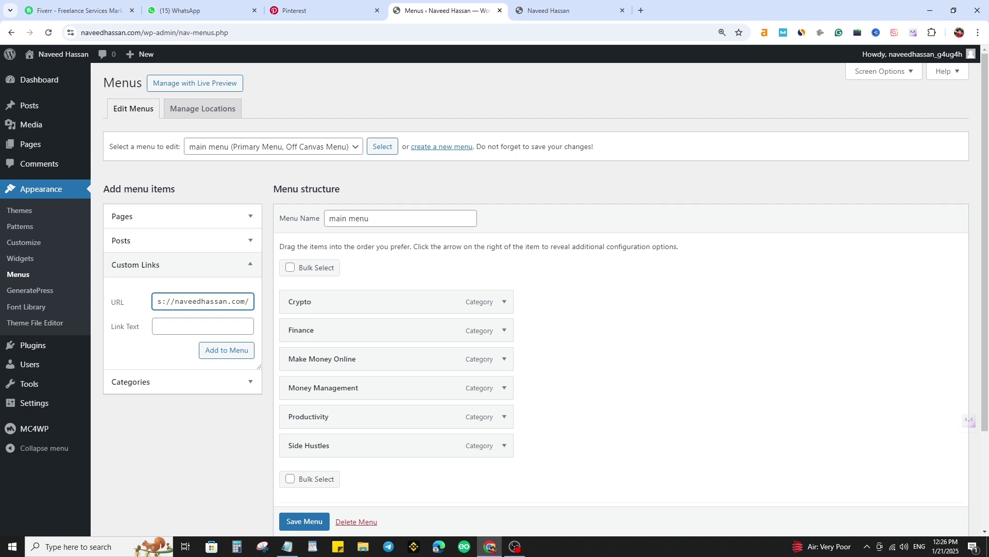
click(202, 326)
text(Home)
key(Tab)
key(Return)
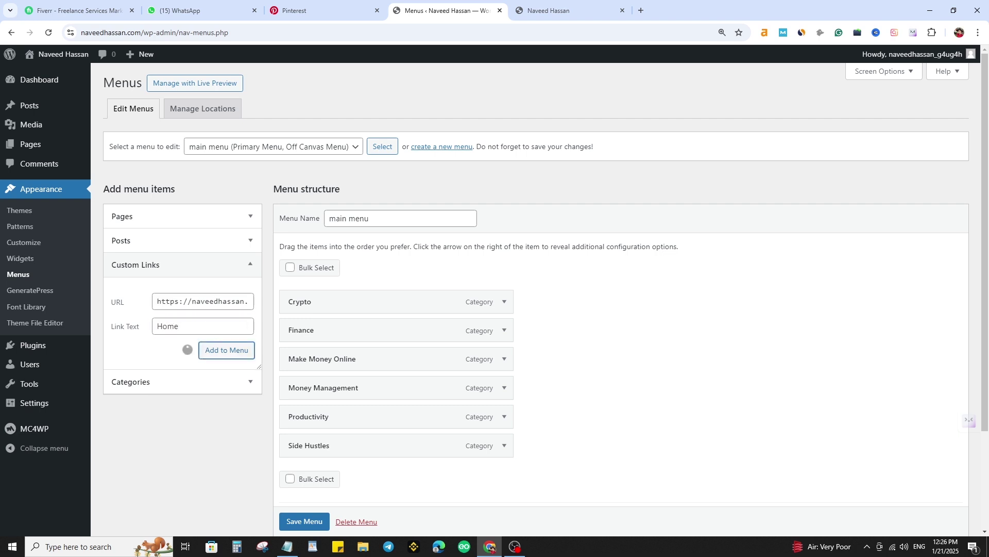
scroll(386, 371, down, 2)
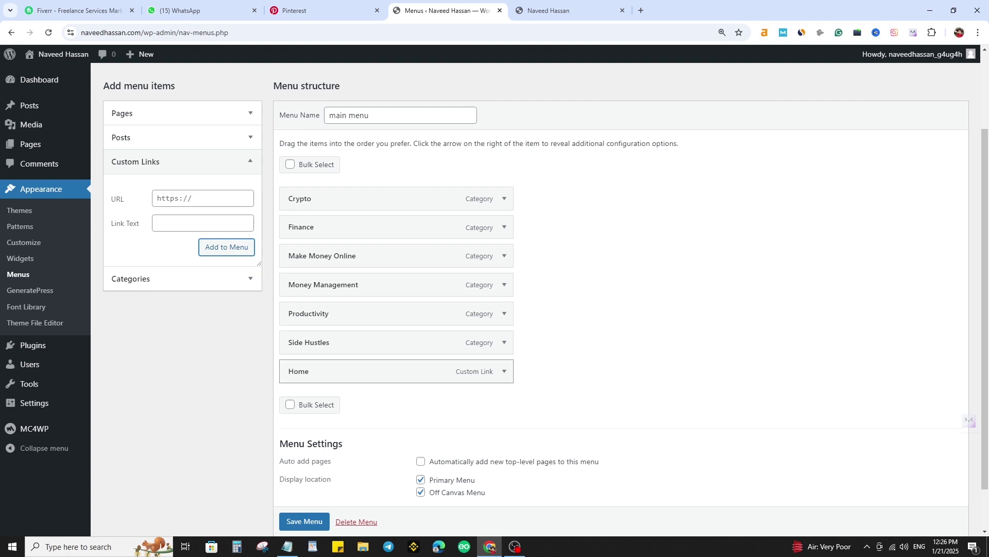
- Move Home to the top, Crypto below Finance, Money Management above Make Money Online, and save
drag(361, 371, 363, 194)
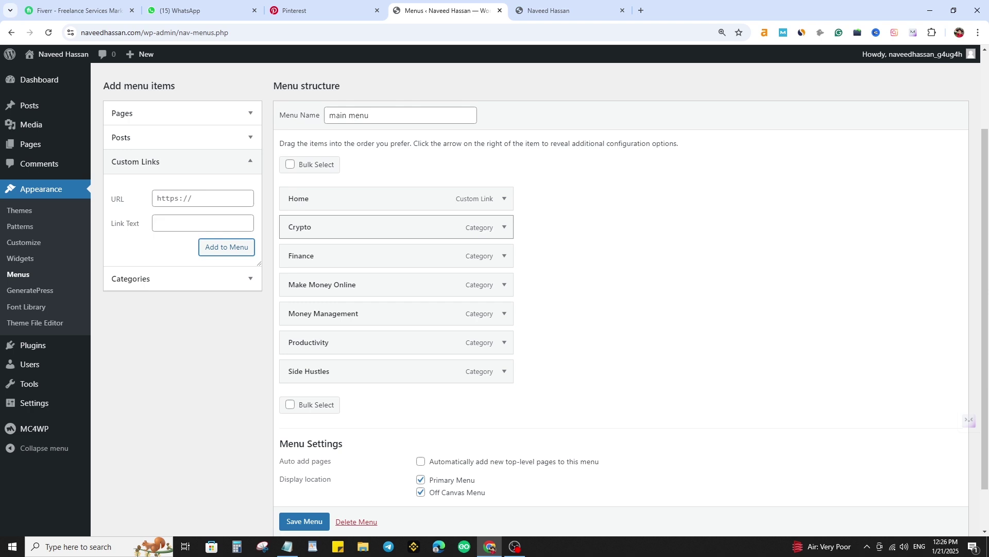
drag(361, 227, 360, 256)
drag(361, 314, 360, 284)
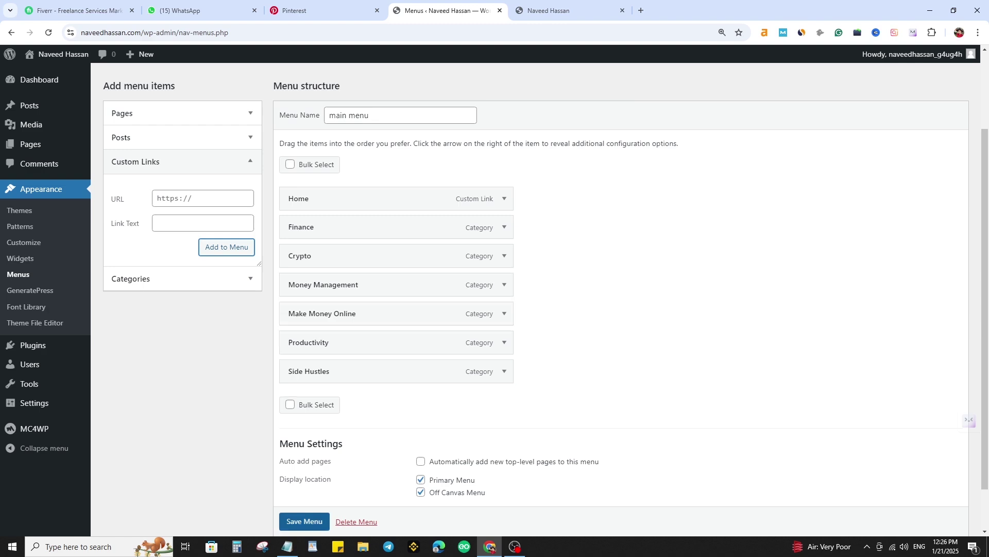
click(304, 521)
- Reload the live site to check the new header menu, then open a blank tab
click(562, 10)
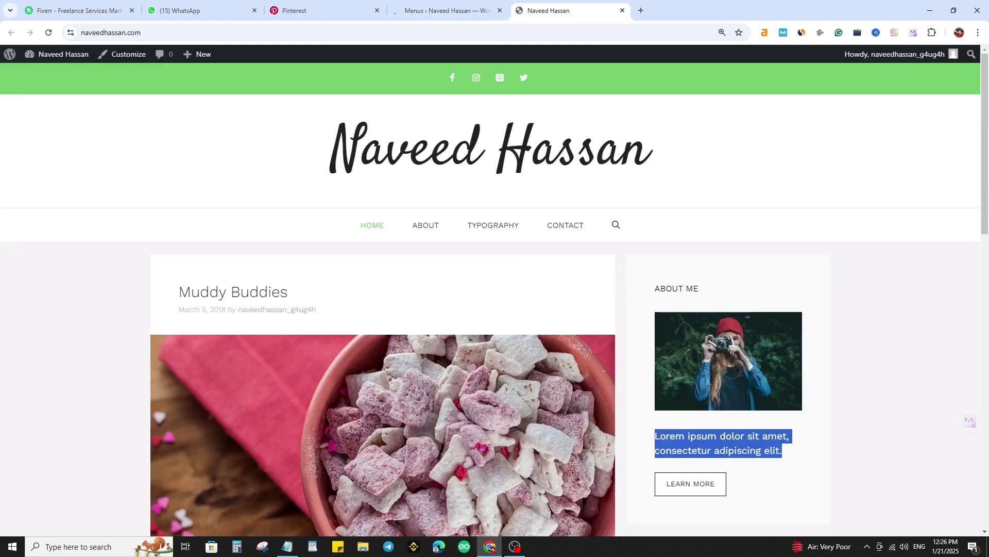
key(F5)
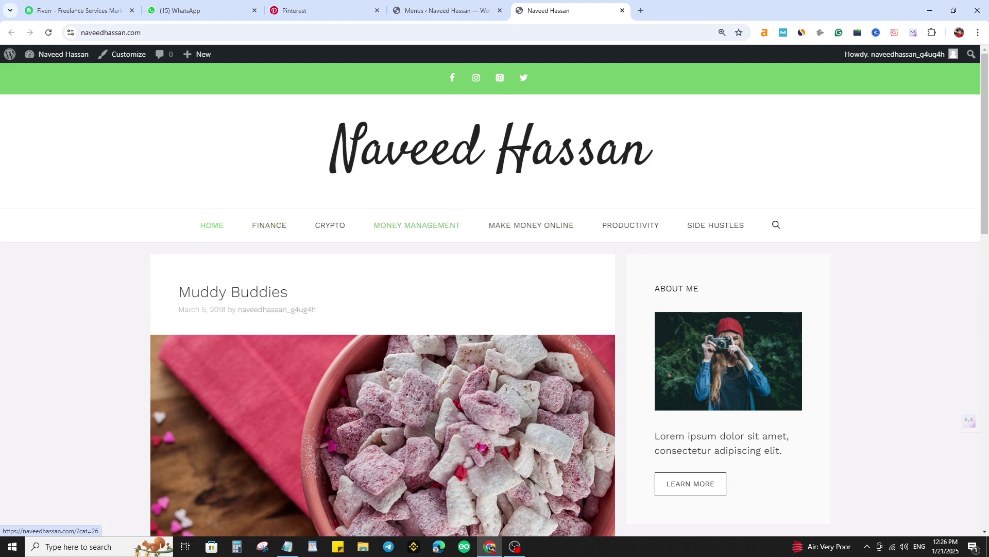
scroll(716, 225, down, 5)
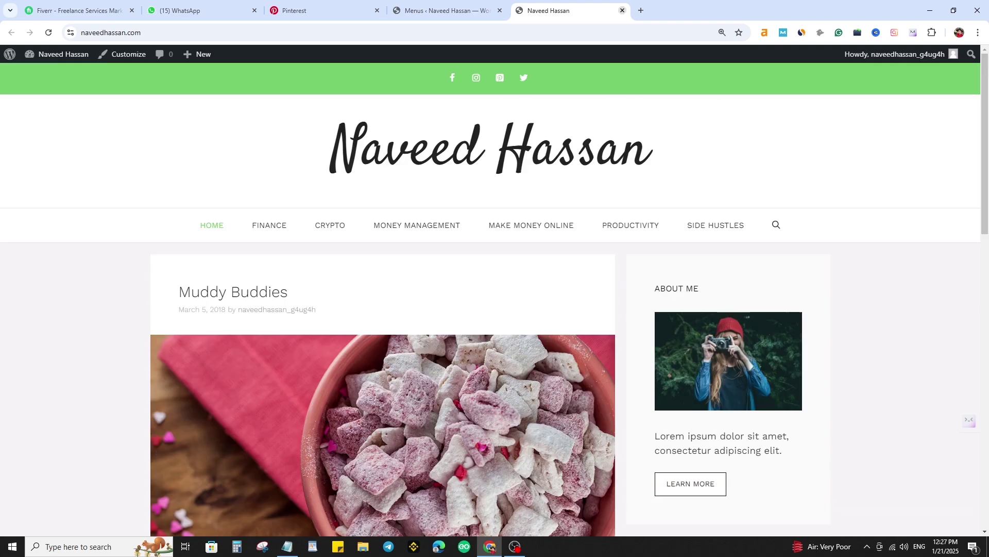
key(ctrl+t)
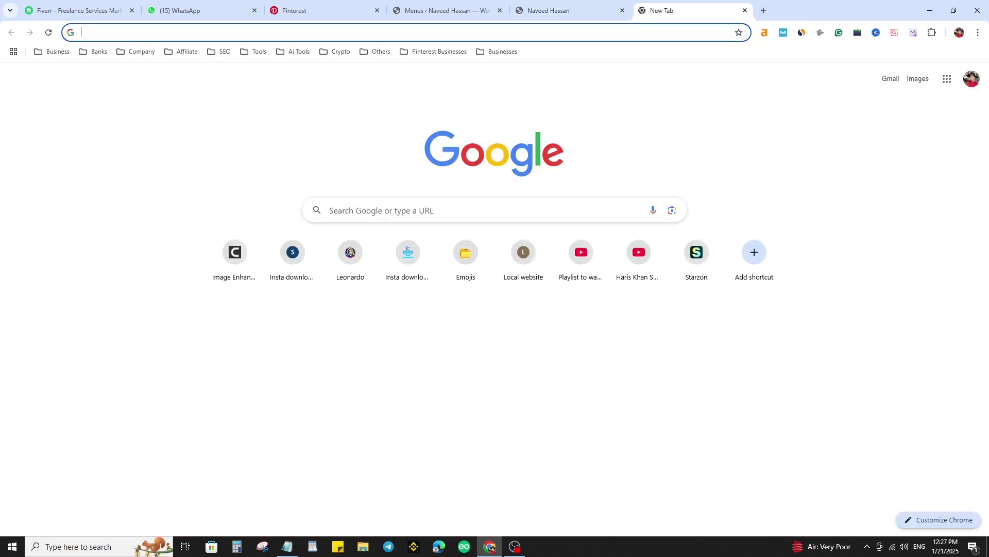
- Search Google Images for 'logo for blog', pick the Cooper Collab logo, then close the tab
text(logo)
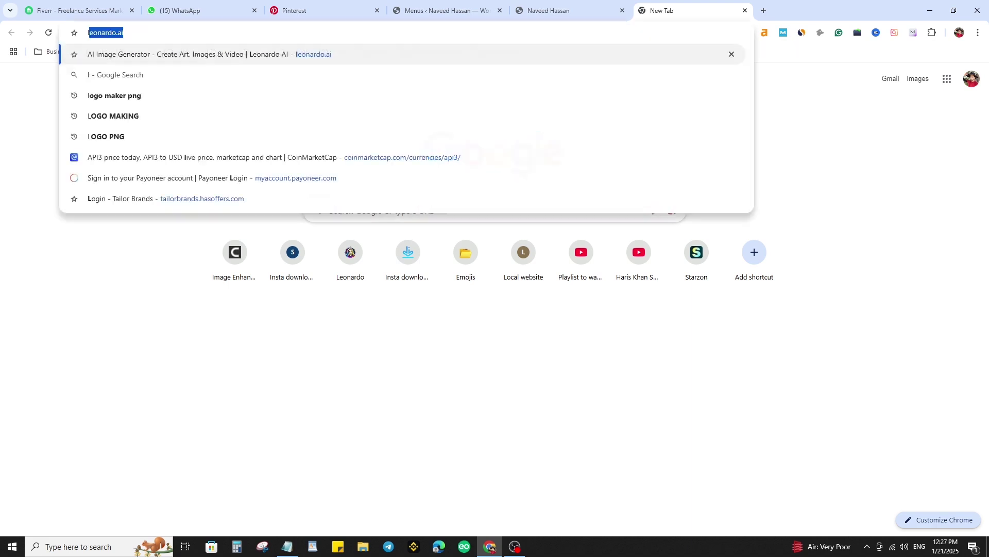
key(Return)
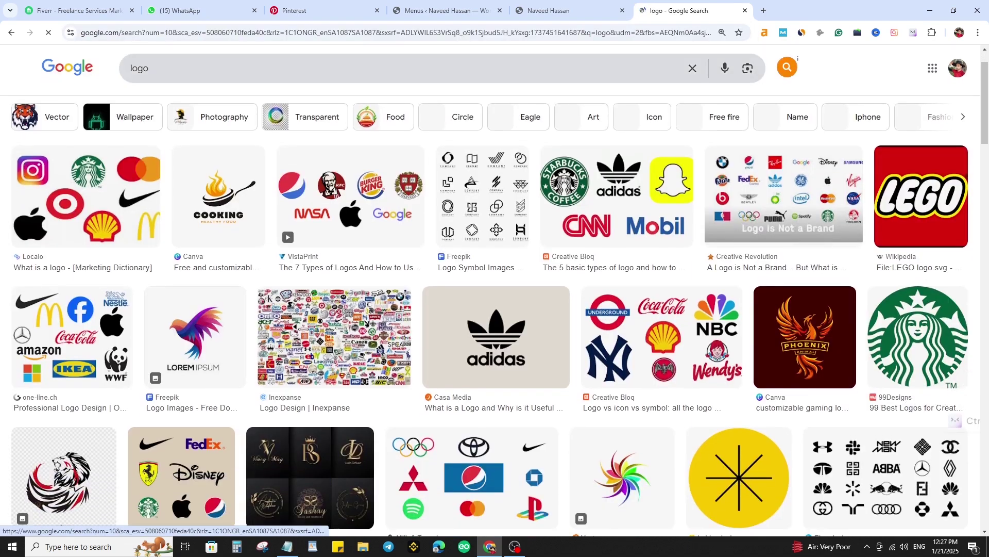
click(154, 74)
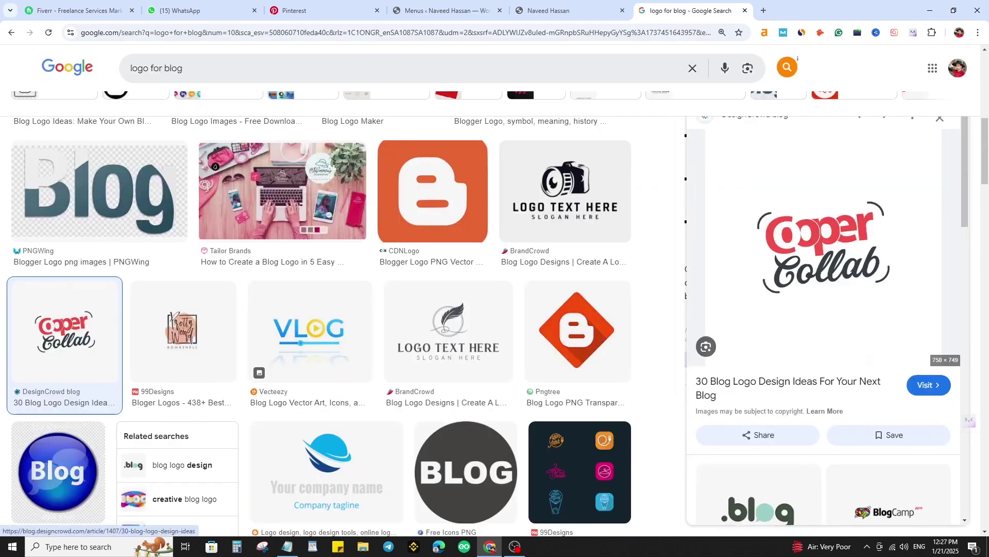
scroll(828, 321, down, 4)
key(ctrl+w)
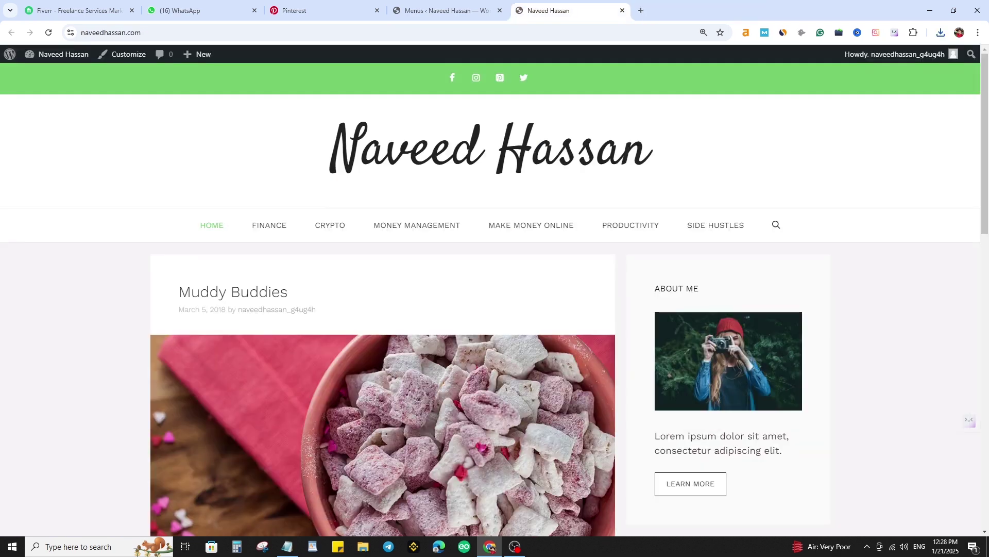
- Upload Red-removebg-preview.png in Customizer Site Identity, crop it, and set it as the site logo
click(123, 54)
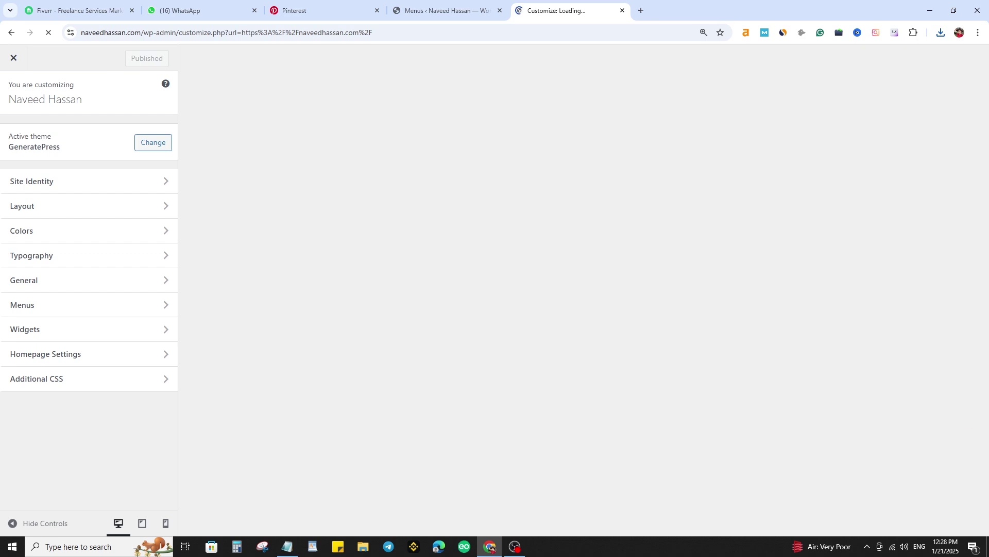
click(77, 181)
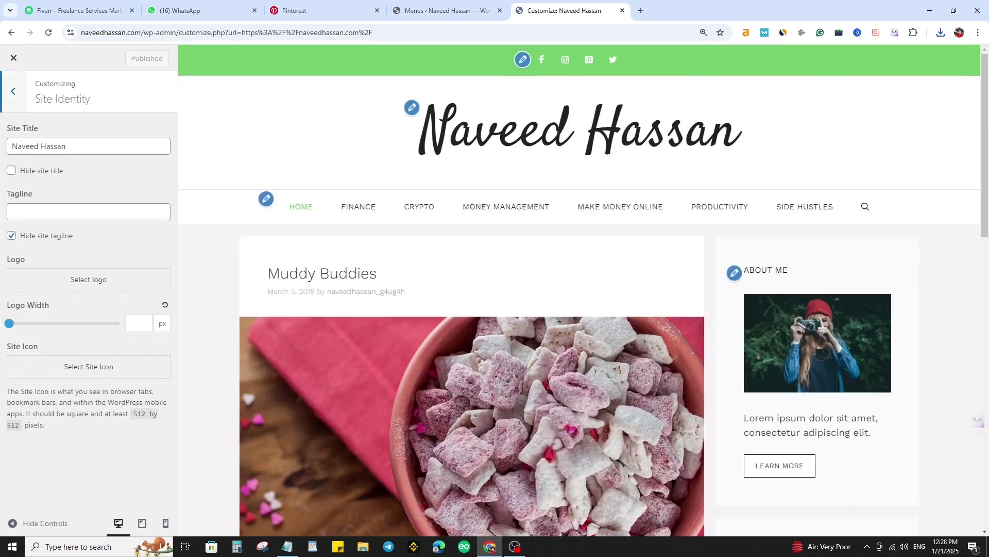
click(89, 278)
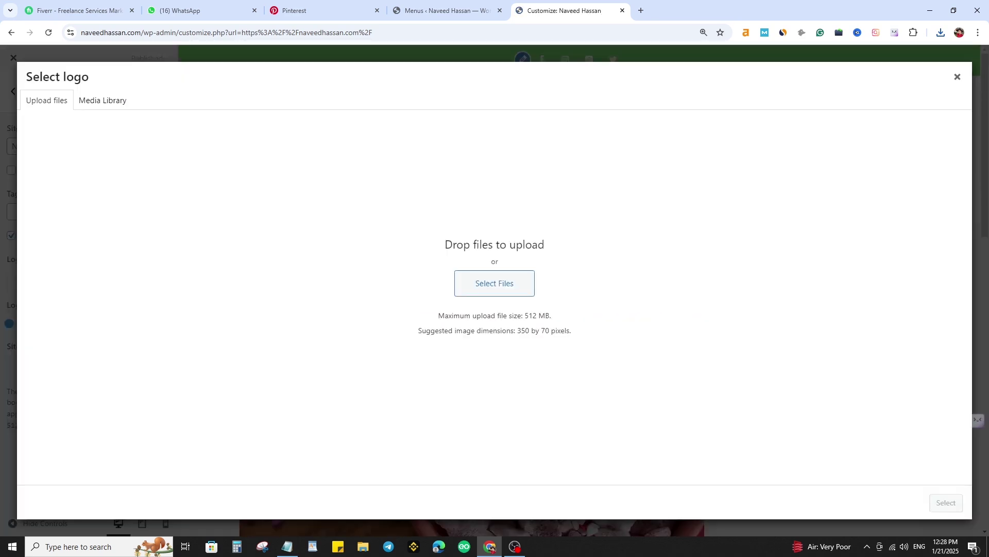
click(494, 283)
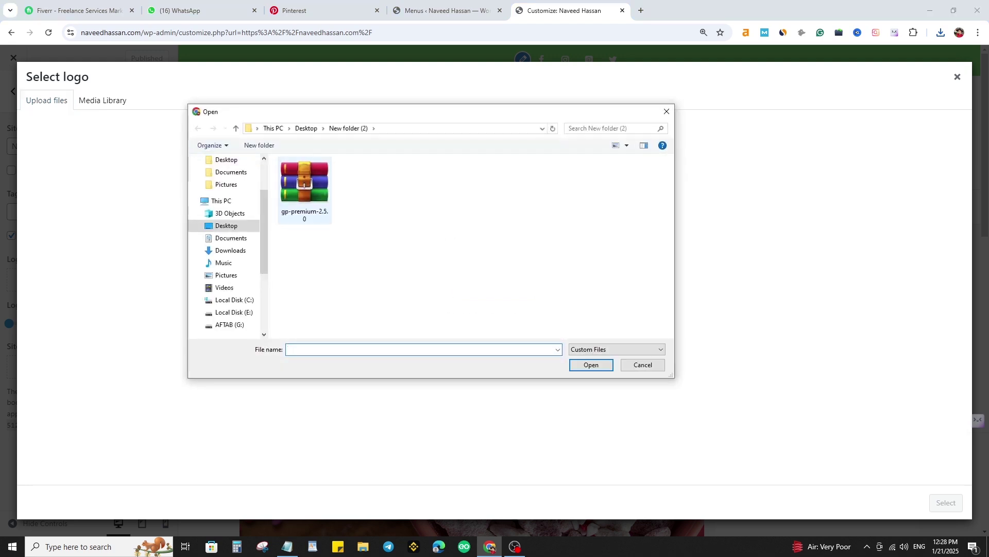
double_click(395, 192)
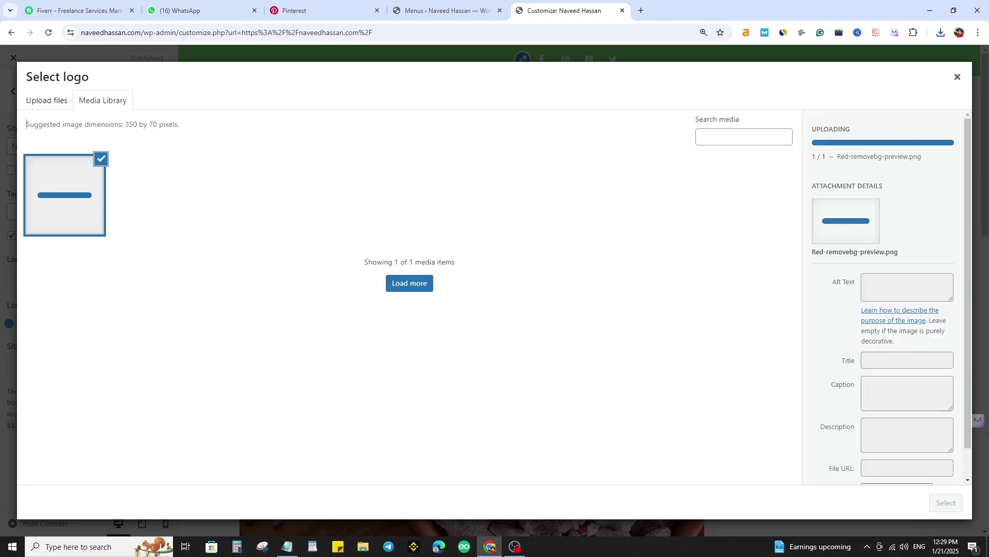
click(946, 502)
drag(494, 182, 495, 269)
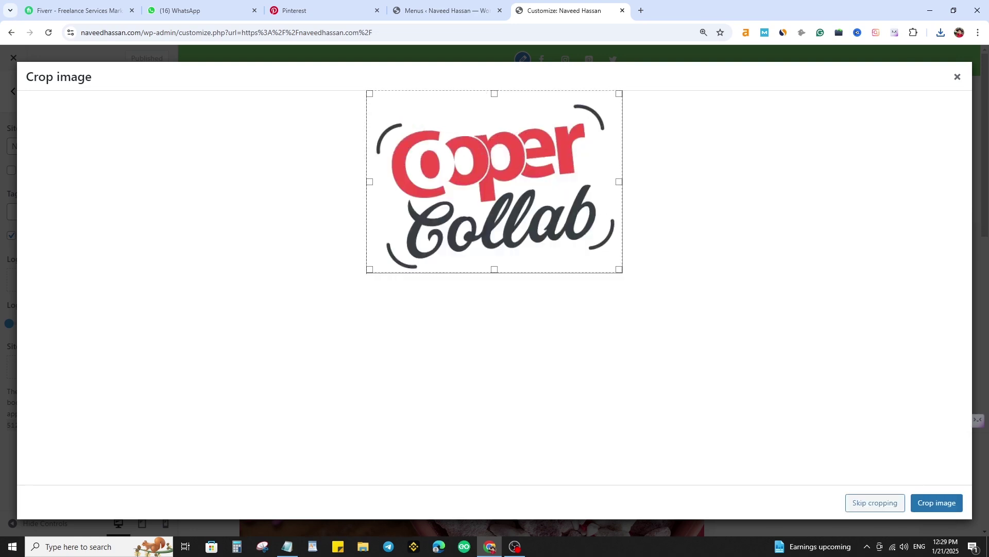
click(937, 502)
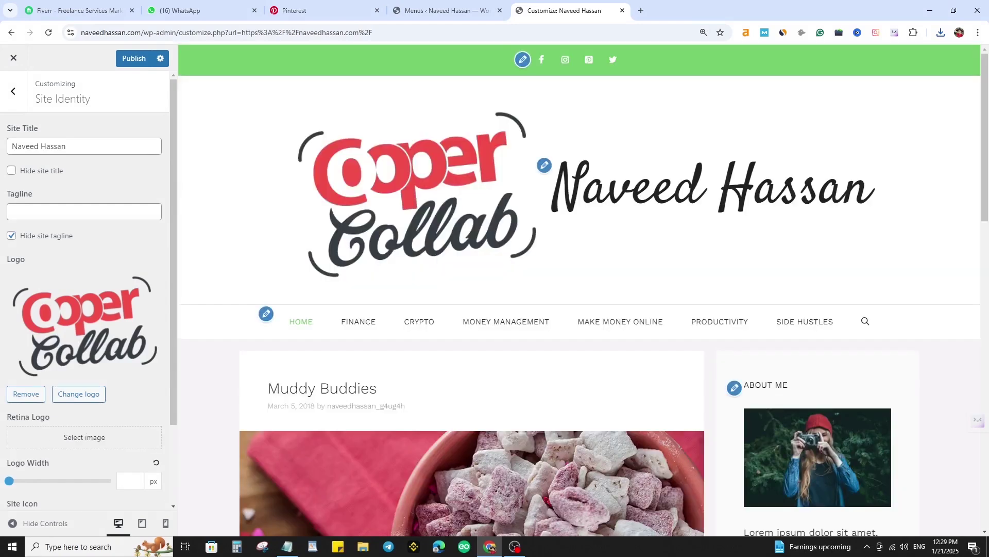
- Hide the site title, set the logo width to 250 px, and publish
scroll(85, 309, down, 2)
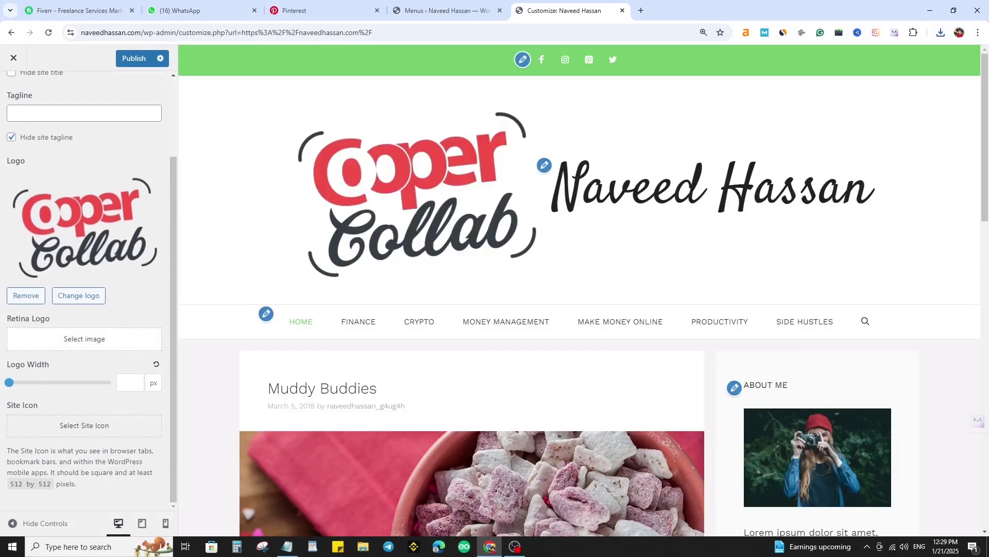
scroll(85, 309, up, 2)
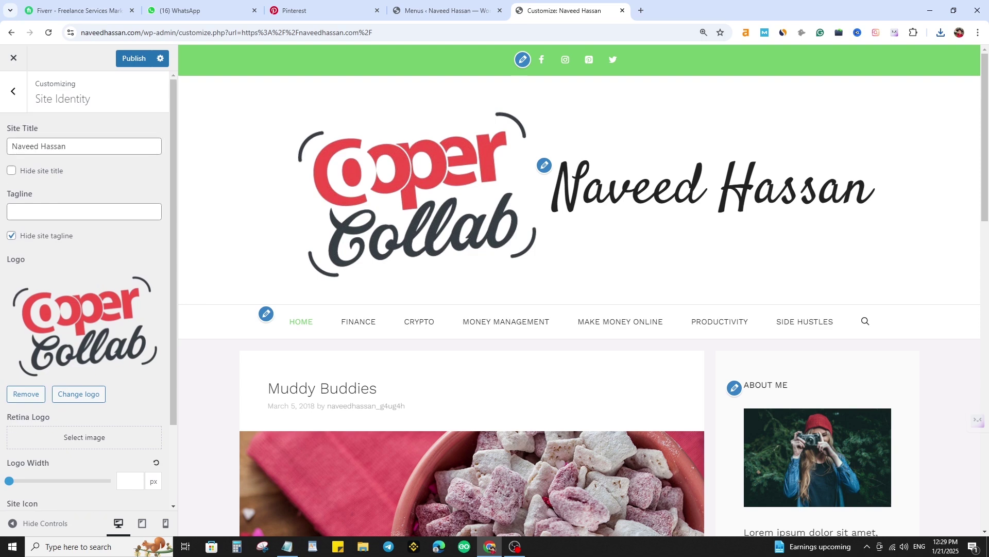
click(12, 170)
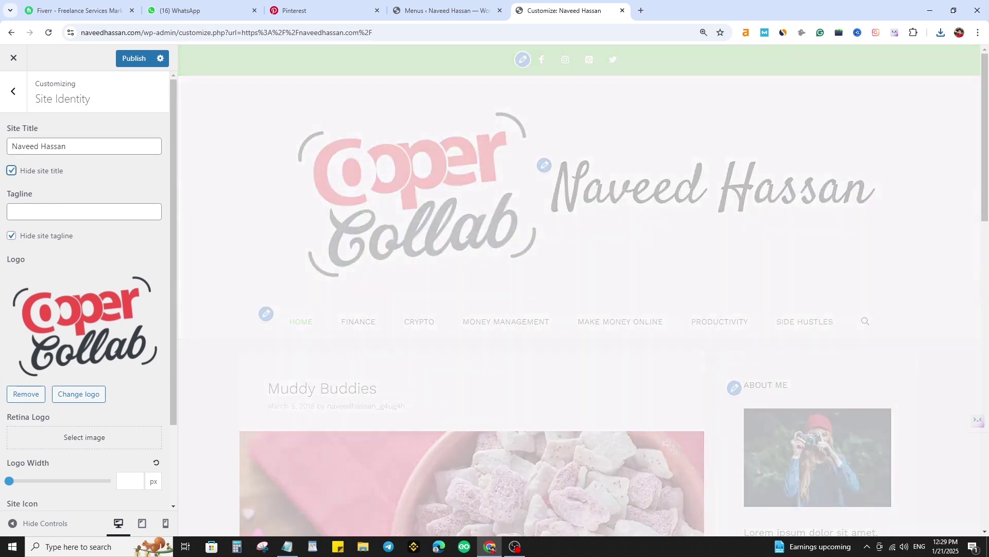
scroll(131, 381, down, 2)
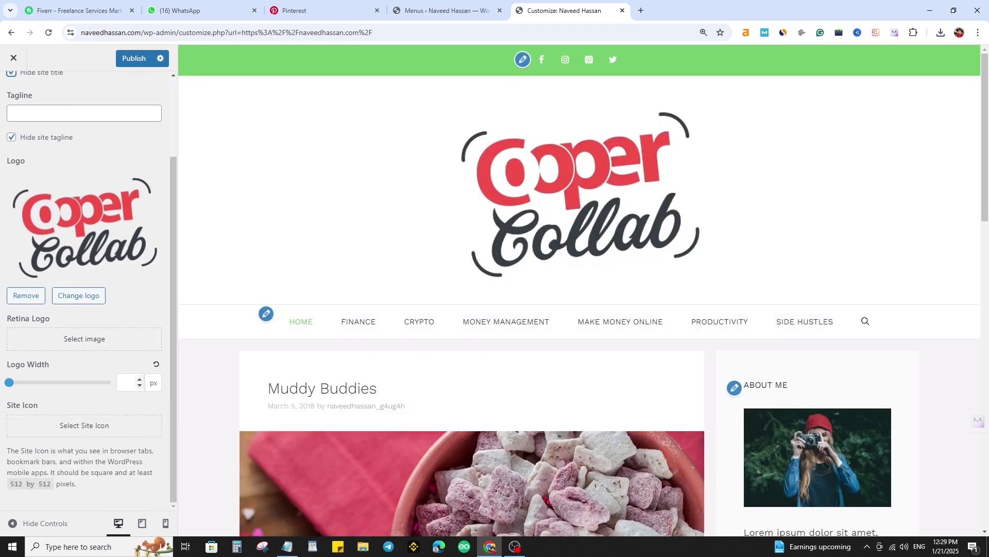
text(230)
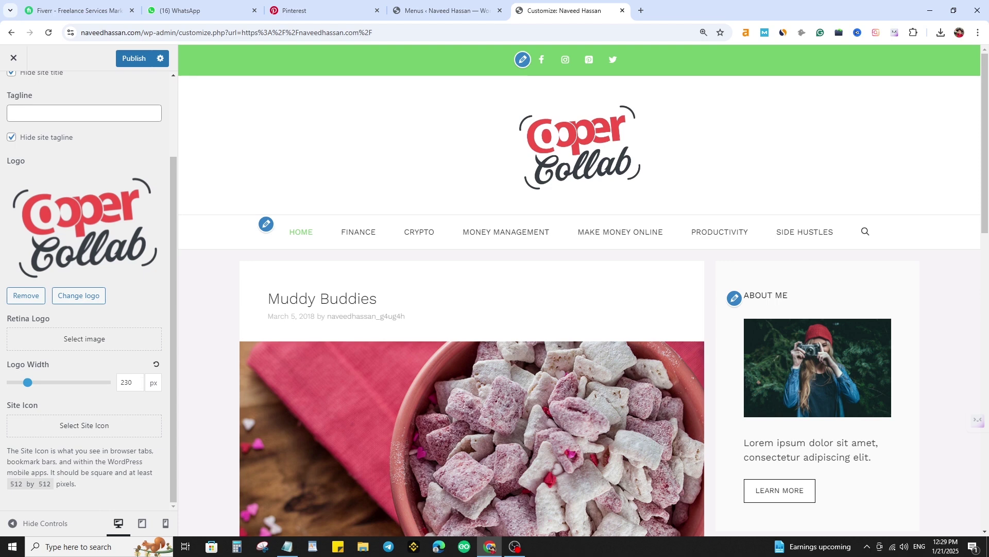
click(139, 379)
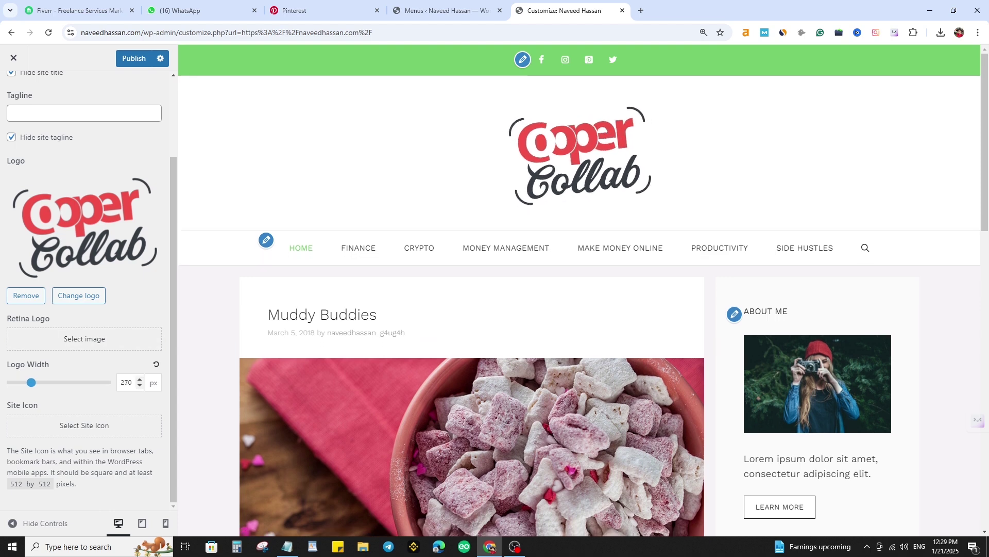
key(Down)
key(Down)
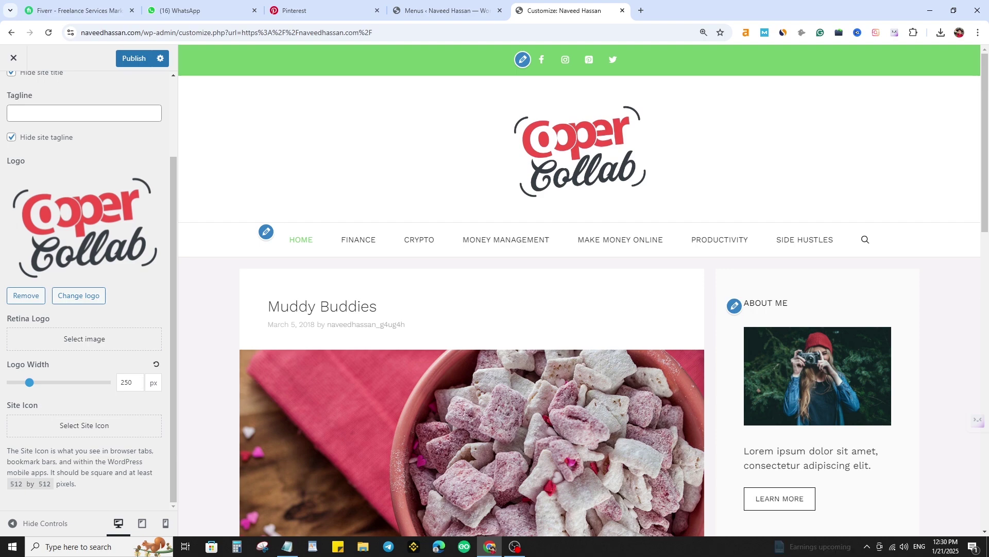
click(134, 58)
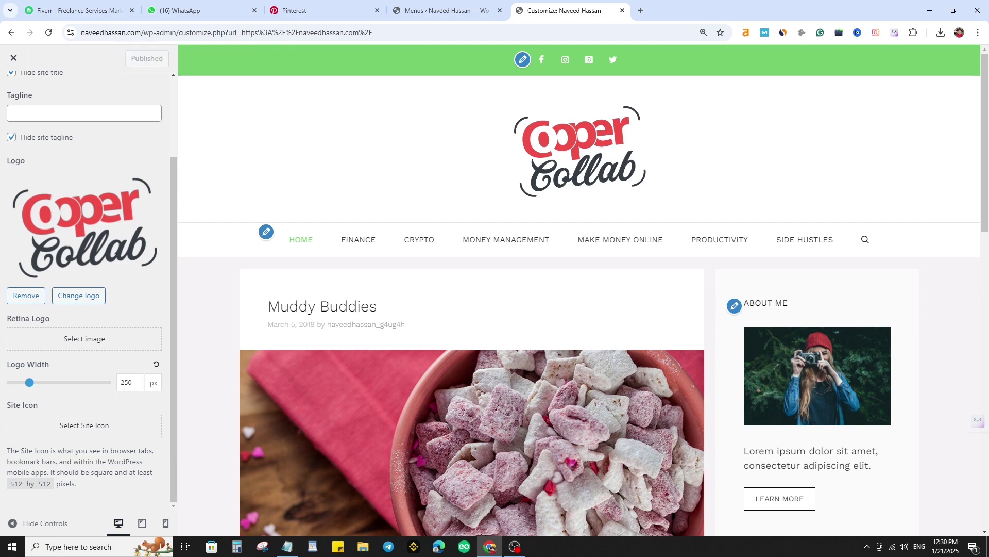
- Close the Customizer and go to Plugins > Add New Plugin
scroll(516, 310, down, 5)
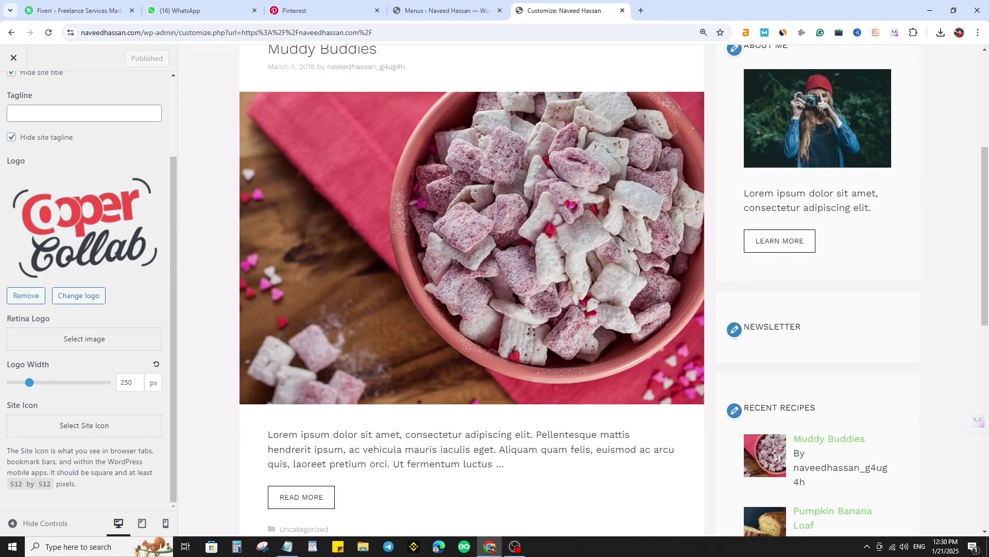
scroll(506, 242, up, 5)
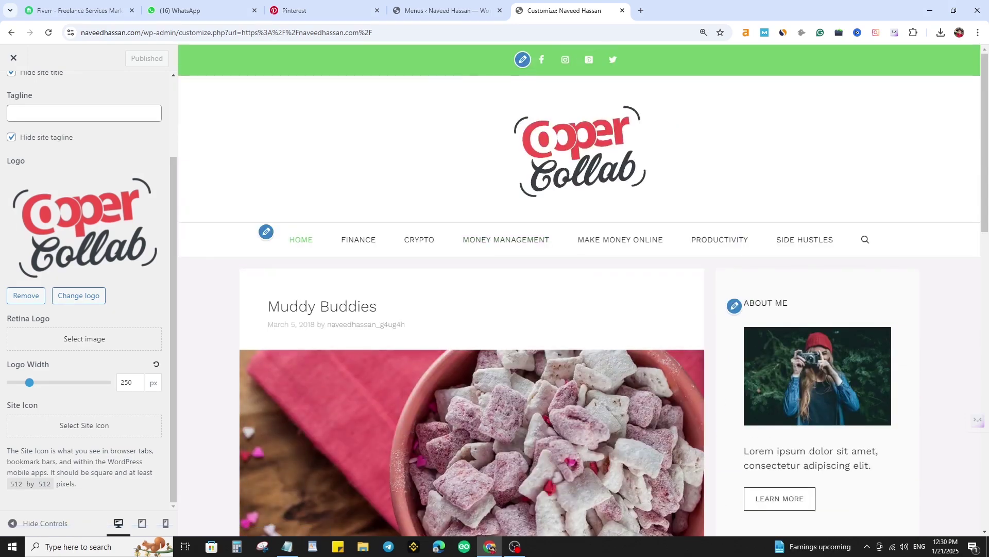
scroll(506, 239, down, 5)
scroll(506, 239, down, 12)
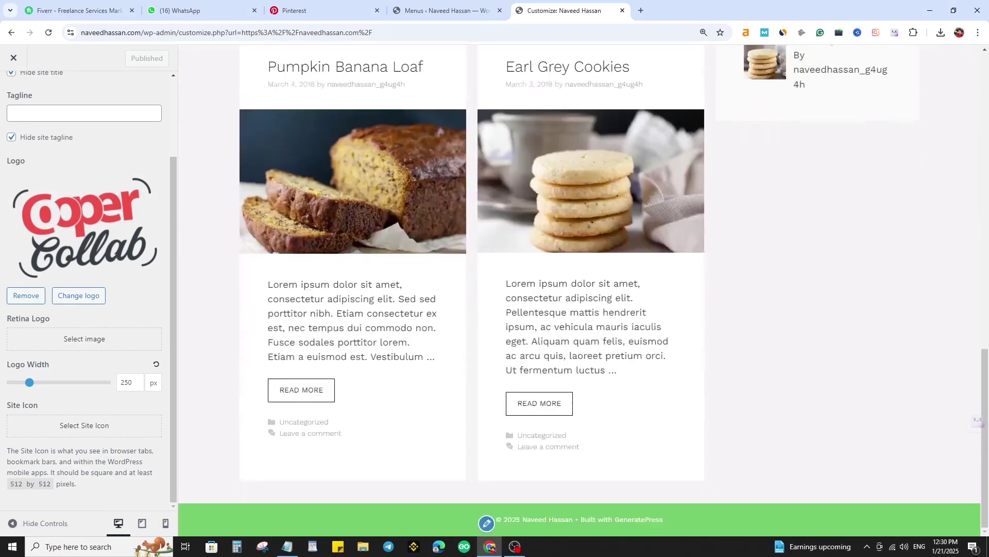
scroll(506, 240, up, 15)
click(14, 58)
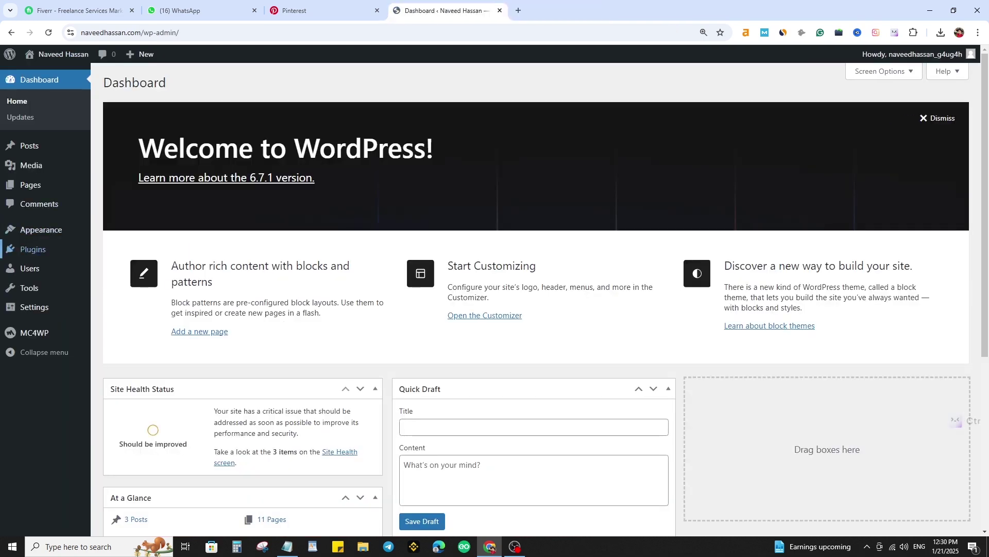
mouse_move(33, 249)
click(127, 267)
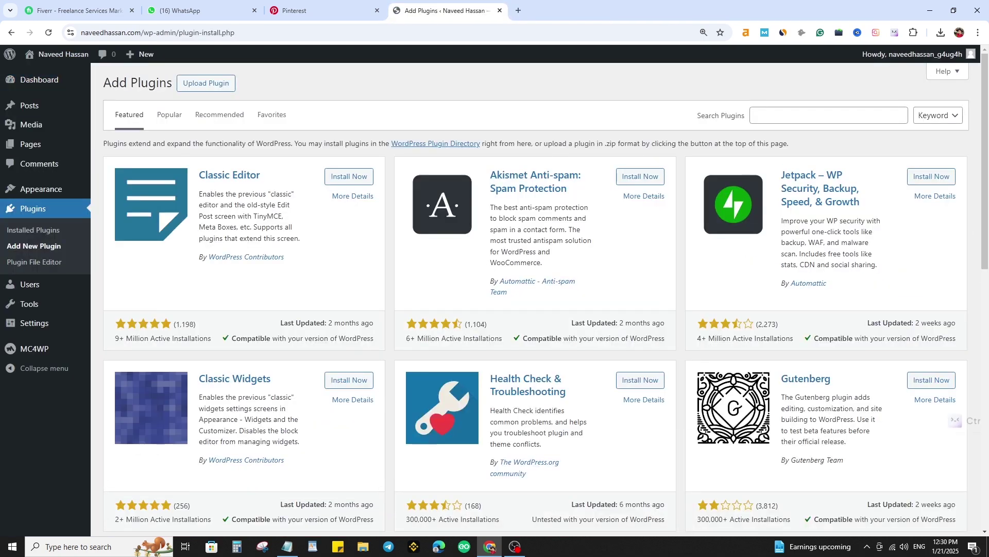
- Install Contact Form 7 and Rank Math SEO from the plugin directory, then activate Rank Math SEO
click(829, 116)
text(contact)
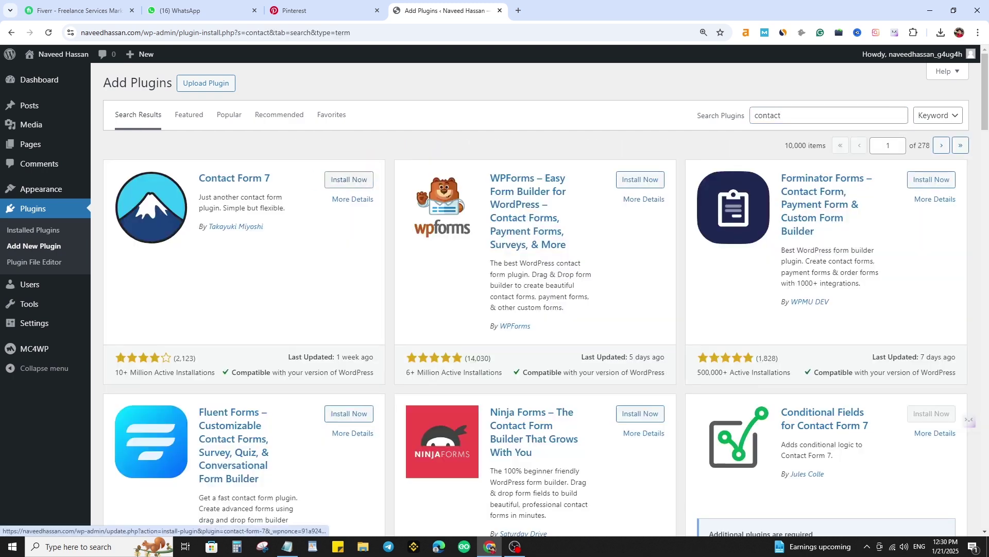
click(343, 179)
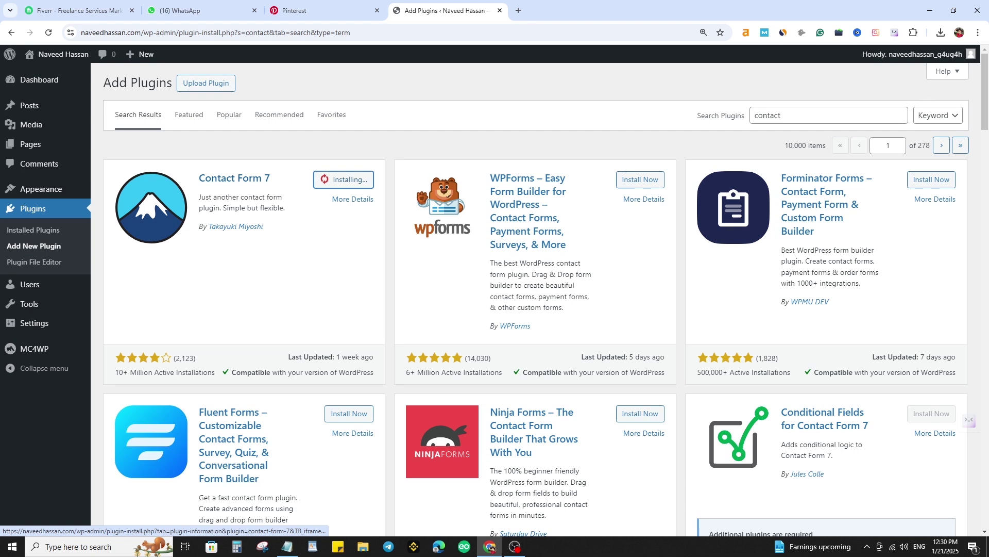
double_click(767, 116)
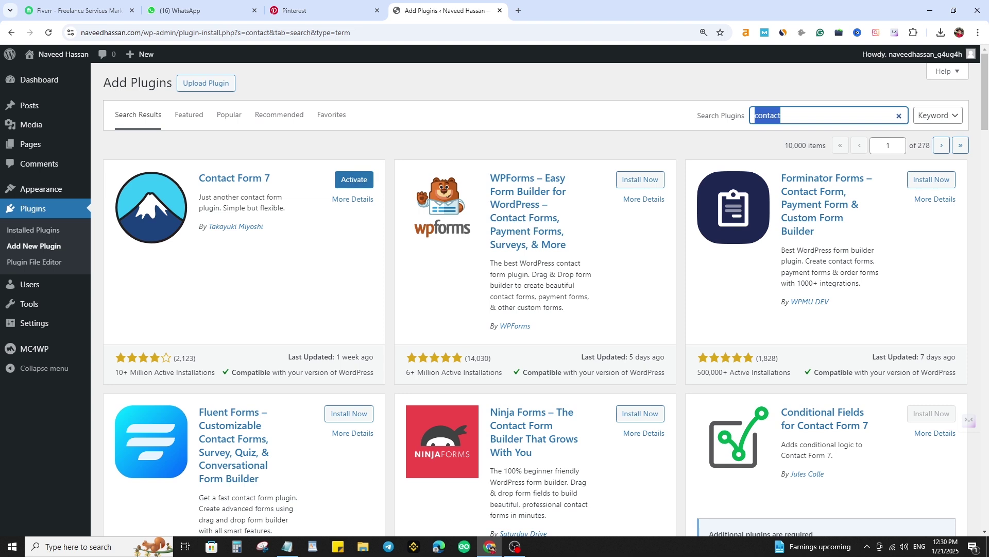
text(rankmath)
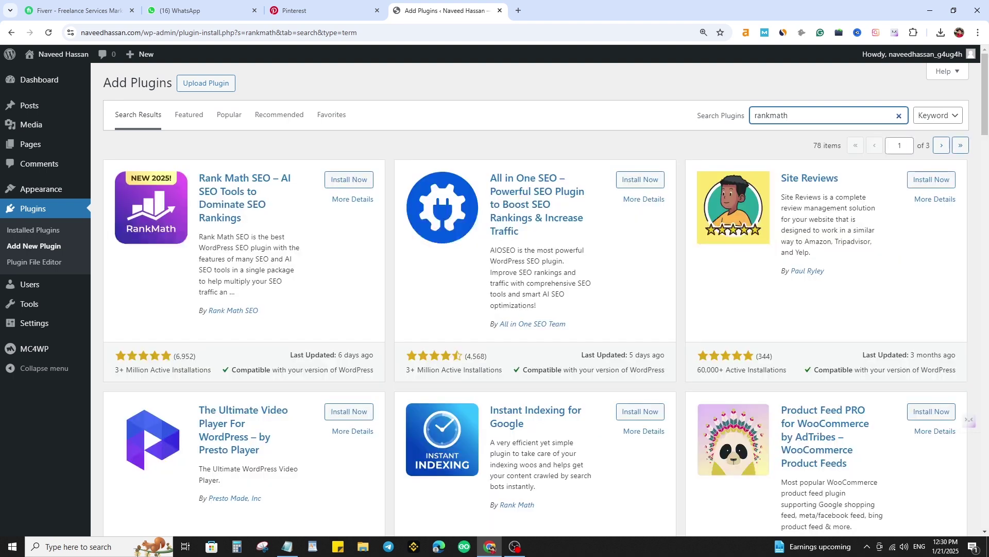
click(349, 180)
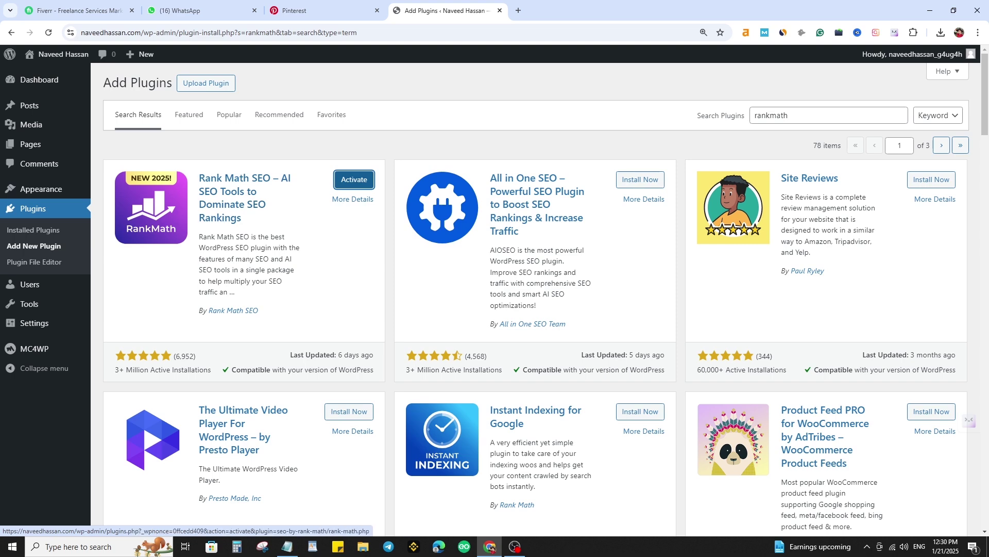
click(354, 179)
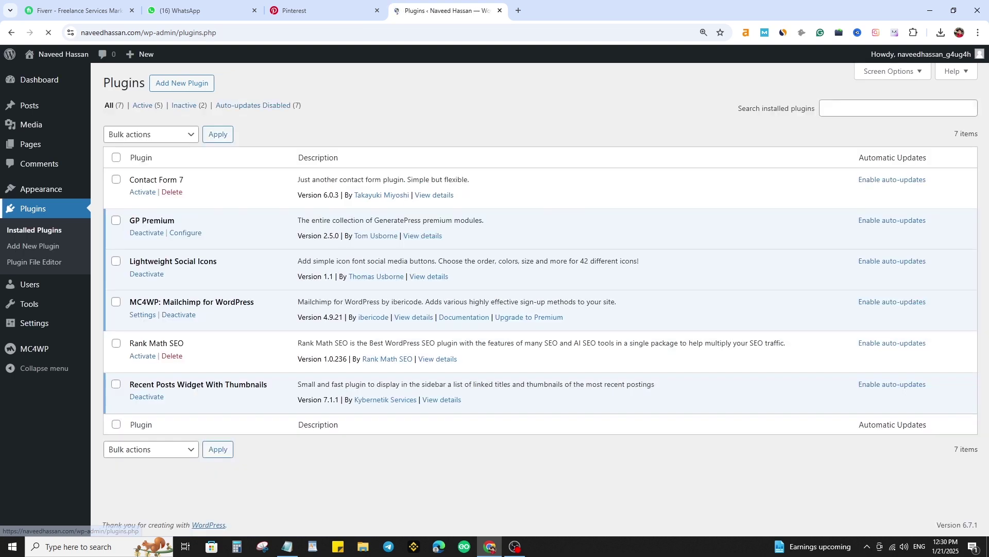
- Activate Contact Form 7, select the Contact form 1 shortcode, then open Pages > All Pages
click(142, 192)
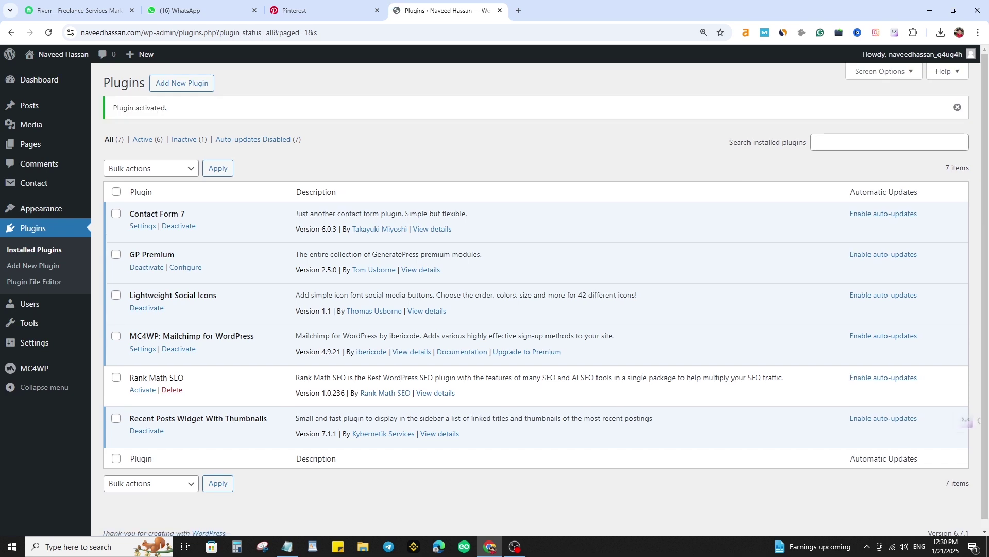
click(32, 182)
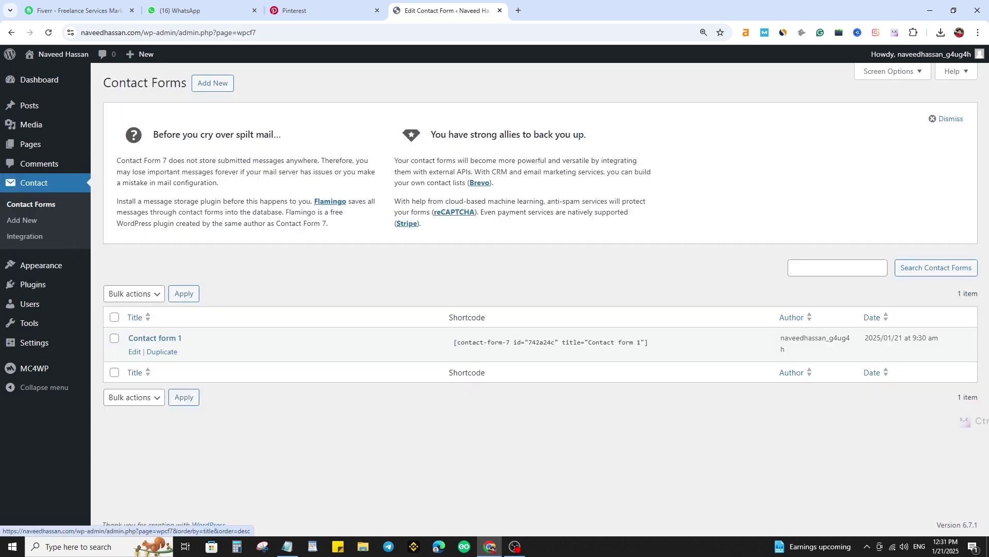
click(550, 342)
key(ctrl+c)
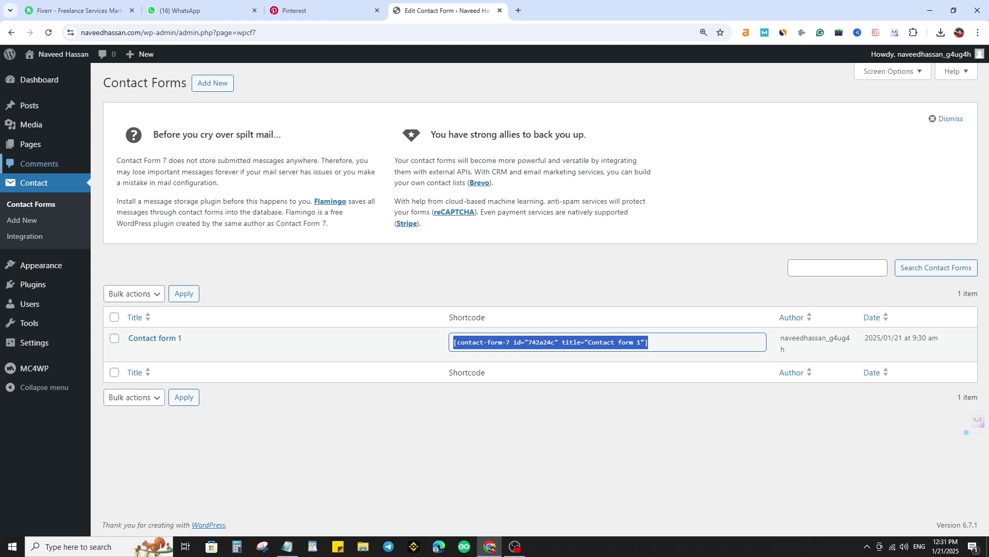
click(30, 144)
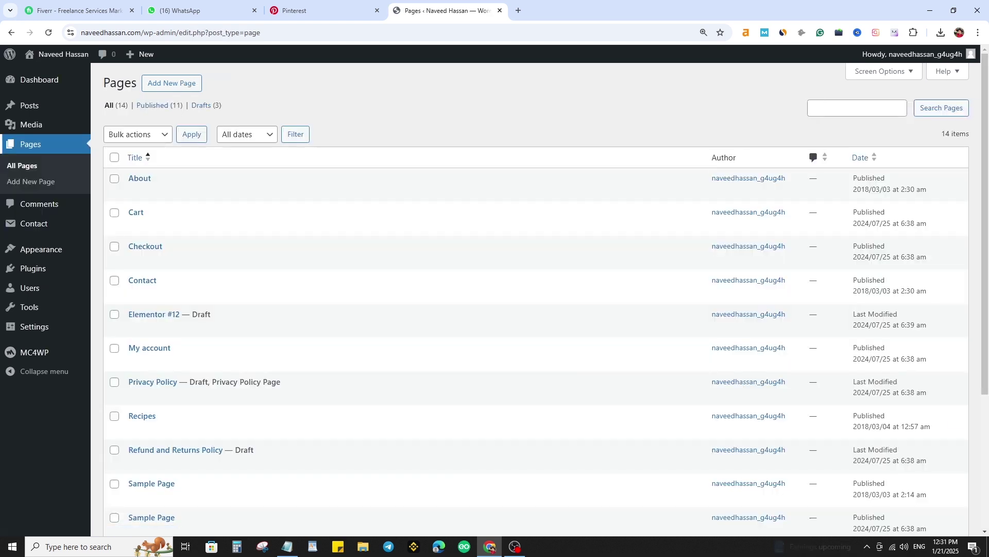
- Tick Cart, Checkout, Elementor #12, My account, Recipes, Refund and Returns Policy, both Sample Pages, Shop, Typography and Wishlist
scroll(115, 178, down, 1)
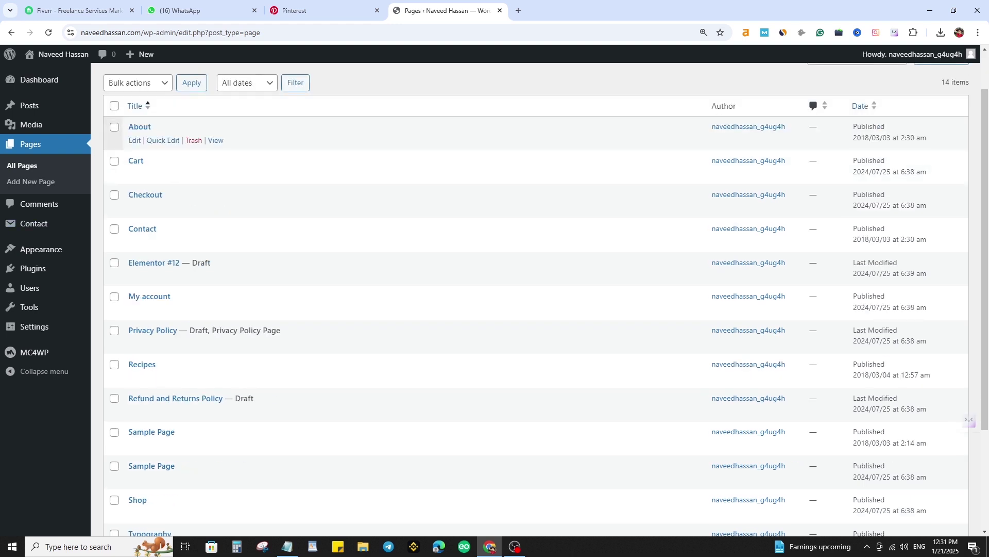
scroll(115, 127, up, 1)
click(115, 212)
click(115, 246)
scroll(115, 280, down, 2)
click(114, 210)
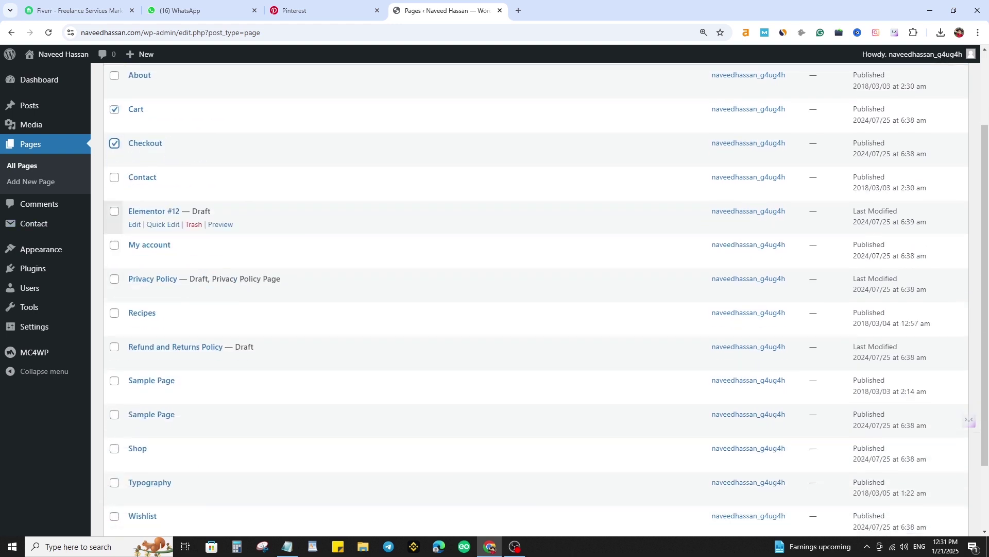
click(115, 244)
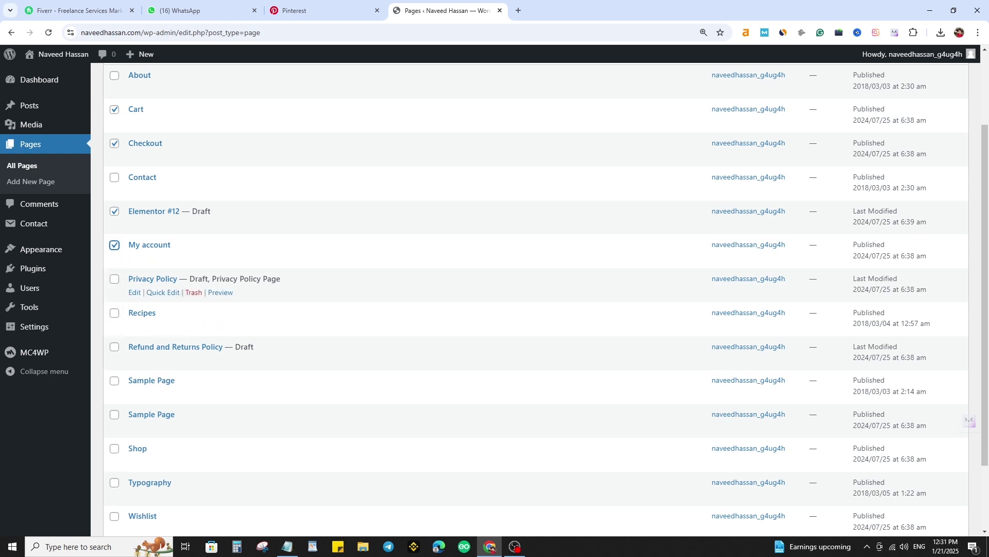
click(114, 313)
click(115, 347)
scroll(114, 356, down, 2)
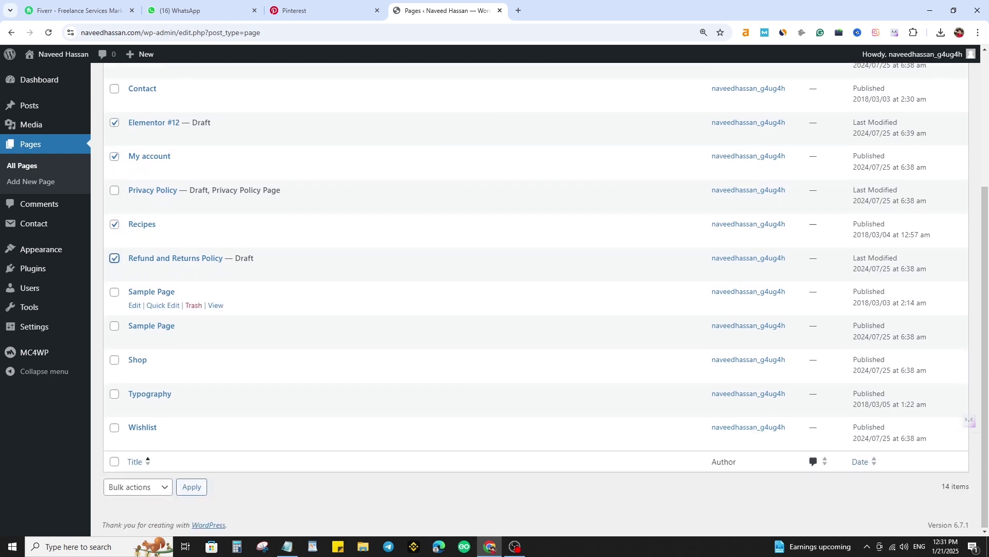
click(114, 292)
click(115, 325)
click(114, 360)
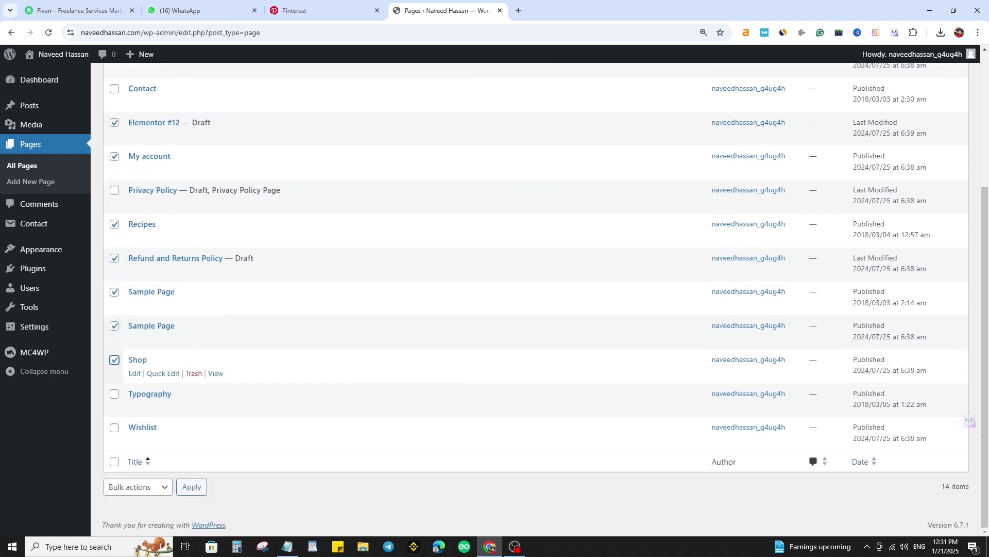
click(114, 394)
click(115, 428)
- Move all the ticked pages to the Trash with the Move to Trash bulk action
click(138, 487)
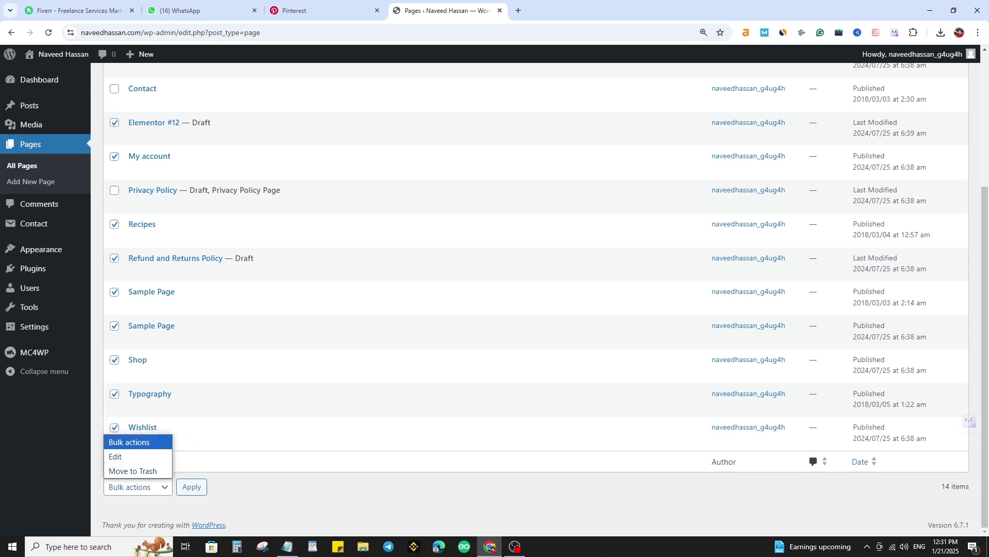
click(132, 470)
click(191, 487)
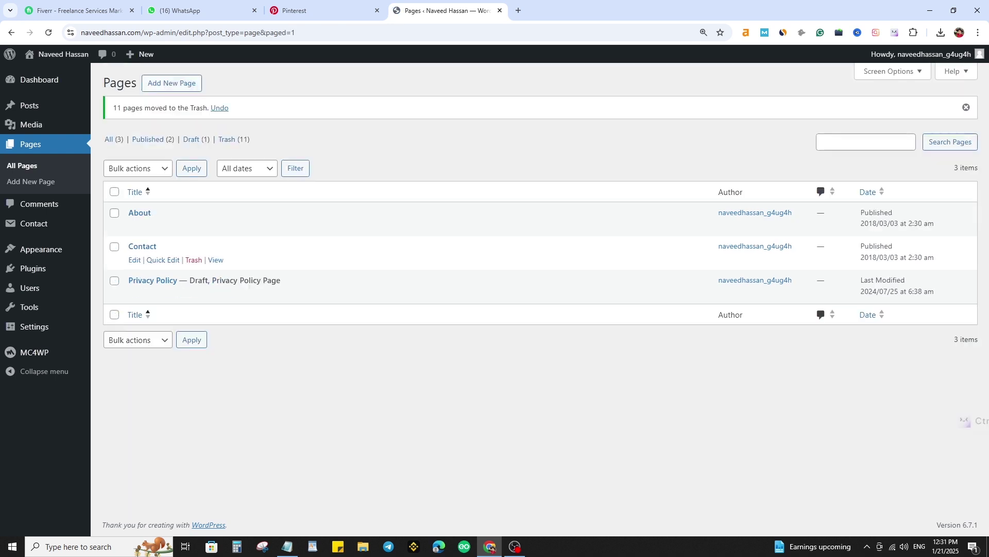
- Replace the Contact page's placeholder paragraph with the Contact form 1 shortcode, save, and view it live
click(142, 247)
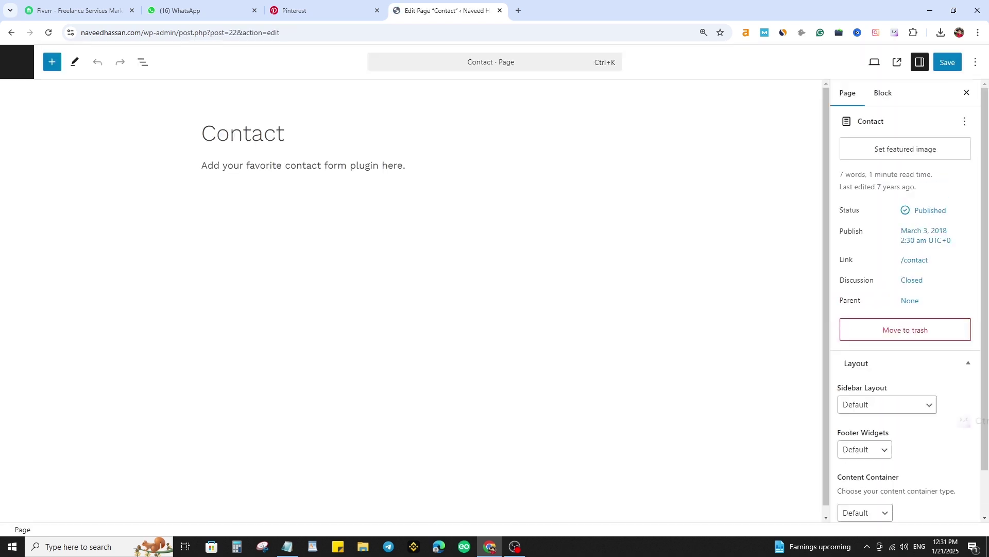
click(283, 165)
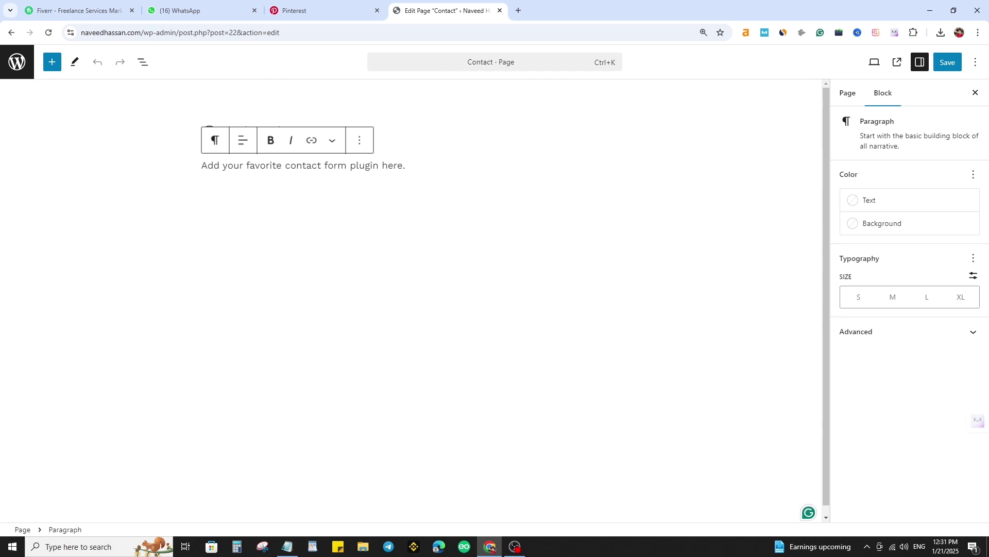
key(ctrl+a)
key(ctrl+v)
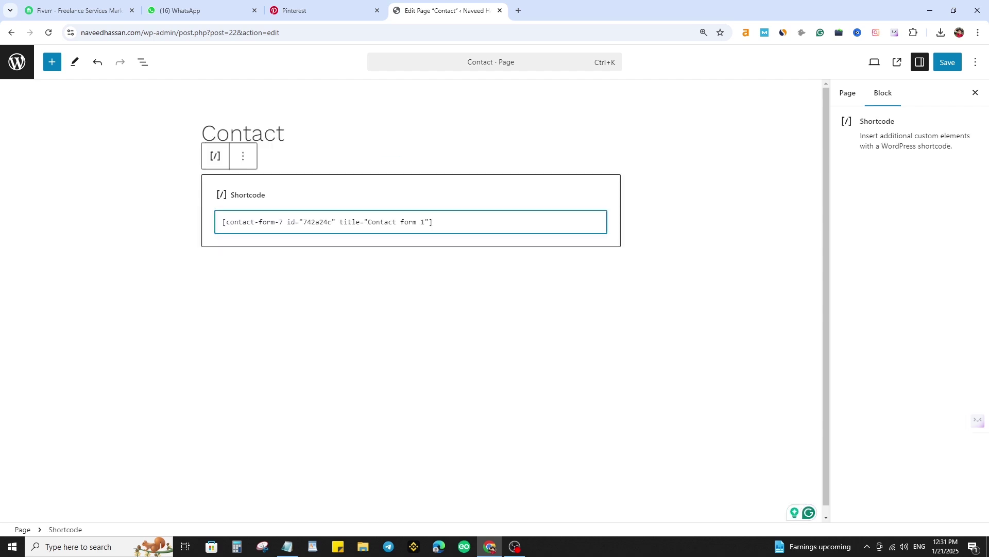
key(Escape)
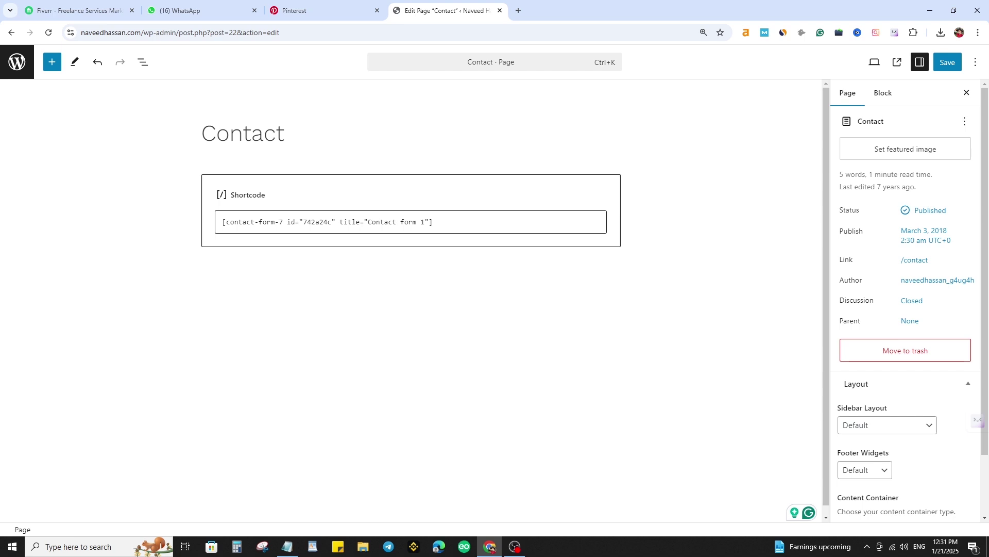
key(ctrl+s)
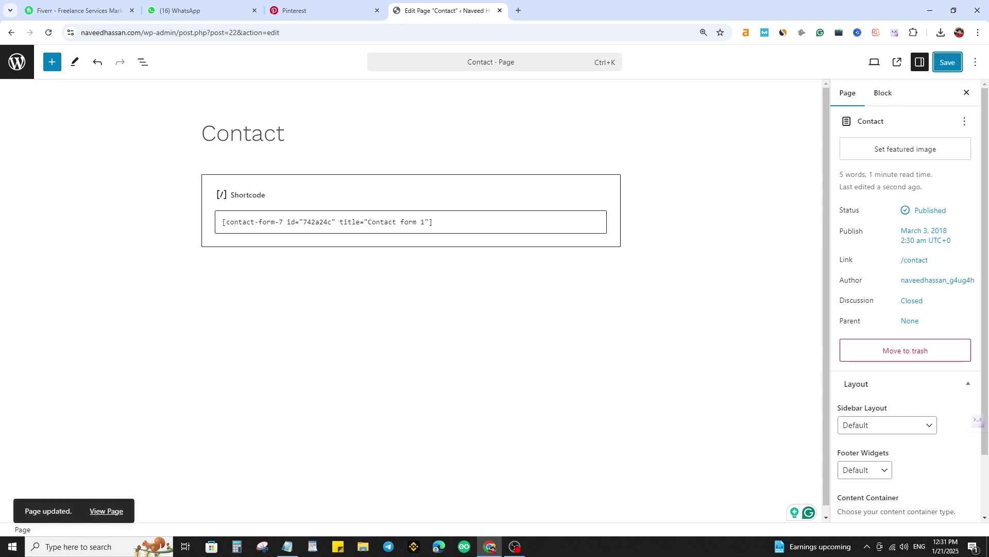
click(106, 511)
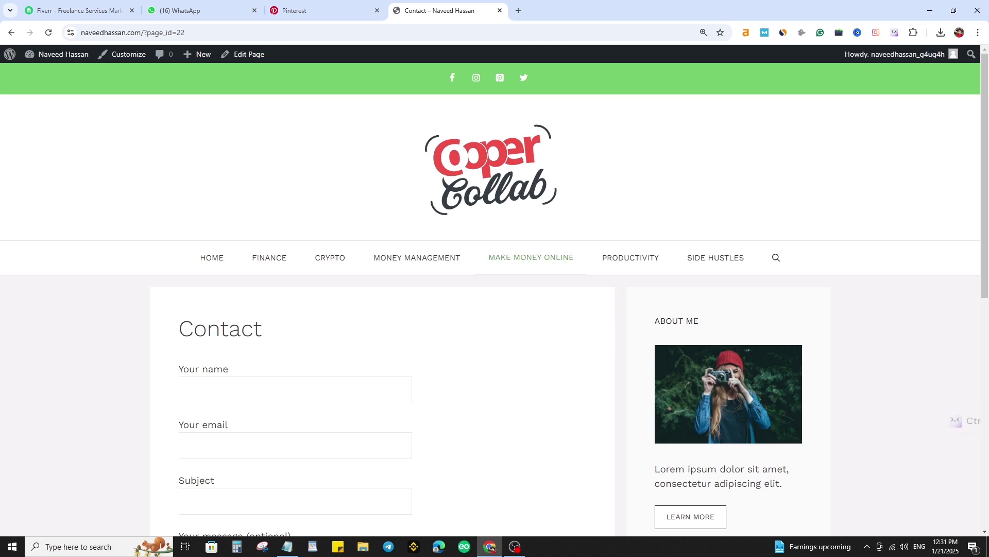
- Look over the live Contact form, then return to the admin and open Pages > All Pages
scroll(495, 309, down, 4)
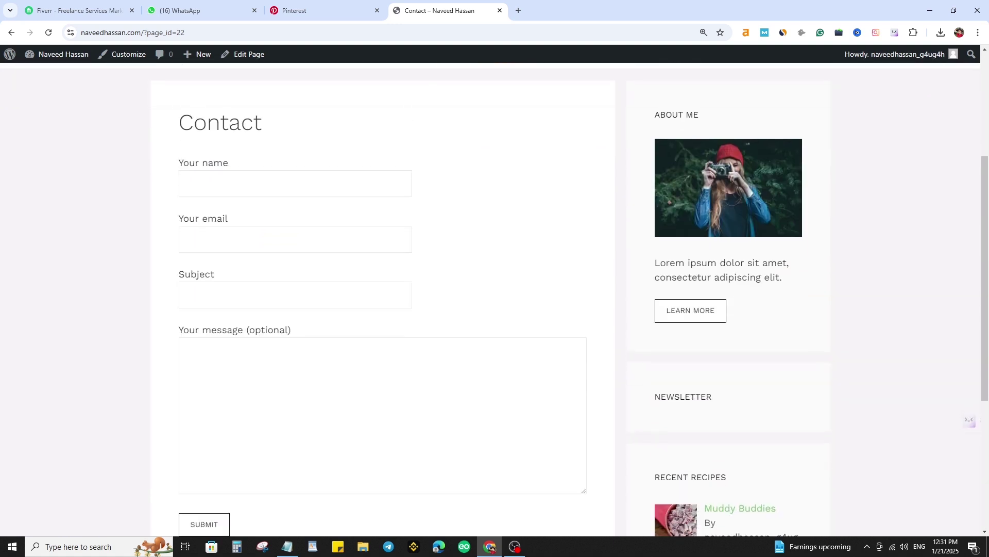
scroll(494, 299, down, 2)
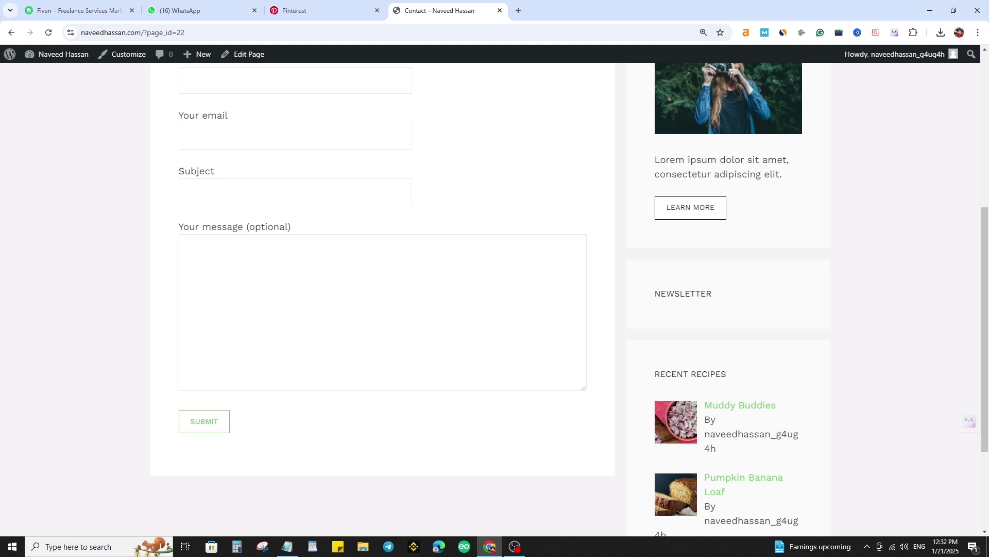
scroll(206, 417, up, 6)
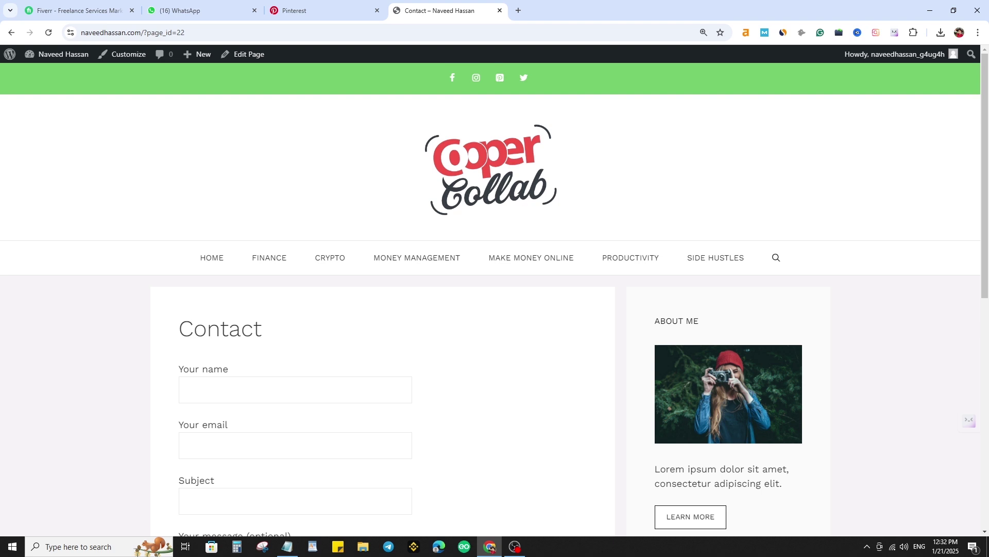
click(62, 54)
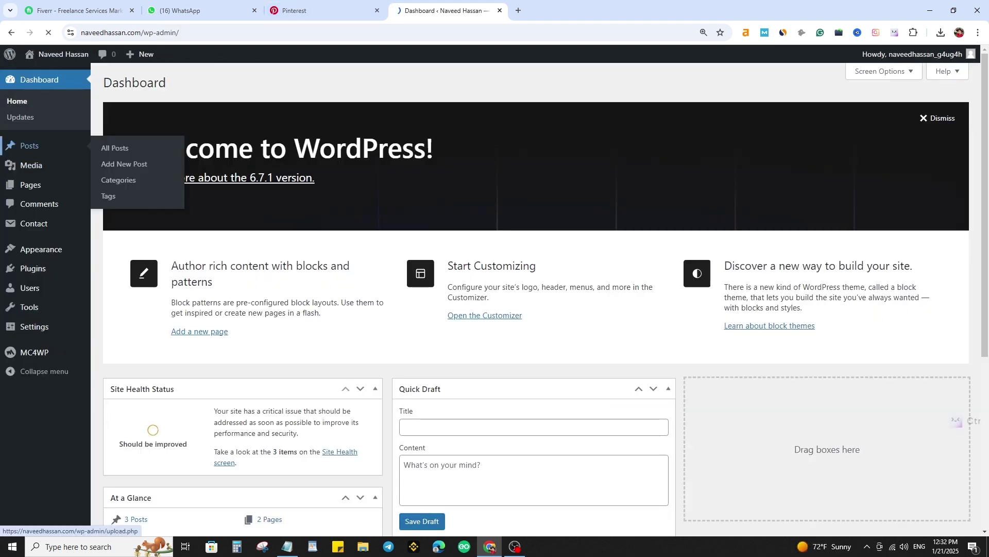
mouse_move(30, 184)
click(116, 186)
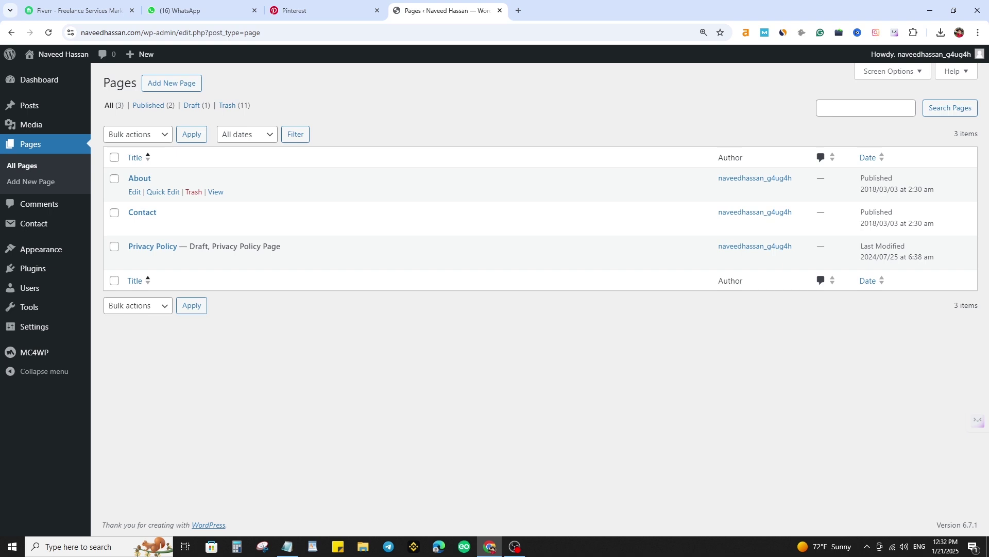
- Create and publish a new empty page titled 'Disclaimer'
click(171, 83)
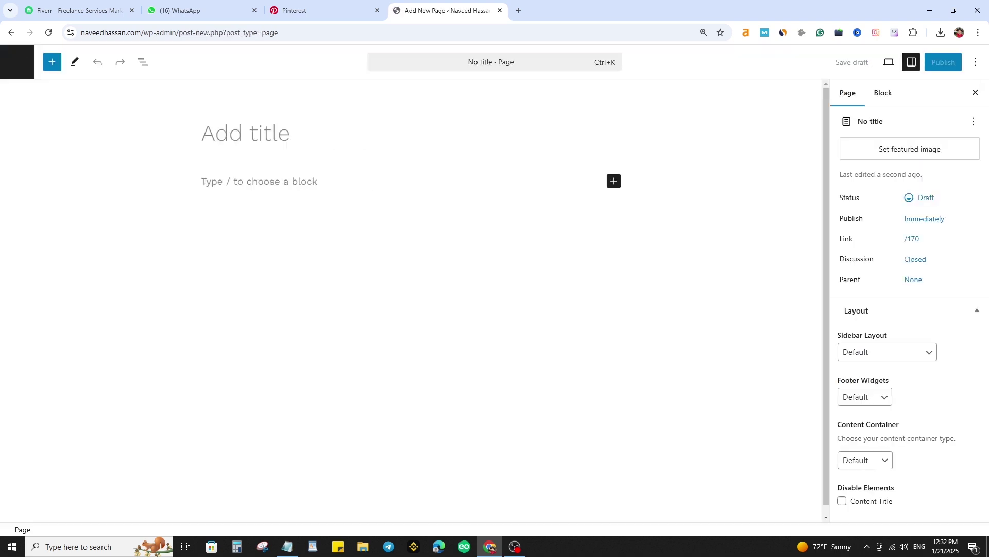
text(Disclaimer)
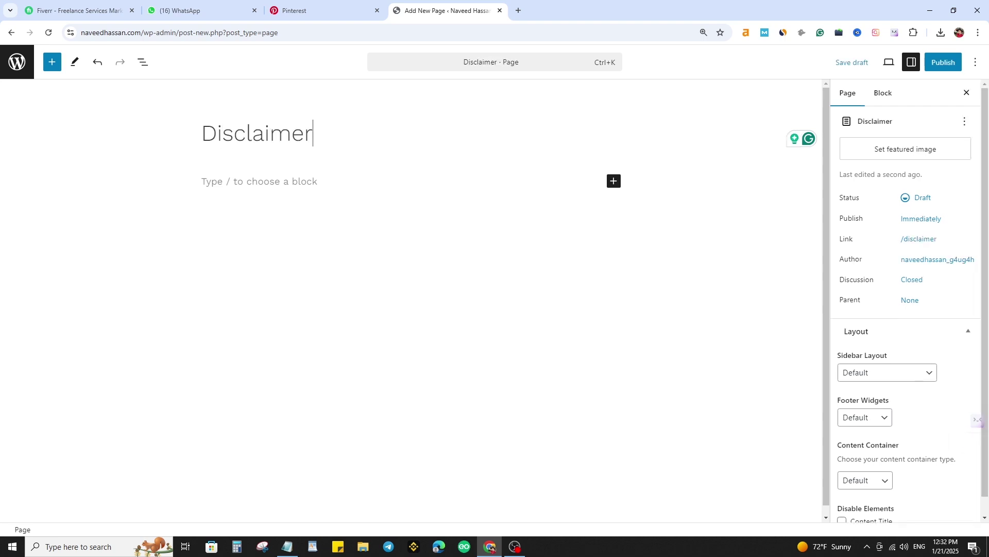
click(944, 62)
click(939, 62)
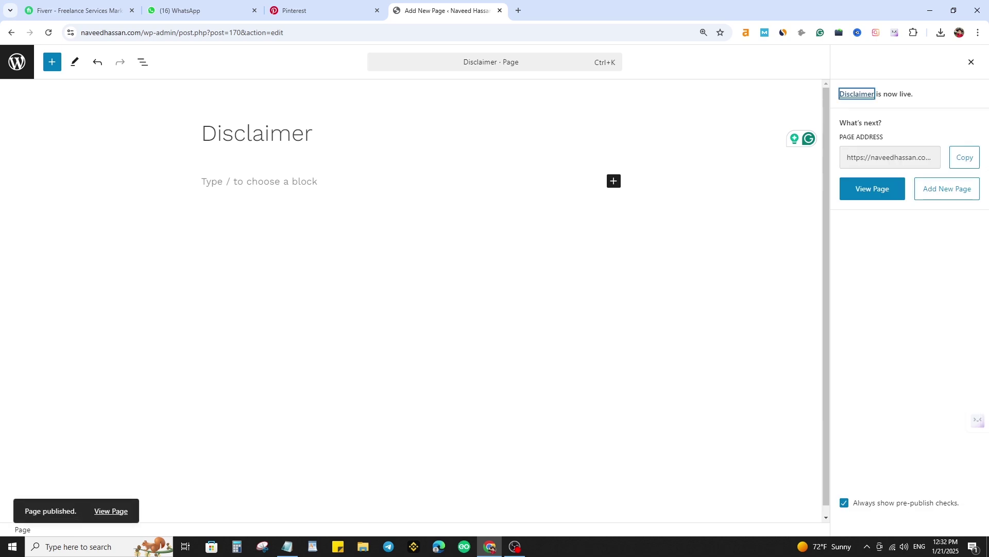
- View the live Disclaimer page, then return to the admin Dashboard
click(872, 188)
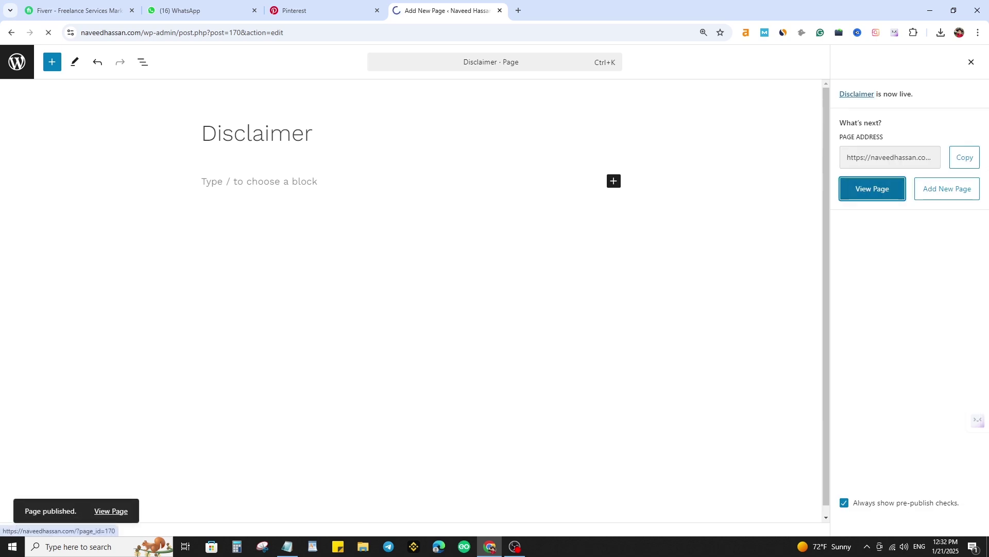
scroll(495, 309, down, 5)
scroll(494, 309, up, 5)
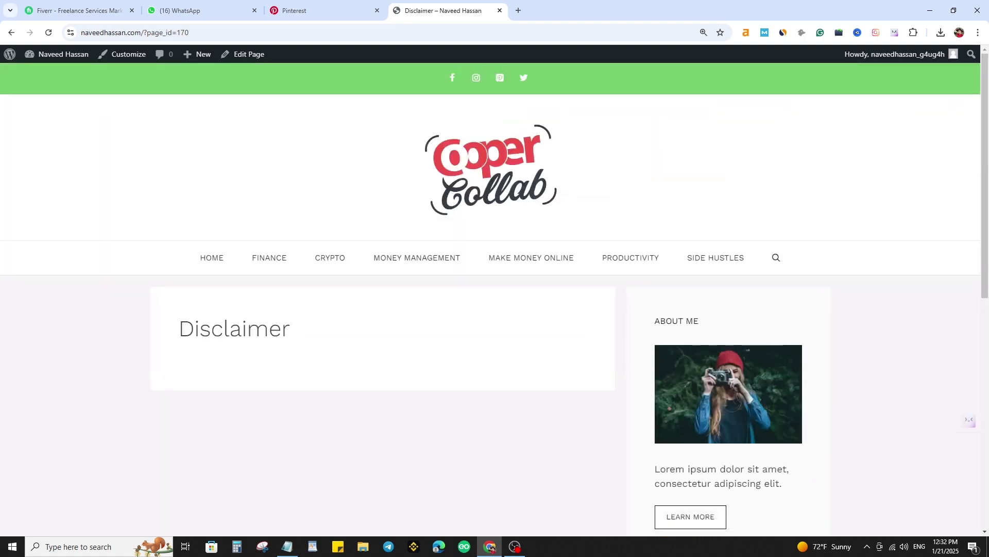
click(57, 54)
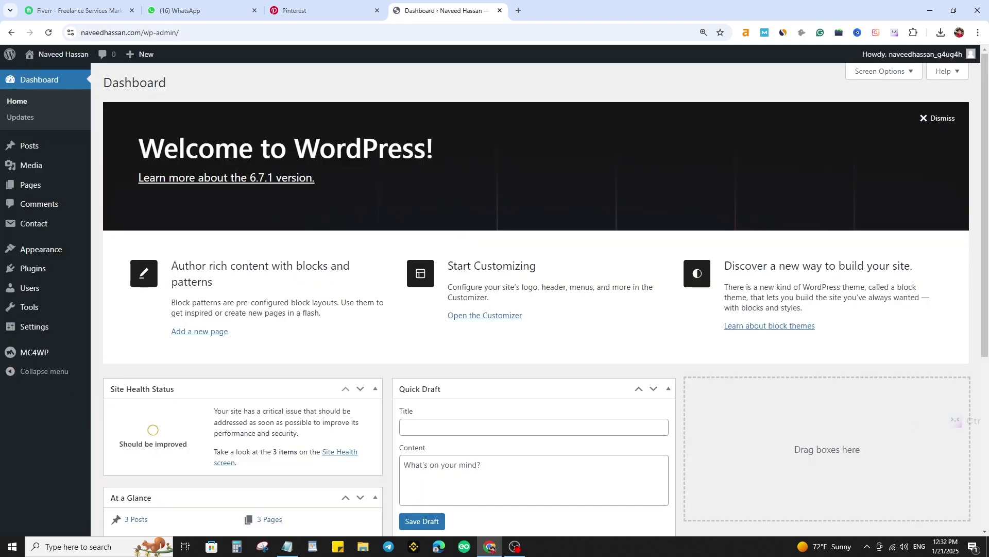
mouse_move(30, 184)
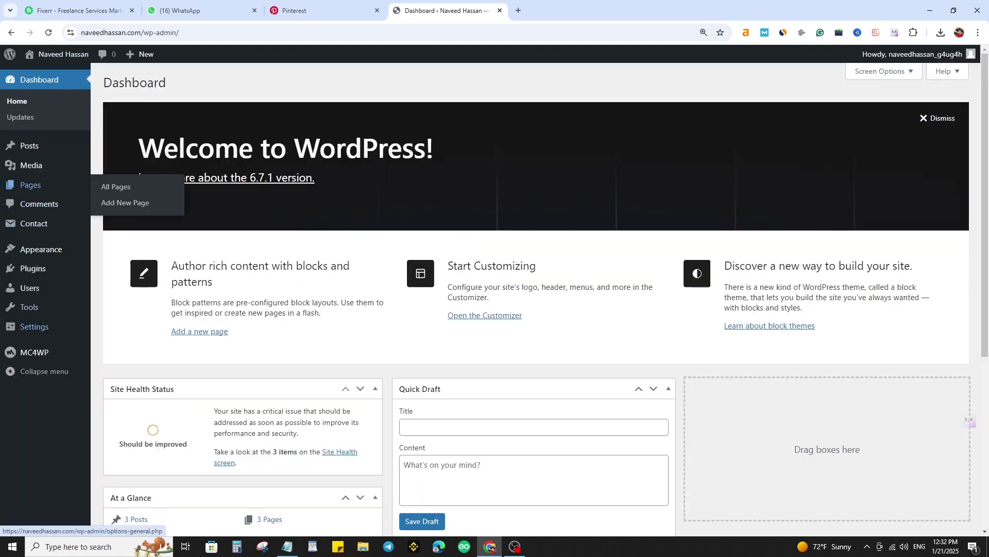
- Activate Rank Math SEO from the Installed Plugins list
click(33, 268)
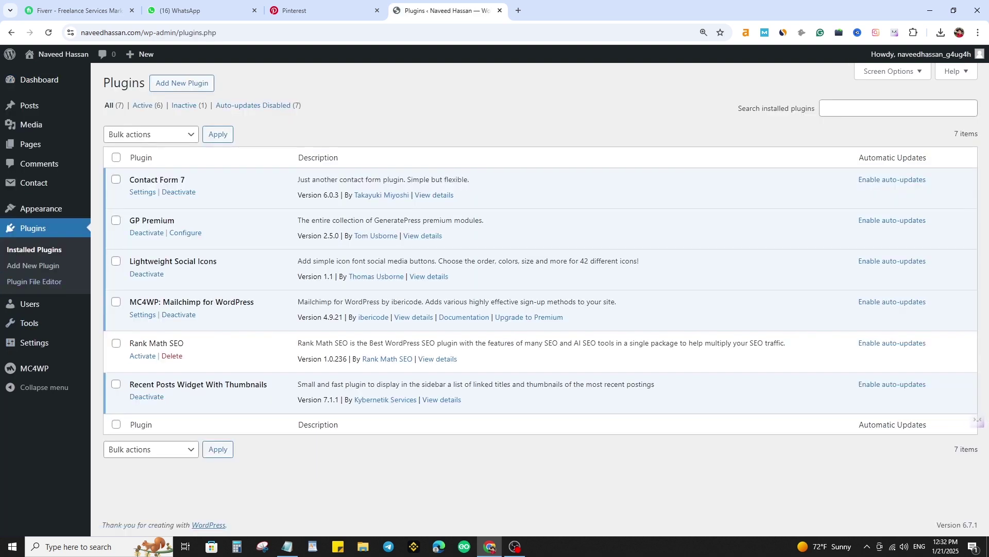
click(142, 355)
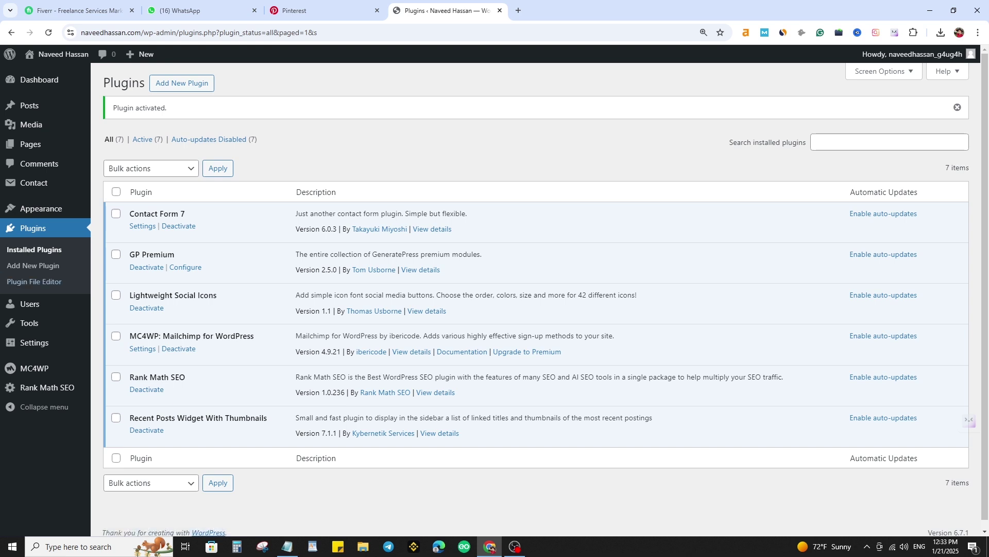
- Start the Rank Math wizard in Advanced mode without an account and save the site details
click(47, 387)
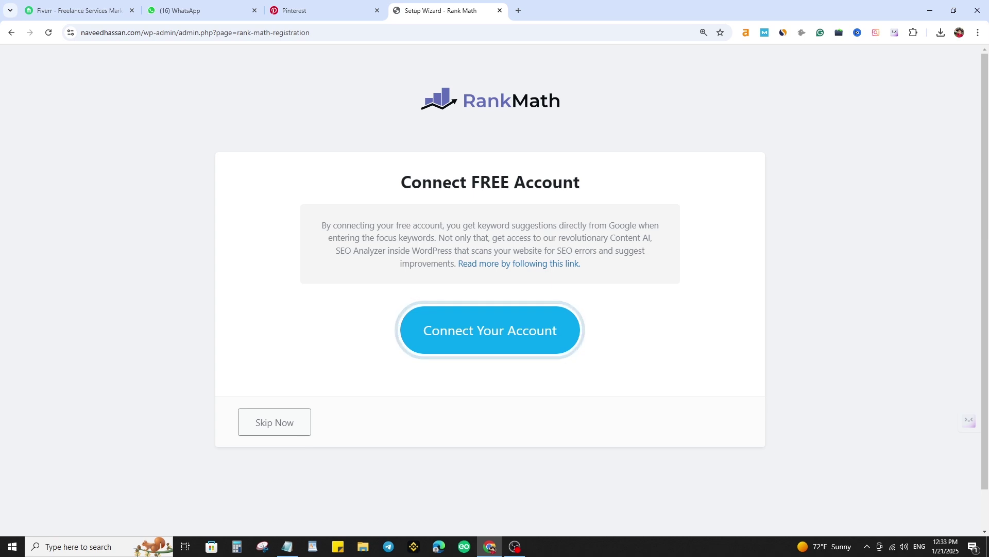
click(274, 422)
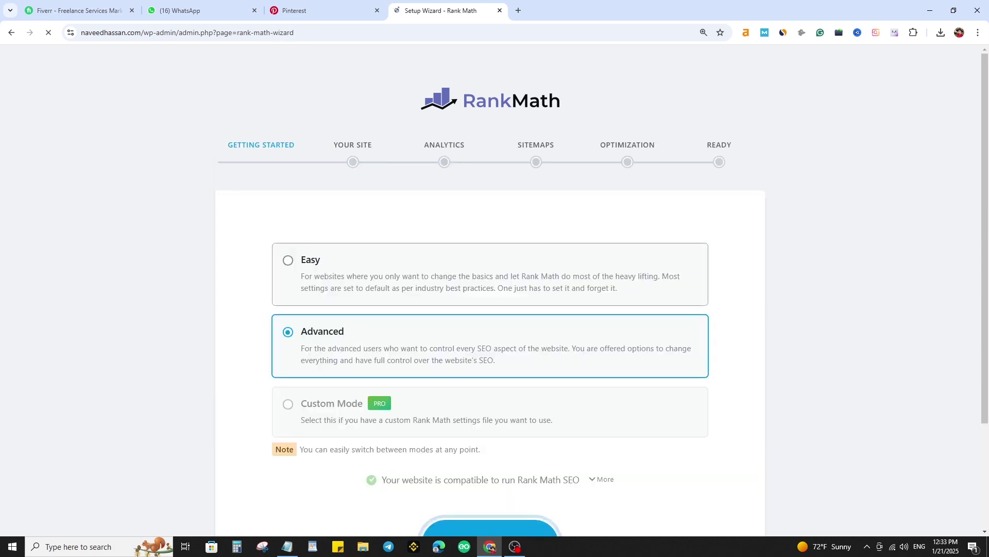
scroll(490, 289, down, 3)
click(490, 406)
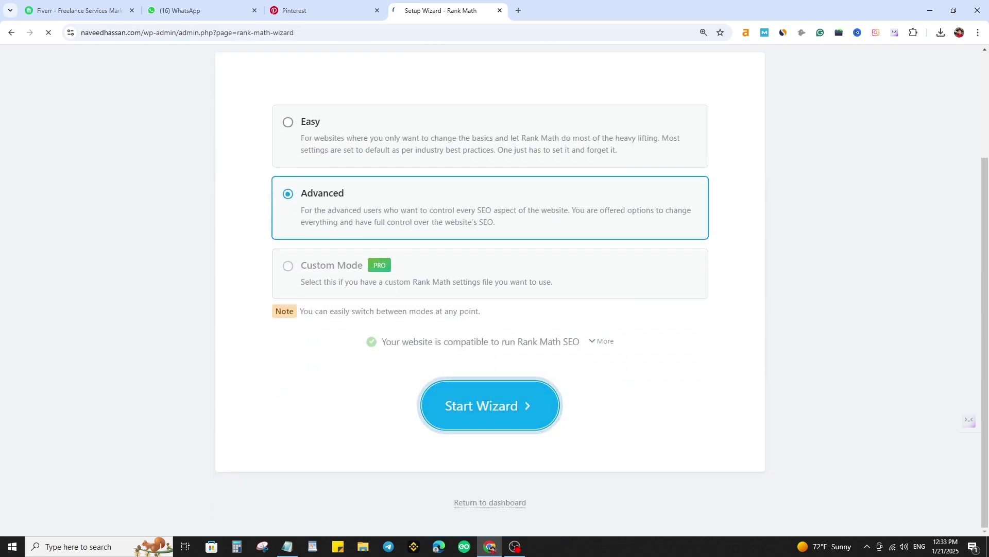
scroll(490, 288, down, 4)
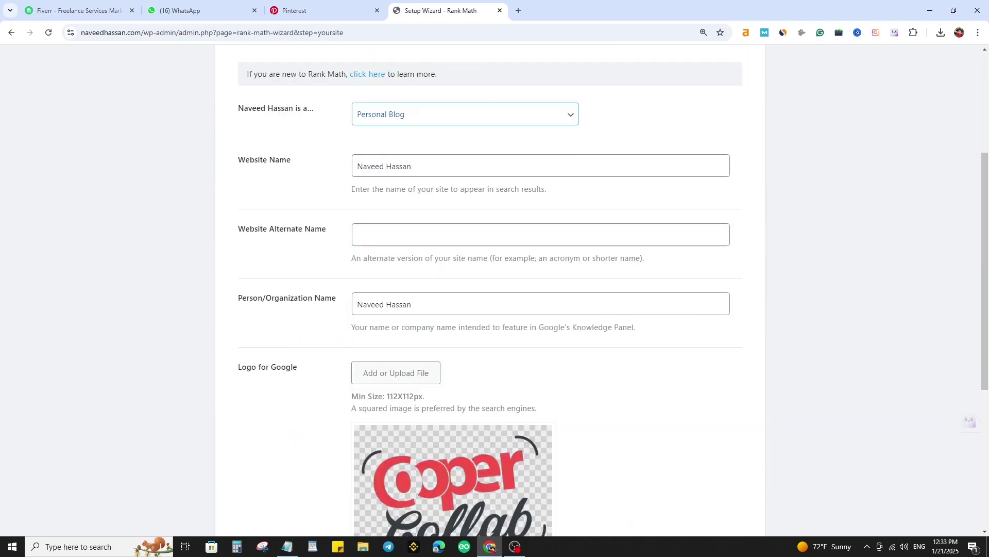
triple_click(385, 166)
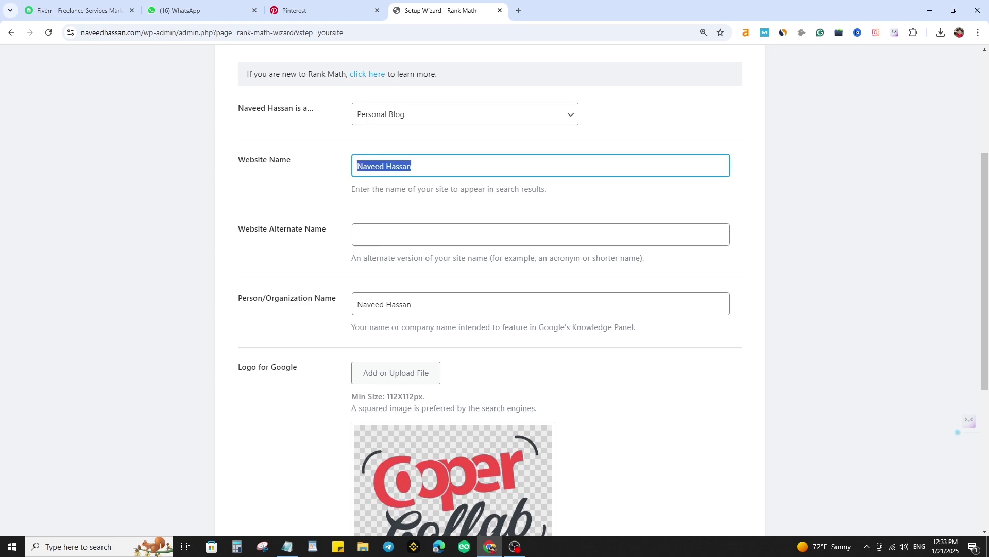
scroll(464, 288, down, 4)
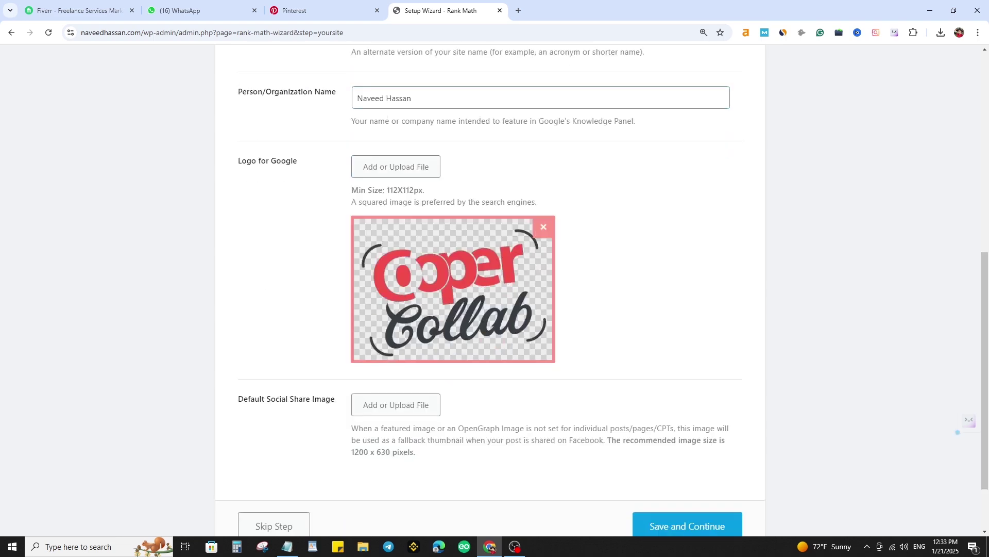
scroll(464, 289, down, 2)
click(688, 447)
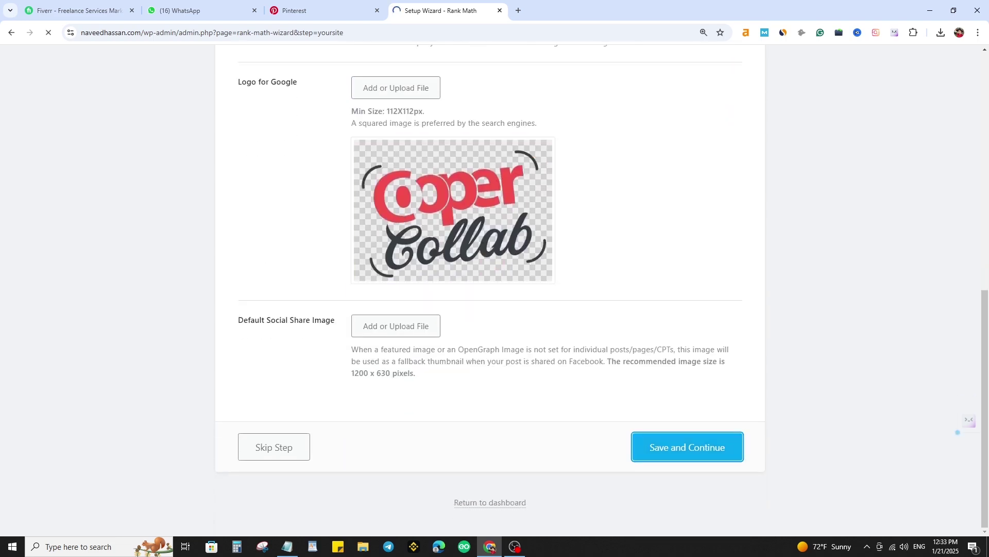
- Skip analytics, keep default sitemap and optimization settings, and leave Role Manager off
scroll(490, 288, up, 6)
scroll(490, 288, up, 3)
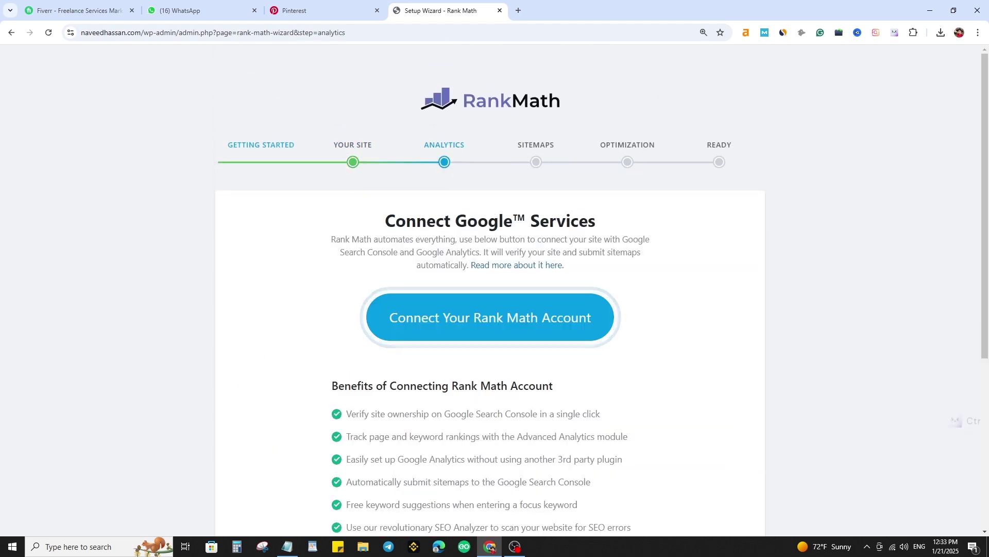
scroll(489, 289, down, 5)
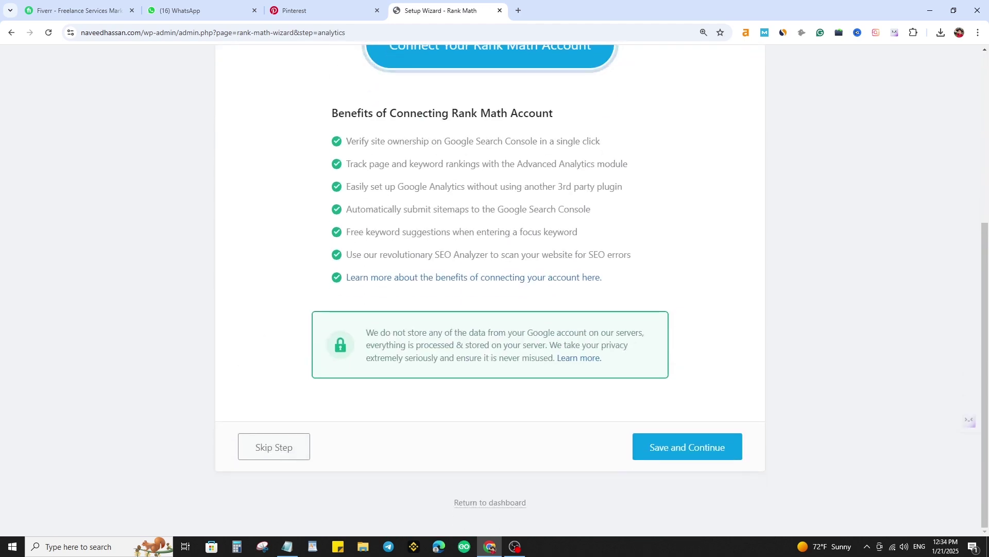
click(687, 447)
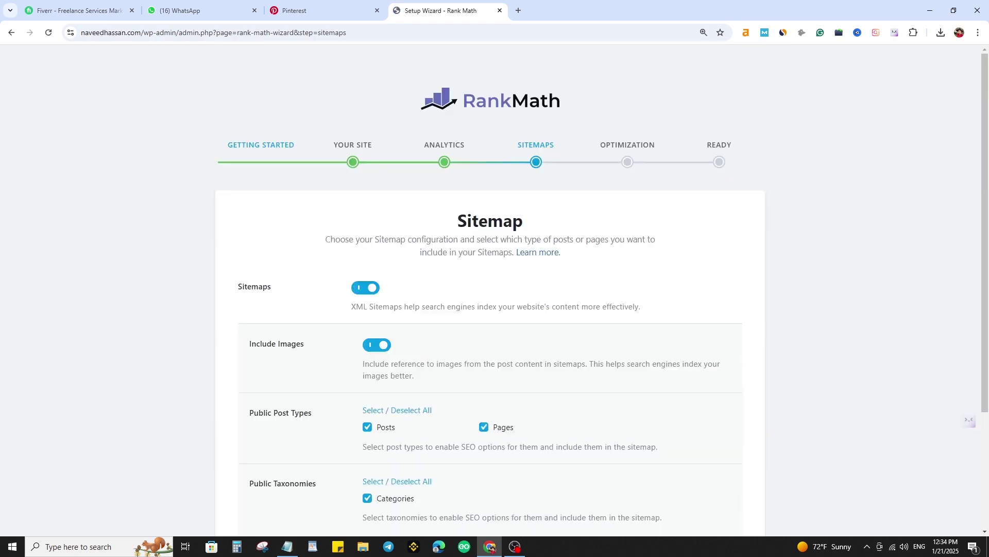
scroll(490, 289, down, 2)
click(688, 446)
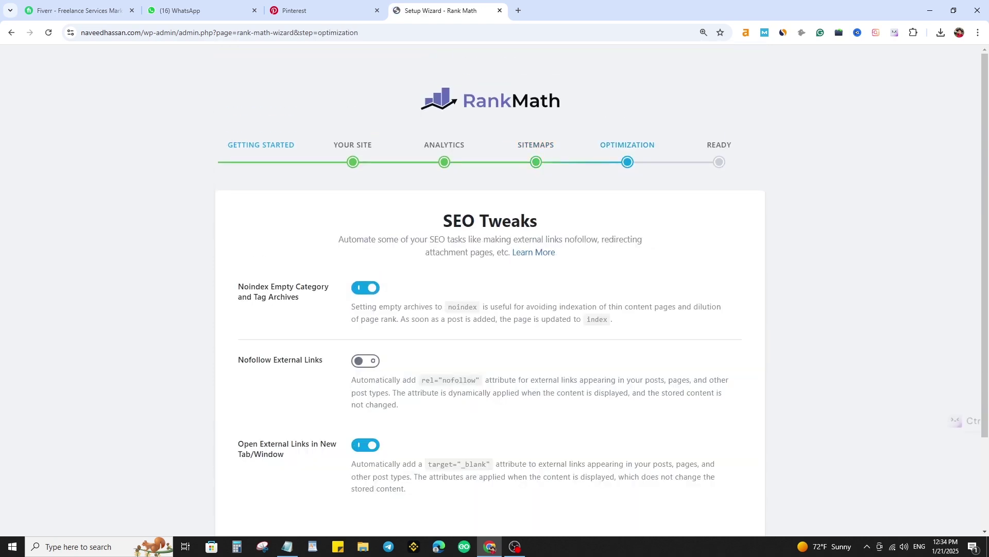
scroll(490, 288, down, 3)
click(687, 447)
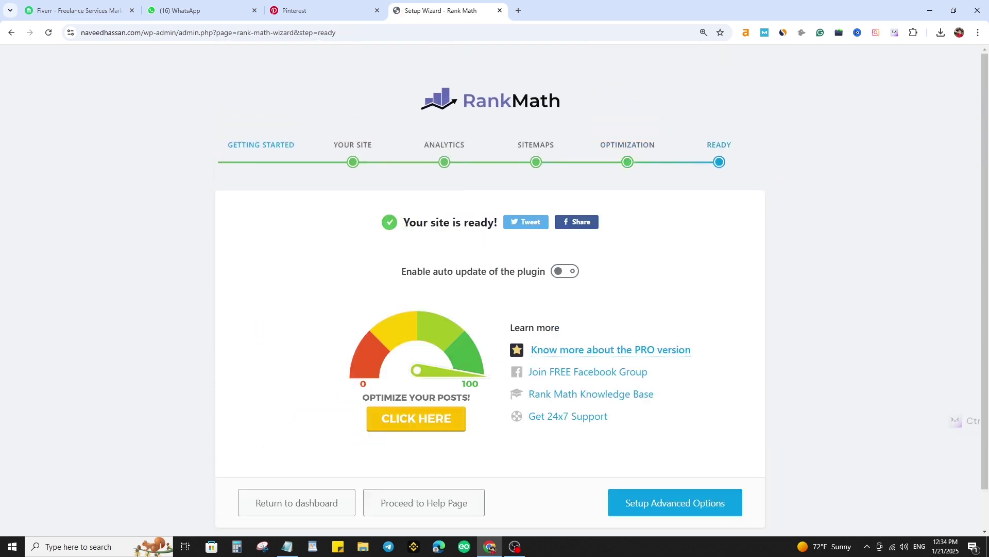
scroll(688, 448, down, 2)
click(683, 458)
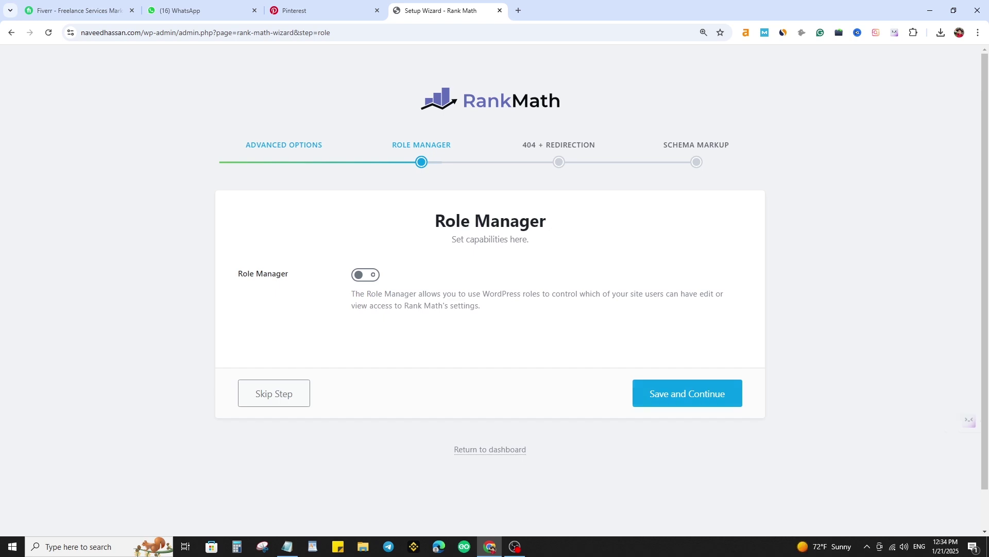
click(688, 394)
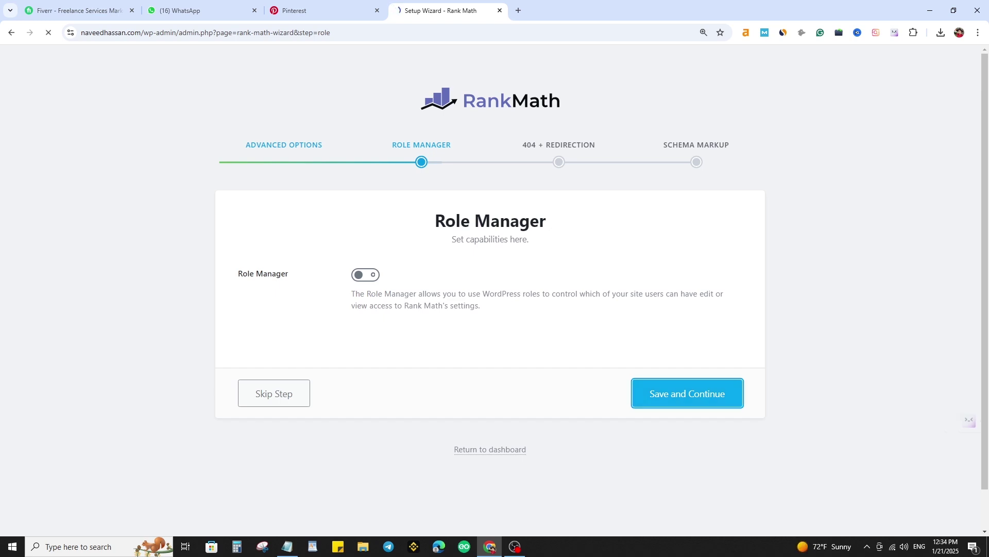
- Turn on 404 Monitor and Redirections and save
click(365, 295)
click(365, 451)
scroll(365, 453, down, 3)
click(688, 447)
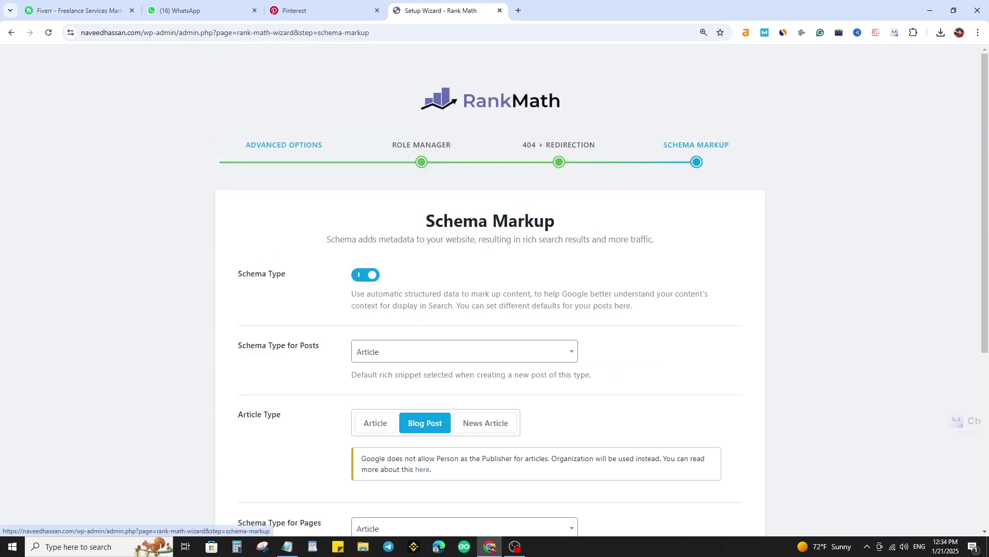
- Set Blog Post as the pages' article type and finish the wizard
scroll(490, 289, down, 4)
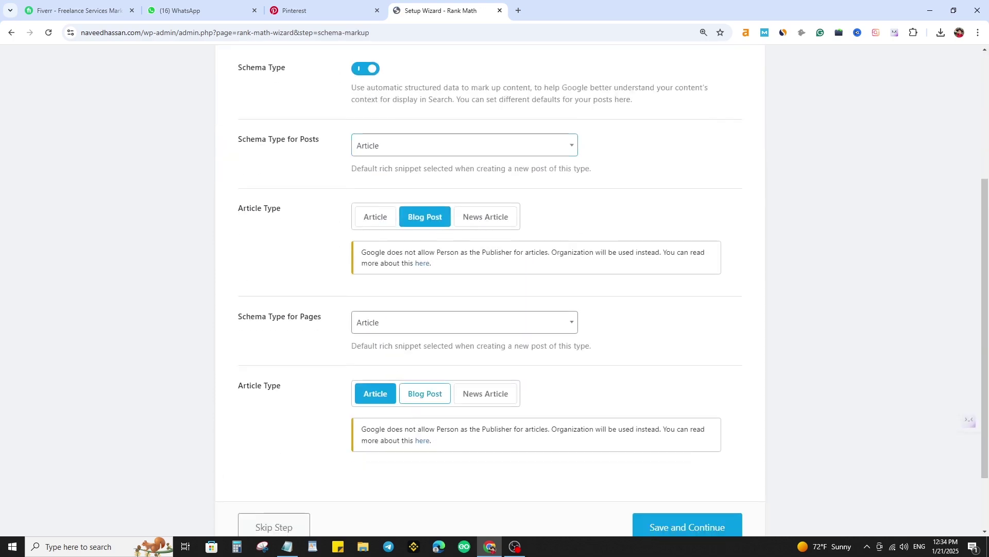
click(425, 394)
click(464, 322)
click(464, 322)
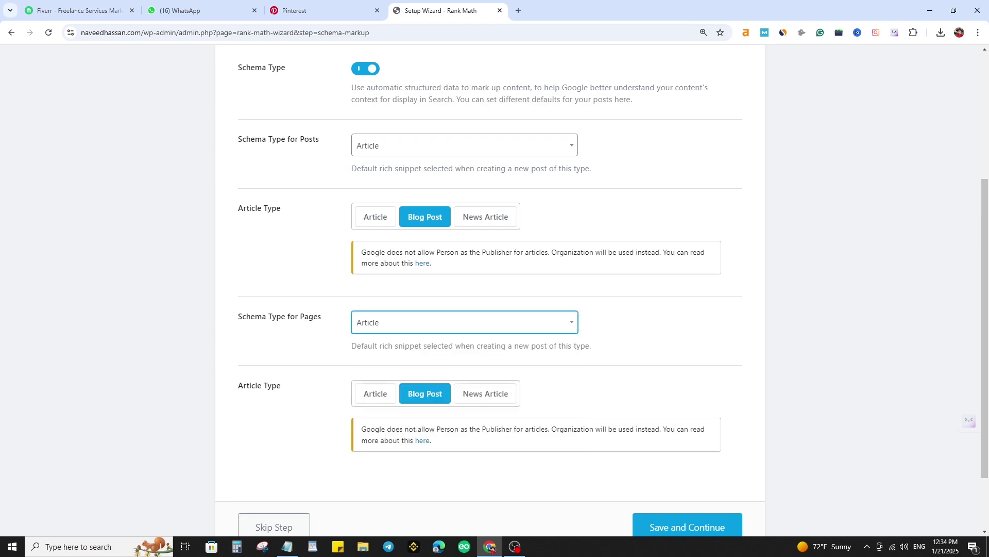
scroll(464, 322, down, 1)
scroll(464, 322, up, 2)
scroll(489, 289, down, 3)
click(687, 446)
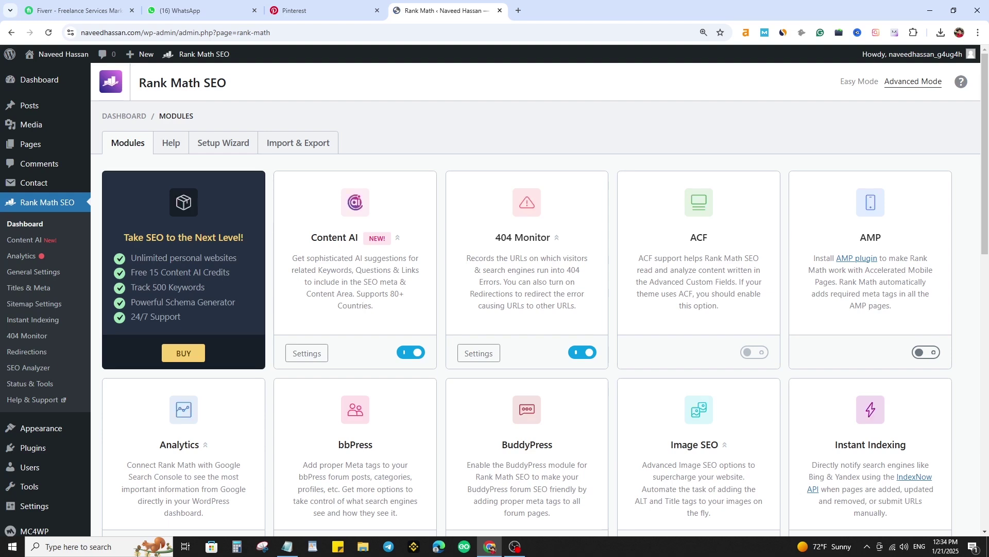
- Compare Rank Math's example category URL with the live Crypto category page, then return to the Dashboard
click(2, 255)
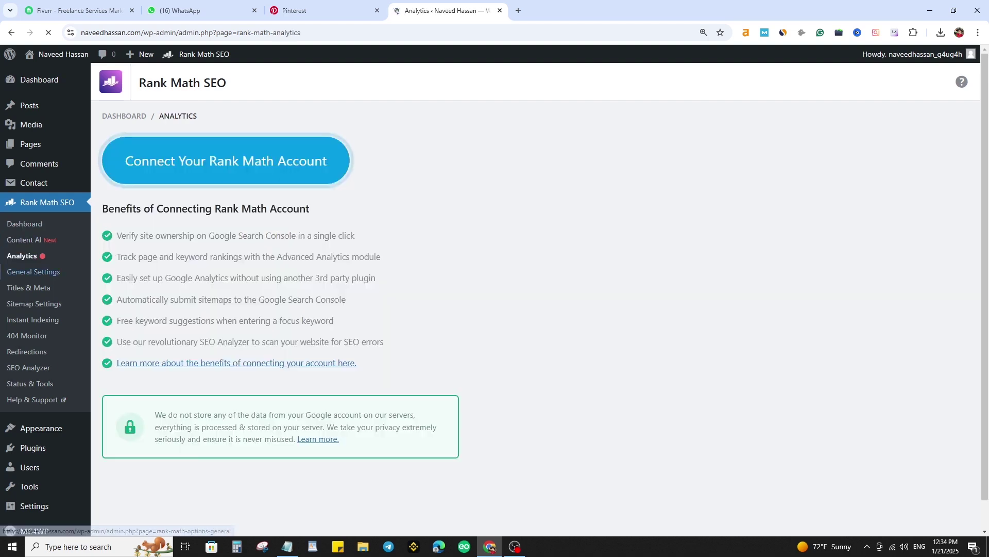
click(33, 271)
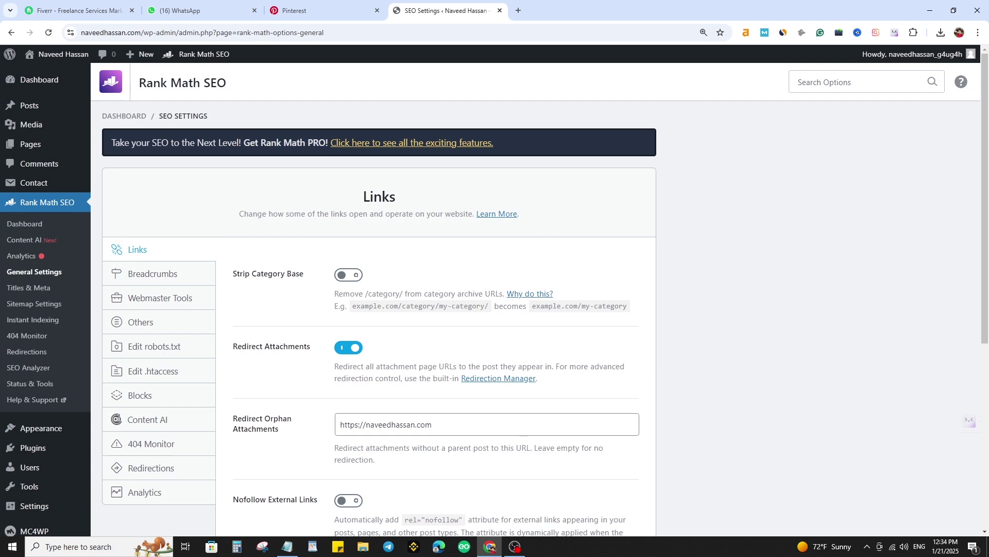
drag(402, 306, 435, 306)
mouse_move(29, 105)
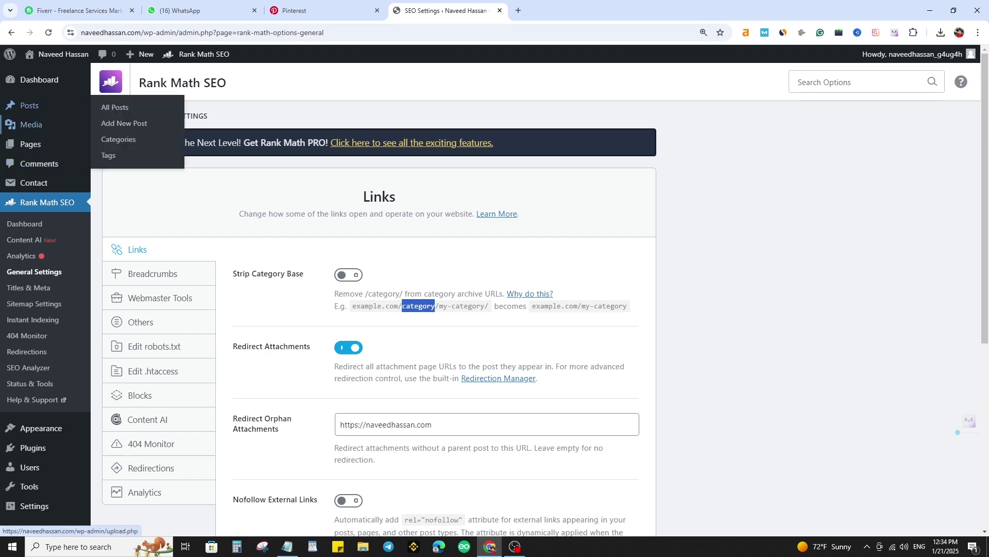
middle_click(118, 140)
click(566, 10)
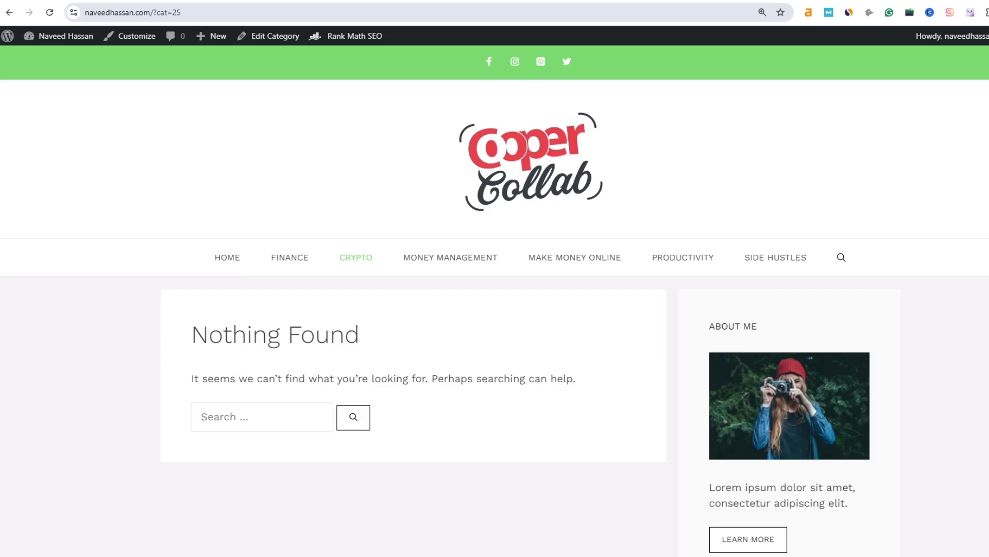
click(60, 36)
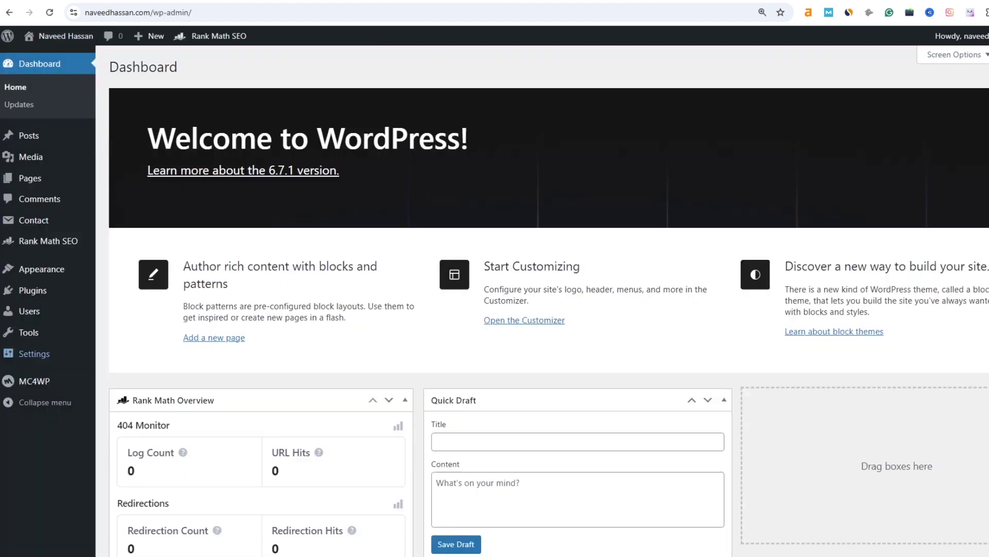
- Switch permalinks to the Post name structure (/%postname%/) and save
mouse_move(34, 354)
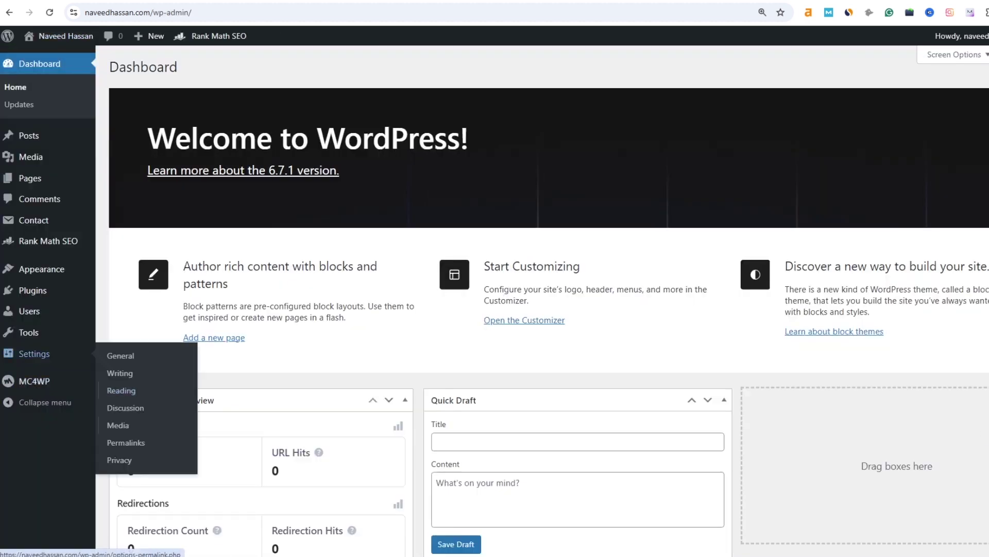
click(125, 443)
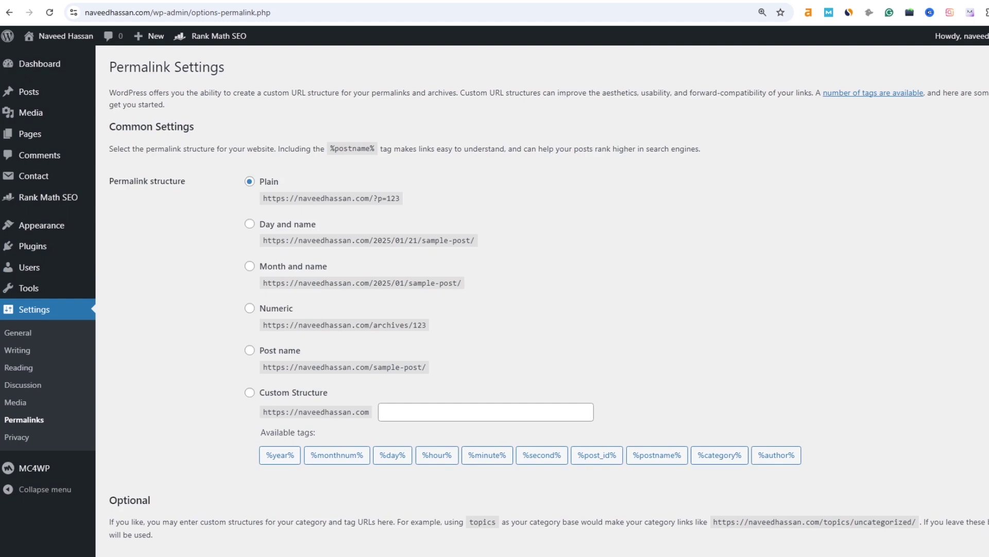
click(274, 350)
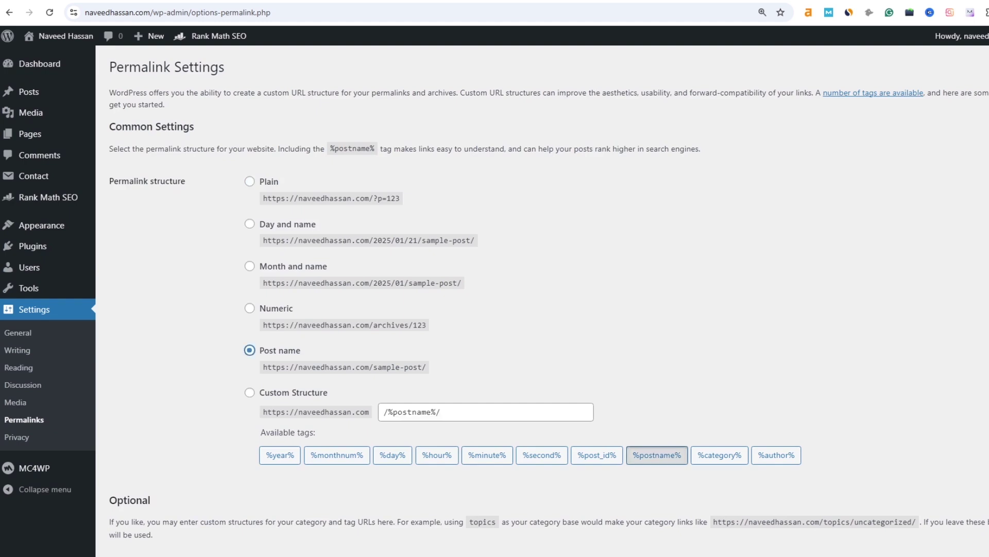
scroll(515, 309, down, 4)
click(140, 496)
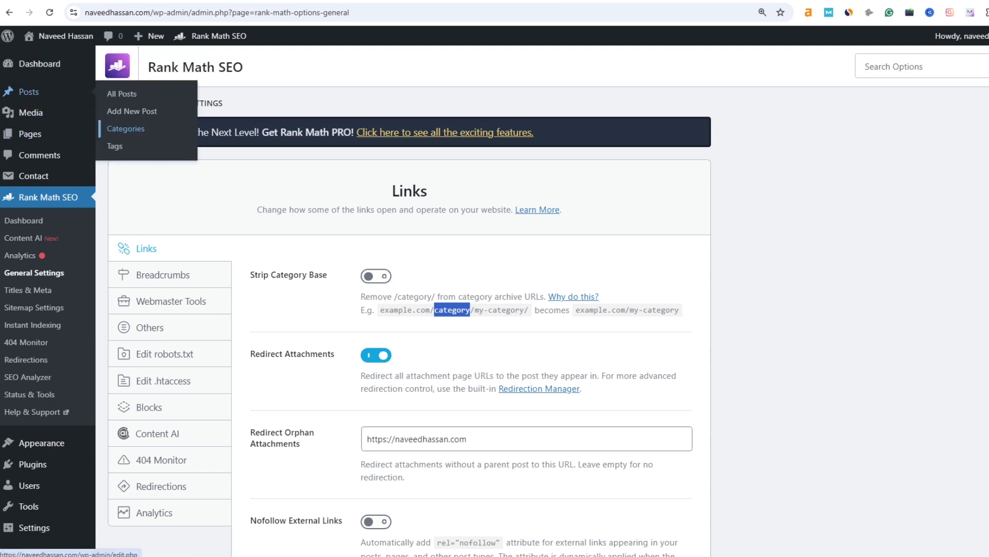
- Enable Strip Category Base in Rank Math links, save, and reload the Crypto category page to check its URL
click(126, 129)
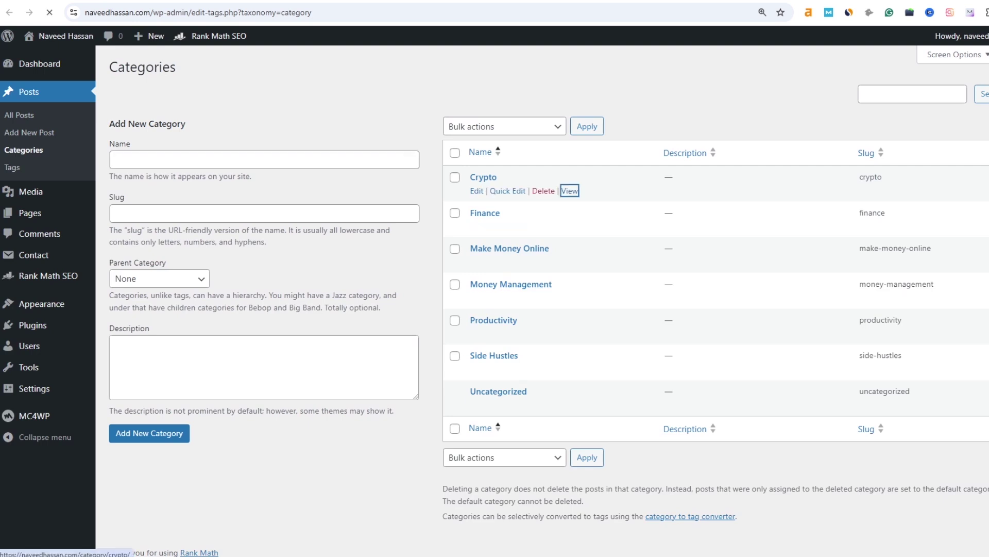
click(571, 190)
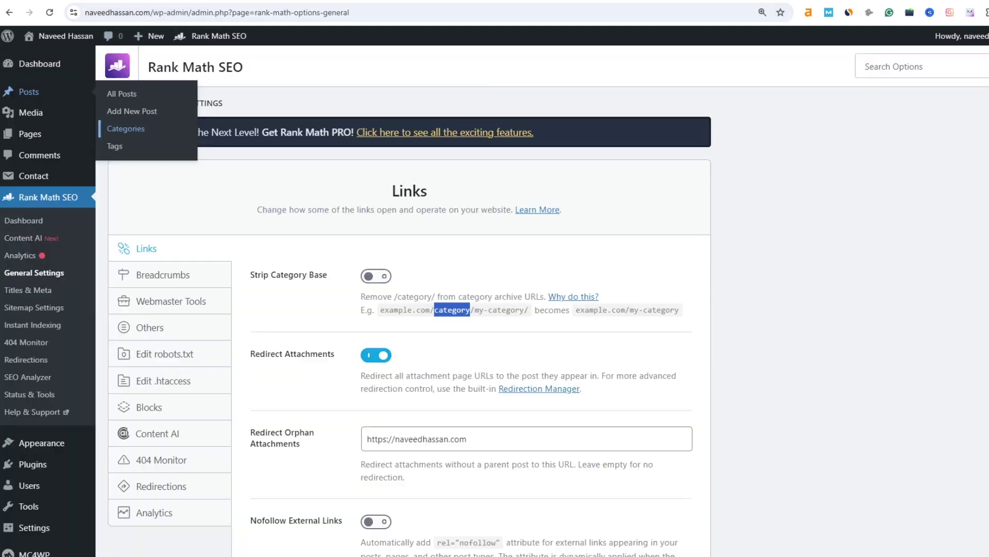
click(375, 276)
scroll(471, 309, down, 6)
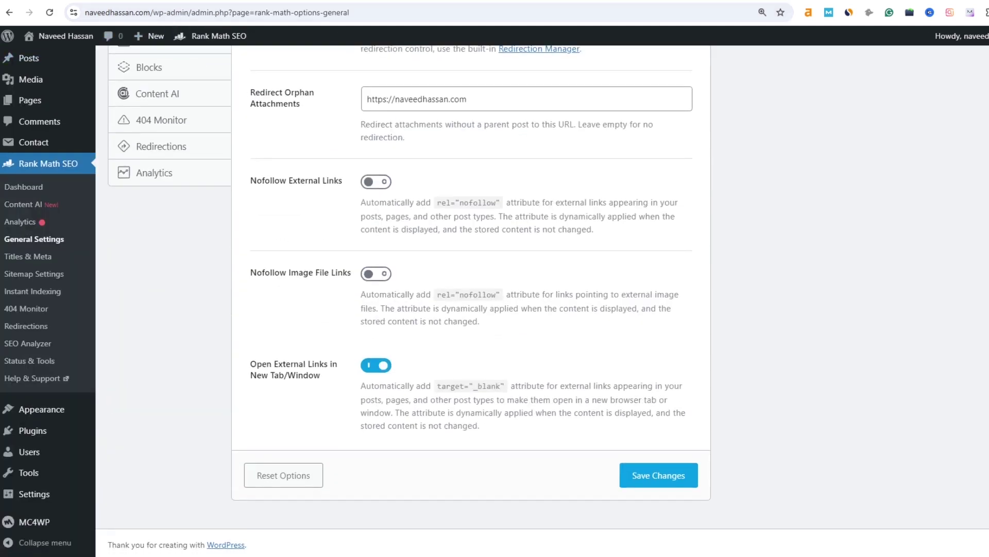
click(659, 475)
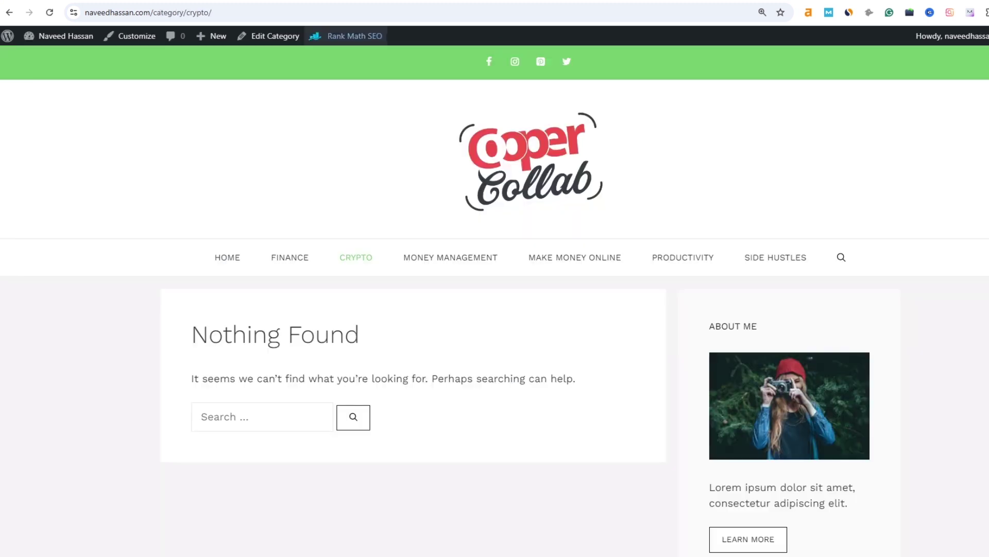
key(ctrl+l)
key(Return)
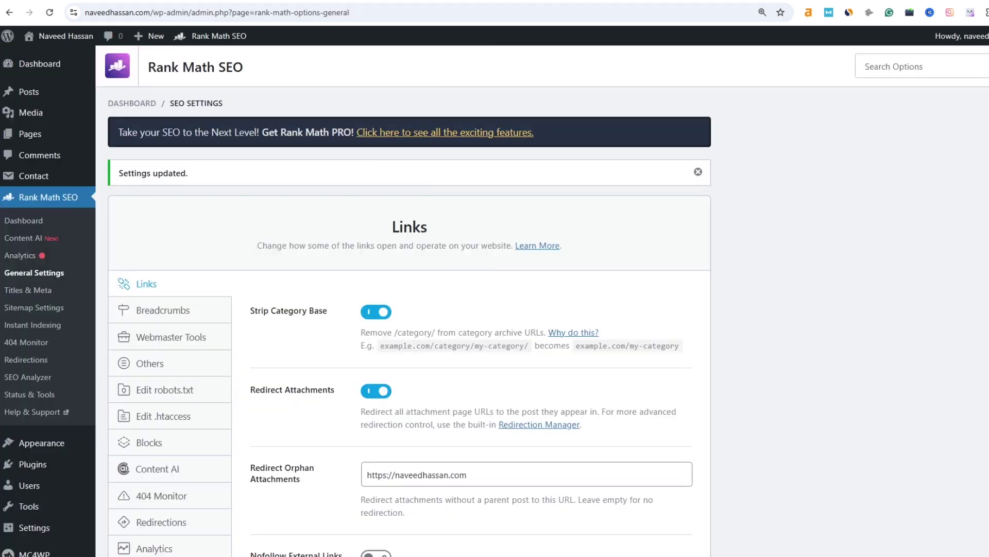
- Review the Webmaster Tools and Others tabs, then go to Titles & Meta
scroll(172, 225, down, 2)
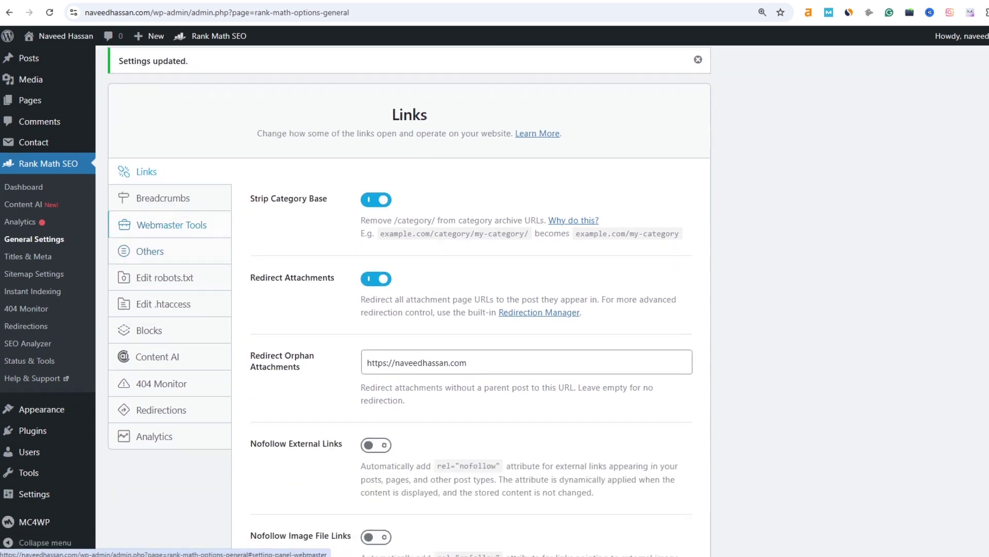
click(172, 224)
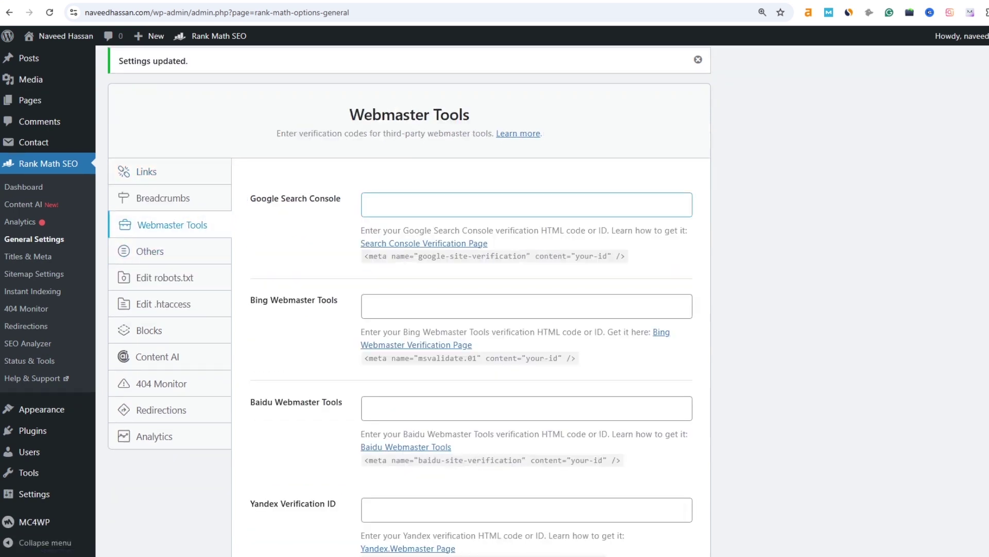
click(150, 251)
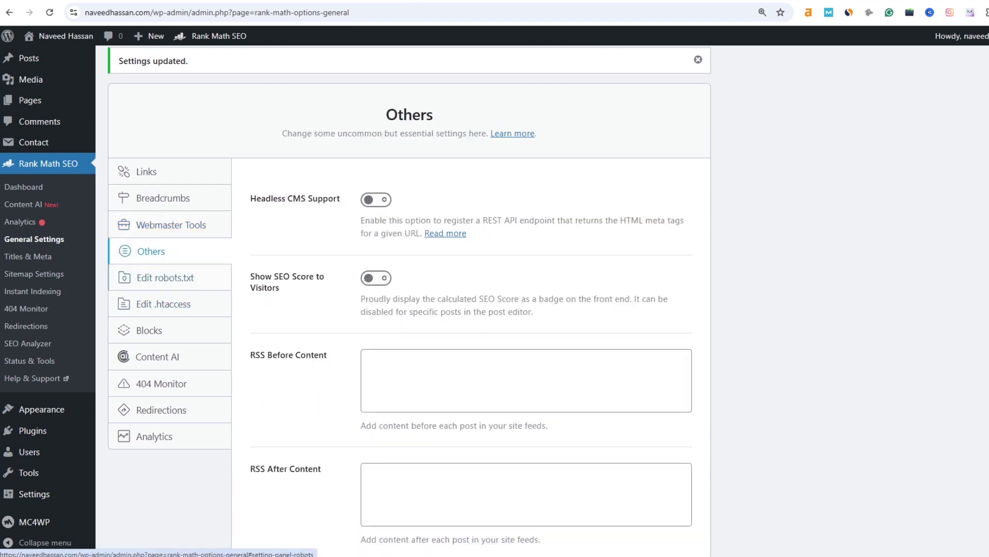
click(28, 256)
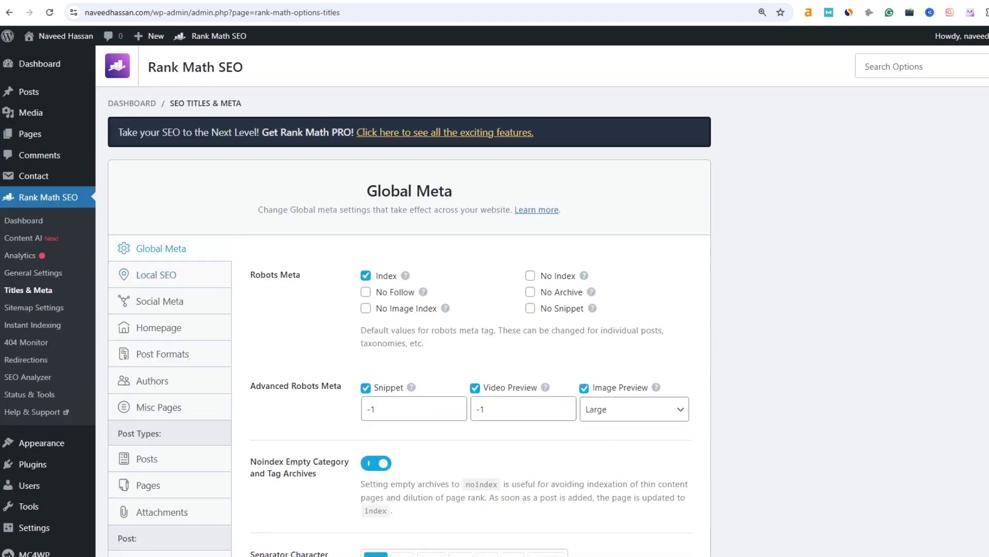
- Set the global title separator to an en dash and save the Global Meta settings
scroll(494, 299, down, 3)
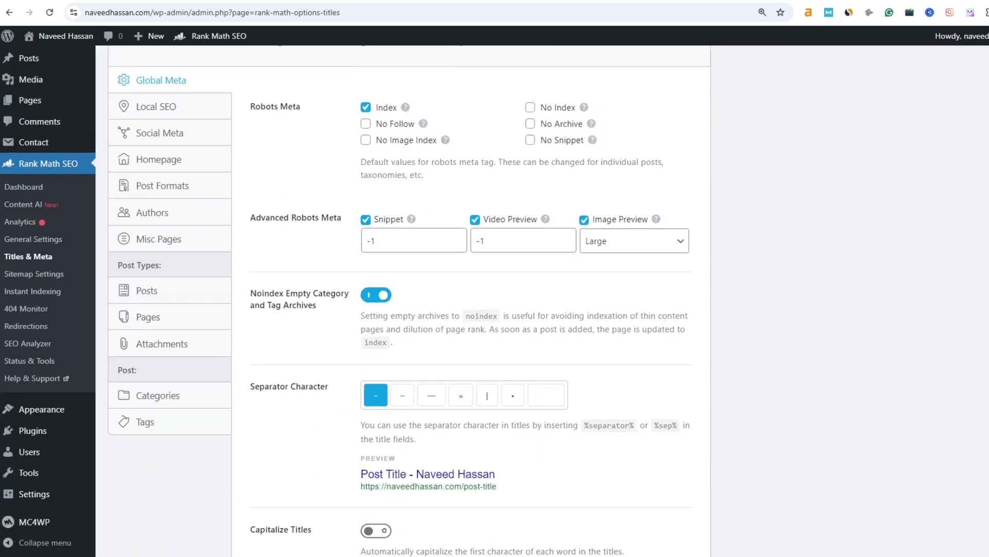
scroll(433, 340, down, 1)
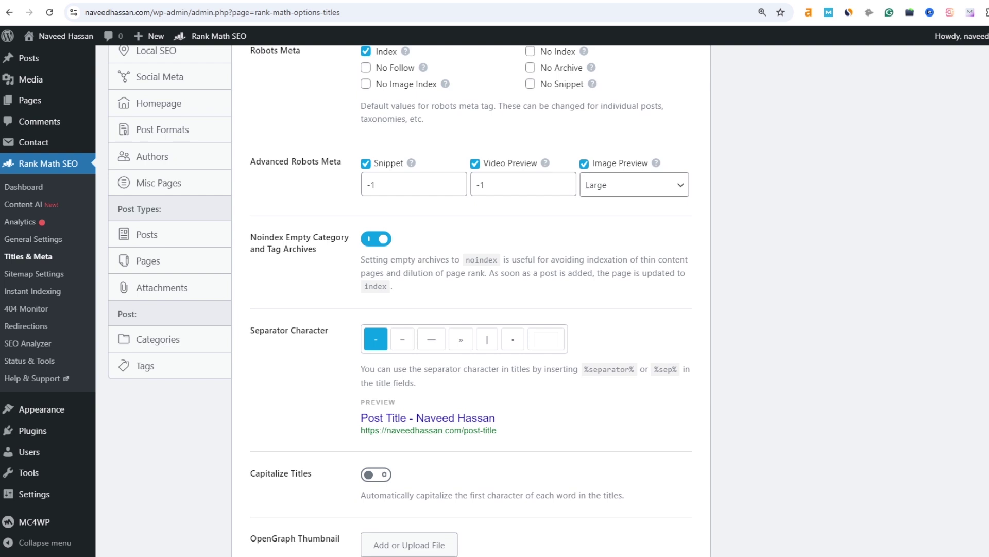
click(402, 339)
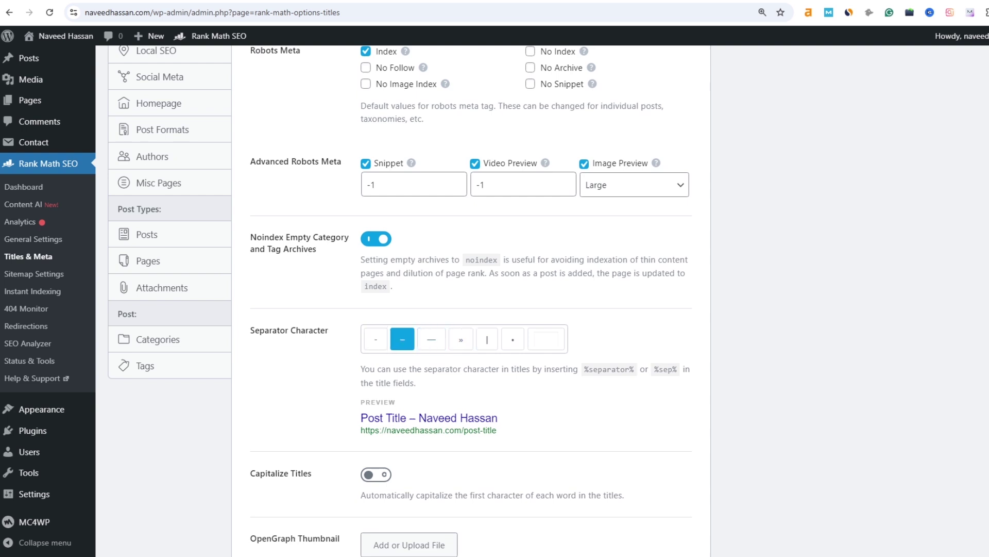
drag(361, 418, 407, 417)
drag(415, 418, 438, 418)
scroll(439, 418, down, 5)
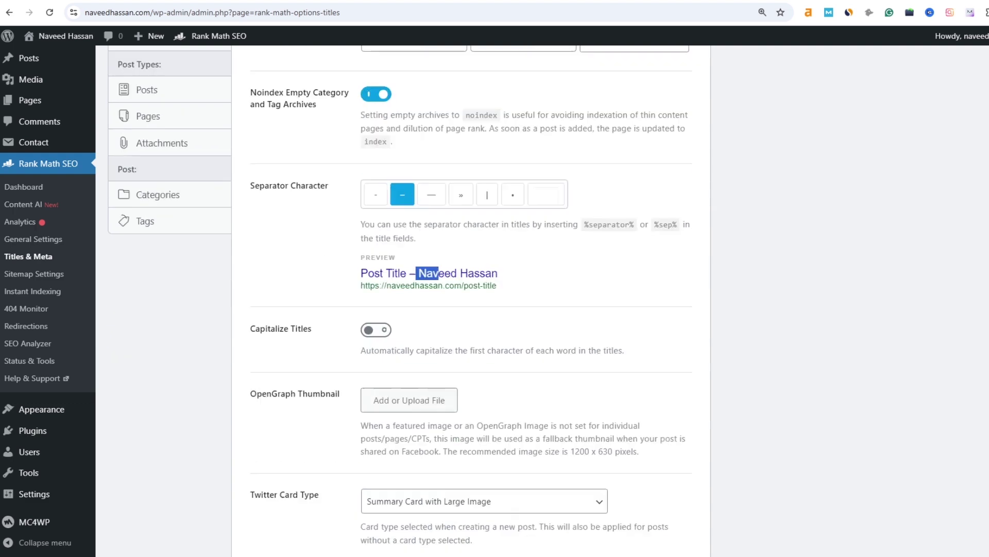
click(658, 475)
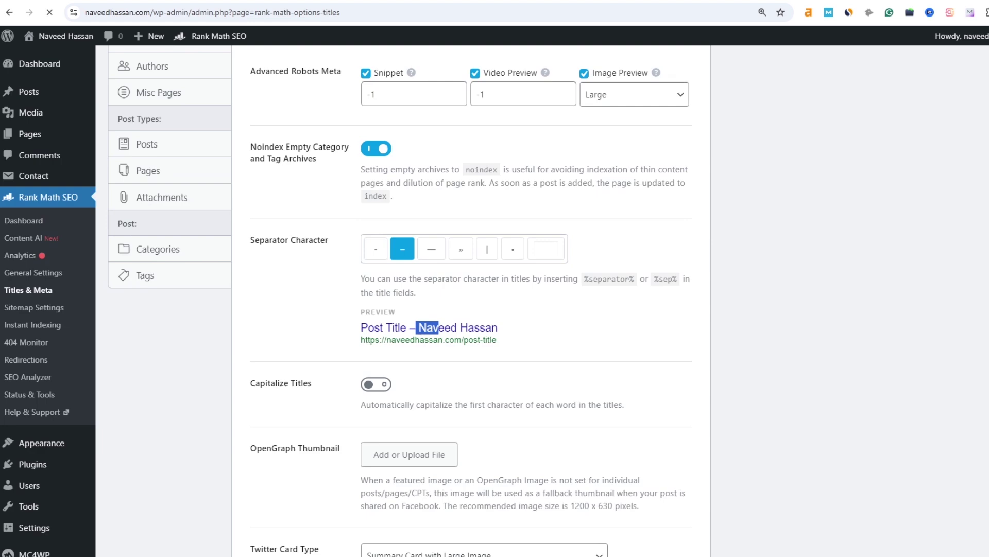
- Browse Local SEO and Social Meta, then open Homepage and select its title template
scroll(165, 232, down, 2)
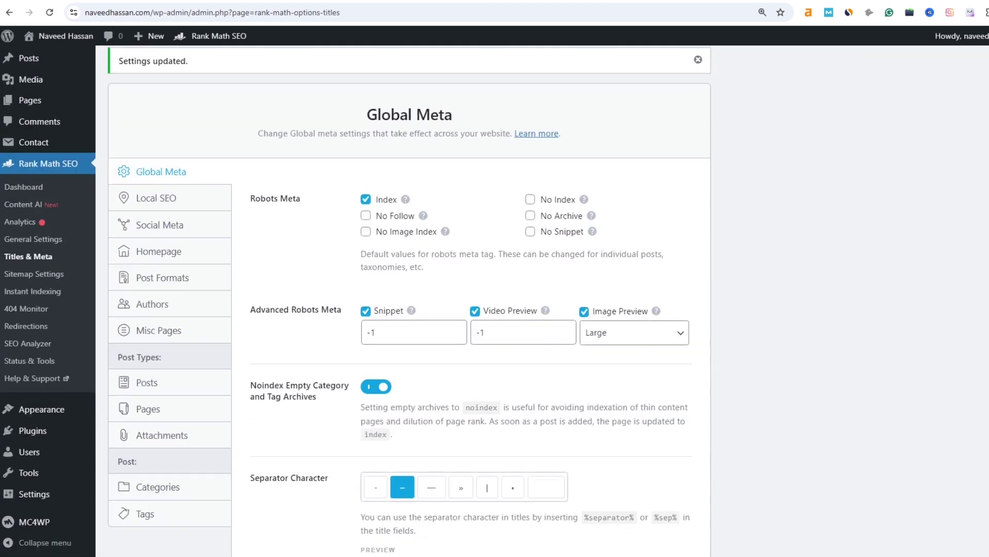
click(157, 198)
scroll(165, 232, down, 6)
scroll(165, 232, up, 4)
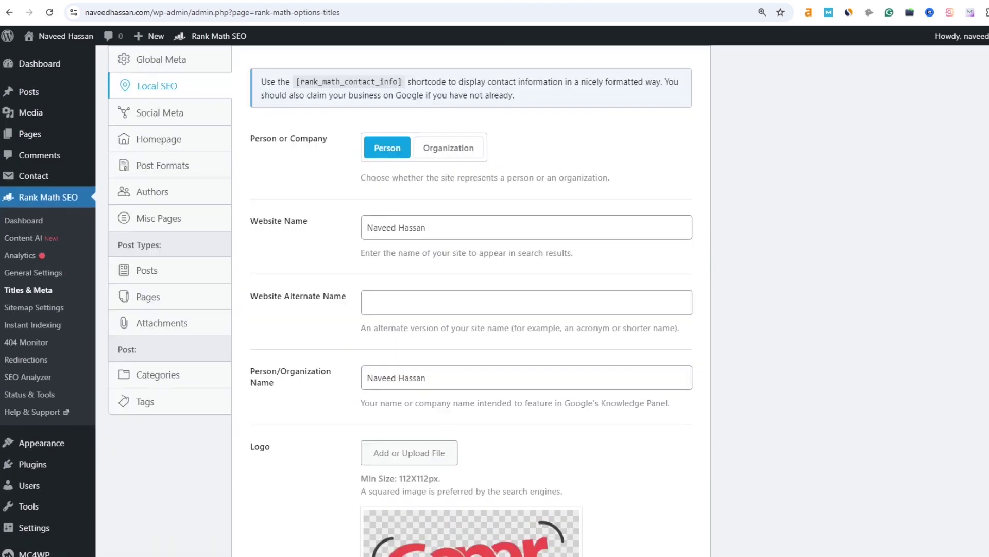
click(160, 113)
click(159, 139)
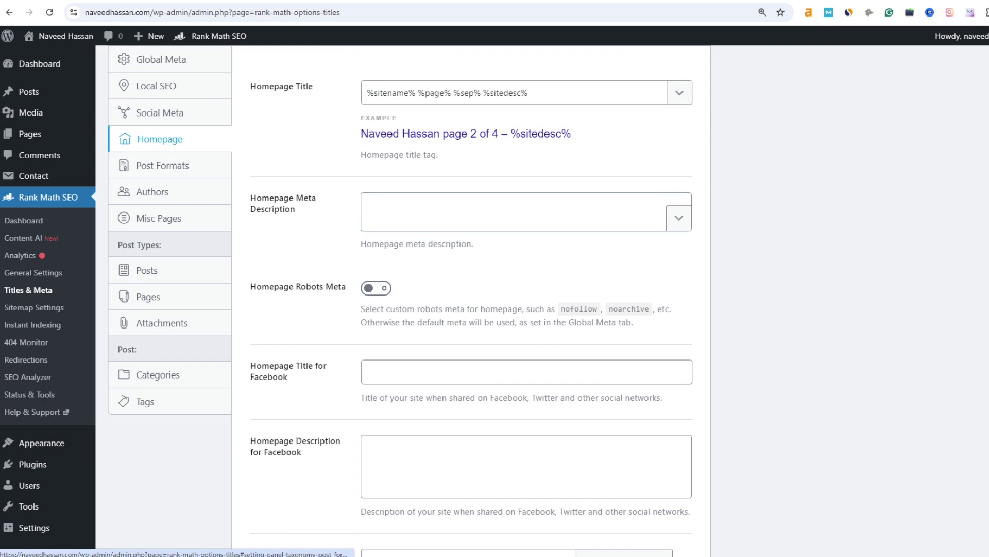
scroll(159, 139, up, 5)
key(ctrl+a)
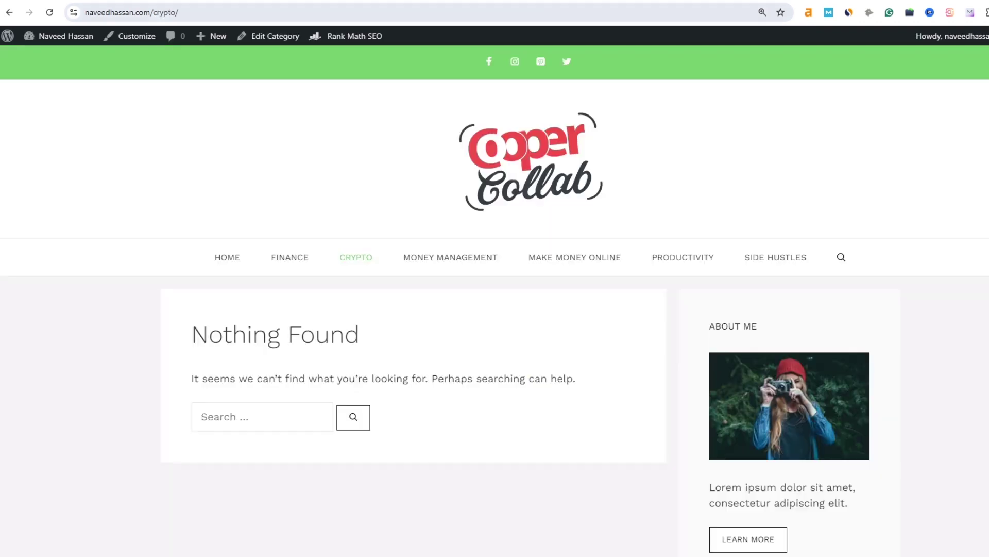
- Search Google for 'techradar' and paste its first result title, 'TechRadar | the technology experts', into Homepage Title
key(ctrl+l)
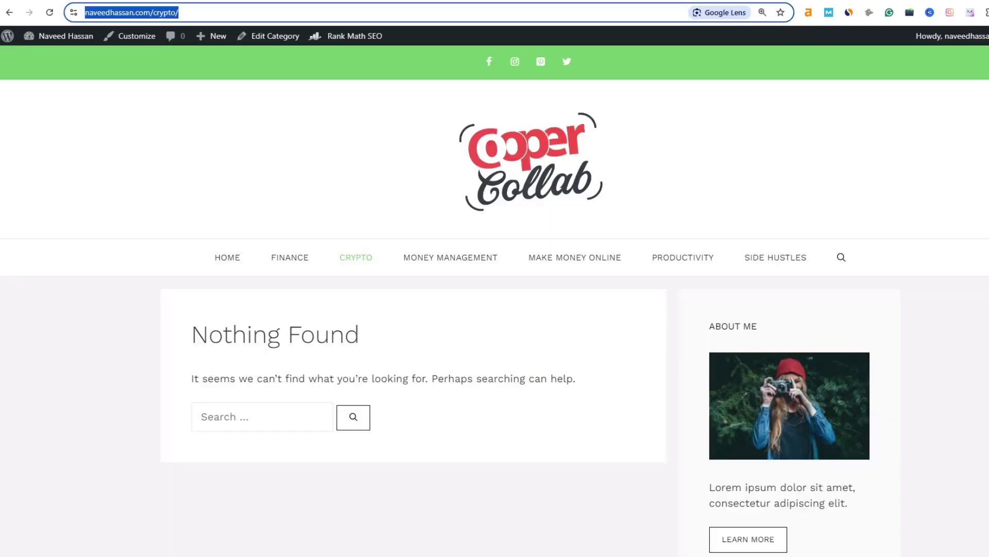
text(techradar)
key(Return)
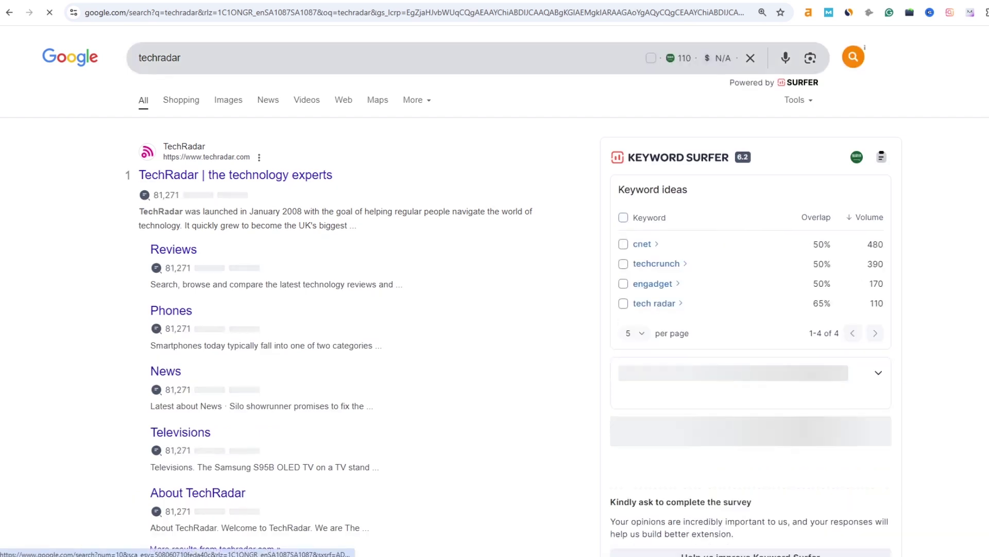
drag(138, 175, 202, 176)
drag(333, 175, 211, 176)
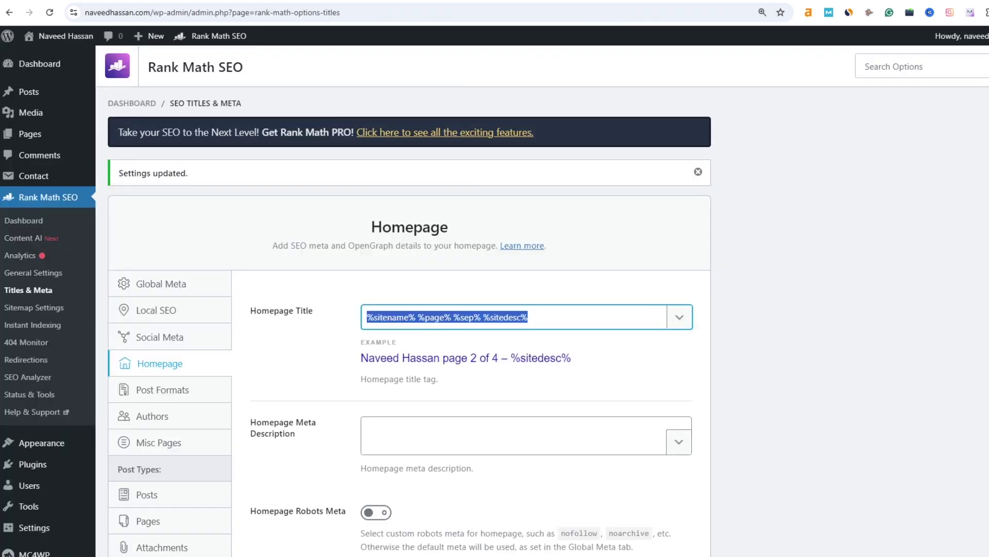
key(ctrl+Tab)
drag(336, 175, 138, 176)
key(ctrl+c)
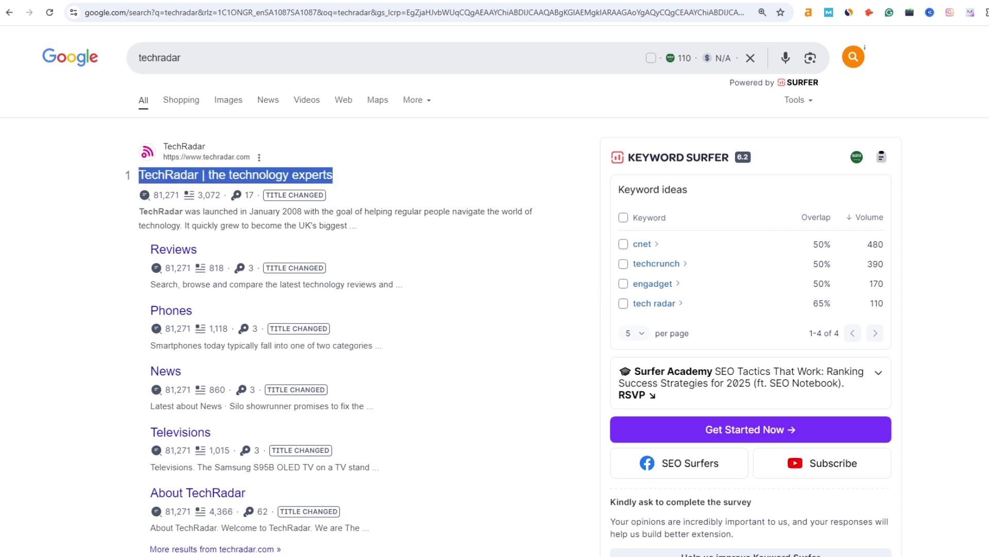
key(ctrl+shift+Tab)
key(ctrl+v)
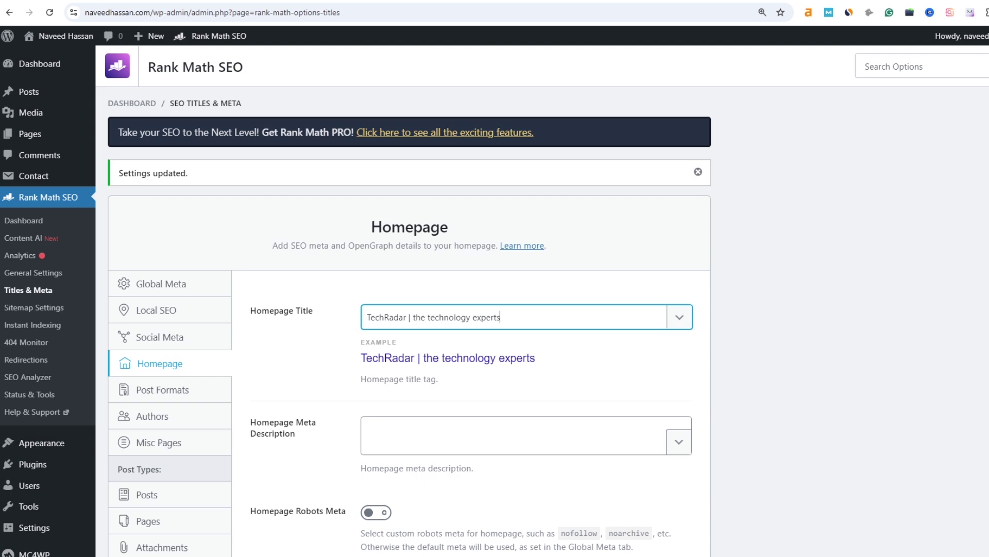
- Rewrite the Homepage Title as the site name followed by '| All about Finance'
double_click(386, 318)
text(Naveed Hassan)
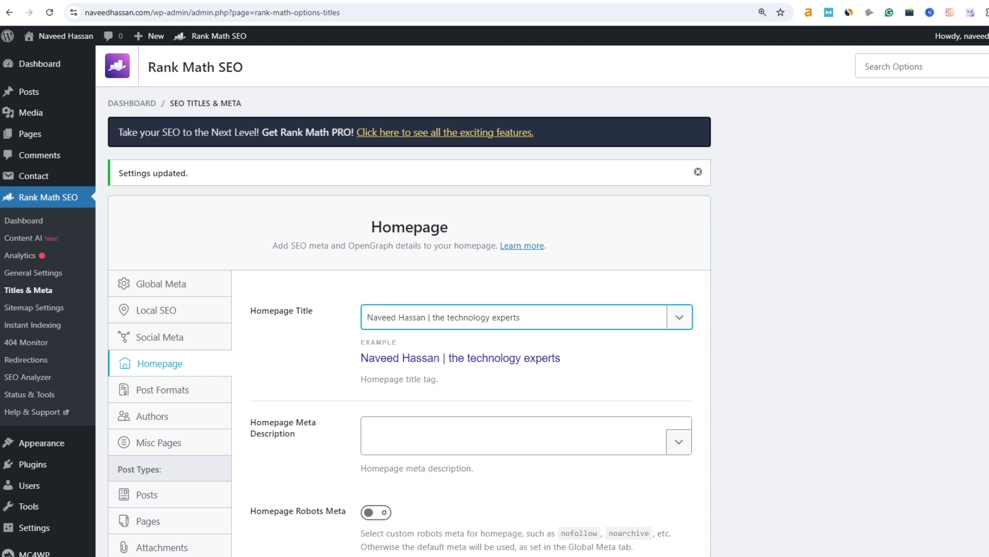
drag(432, 318, 520, 317)
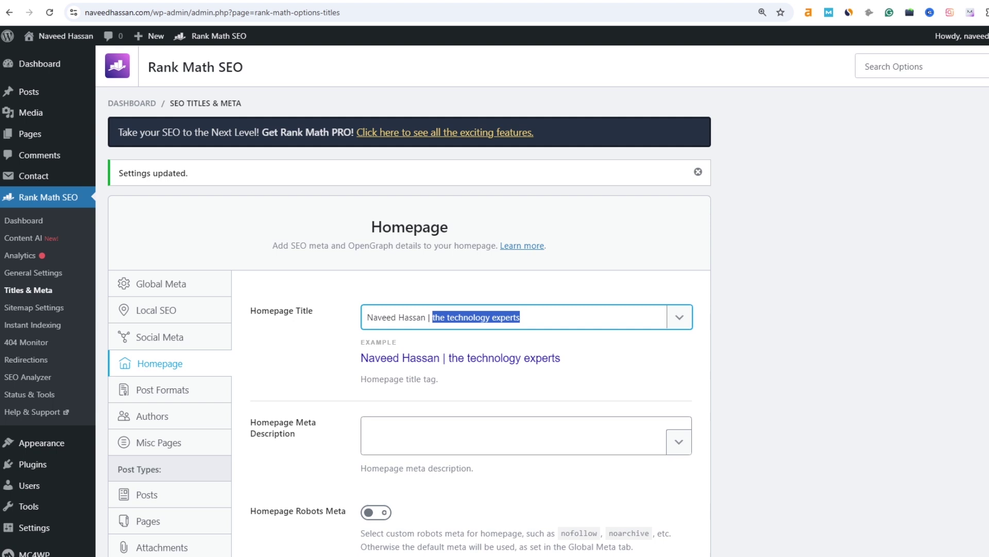
text(All aboiu)
key(BackSpace)
key(BackSpace)
text(ut Finance)
key(ctrl+shift+Left)
key(ctrl+shift+Left)
key(ctrl+shift+Left)
key(ctrl+shift+Left)
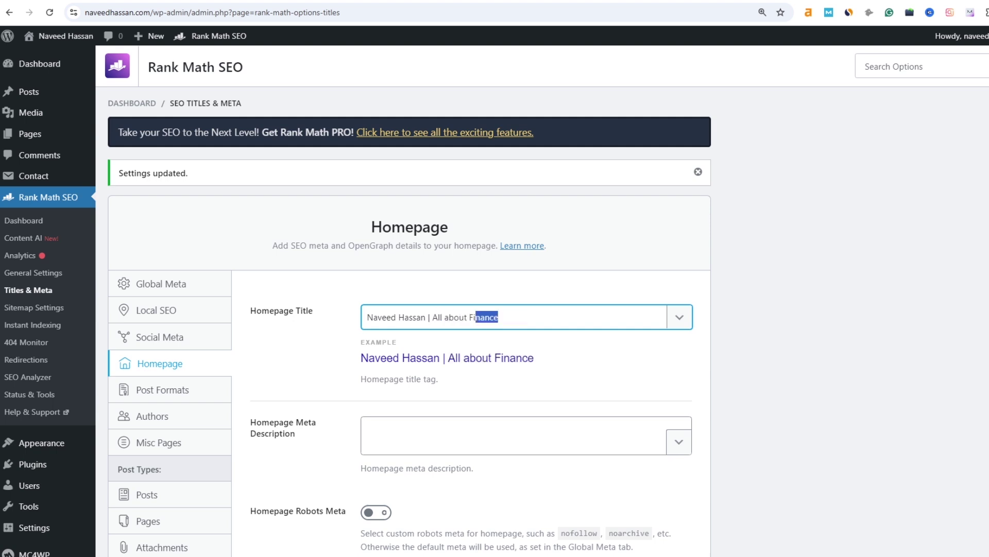
- Enable custom Homepage Robots Meta and save the changes
scroll(410, 298, down, 5)
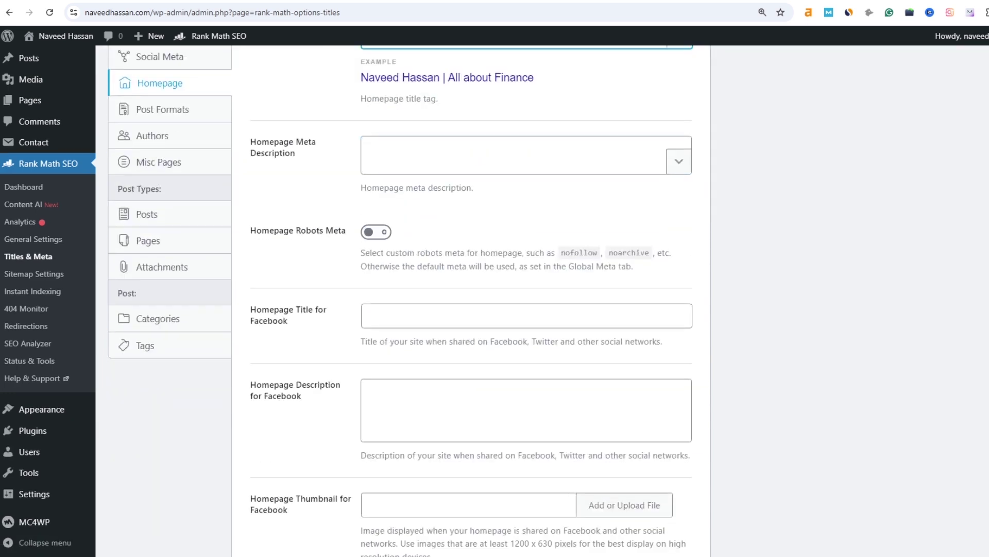
click(376, 232)
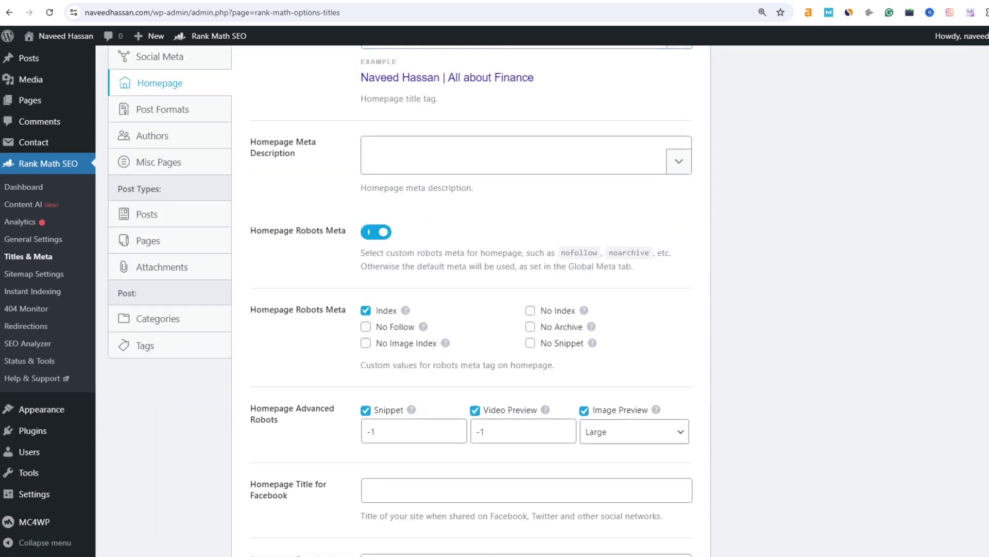
scroll(361, 252, down, 6)
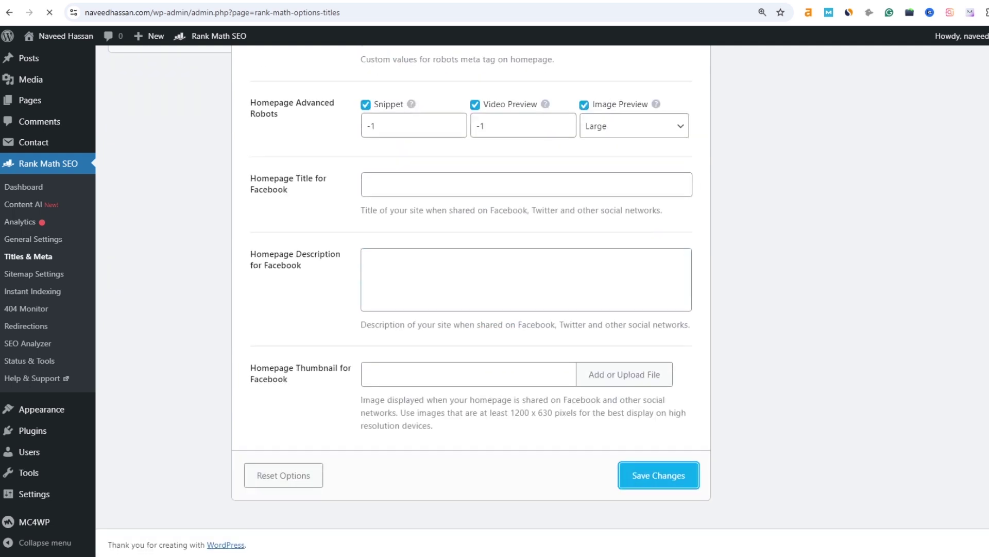
click(658, 413)
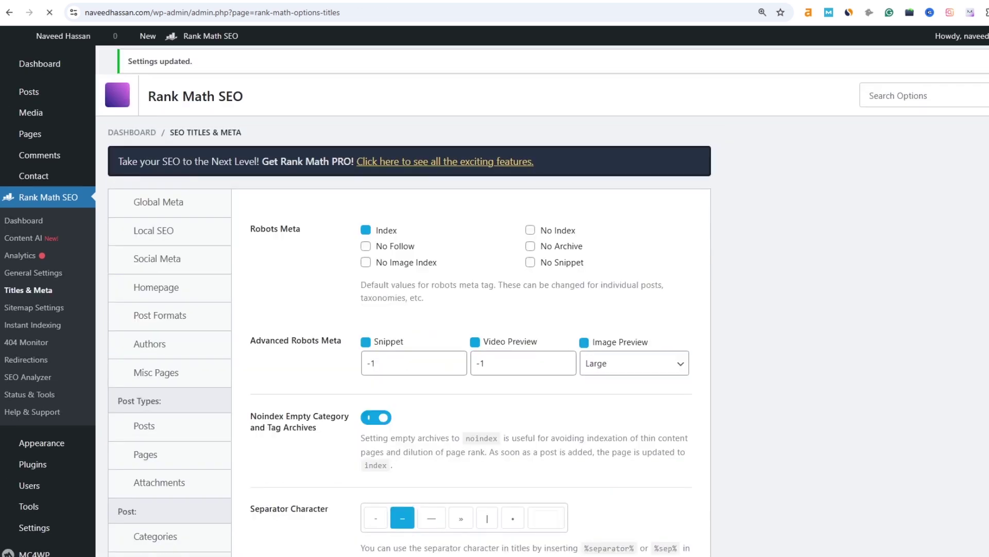
- In Post Formats, trim the Format Archive Title down to just %term%
click(163, 389)
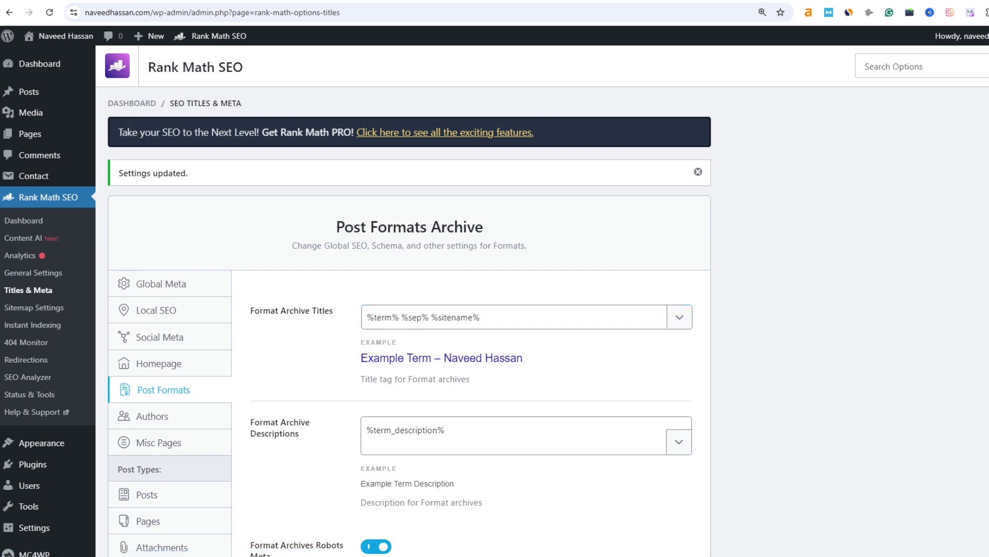
scroll(494, 309, down, 1)
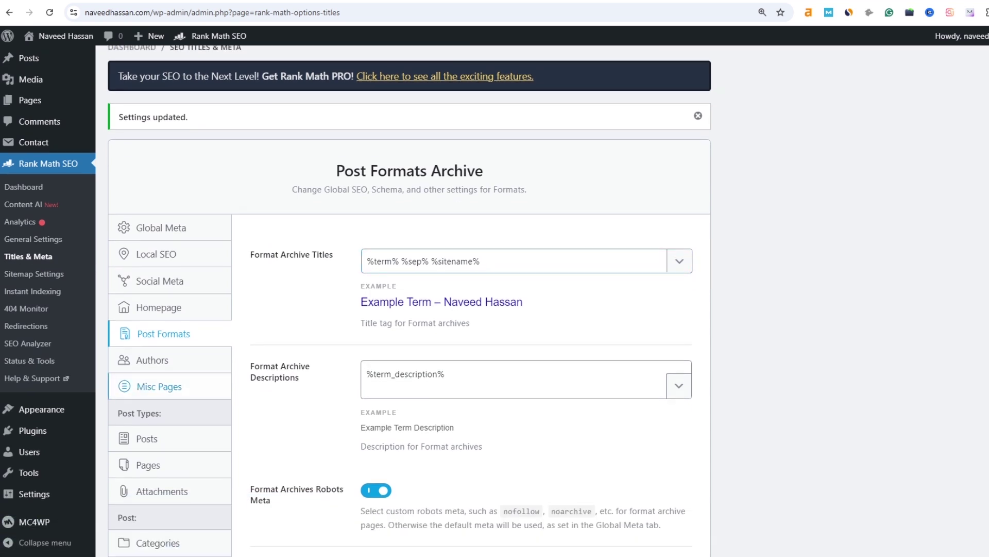
drag(480, 261, 401, 261)
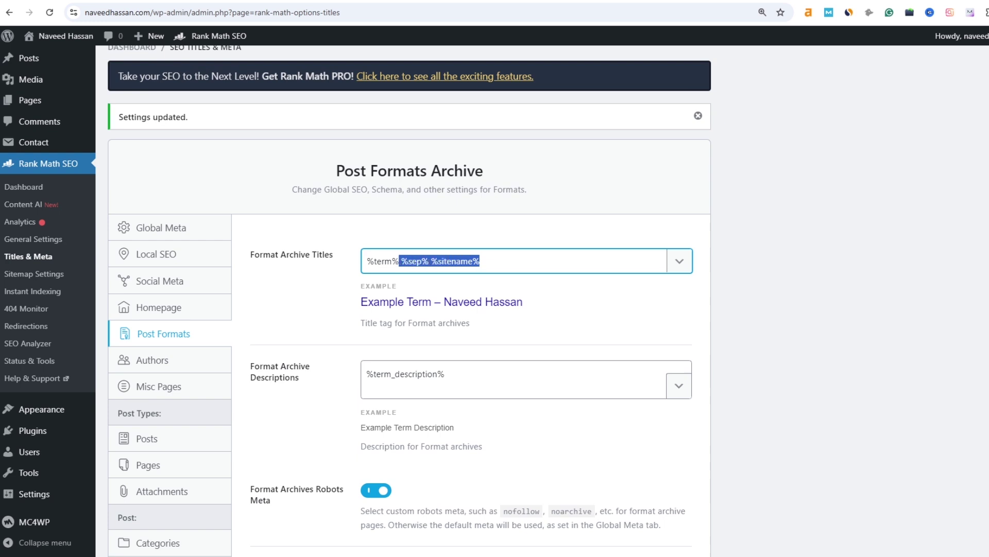
drag(523, 302, 442, 301)
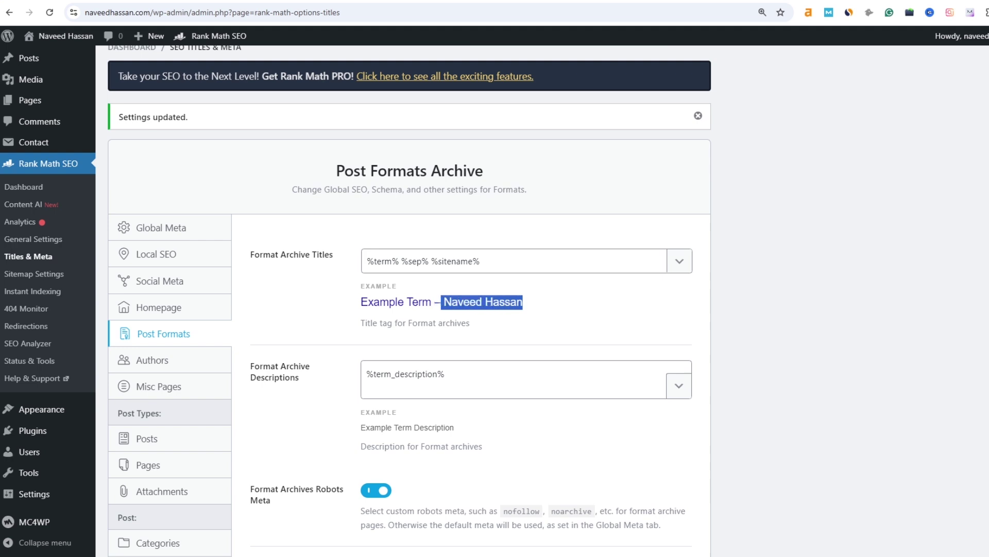
drag(480, 261, 402, 262)
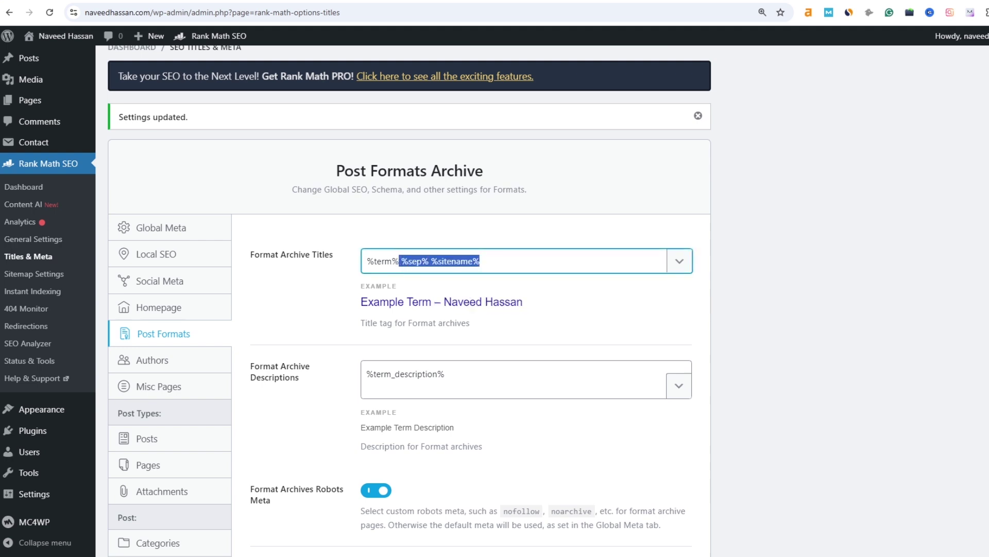
key(BackSpace)
key(ctrl+a)
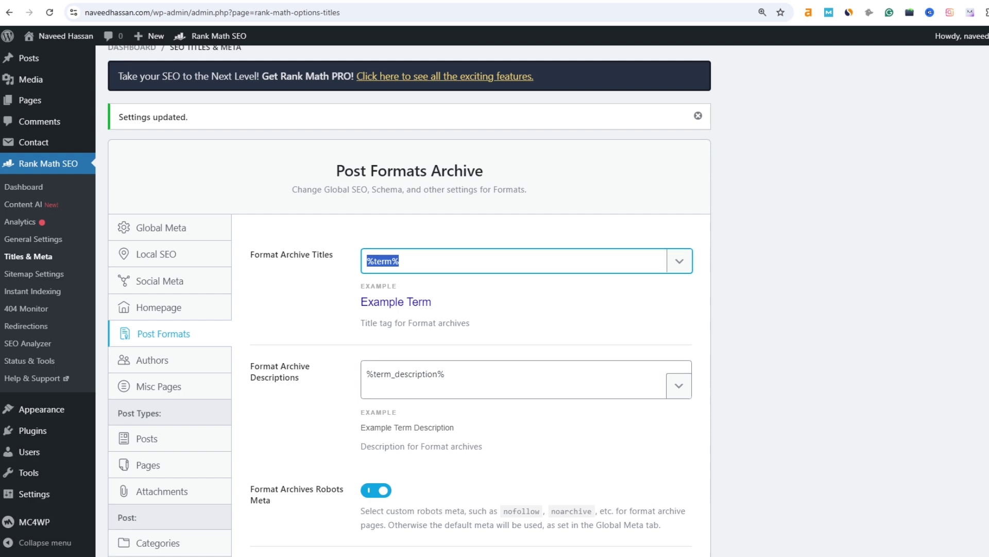
drag(432, 302, 361, 302)
- Set format archives to Index robots meta and save the Post Formats settings
scroll(397, 304, down, 5)
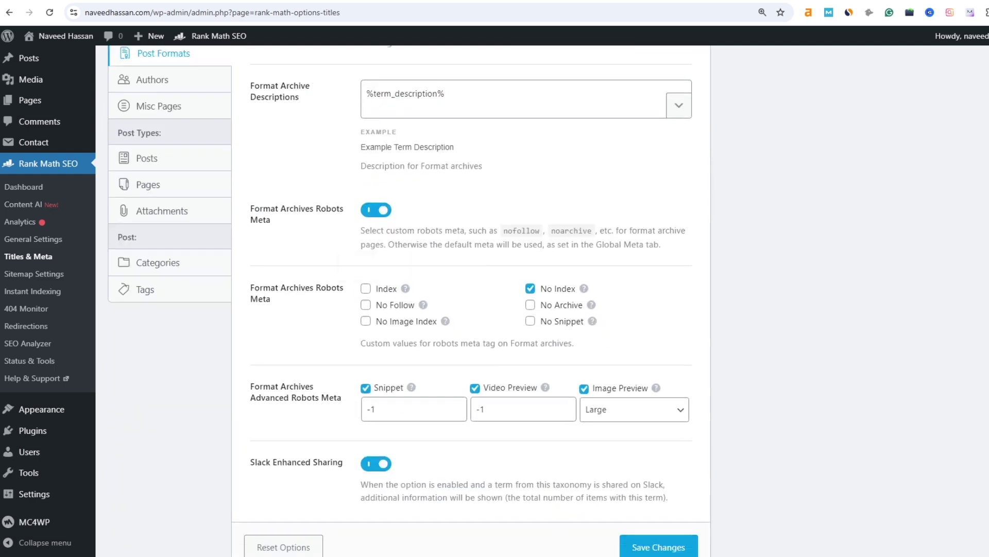
click(366, 289)
scroll(412, 330, down, 2)
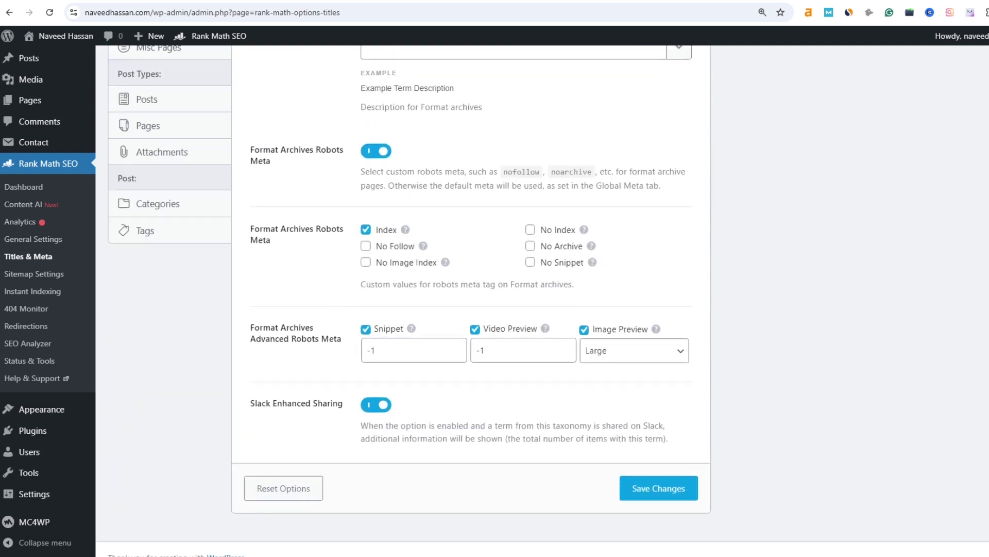
click(659, 475)
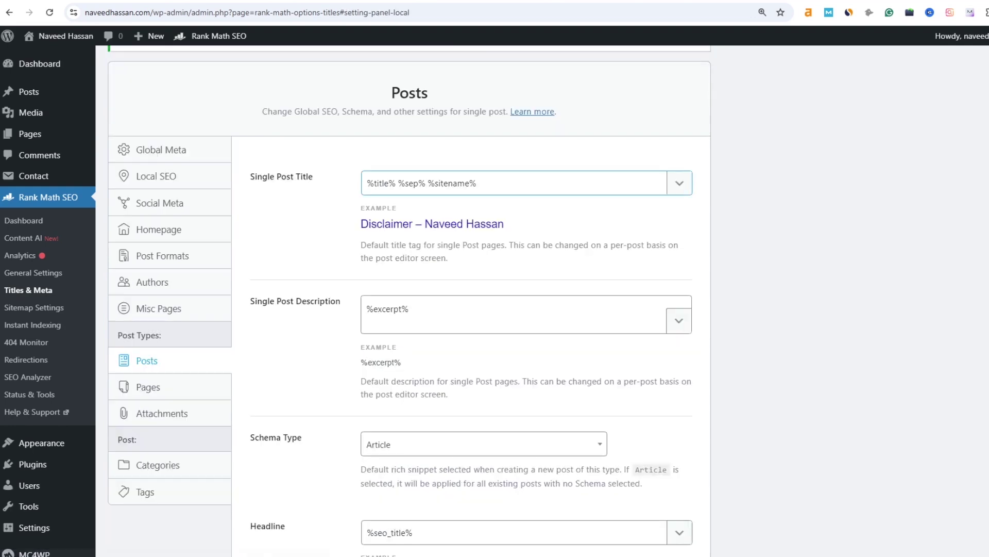
drag(478, 184, 396, 184)
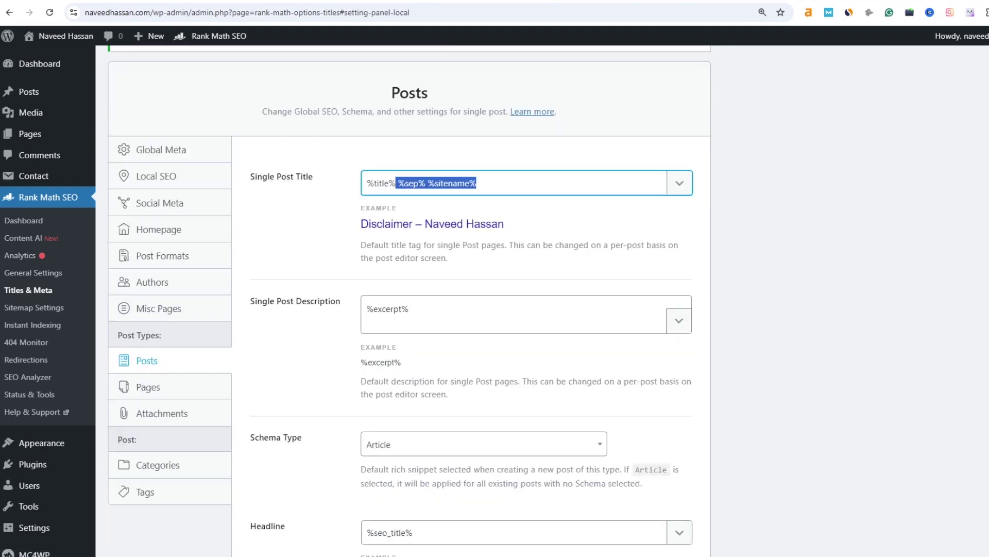
- Drop separator and site name from Single Post Title, set Article Type to Article, and save
key(BackSpace)
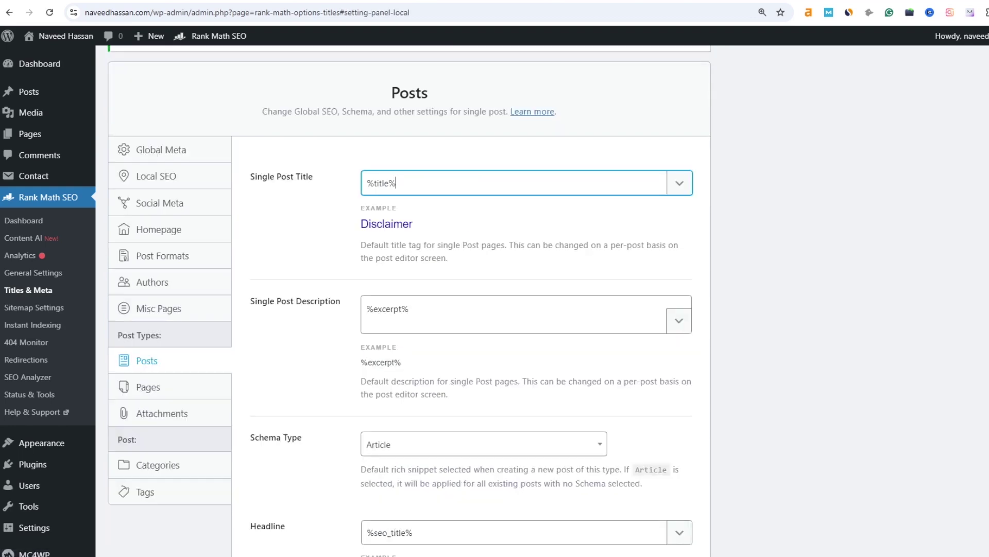
scroll(402, 299, down, 8)
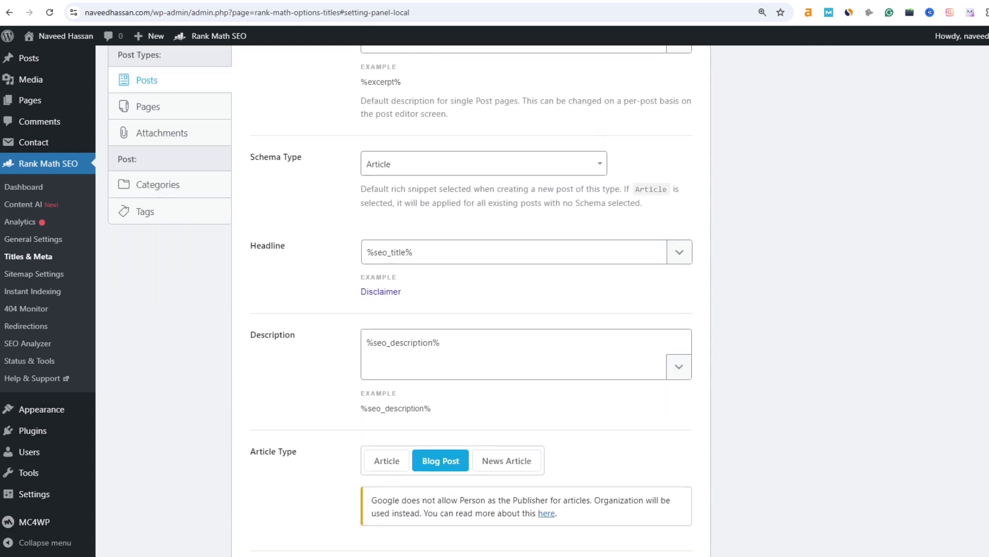
click(386, 348)
scroll(387, 349, up, 6)
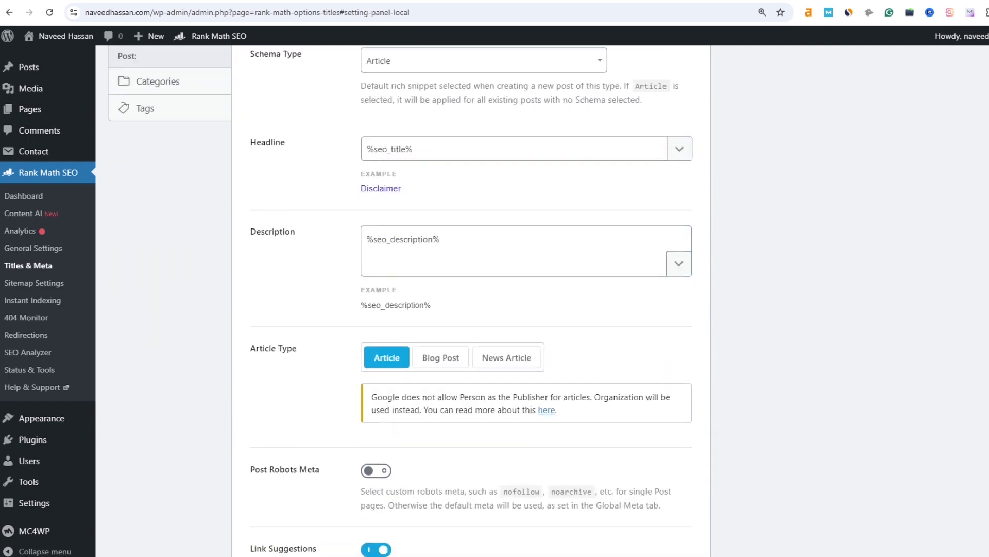
scroll(386, 349, down, 1)
scroll(402, 299, down, 9)
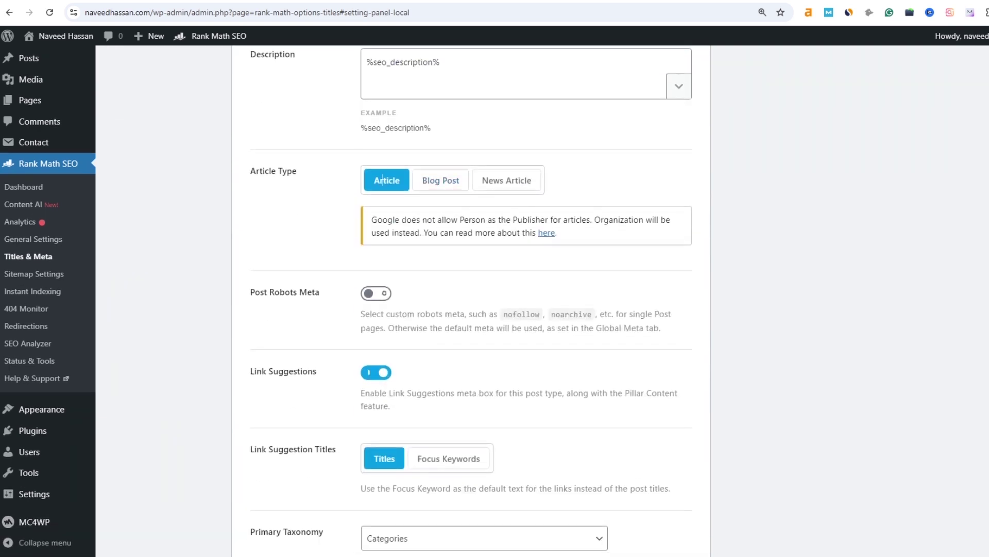
click(376, 404)
scroll(376, 404, down, 3)
scroll(472, 299, down, 10)
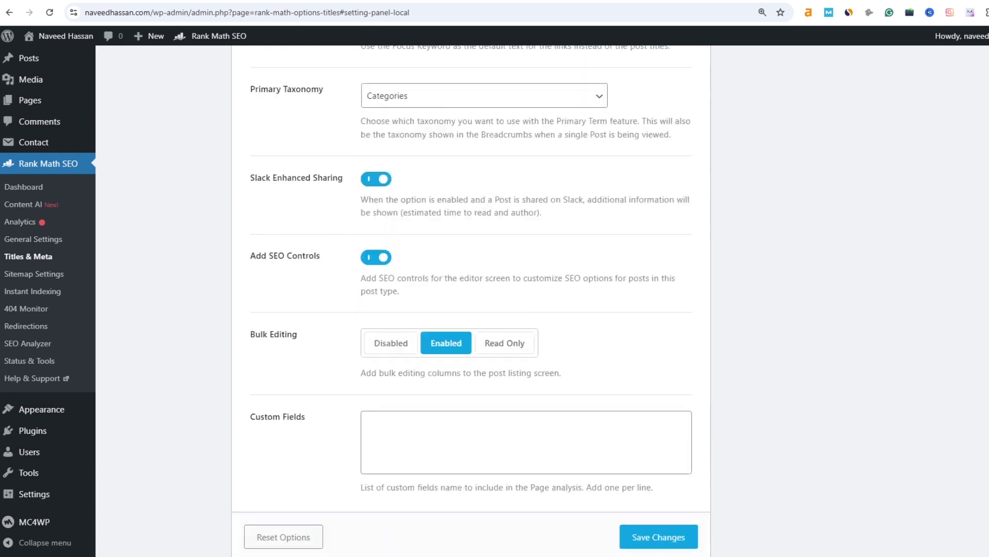
click(659, 537)
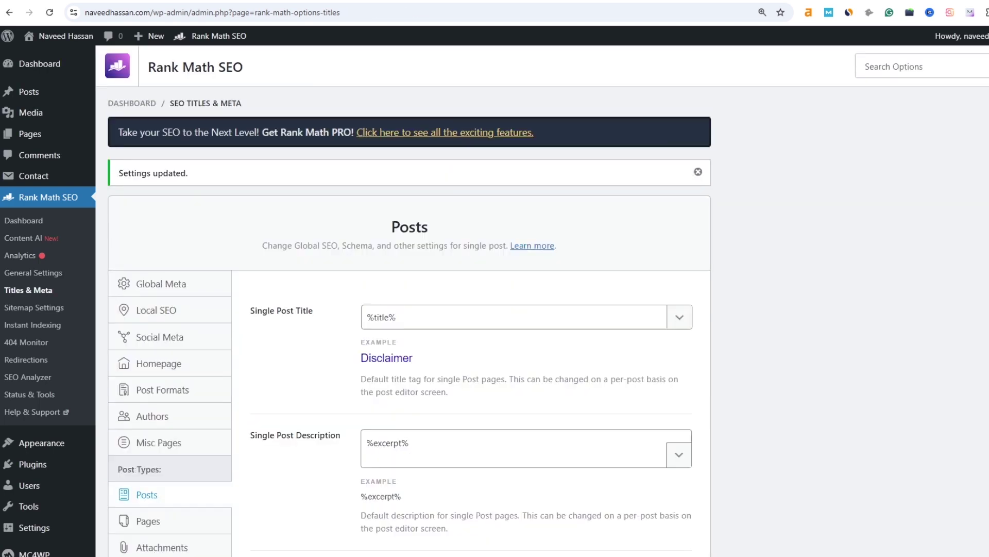
- Turn on custom robots meta for Pages and save the page settings
scroll(495, 309, down, 5)
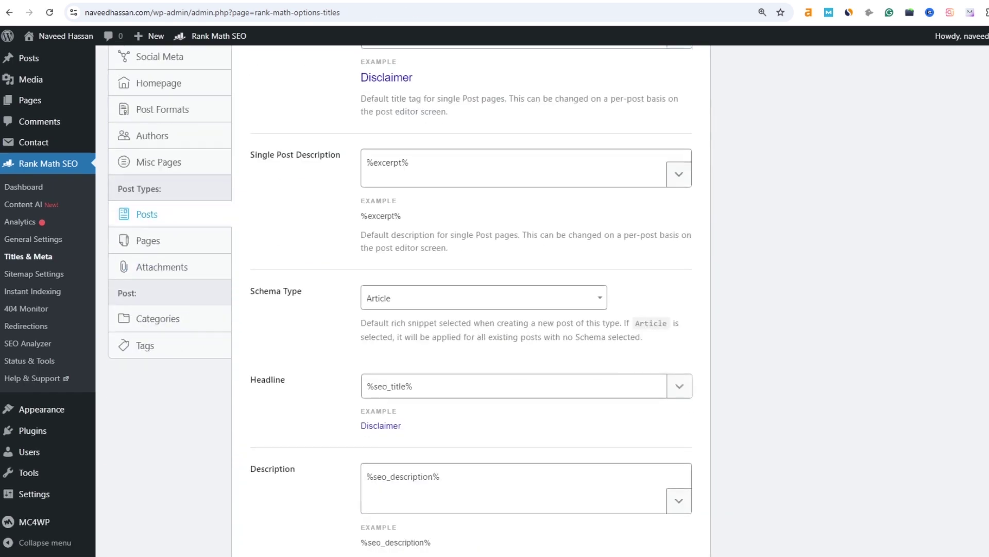
click(149, 240)
scroll(495, 309, up, 5)
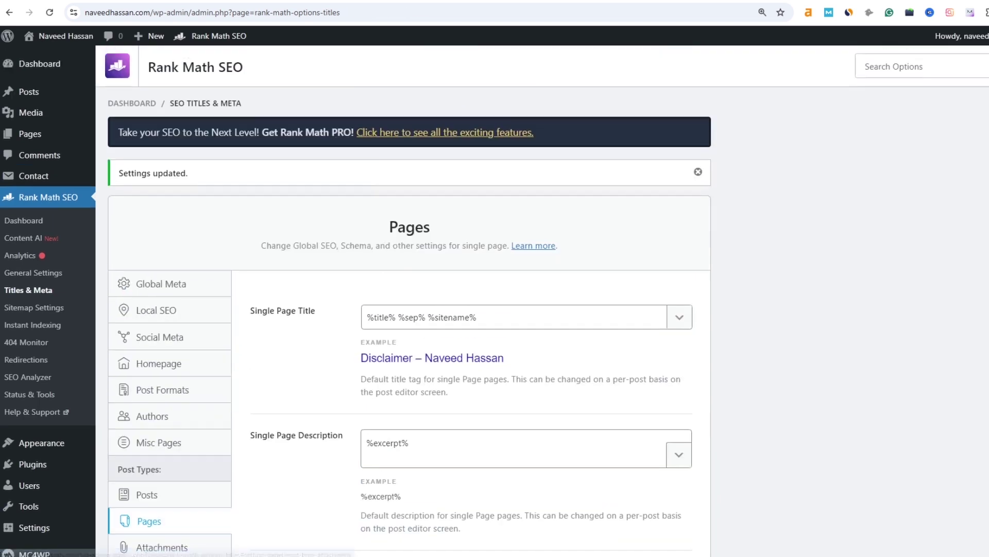
drag(477, 317, 419, 317)
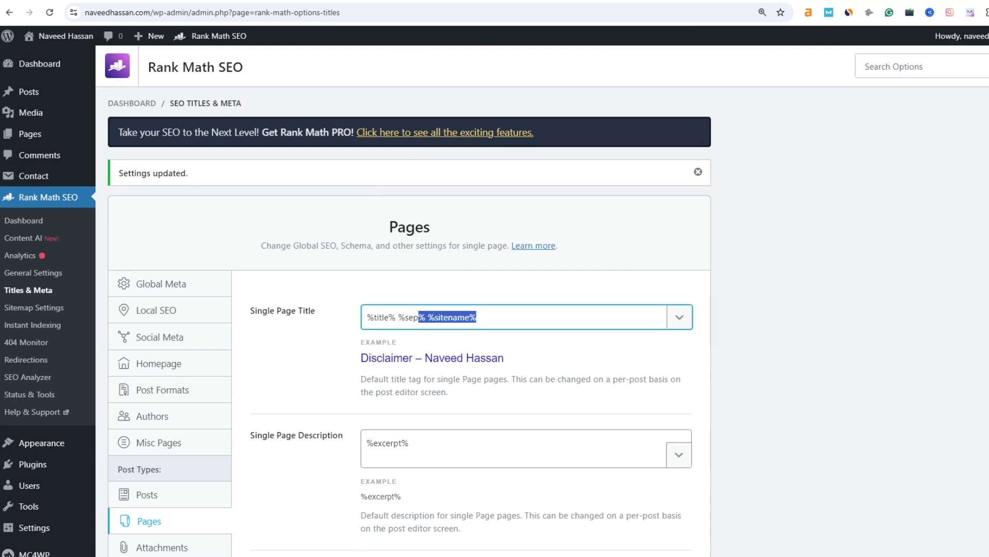
drag(505, 358, 416, 358)
scroll(494, 309, down, 8)
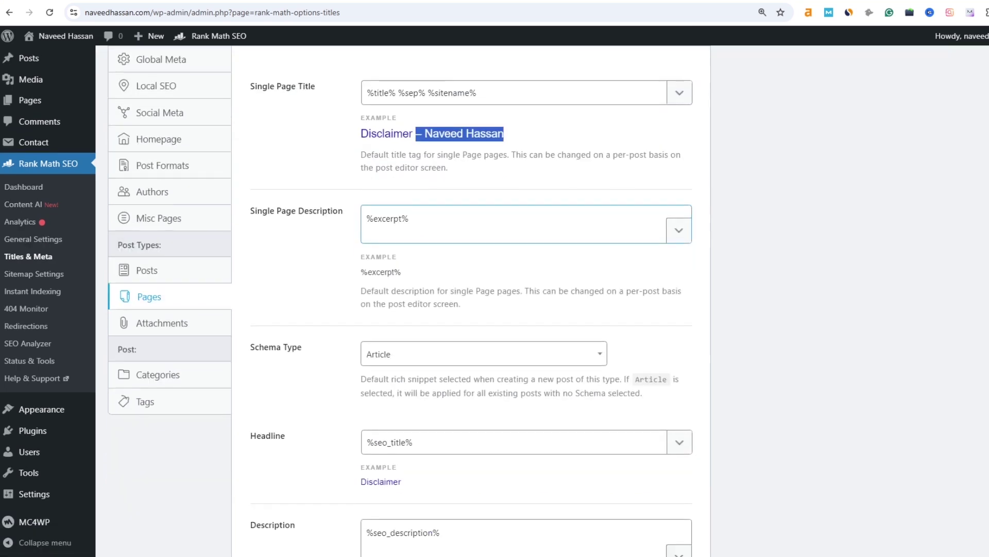
scroll(494, 310, down, 4)
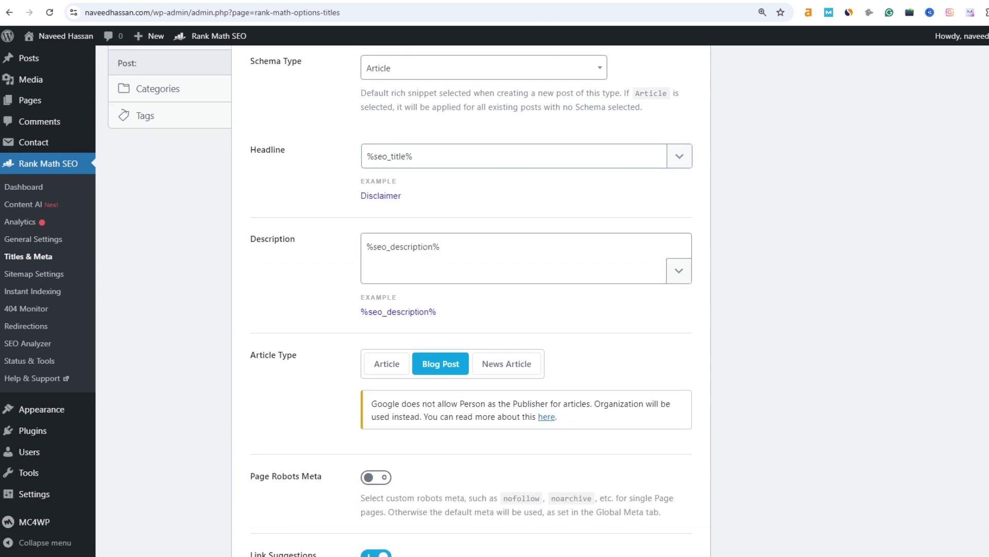
click(377, 314)
scroll(495, 310, down, 2)
drag(260, 201, 322, 201)
scroll(472, 309, down, 10)
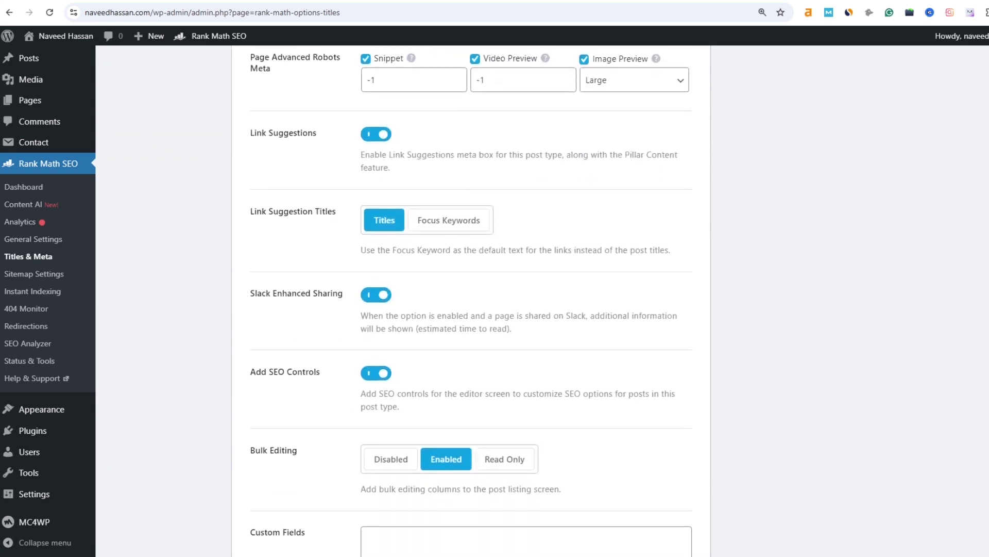
click(659, 474)
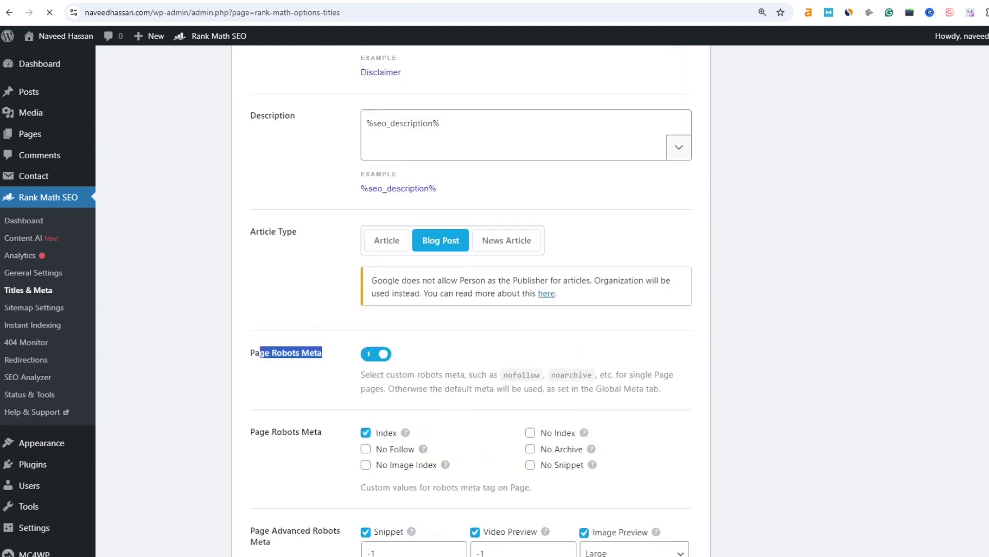
- Turn on custom robots meta for category archives and save the category settings
scroll(410, 309, down, 3)
scroll(409, 310, up, 4)
scroll(410, 309, down, 5)
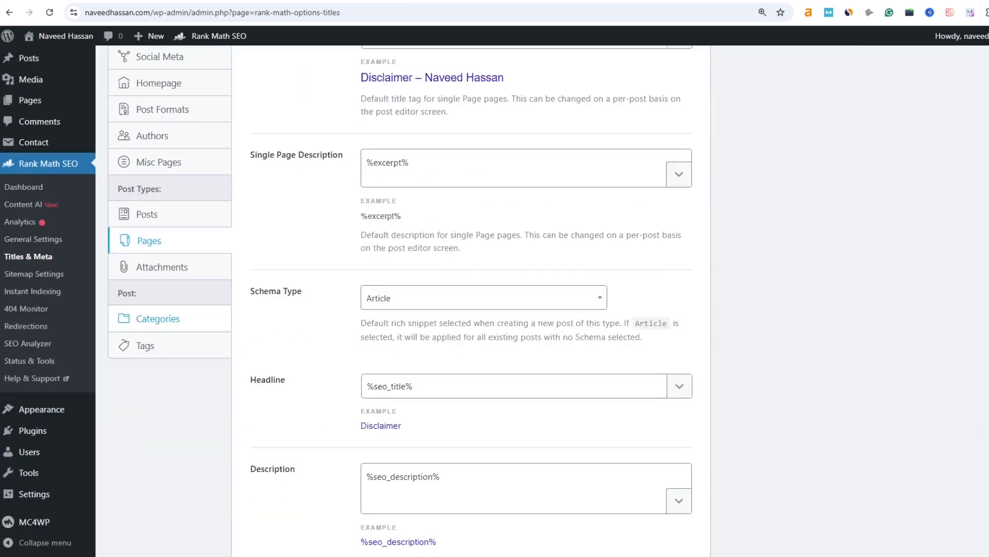
click(158, 318)
scroll(158, 319, up, 5)
scroll(409, 309, down, 4)
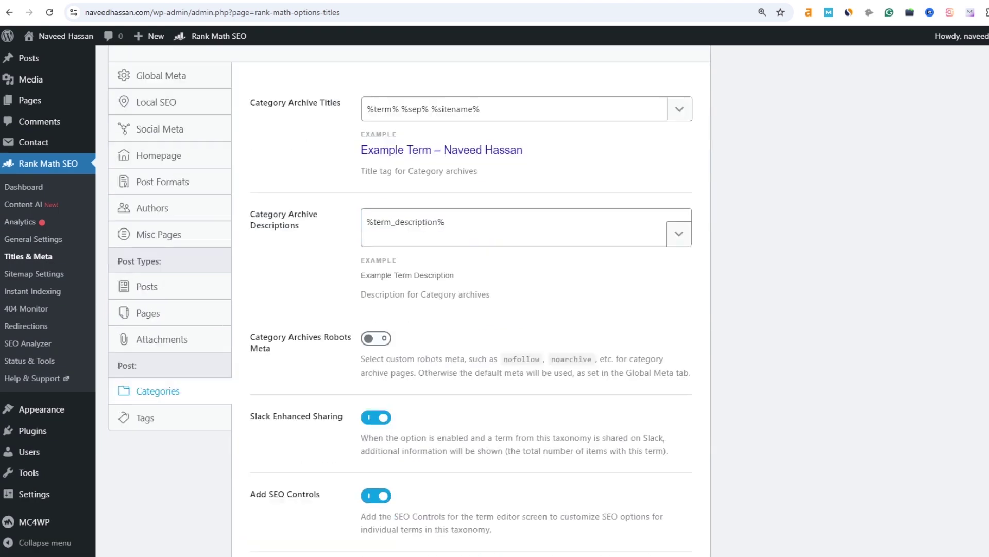
scroll(410, 300, down, 3)
click(376, 169)
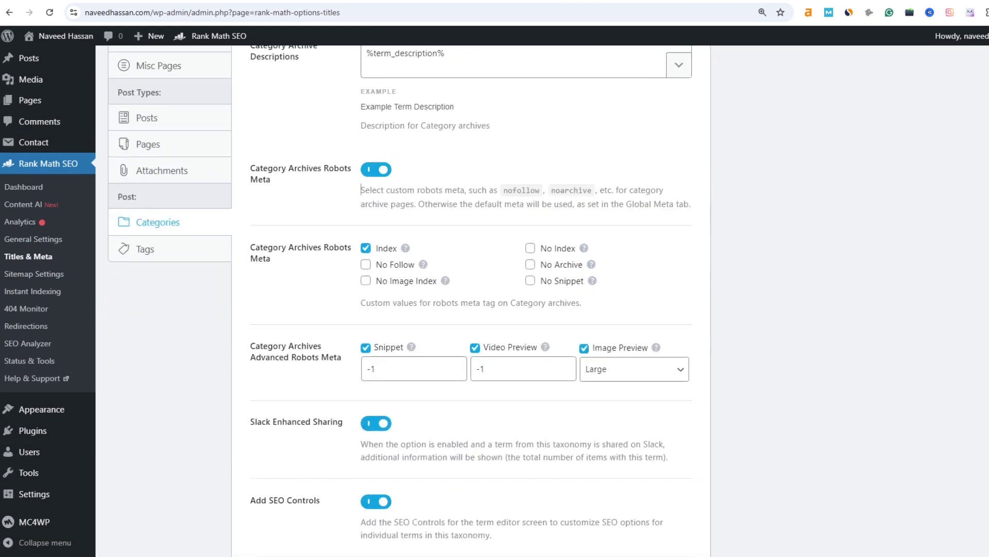
scroll(410, 301, down, 3)
click(659, 476)
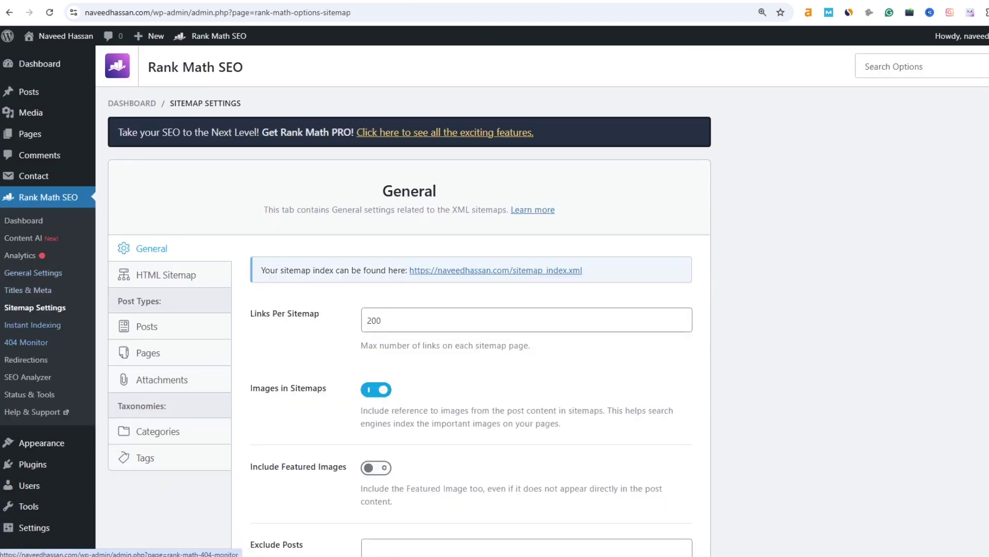
- Check the Posts and Pages sitemap settings, then visit the live site's homepage
scroll(494, 299, down, 3)
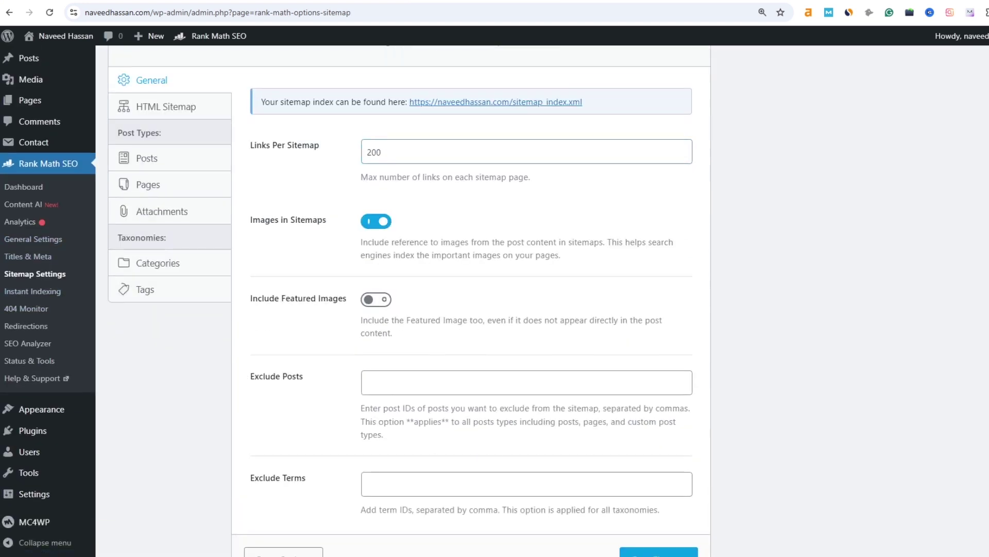
scroll(495, 299, down, 2)
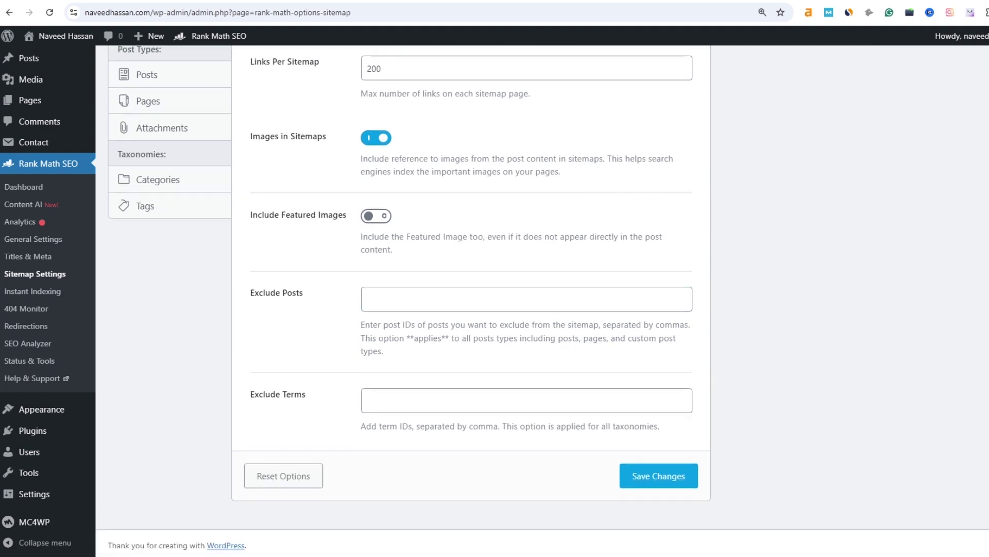
scroll(495, 299, up, 5)
click(147, 326)
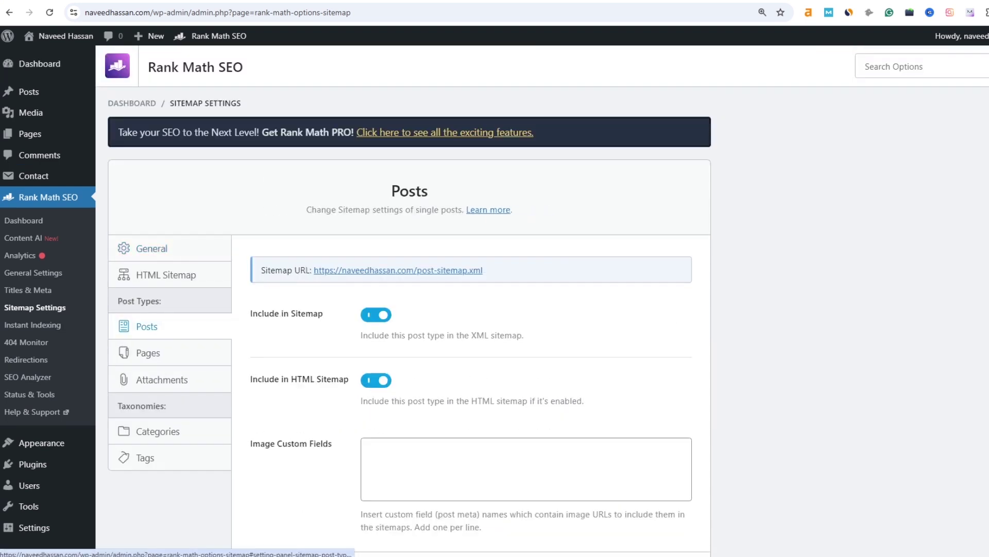
scroll(495, 299, down, 2)
click(149, 251)
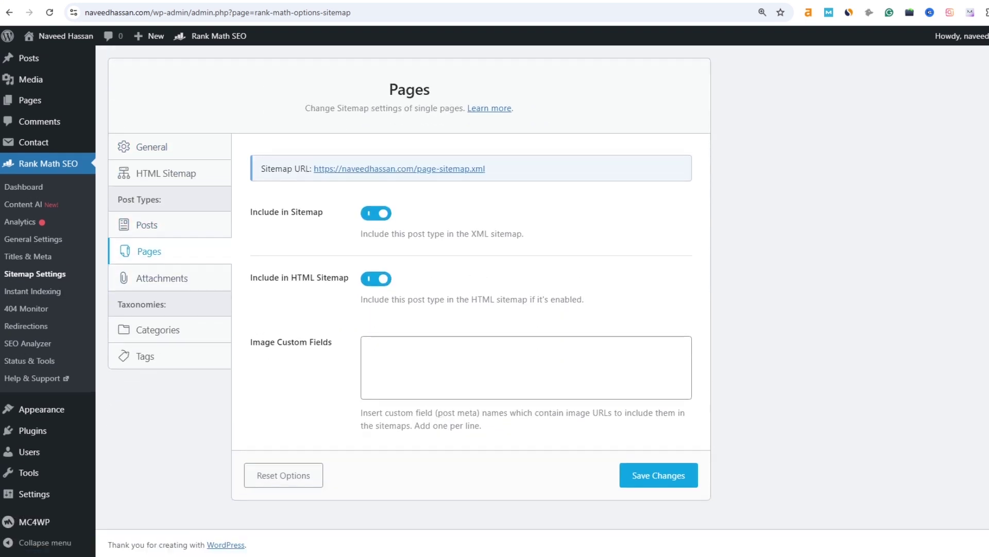
scroll(41, 288, up, 2)
click(66, 36)
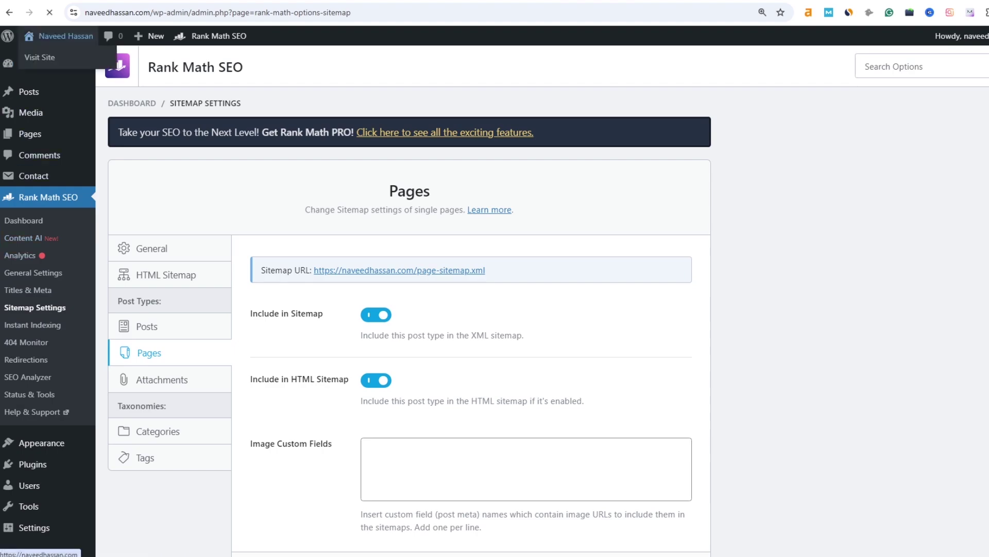
- Bulk-trash all three posts: Muddy Buddies, Pumpkin Banana Loaf and Earl Grey Cookies
scroll(495, 298, down, 5)
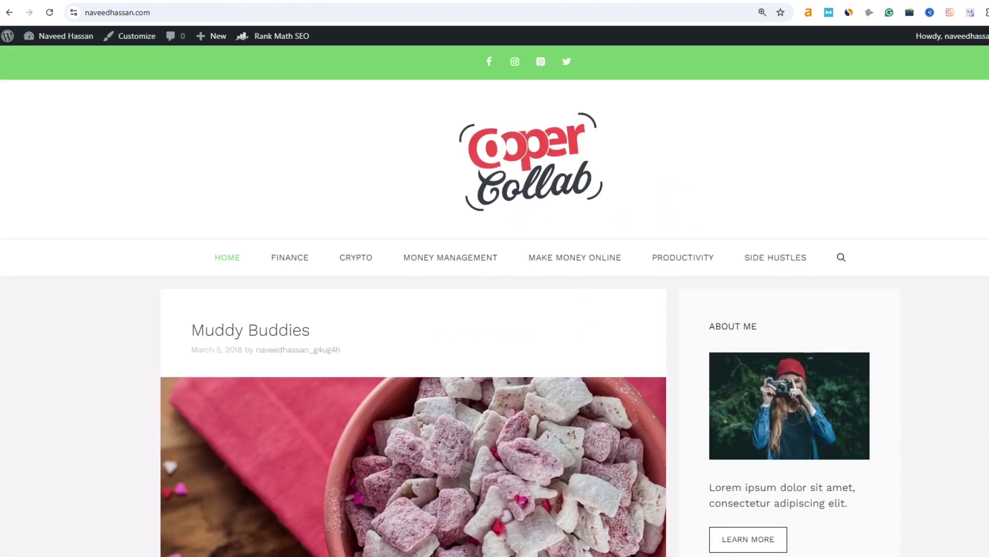
scroll(495, 298, down, 10)
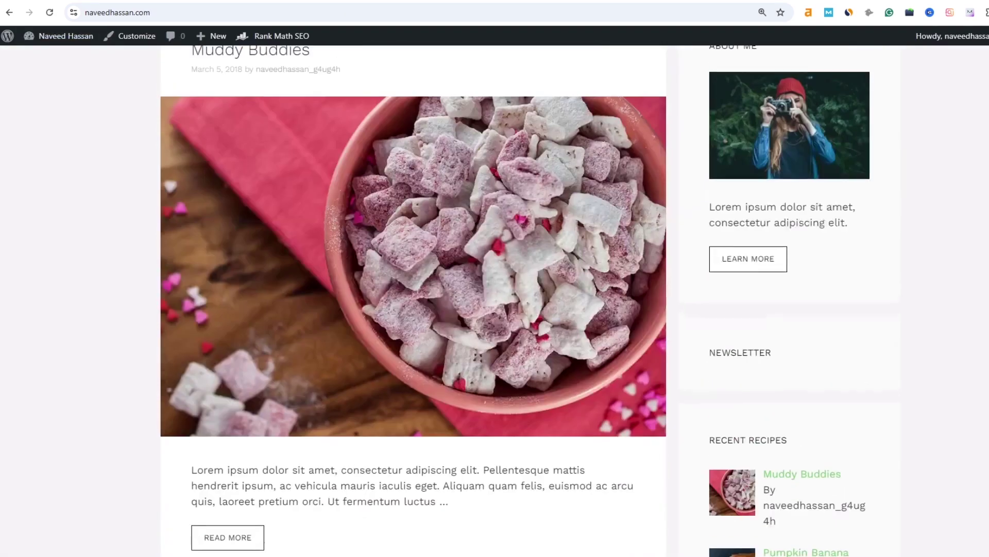
click(66, 36)
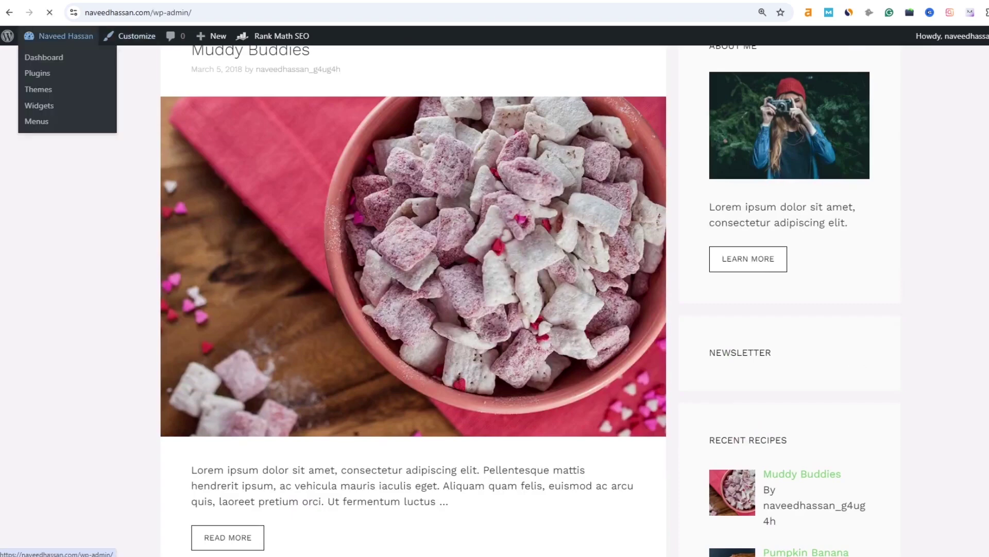
mouse_move(31, 136)
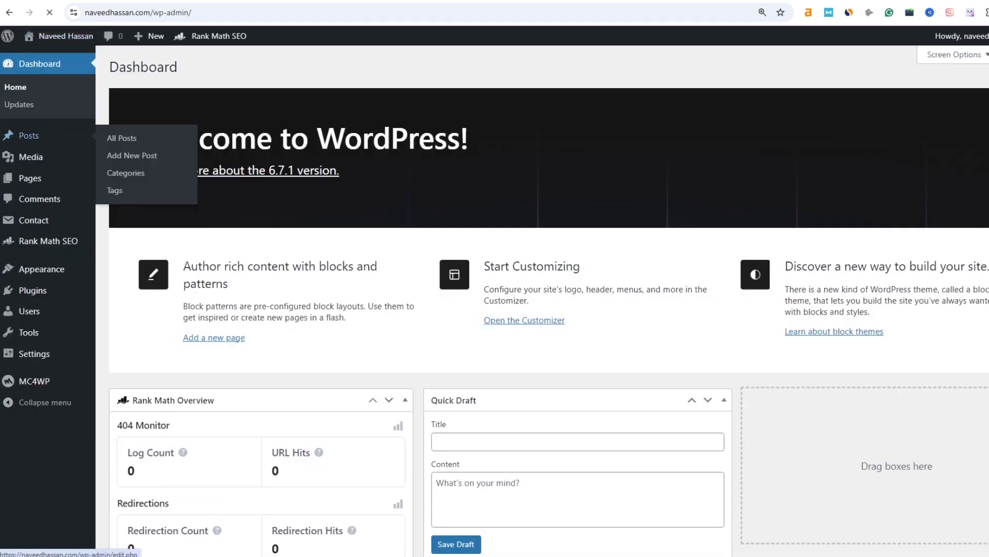
click(31, 136)
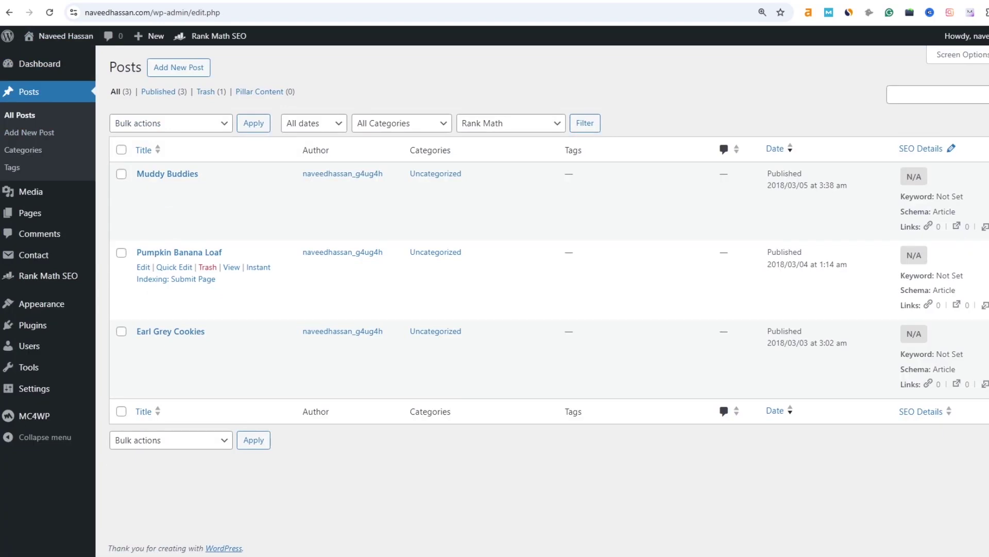
click(121, 149)
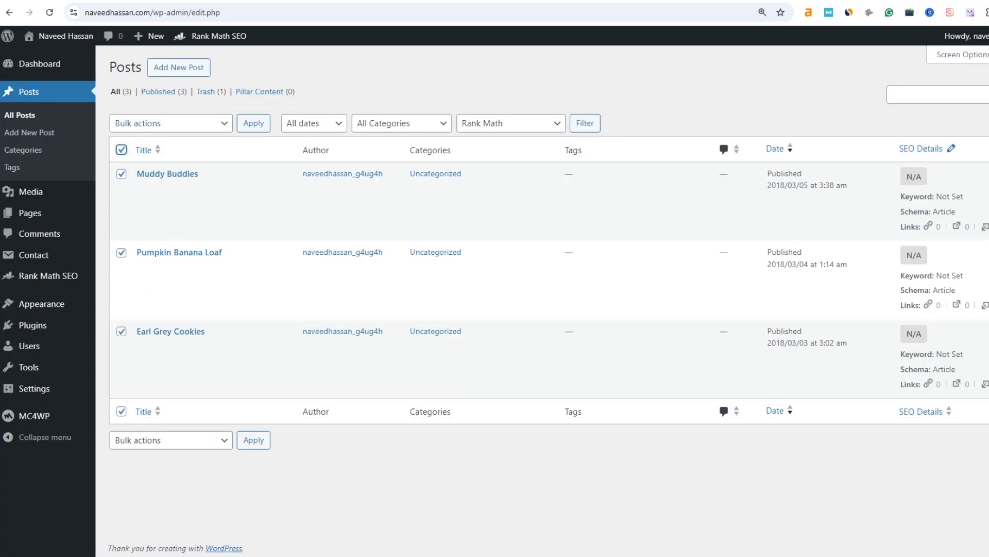
click(170, 122)
click(141, 172)
click(253, 122)
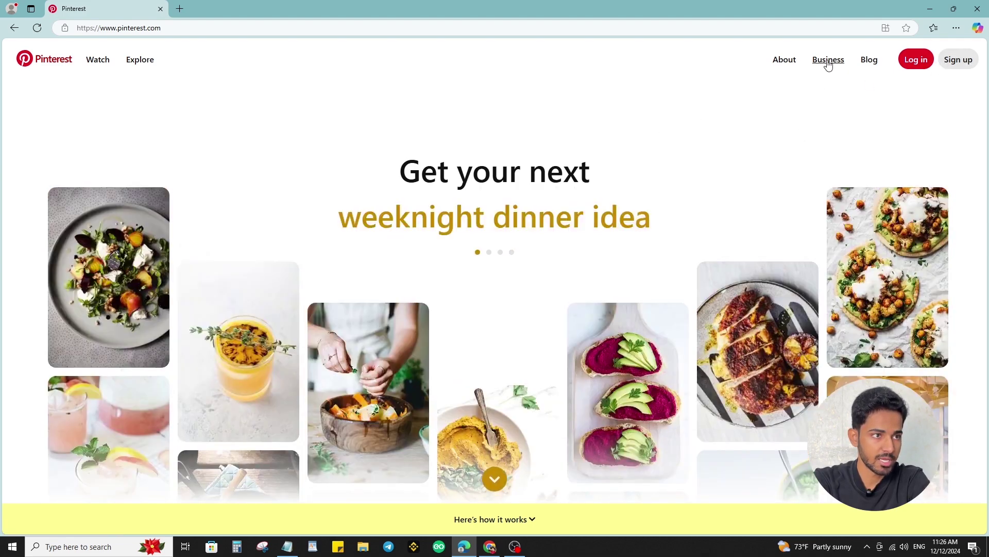
- Go to Pinterest Business and start signing up for a business account
click(829, 62)
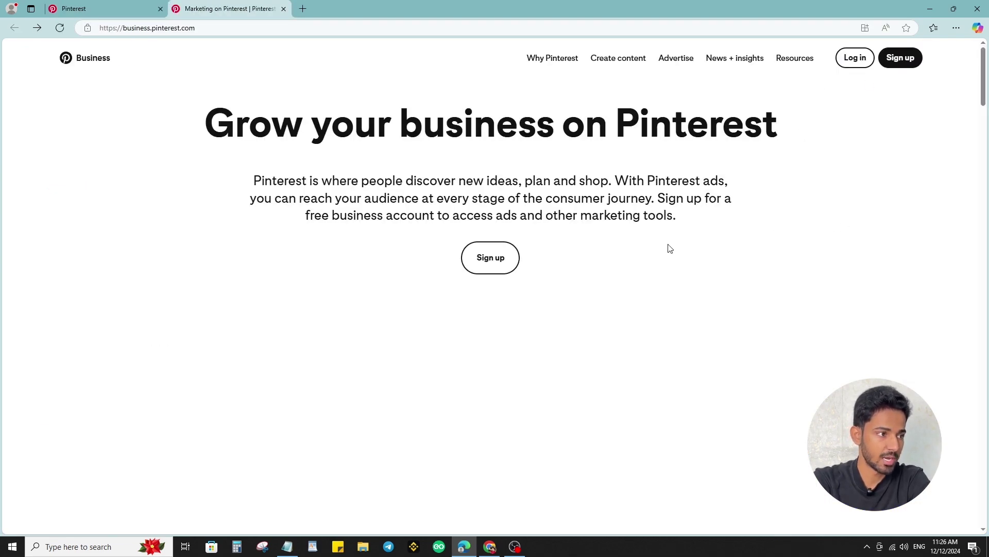
click(473, 270)
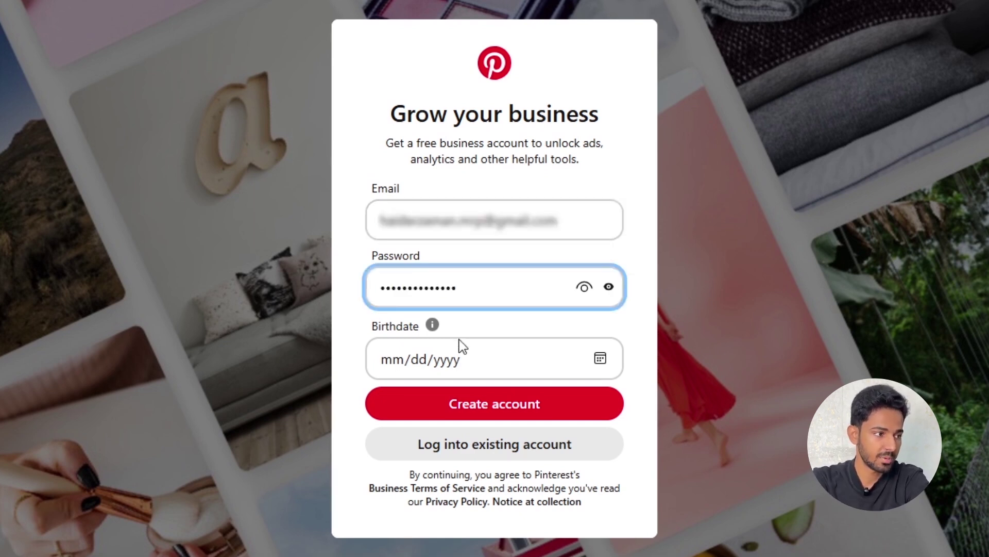
click(406, 361)
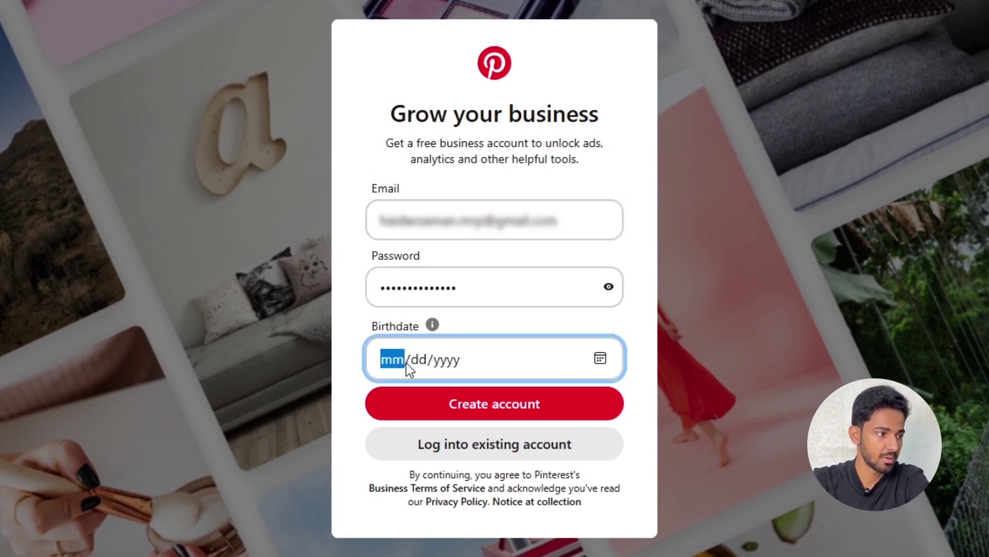
click(656, 326)
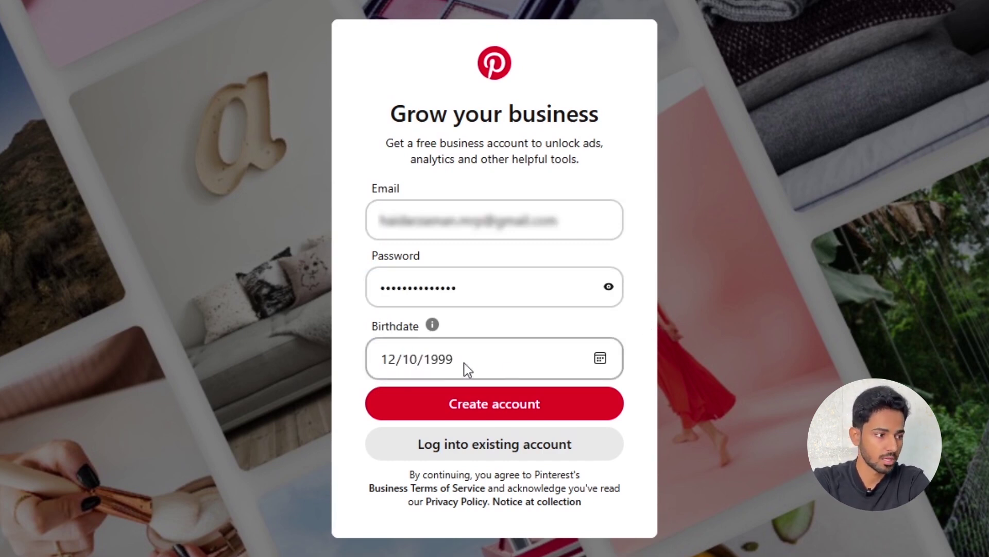
click(577, 410)
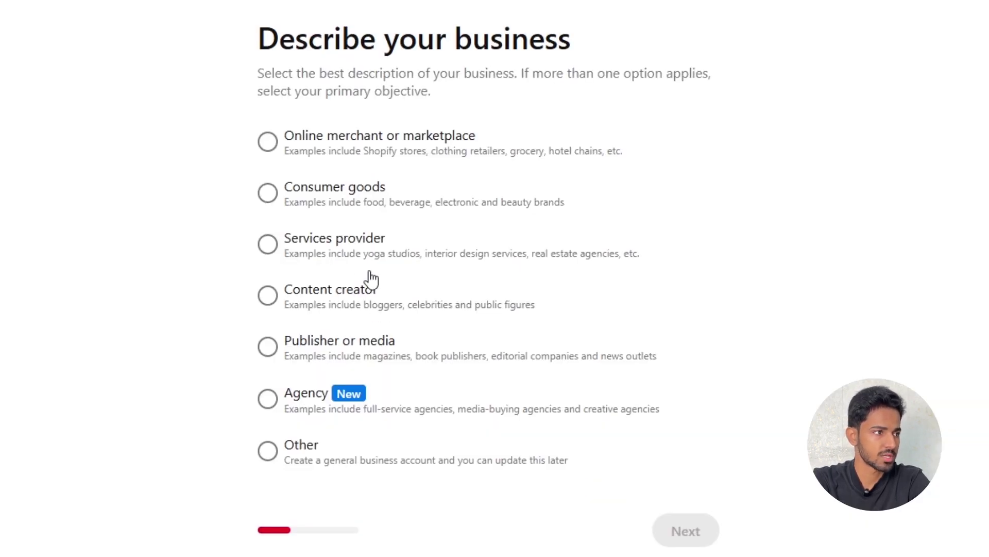
- Describe the business as a content creator and continue to the business details form
drag(250, 46, 528, 61)
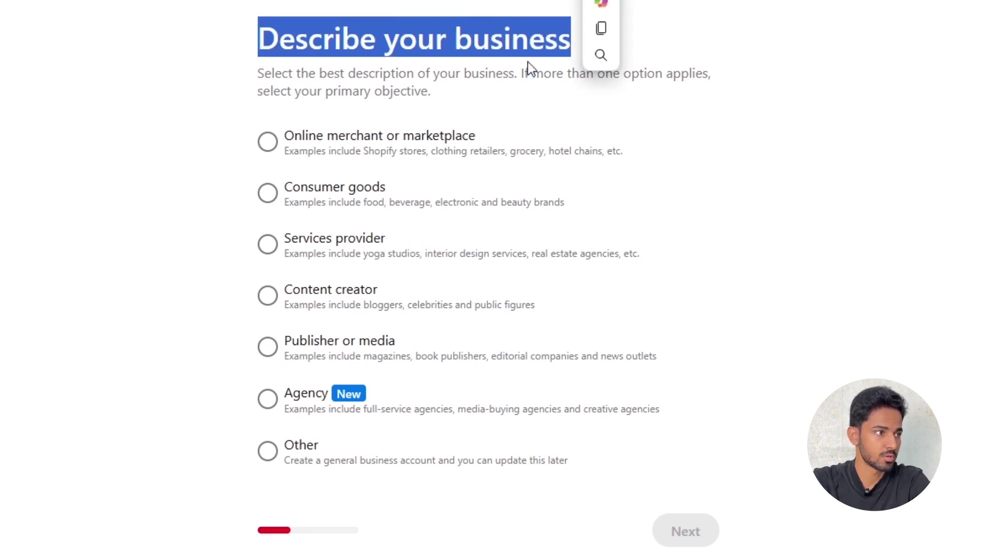
click(336, 303)
click(687, 532)
click(364, 161)
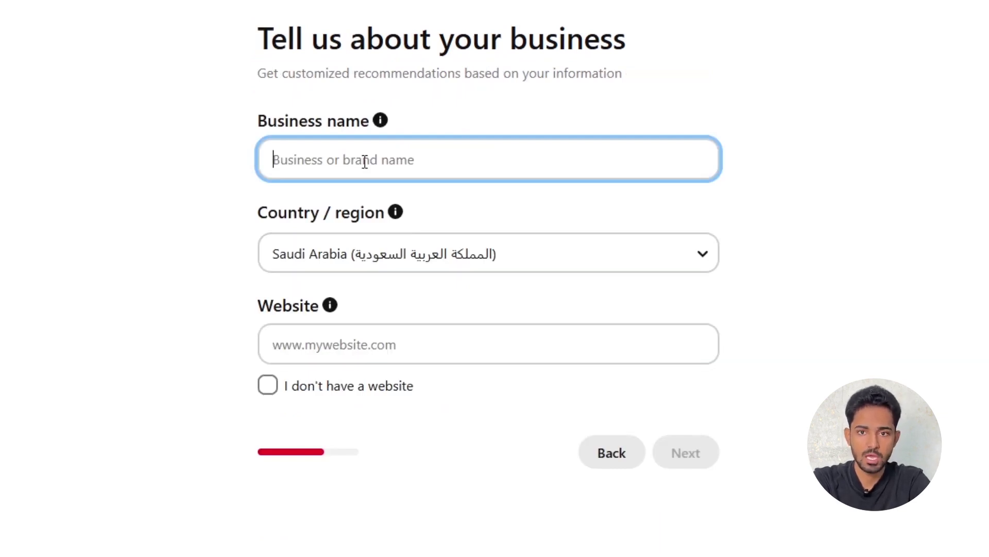
- Deselect the Business name field, leaving the business details form aside
click(925, 224)
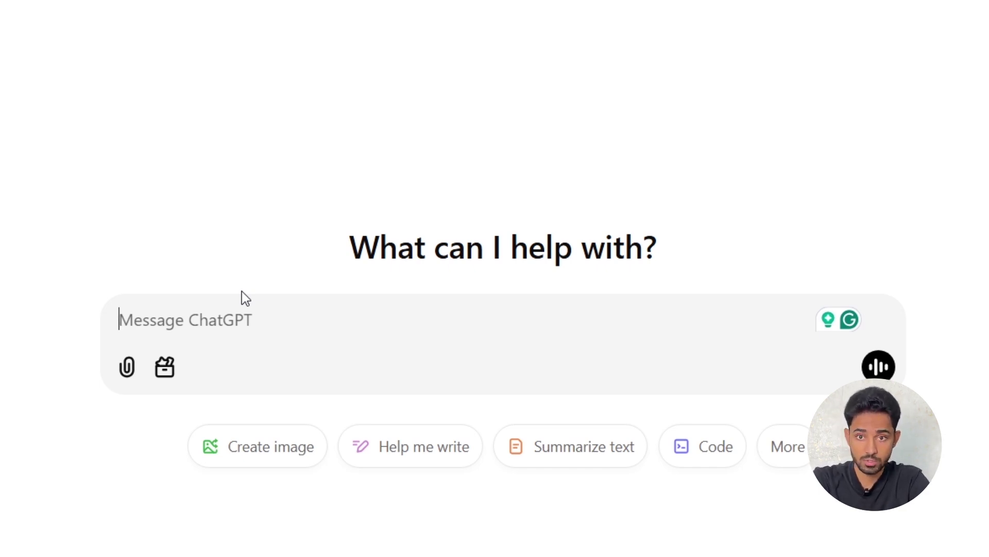
- Ask ChatGPT for health and wellness Pinterest business names with taglines
text(give me some business name for my Pinterest account in health and wellness niche with tagline)
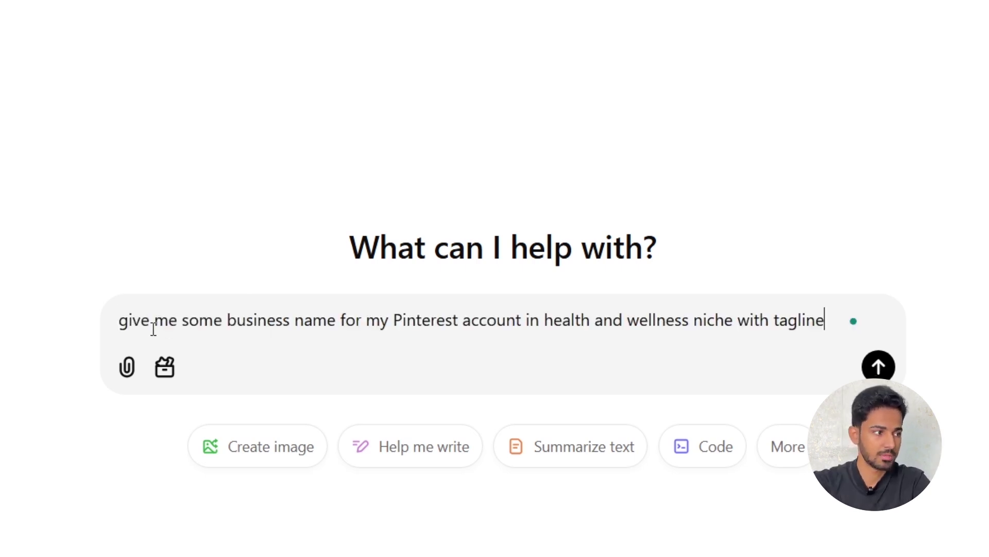
drag(123, 325, 527, 319)
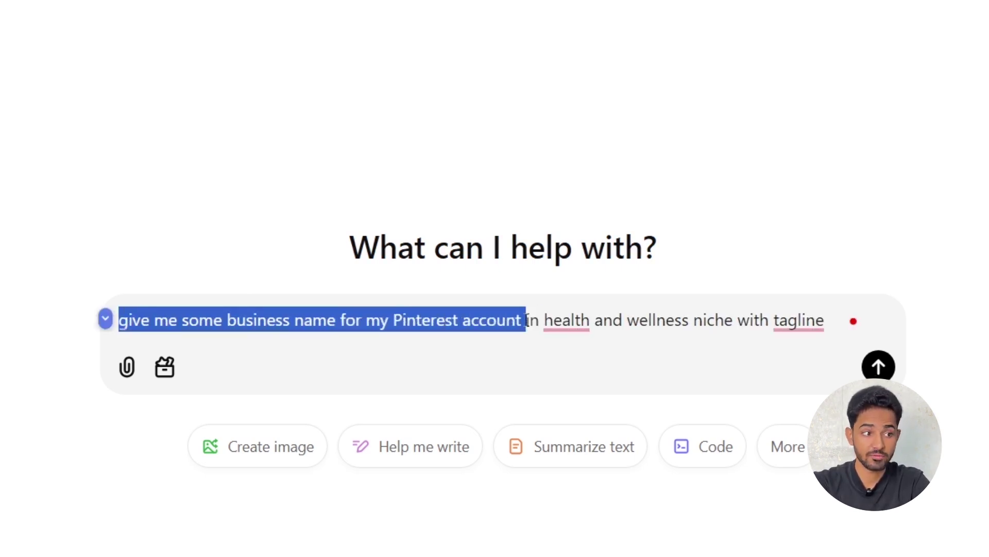
key(Return)
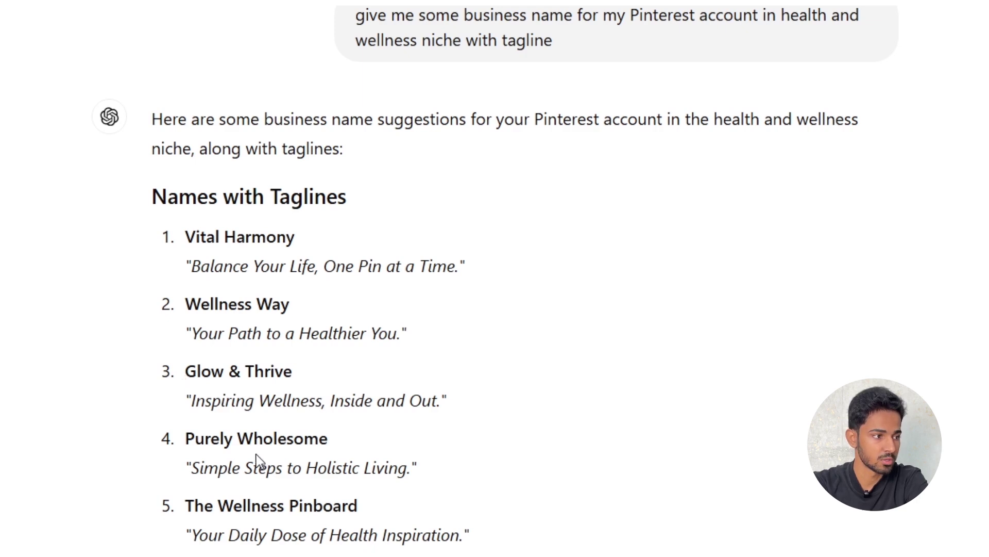
- Copy 'The Wellness Pinboard' and bring up paste options in Pinterest's Business name field
drag(289, 506, 168, 505)
right_click(266, 497)
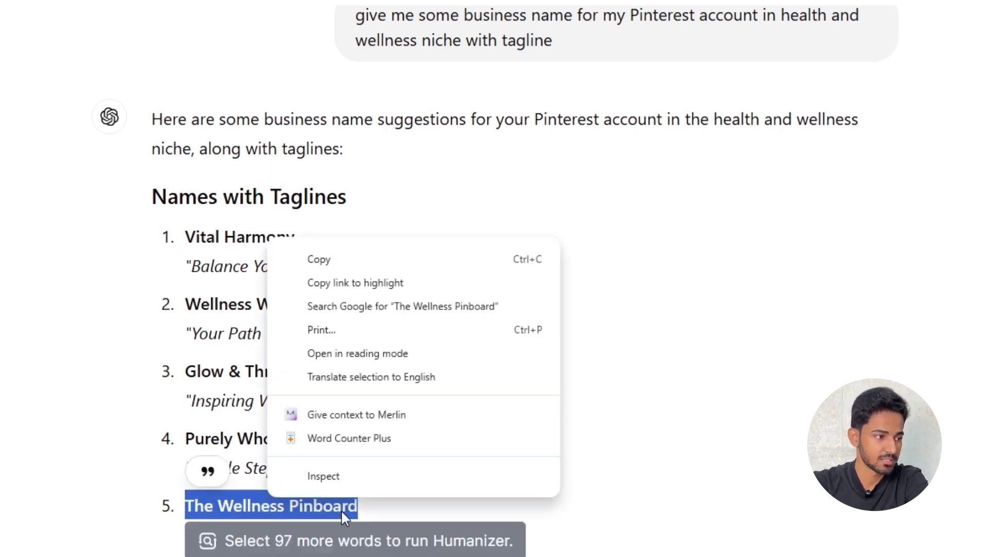
click(336, 261)
click(457, 525)
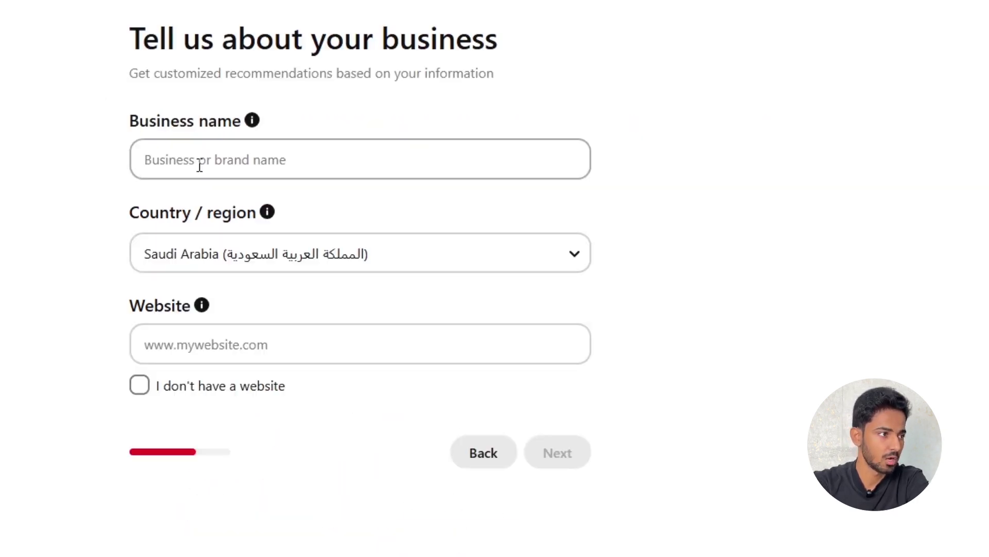
click(198, 147)
right_click(198, 145)
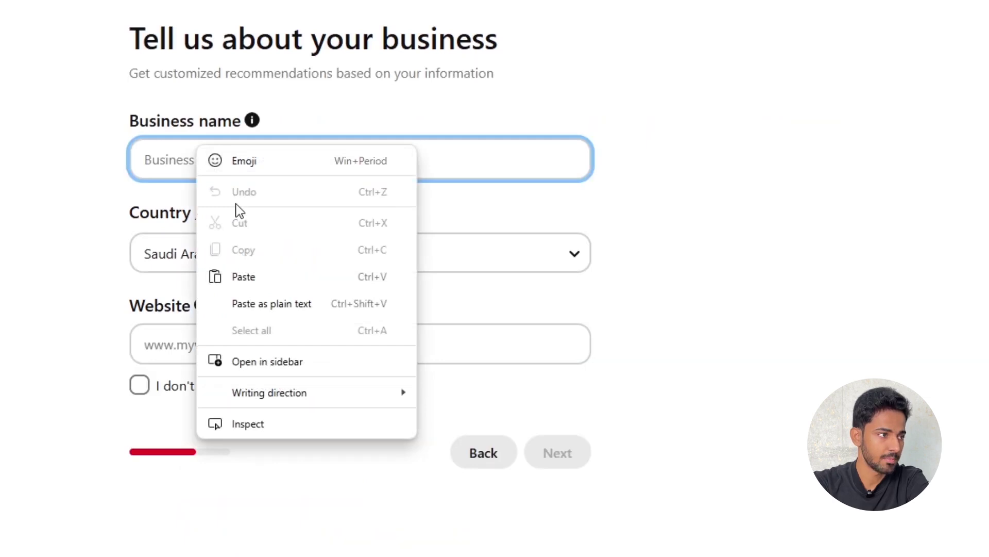
- Paste 'The Wellness Pinboard' as the Pinterest business name
click(270, 282)
double_click(190, 174)
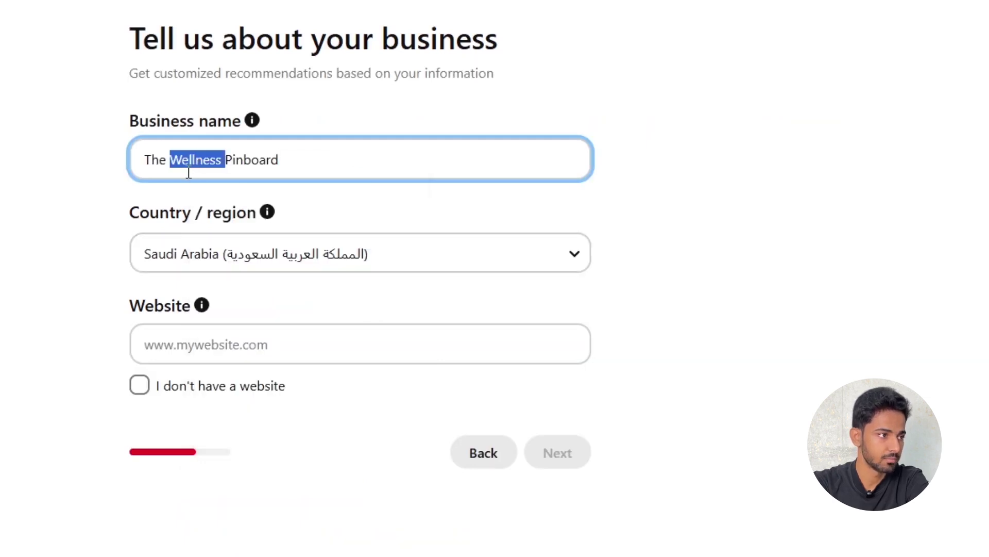
click(117, 178)
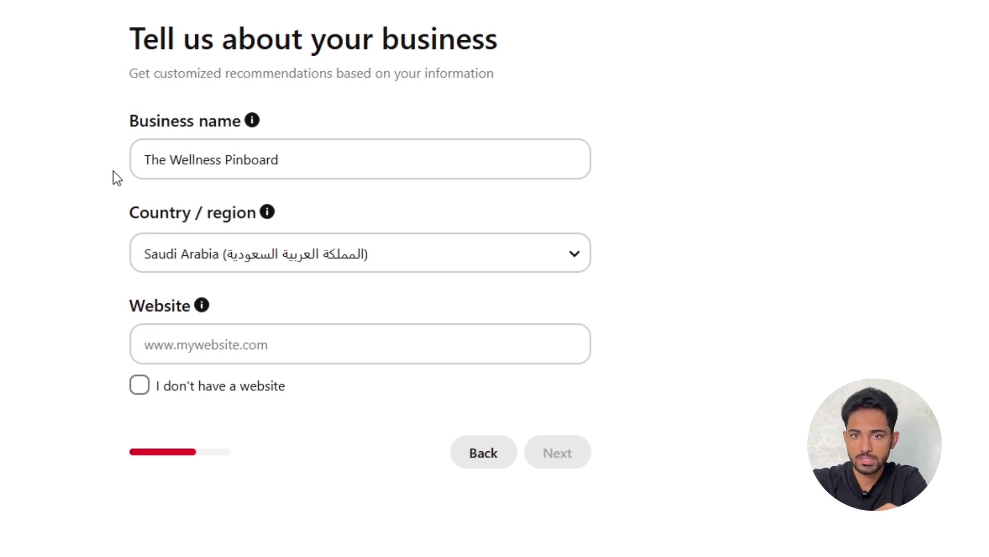
- Set the country/region to United States
click(356, 266)
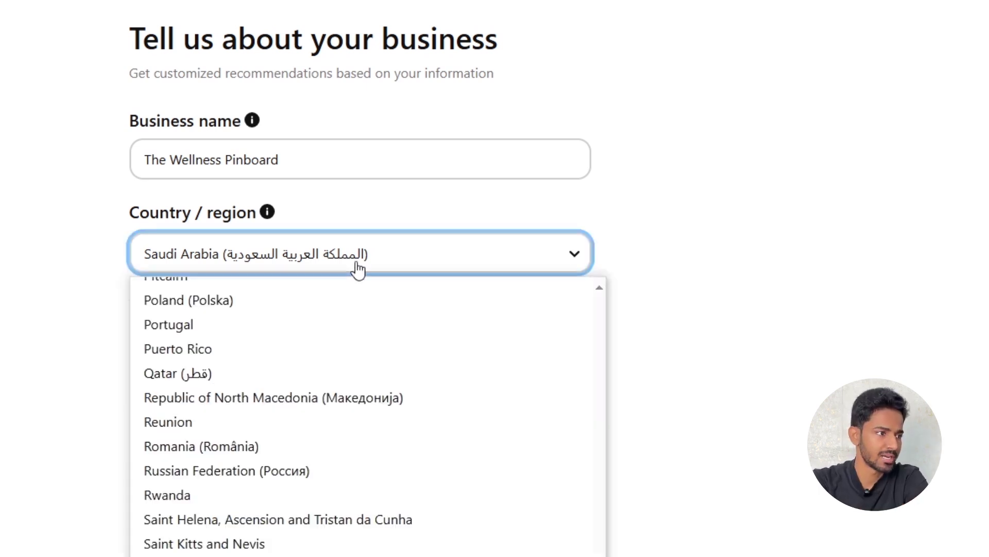
text(un)
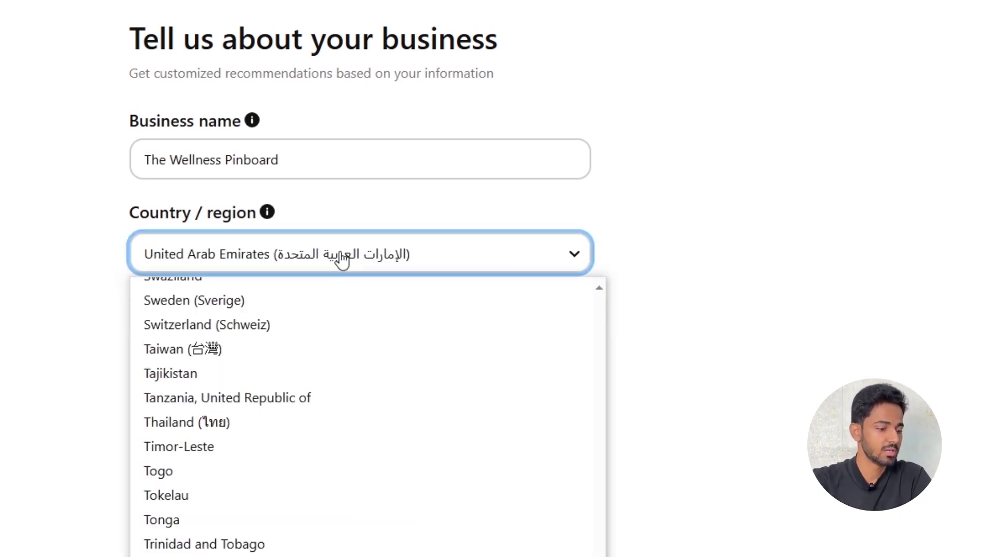
key(Down)
key(Down)
key(Return)
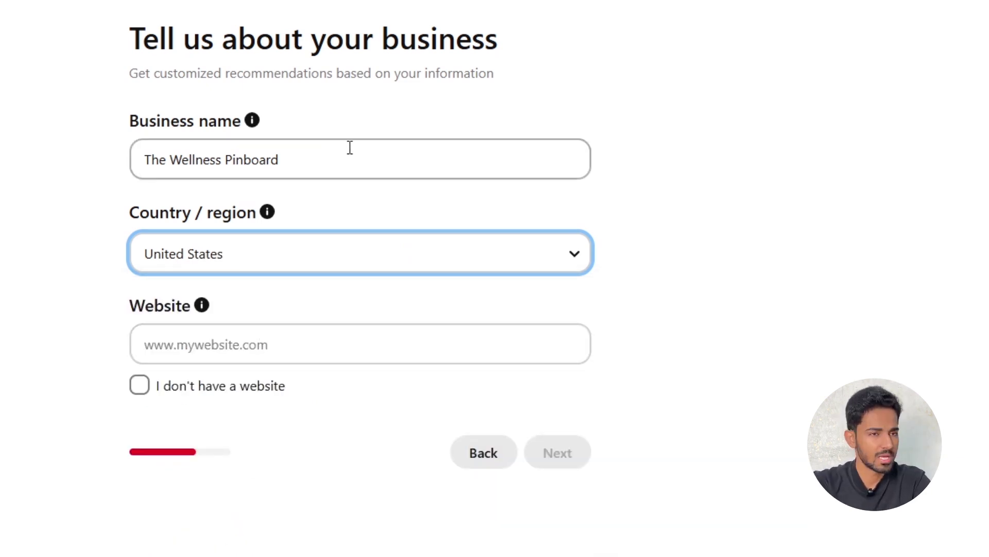
- Paste thewellnesspinboard.com into the Website field
drag(349, 165, 132, 177)
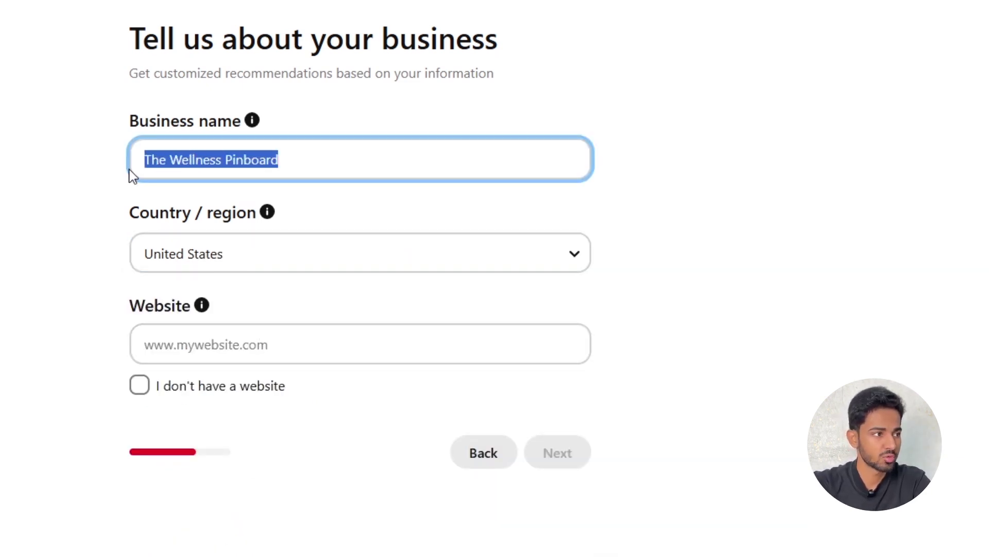
click(83, 181)
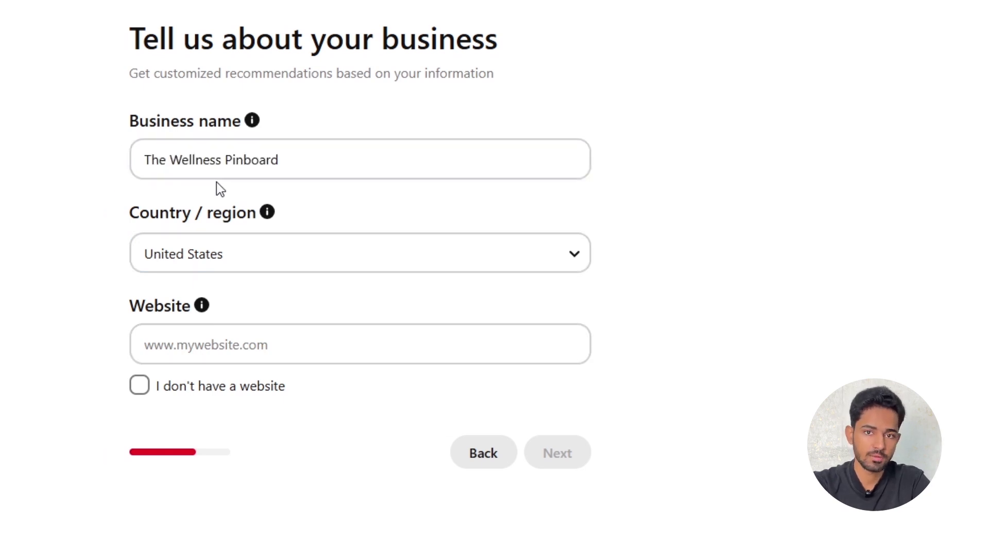
click(254, 341)
key(ctrl+v)
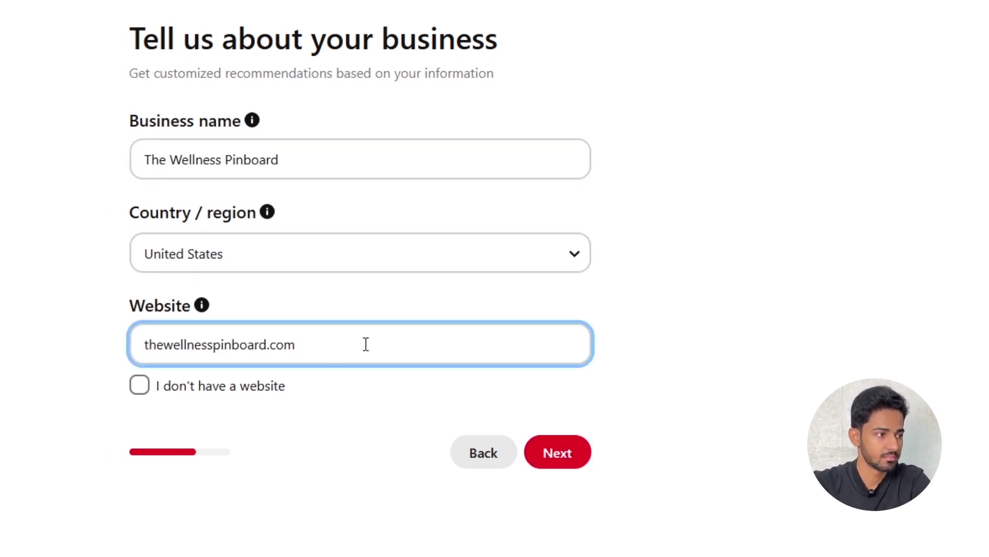
- On the details step, set the business goal to Drive traffic to your site, replacing Increase online sales
click(570, 458)
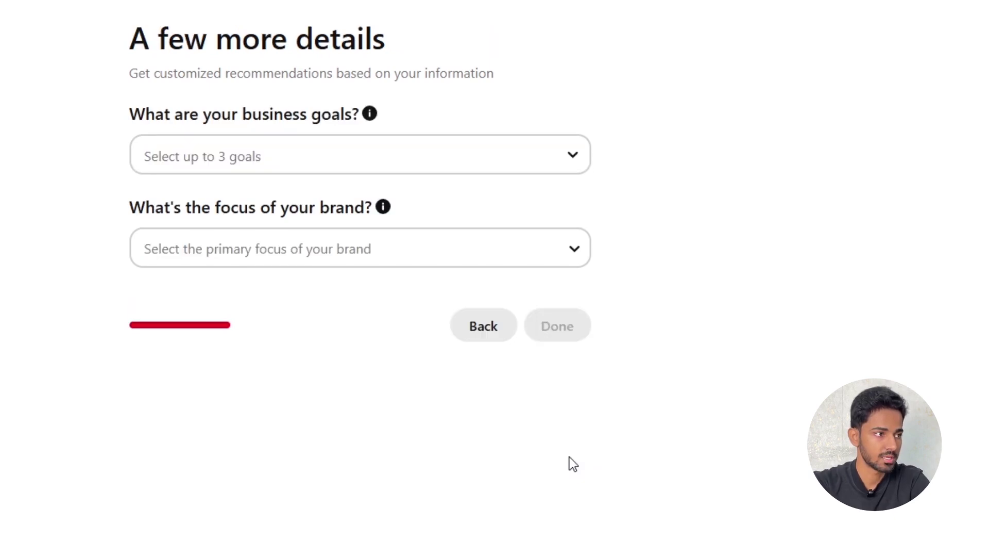
click(185, 155)
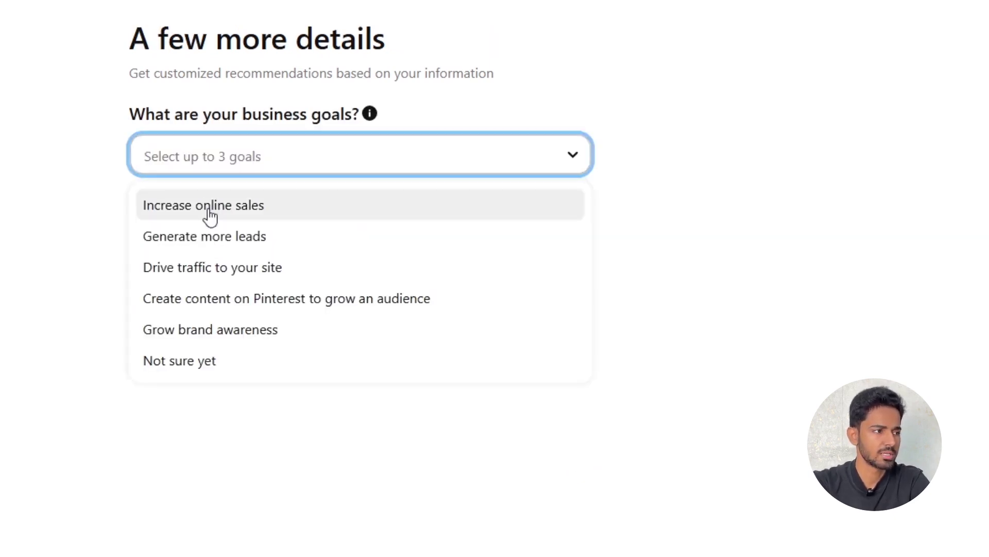
click(208, 213)
click(309, 154)
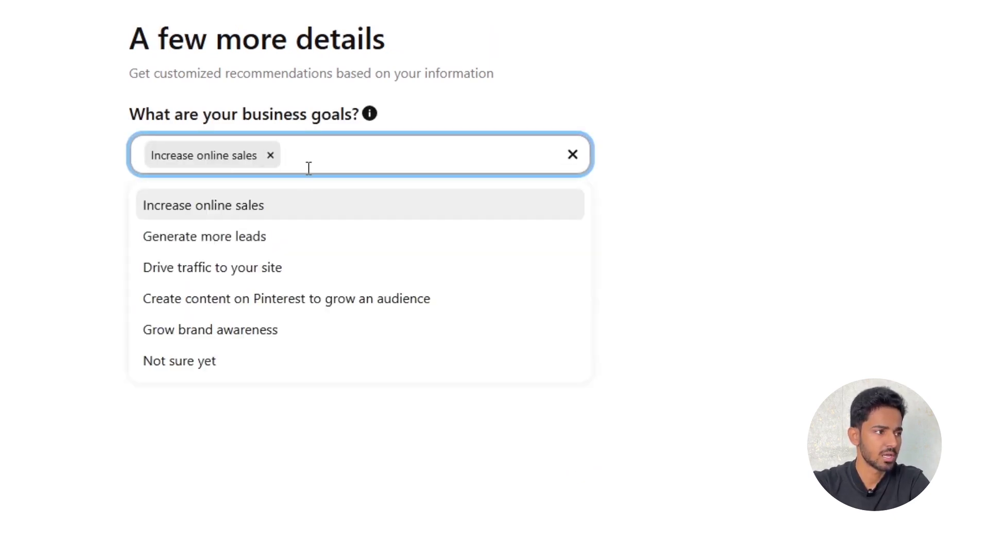
key(BackSpace)
click(172, 278)
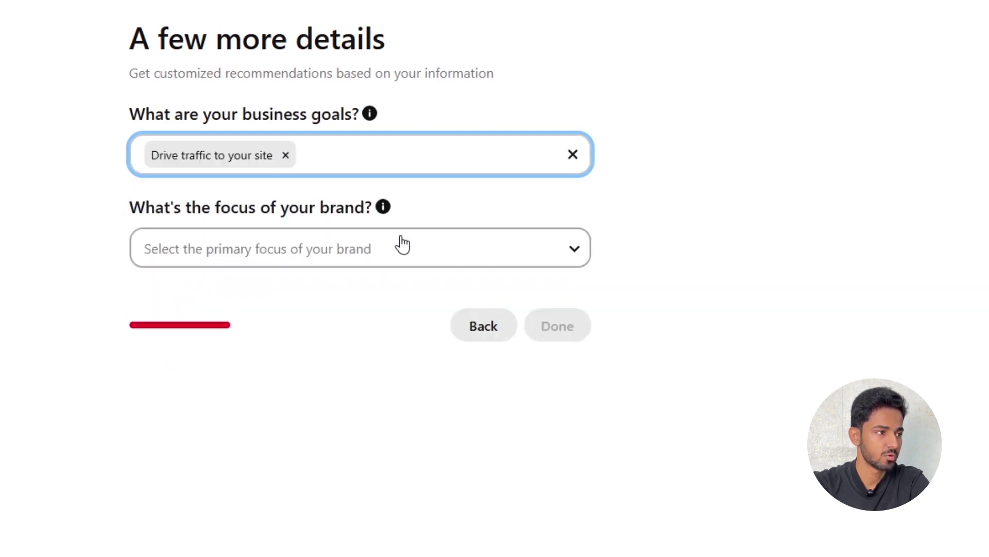
- Choose Health and fitness as the brand focus and finish the account setup
click(411, 242)
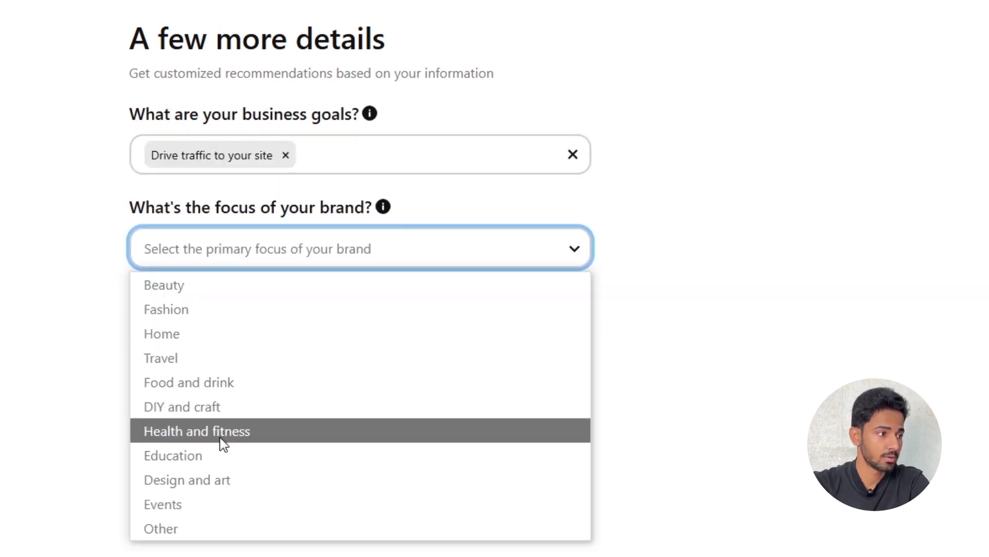
click(180, 437)
click(573, 338)
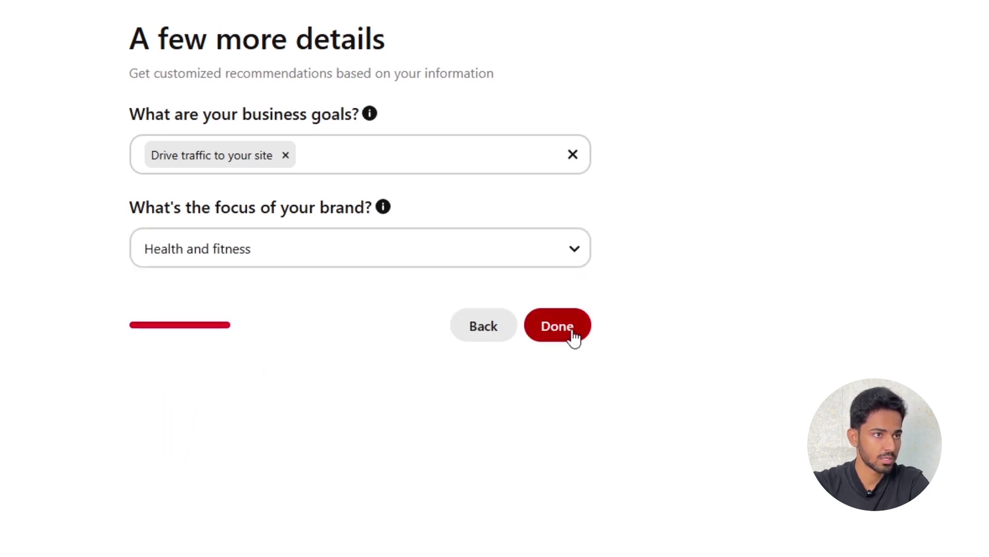
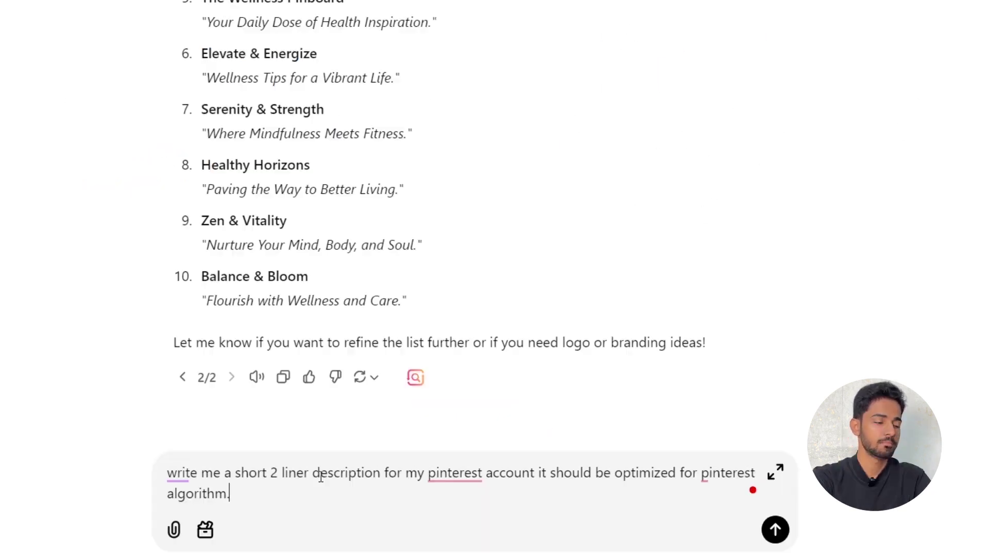
- Send the Pinterest bio prompt with 'Pinterest' capitalized, then copy ChatGPT's two-line account description
drag(279, 472, 390, 472)
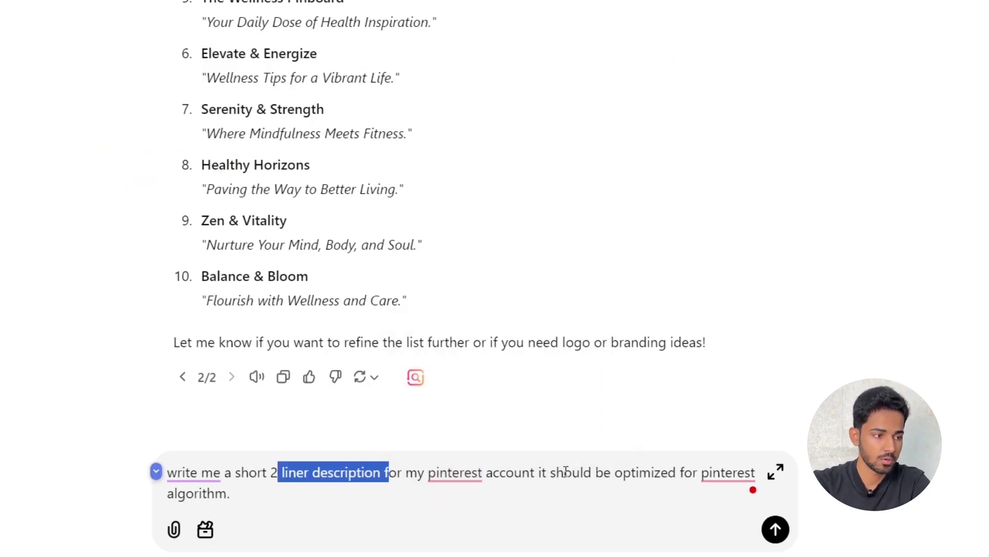
mouse_move(718, 473)
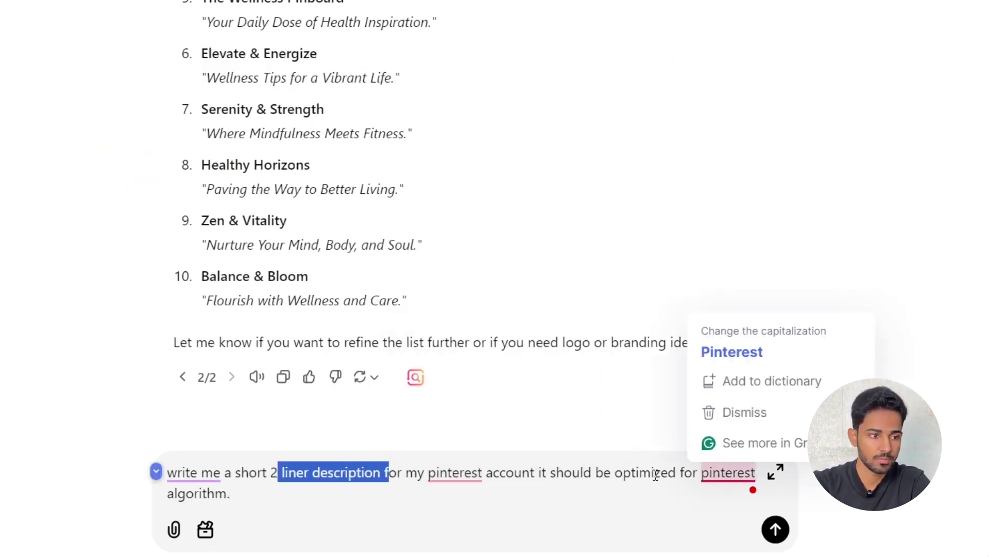
click(742, 348)
key(Return)
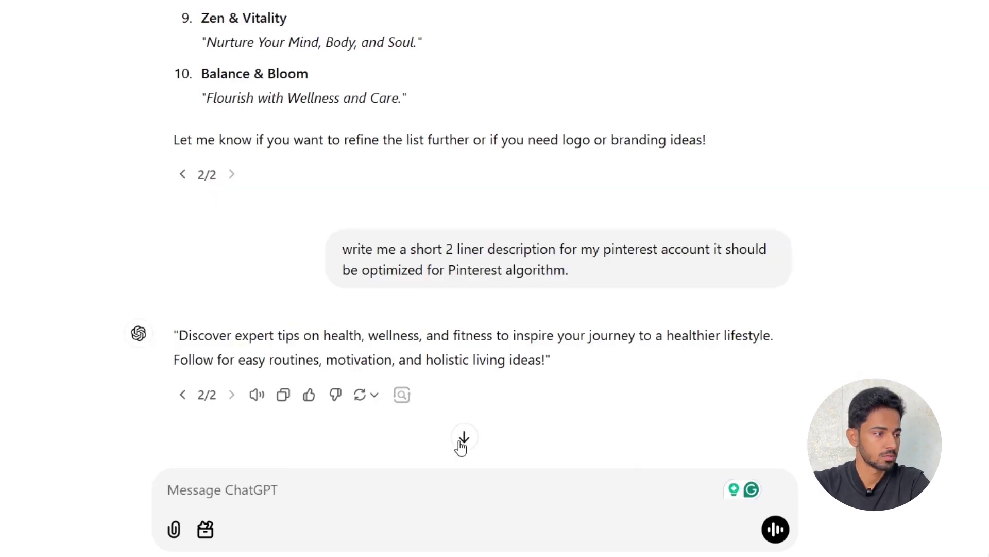
drag(177, 335, 543, 357)
right_click(470, 336)
click(495, 347)
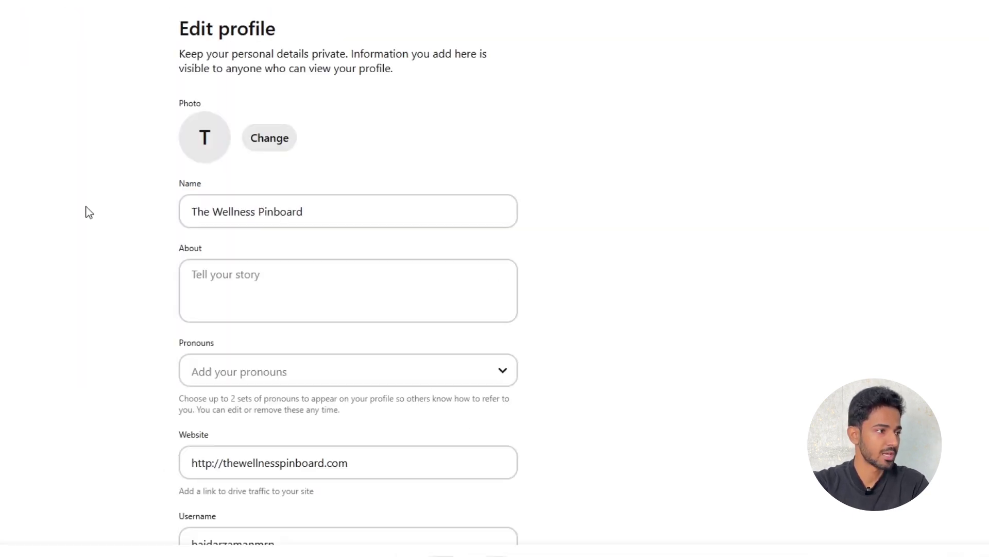
- Paste the wellness bio into About and append a dash and the tagline to the profile name
click(393, 318)
key(ctrl+v)
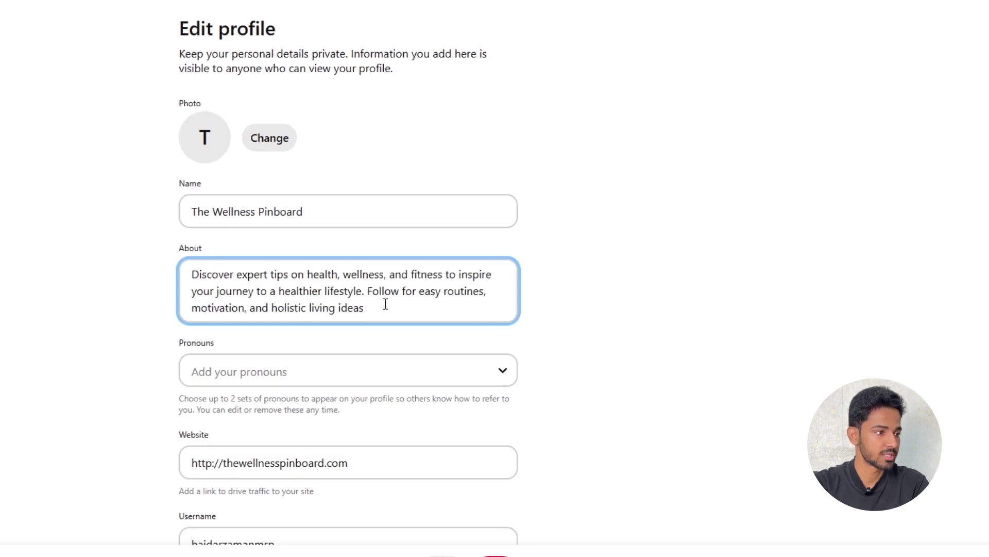
click(365, 215)
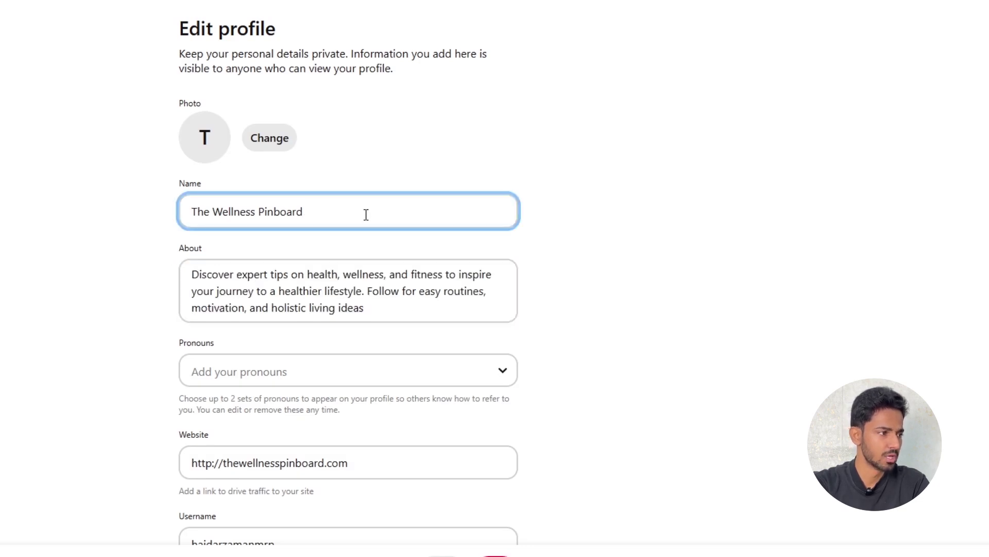
text(-)
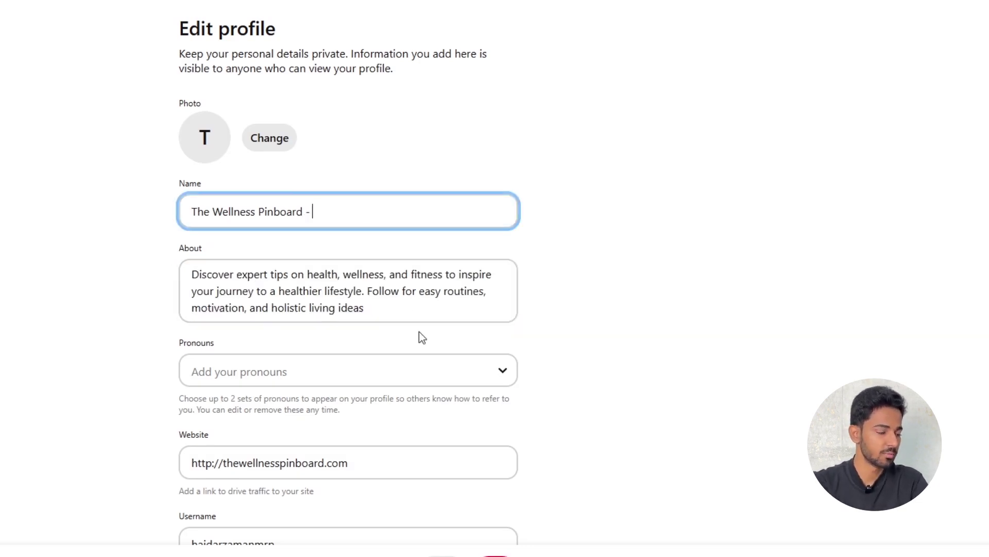
key(ctrl+v)
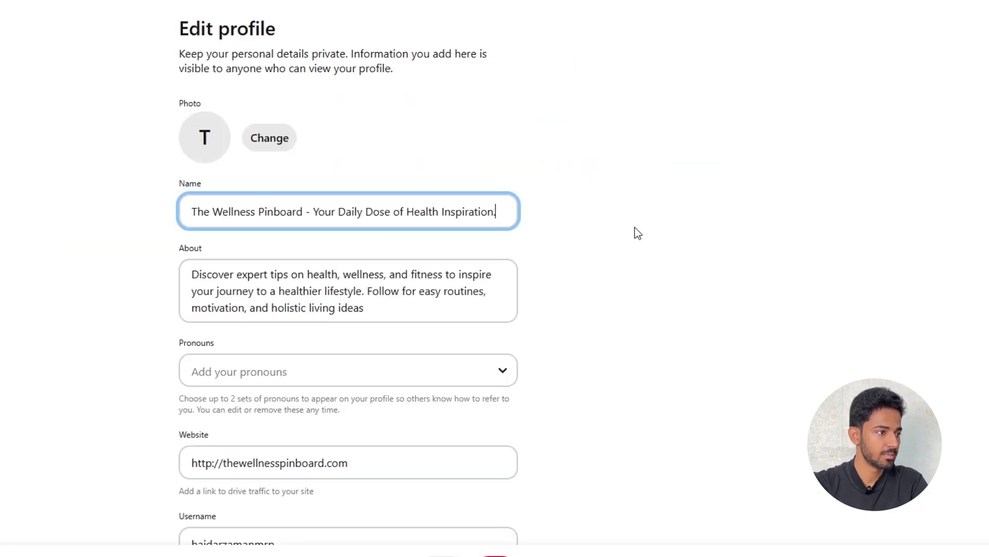
click(637, 232)
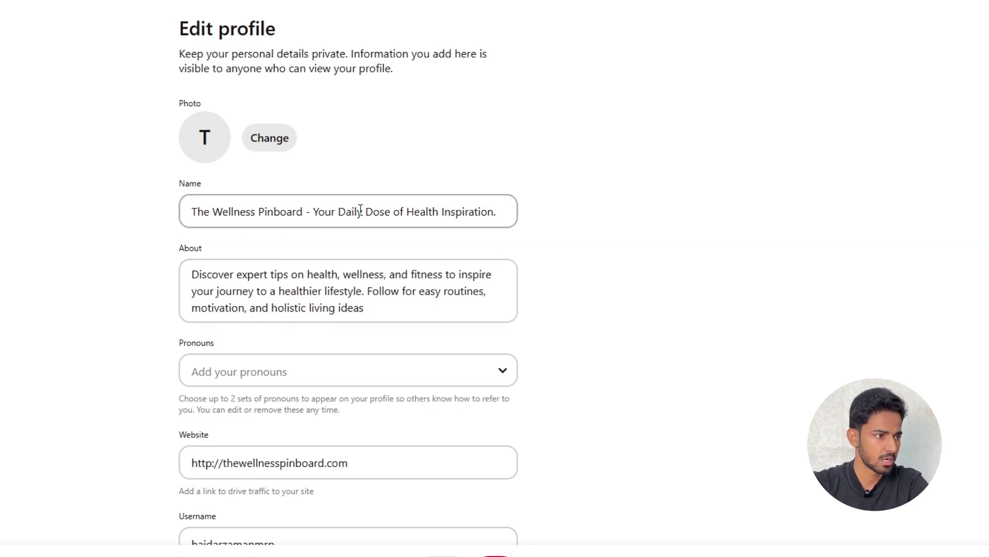
drag(315, 214, 526, 212)
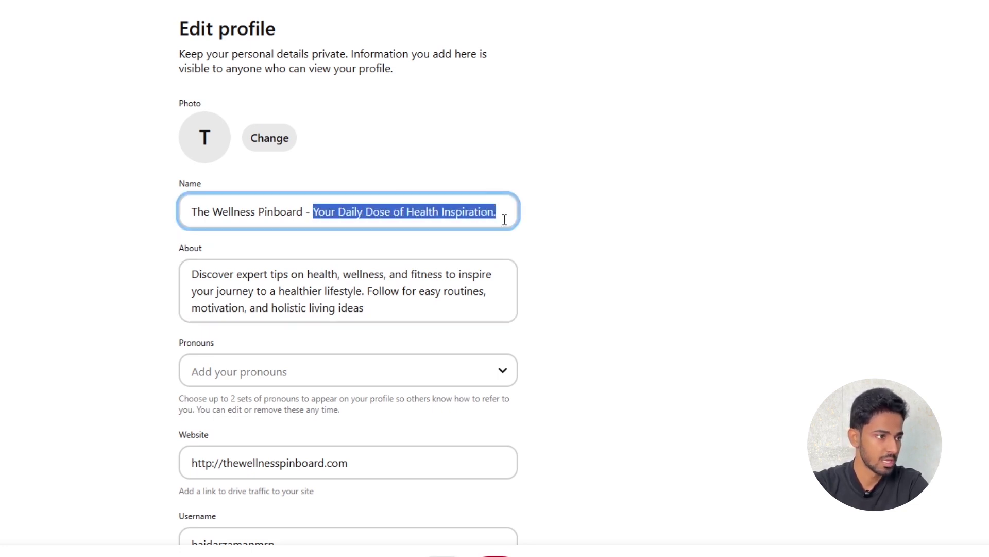
click(504, 219)
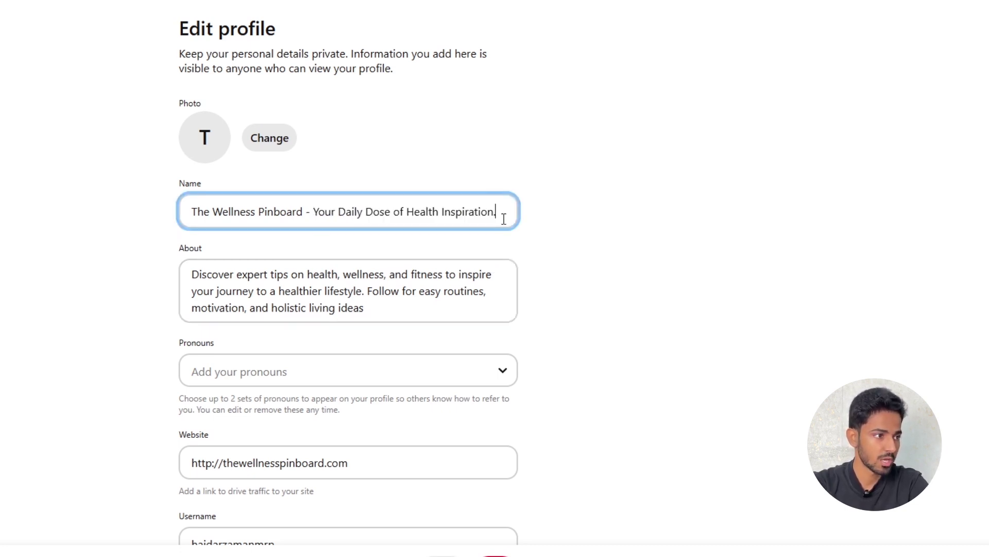
- Set the profile pronouns to he/him and review the rest of the form
click(355, 371)
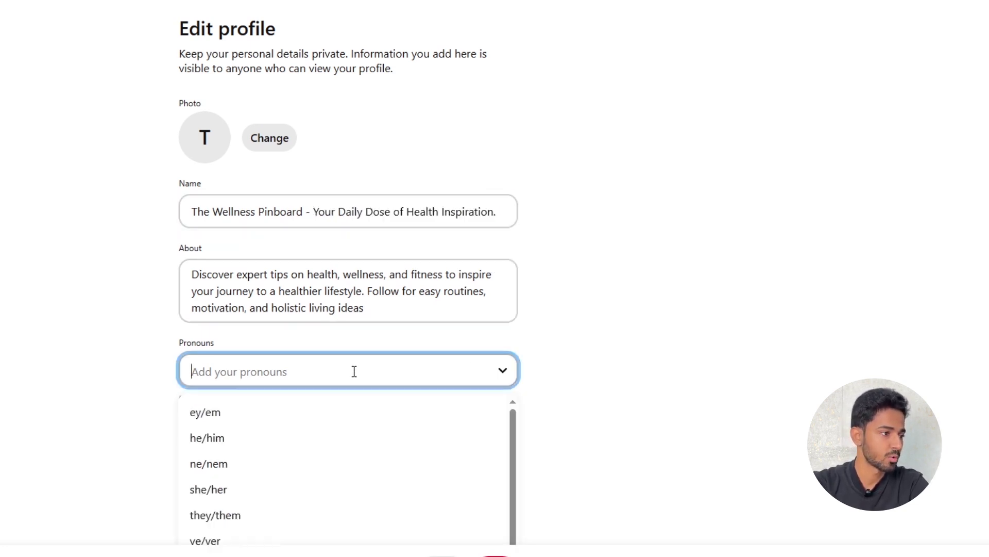
click(200, 441)
scroll(652, 301, down, 5)
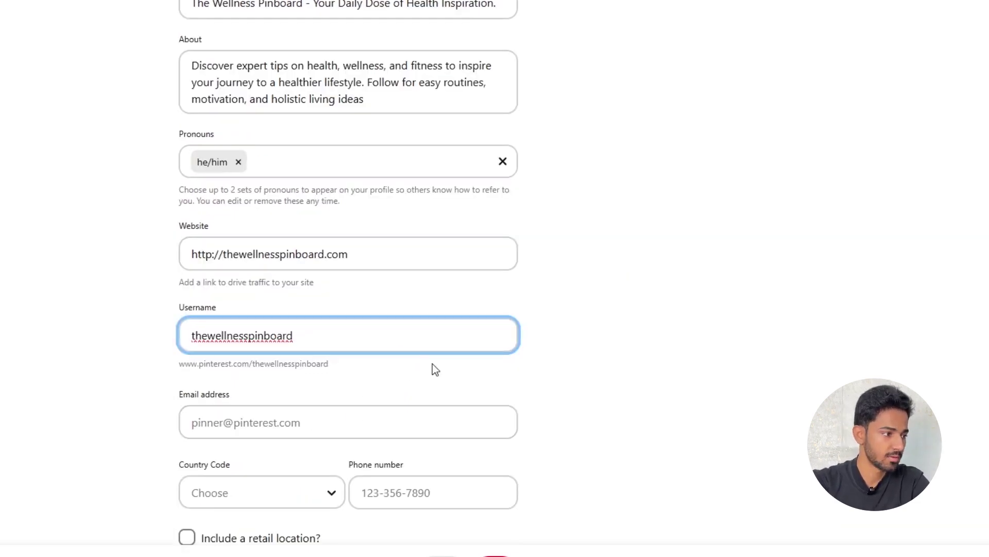
scroll(370, 393, down, 10)
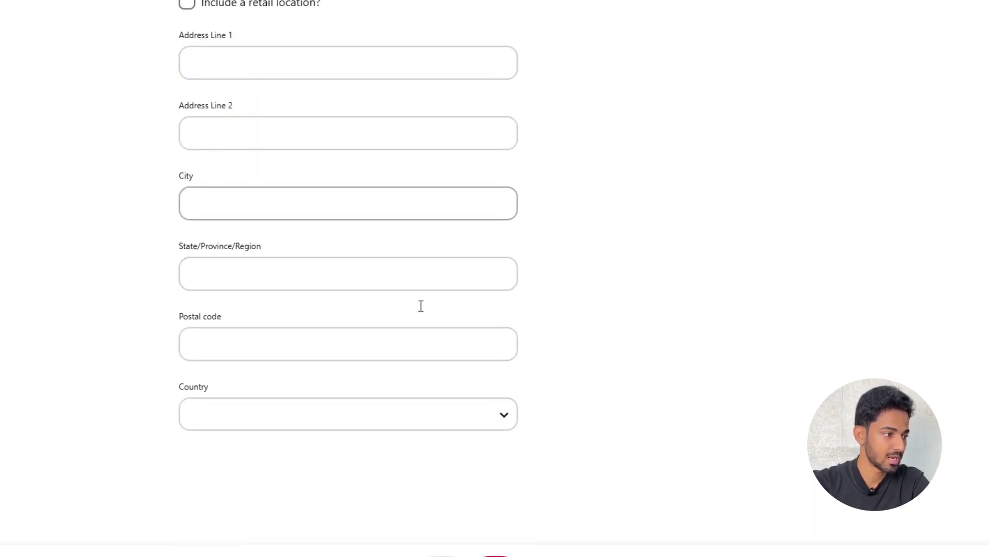
scroll(514, 342, up, 10)
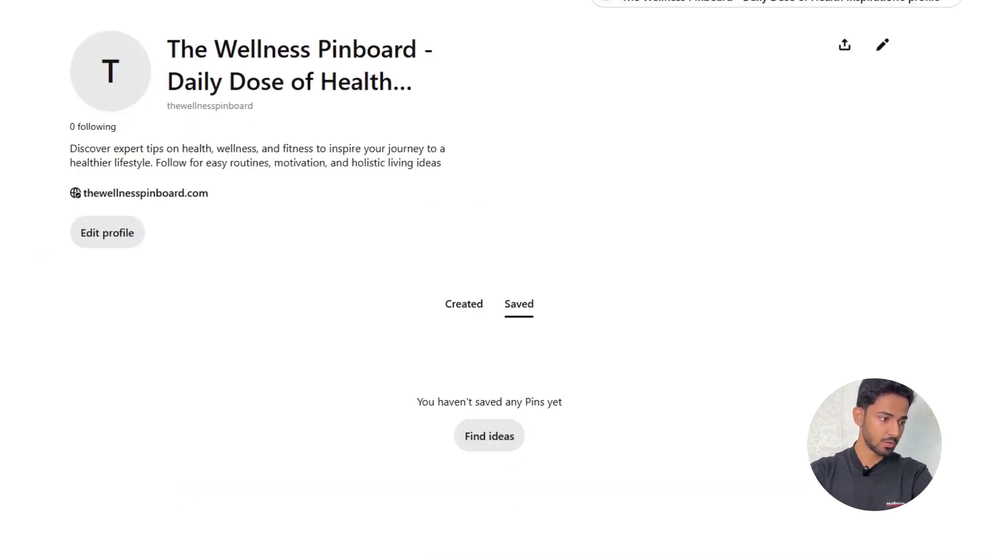
click(489, 521)
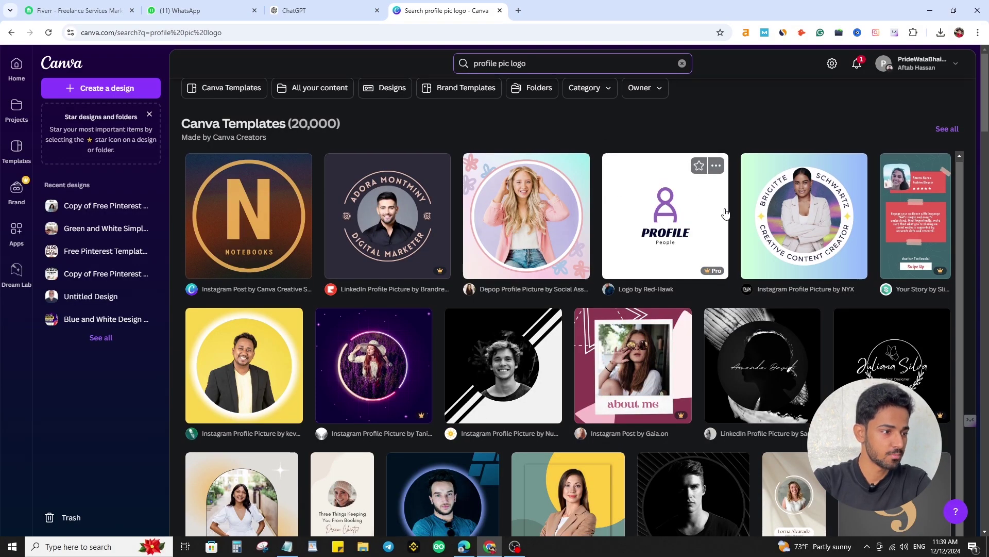
- Customize the Green and Gold circular profile picture template and delete its photo
scroll(531, 349, down, 2)
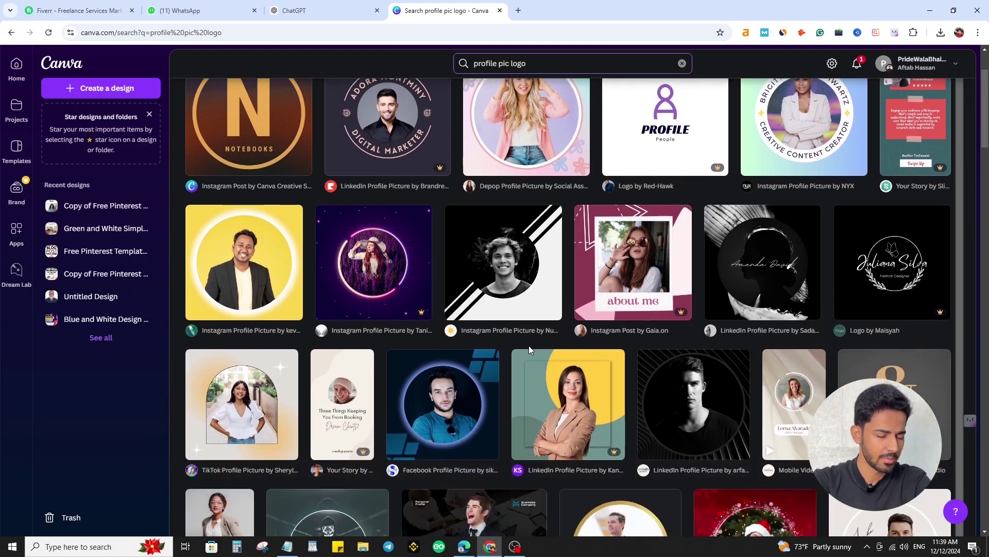
scroll(455, 317, down, 4)
scroll(455, 317, down, 1)
scroll(652, 288, down, 8)
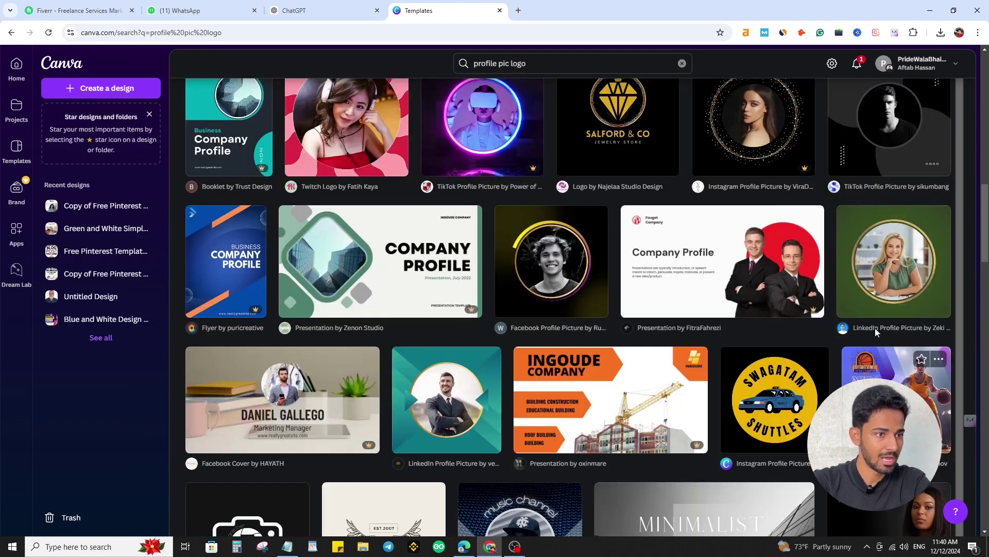
click(903, 273)
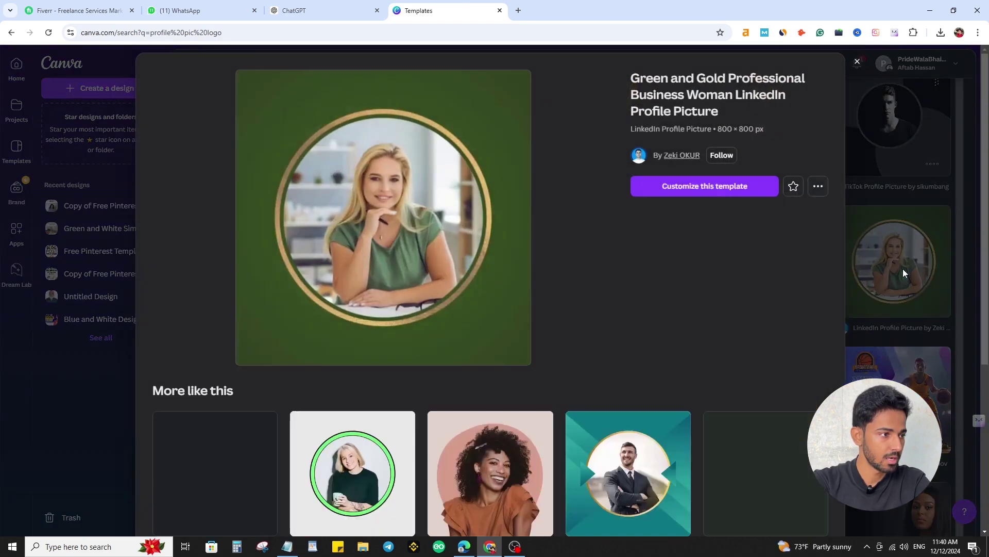
click(707, 191)
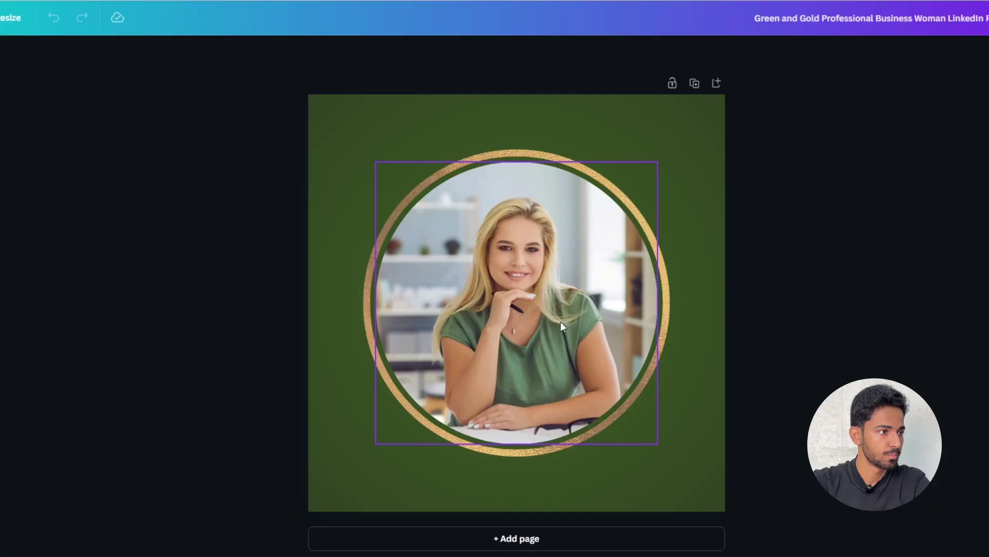
click(502, 279)
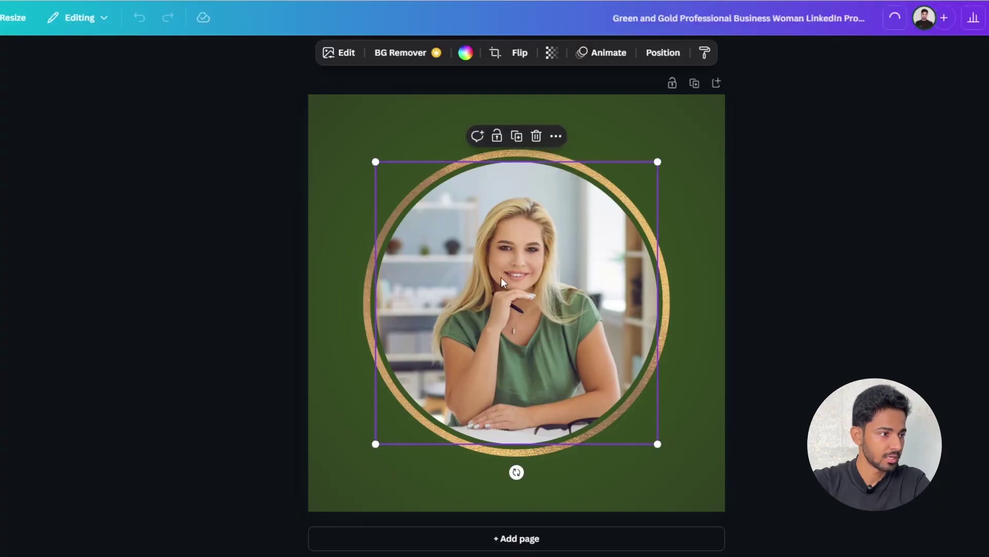
key(Delete)
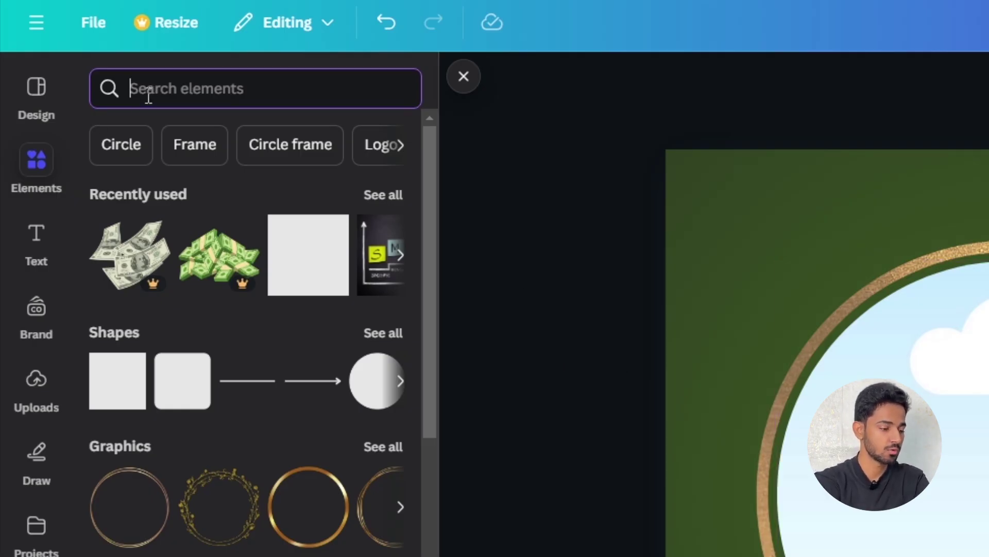
- Search photos for 'health' and place the sunset balloons runner photo in the circle frame
text(health)
key(Return)
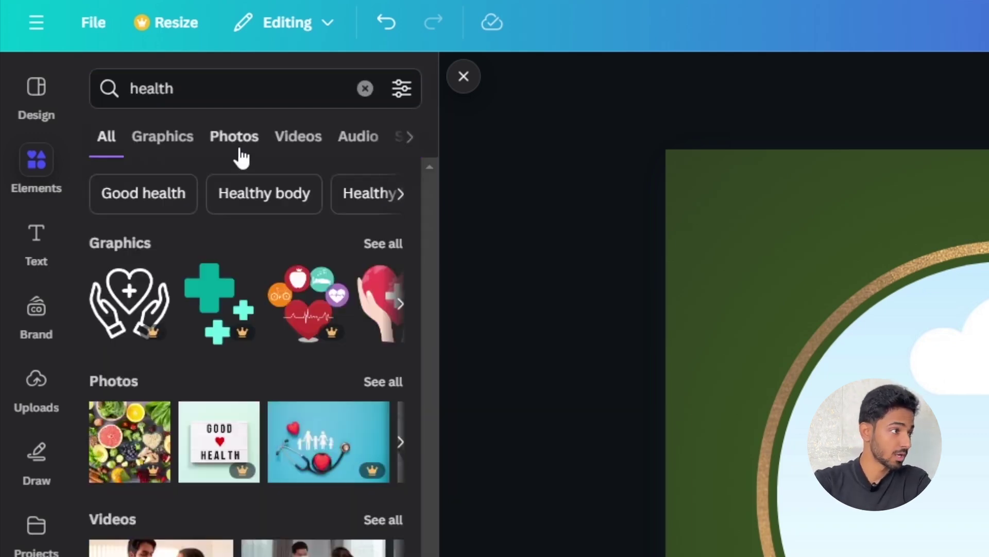
click(238, 151)
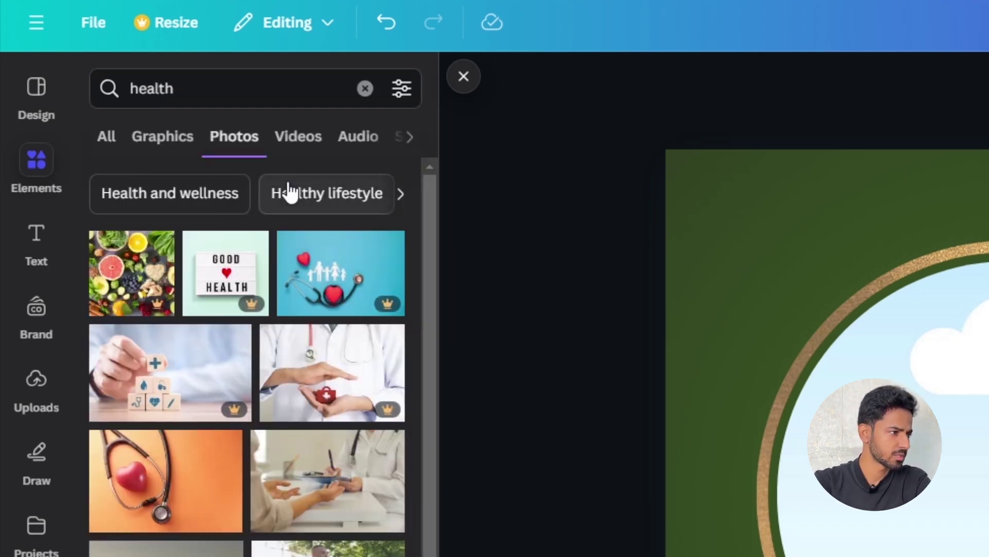
scroll(347, 237, down, 2)
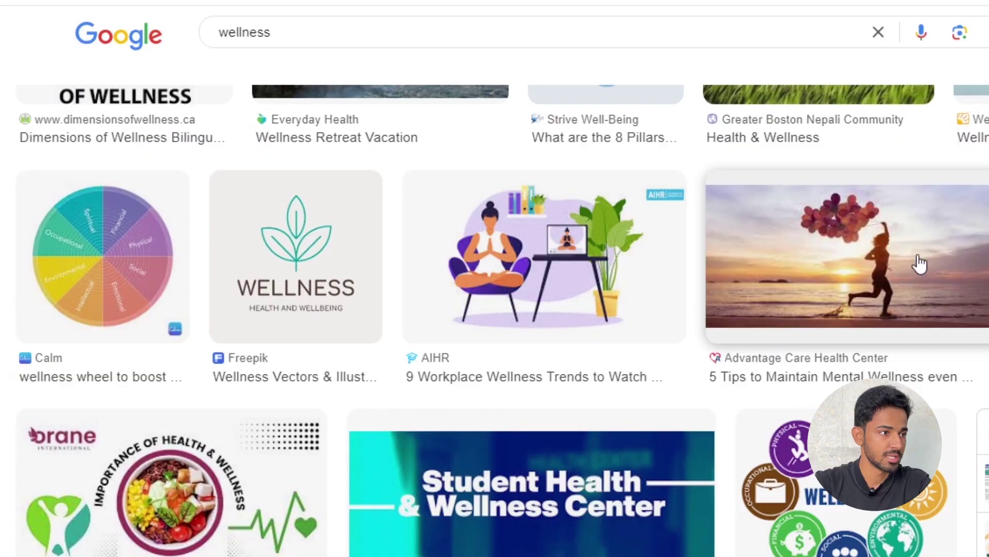
click(917, 265)
key(Escape)
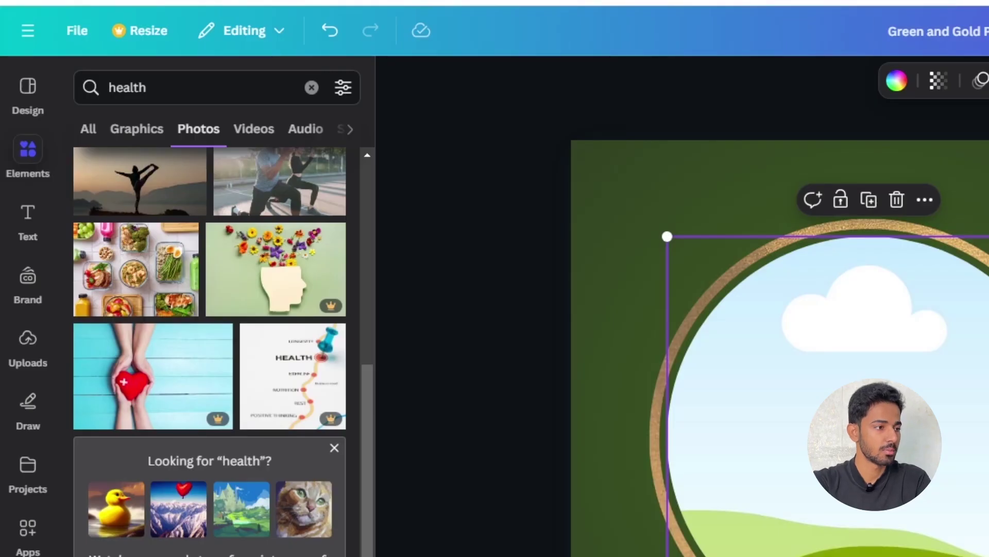
key(ctrl+v)
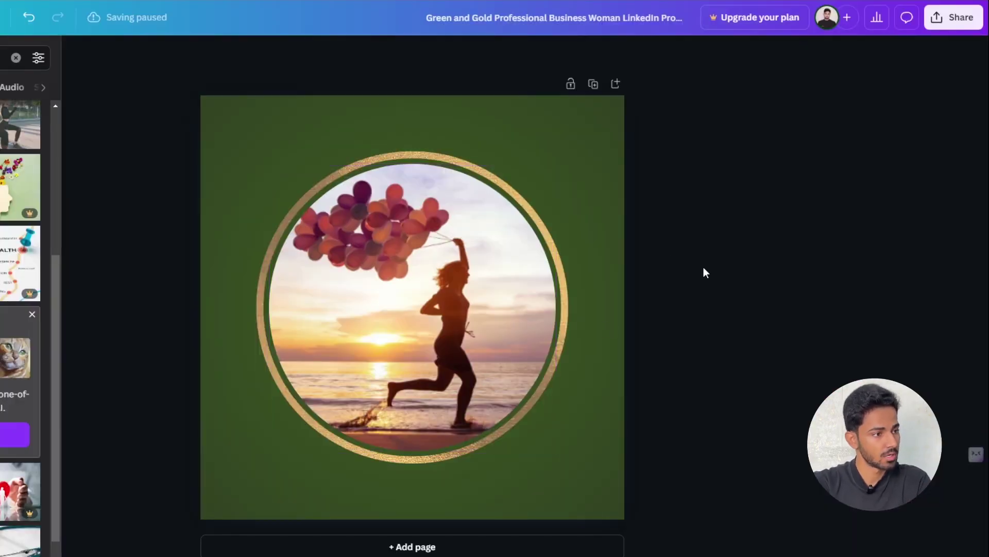
- Download the profile picture design as a PNG
click(952, 30)
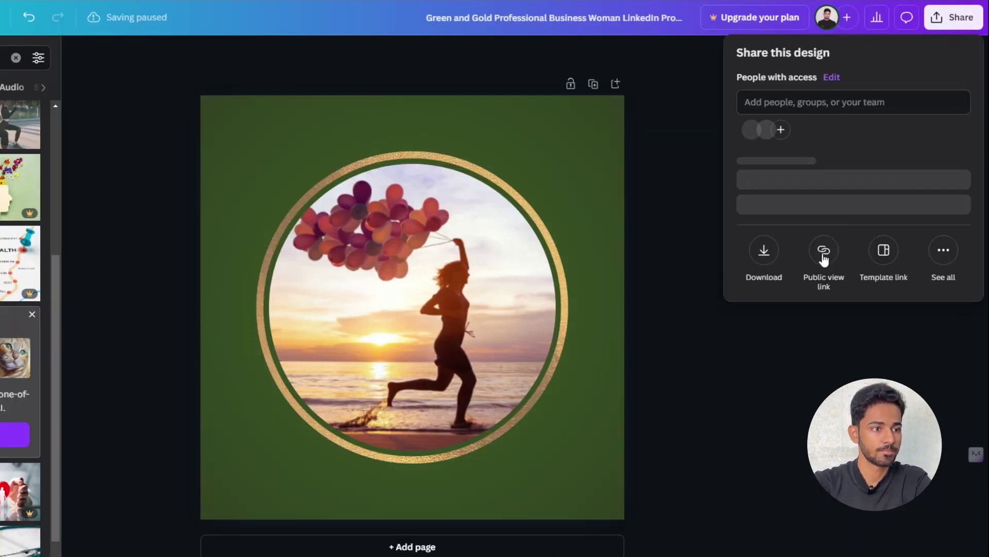
click(765, 277)
click(798, 298)
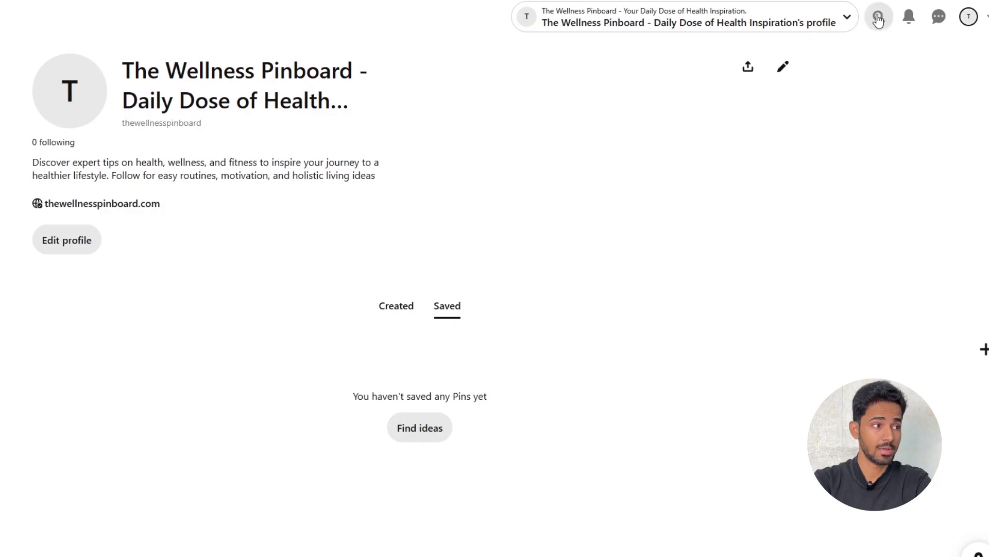
click(878, 18)
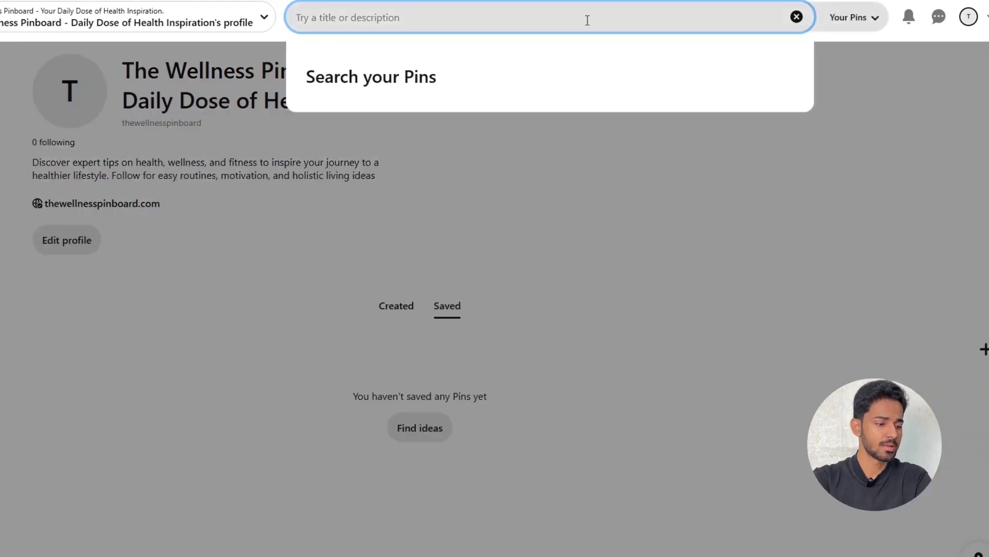
- Open the '31 simple tips' wellness pin and its creator's profile, noting 164.9k monthly views
text(h)
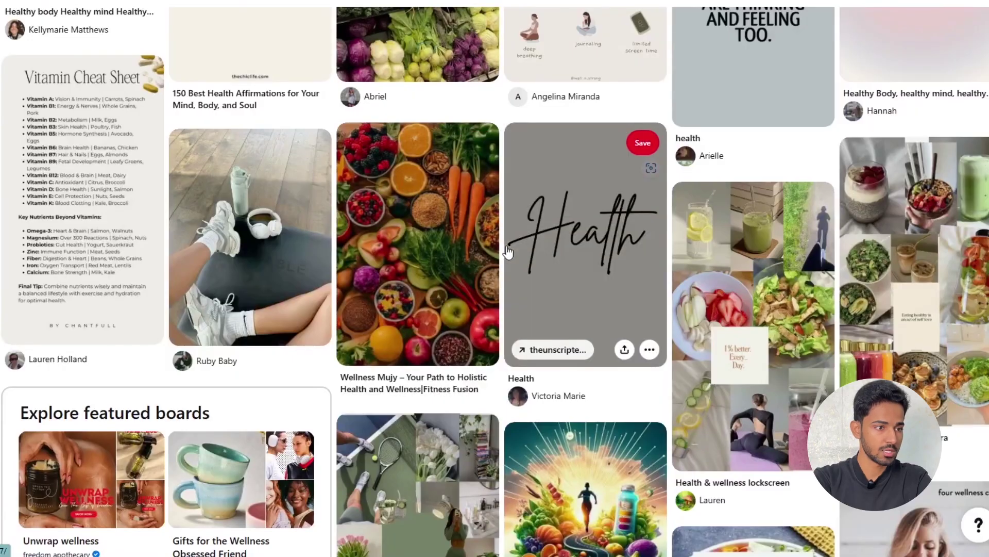
scroll(616, 219, down, 5)
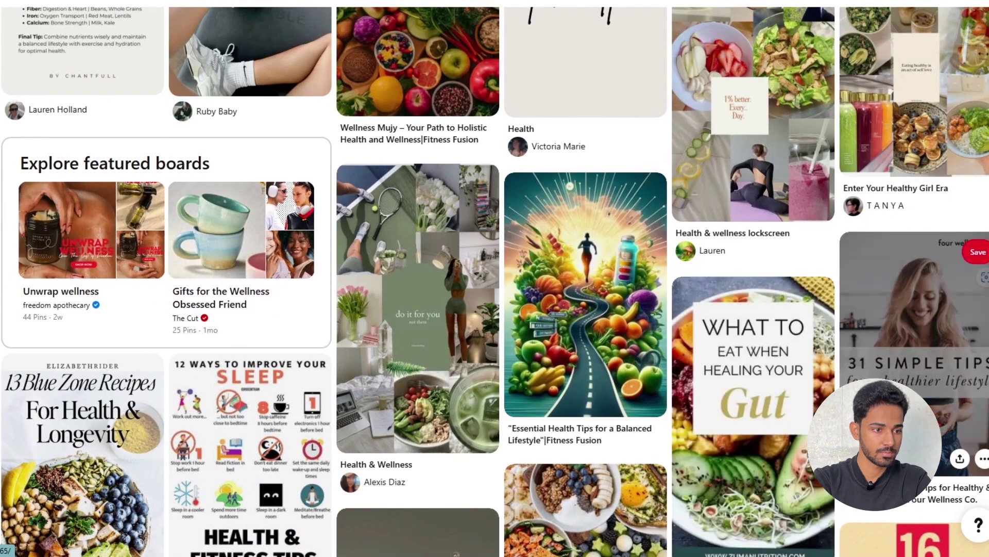
click(845, 397)
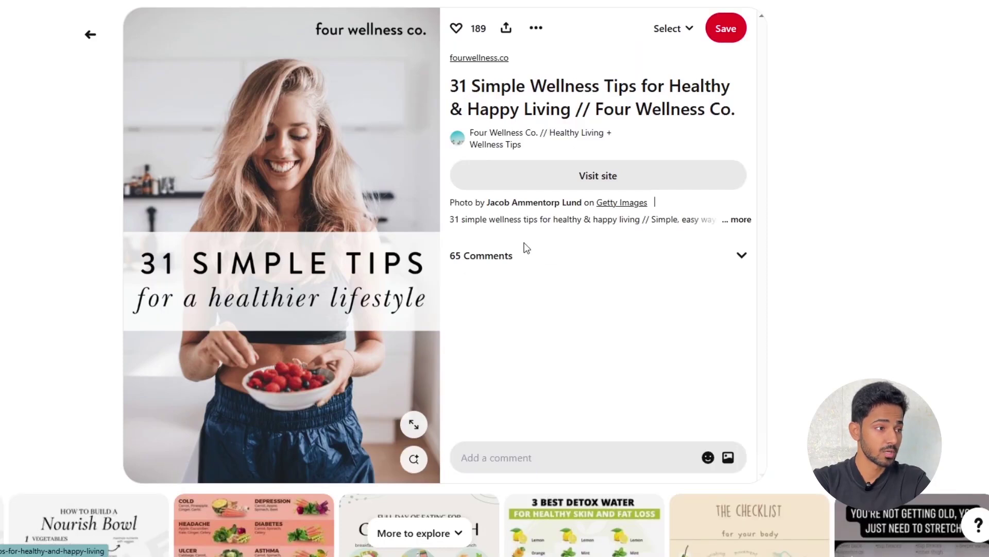
click(501, 135)
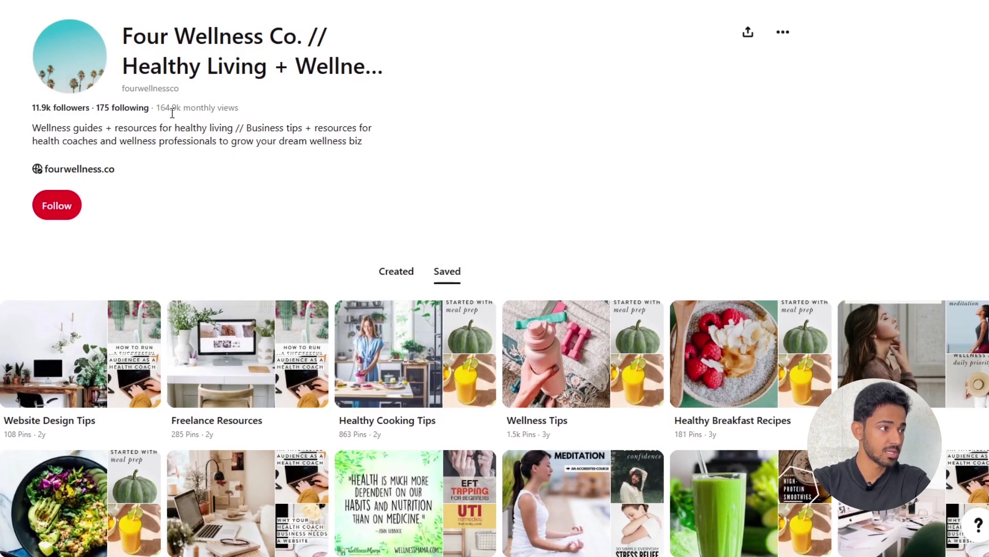
drag(154, 110, 186, 109)
scroll(549, 294, down, 5)
scroll(481, 280, up, 5)
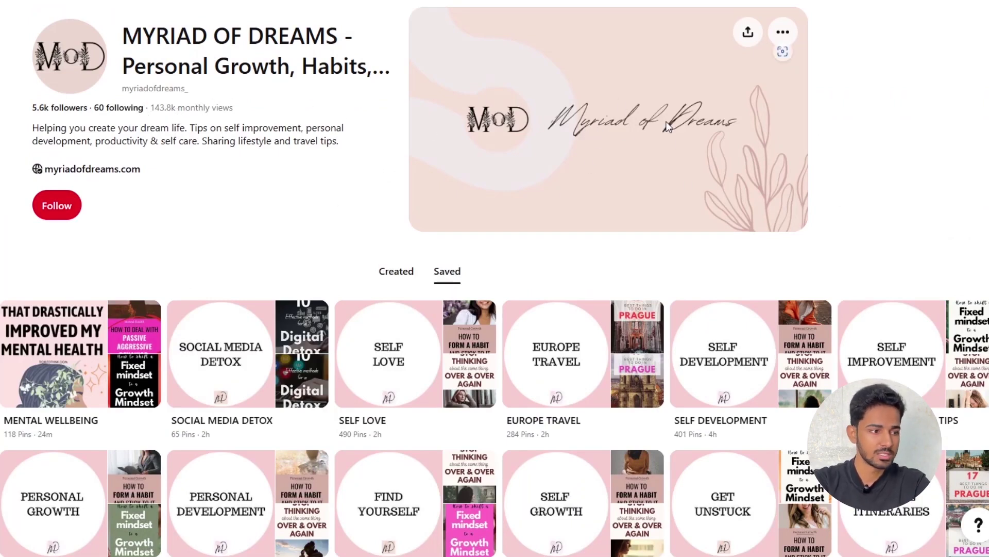
scroll(671, 156, down, 5)
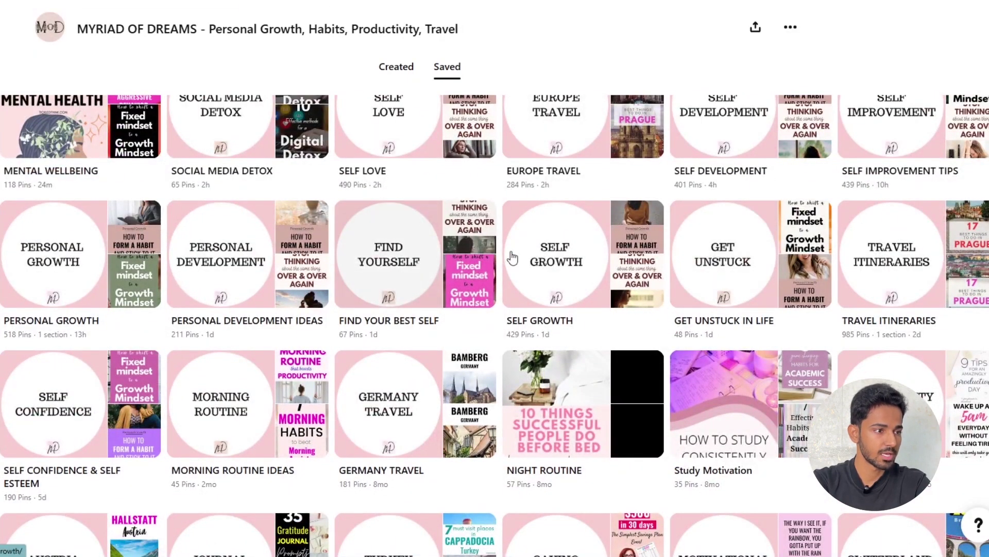
scroll(580, 242, up, 4)
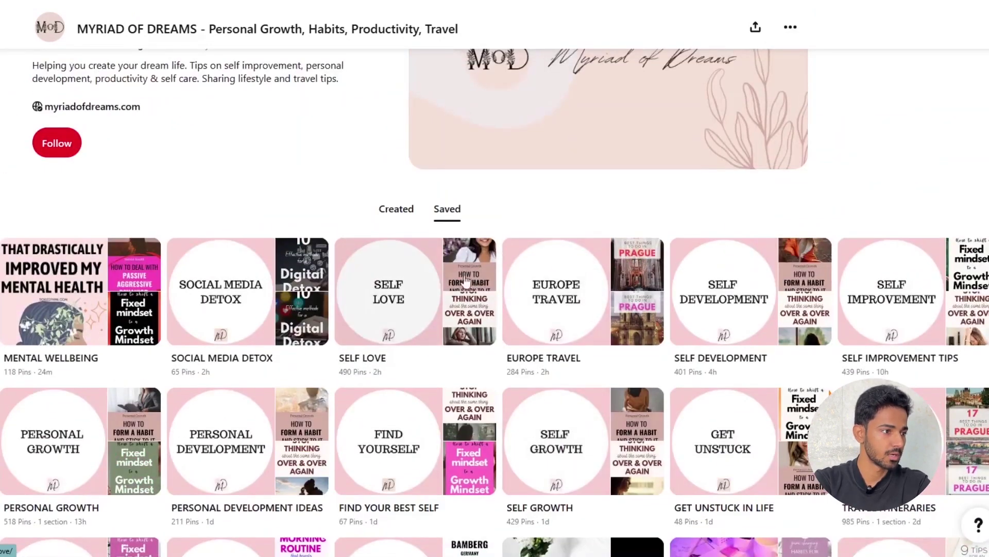
- Open the creator's Self Love board and browse its pins
click(421, 303)
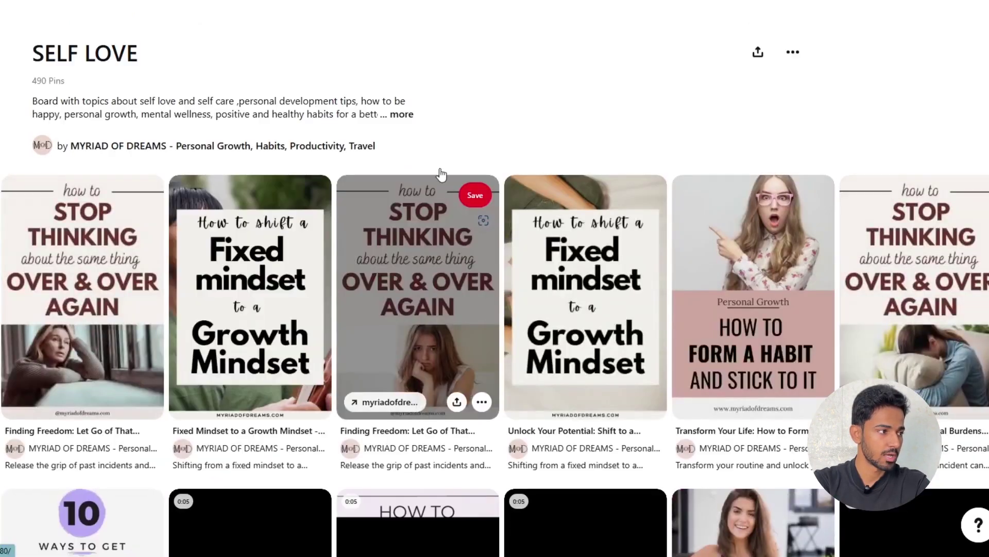
scroll(625, 254, down, 9)
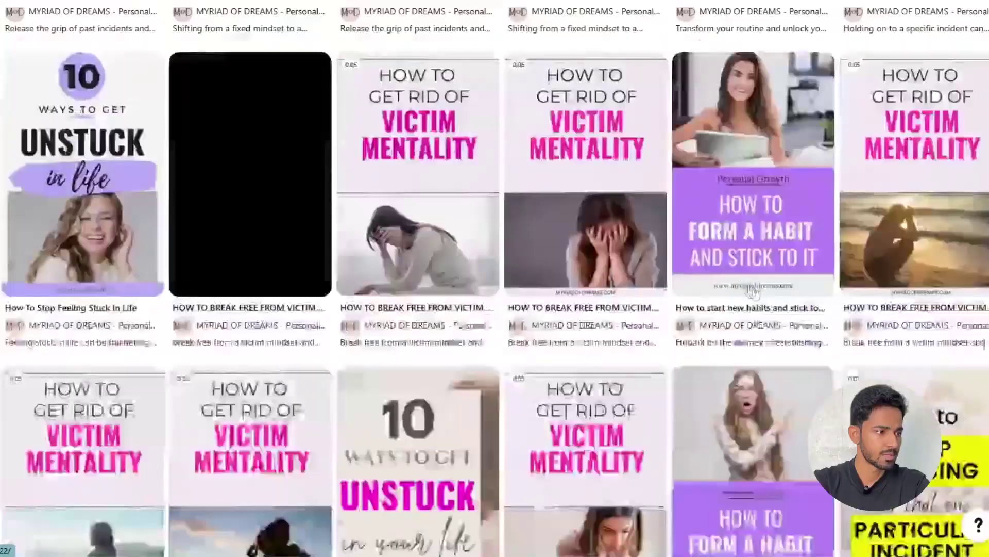
scroll(747, 286, up, 8)
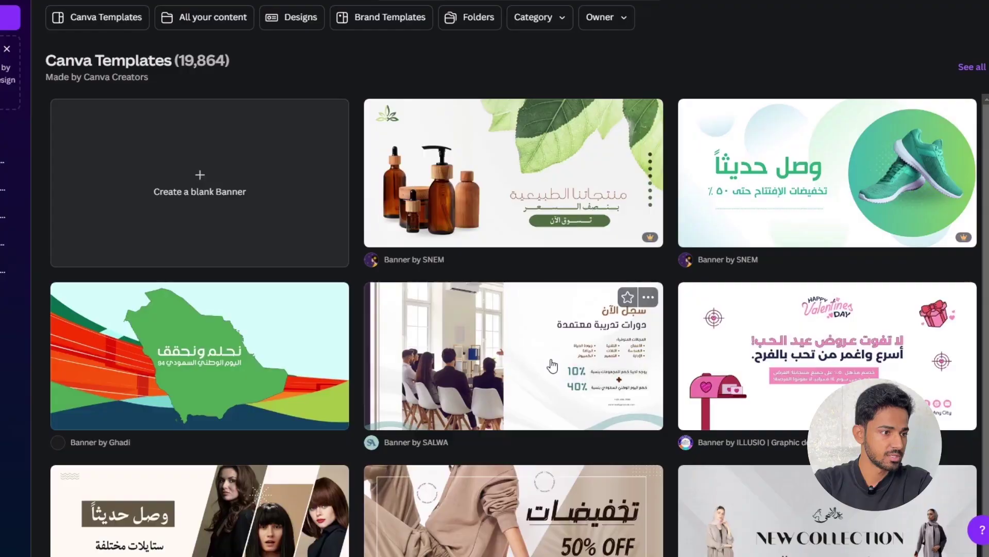
- Customize a banner template and paste an enlarged leaf PNG at its bottom-left corner
click(552, 365)
click(673, 184)
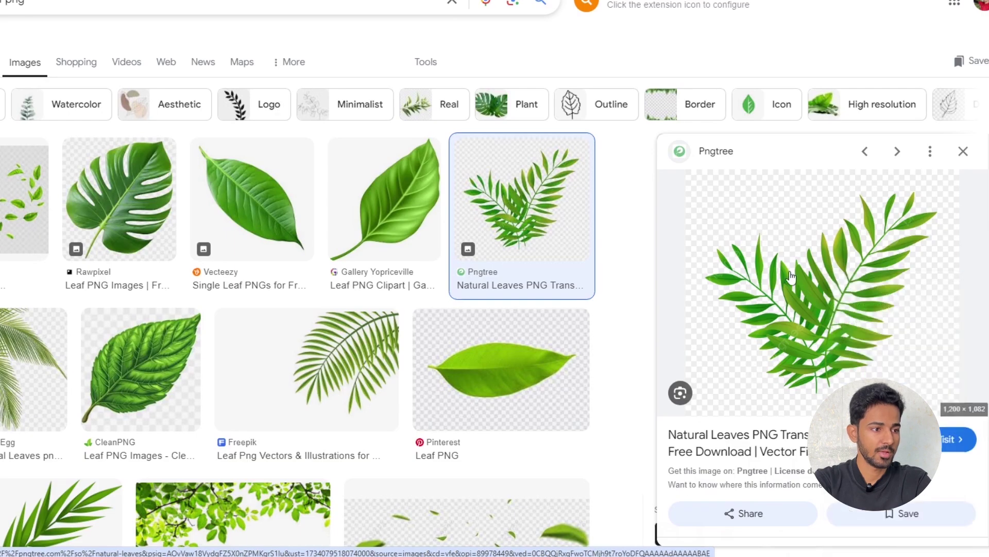
right_click(786, 273)
click(802, 466)
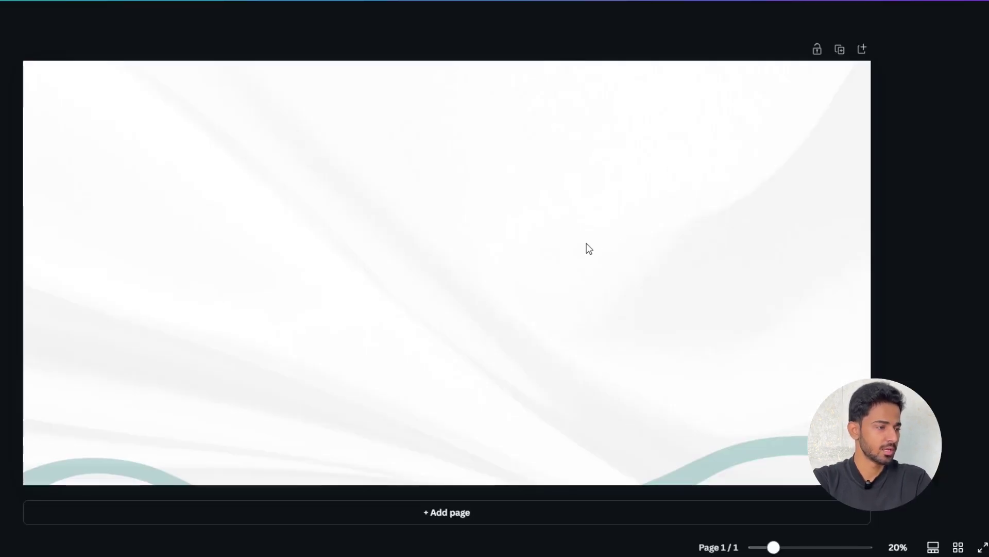
key(ctrl+v)
drag(417, 231, 26, 383)
drag(199, 297, 330, 186)
mouse_move(246, 286)
mouse_down()
mouse_move(236, 283)
mouse_move(255, 281)
mouse_up()
click(505, 260)
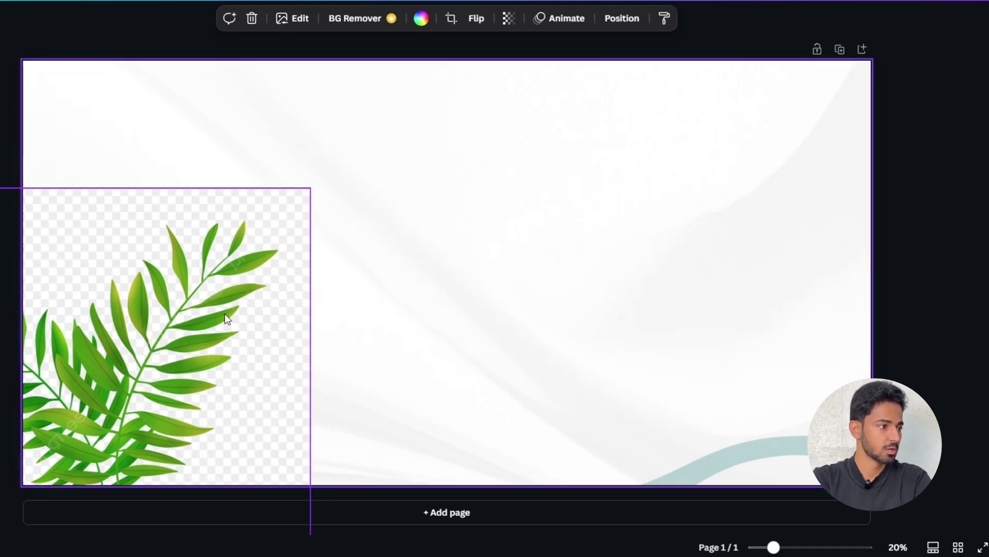
- Add a leaf copy on the right, rotated about 35°, enlarged, and faded to transparency 23
drag(153, 336, 699, 200)
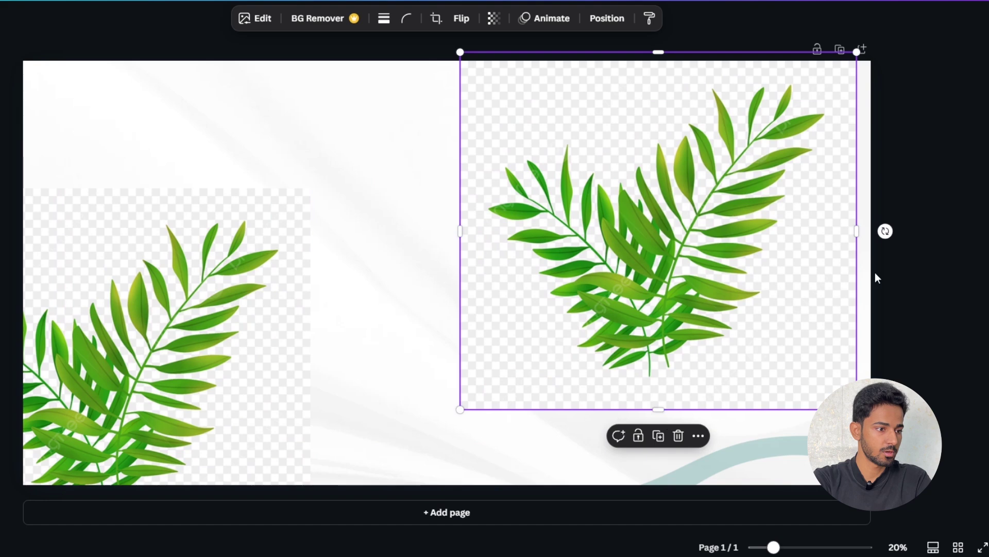
drag(887, 231, 906, 60)
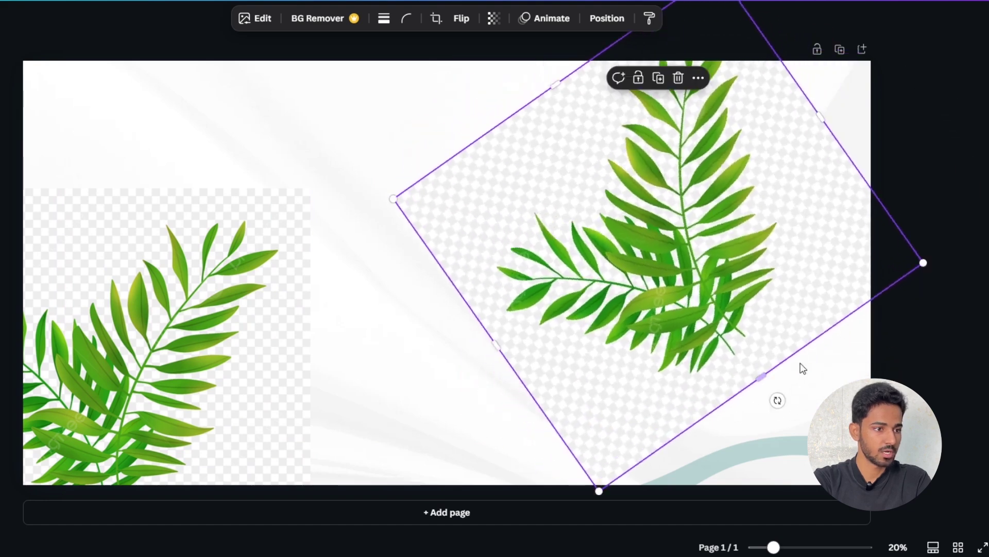
drag(923, 263, 979, 413)
drag(748, 284, 726, 371)
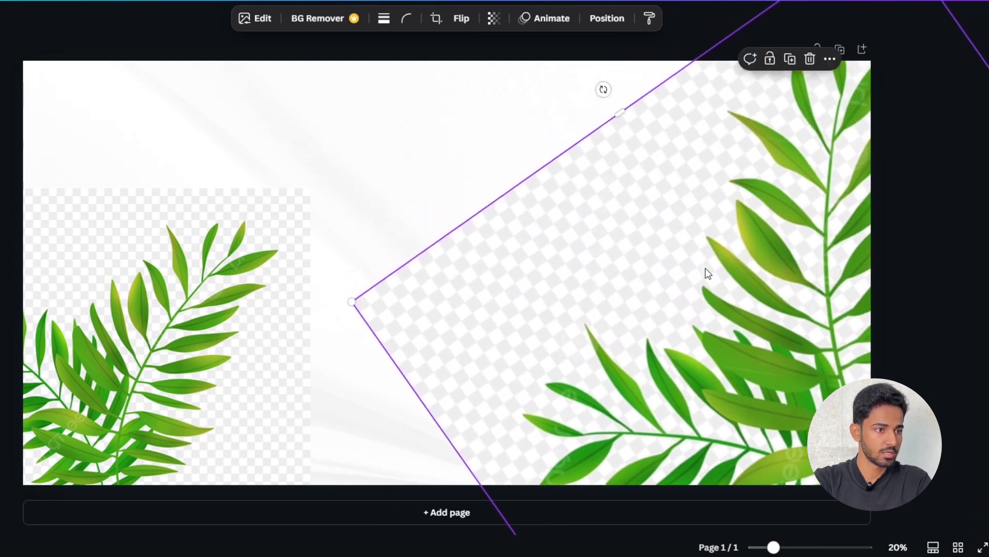
click(494, 18)
drag(531, 71, 453, 70)
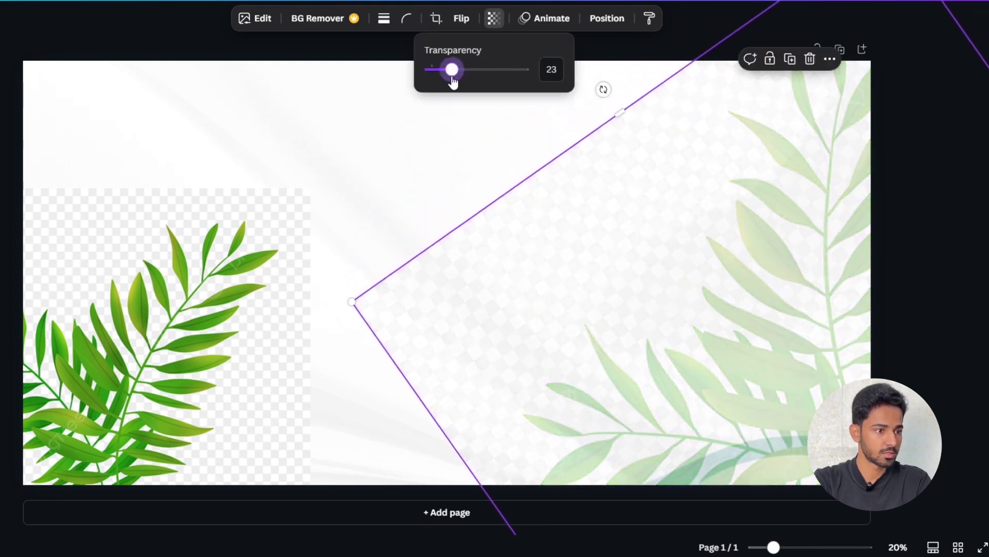
click(541, 184)
- Shrink and reposition the left leaf, then add a new paragraph text box
drag(189, 320, 173, 321)
click(475, 226)
click(260, 239)
drag(295, 190, 252, 227)
drag(205, 266, 225, 254)
key(t)
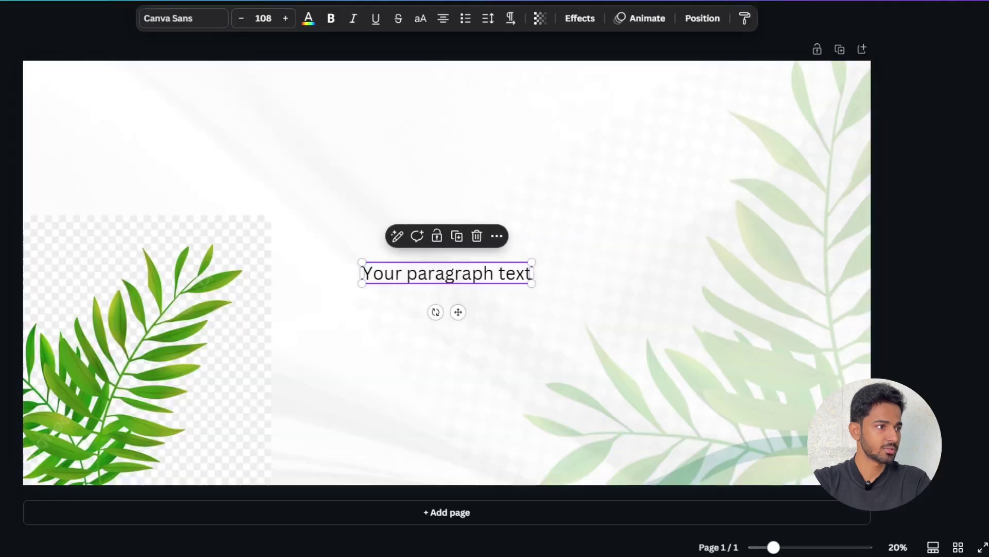
- Fill the text box with 'Your Daily Dose of Health Inspiration.' and duplicate it above
double_click(478, 285)
text(Your Daily Dose of Health Inspiration.)
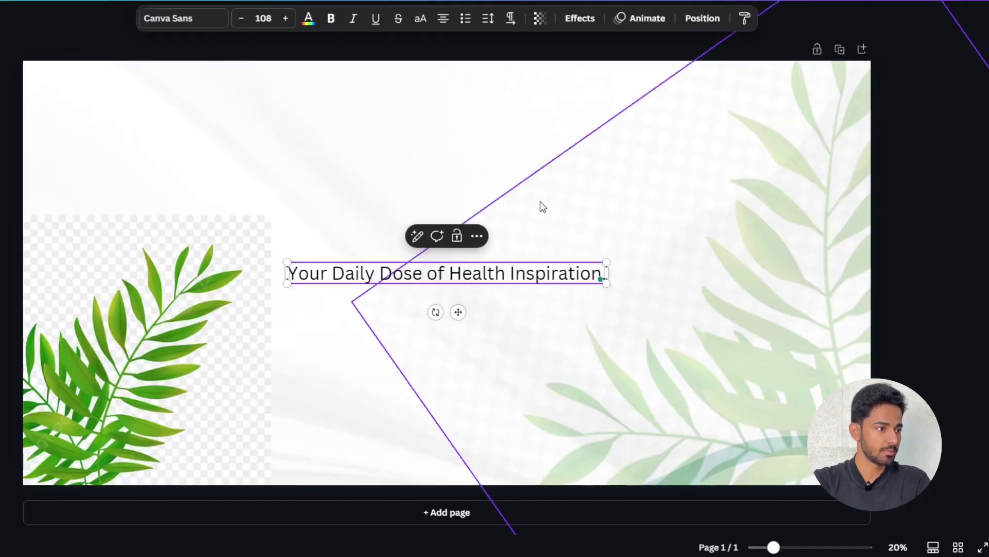
click(534, 259)
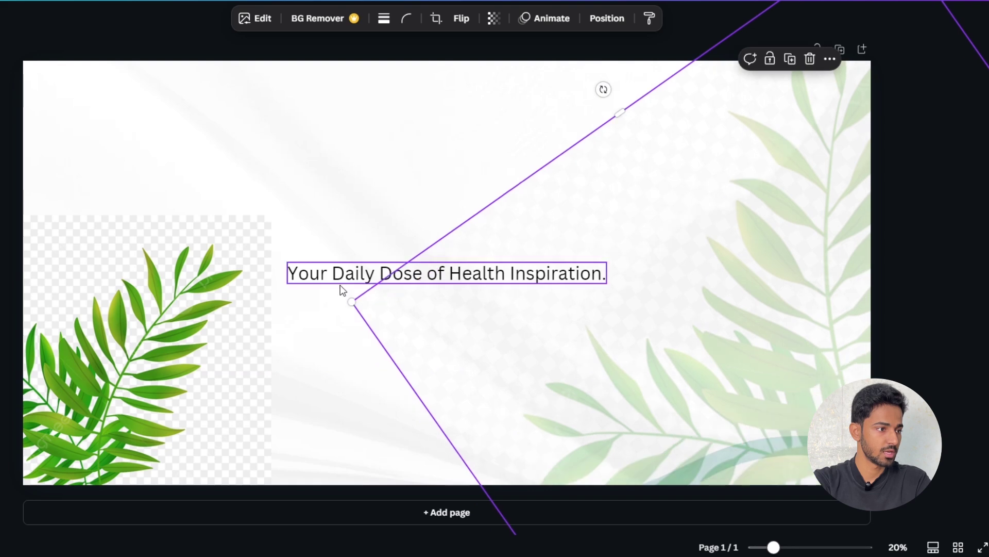
click(334, 287)
drag(334, 287, 332, 257)
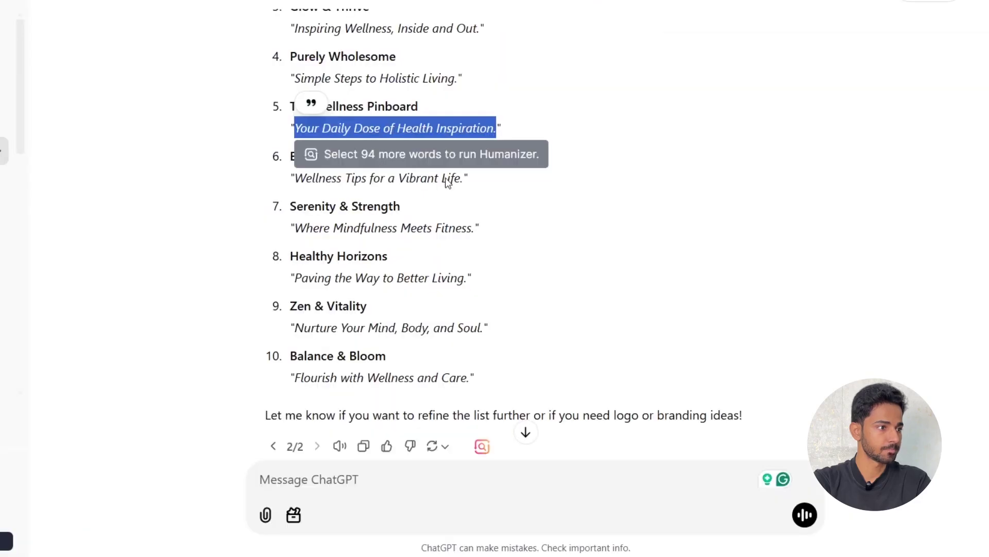
- Change the top copy to 'The Wellness Pinboard' at size 200 in a bold font
click(359, 85)
drag(425, 107, 278, 119)
key(ctrl+c)
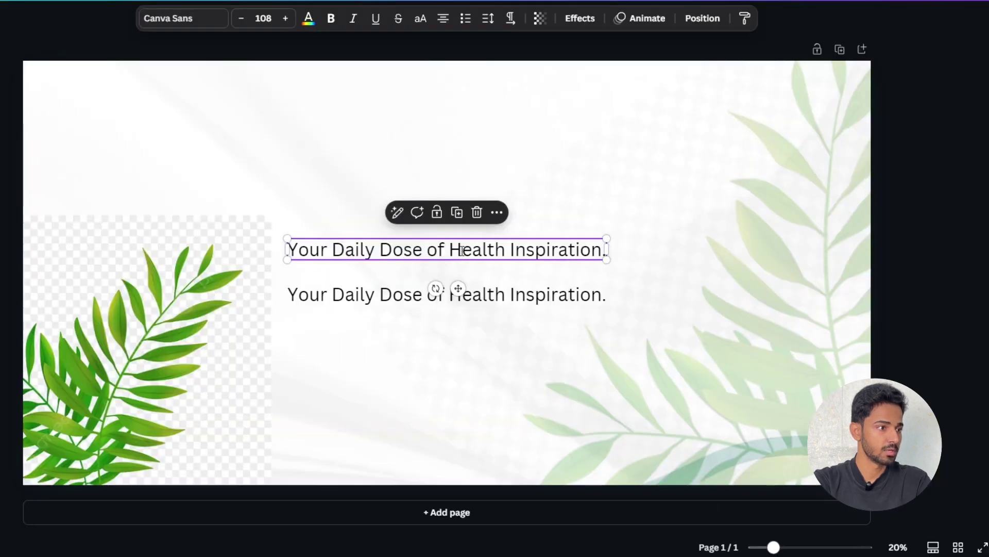
double_click(462, 256)
key(ctrl+v)
drag(547, 235, 617, 195)
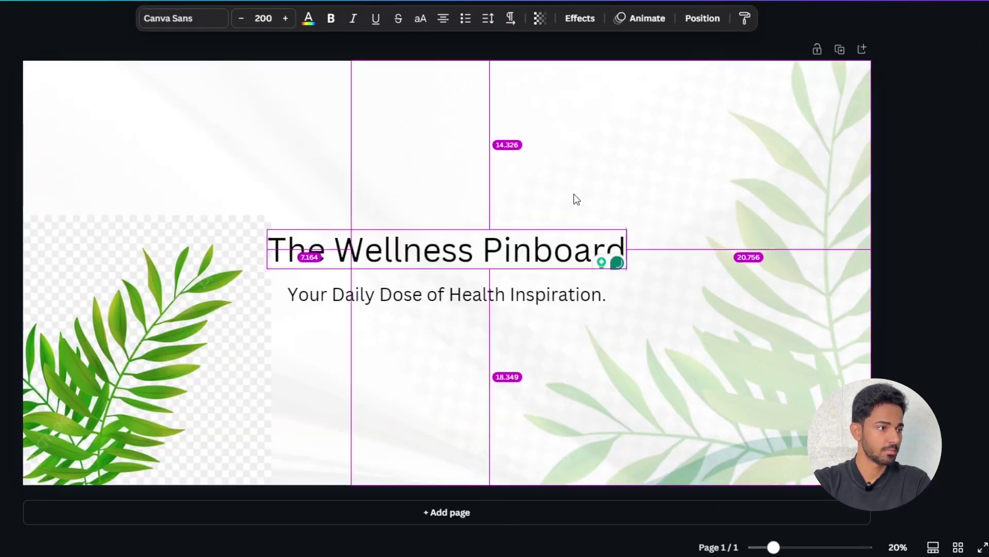
click(394, 196)
click(398, 250)
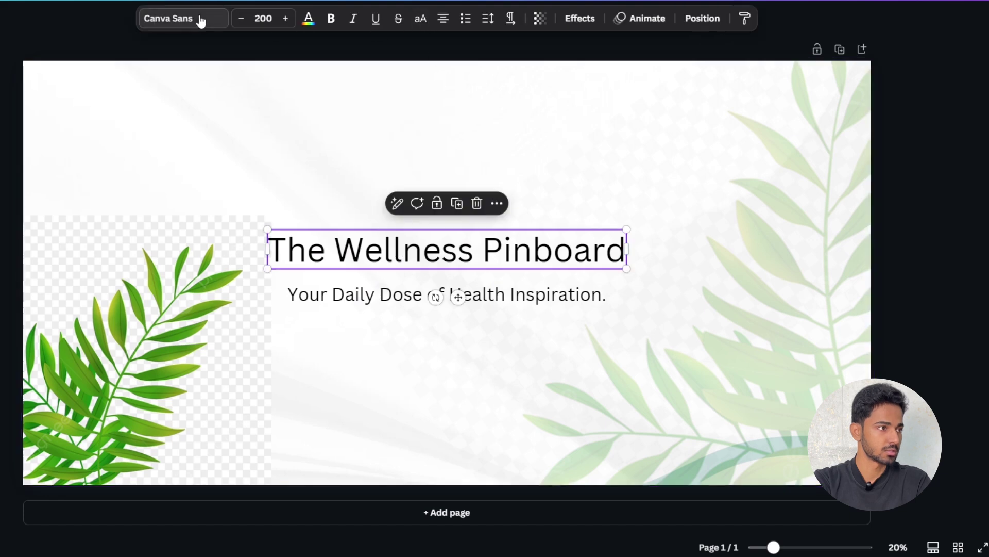
click(184, 17)
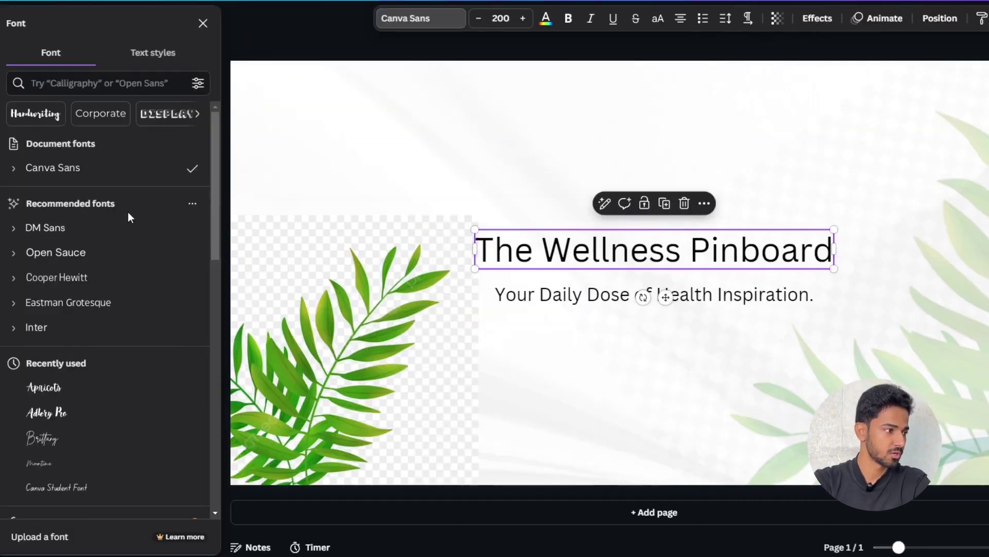
scroll(125, 294, down, 3)
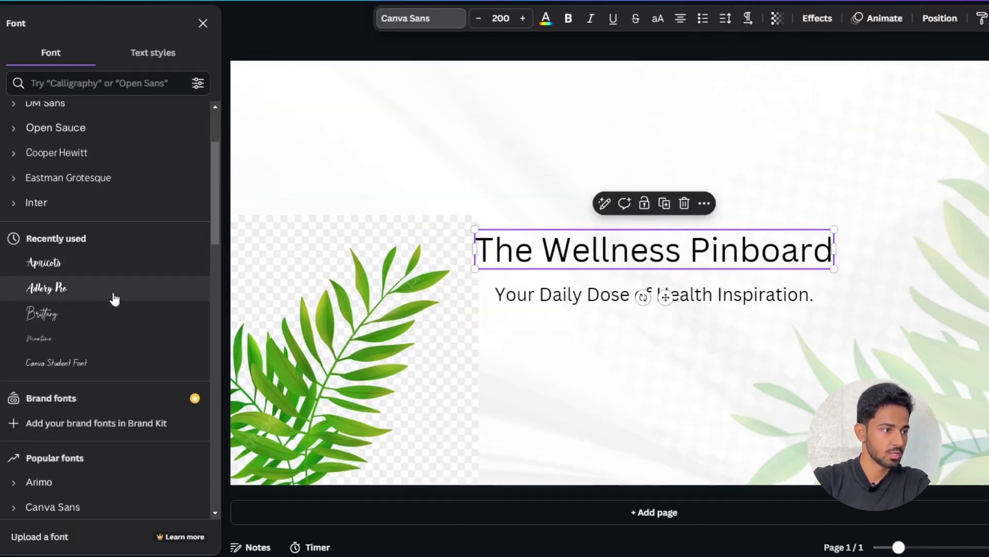
scroll(97, 347, down, 2)
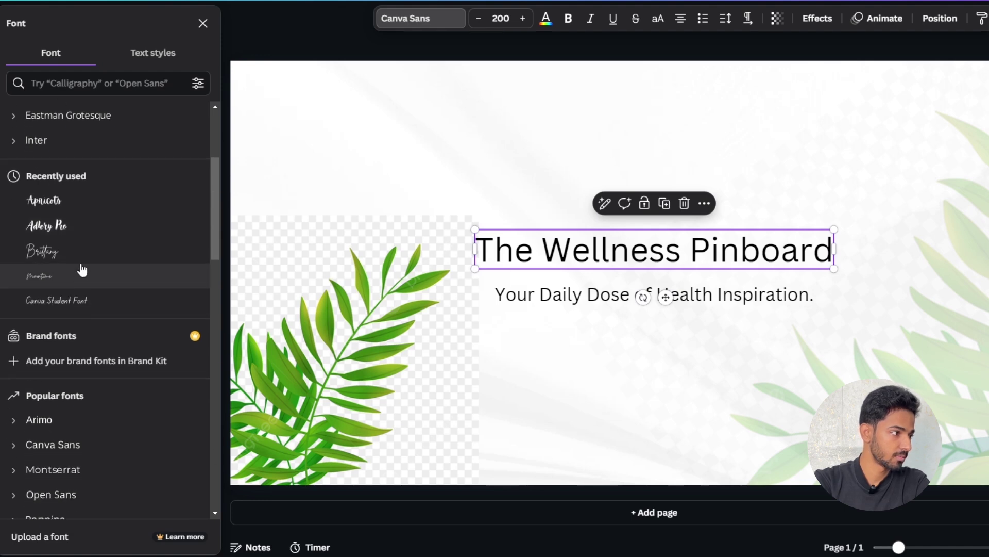
scroll(78, 227, down, 2)
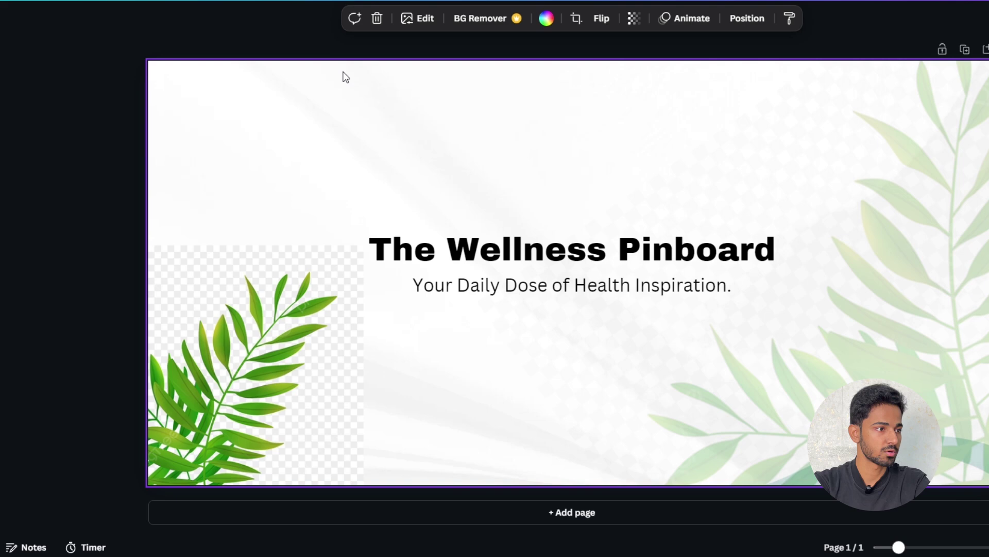
- Download the banner as a PNG
click(956, 15)
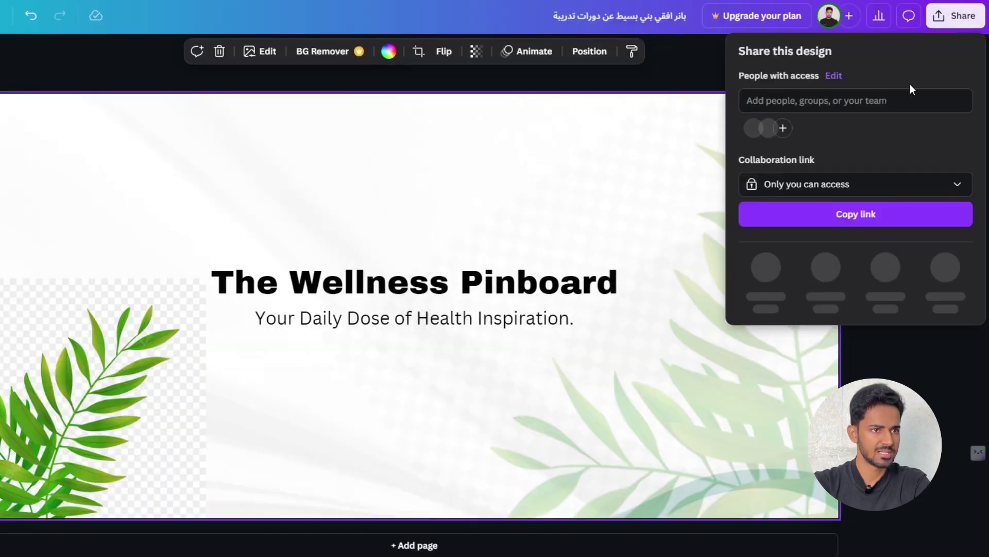
click(768, 283)
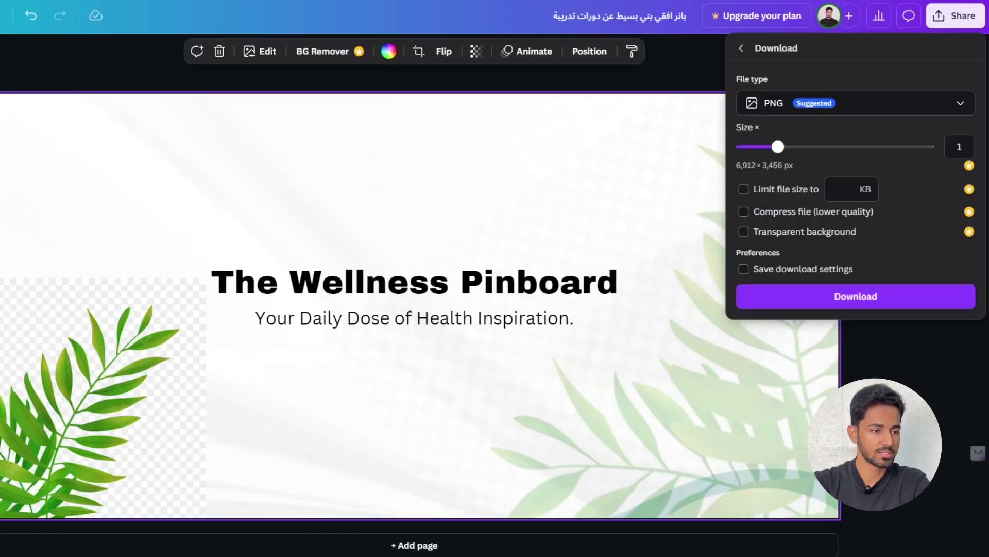
click(873, 302)
key(Escape)
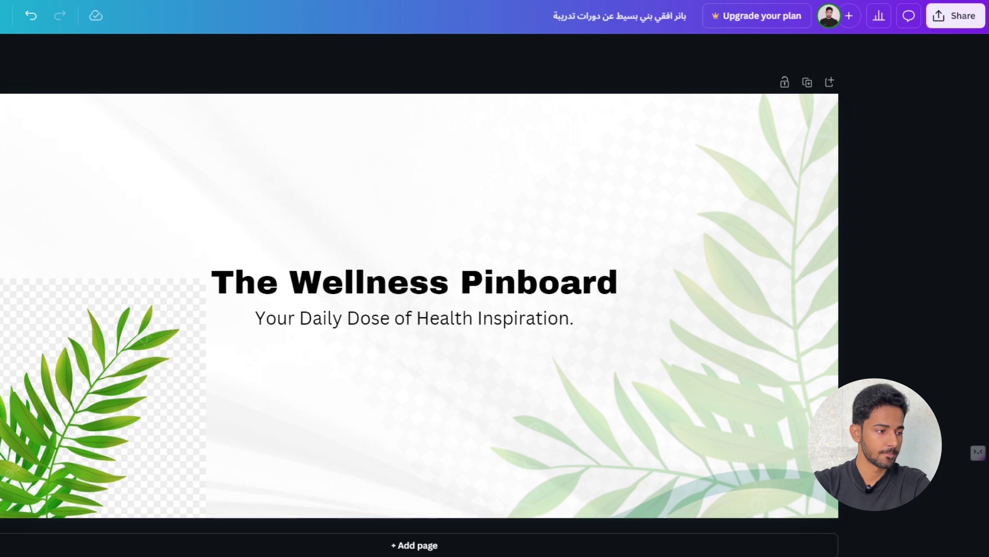
- Upload the balloon runner image as the Pinterest profile photo and dismiss the notification prompt
click(387, 541)
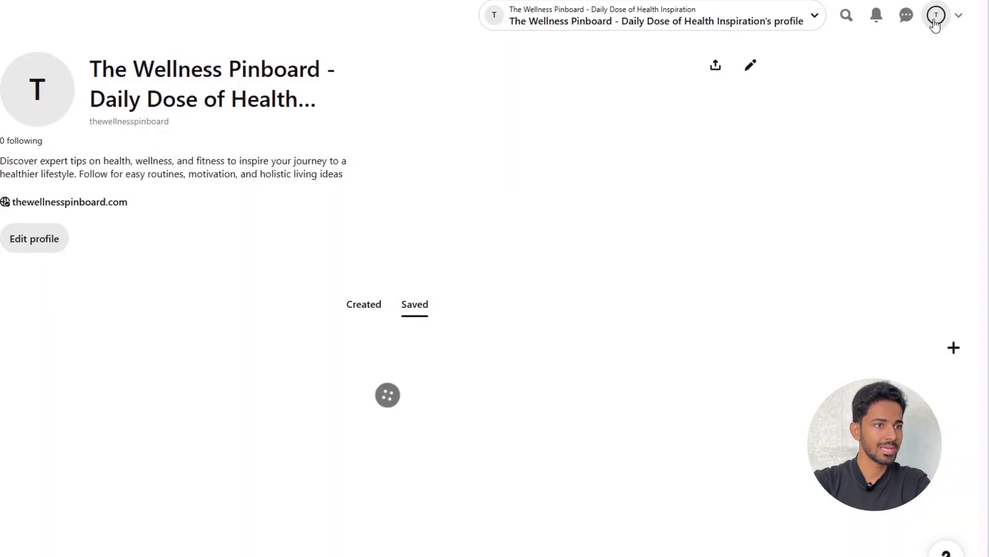
click(35, 244)
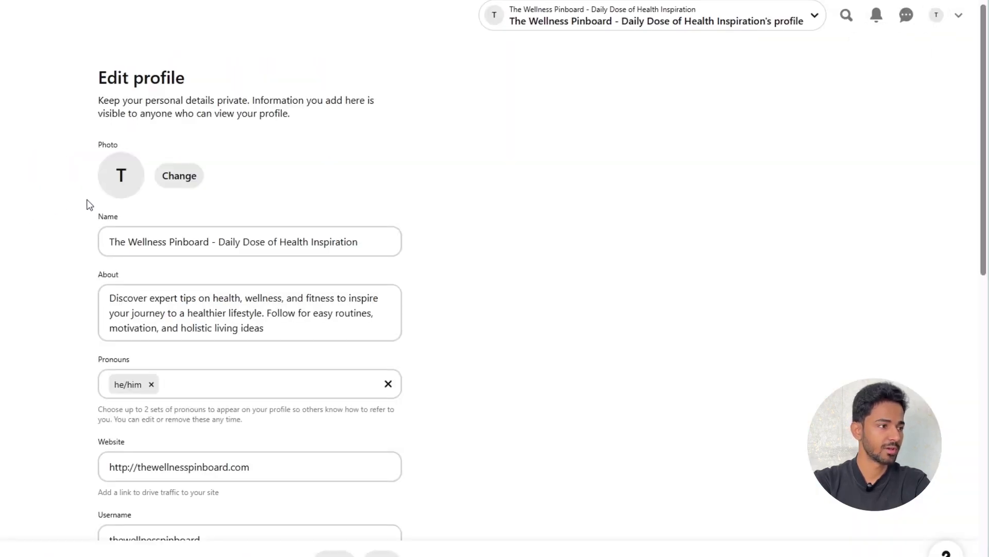
click(178, 175)
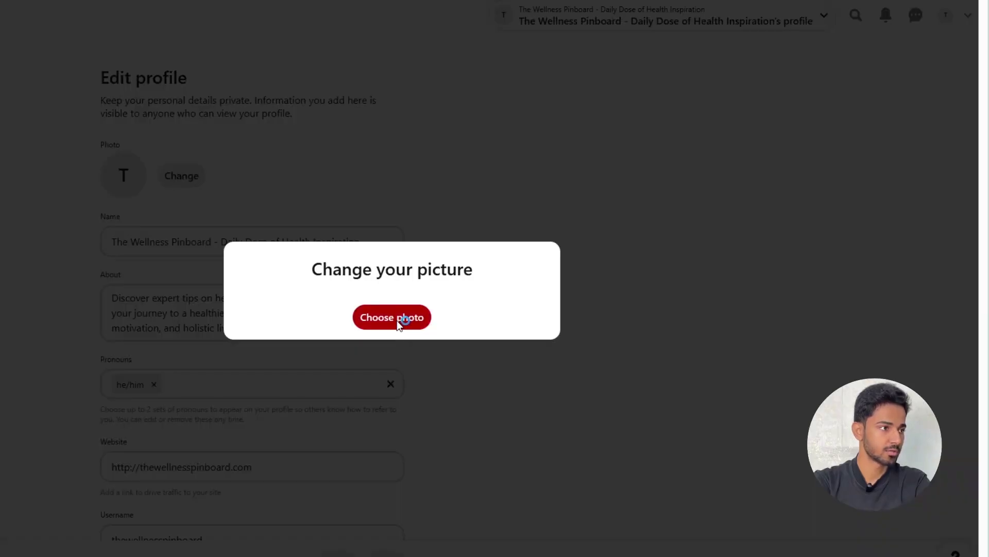
click(398, 320)
double_click(163, 54)
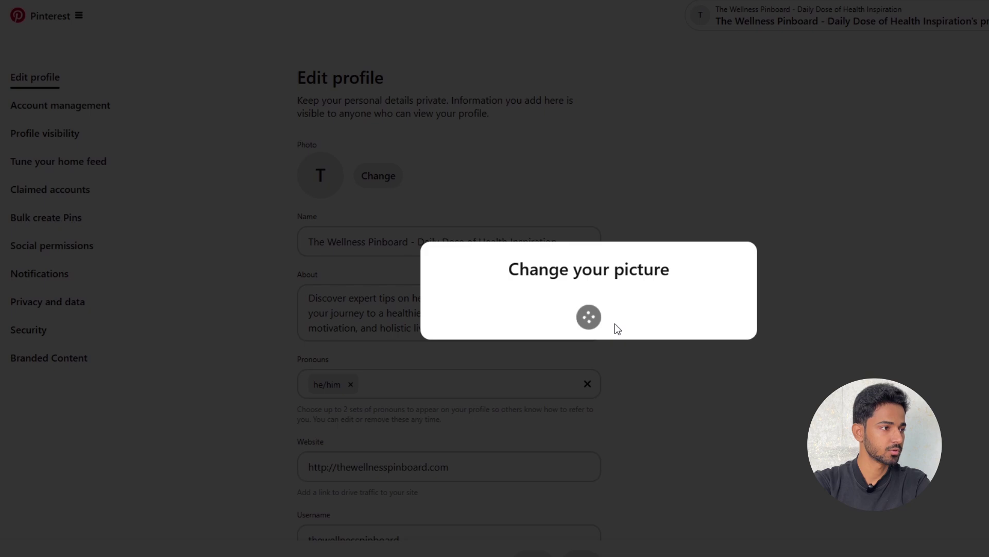
scroll(668, 333, down, 15)
scroll(621, 554, down, 2)
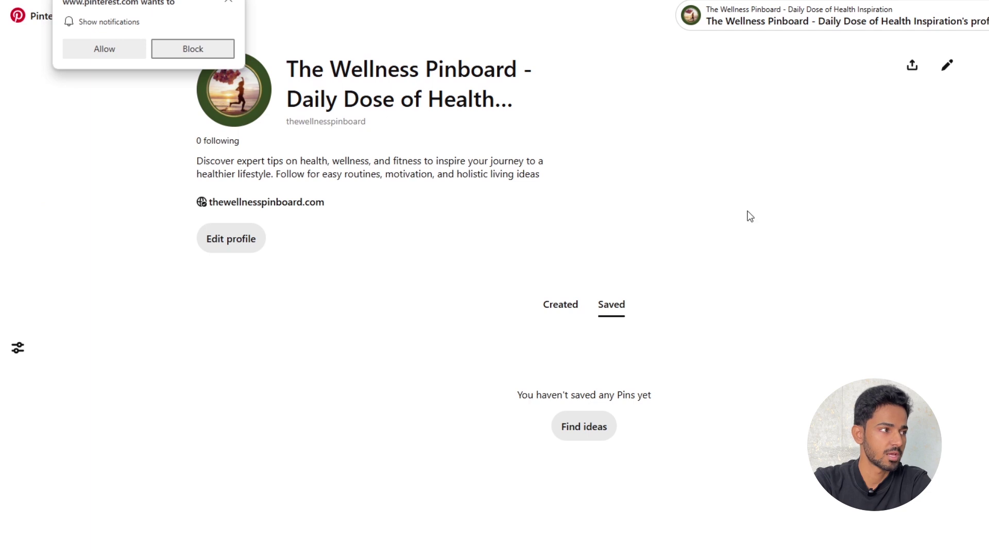
click(229, 3)
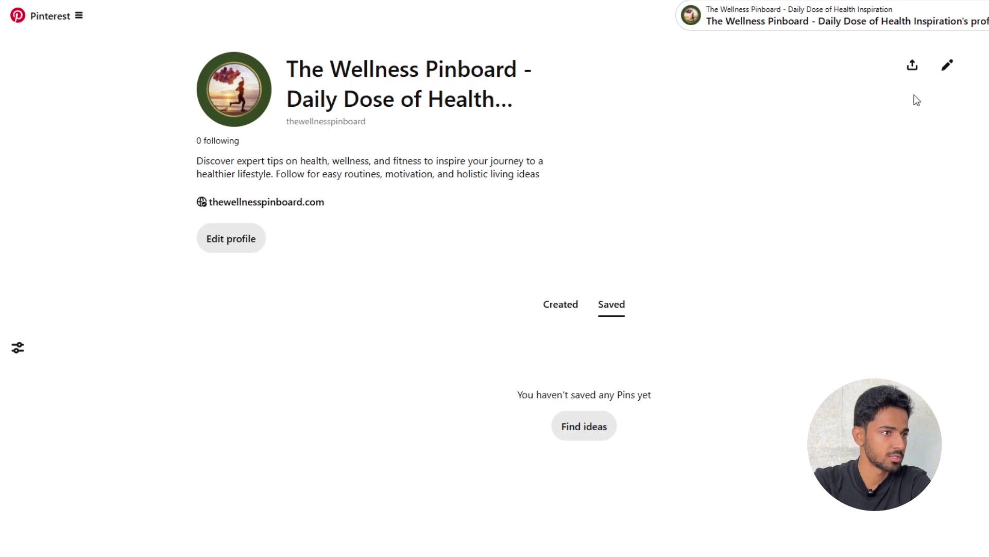
- Set The Wellness Pinboard banner as the profile cover image
click(946, 68)
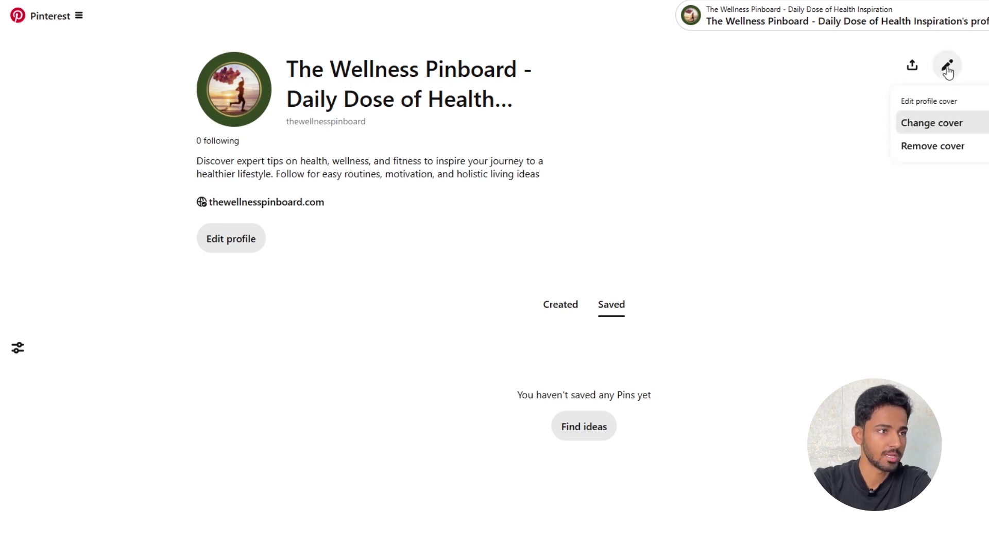
click(935, 127)
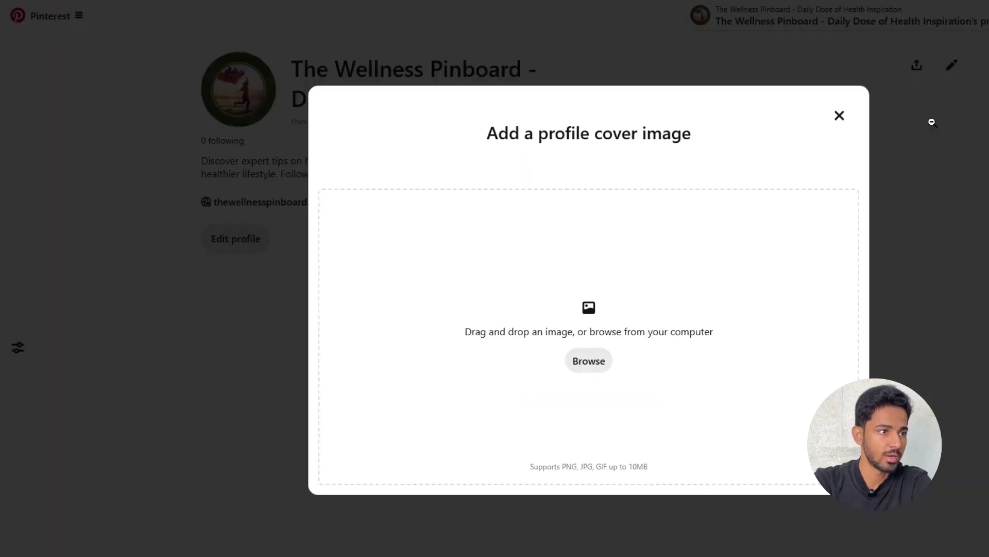
click(587, 361)
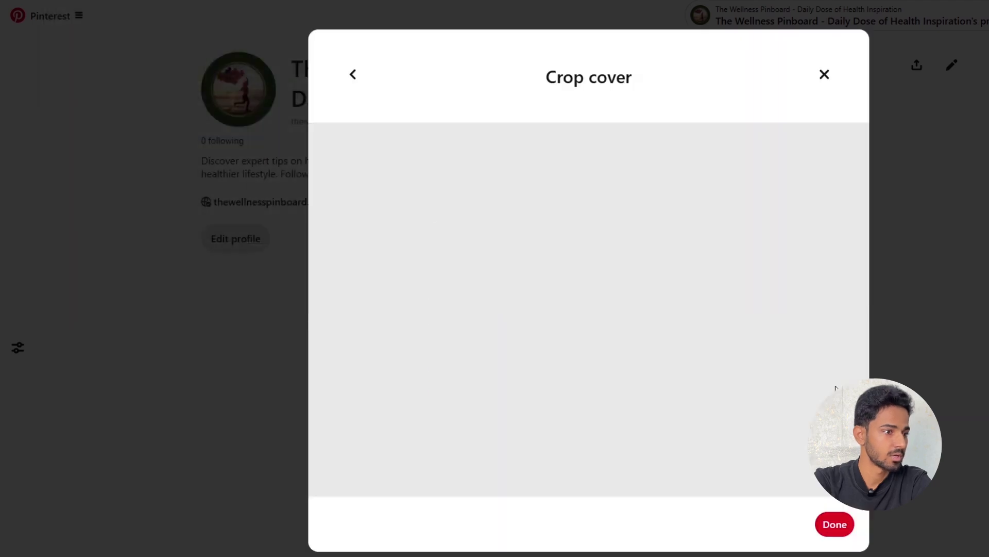
click(834, 525)
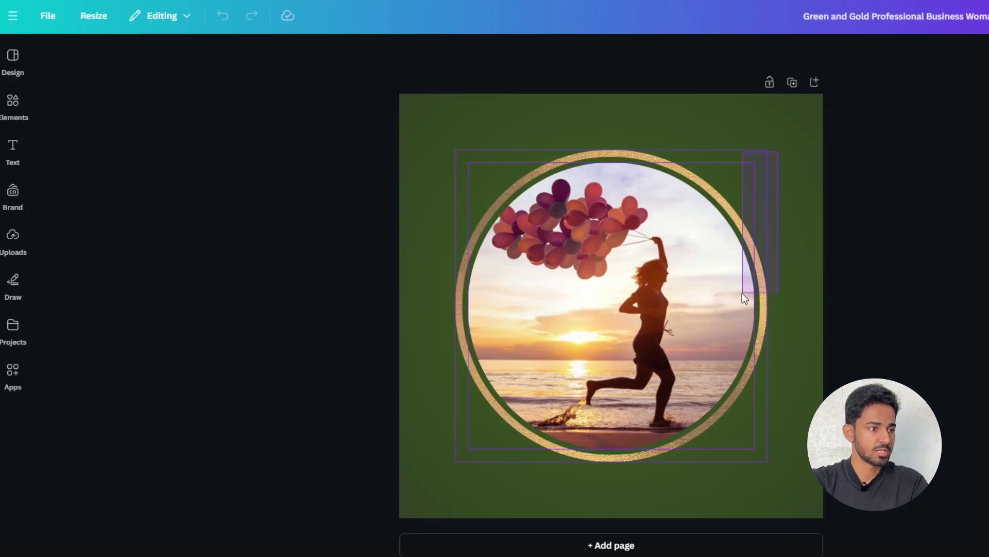
click(660, 358)
- Enlarge the circular photo frame to fill the page and re-download the design
drag(768, 460, 825, 515)
click(834, 505)
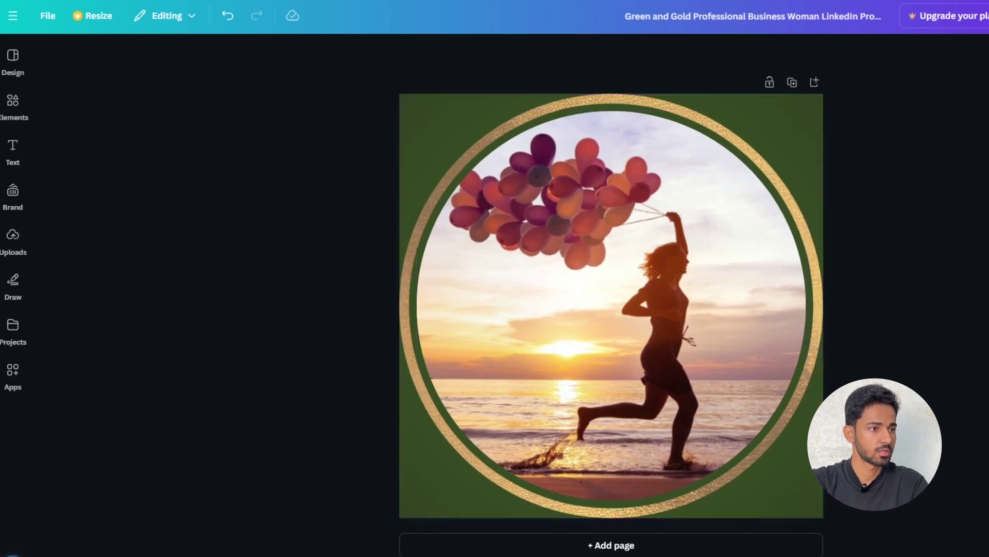
click(981, 16)
click(961, 265)
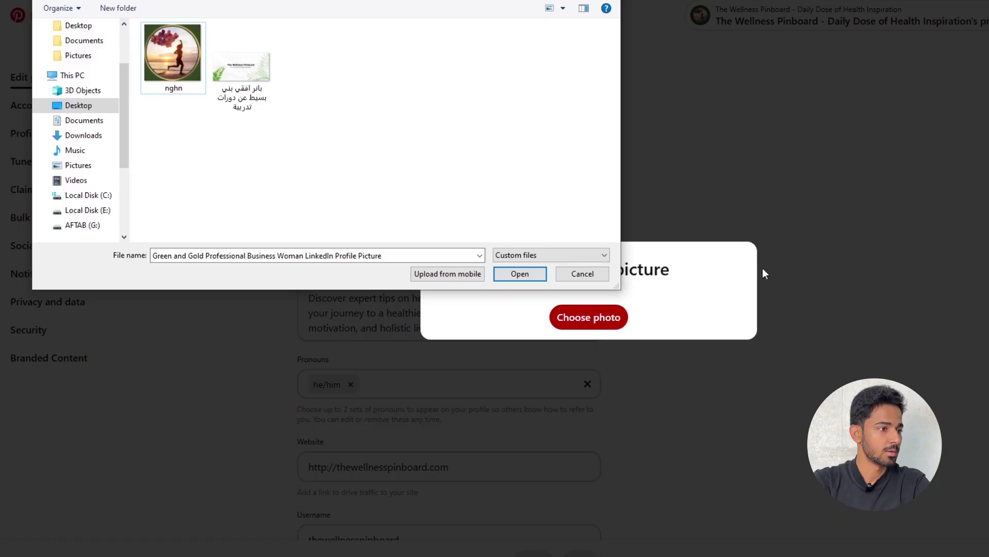
- Upload the re-exported picture as the Pinterest profile photo and view the public profile
double_click(180, 62)
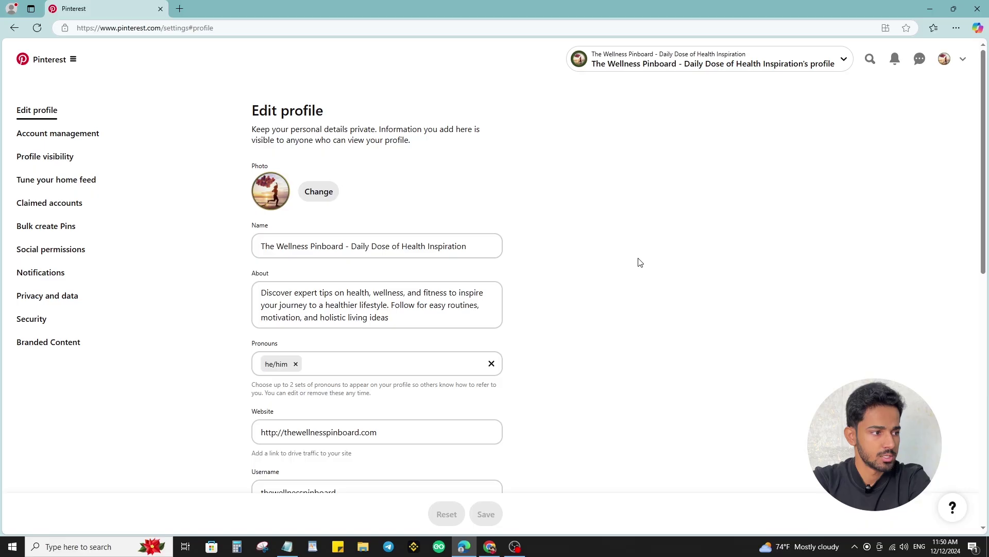
scroll(638, 261, down, 4)
scroll(639, 260, up, 4)
click(944, 59)
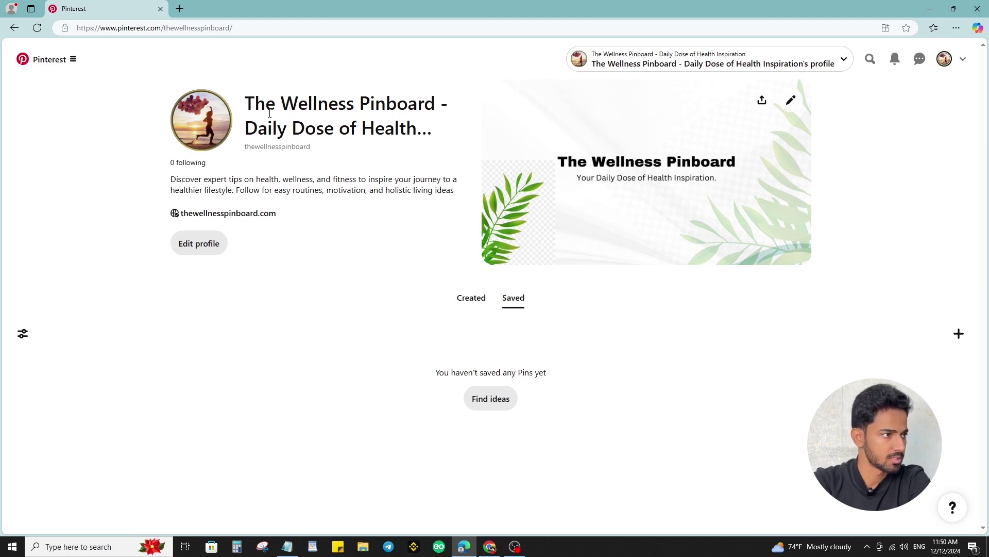
- Review the profile name, bio, full About details and following count
drag(266, 103, 370, 103)
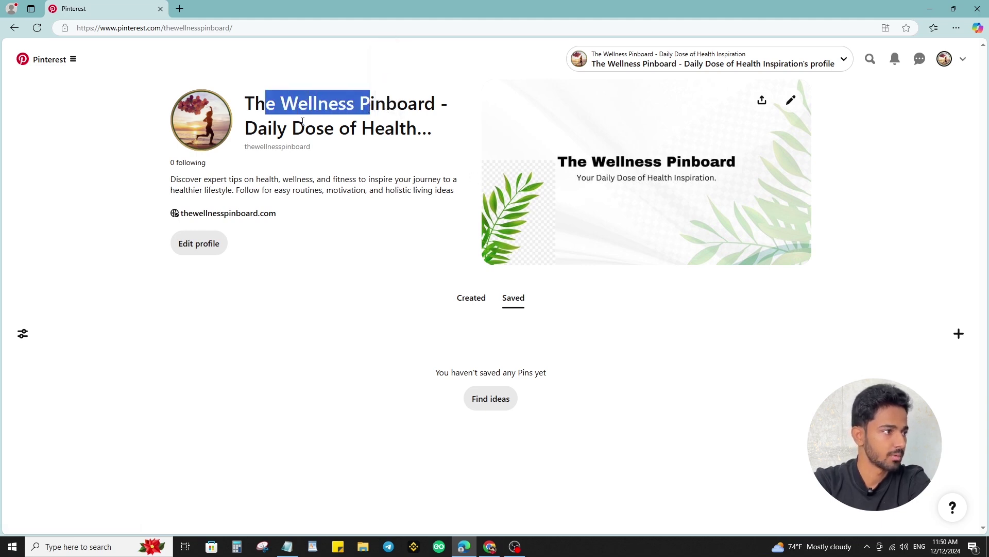
drag(265, 179, 336, 180)
click(296, 277)
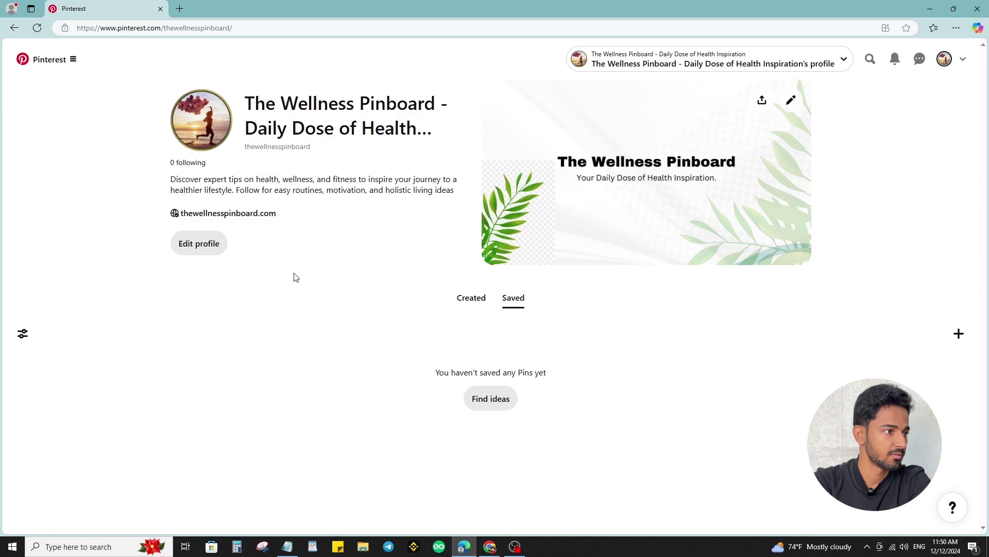
click(335, 188)
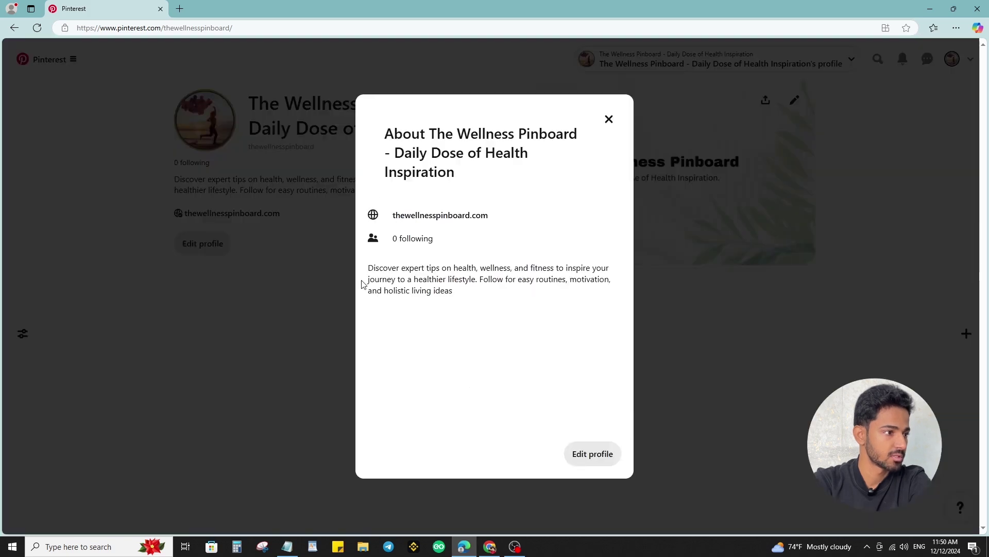
click(239, 344)
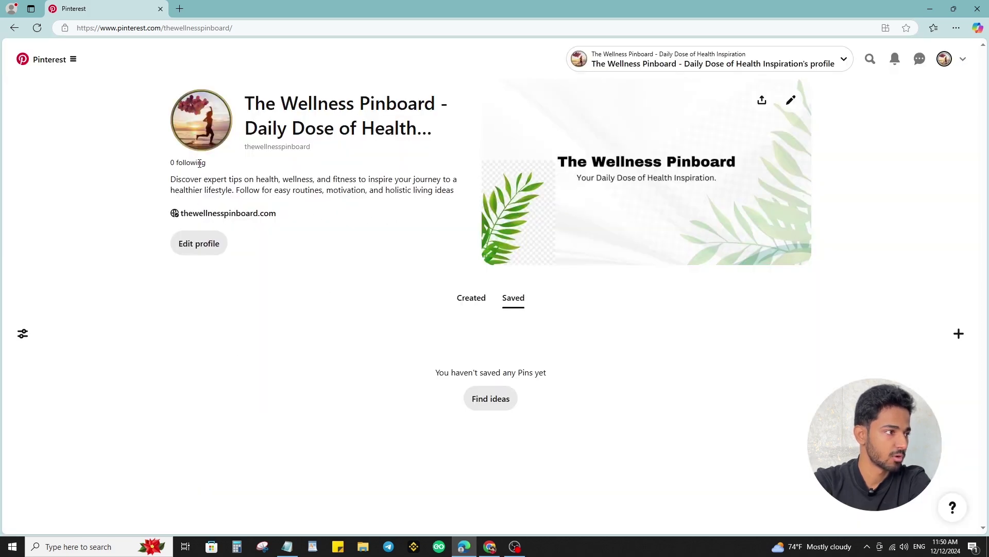
drag(203, 162, 171, 163)
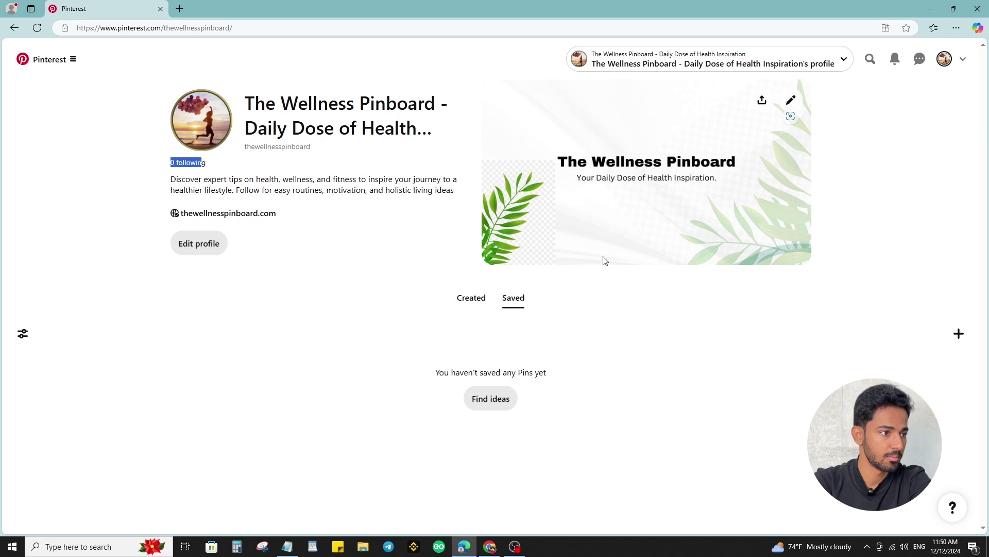
- Open the profile settings form and scroll through its fields
click(212, 248)
scroll(606, 218, down, 6)
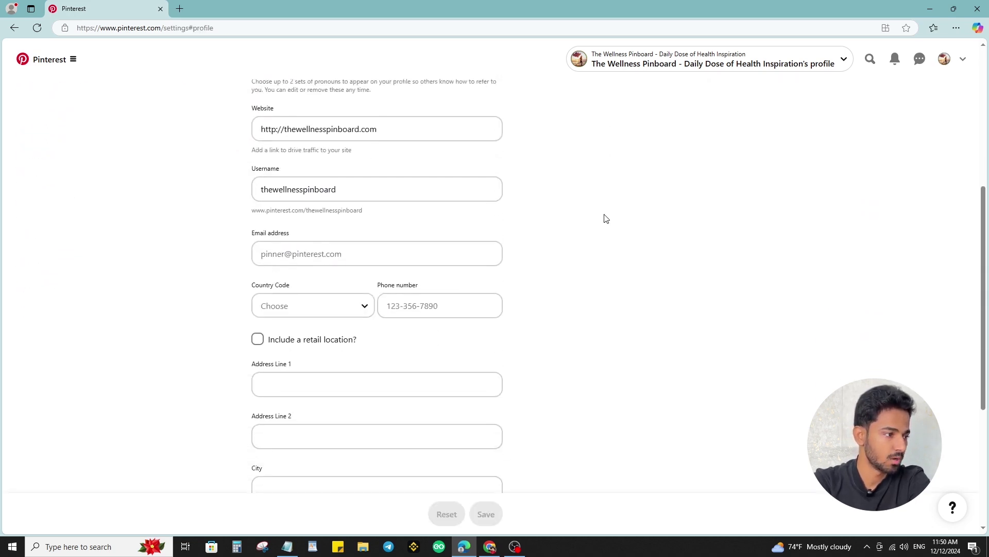
scroll(541, 287, down, 5)
scroll(541, 287, up, 11)
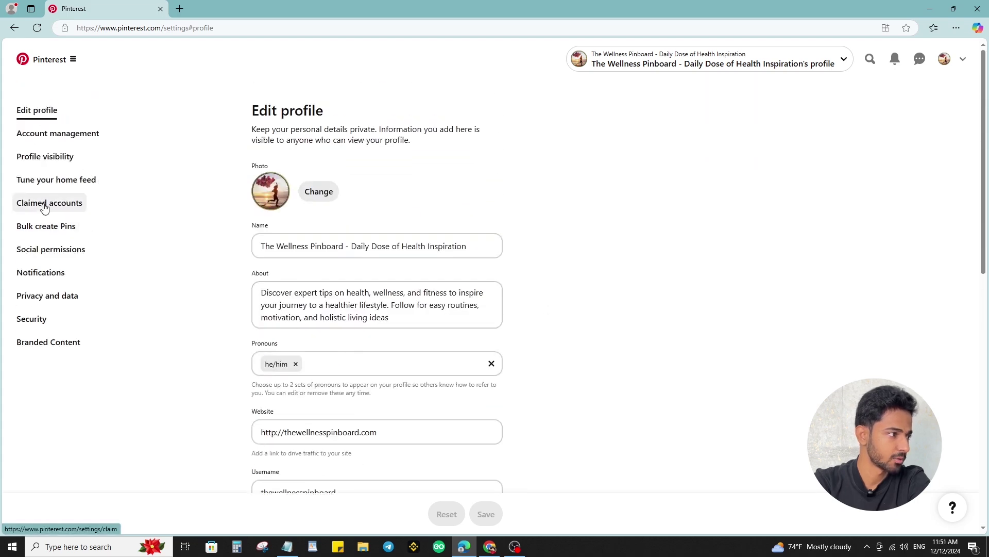
- Begin claiming the website under Claimed accounts and copy the HTML verification tag
click(49, 204)
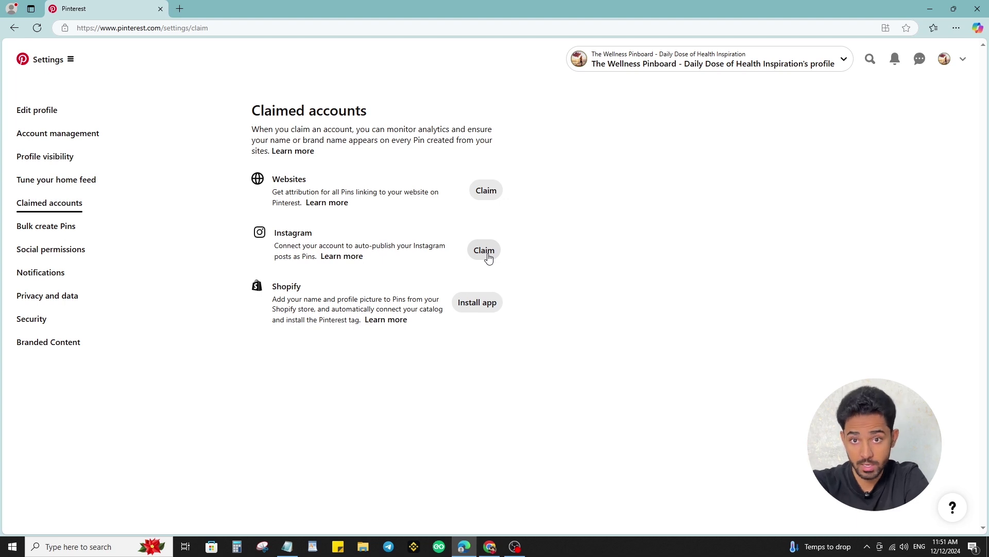
click(488, 198)
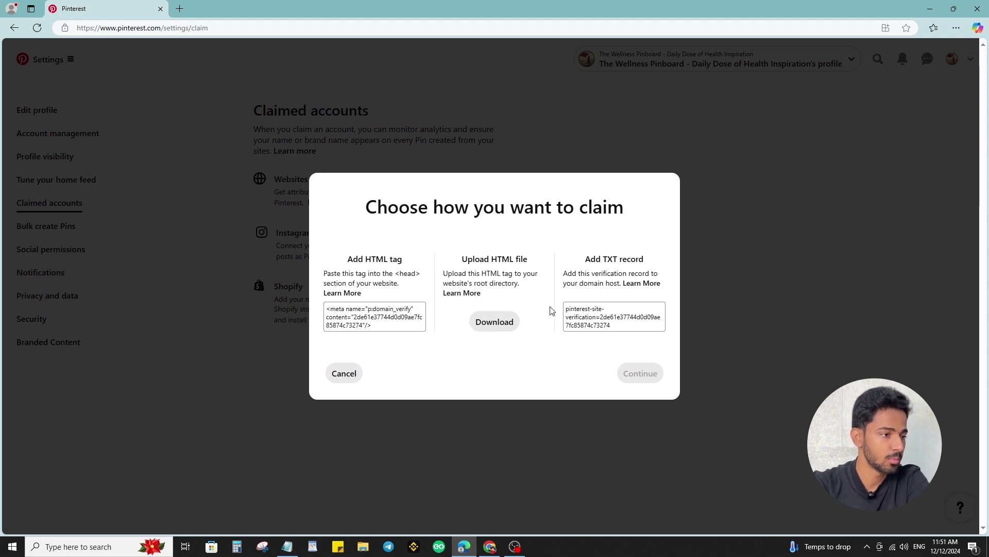
click(368, 322)
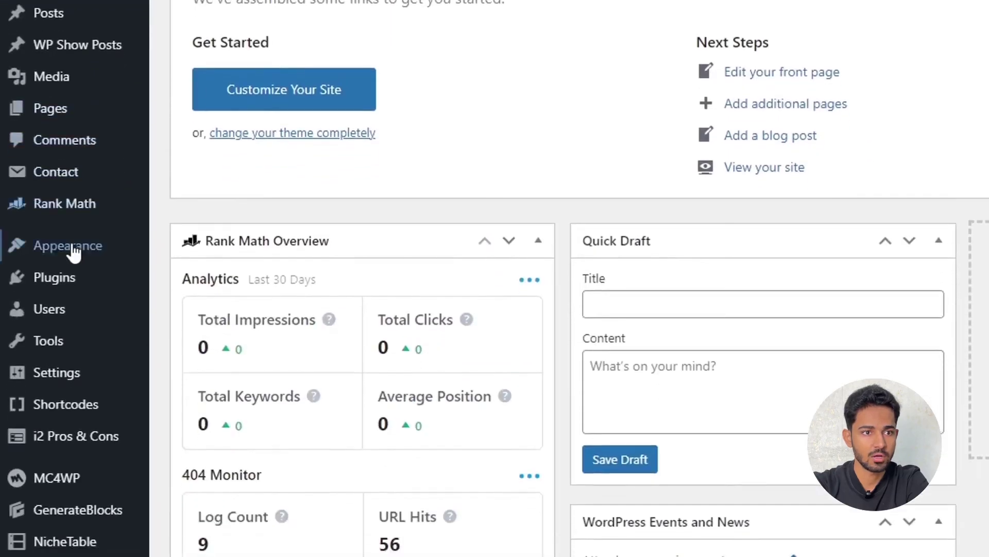
- Paste the copied script into the header box of the Header and Footer Scripts settings
mouse_move(53, 527)
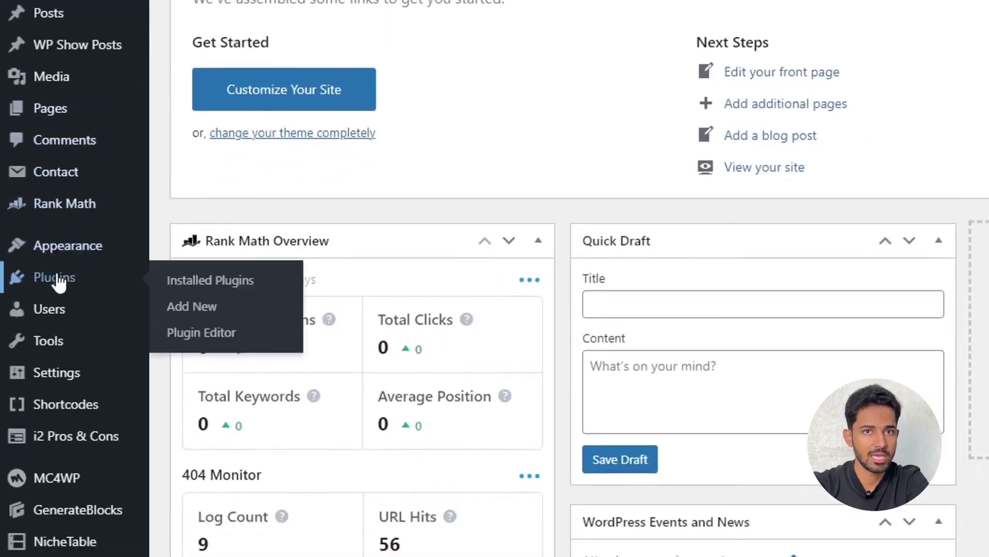
click(202, 309)
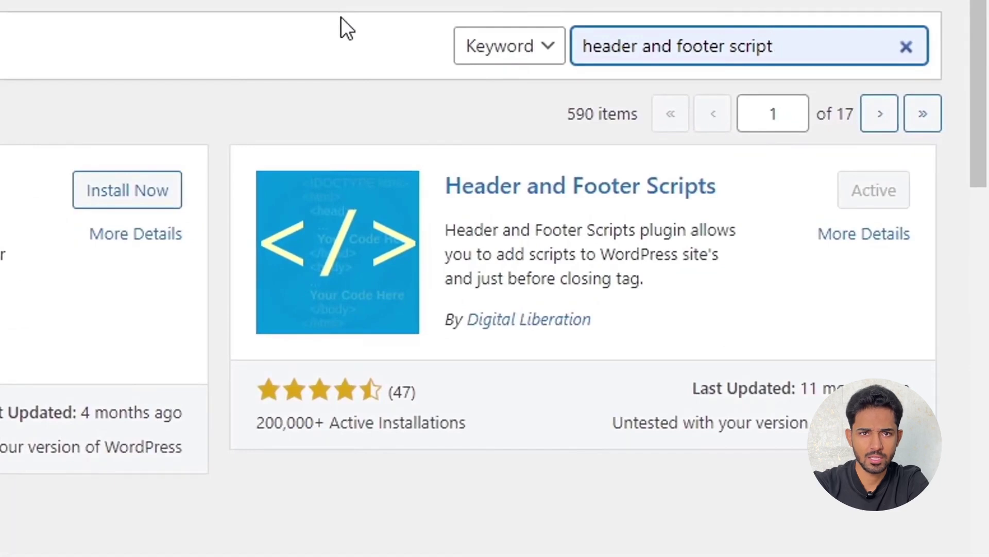
mouse_move(23, 206)
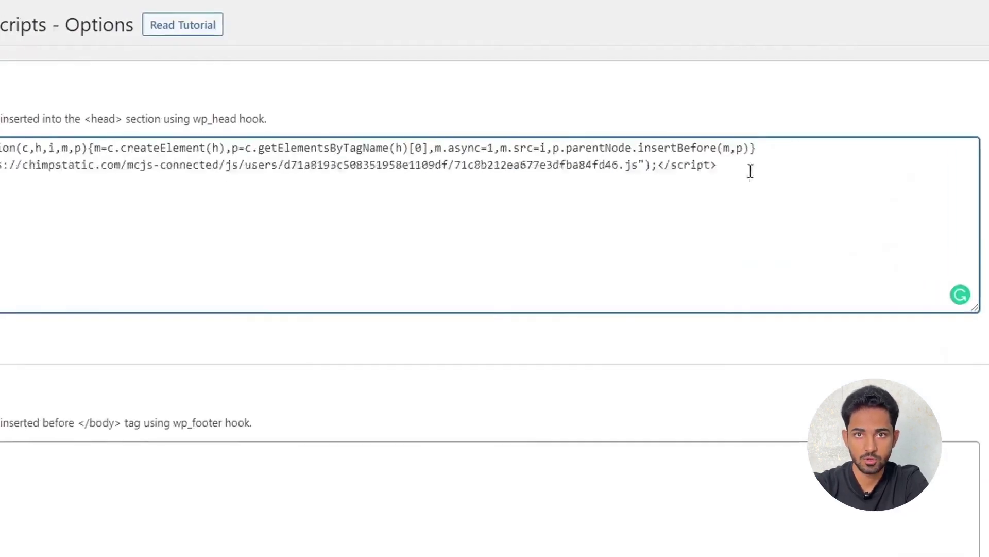
right_click(26, 210)
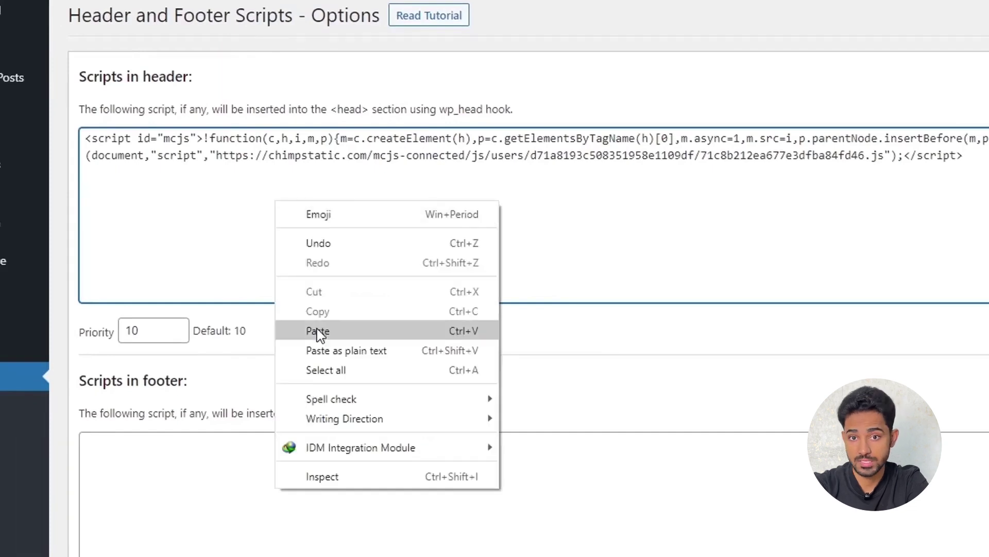
click(318, 331)
scroll(417, 225, up, 1)
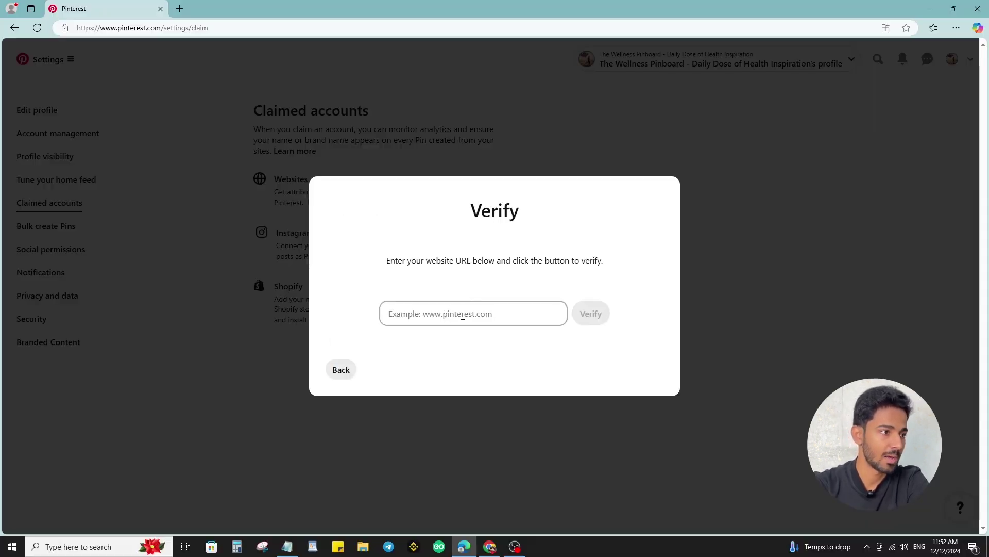
- Back out of Pinterest's website URL verification to the claim method choices
click(434, 315)
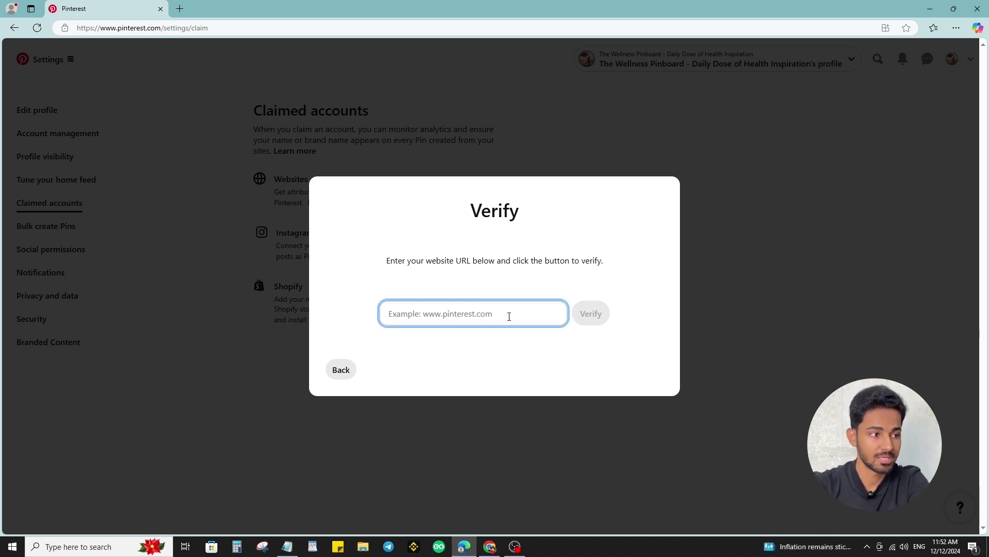
click(596, 390)
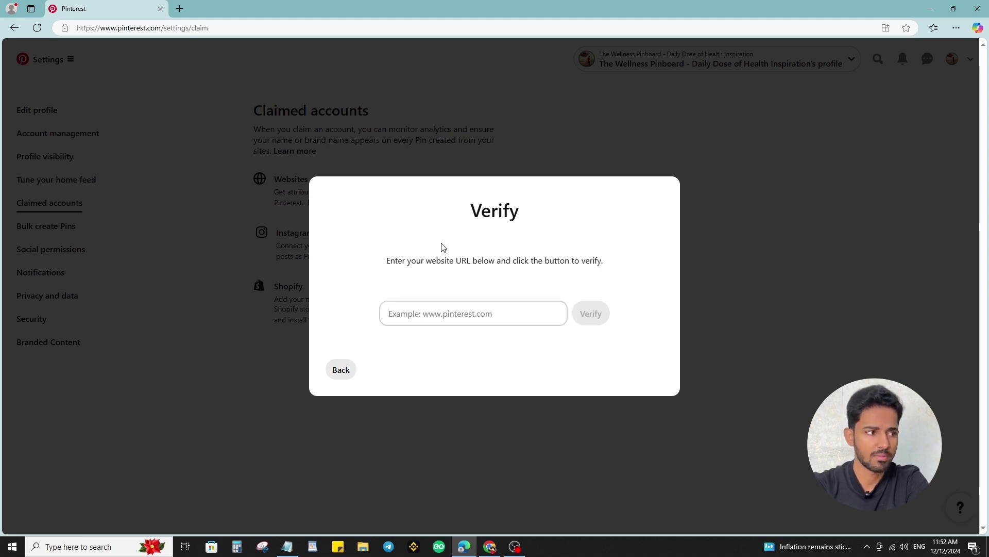
click(339, 372)
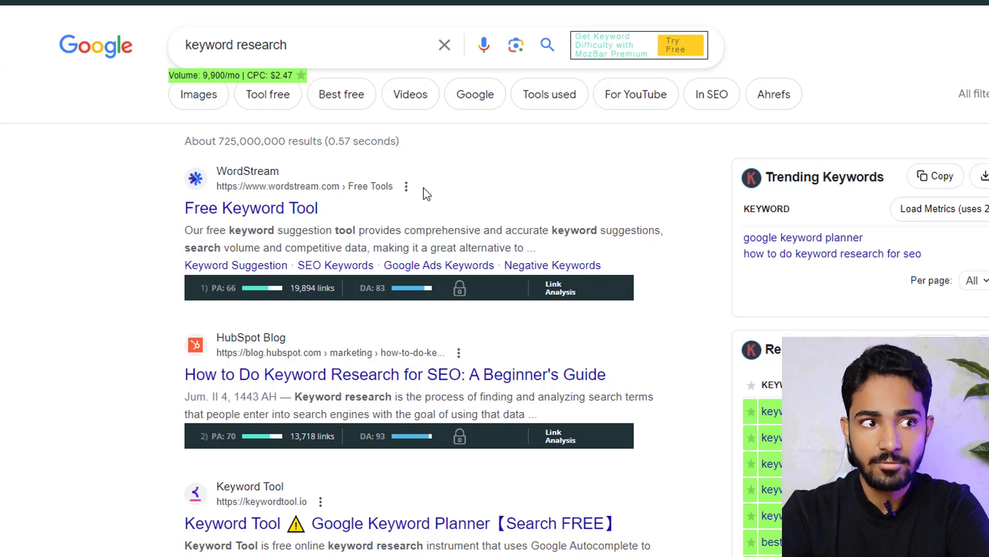
- Replace 'research' in the Google query with 'mozbar chrome extension' and search
click(325, 40)
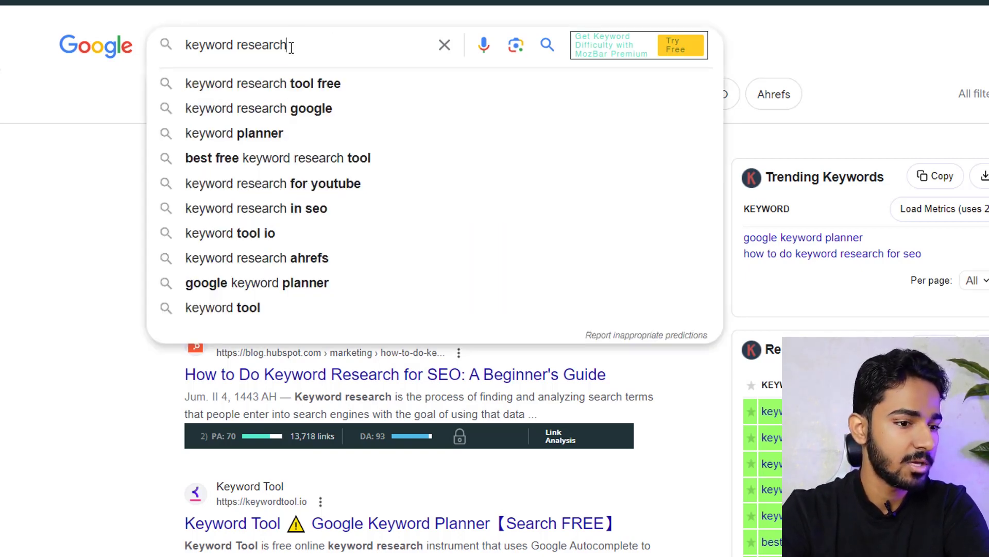
key(Escape)
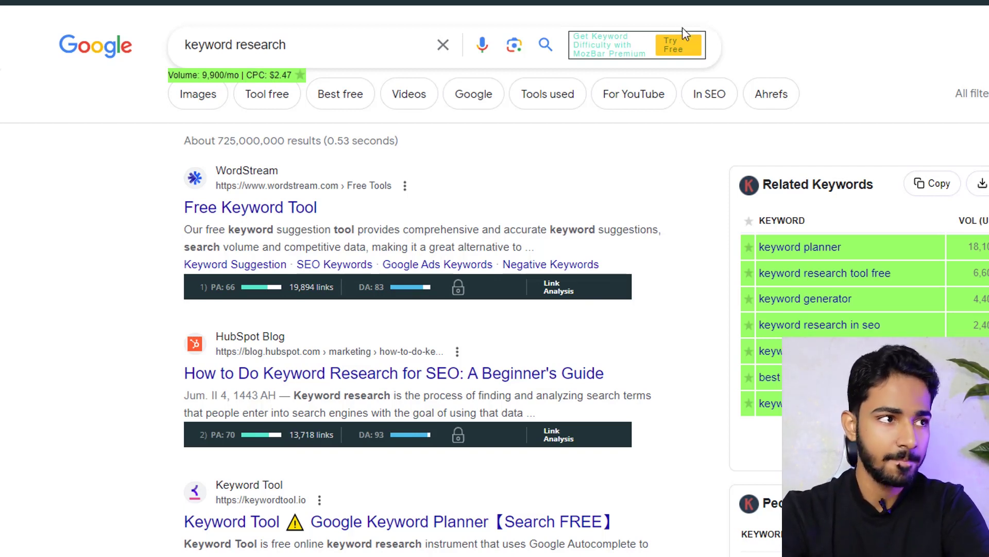
double_click(307, 50)
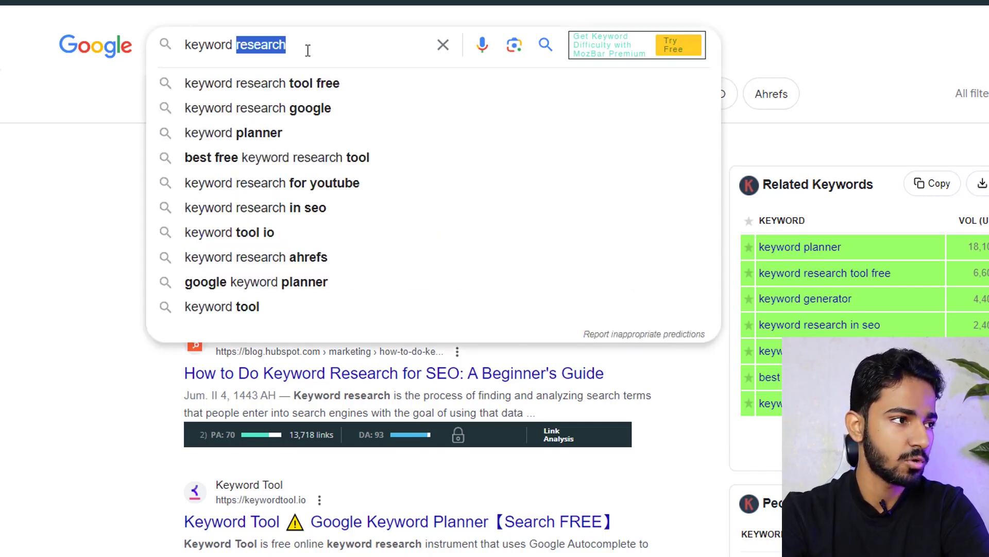
text(mozbar chrome extension)
key(Return)
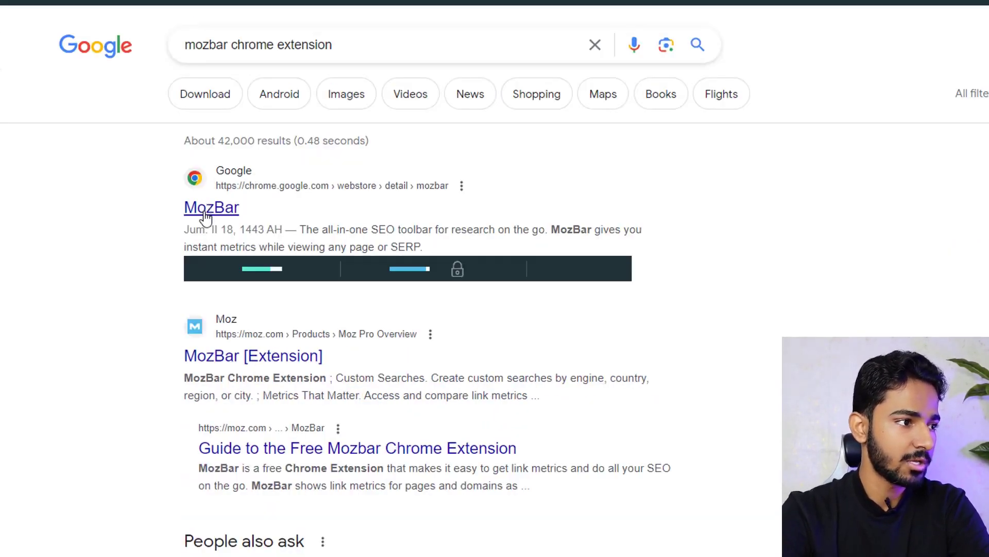
- Open MozBar's Chrome Web Store listing and highlight its user count
click(244, 191)
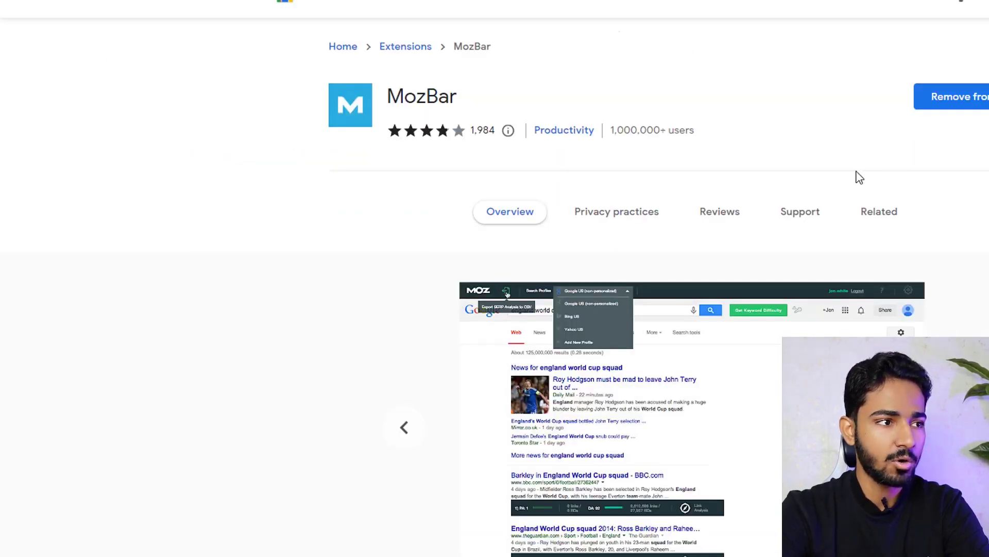
drag(615, 134, 714, 137)
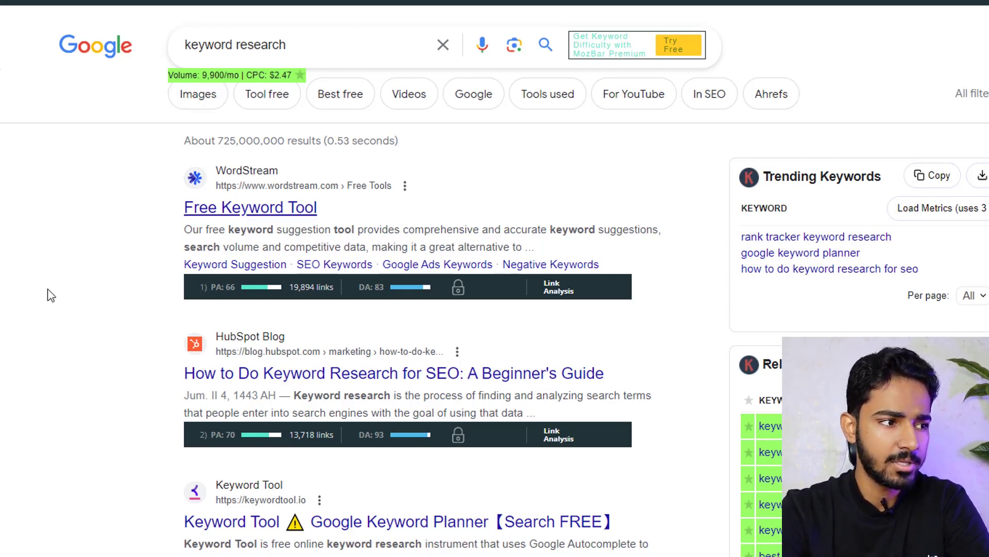
- Check the MozBar DA score of 83 on the 'keyword research' Google results
scroll(361, 224, down, 4)
scroll(381, 211, up, 3)
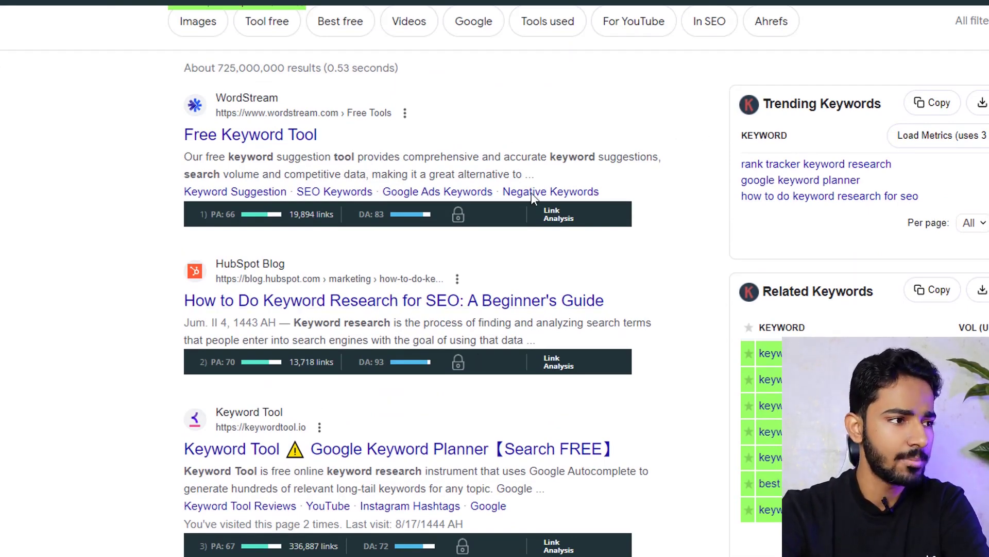
drag(374, 212, 386, 212)
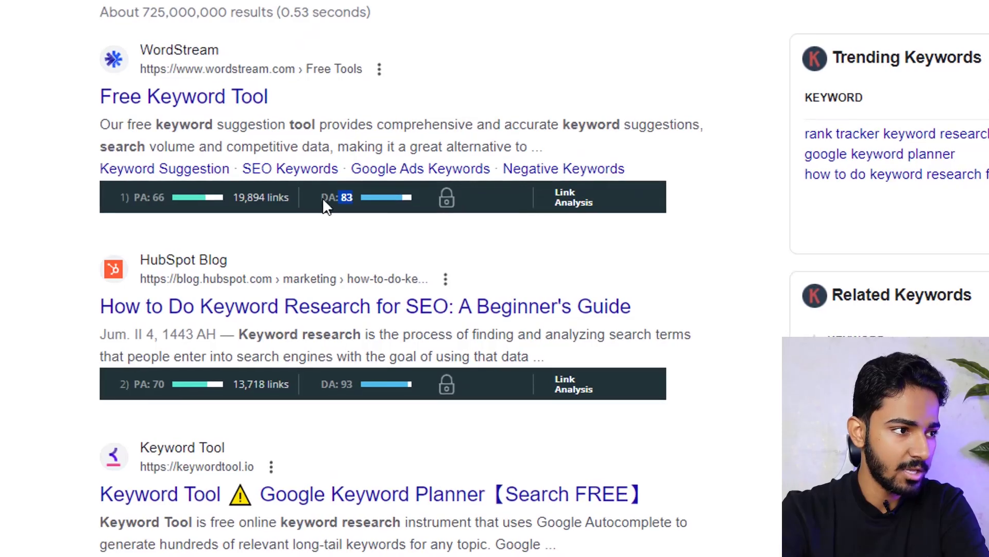
click(324, 198)
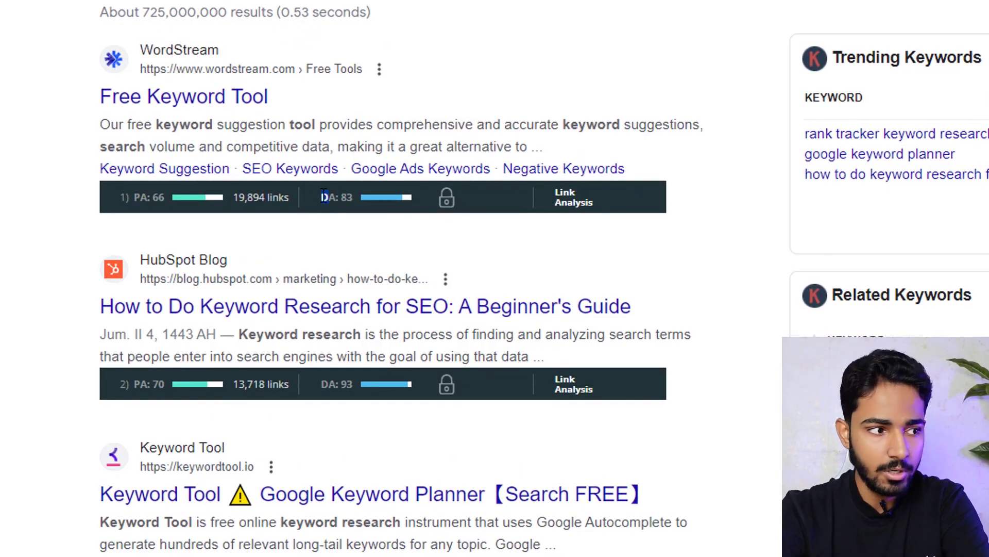
scroll(740, 287, up, 2)
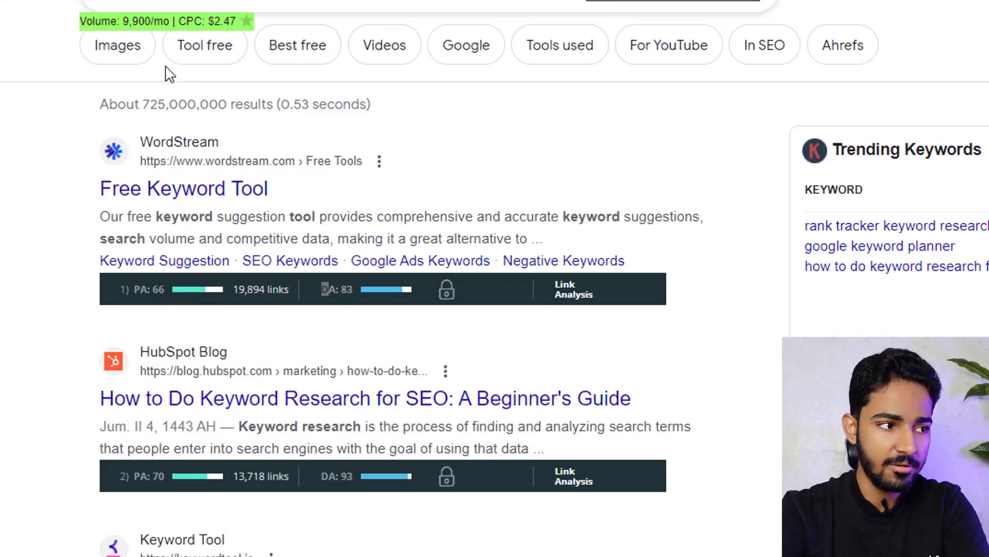
scroll(336, 202, down, 3)
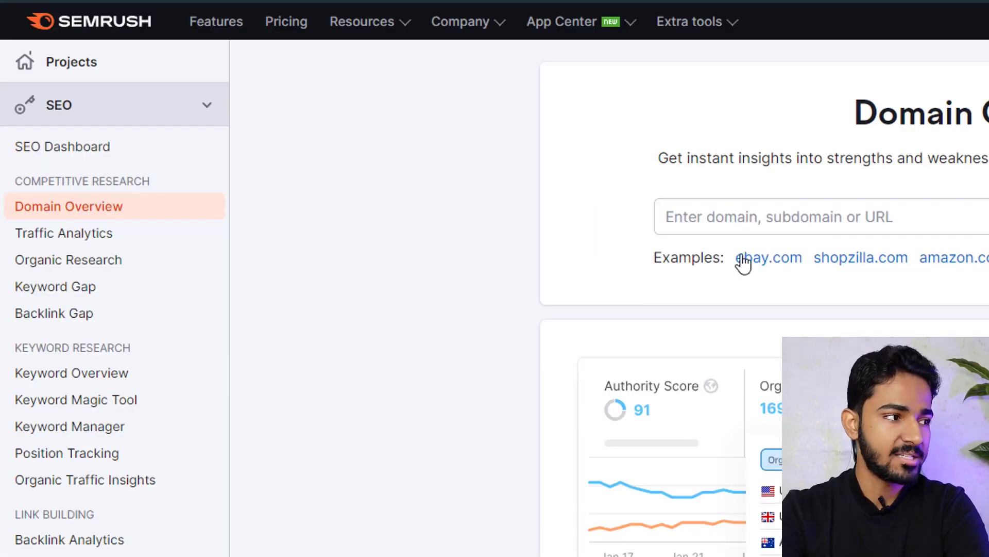
- Open Keyword Magic Tool under Keyword Research in the SEO sidebar
click(112, 402)
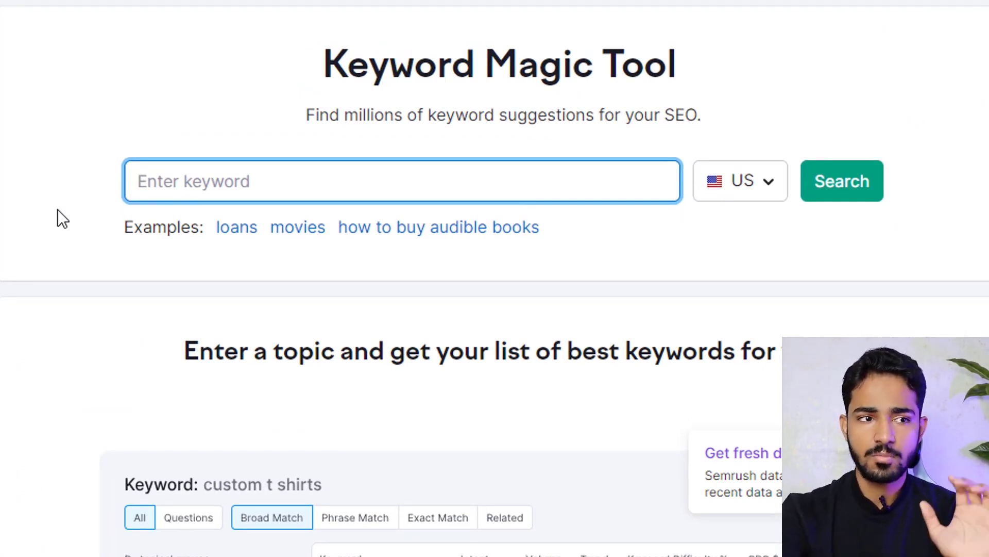
- Search the Keyword Magic Tool for 'computer', correcting the typo
text(compyu)
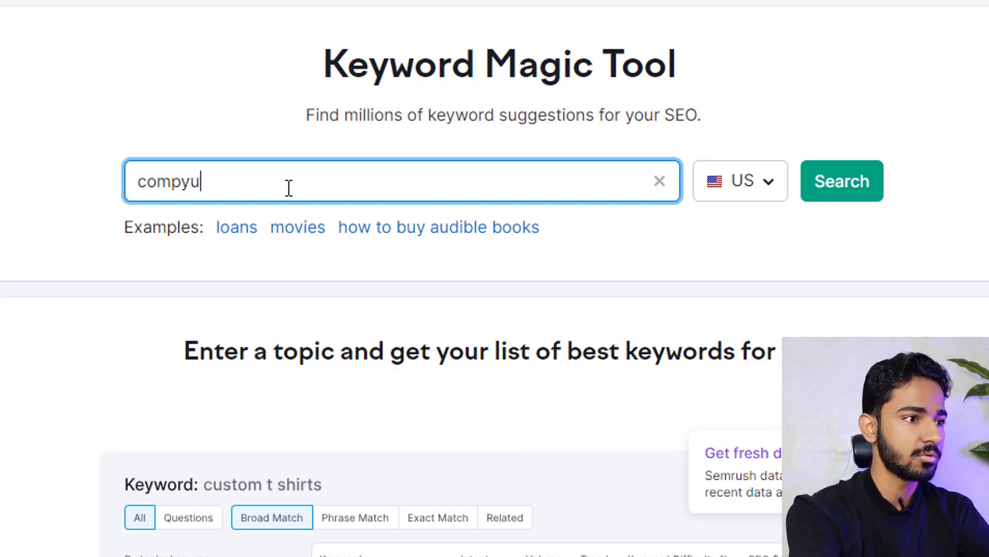
key(BackSpace)
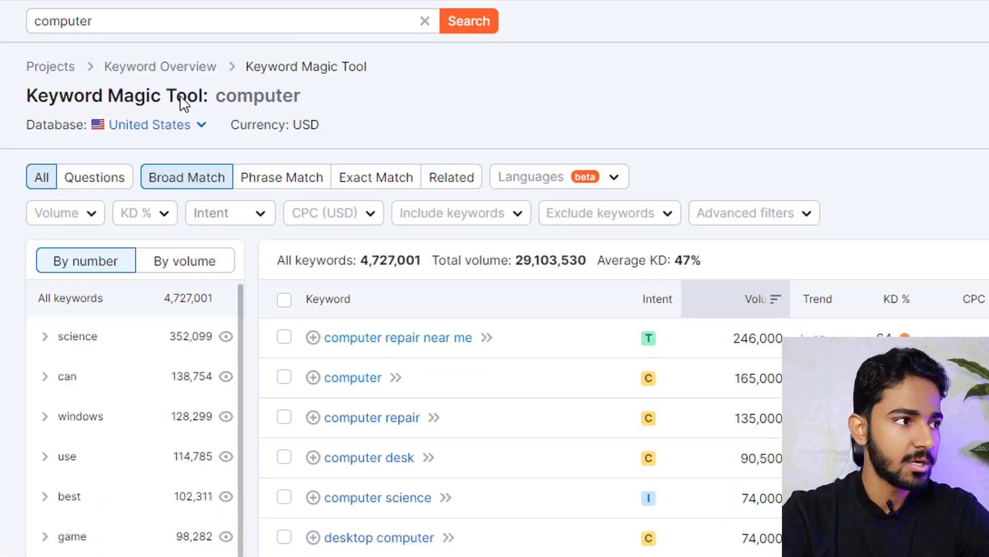
click(112, 21)
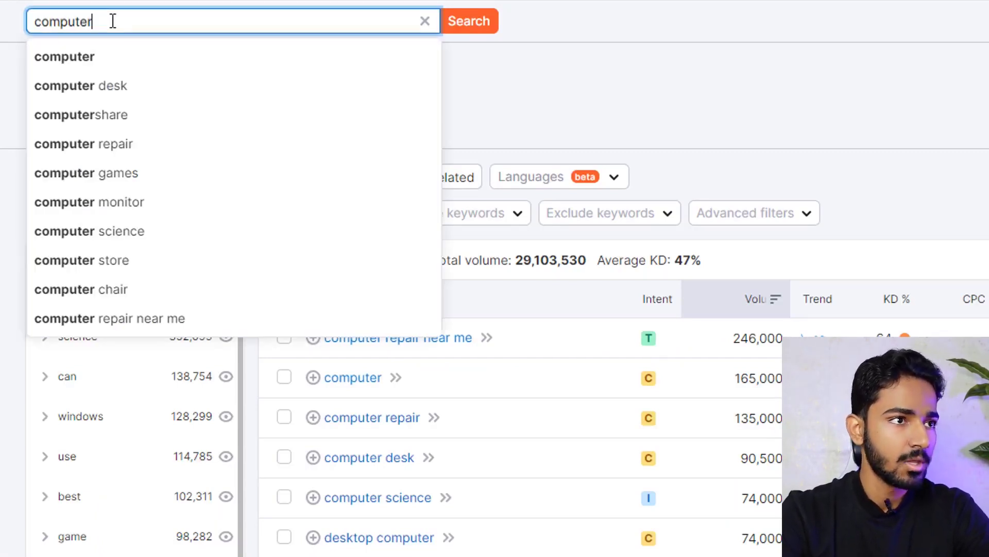
click(596, 93)
- Inspect the 4,727,001 total keyword count for 'computer'
drag(361, 260, 423, 262)
scroll(488, 360, down, 2)
scroll(138, 141, up, 2)
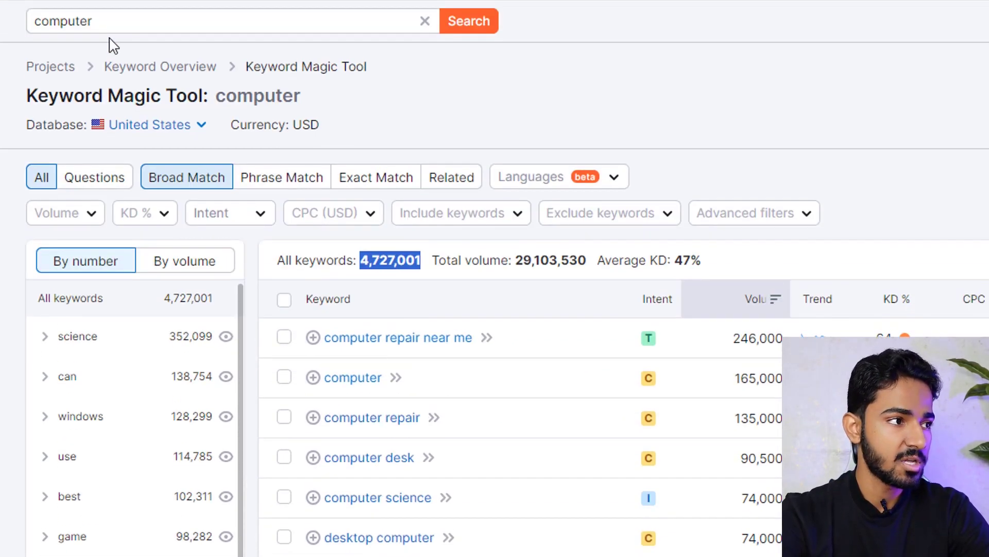
click(113, 21)
drag(110, 21, 32, 21)
click(596, 93)
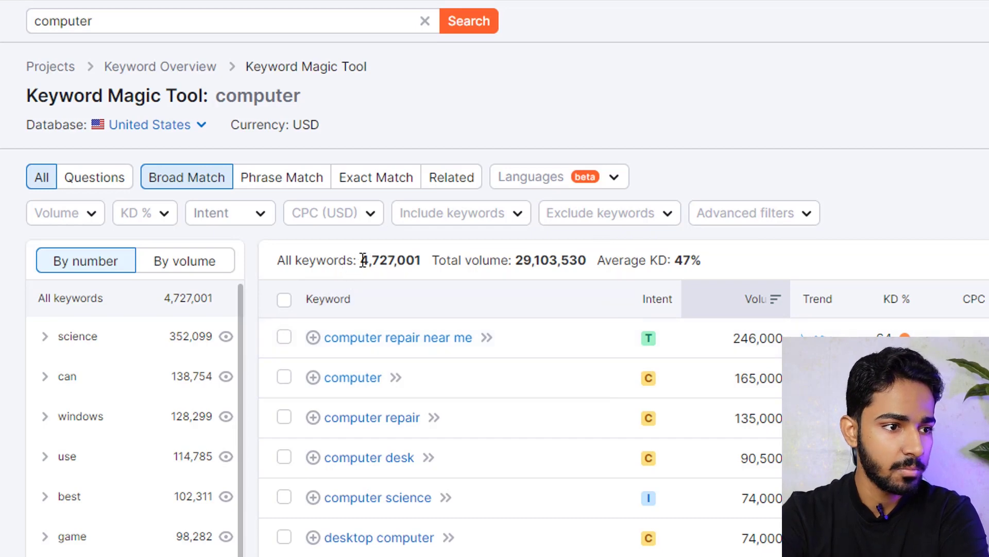
drag(360, 259, 407, 261)
click(770, 276)
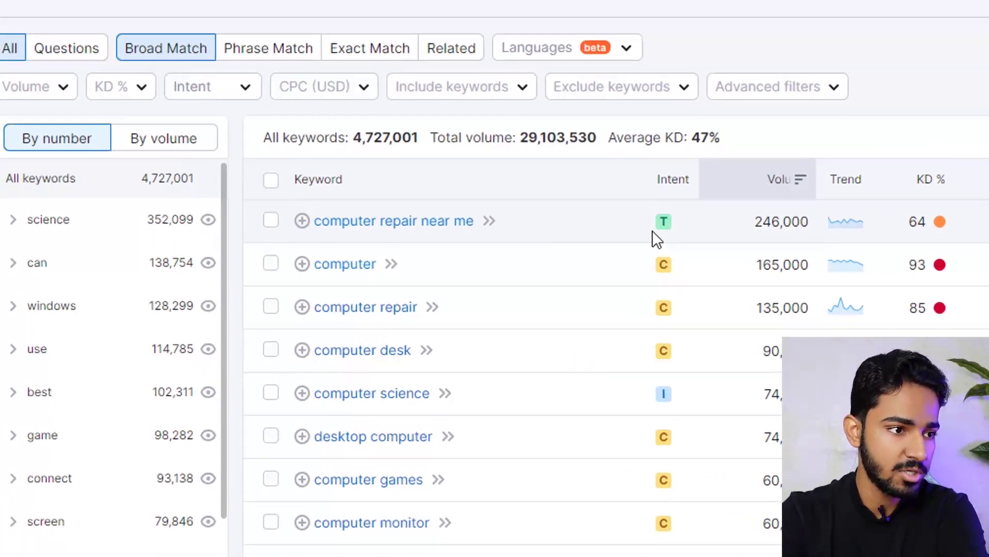
mouse_move(524, 274)
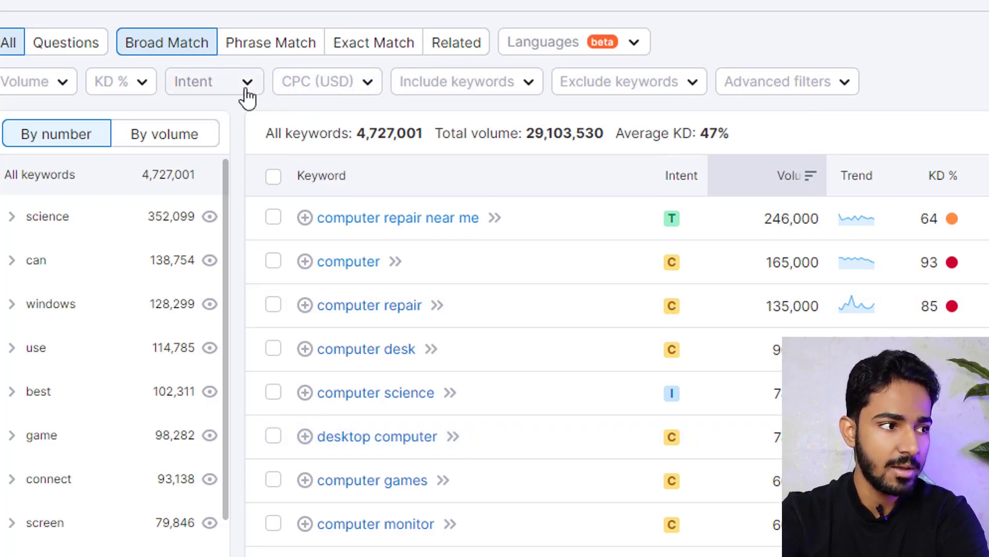
click(247, 91)
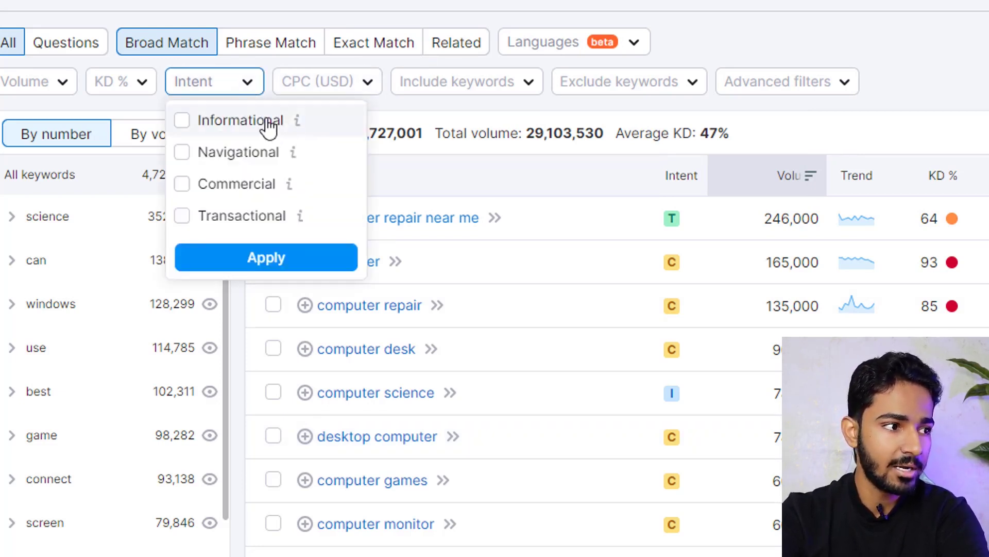
click(237, 92)
click(211, 83)
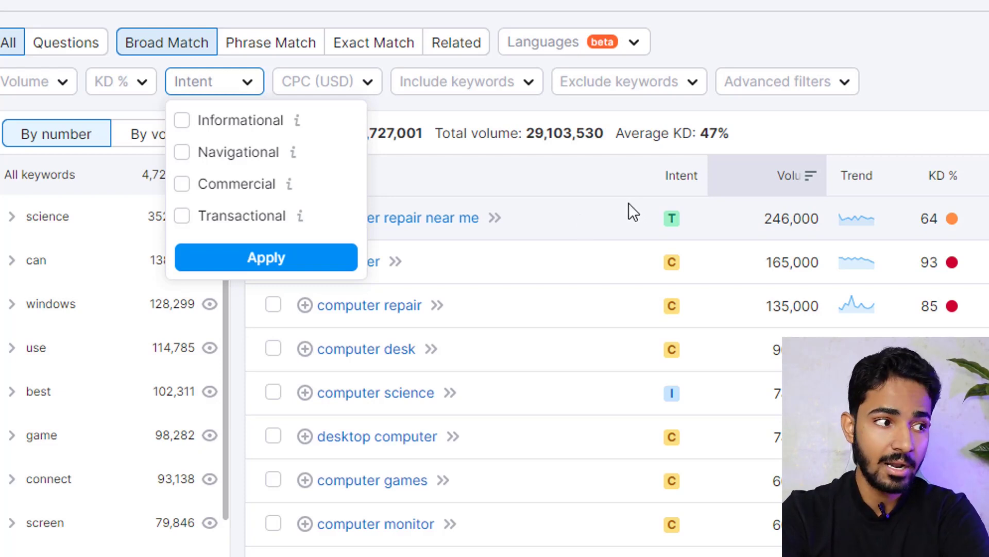
mouse_move(292, 154)
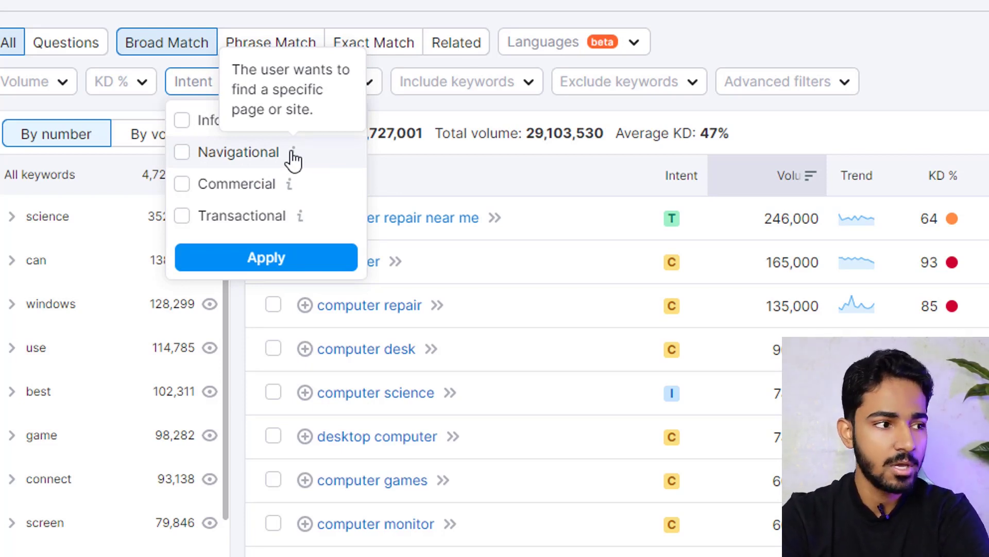
click(865, 32)
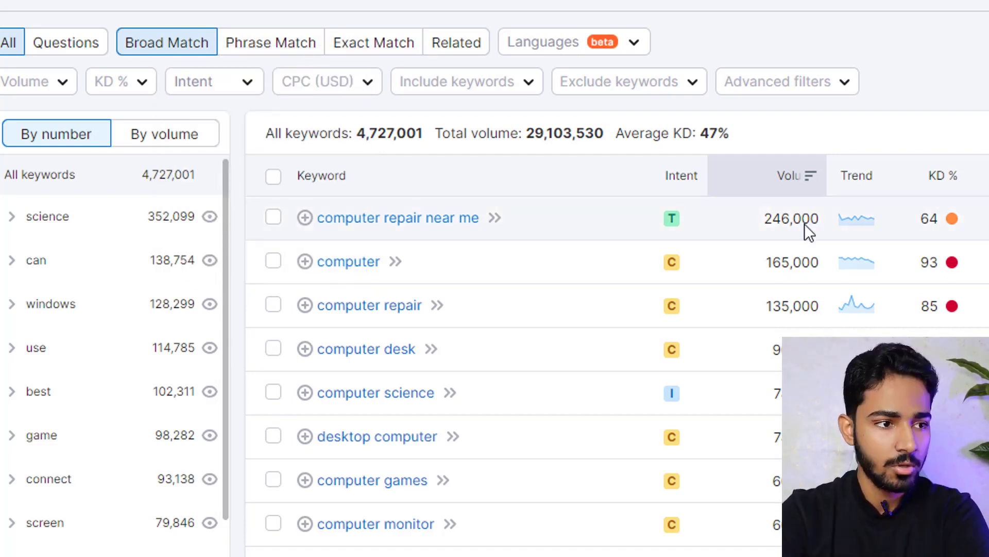
double_click(785, 218)
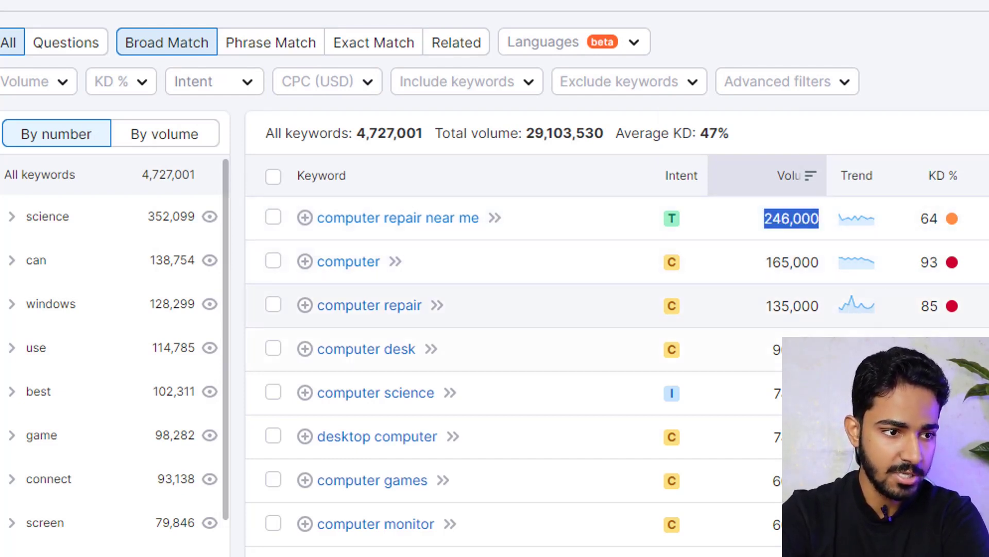
mouse_move(951, 219)
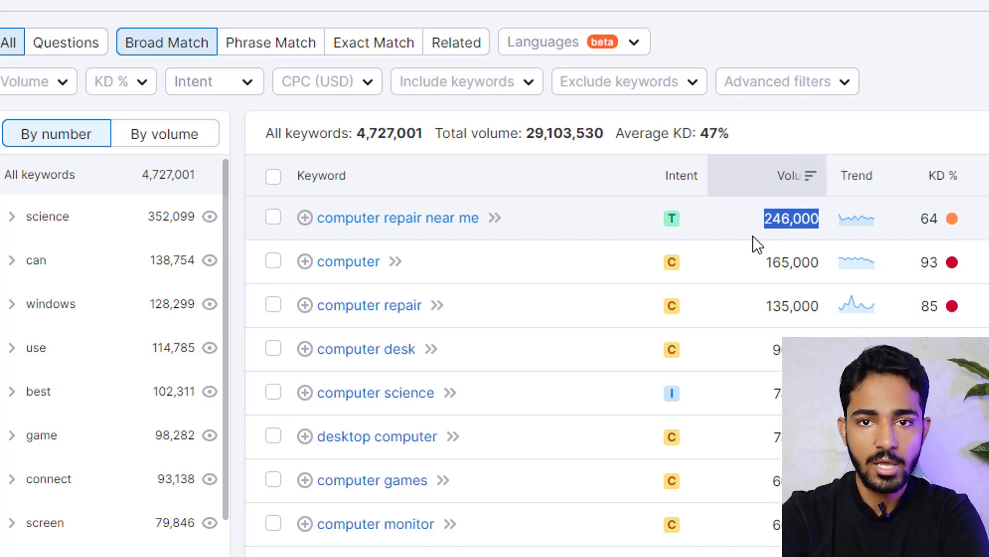
mouse_move(680, 273)
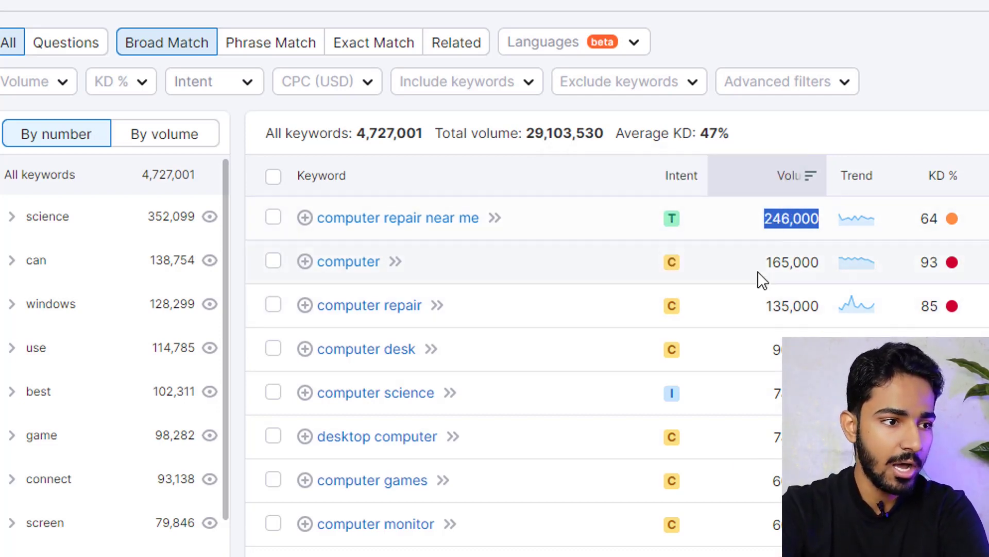
click(920, 70)
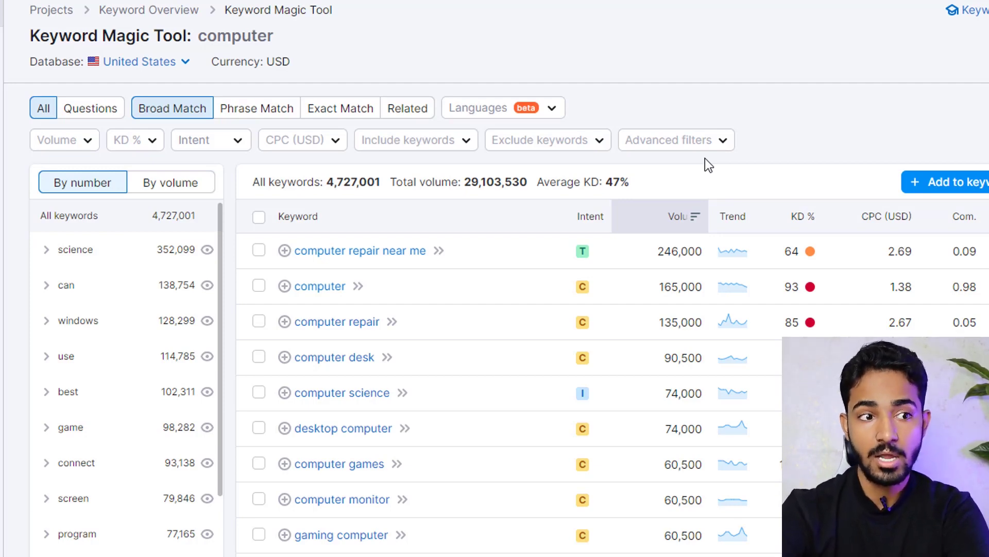
- Set the KD % filter's custom upper limit to 15 and apply it
click(150, 144)
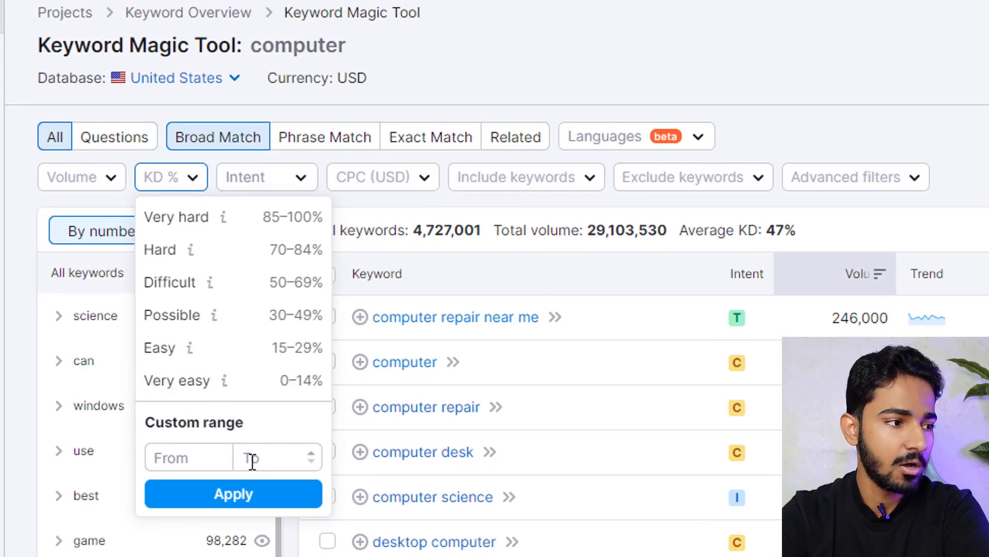
click(214, 361)
text(15)
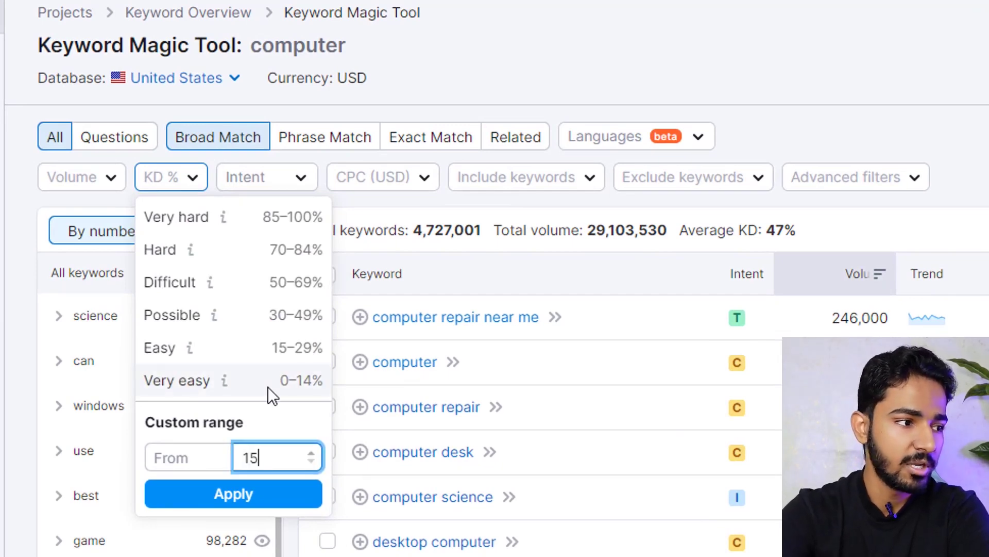
click(273, 502)
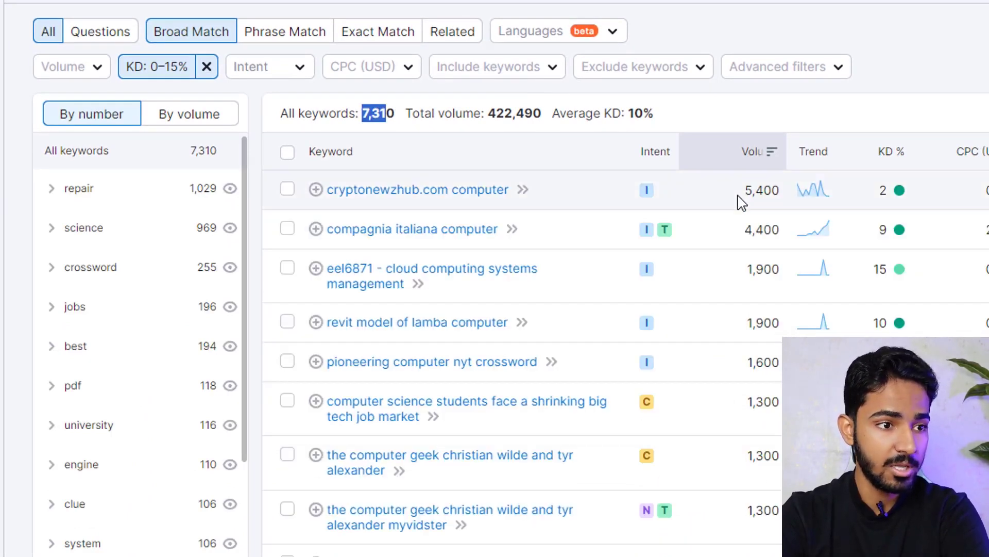
- Review the KD and intent badges and the revit keyword's 1,900 volume, then open the Volume filter
mouse_move(898, 198)
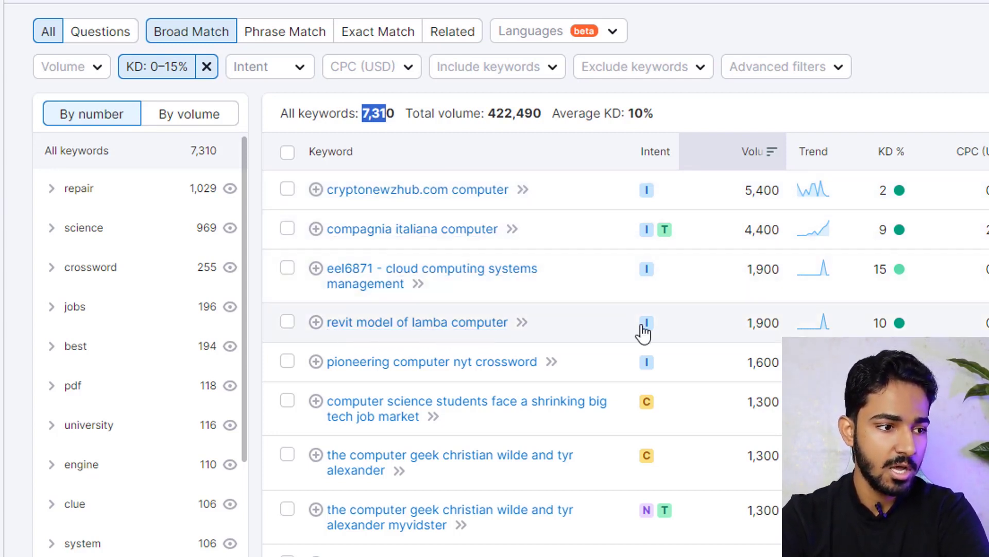
mouse_move(647, 333)
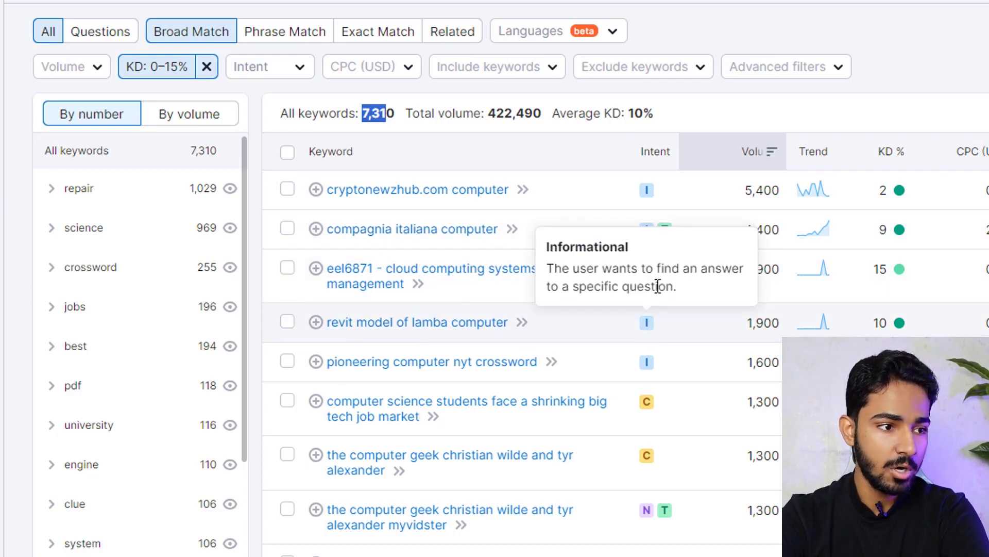
double_click(756, 322)
mouse_move(880, 325)
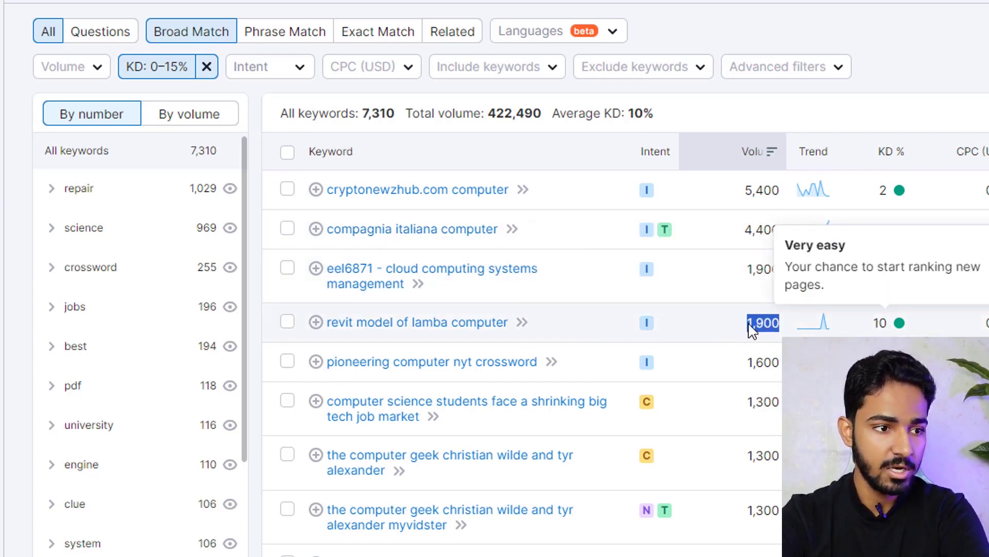
click(98, 67)
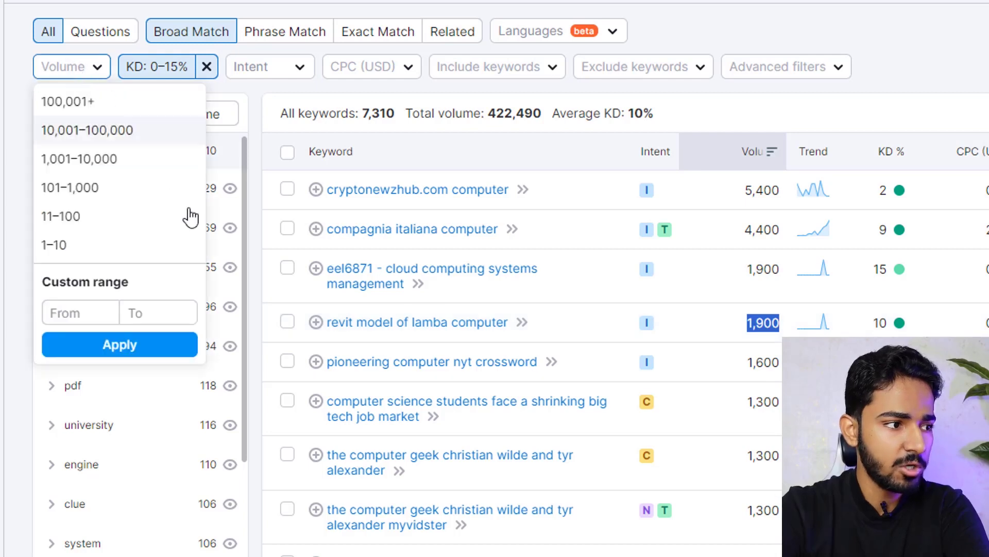
- Apply a 0–1,000 search volume filter to the 'computer' keywords
click(206, 67)
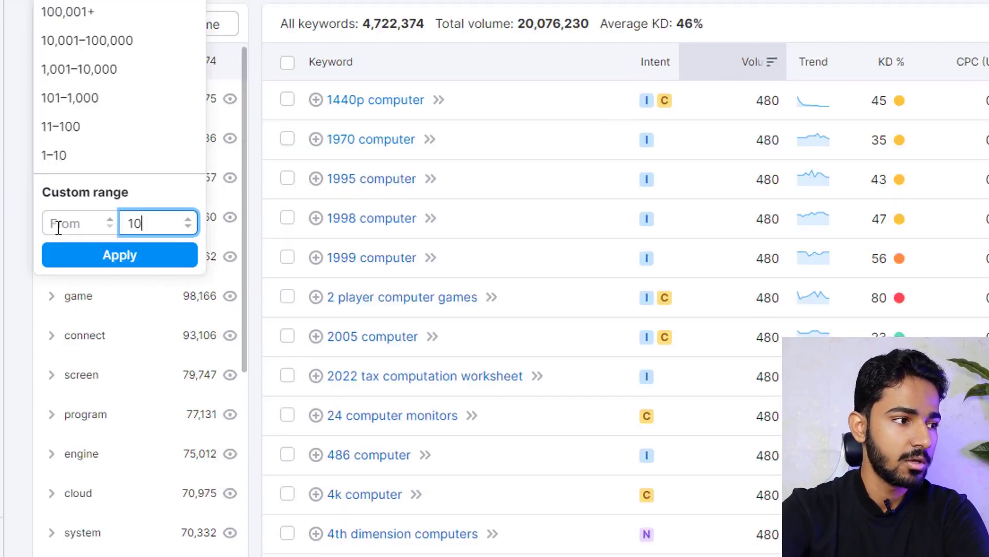
text(000)
click(126, 346)
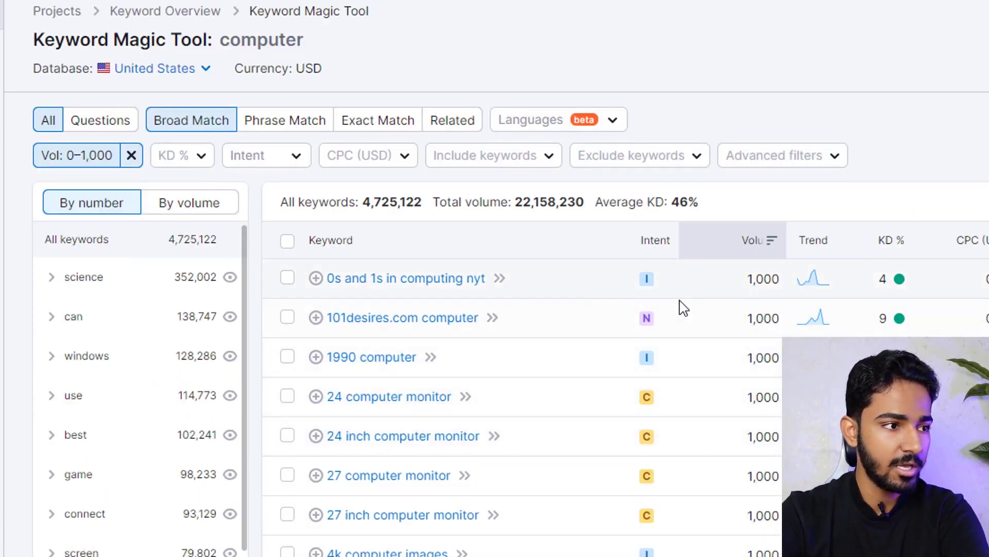
drag(362, 202, 423, 201)
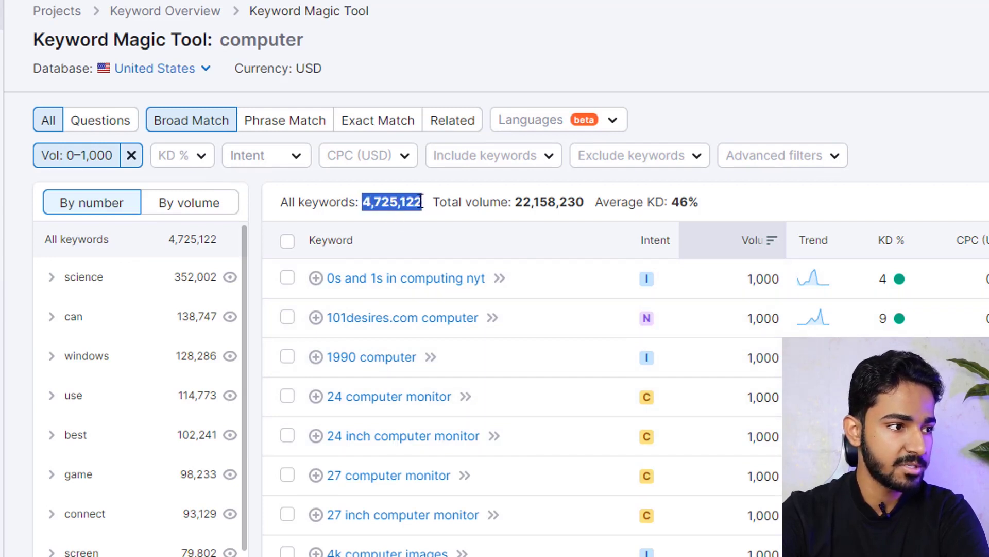
- Apply the 0–15% keyword difficulty range filter
click(199, 157)
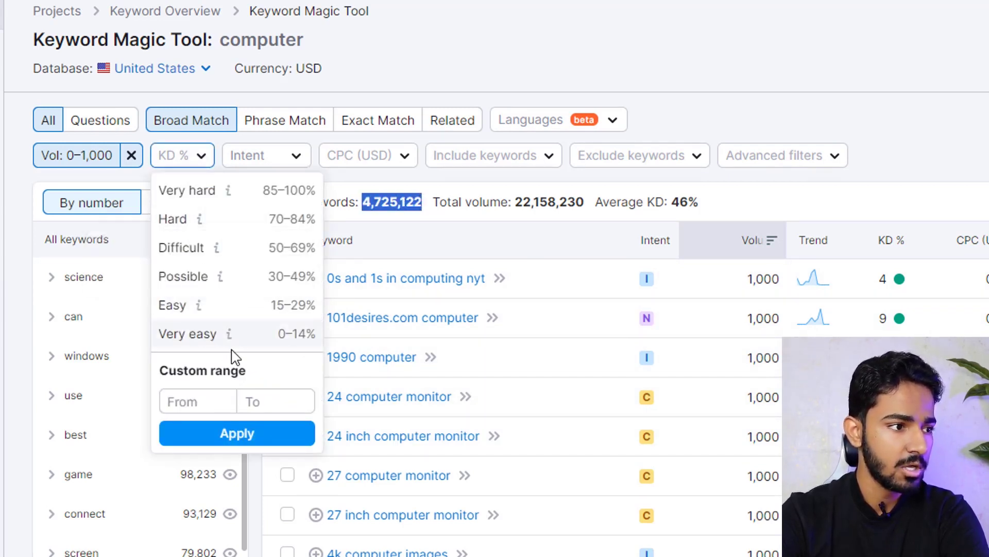
click(277, 400)
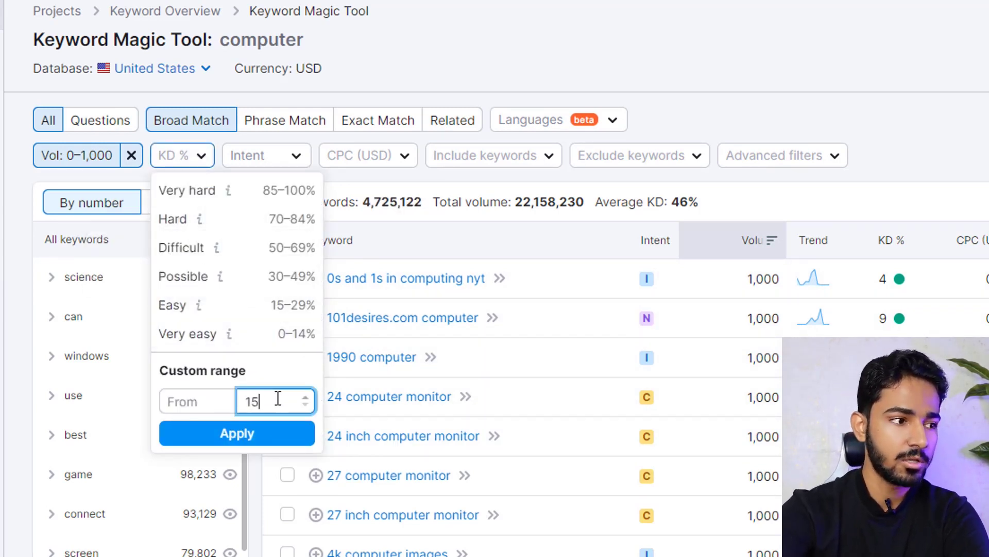
click(227, 437)
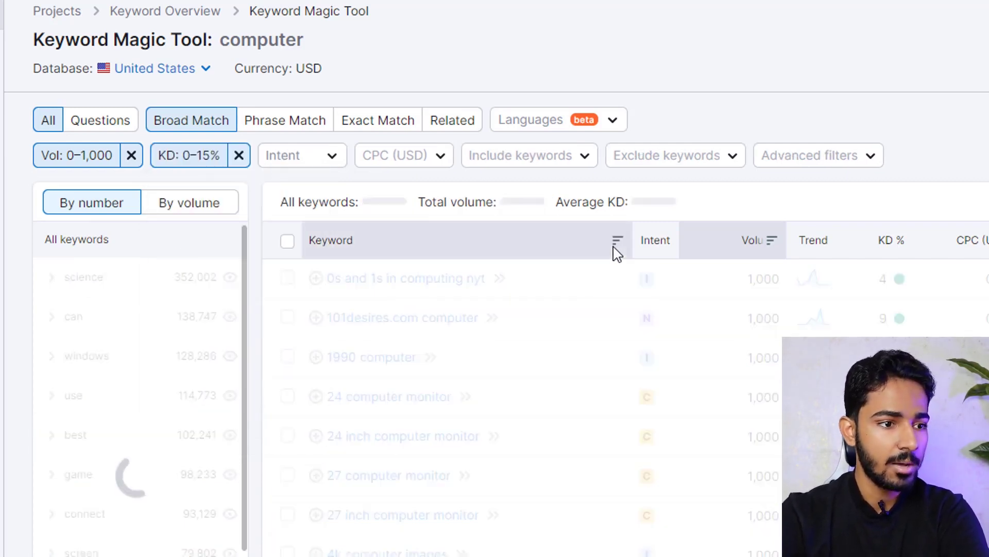
scroll(420, 267, down, 2)
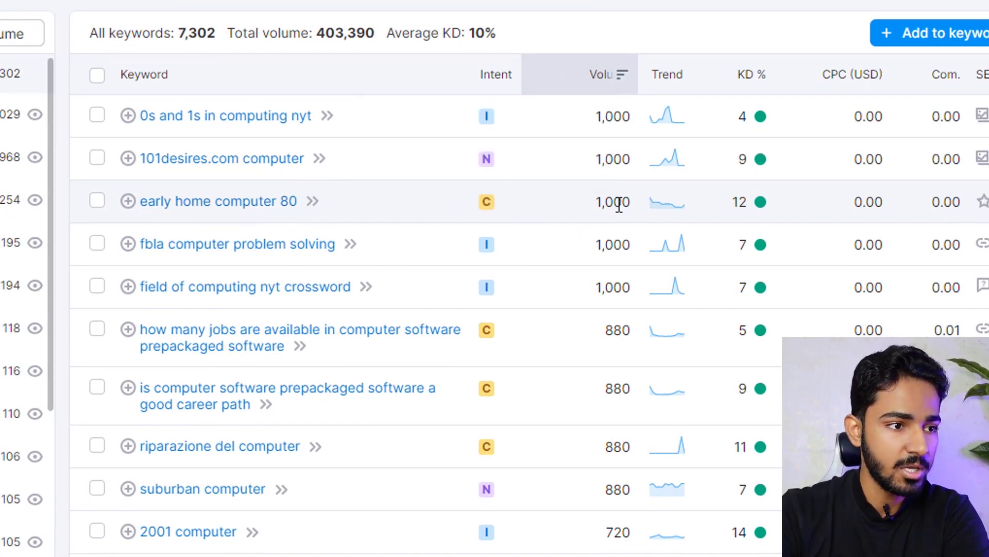
- Point out the 12% keyword difficulty of 'early home computer 80' in the filtered list
double_click(740, 202)
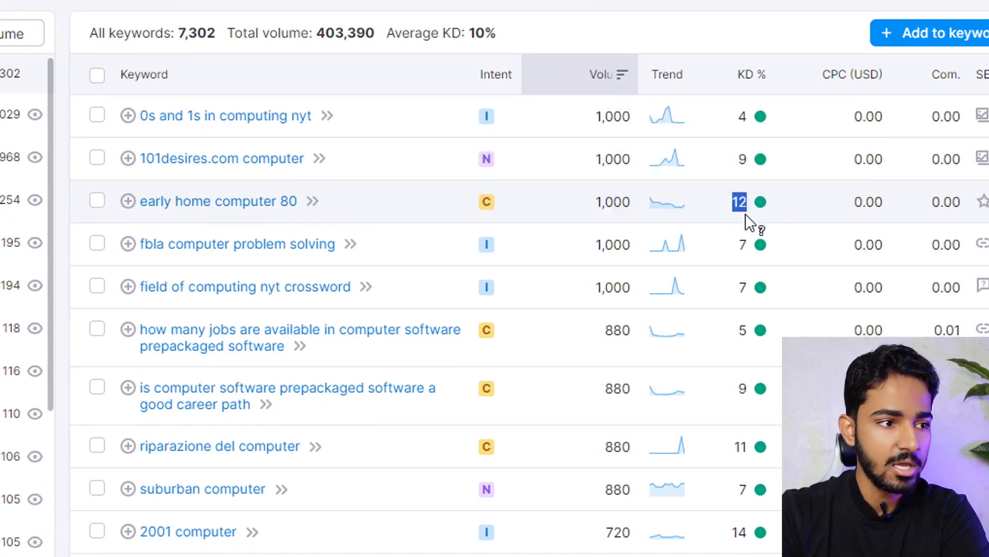
click(104, 200)
- Tick 'early home computer 80', 'field of computing nyt crossword' and 'computer coloring pages'
click(98, 202)
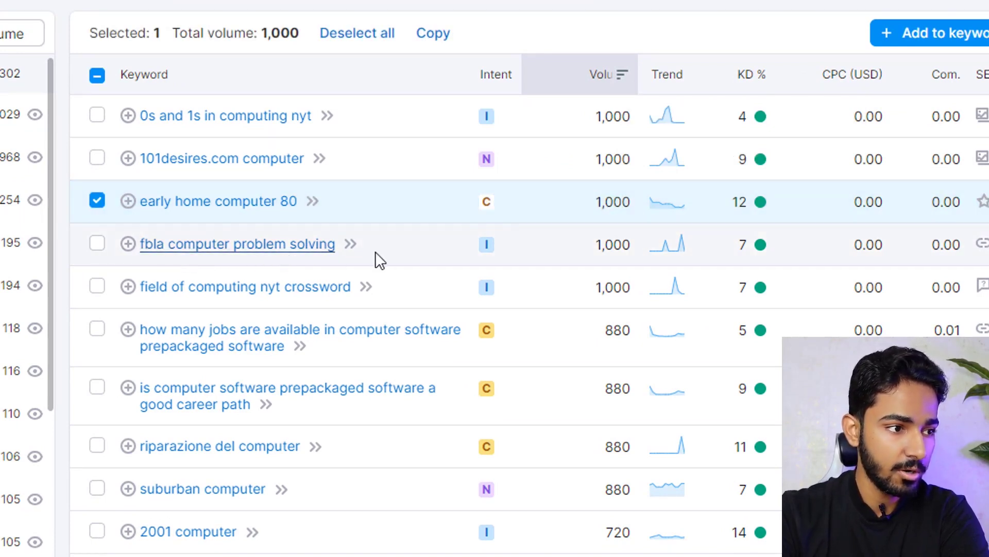
click(97, 289)
scroll(585, 278, down, 4)
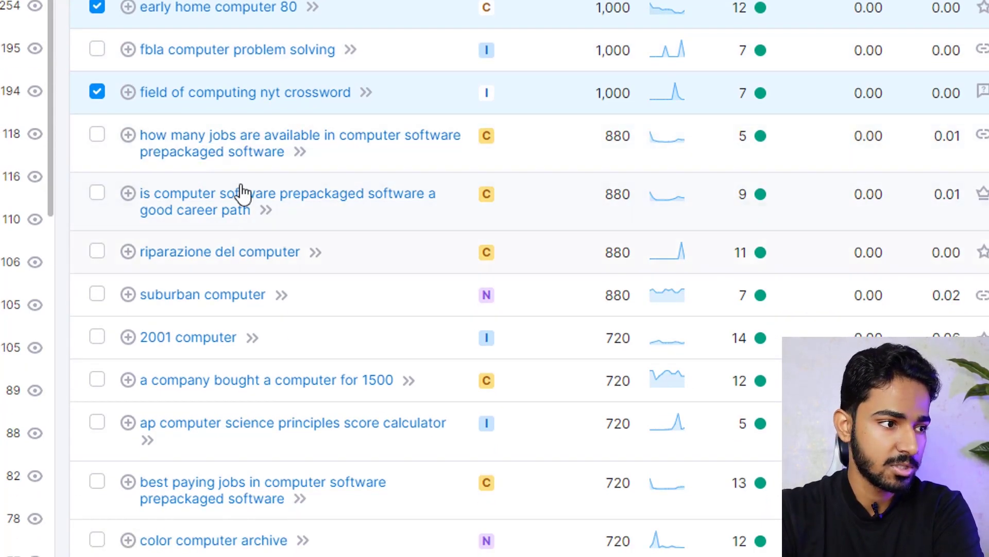
scroll(155, 216, down, 10)
click(97, 227)
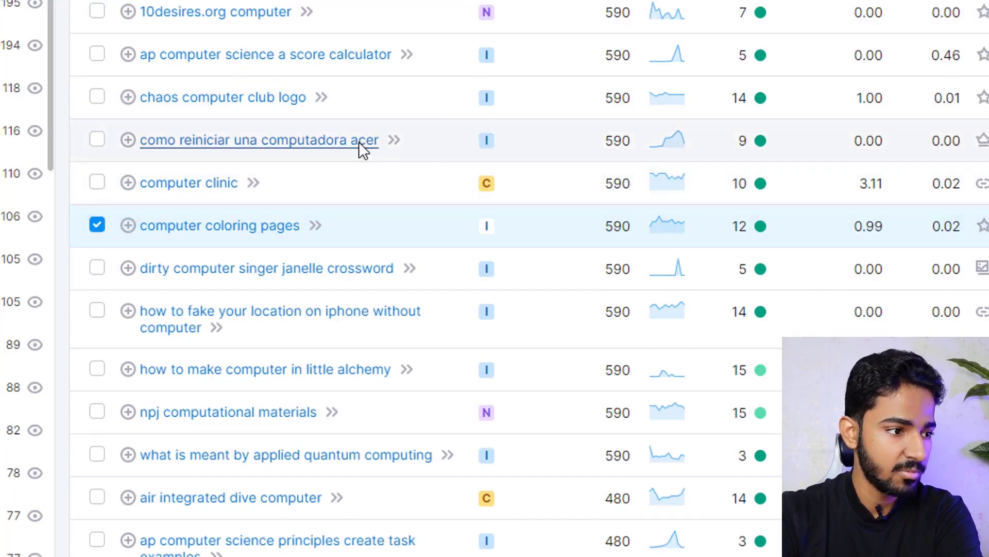
- Tick 'how to make computer in little alchemy', 'big name in computer networking' and 'computer & technology resource center'
scroll(281, 273, down, 2)
click(97, 272)
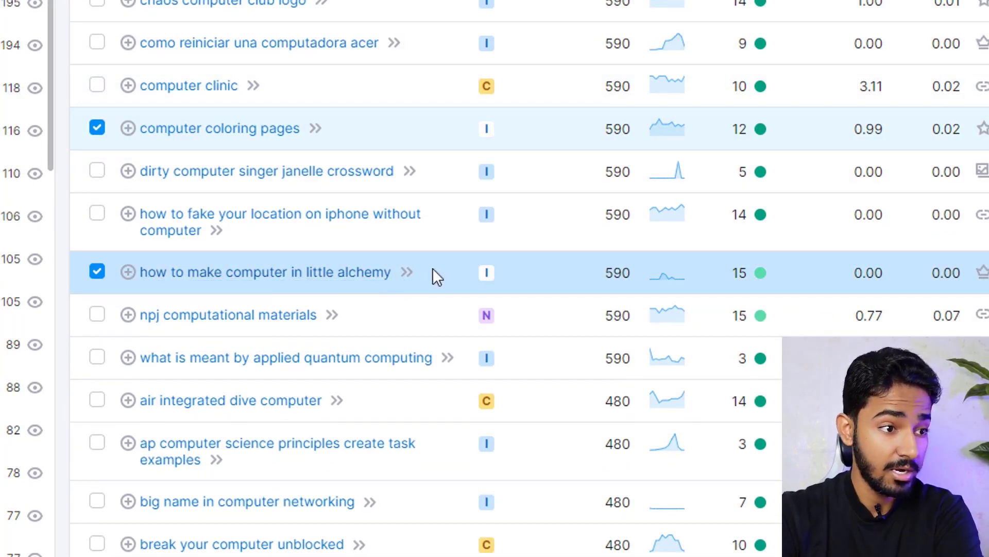
mouse_move(485, 276)
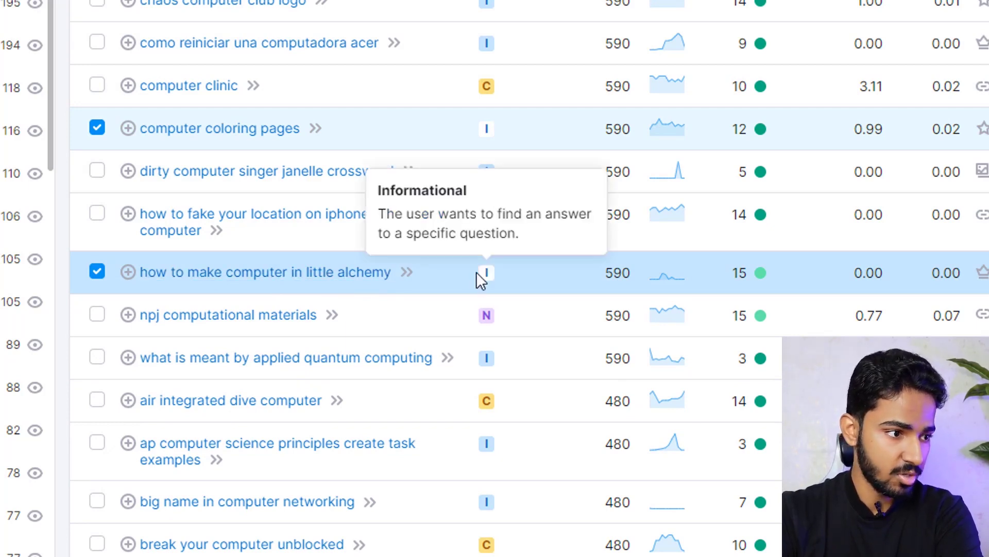
scroll(104, 317, down, 4)
click(97, 308)
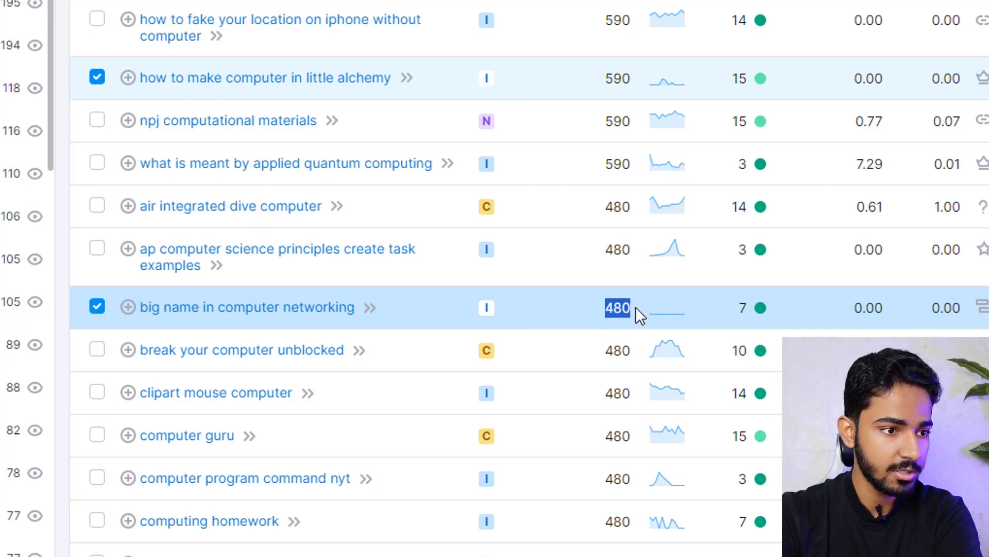
scroll(424, 226, down, 13)
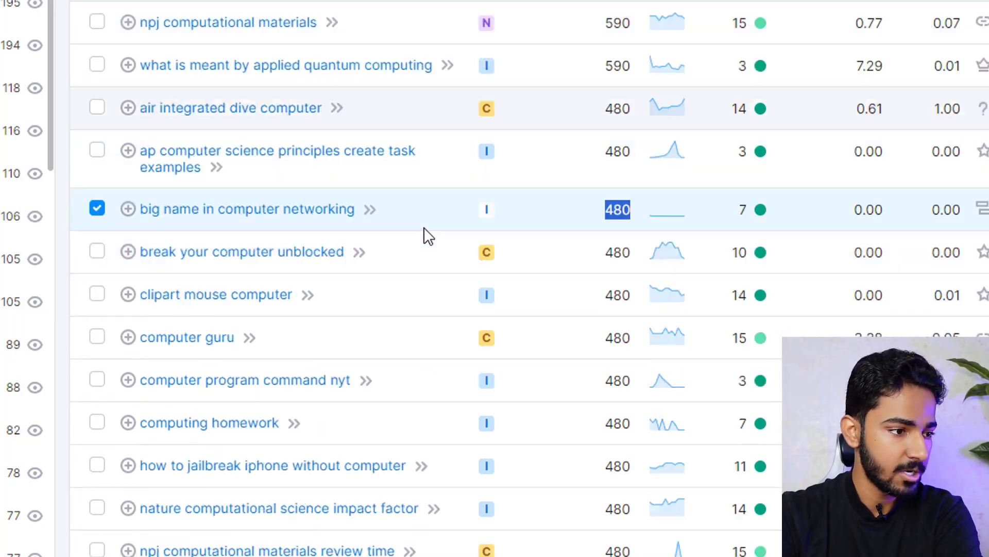
click(97, 396)
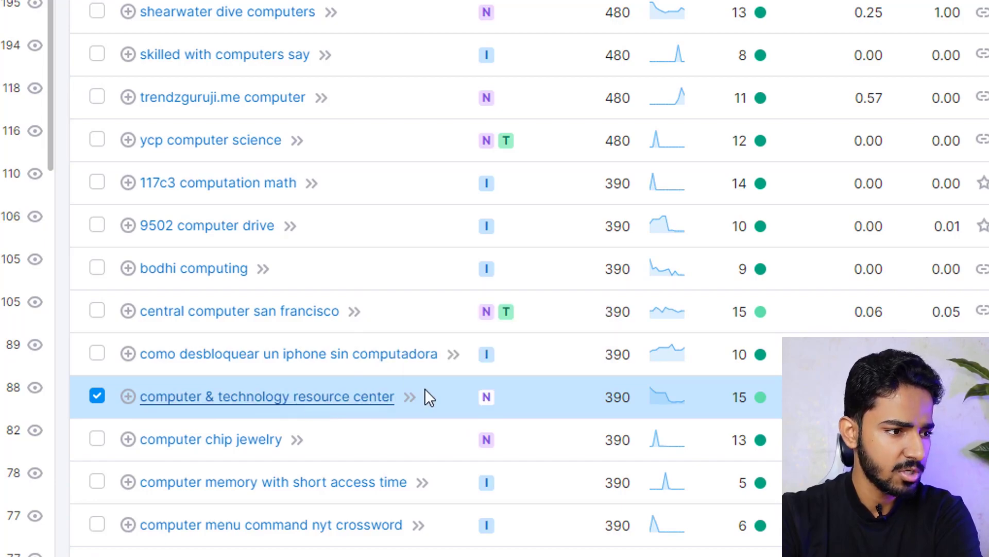
scroll(444, 364, down, 4)
scroll(485, 291, up, 15)
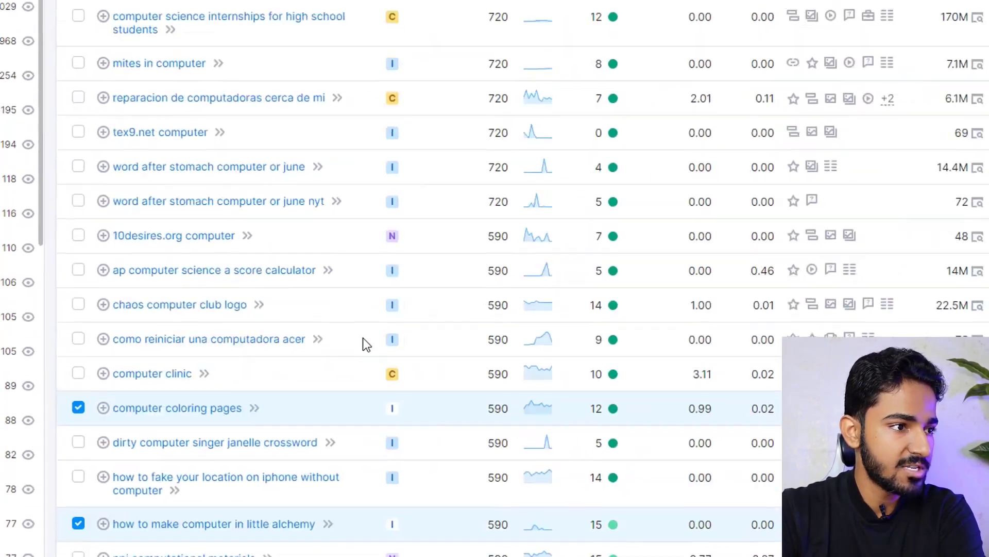
scroll(355, 373, up, 5)
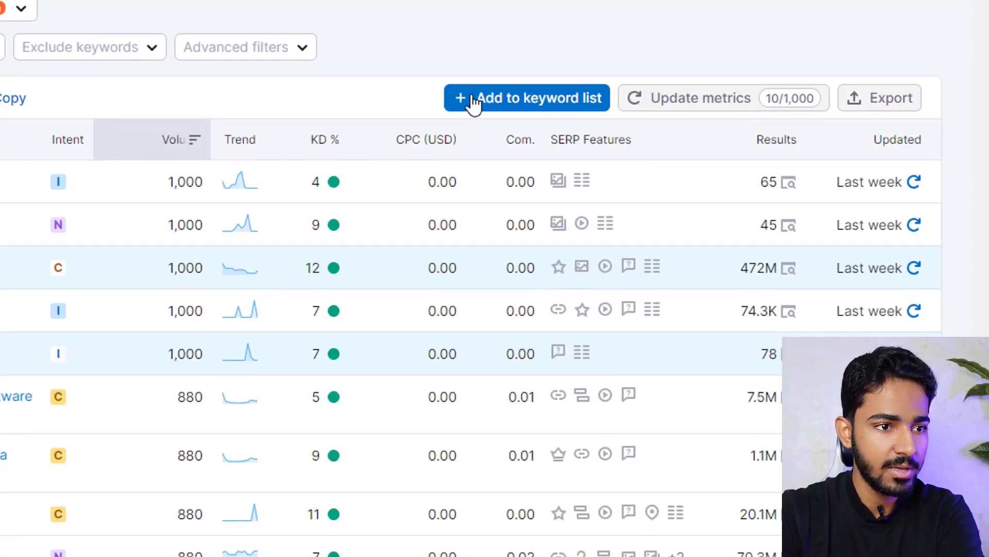
- Create a new empty keyword list called 'Computer' holding the six ticked keywords
click(473, 101)
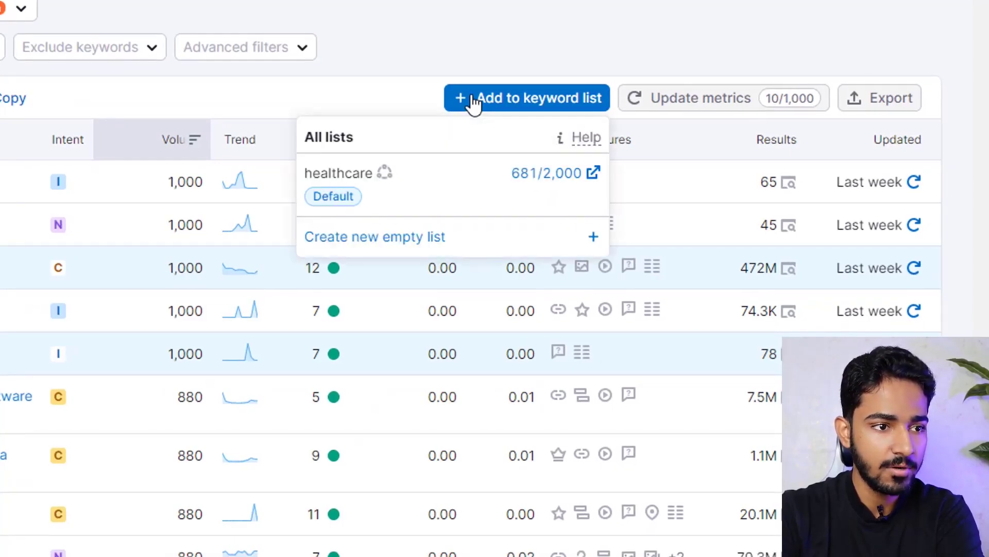
click(359, 237)
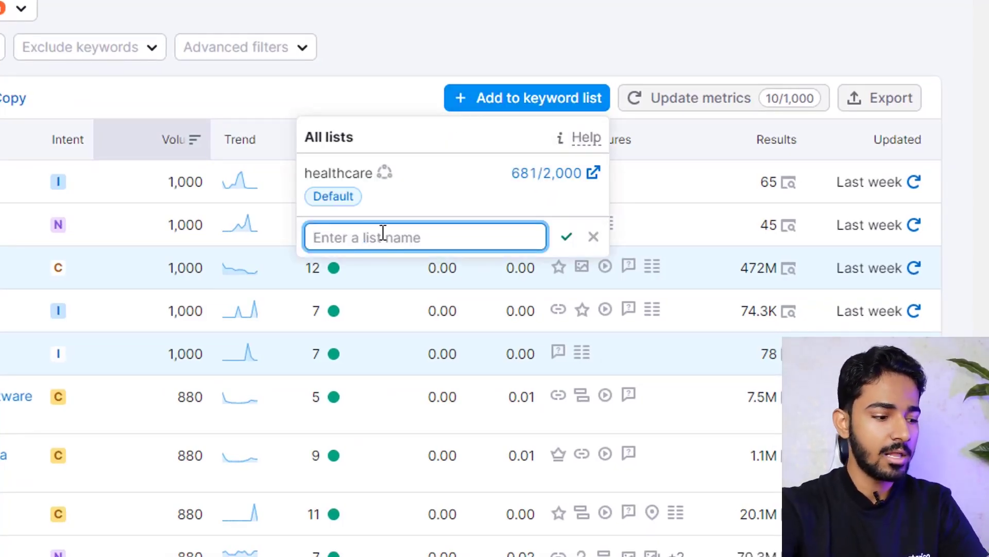
text(Computer)
click(566, 239)
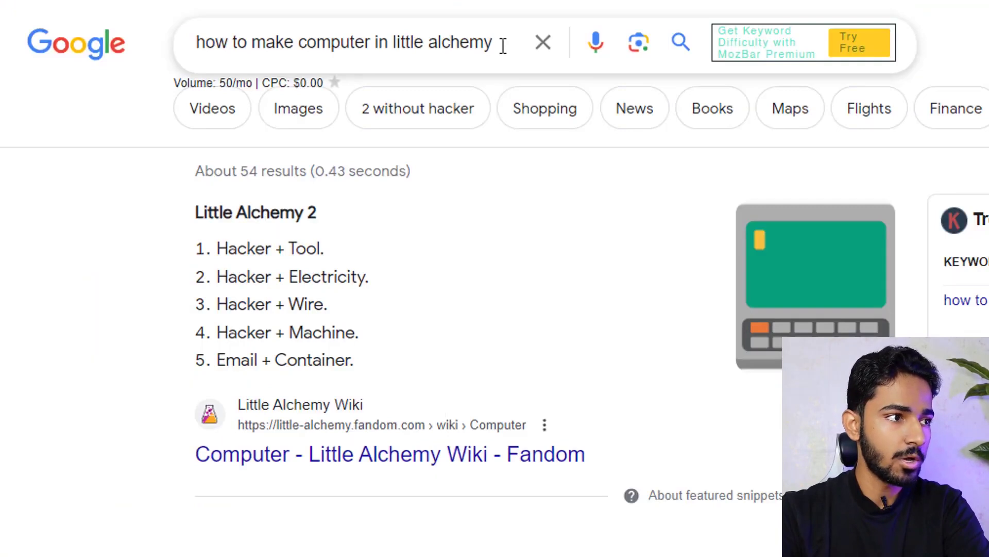
- Search Google for 'how to make computer in little alchemy' and highlight its 50/mo volume
click(501, 42)
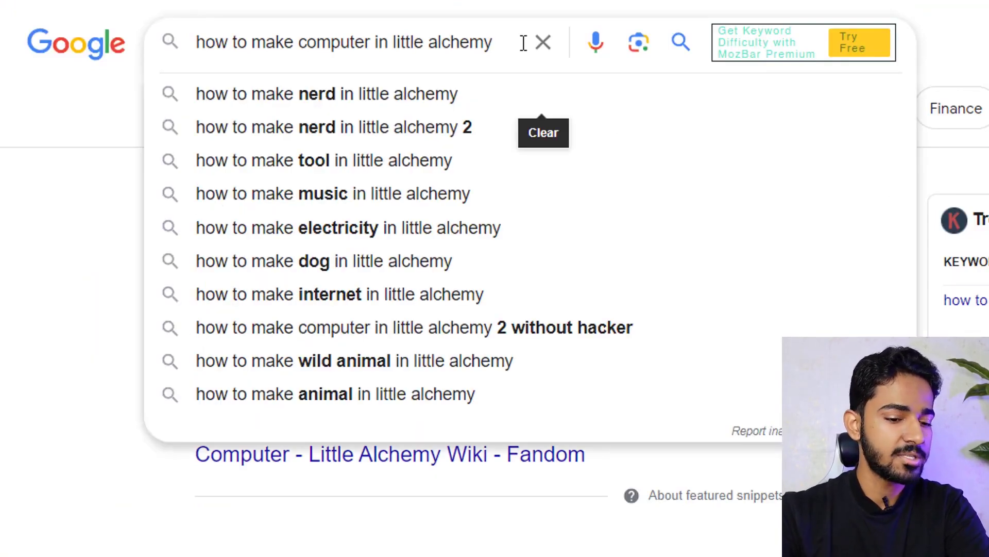
key(Escape)
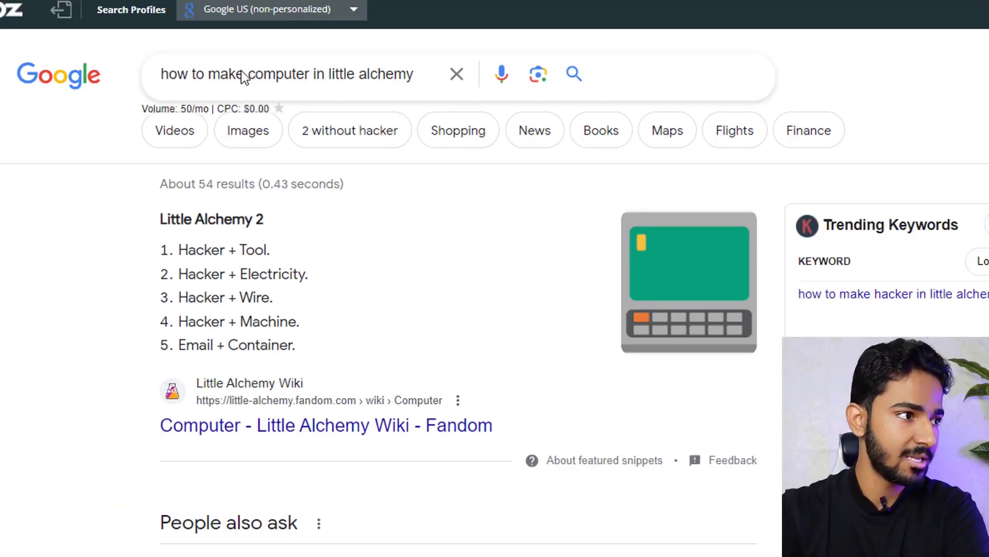
drag(142, 110, 217, 111)
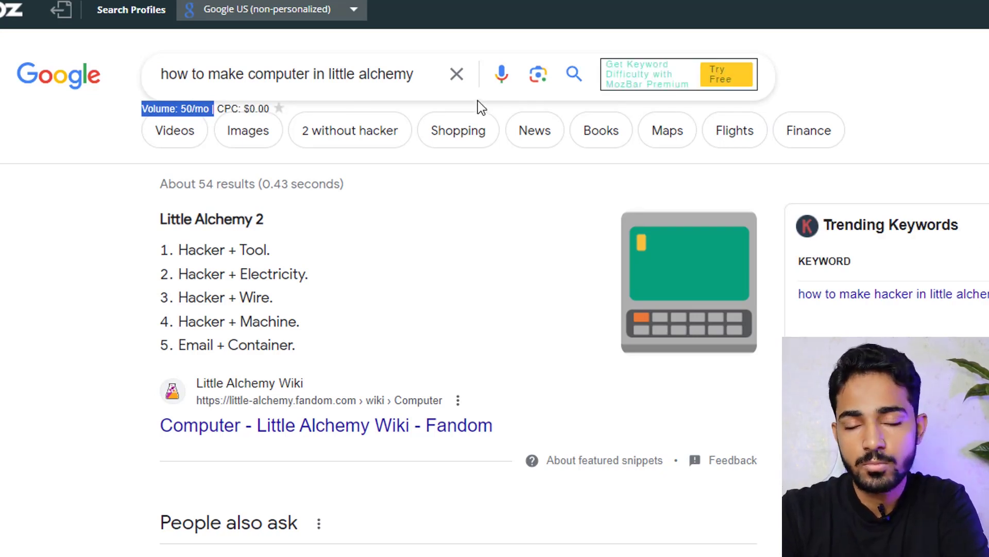
click(916, 77)
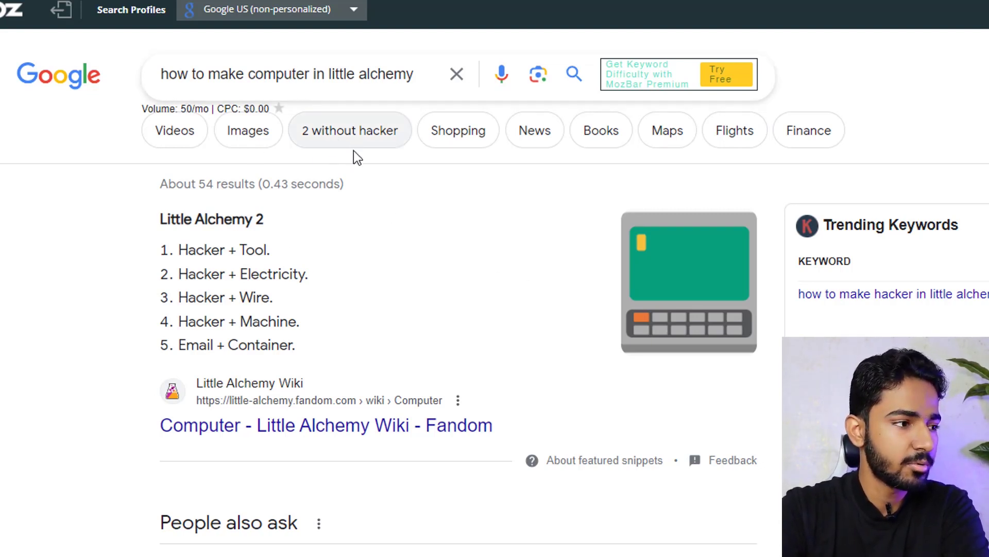
scroll(429, 234, down, 2)
scroll(435, 232, up, 2)
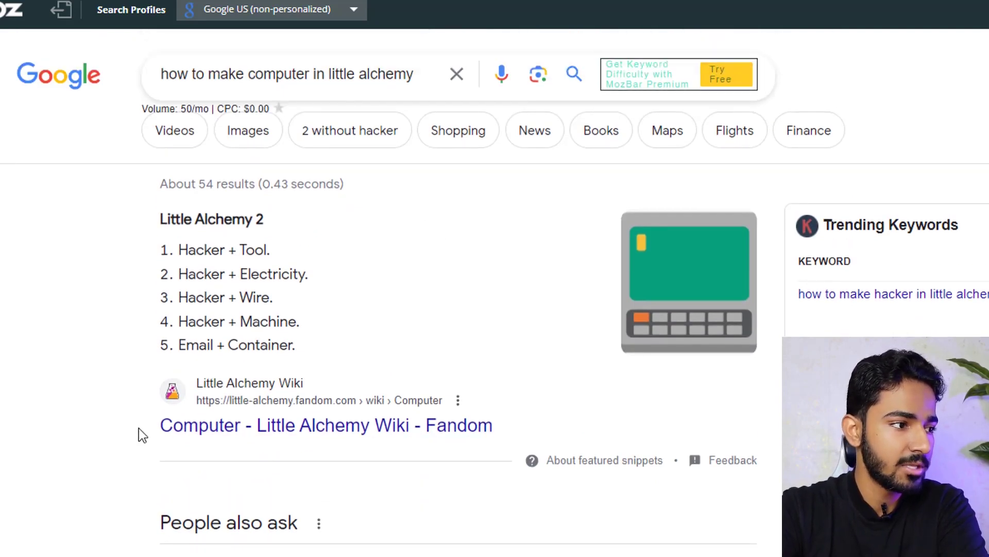
drag(421, 74, 95, 85)
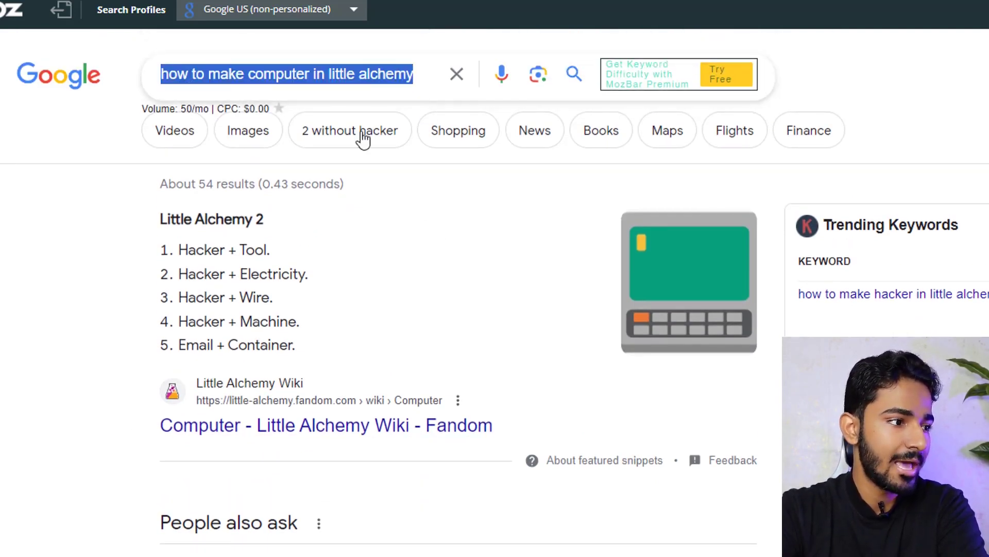
scroll(228, 432, down, 10)
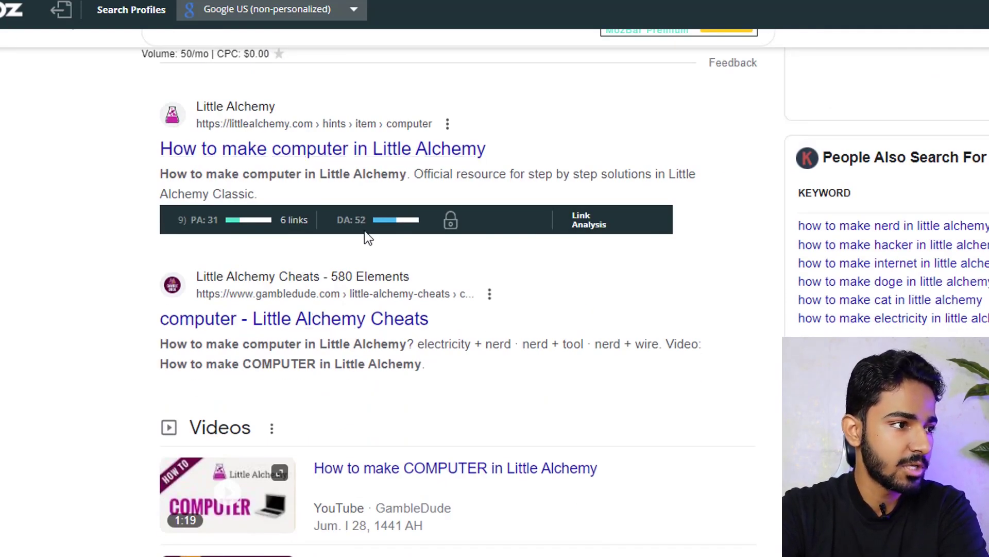
drag(353, 224, 364, 223)
click(108, 233)
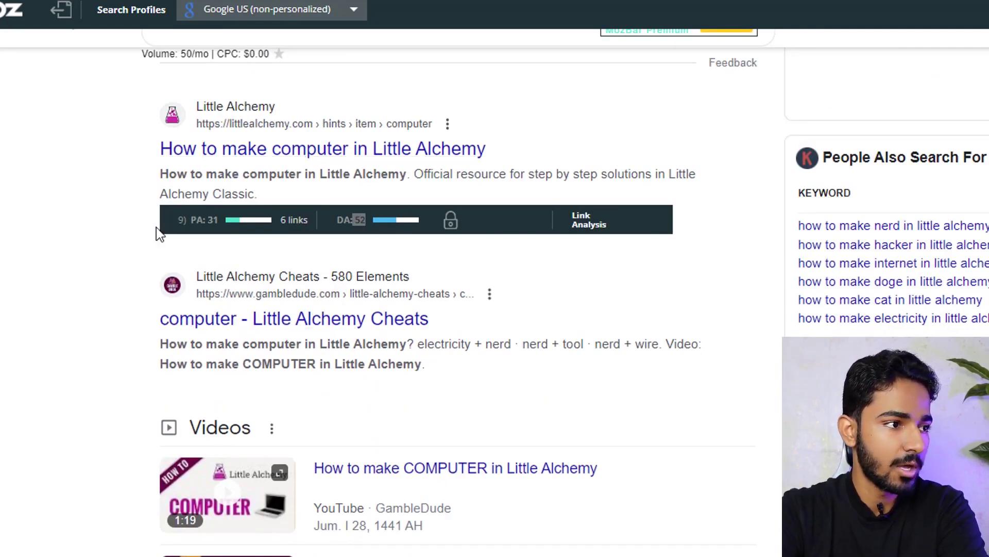
scroll(331, 247, down, 6)
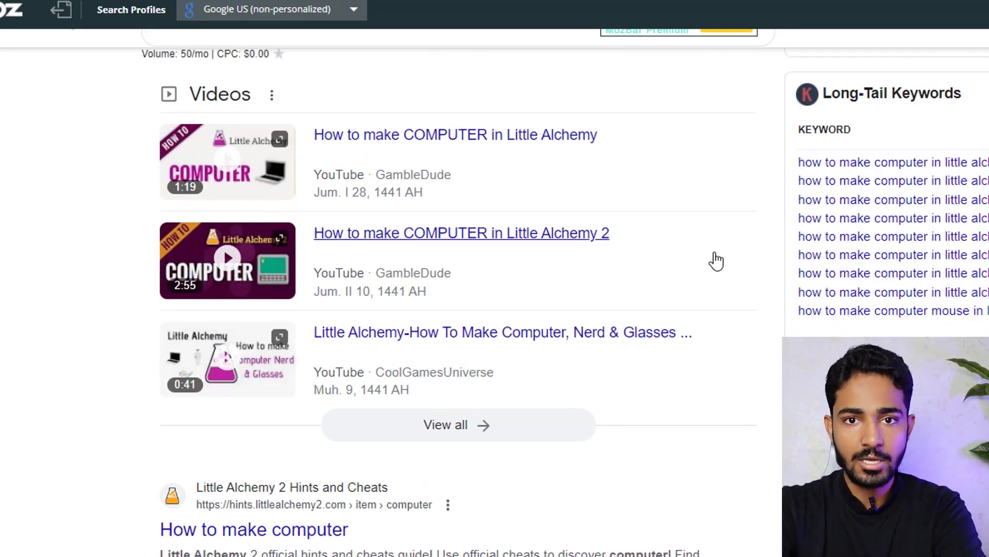
scroll(697, 292, down, 5)
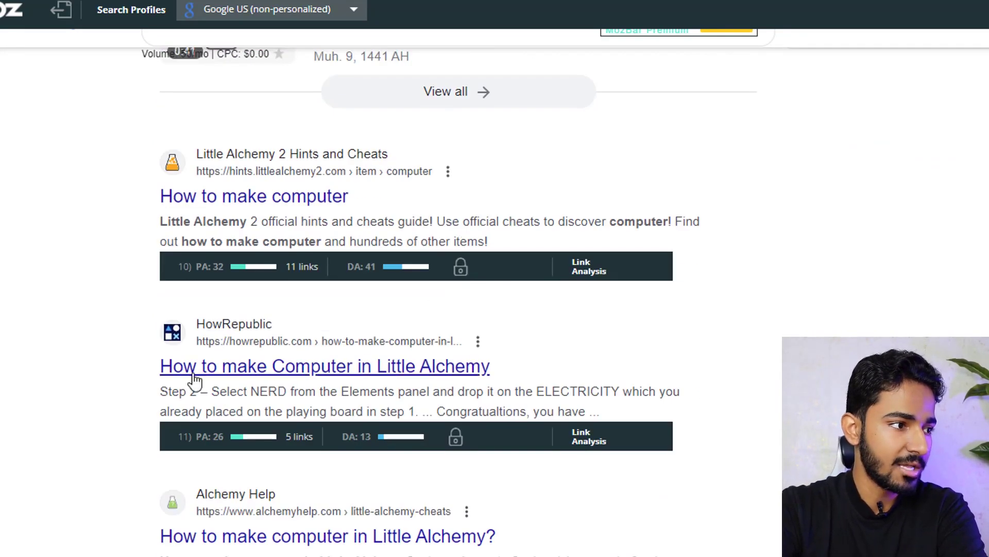
drag(141, 365, 454, 410)
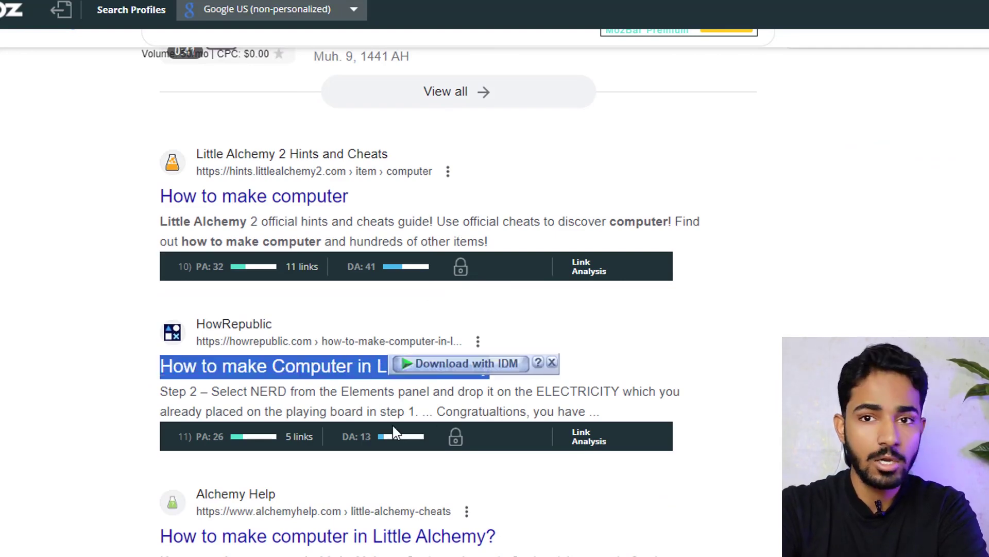
drag(355, 437, 472, 451)
scroll(521, 522, down, 3)
scroll(426, 523, down, 3)
drag(354, 442, 372, 444)
scroll(370, 523, down, 5)
drag(355, 533, 372, 533)
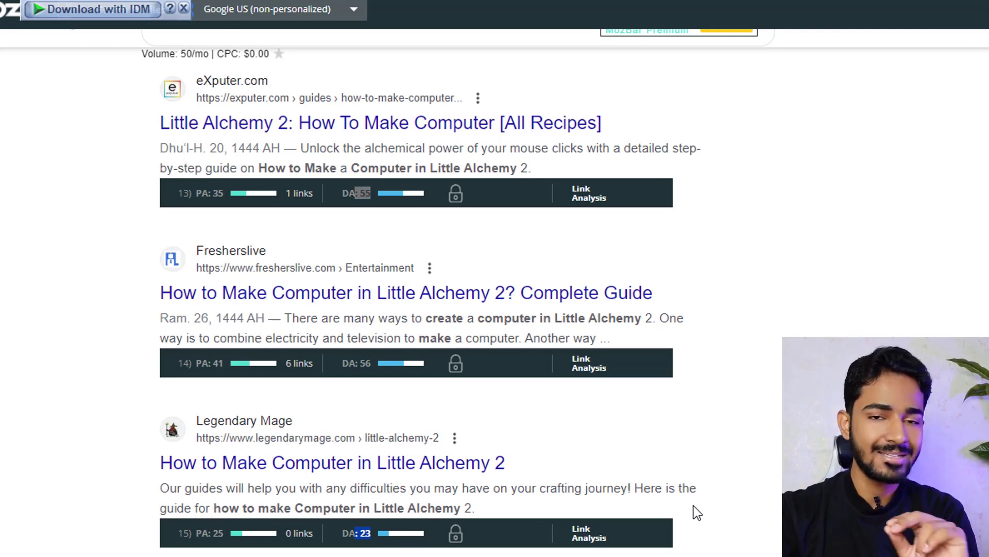
scroll(653, 471, down, 3)
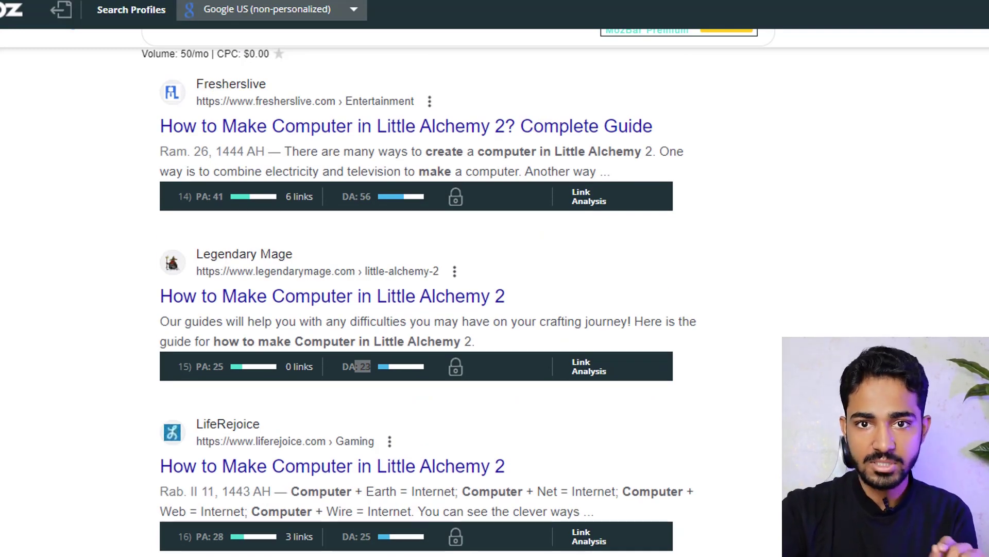
scroll(462, 272, up, 20)
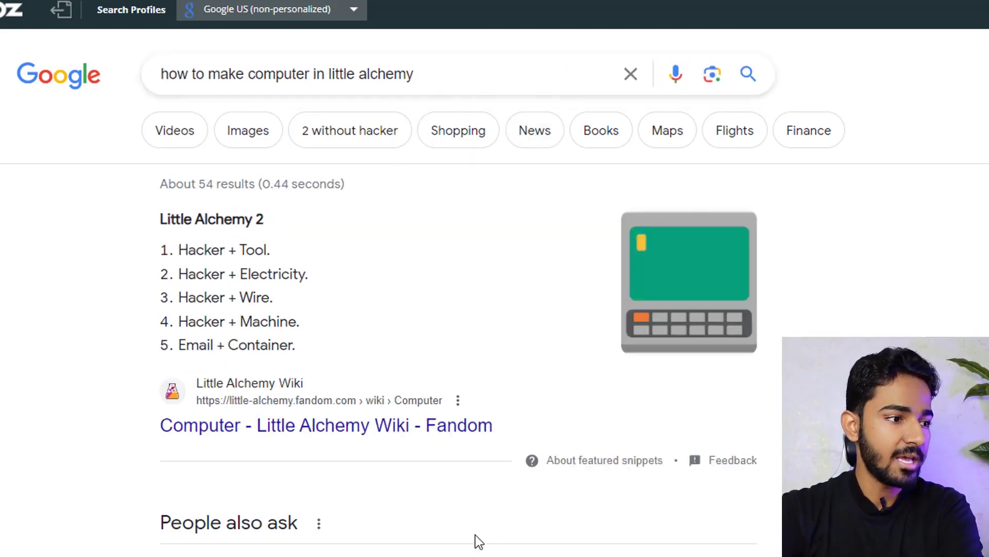
- Copy the link address of the littlealchemy.com 'How to make computer in Little Alchemy' result
scroll(475, 534, down, 10)
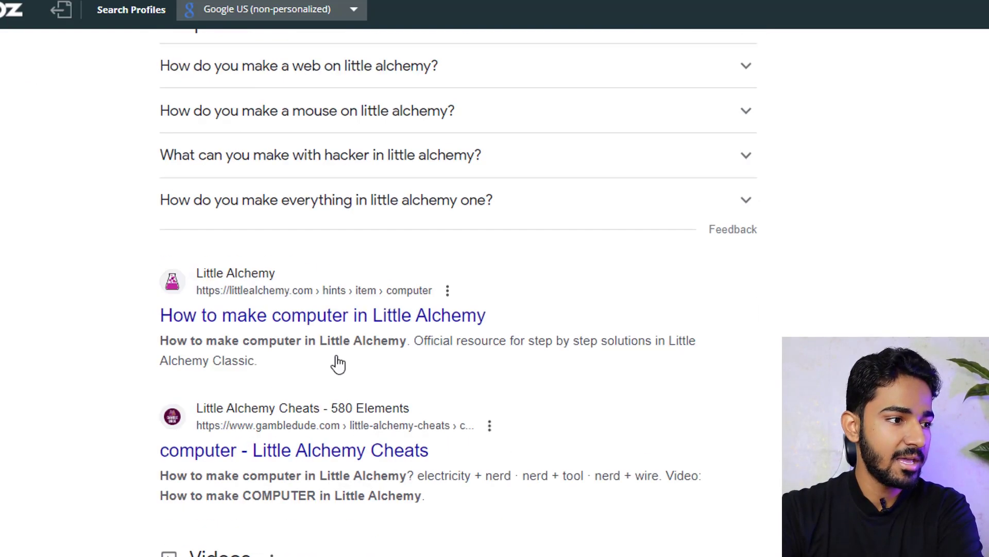
right_click(330, 315)
click(405, 412)
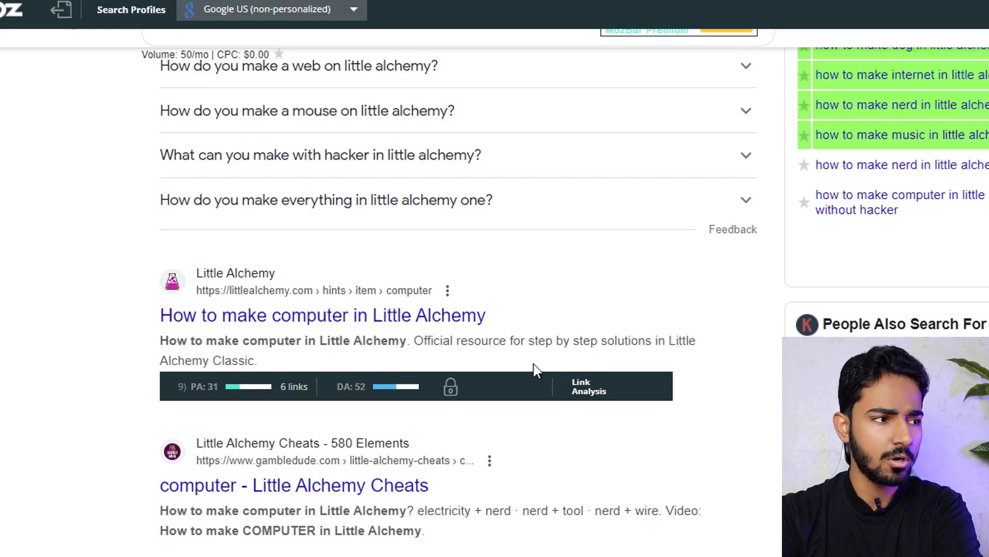
scroll(485, 310, down, 4)
scroll(375, 246, up, 2)
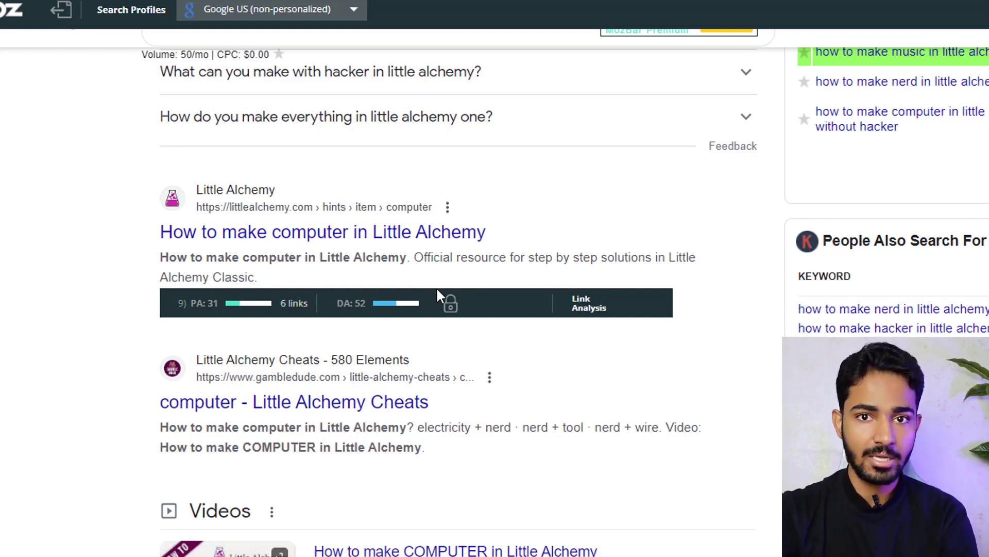
right_click(369, 230)
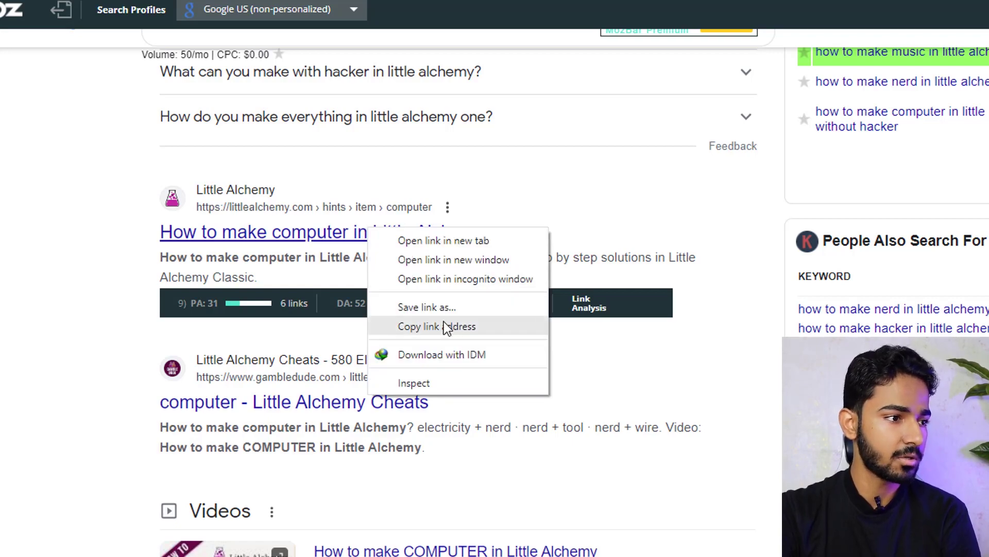
click(444, 324)
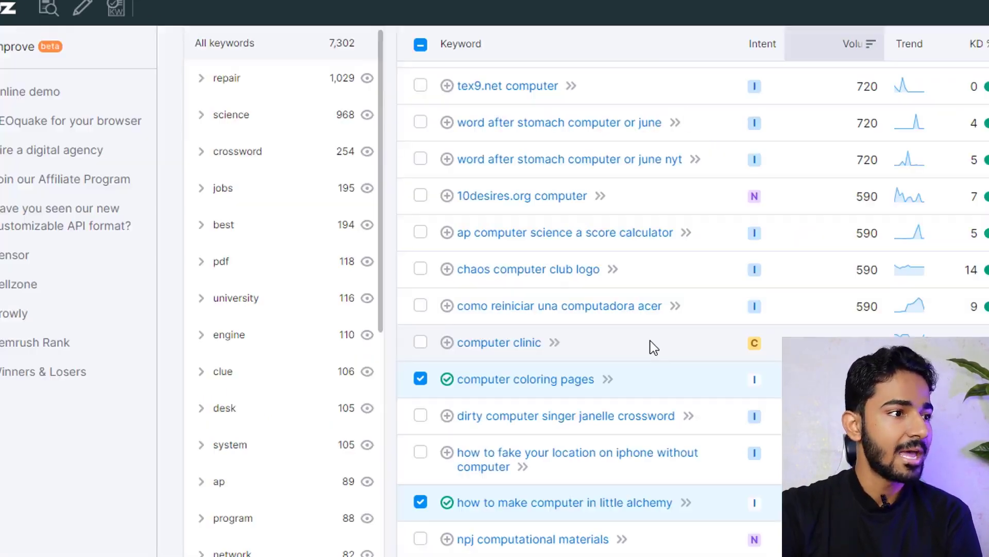
scroll(651, 341, up, 10)
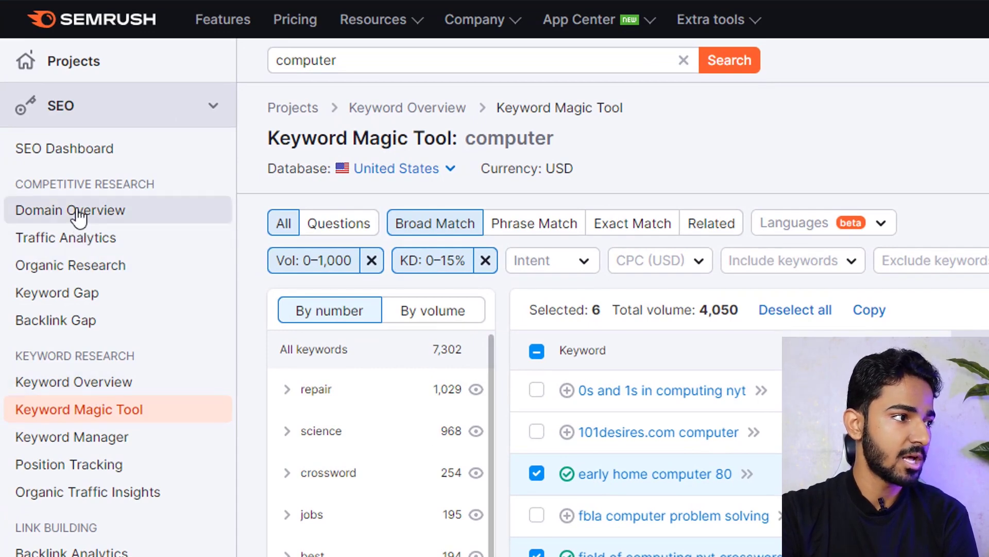
- Run Domain Overview on the pasted Little Alchemy URL, switching from Subfolder to Exact URL
click(75, 215)
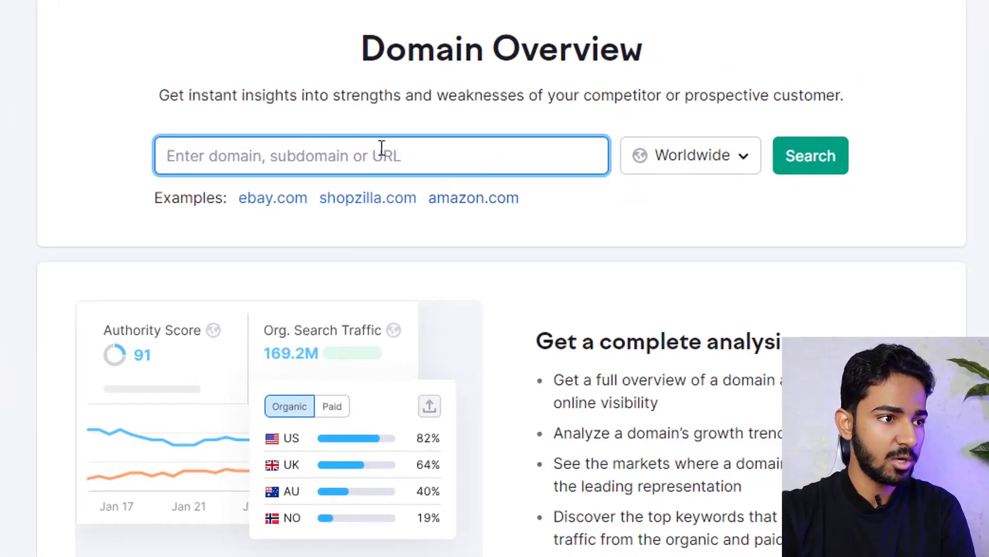
key(ctrl+v)
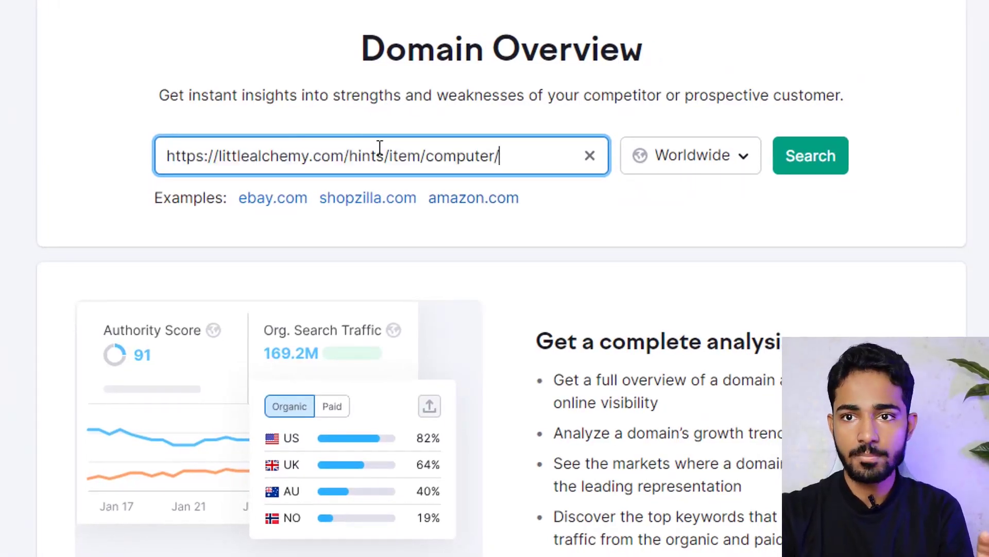
click(811, 156)
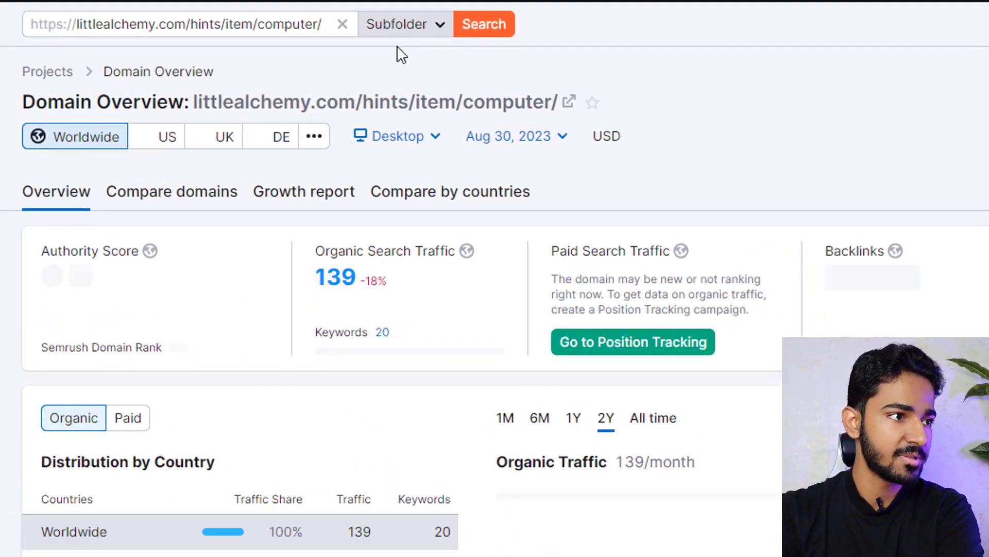
click(222, 7)
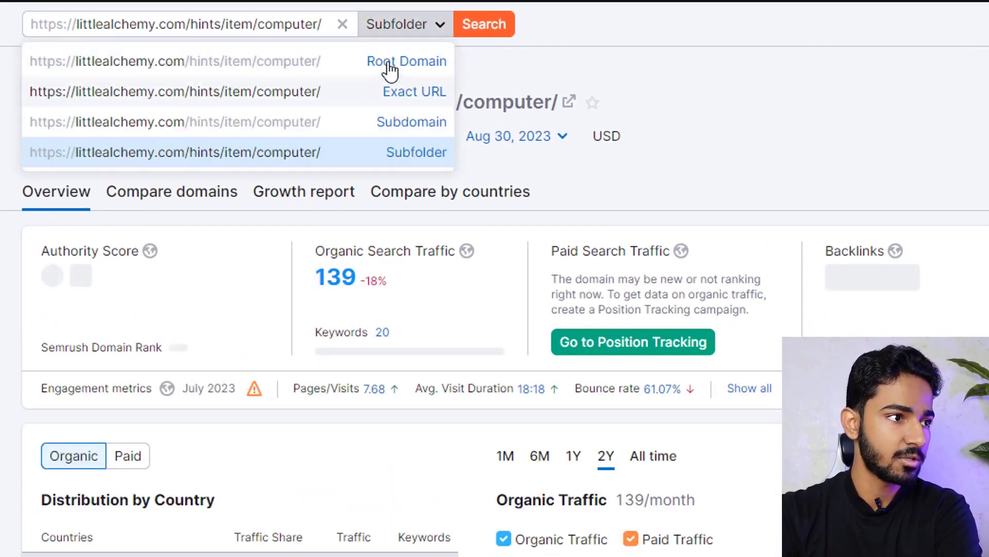
click(410, 95)
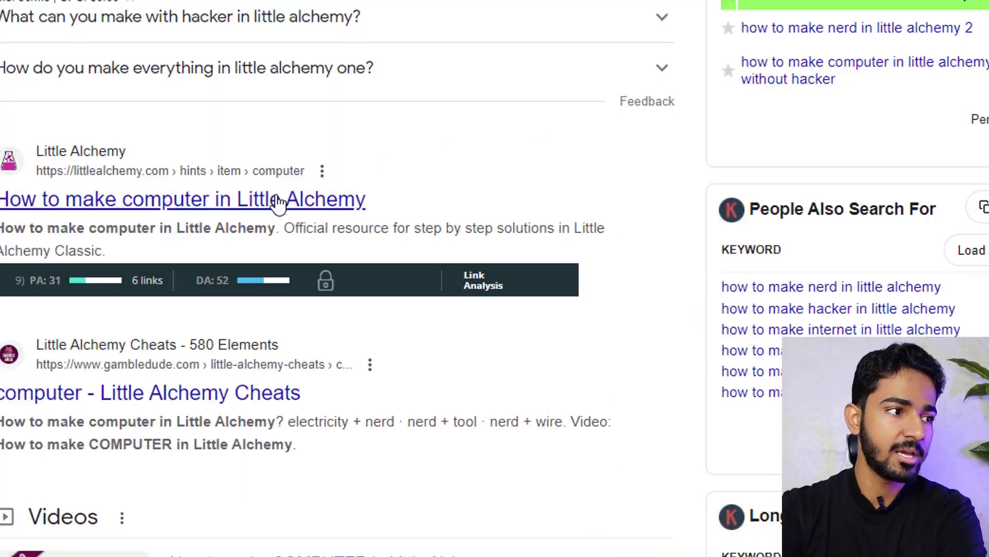
click(356, 205)
scroll(649, 252, down, 10)
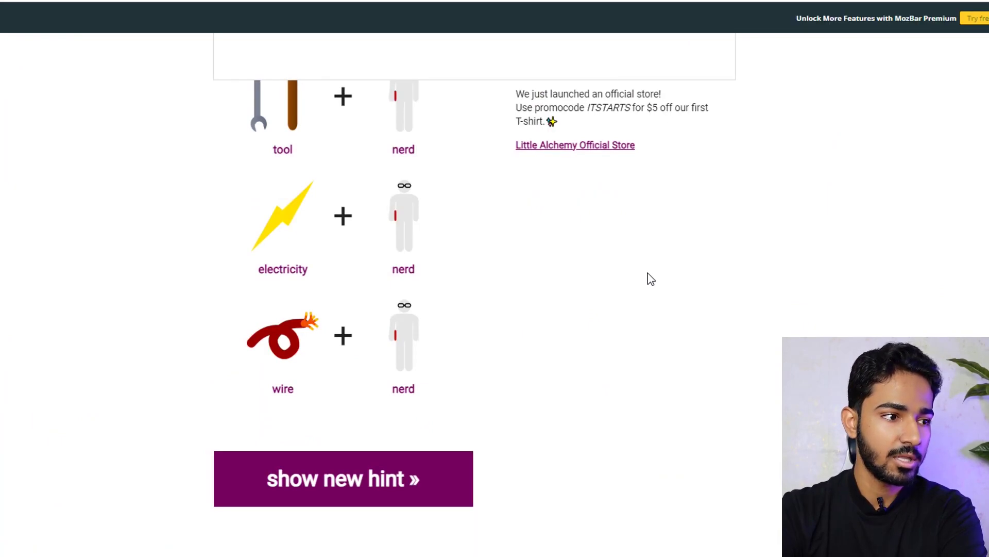
scroll(664, 288, up, 7)
scroll(675, 314, up, 4)
scroll(742, 317, down, 14)
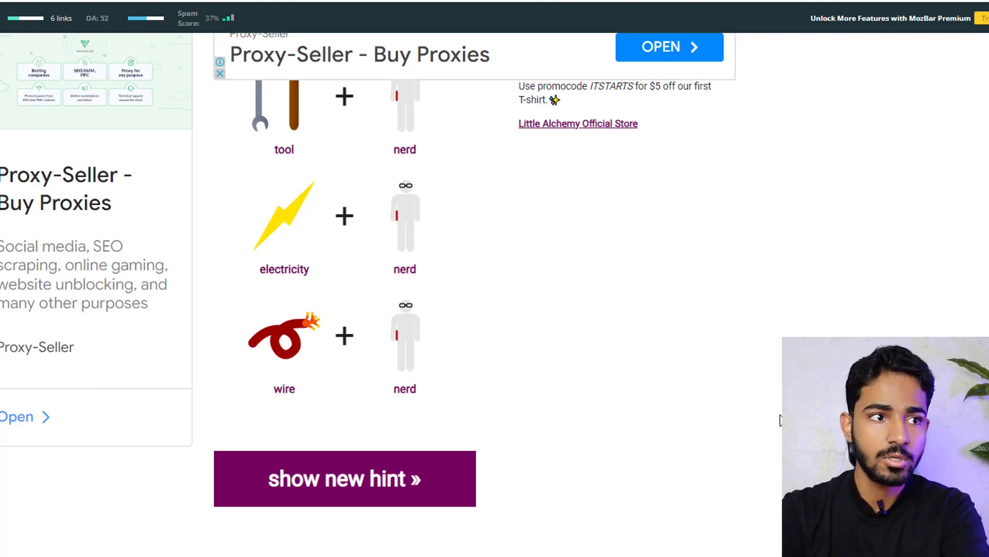
scroll(780, 403, up, 10)
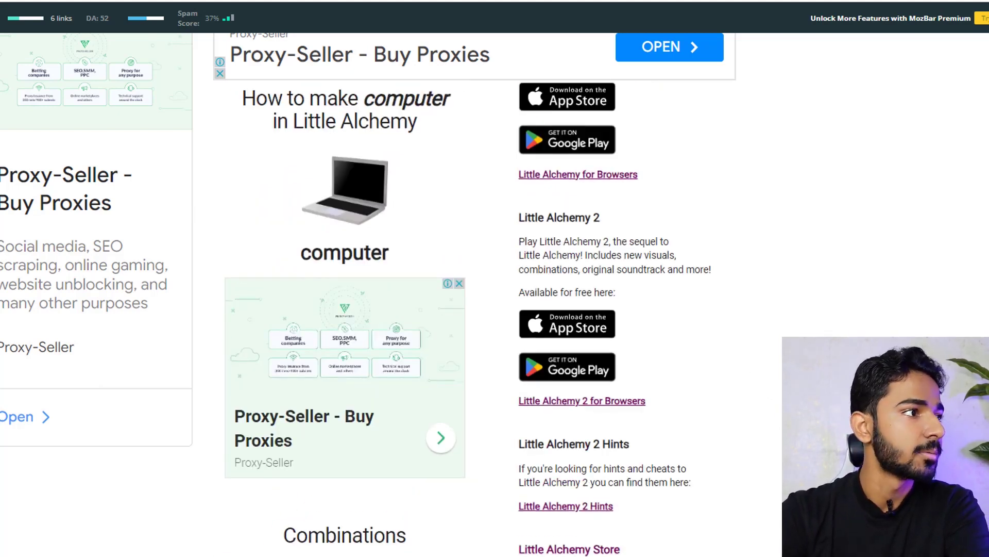
key(alt+Left)
scroll(498, 245, up, 5)
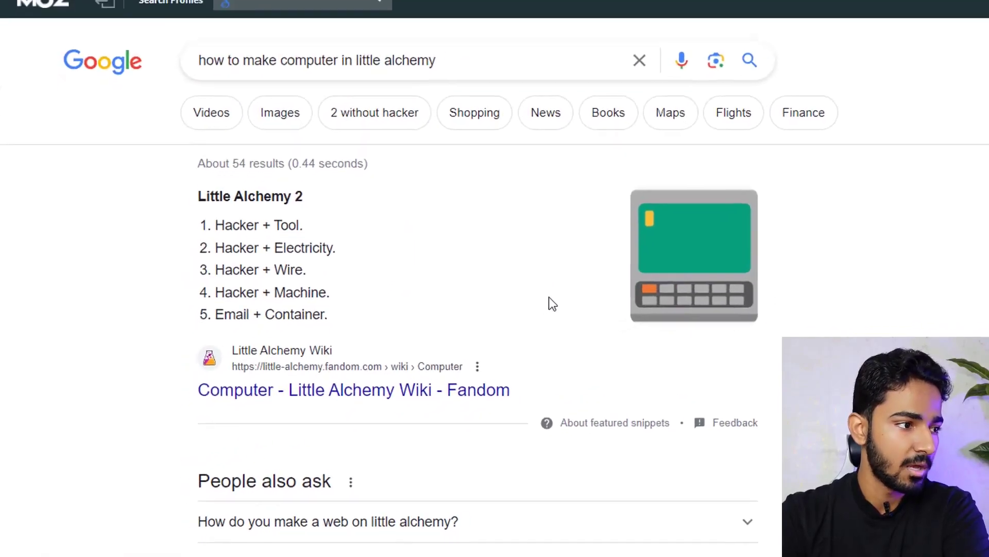
scroll(548, 298, down, 10)
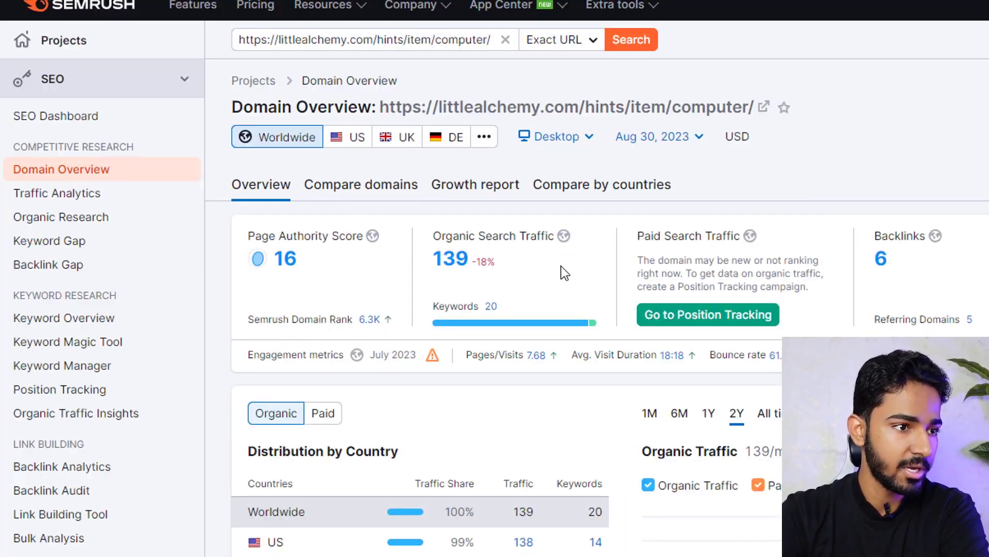
scroll(639, 278, down, 12)
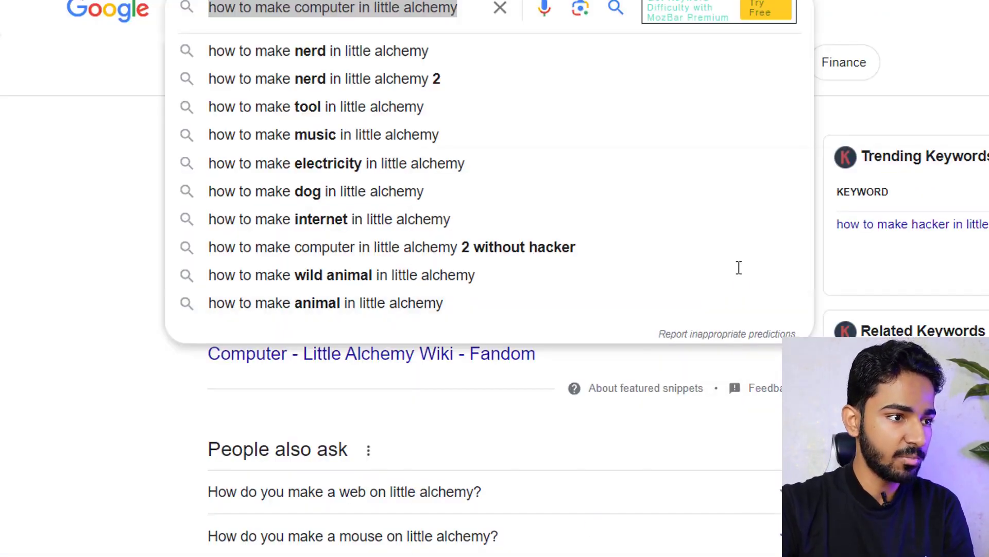
- Paste 'how to make computer in little alchemy' as the first line of an empty Notepad
key(alt+Tab)
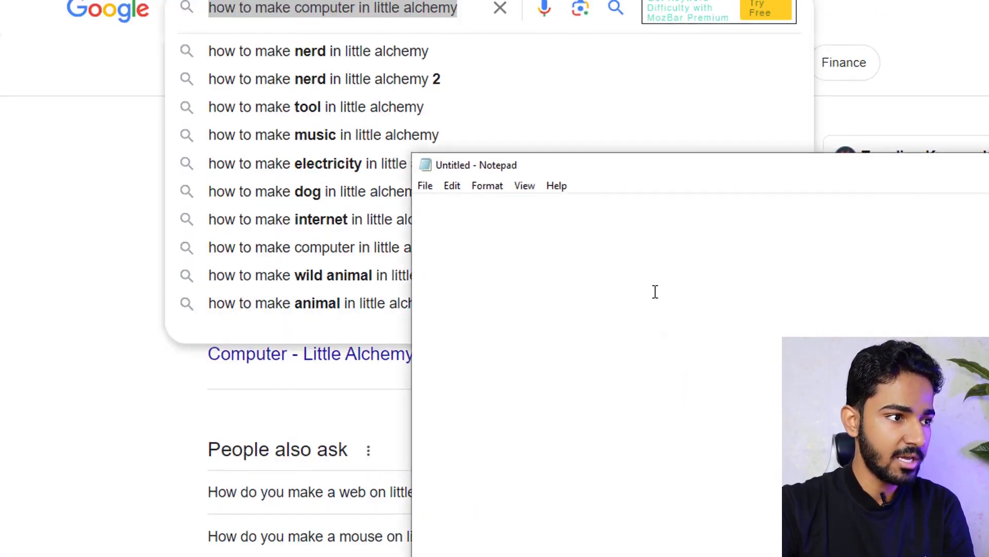
key(ctrl+v)
drag(559, 242, 647, 237)
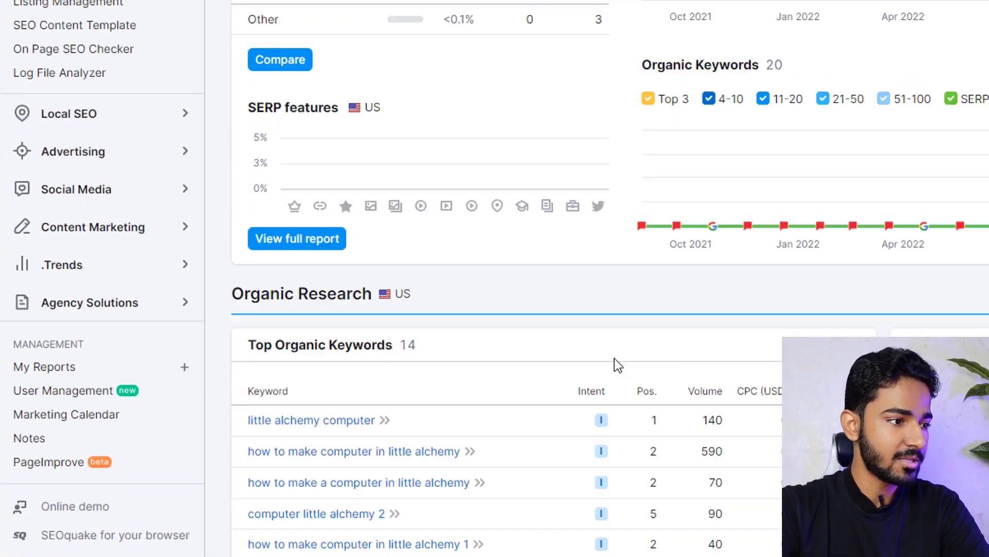
scroll(613, 364, down, 2)
- From the Organic Research details, add 'little alchemy computer' and 'how to make a computer in little alchemy' to Notepad
click(263, 538)
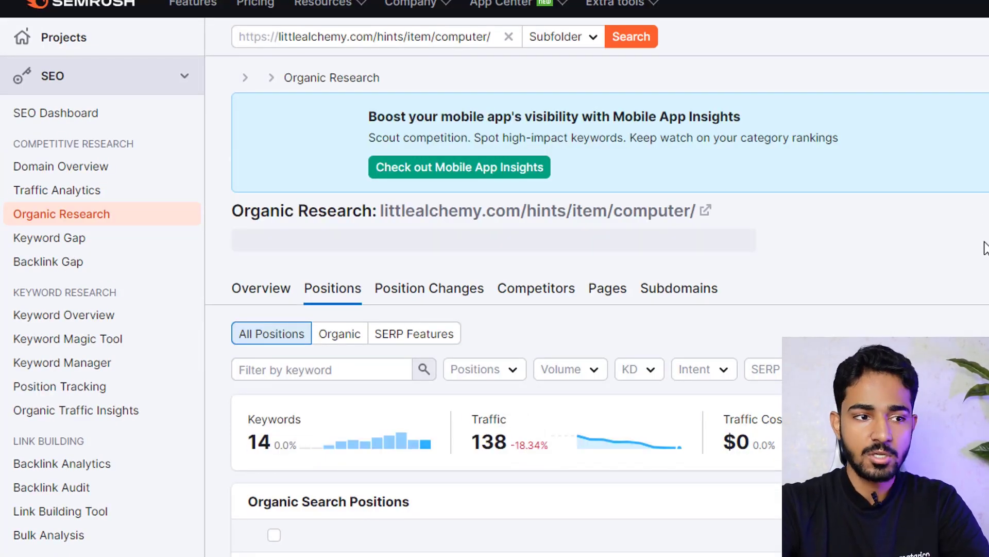
scroll(985, 243, down, 4)
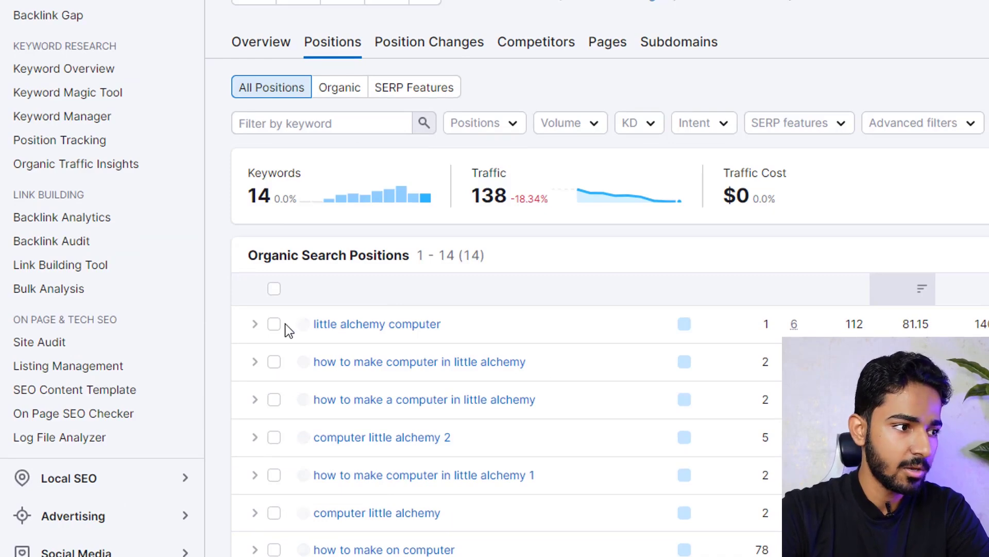
drag(285, 323, 319, 317)
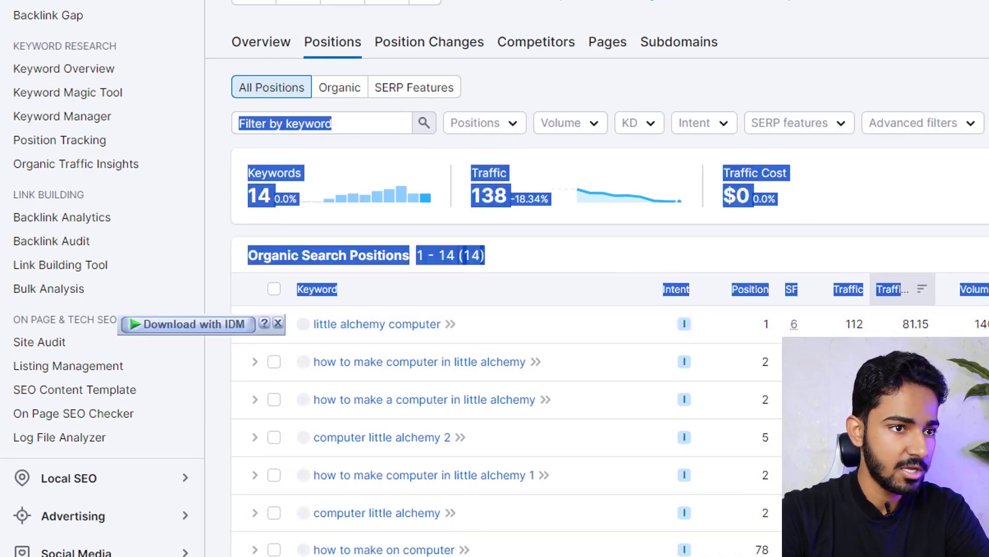
click(984, 165)
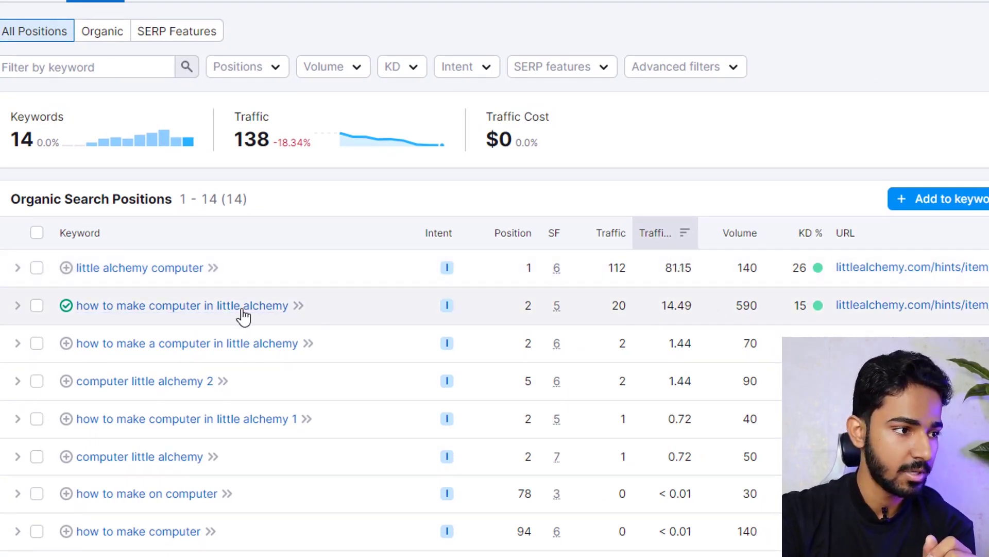
drag(250, 273, 76, 278)
key(alt+Tab)
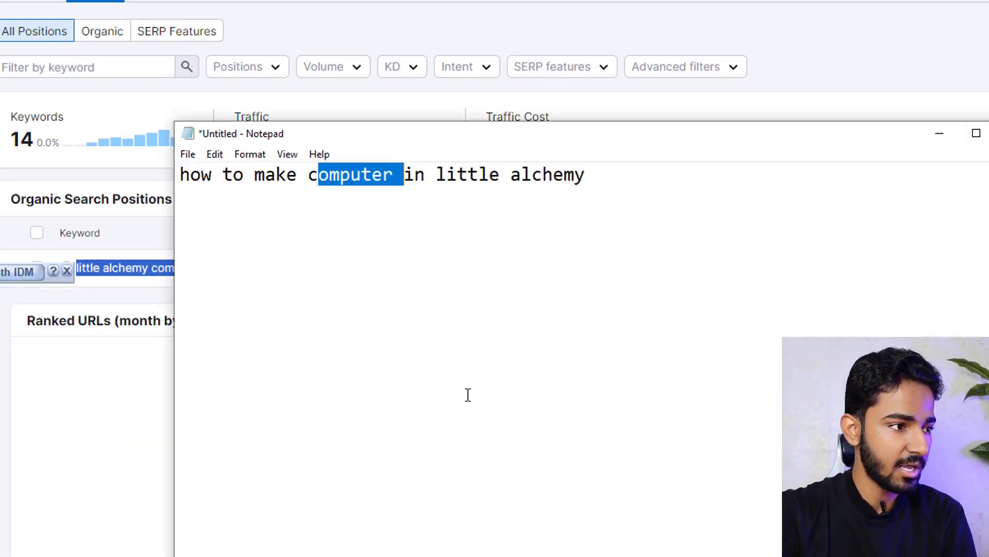
click(660, 198)
key(Return)
key(ctrl+v)
key(alt+Tab)
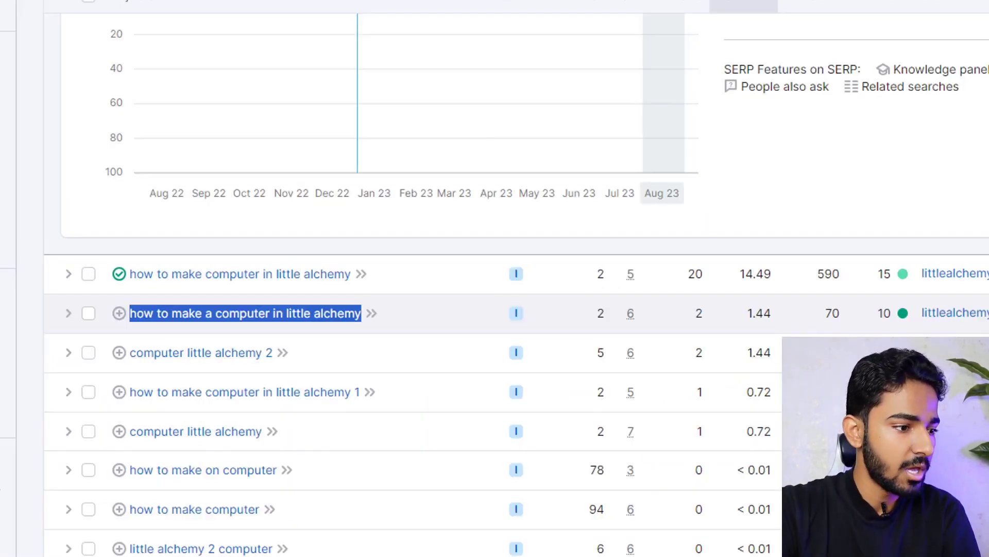
key(ctrl+c)
key(alt+Tab)
key(Return)
key(ctrl+v)
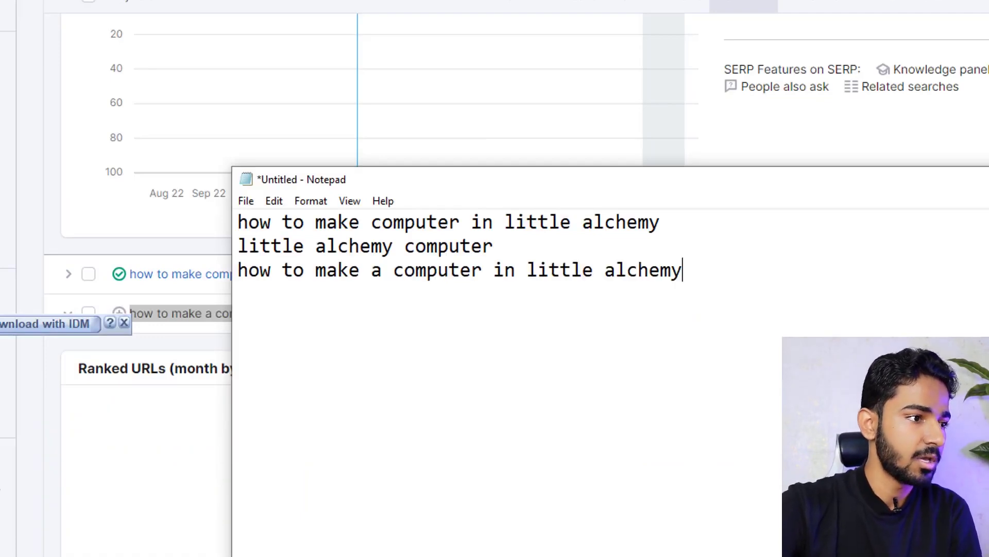
- Add 'how to make computer in little alchemy 1' as the fourth Notepad line
key(alt+Tab)
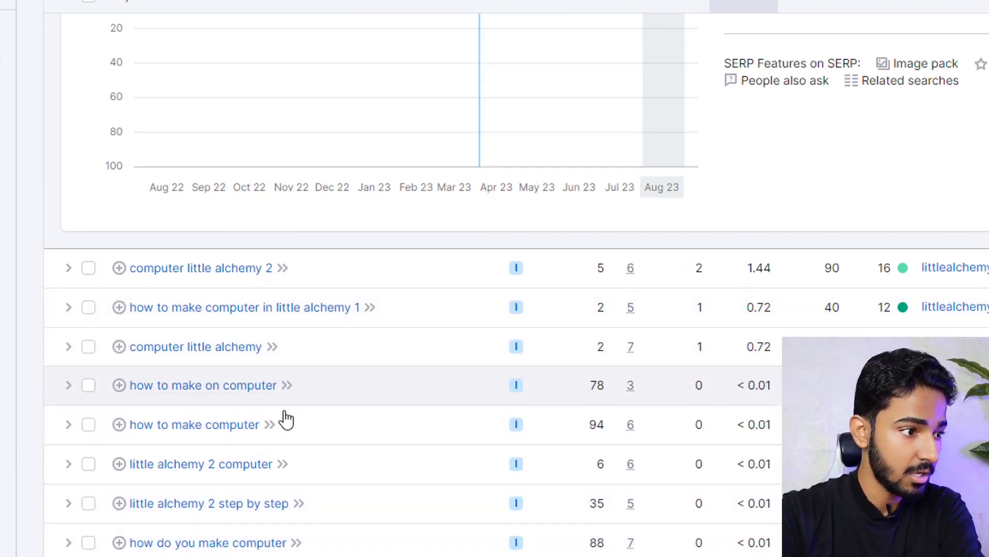
drag(361, 307, 128, 325)
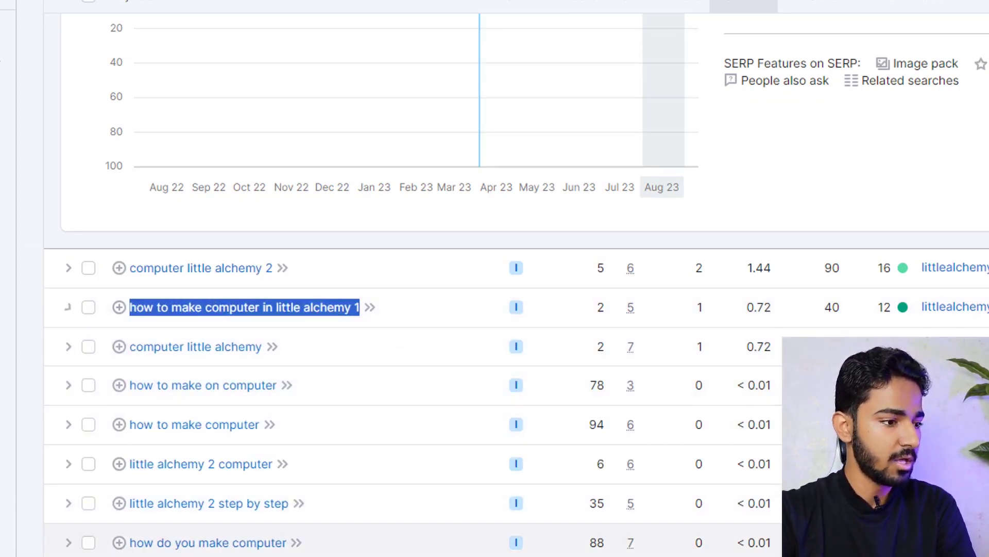
key(alt+Tab)
key(ctrl+v)
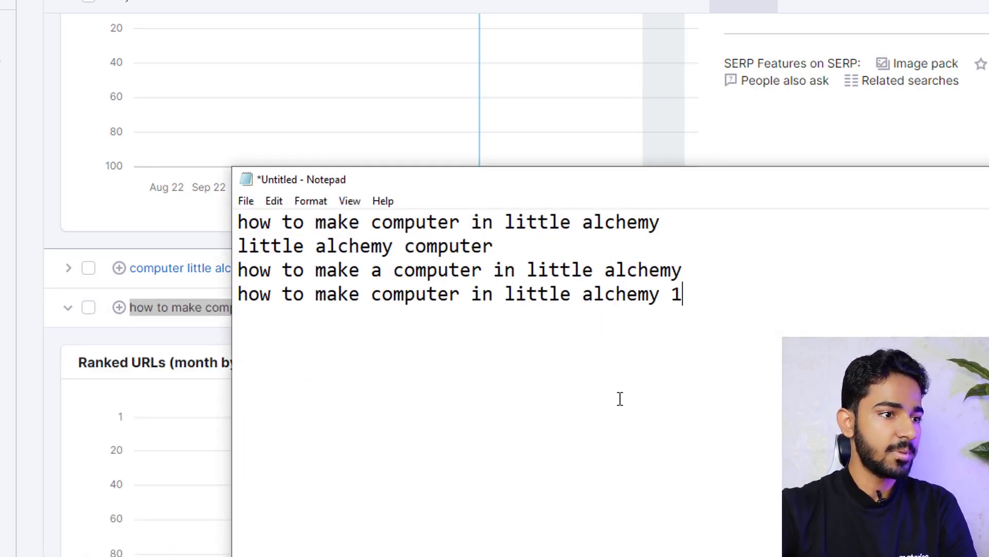
drag(670, 224, 203, 180)
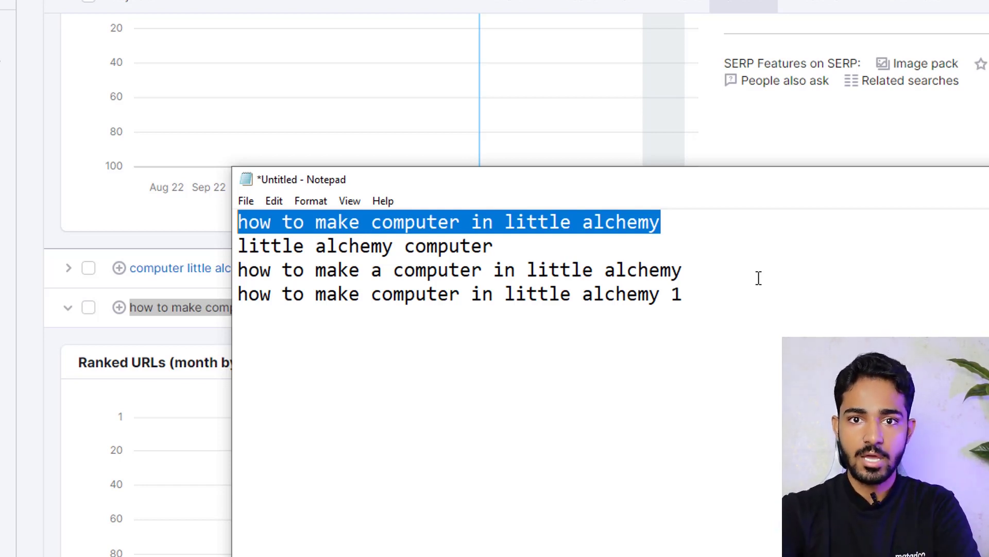
drag(757, 294, 192, 202)
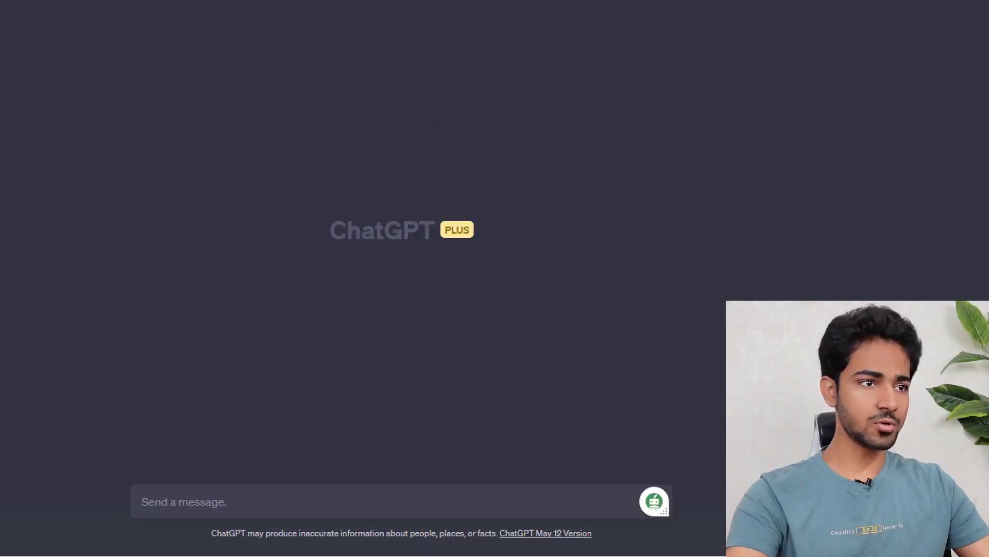
- Switch ChatGPT to GPT-4, try AIPRM verified prompts, and cancel the upgrade offer
click(463, 45)
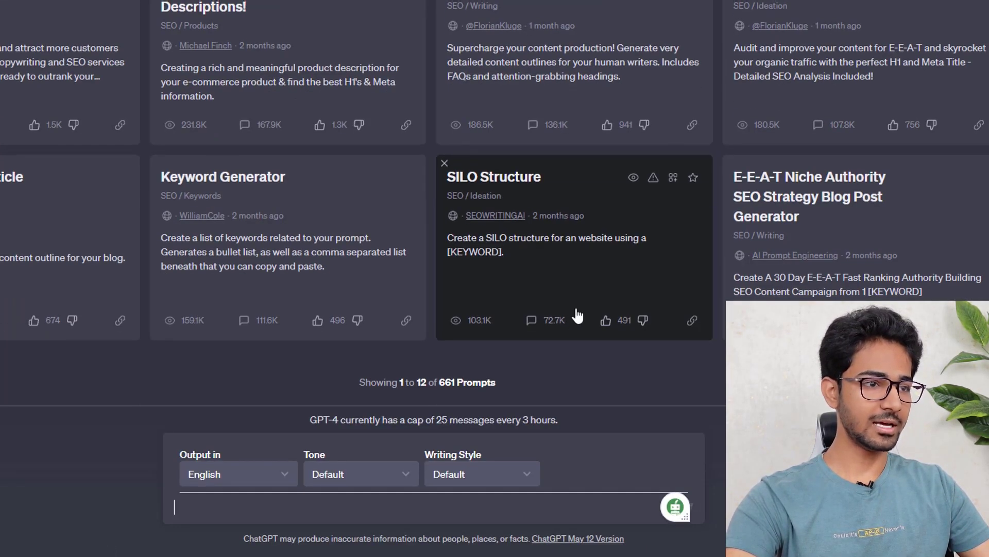
scroll(400, 129, up, 10)
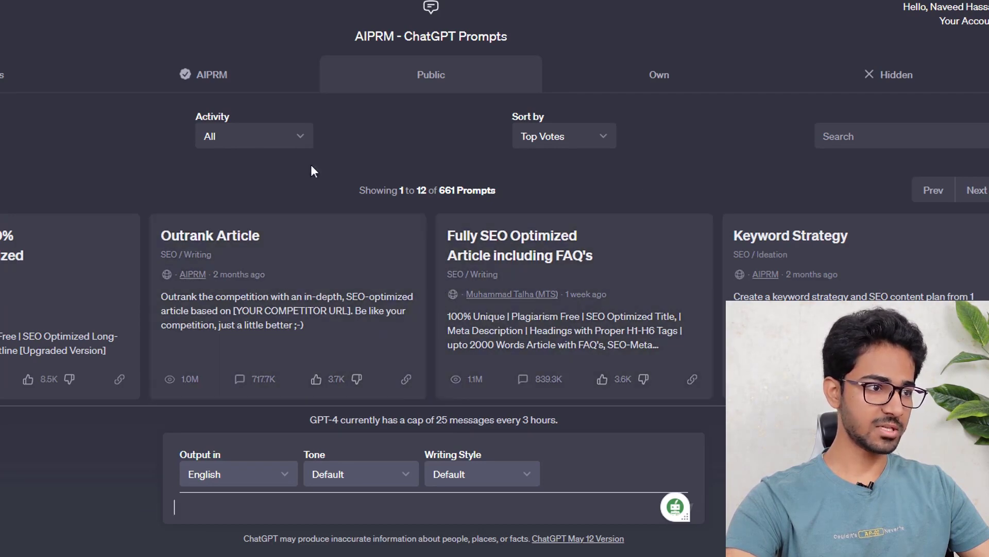
click(225, 77)
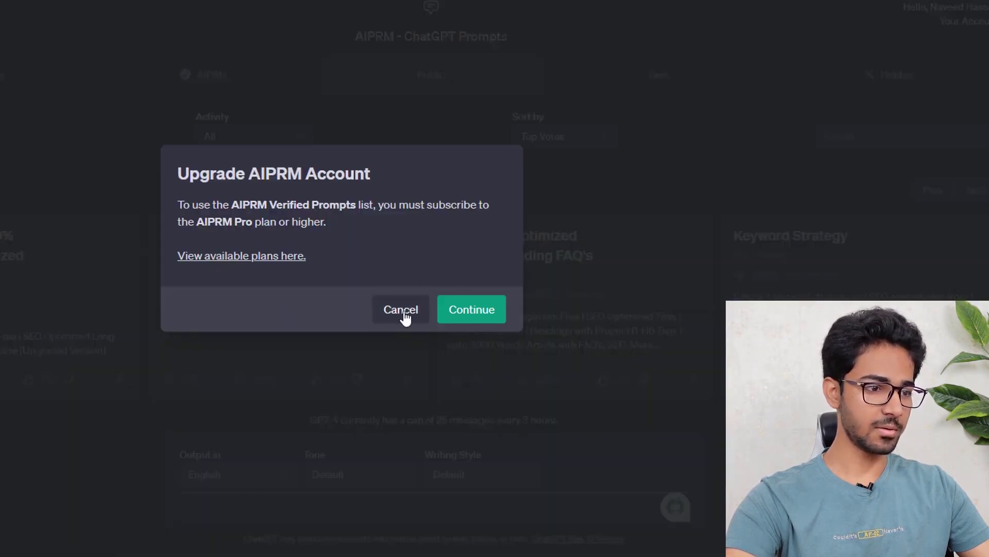
click(414, 311)
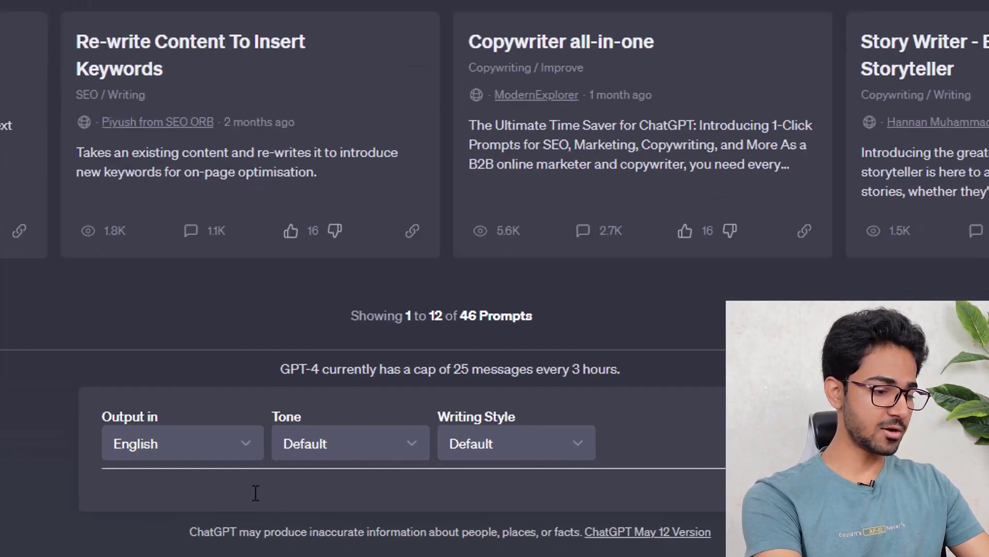
- Ask ChatGPT for dog-niche blog post ideas and select idea 6, 'Puppy Training 101'
text(write me some blog post ideas on )
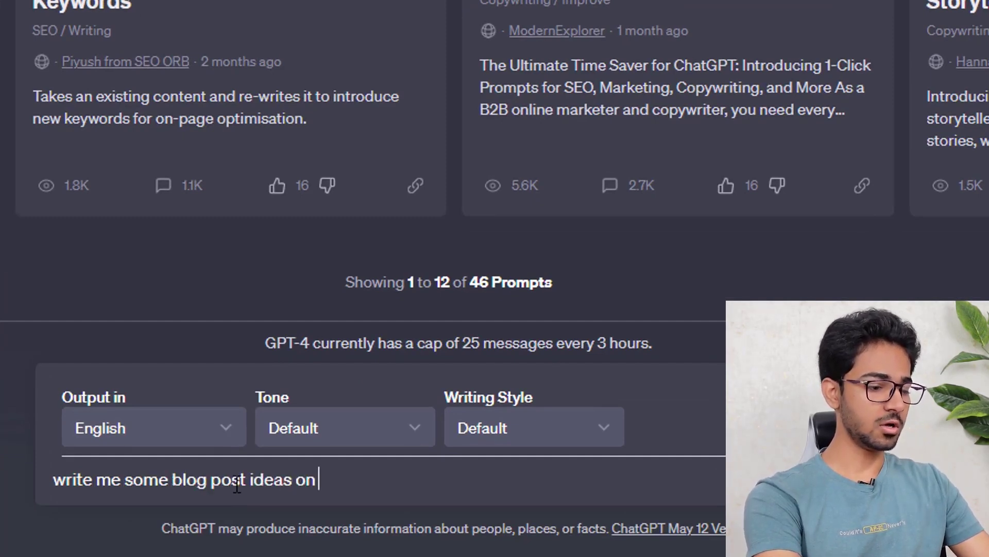
text(dog niche)
key(Return)
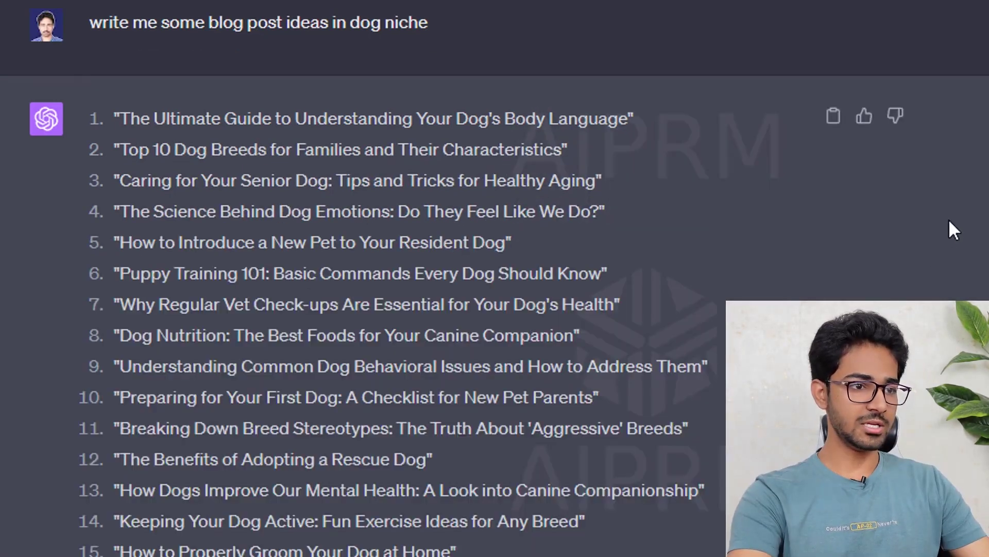
scroll(948, 219, down, 5)
scroll(933, 258, up, 5)
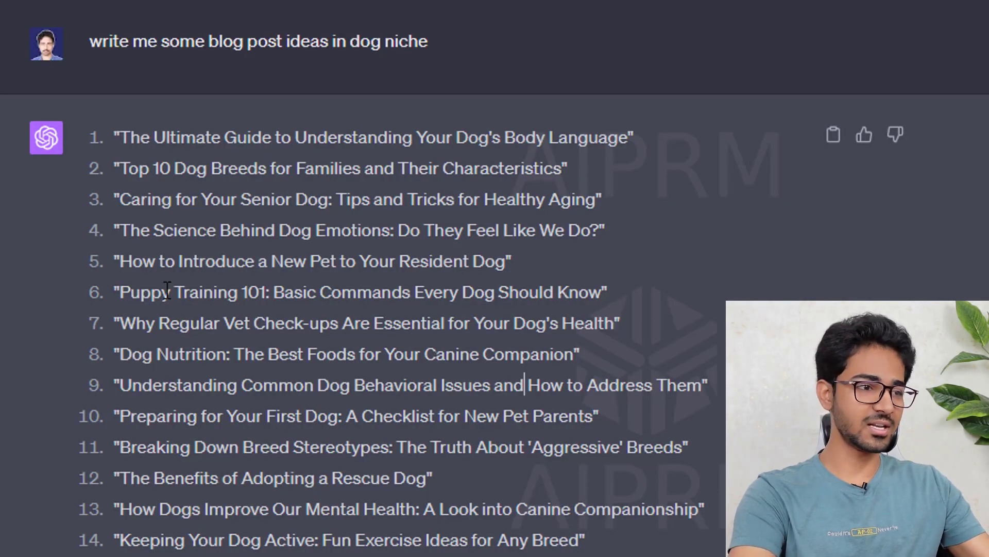
drag(119, 292, 613, 292)
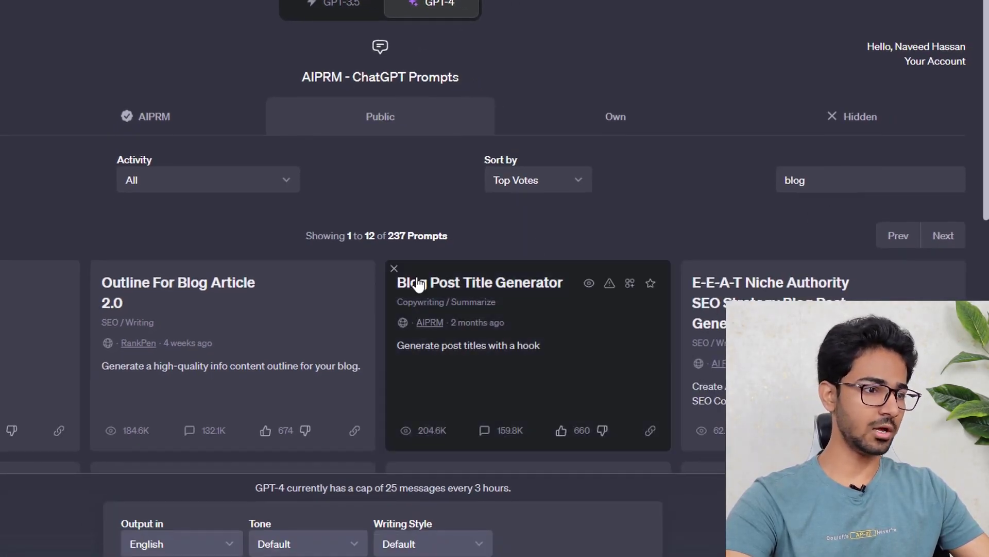
- Run the Outline For Blog Article 2.0 prompt with the pasted 'Puppy Training 101' title
scroll(360, 281, down, 1)
scroll(216, 255, down, 1)
scroll(232, 253, down, 1)
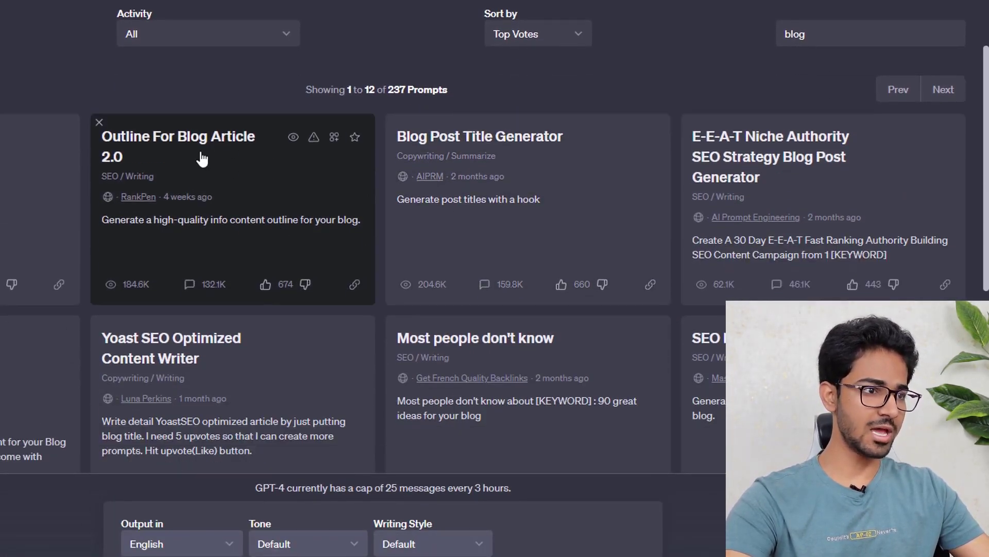
click(264, 198)
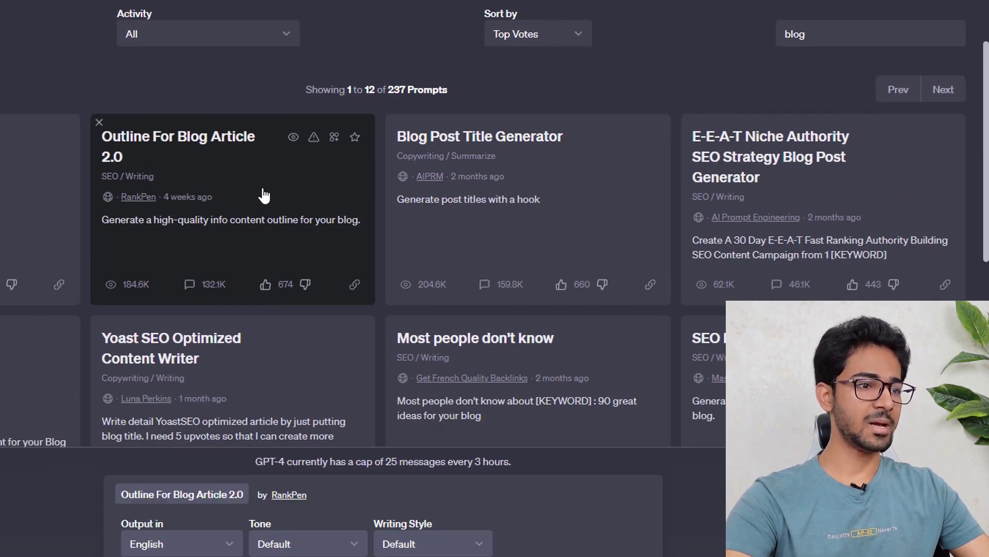
scroll(354, 210, down, 2)
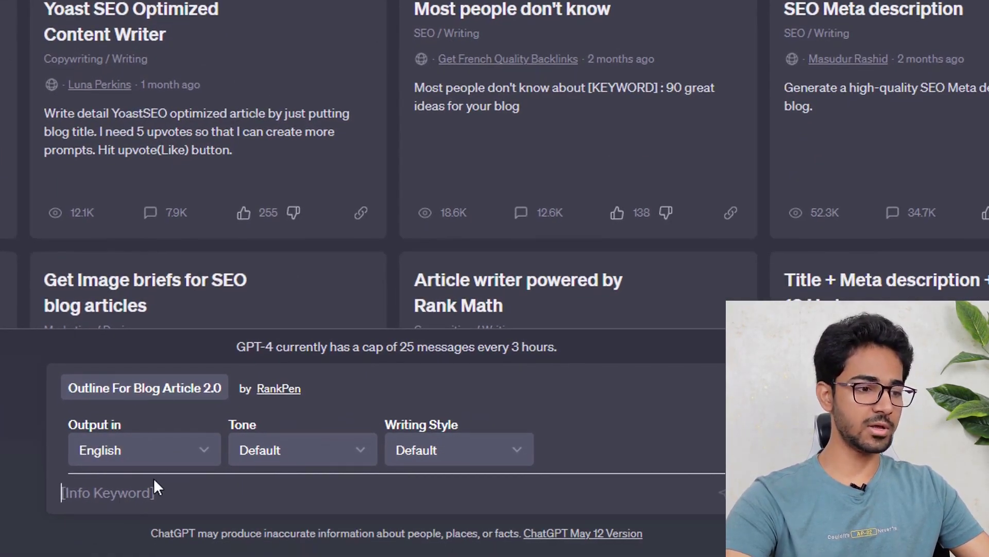
key(ctrl+v)
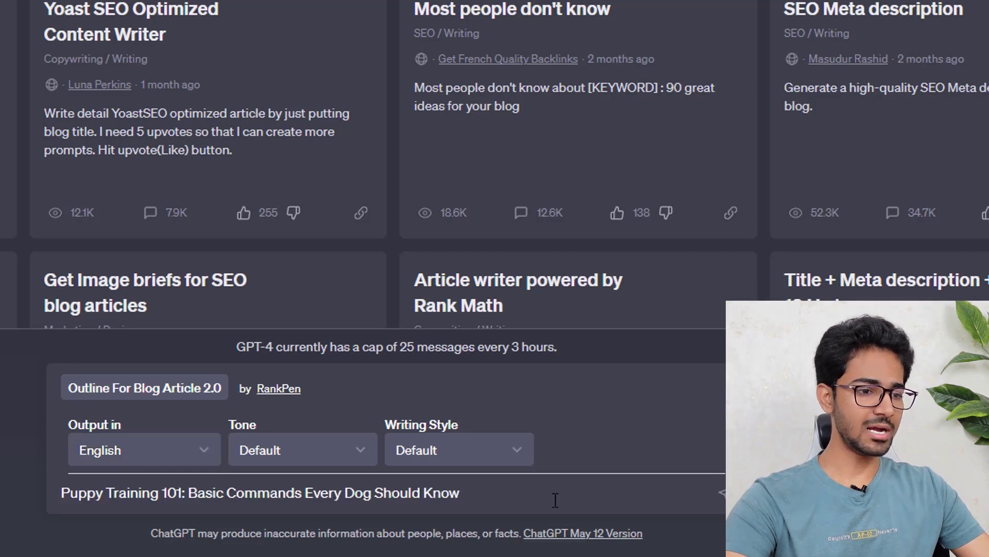
key(ctrl+a)
click(454, 496)
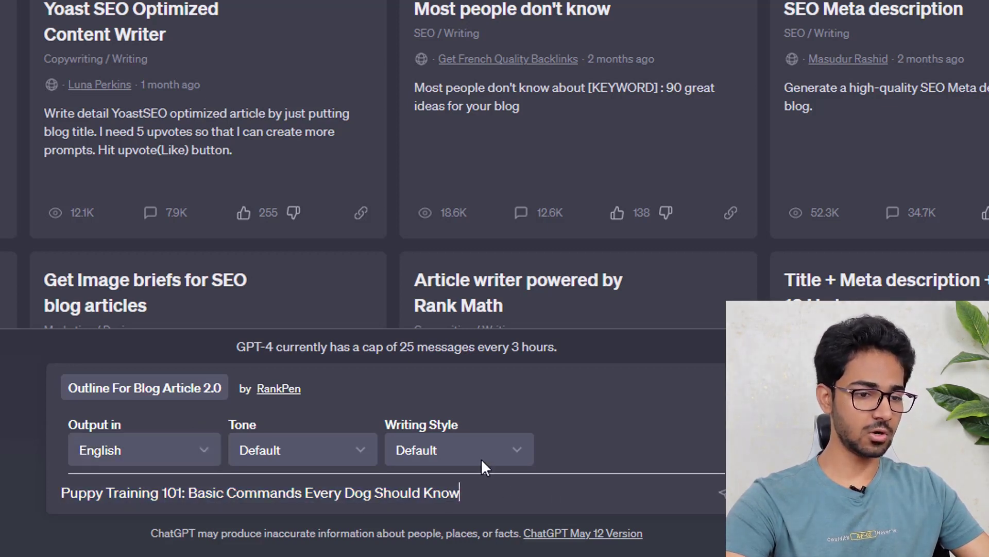
key(Return)
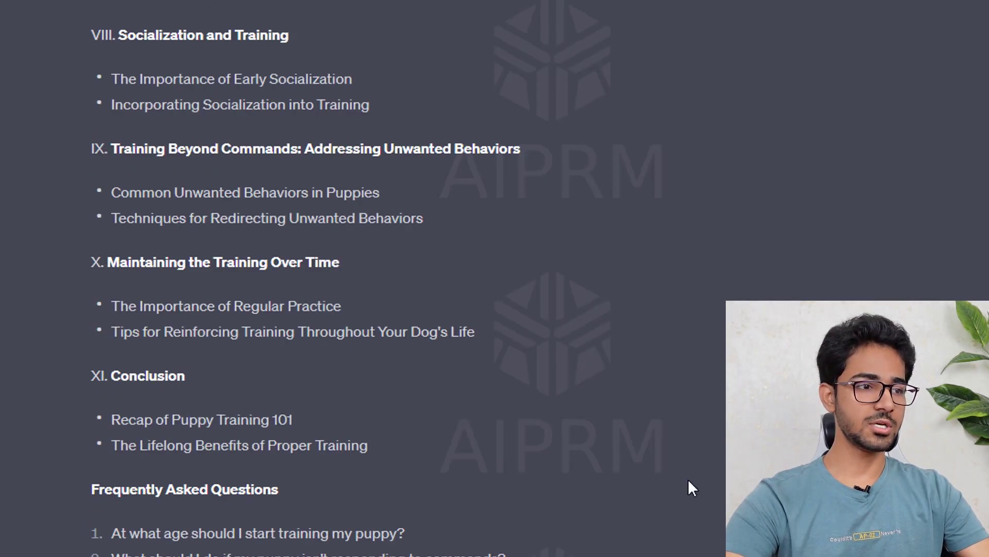
- Review the outline's Introduction, Understanding Your Puppy's Mind and Preparation for Training sections
scroll(688, 480, up, 15)
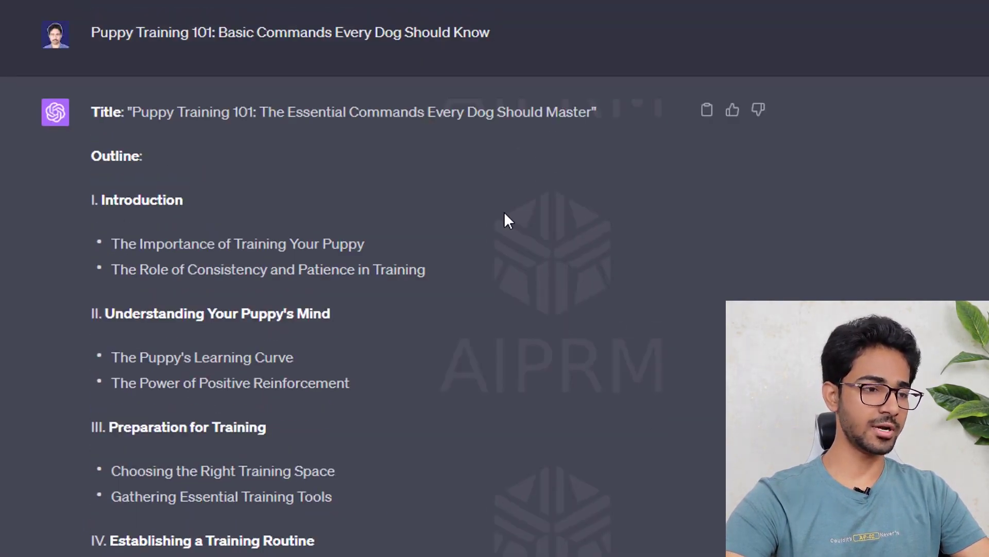
scroll(430, 201, down, 6)
scroll(434, 201, up, 6)
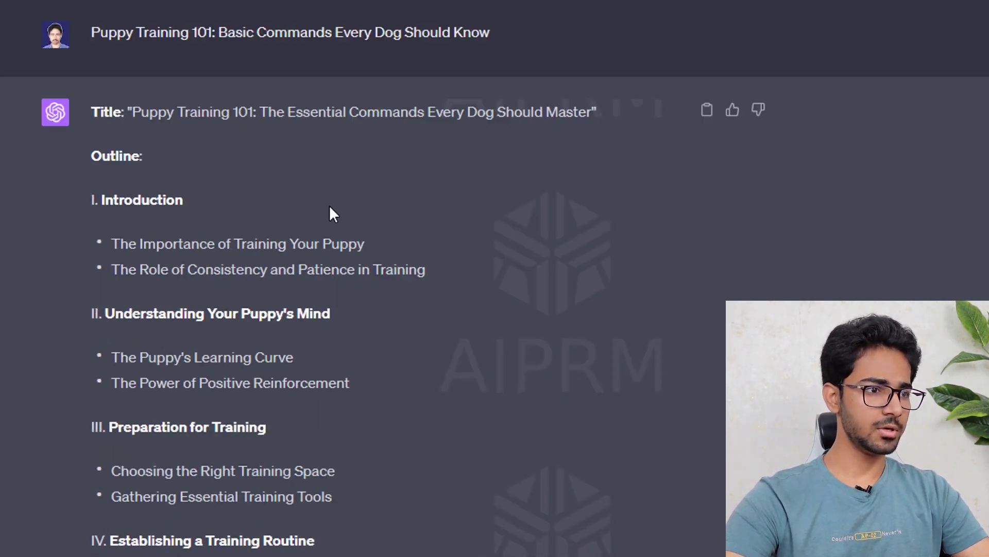
double_click(105, 200)
drag(453, 280, 107, 237)
click(213, 243)
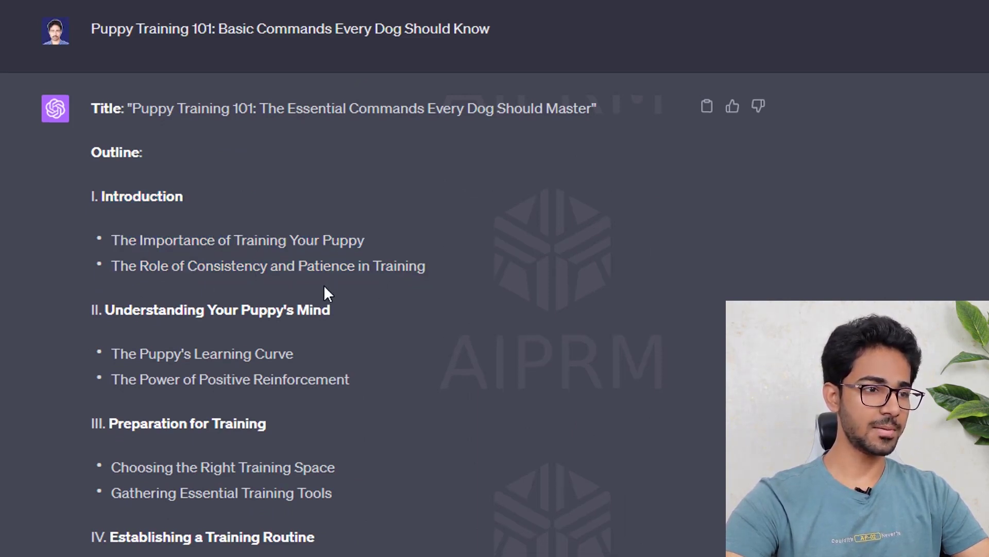
scroll(324, 293, down, 2)
drag(300, 267, 185, 223)
click(197, 235)
drag(388, 285, 106, 275)
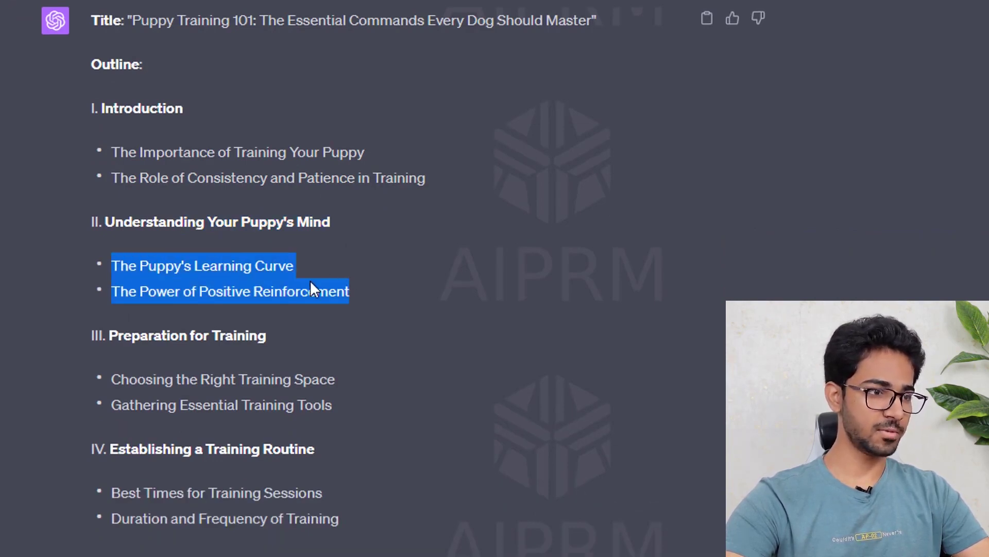
scroll(312, 288, down, 2)
drag(260, 288, 154, 243)
drag(333, 313, 312, 314)
shift+click(156, 288)
- Read through the remaining outline sections down to the ten FAQs
scroll(178, 176, down, 6)
scroll(302, 335, down, 4)
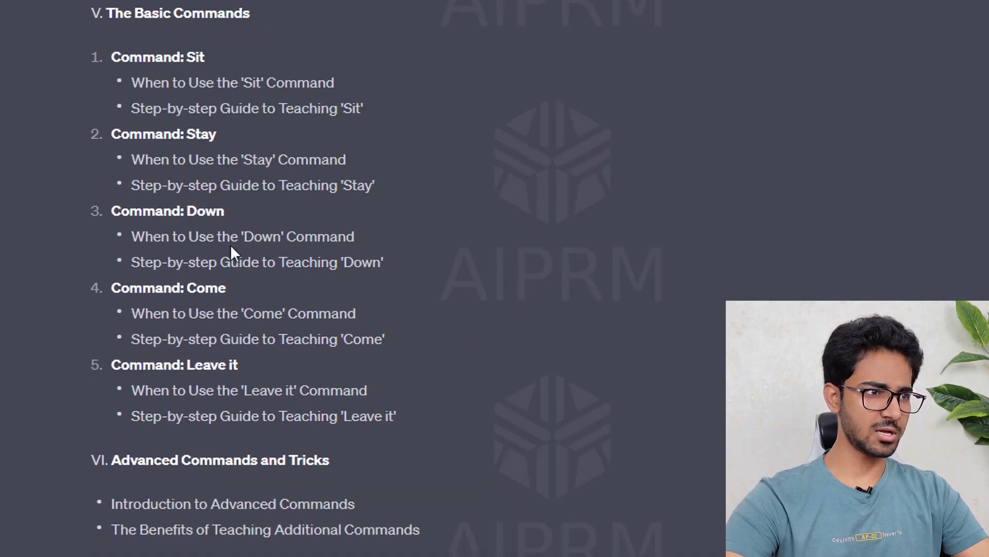
drag(110, 20, 403, 357)
scroll(403, 357, down, 6)
drag(102, 181, 233, 195)
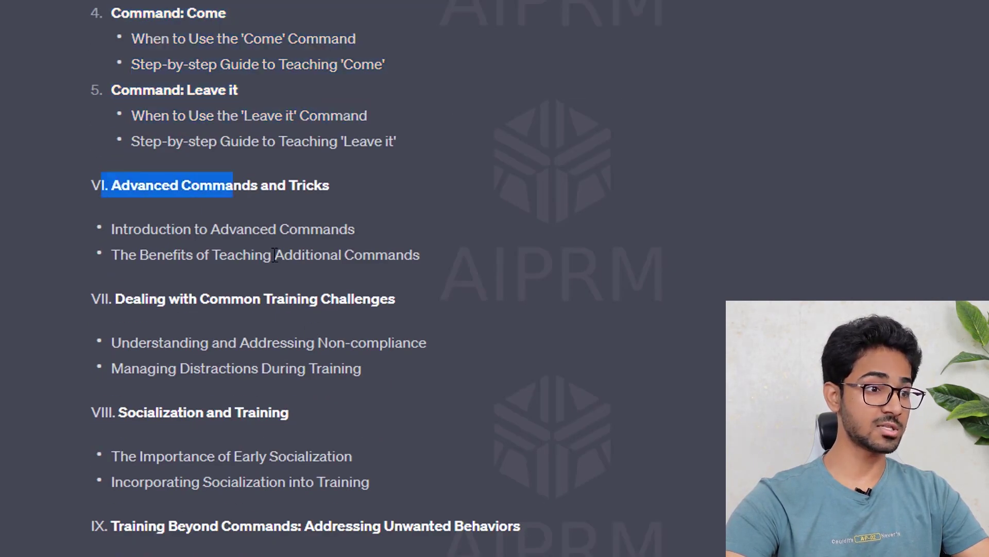
scroll(206, 252, down, 8)
drag(121, 206, 226, 263)
scroll(407, 265, down, 1)
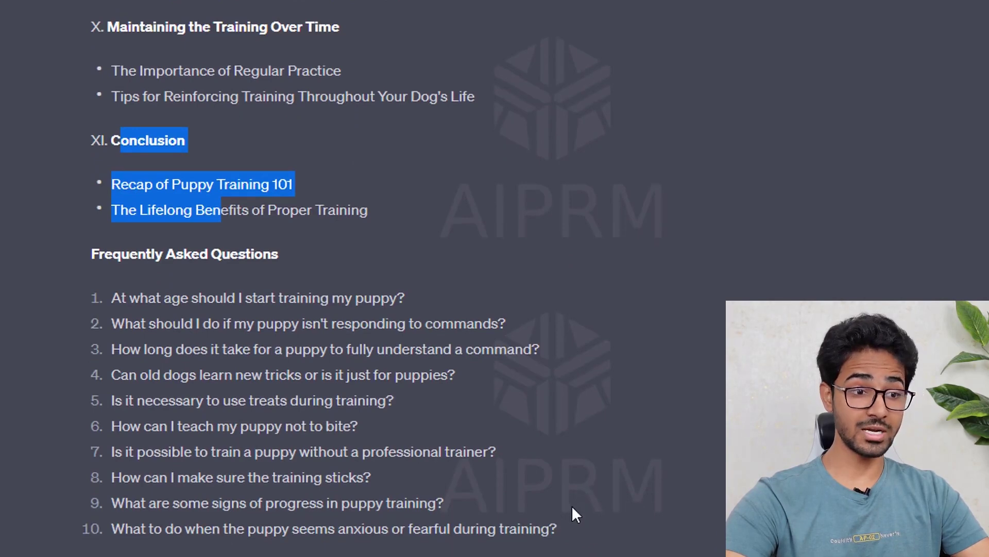
key(ctrl+a)
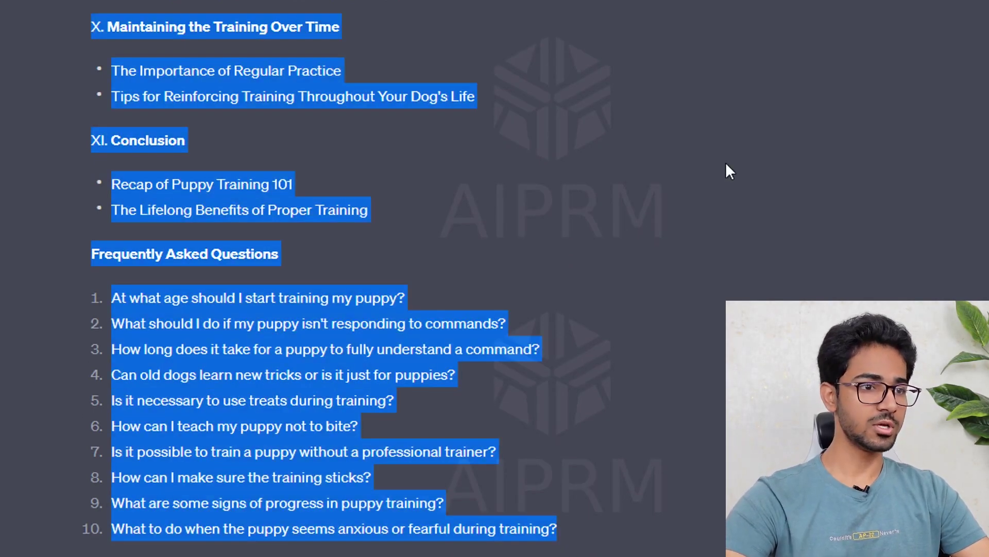
click(709, 183)
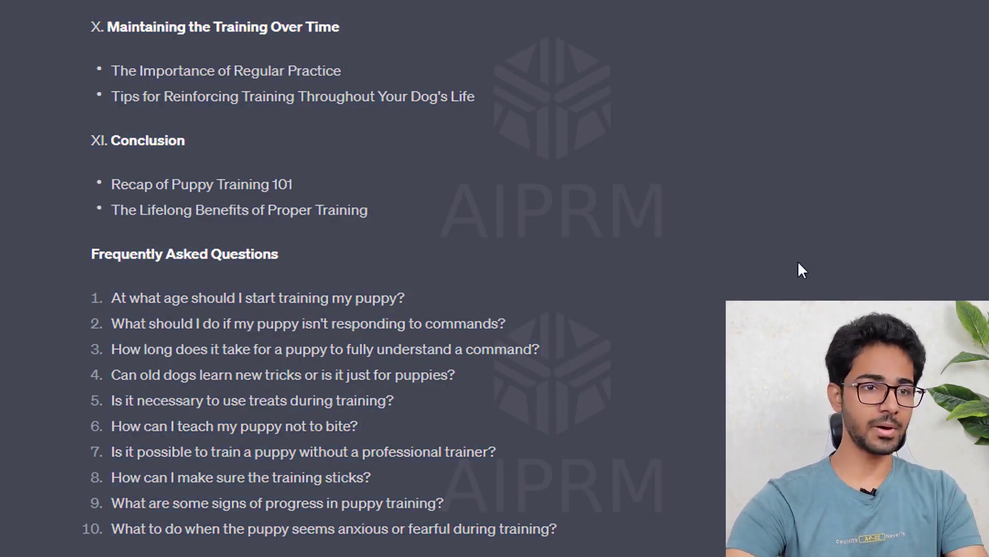
scroll(799, 263, up, 8)
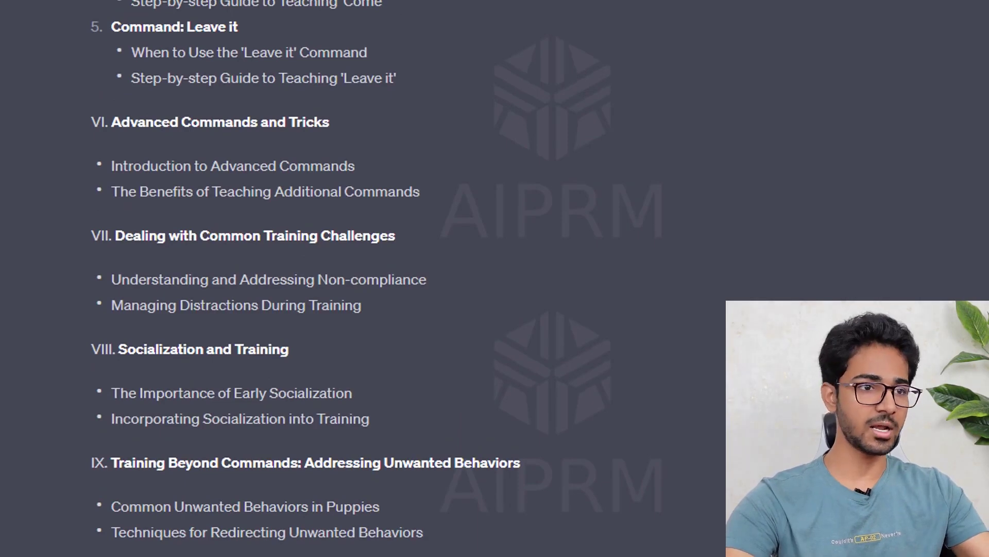
scroll(799, 266, up, 8)
scroll(799, 266, up, 7)
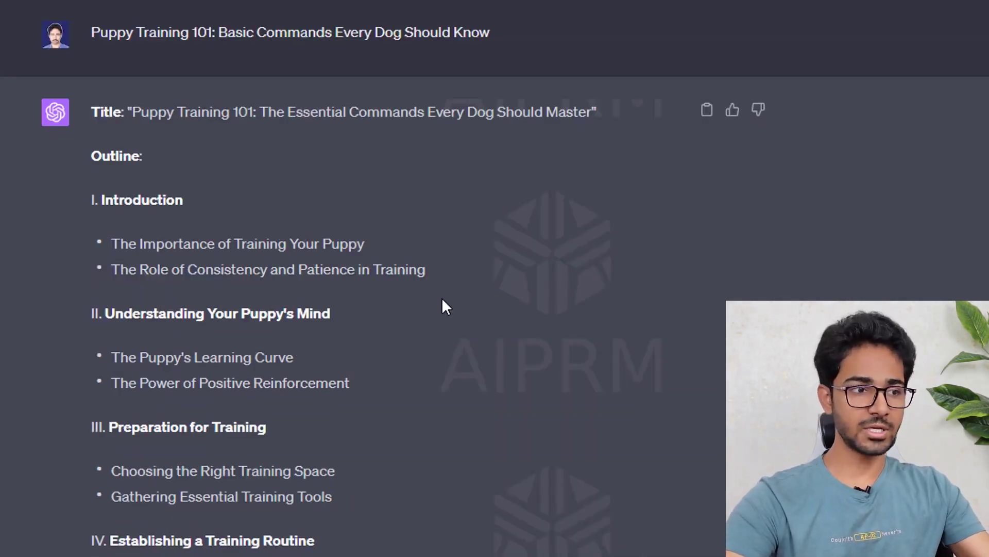
scroll(409, 479, down, 6)
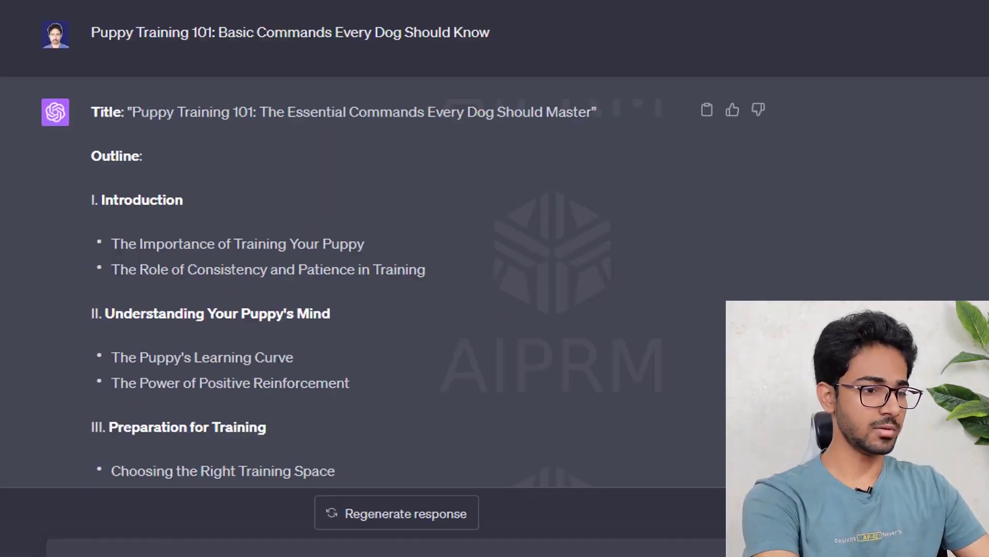
- Prompt ChatGPT with 'Write an intro for my blog post considering the points below:' plus the Introduction points, then review the reply
drag(95, 200, 465, 273)
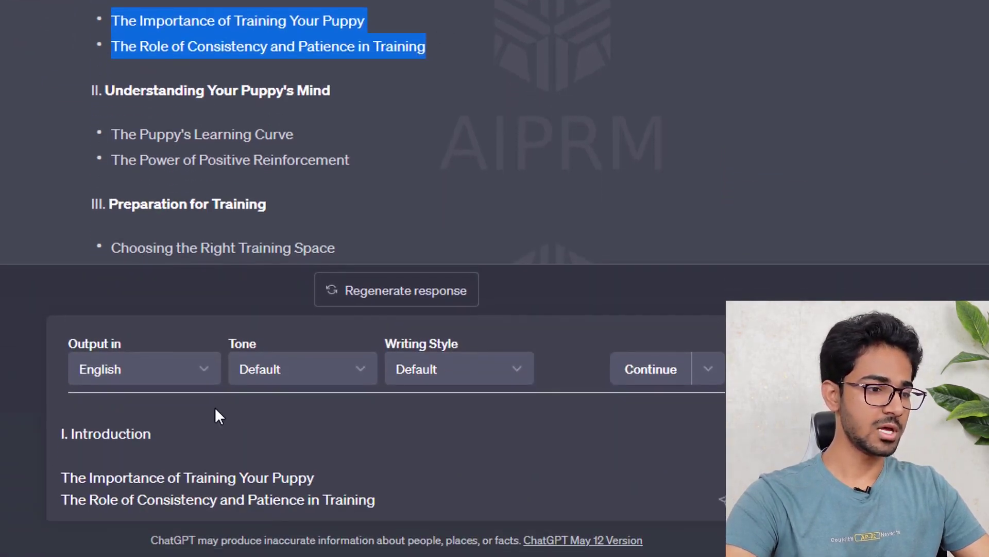
click(78, 408)
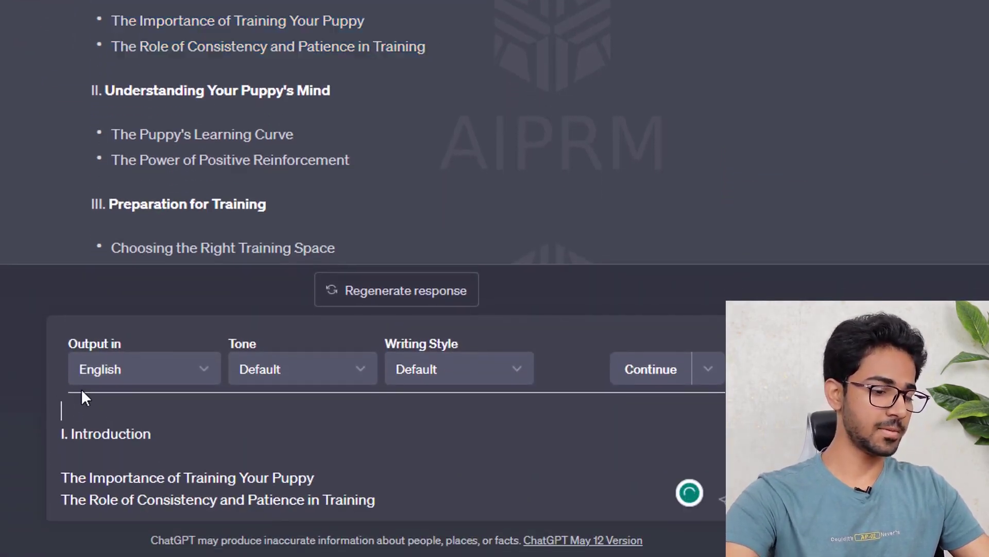
text(Write an intro )
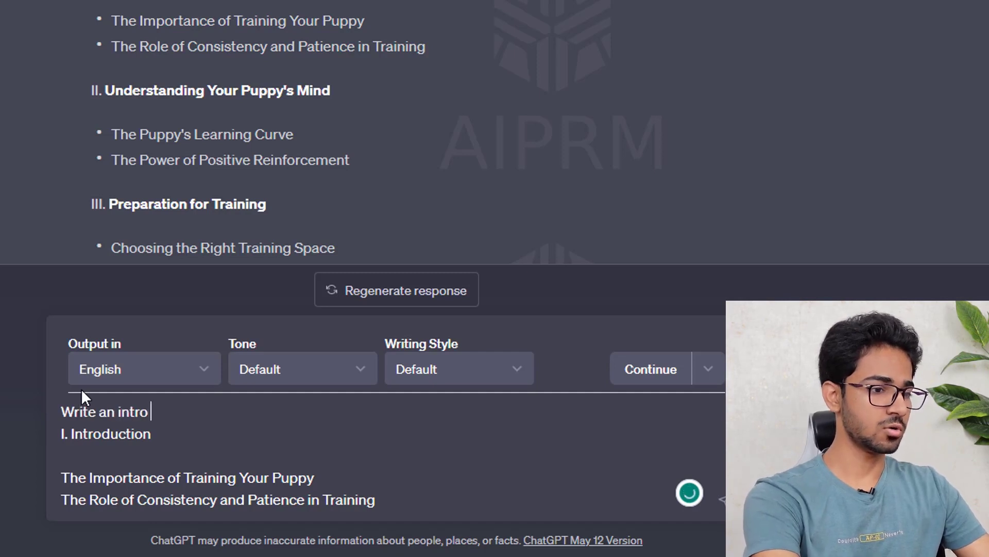
text(for my blog post considering the points below:)
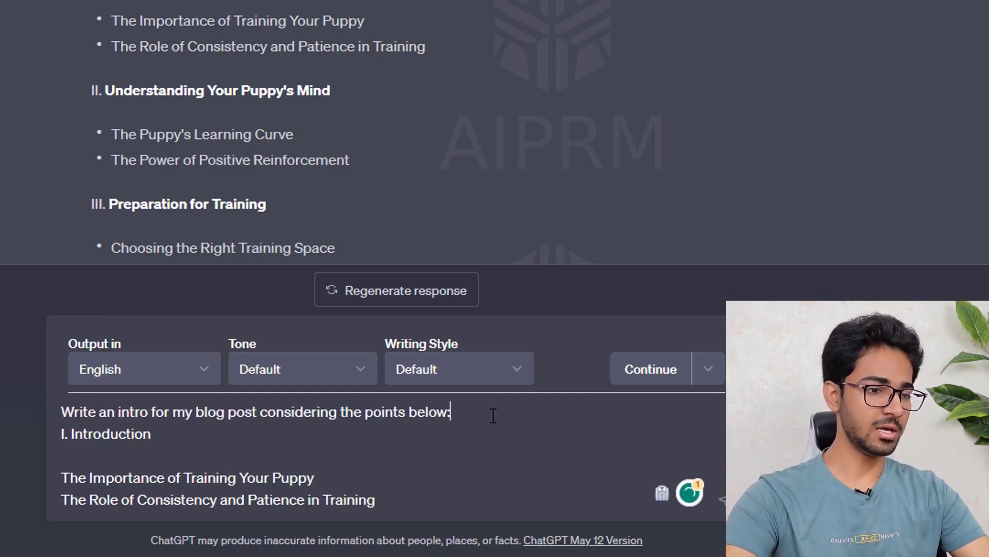
key(ctrl+a)
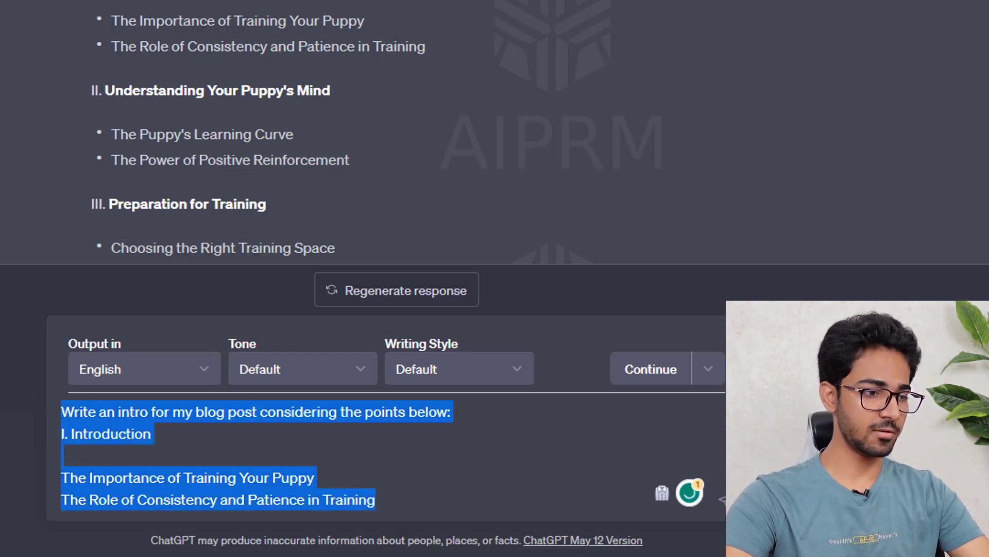
click(446, 434)
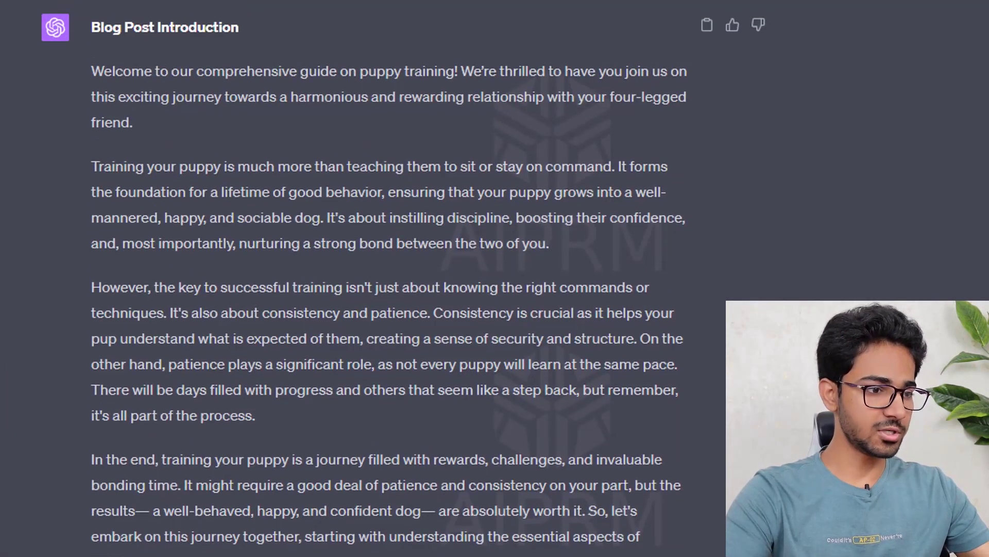
drag(222, 554, 92, 98)
click(449, 300)
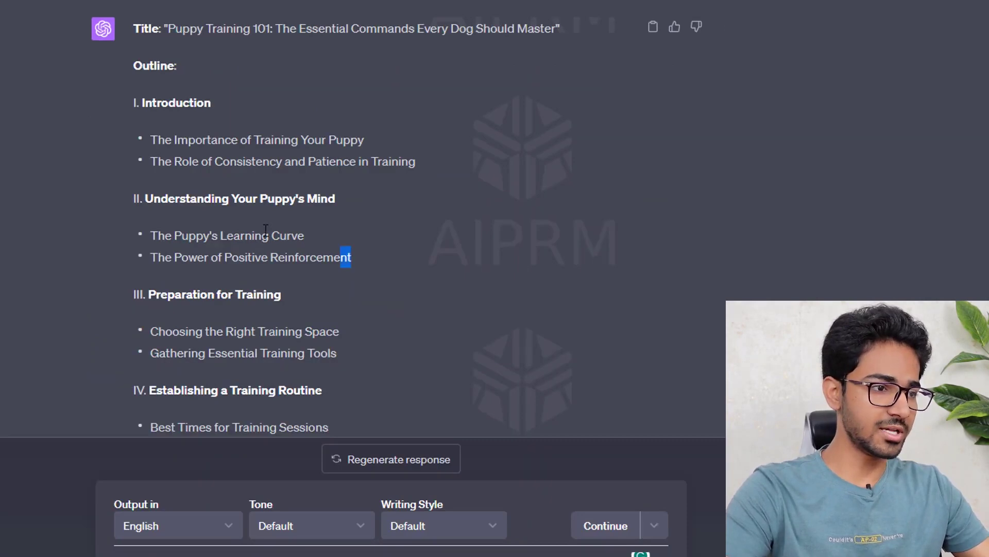
- Ask for unique SEO content on 'Understanding Your Puppy's Mind' and its two points, with grammar fixes
drag(265, 230, 140, 201)
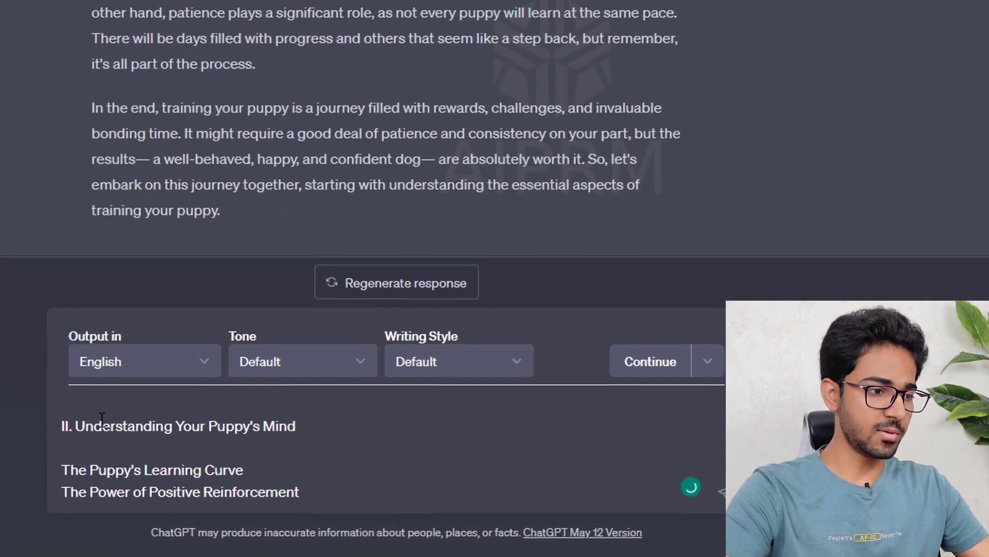
click(92, 401)
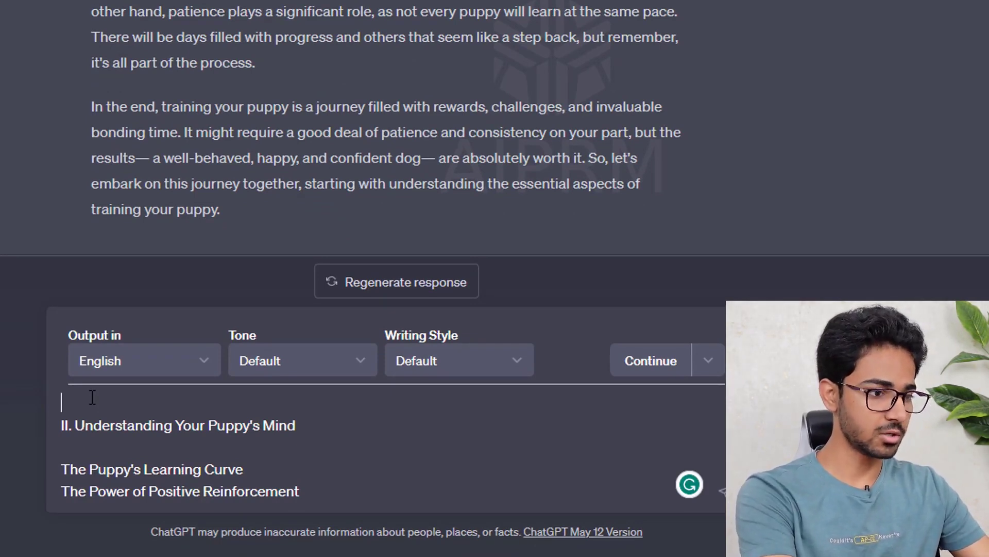
text(Write a unique content on the points below, it should be unique and following the seo guidelines:)
click(596, 404)
click(612, 276)
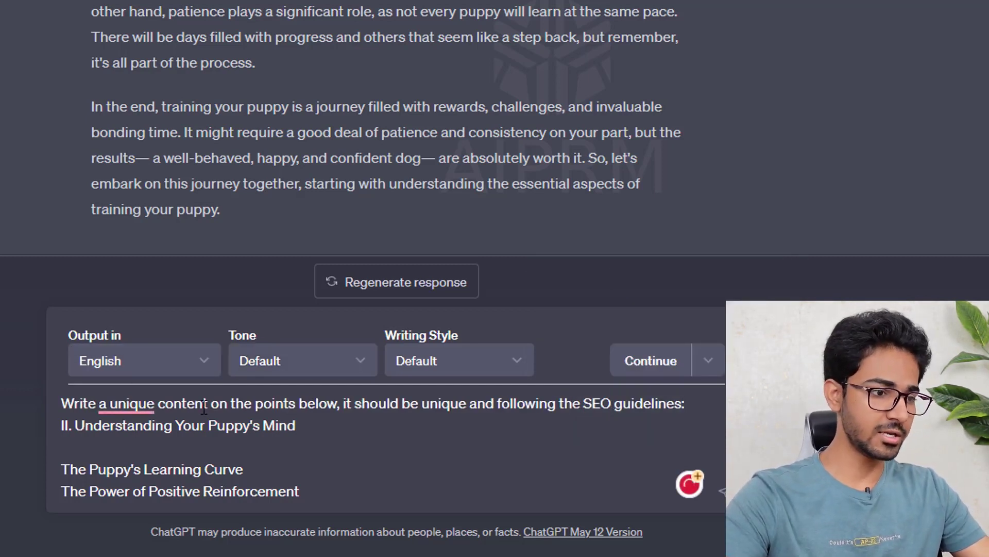
mouse_move(126, 404)
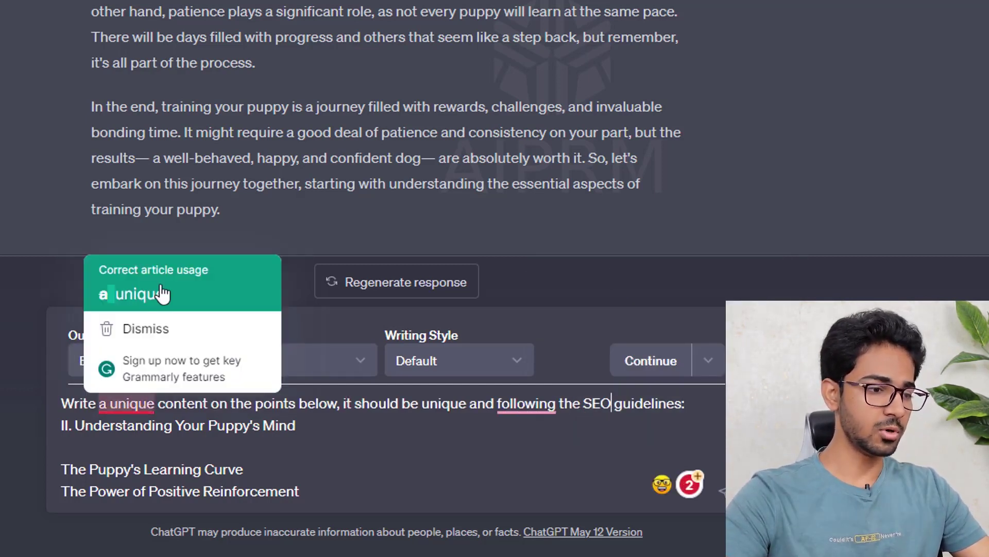
click(100, 291)
drag(299, 494, 102, 425)
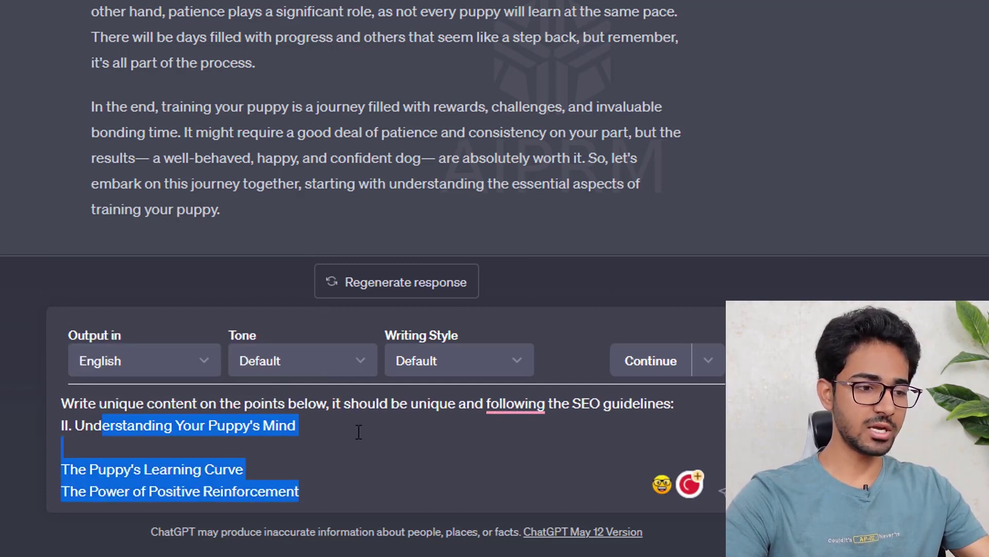
mouse_move(523, 404)
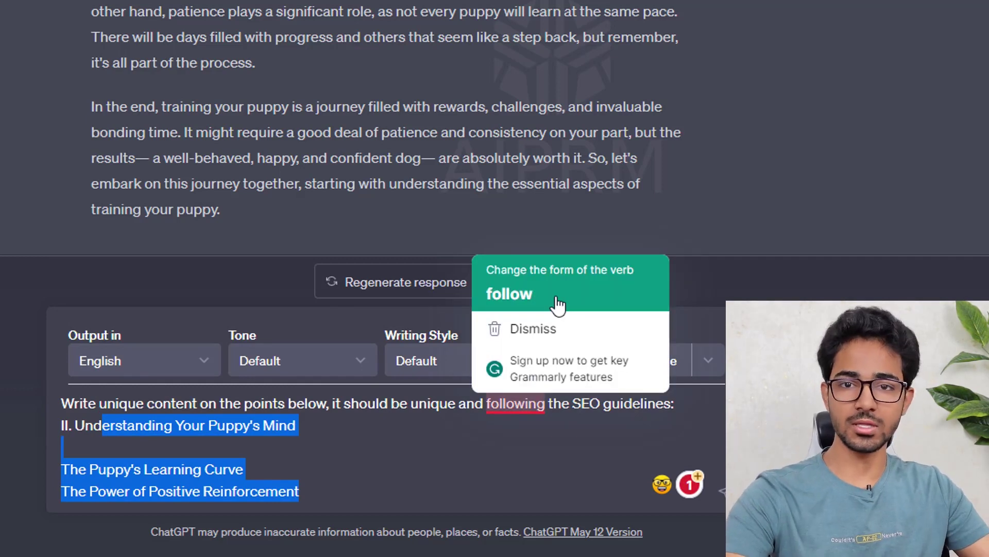
click(652, 427)
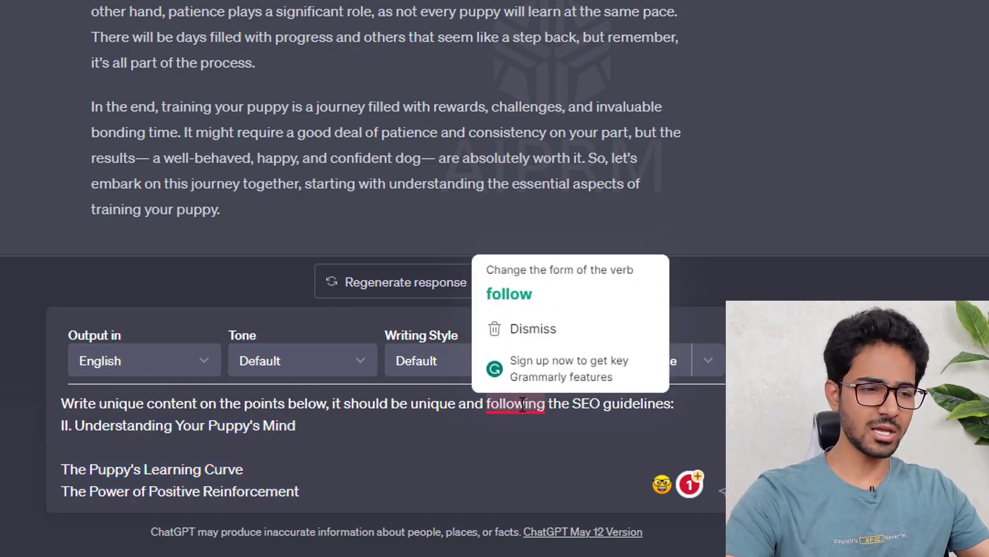
click(552, 290)
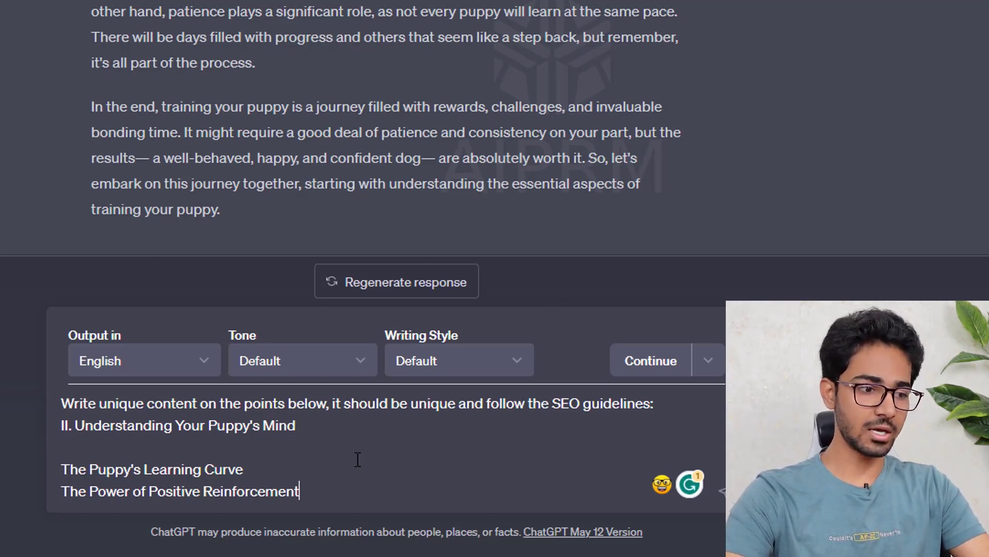
key(Return)
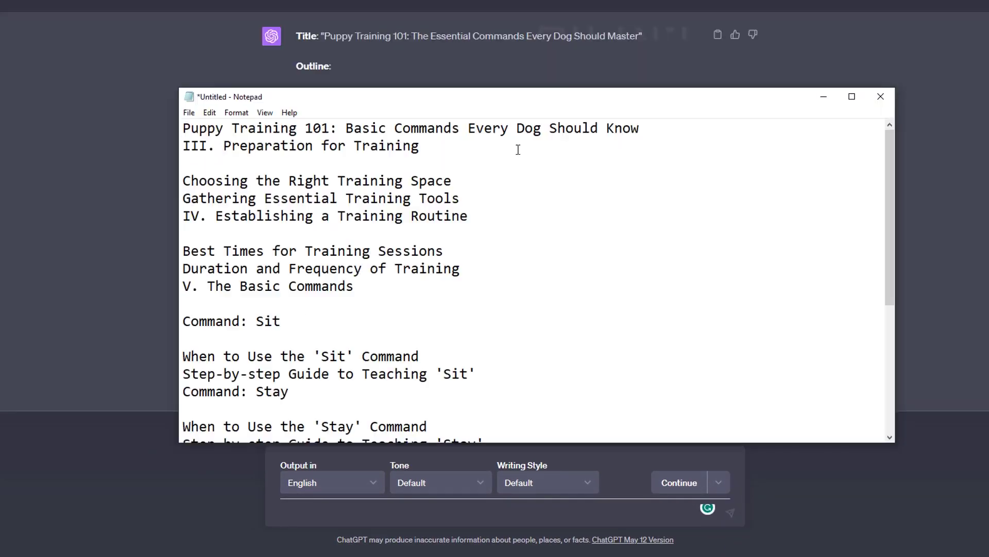
- Request unique, human-toned, SEO-optimised content under 800 words for sections III–V, then review the response
text(Write a unique content on the points below, and make sure its in human tone and seo optimized. Try to Finish it within 800 words, don't go too long on each point.)
drag(183, 163, 183, 373)
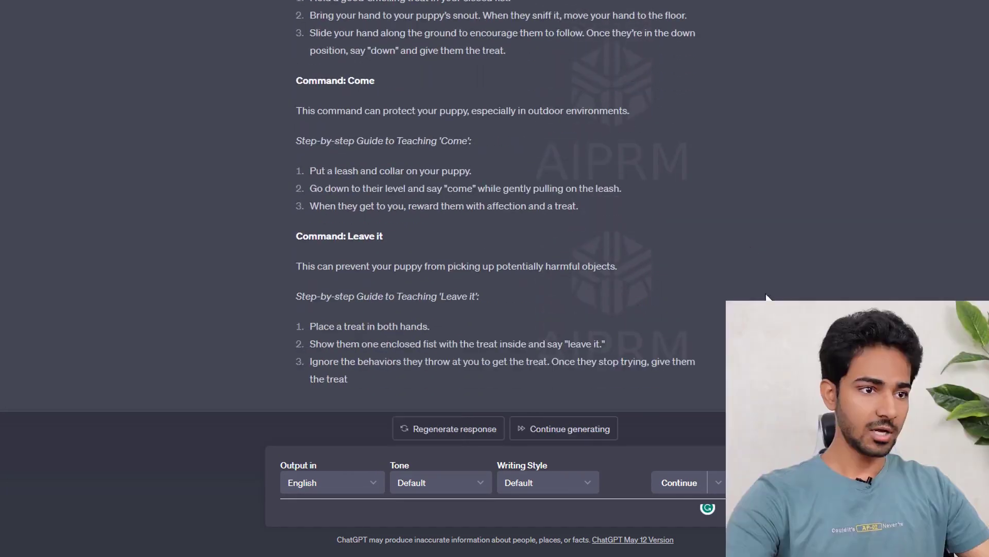
scroll(732, 284, up, 15)
scroll(717, 311, up, 13)
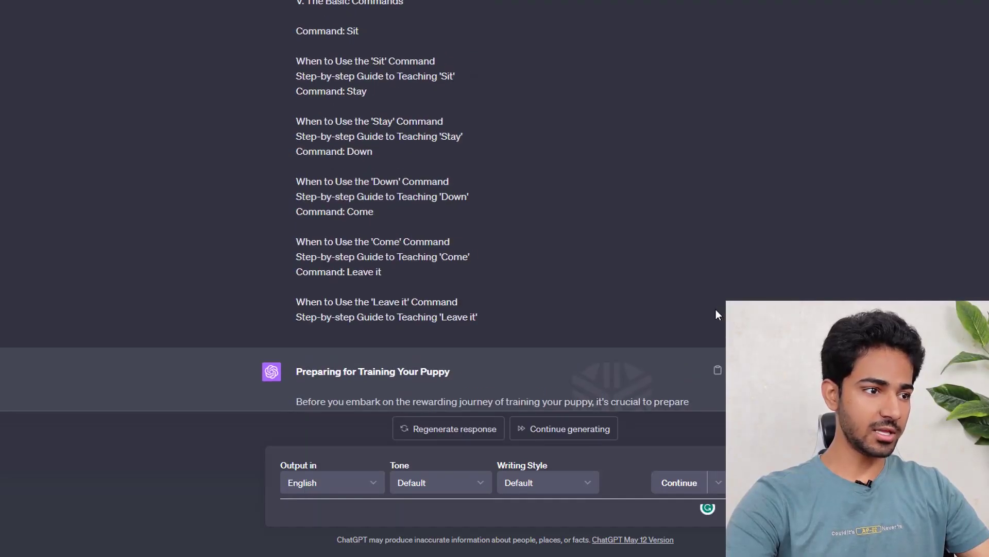
scroll(706, 301, down, 5)
scroll(704, 292, up, 4)
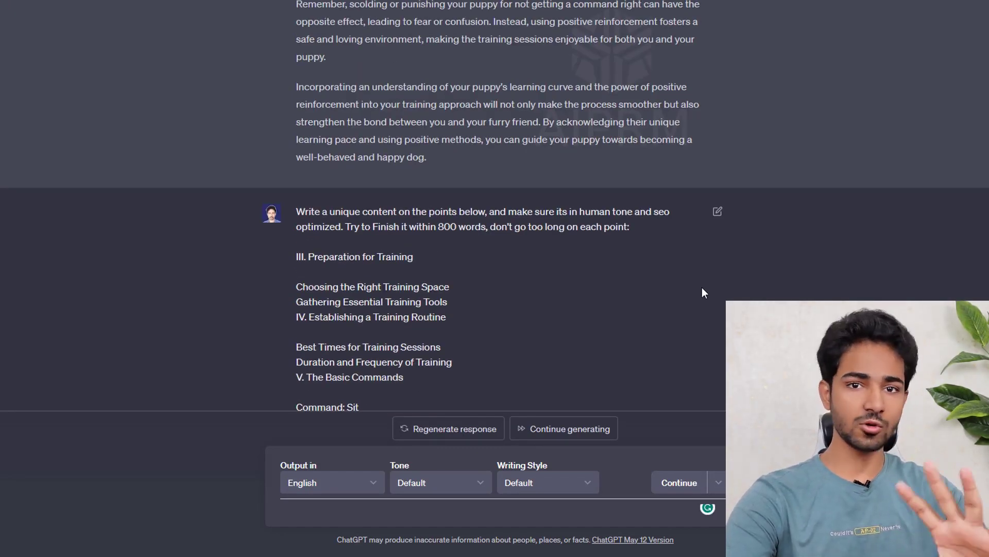
scroll(638, 327, up, 10)
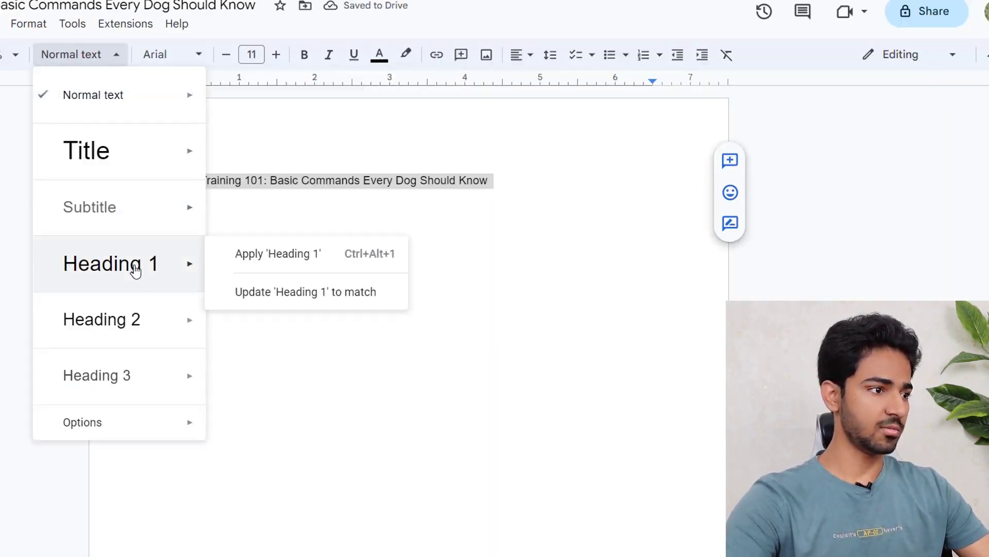
- Apply the Title paragraph style to the blog post title
click(135, 268)
click(342, 237)
key(ctrl+a)
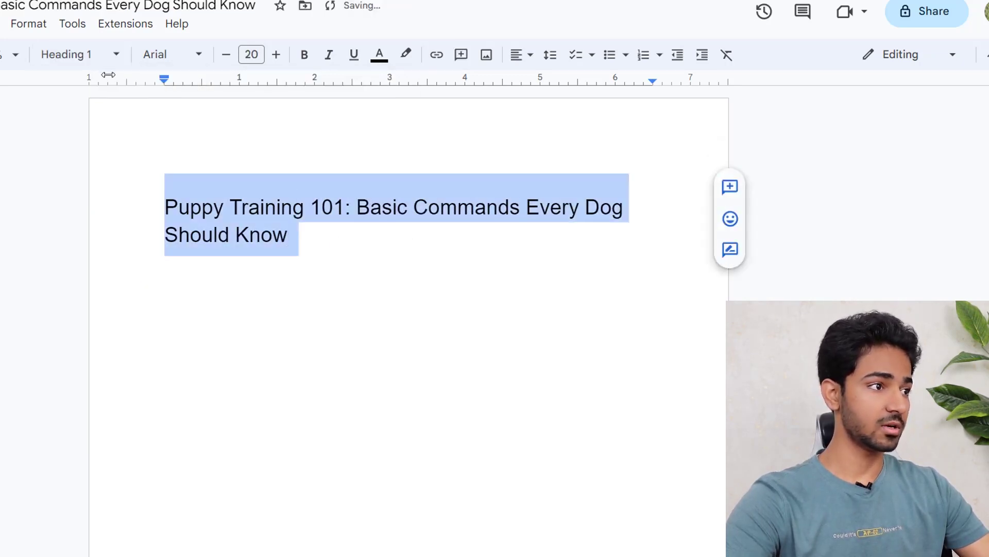
click(78, 54)
click(93, 155)
click(497, 244)
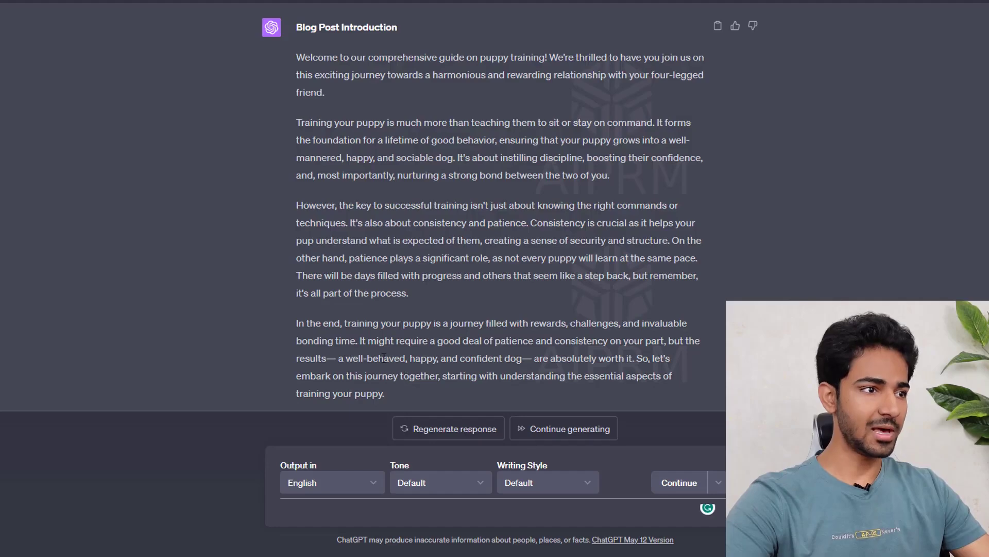
- Paste ChatGPT's introduction into the document as plain text
drag(391, 394, 295, 64)
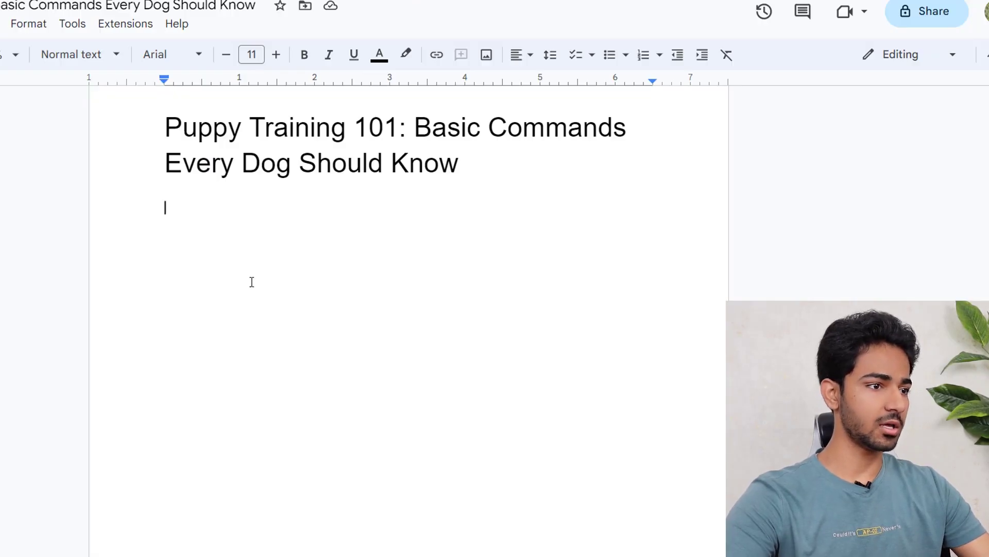
text(Welcome to our comprehensive guide on puppy training! We're thrilled to have you join us on this exciting journey towards a harmonious and rewarding relationship with your four-legged friend.  Training your puppy is much more than teaching them to sit or stay on command. It forms the foundation for a lifetime of good behavior, ensuring that your puppy grows into a well-mannered, happy, and sociable dog. It's about instilling discipline, boosting their confidence, and, most importantly, nurturing a strong bond between the two of you.  However, the key to successful training isn't just about knowing the right commands or techniques. It's also about consistency and patience. Consistency is crucial as it helps your pup understand what is expected of them, creating a sense of security and structure. On the other hand, patience plays a significant role, as not every puppy will learn at the same pace. There will be days filled with progress and others that seem like a step back, but remember, it's all part of the process.  In the end, training your puppy is a journey filled with rewards, challenges, and invaluable bonding time. It might require a good deal of patience and consistency on your part, but the results— a well-behaved, happy, and confident dog— are absolutely worth it. So, let's embark on this journey together, starting with understanding the essential aspects of training your puppy.)
key(ctrl+z)
text(Welcome to our comprehensive guide on puppy training! We’re thrilled to have you join us on this exciting journey towards a harmonious and rewarding relationship with your four-legged friend.  Training your puppy is much more than teaching them to sit or stay on command. It forms the foundation for a lifetime of good behavior, ensuring that your puppy grows into a well-mannered, happy, and sociable dog. It's about instilling discipline, boosting their confidence, and, most importantly, nurturing a strong bond between the two of you.  However, the key to successful training isn't just about knowing the right commands or techniques. It's also about consistency and patience. Consistency is crucial as it helps your pup understand what is expected of them, creating a sense of security and structure. On the other hand, patience plays a significant role, as not every puppy will learn at the same pace. There will be days filled with progress and others that seem like a step back, but remember, it's all part of the process.  In the end, training your puppy is a journey filled with rewards, challenges, and invaluable bonding time. It might require a good deal of patience and consistency on your part, but the results— a well-behaved, happy, and confident dog— are absolutely worth it. So, let's embark on this journey together, starting with understanding the essential aspects of training your puppy.)
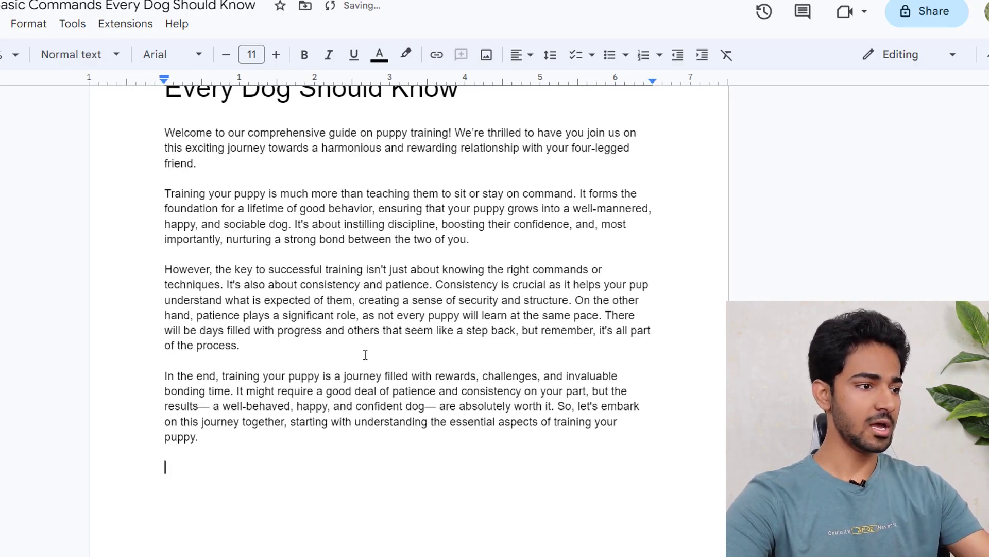
scroll(339, 388, down, 3)
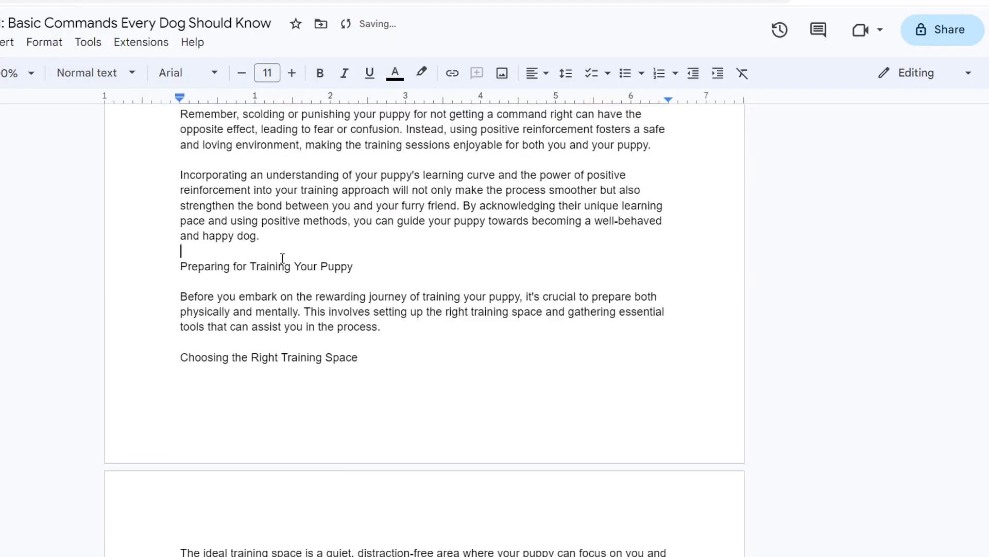
- Make a section name a heading and split 'By acknowledging' into its own paragraph
click(95, 72)
click(118, 337)
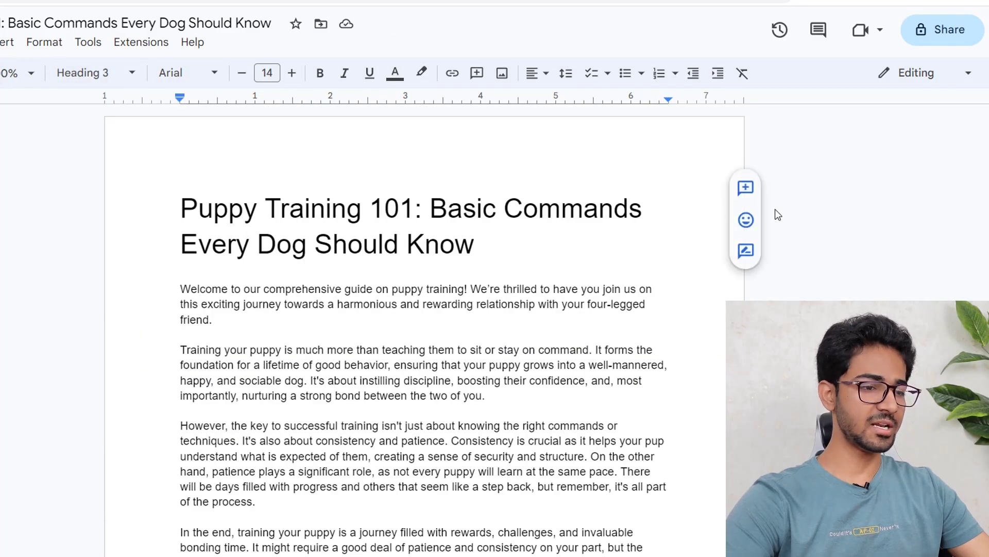
scroll(775, 209, down, 10)
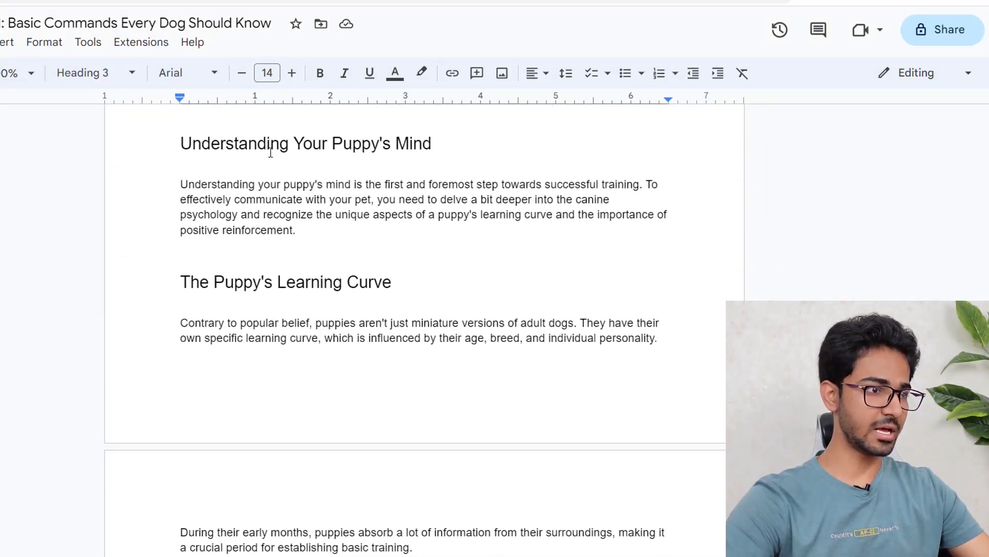
scroll(279, 322, down, 15)
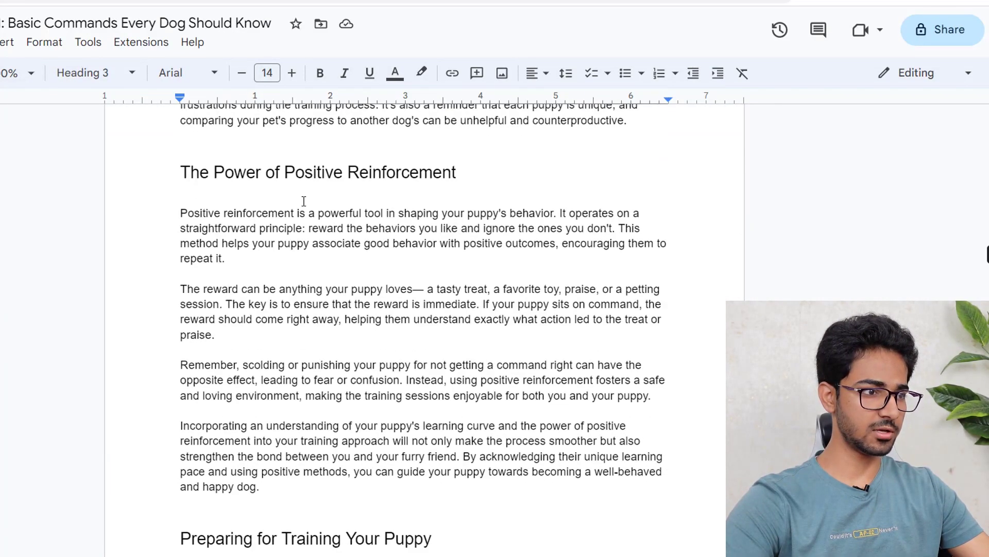
scroll(471, 163, up, 3)
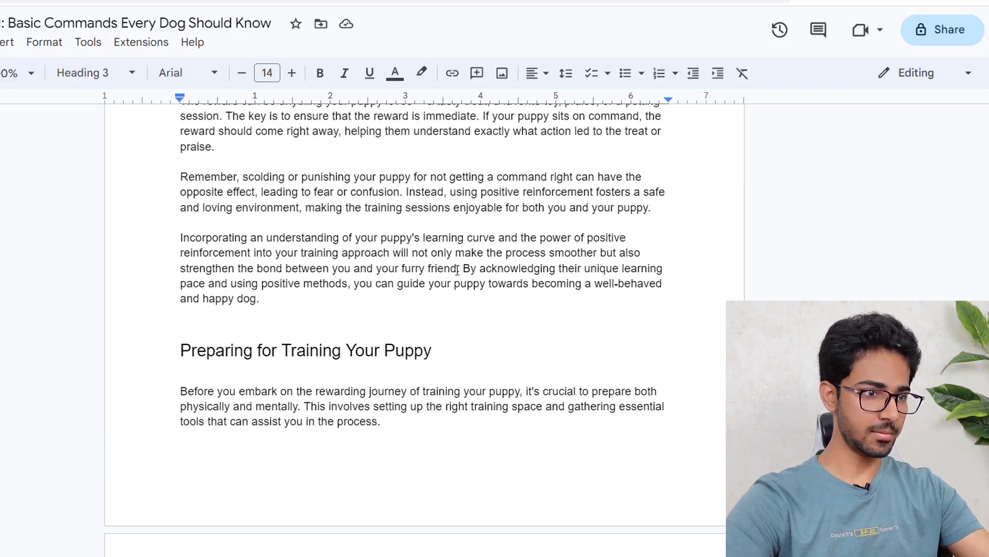
key(Return)
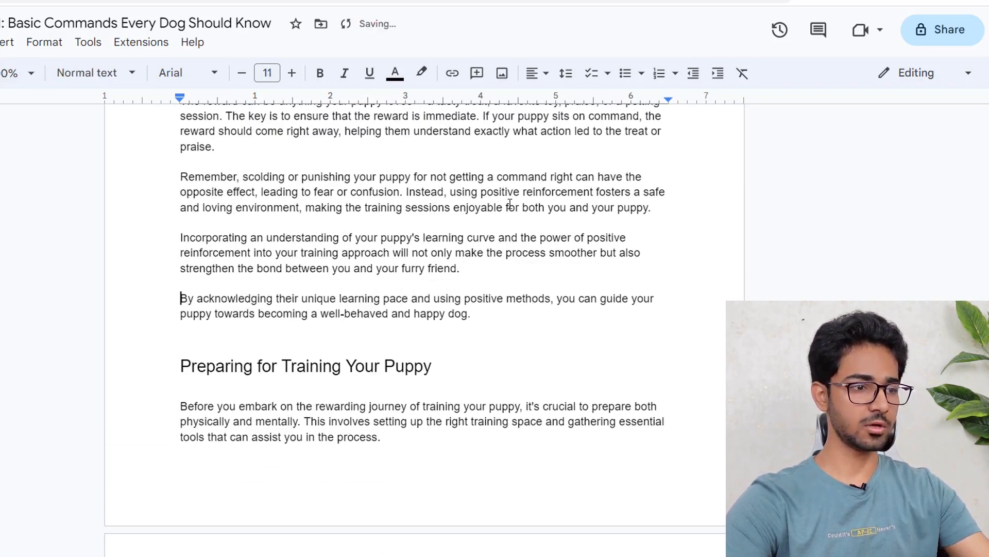
scroll(510, 263, down, 18)
scroll(707, 309, down, 9)
scroll(718, 303, up, 20)
scroll(425, 329, up, 15)
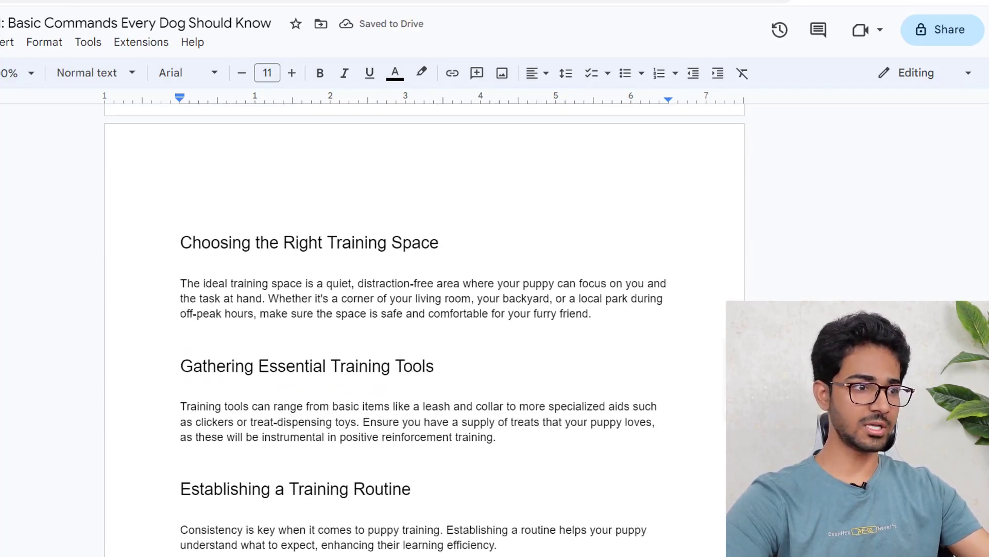
scroll(425, 330, up, 10)
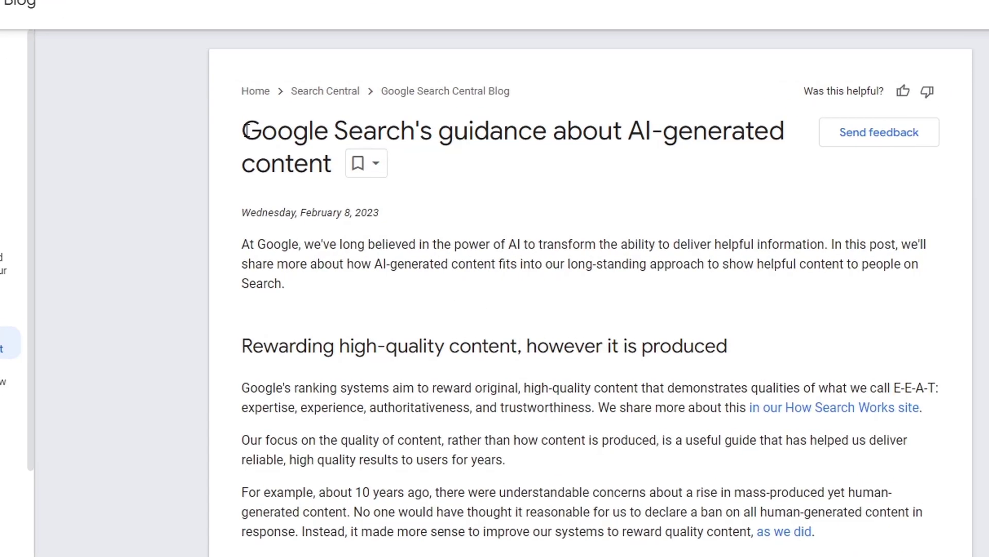
- Highlight the article title, the 'Rewarding high-quality content' heading and the 'Our focus' sentence
drag(360, 174, 662, 179)
drag(539, 94, 687, 96)
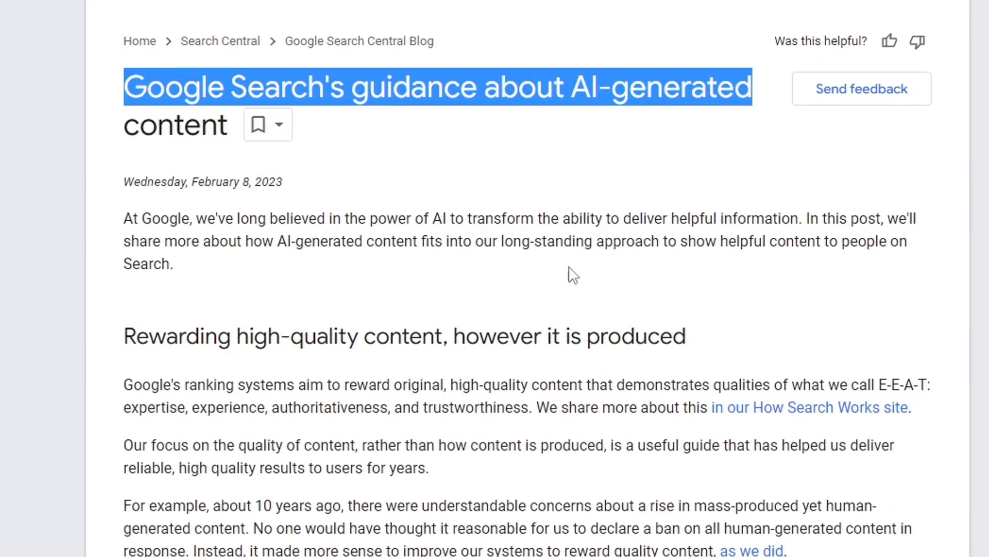
drag(126, 339, 623, 339)
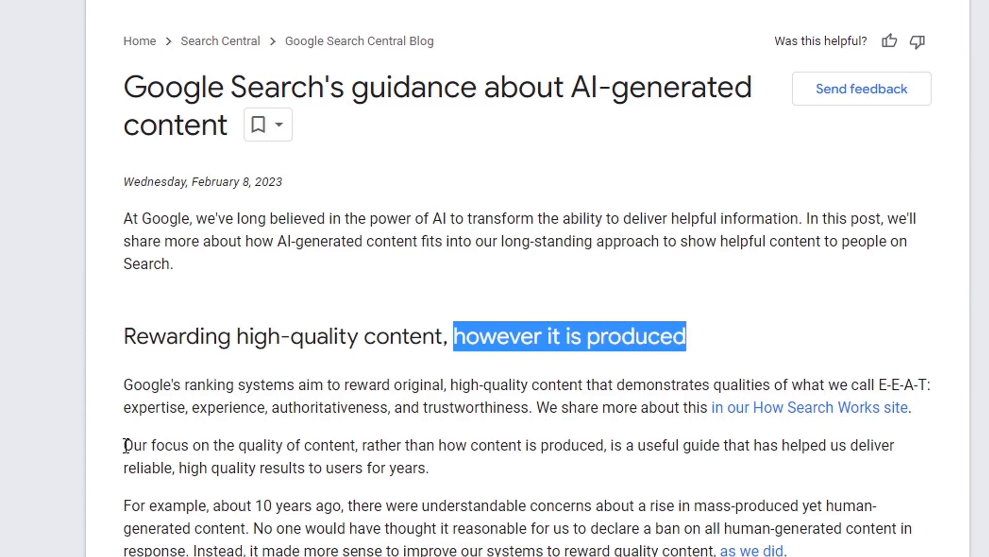
drag(126, 445, 142, 447)
drag(241, 446, 412, 446)
drag(538, 442, 676, 443)
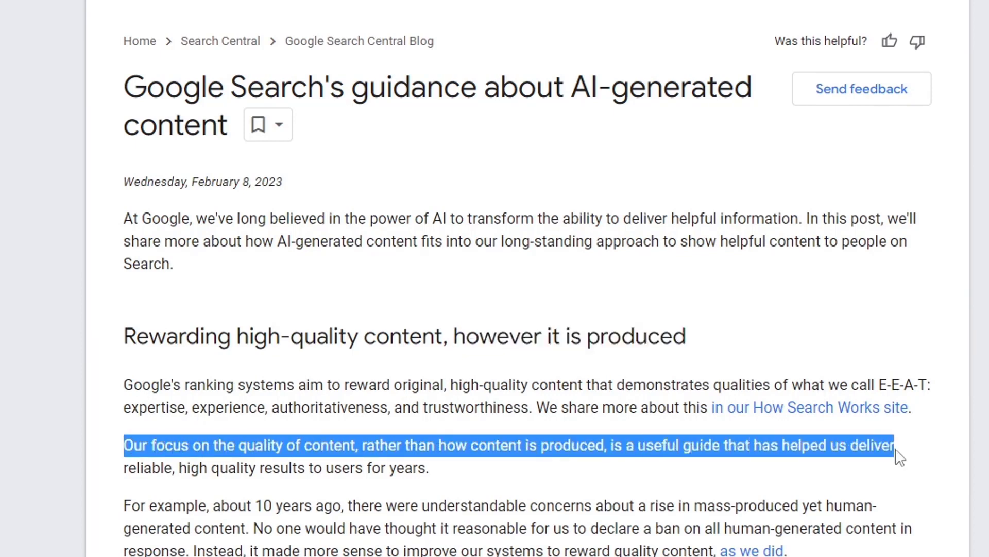
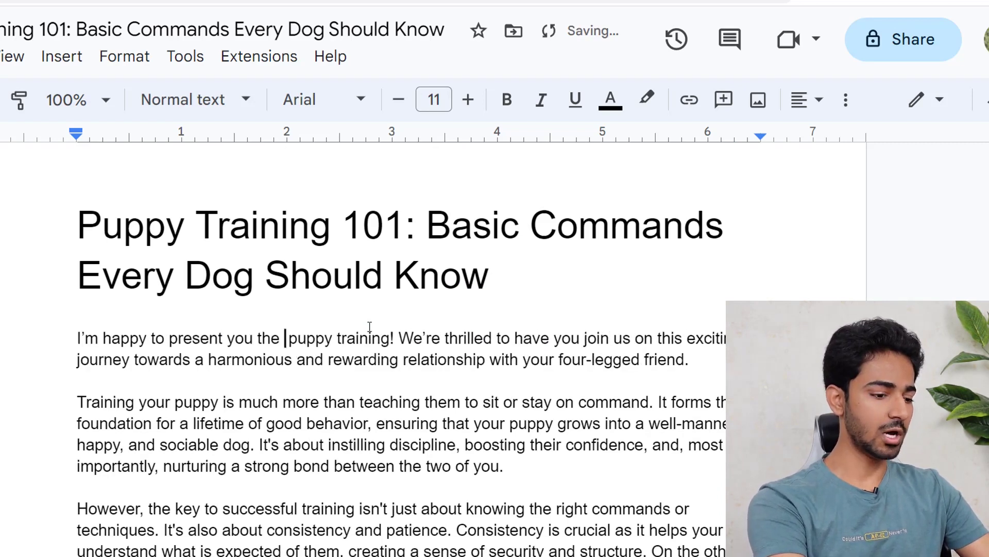
- Make the opening line read 'I'm happy to present you the ultimate puppy training guide!'
click(448, 338)
text(guide)
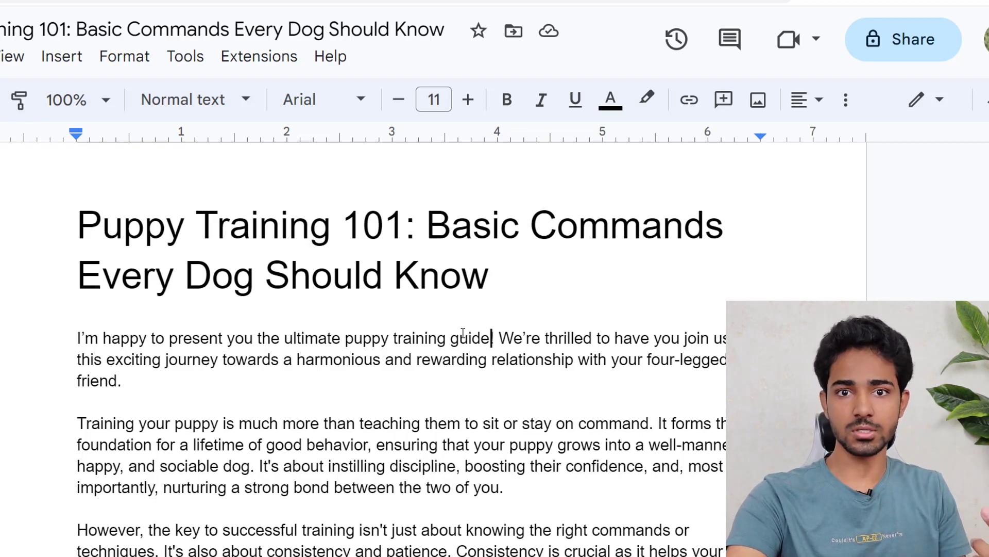
scroll(557, 380, down, 15)
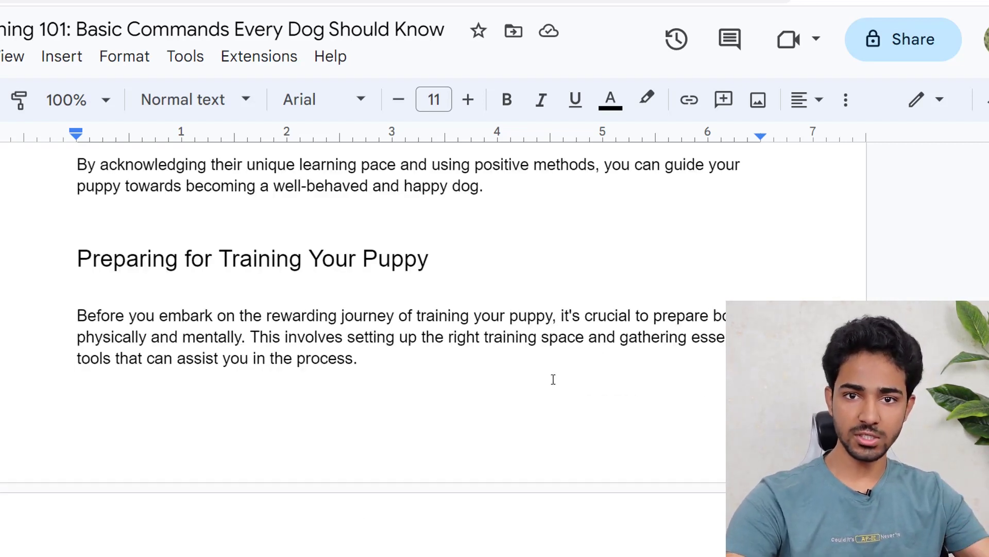
scroll(575, 408, up, 15)
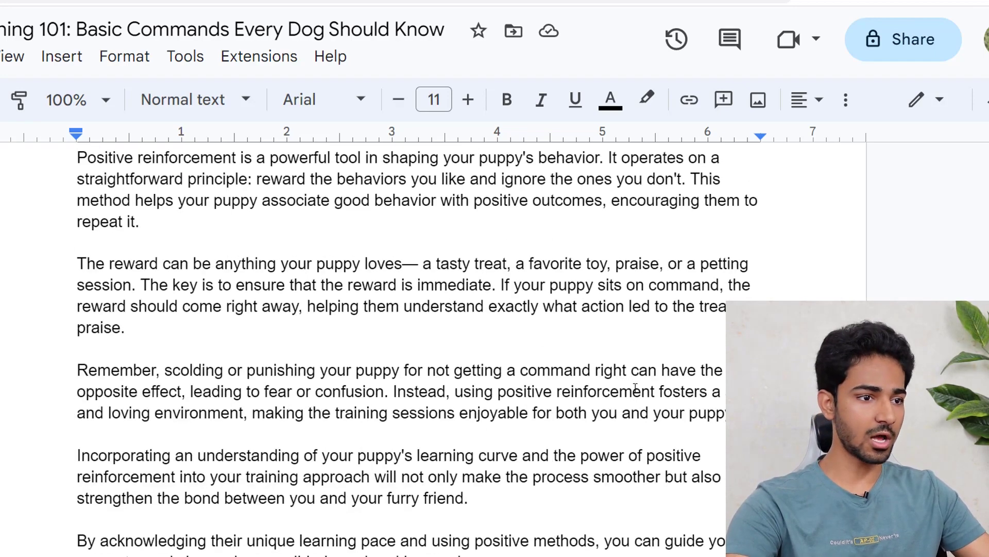
- Select and copy the ebook text to check it for plagiarism
scroll(546, 405, up, 10)
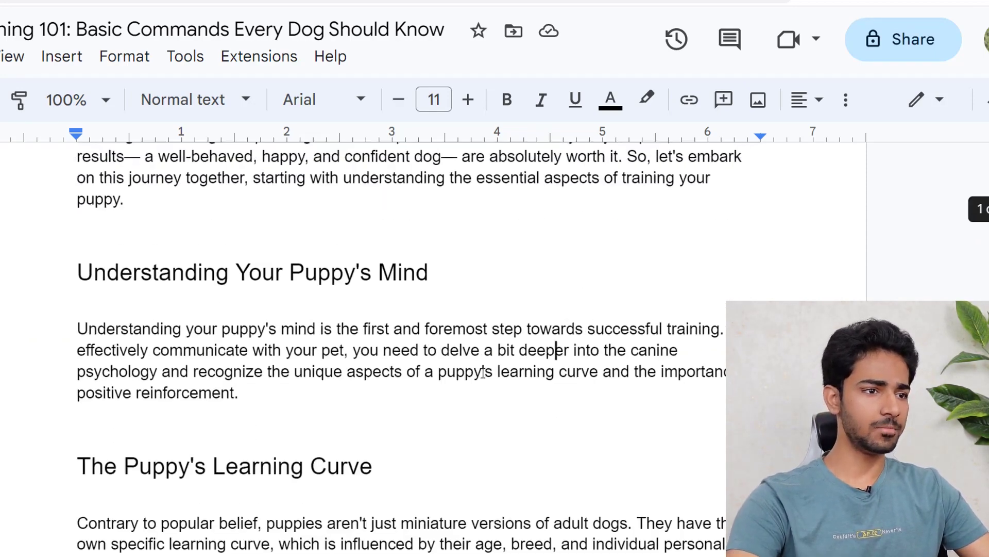
scroll(309, 269, up, 1)
scroll(257, 279, down, 3)
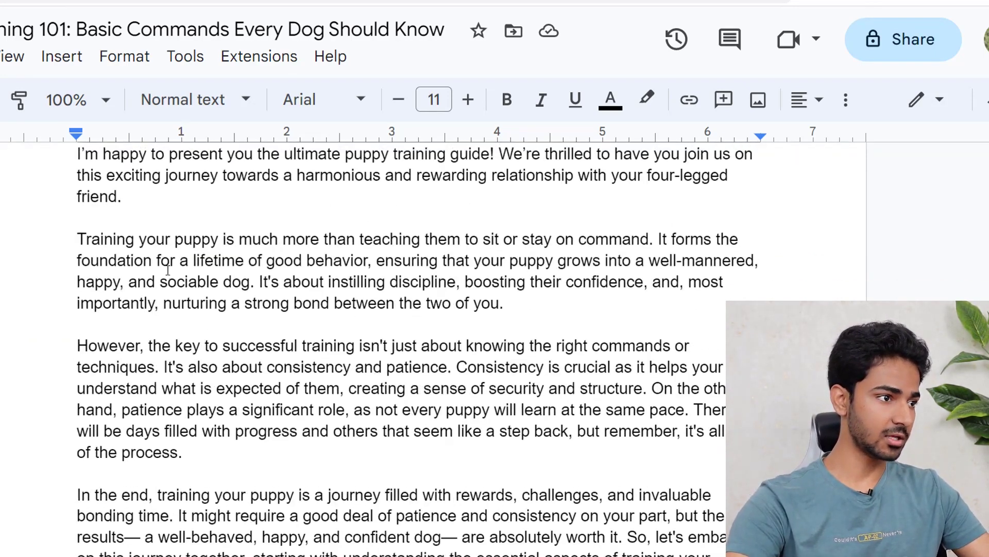
scroll(149, 268, up, 1)
drag(79, 270, 723, 188)
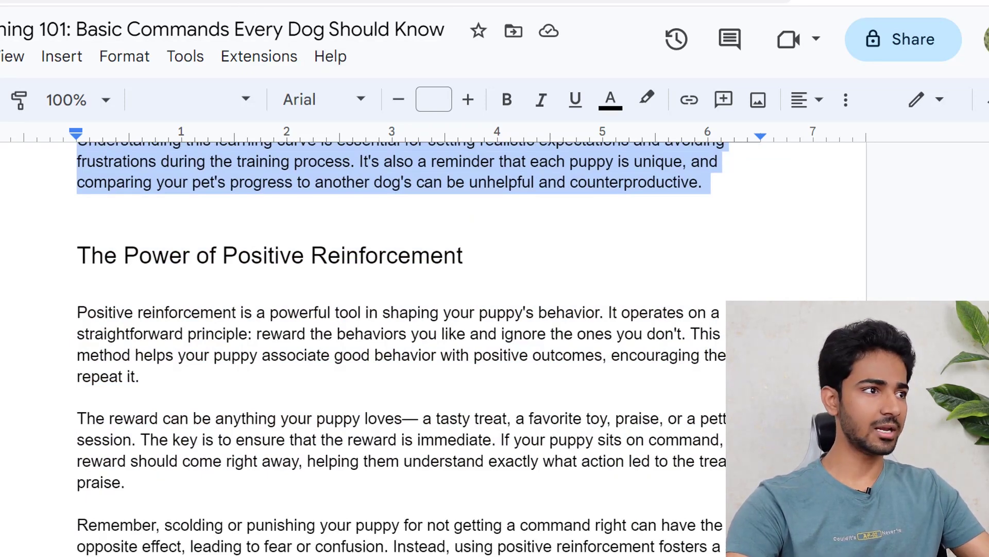
click(264, 1)
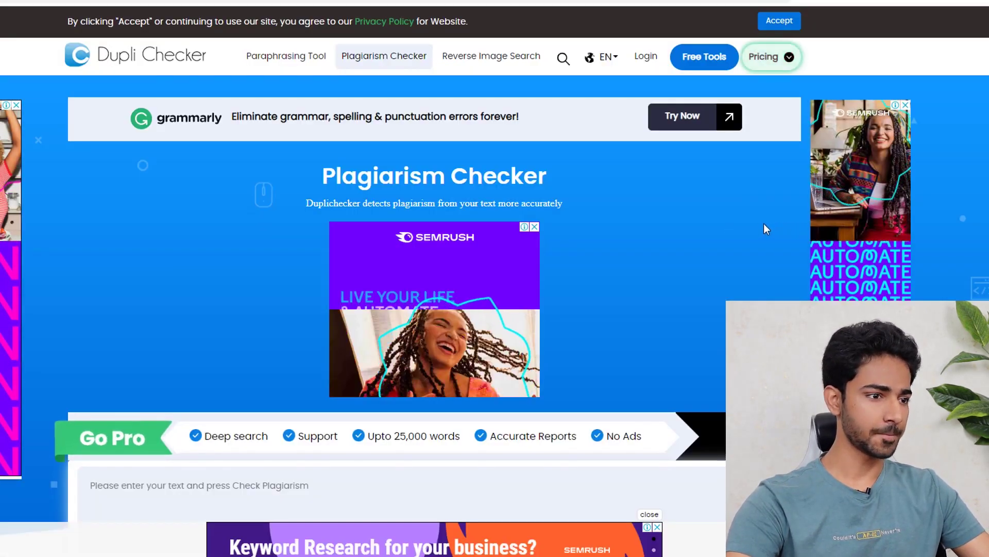
- Paste the 437-word ebook text into Dupli Checker and confirm 0% plagiarism, 100% unique
scroll(296, 322, down, 4)
click(285, 315)
key(ctrl+v)
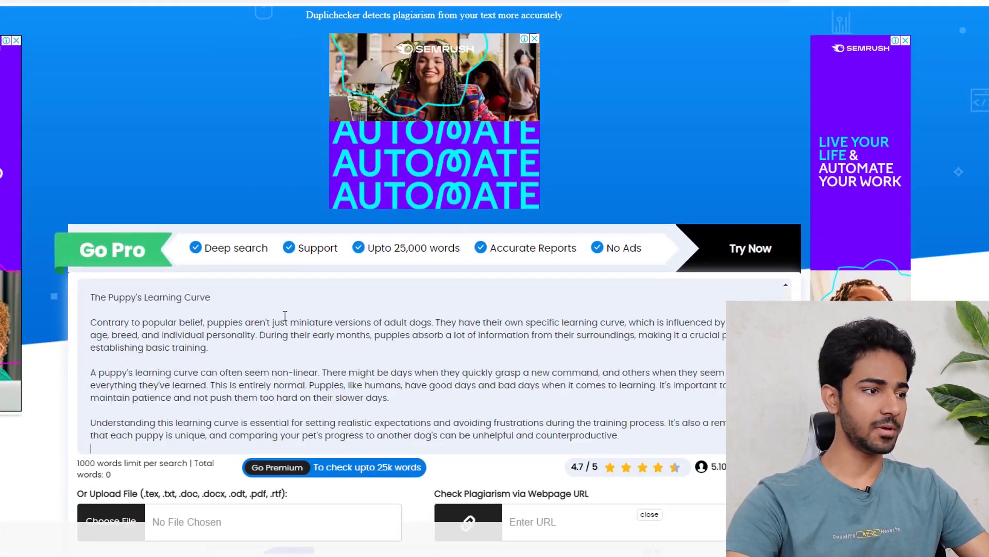
scroll(613, 197, down, 4)
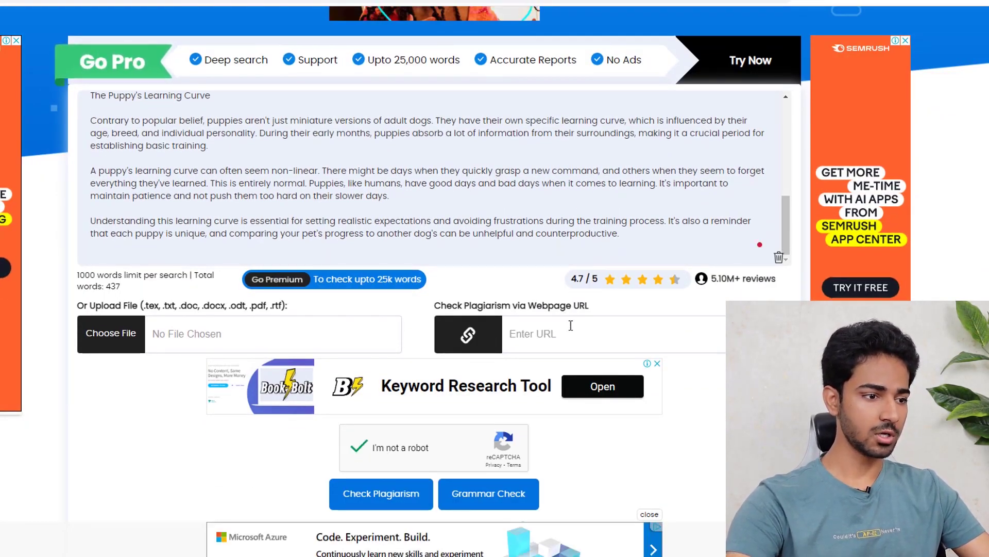
scroll(563, 310, down, 1)
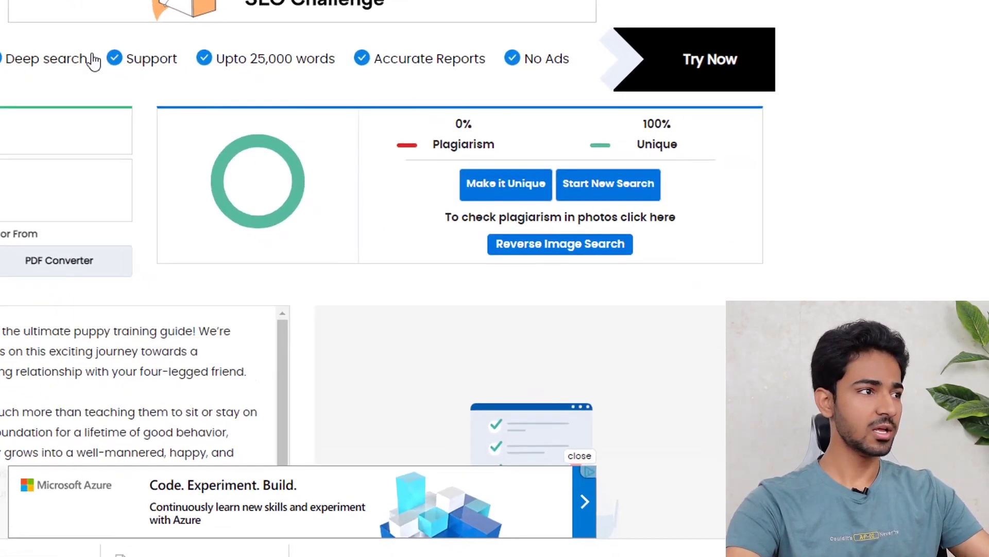
scroll(275, 208, up, 4)
scroll(298, 21, down, 5)
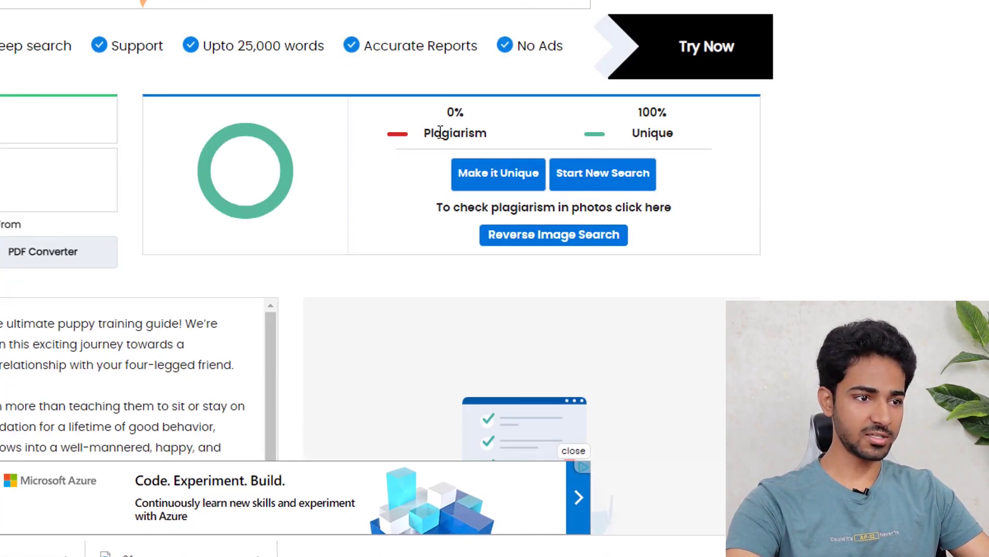
drag(446, 110, 667, 124)
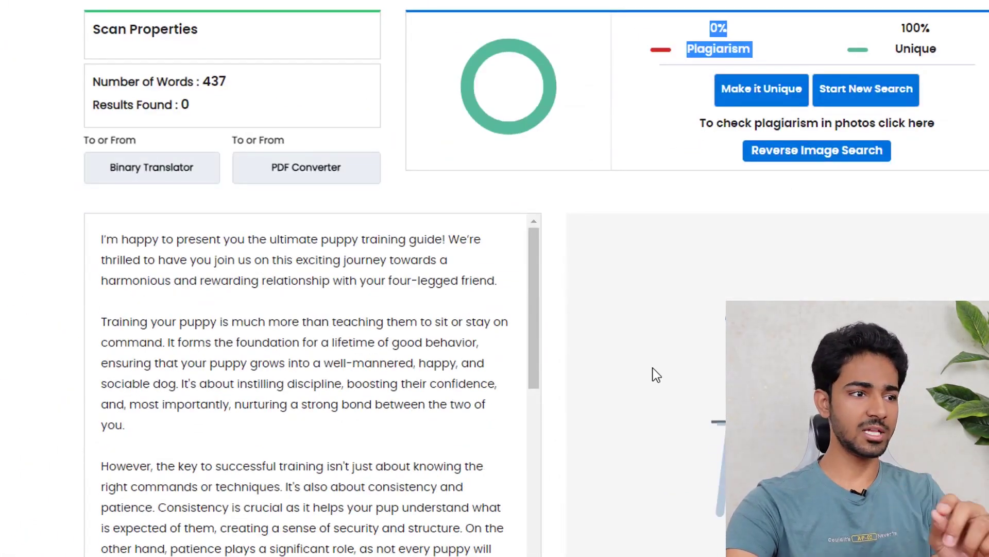
scroll(634, 356, down, 4)
scroll(456, 259, up, 2)
scroll(316, 227, down, 2)
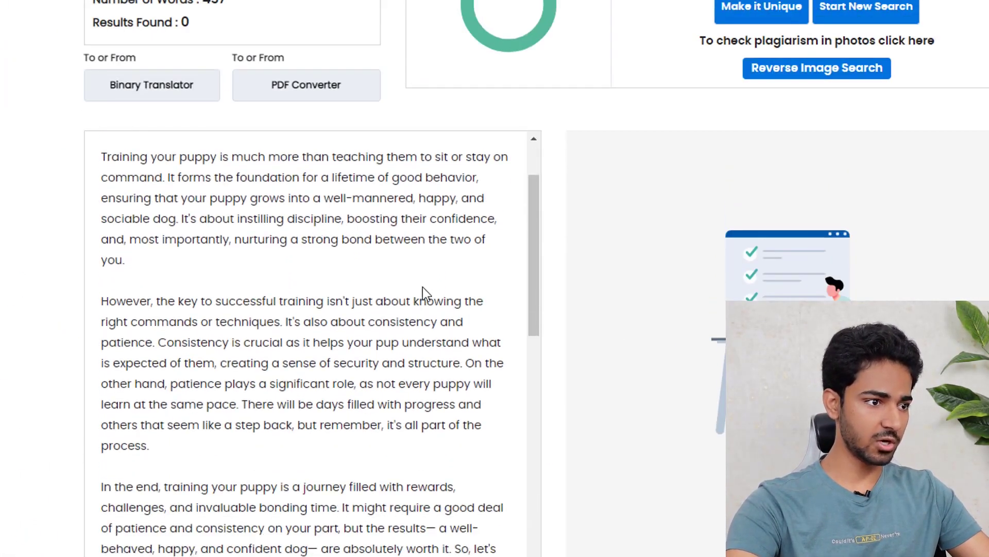
scroll(423, 286, up, 2)
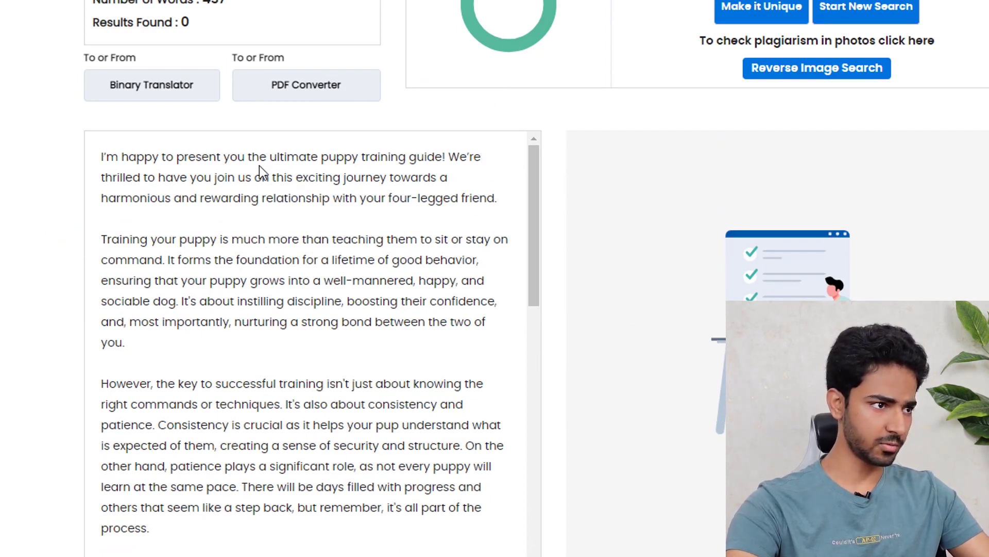
scroll(433, 227, down, 3)
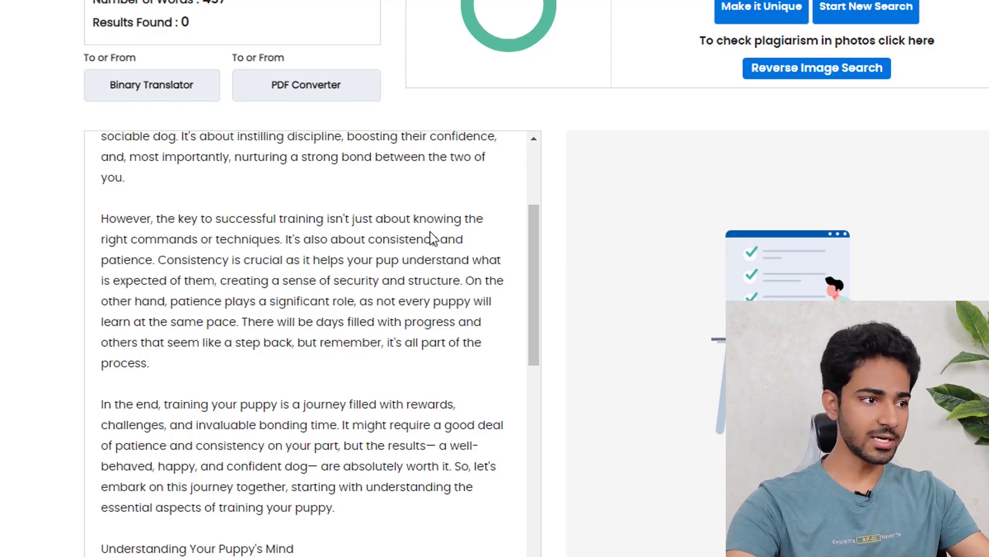
scroll(433, 257, down, 3)
scroll(398, 273, down, 6)
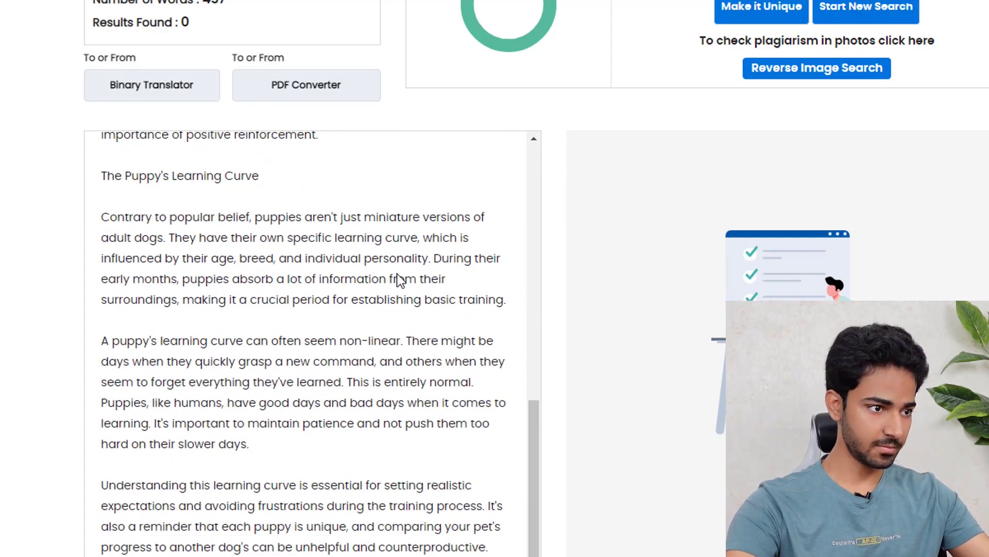
scroll(685, 239, down, 3)
scroll(681, 237, down, 3)
scroll(680, 238, up, 5)
scroll(533, 326, up, 6)
scroll(567, 304, up, 8)
scroll(567, 304, down, 3)
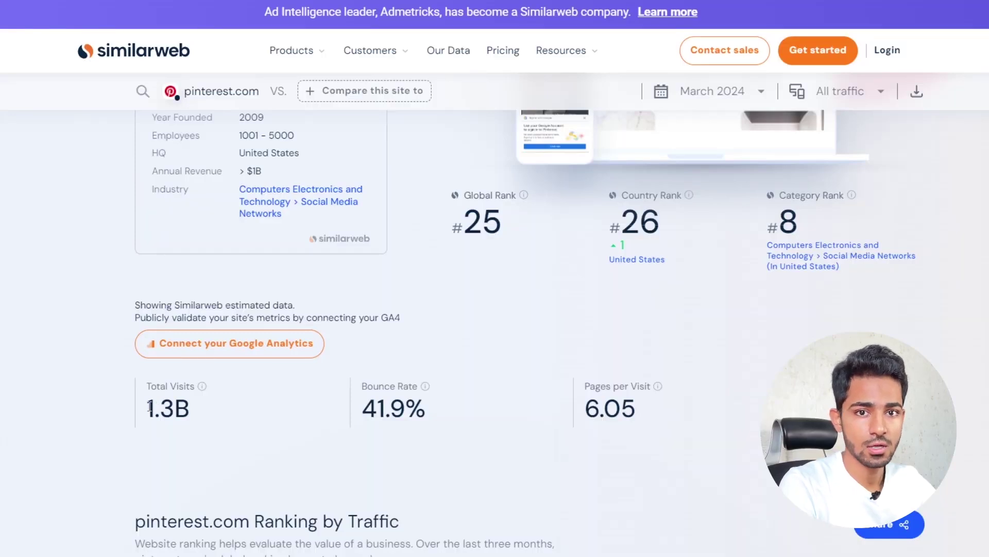
drag(149, 407, 187, 407)
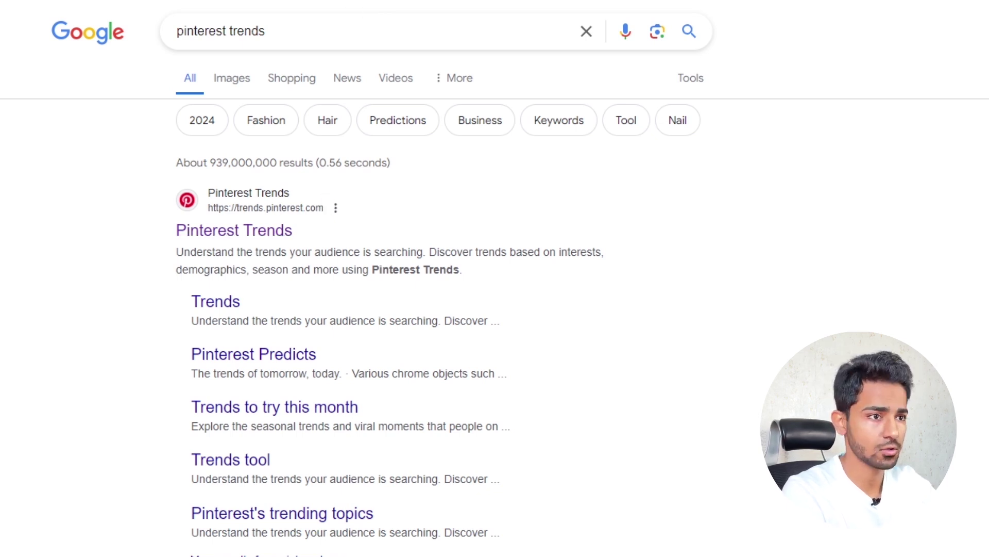
- Open trends.pinterest.com from the 'pinterest trends' Google results
click(252, 235)
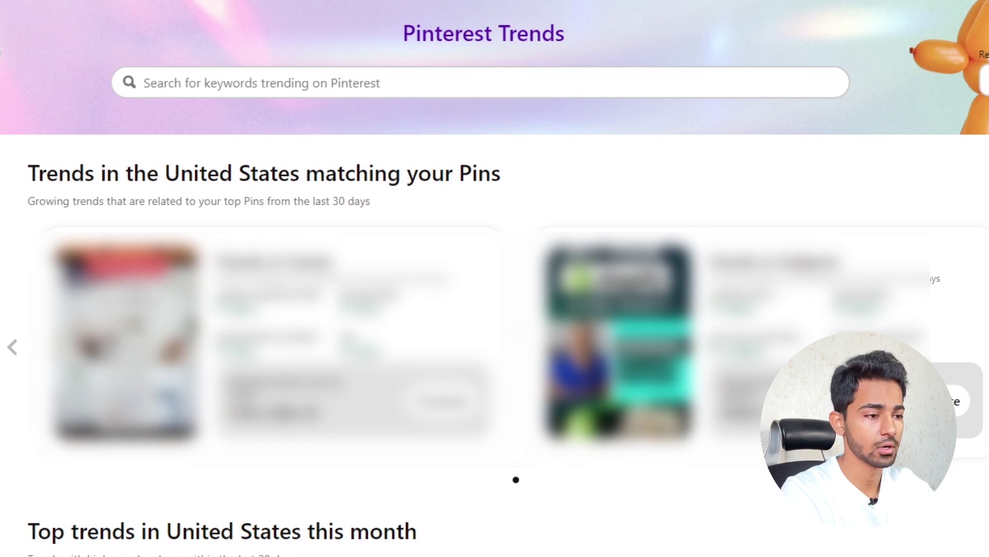
scroll(26, 111, down, 5)
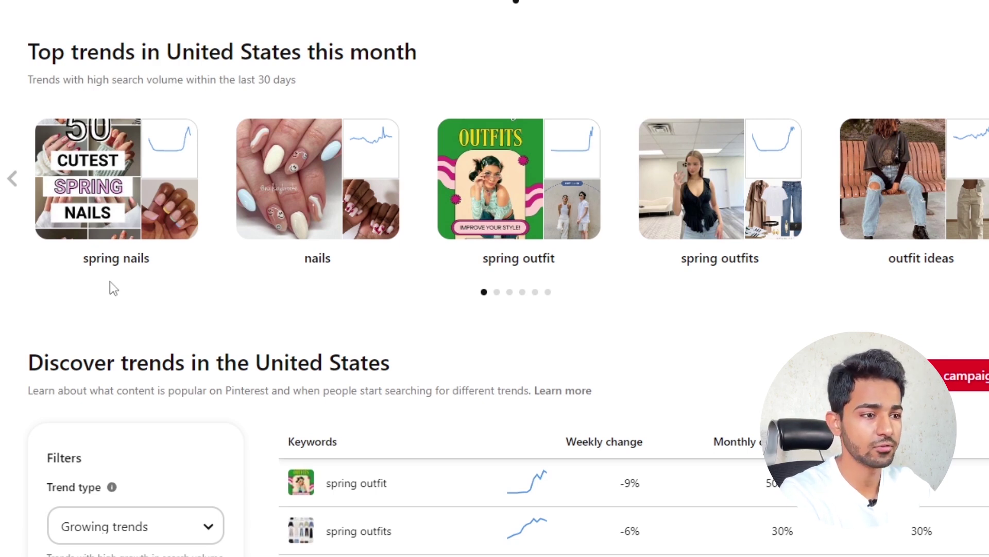
mouse_move(80, 262)
mouse_down()
mouse_move(153, 260)
mouse_move(62, 263)
mouse_up()
click(160, 265)
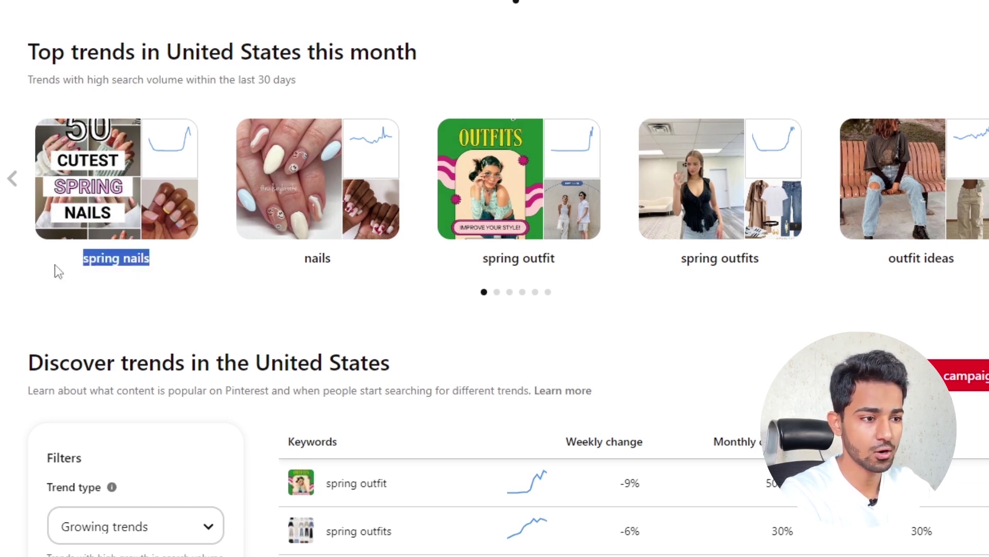
click(49, 279)
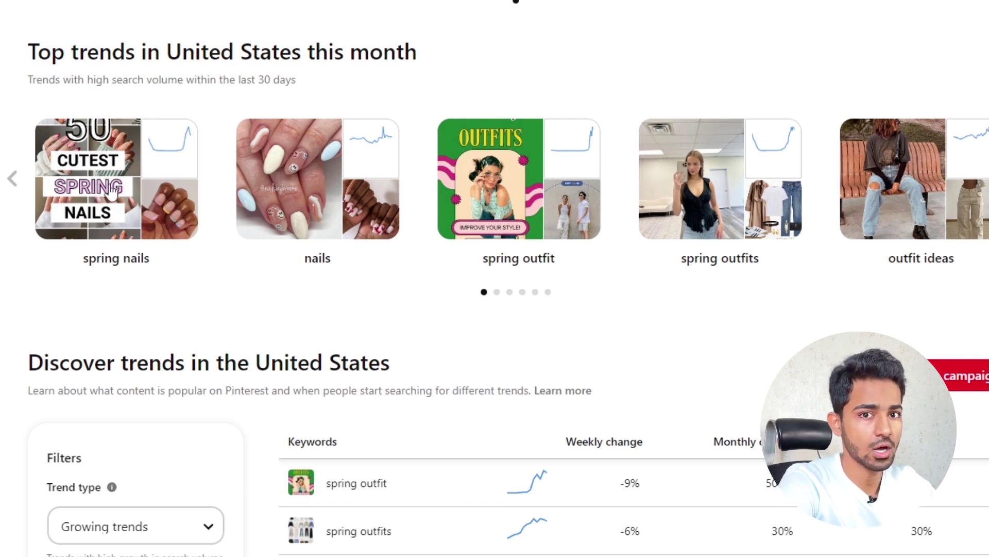
drag(305, 259, 323, 261)
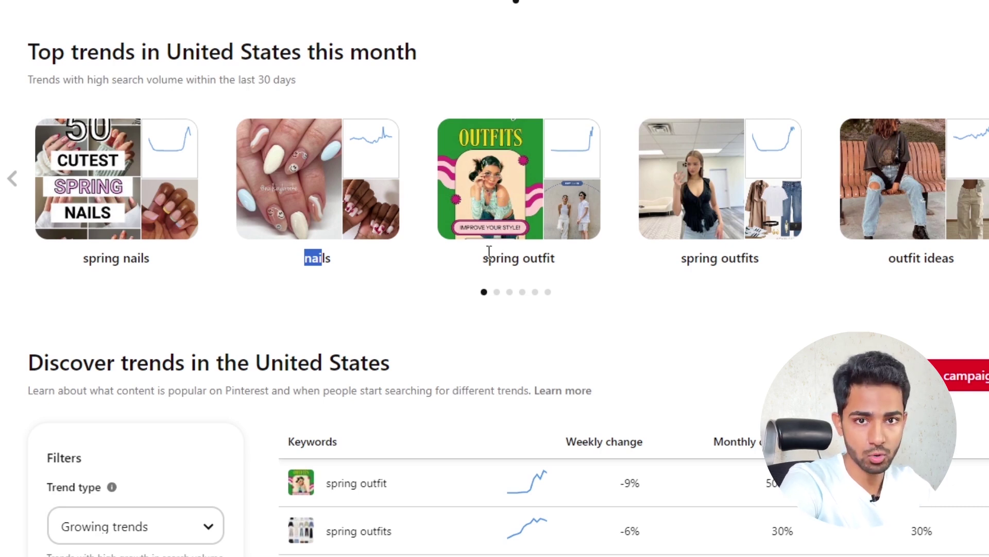
drag(483, 258, 557, 259)
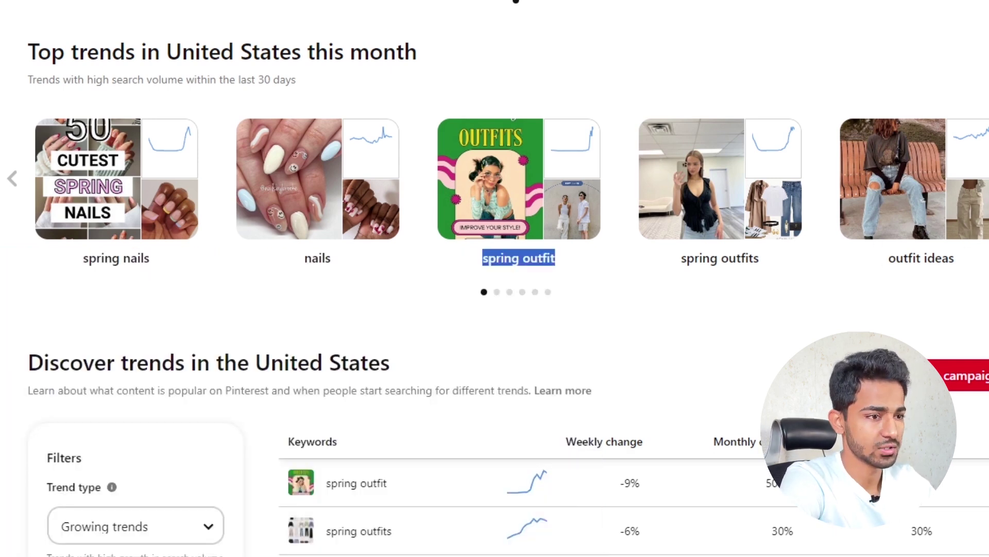
- Page through the top US trends carousel to its last page, ending on nail ideas and healthy dinner recipes
click(988, 178)
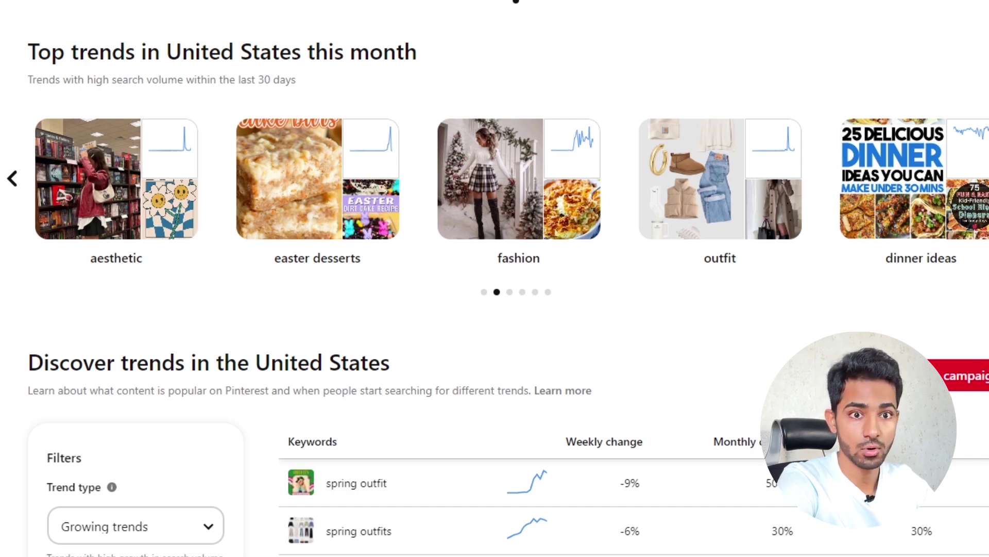
click(988, 178)
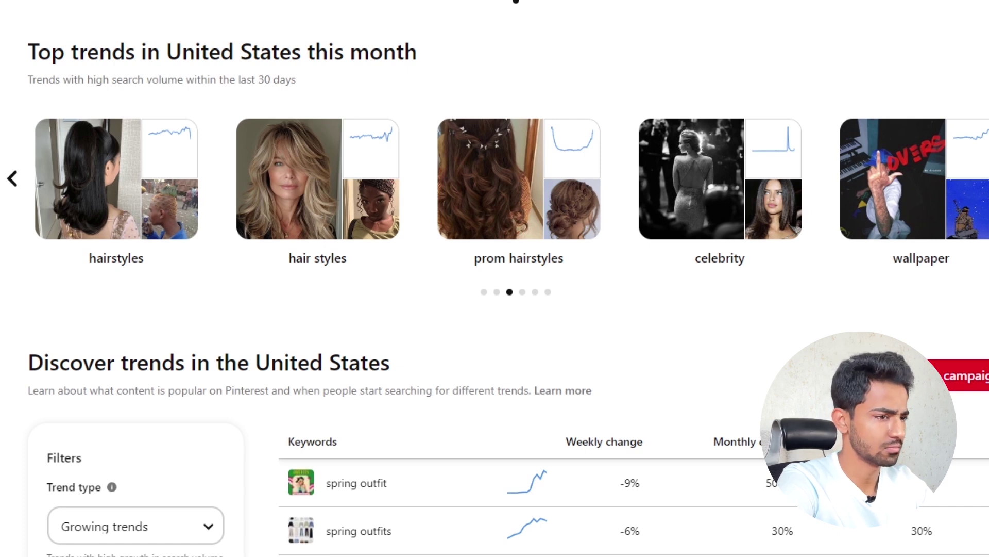
click(988, 179)
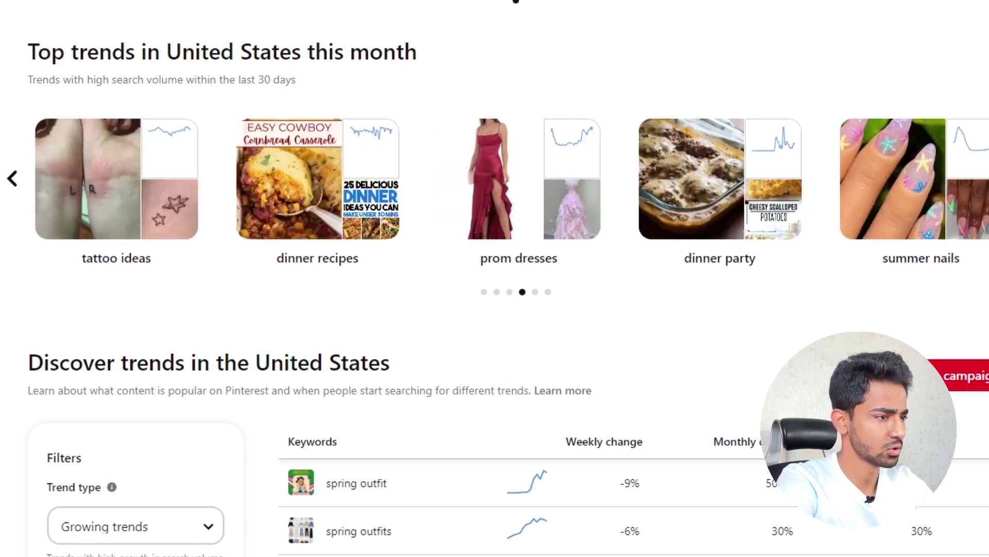
click(988, 178)
click(988, 179)
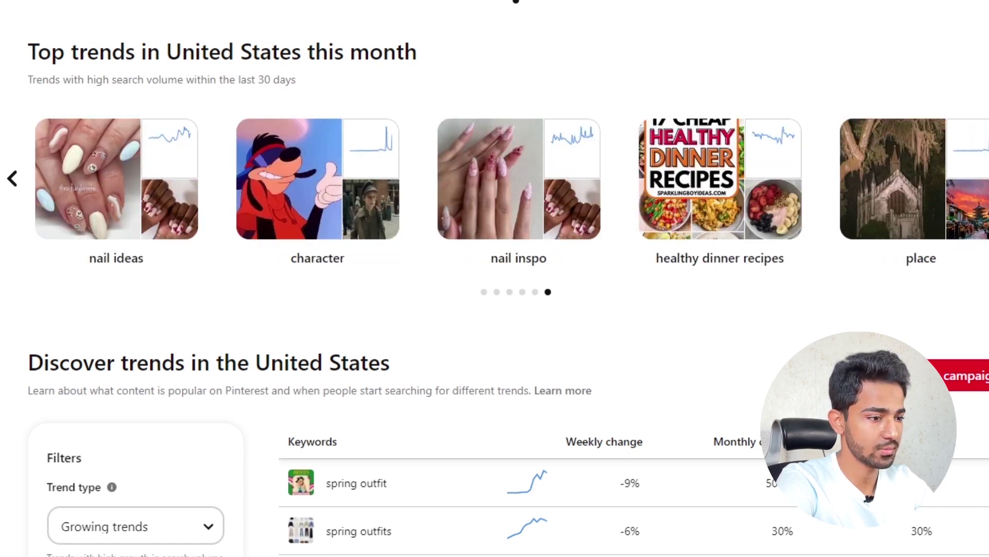
scroll(515, 505, down, 5)
scroll(736, 438, up, 4)
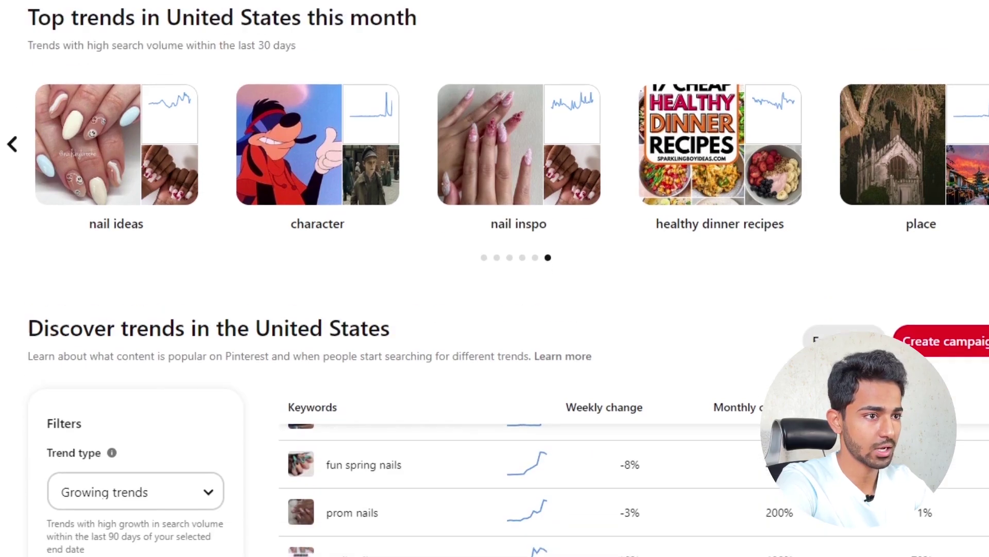
scroll(736, 438, down, 3)
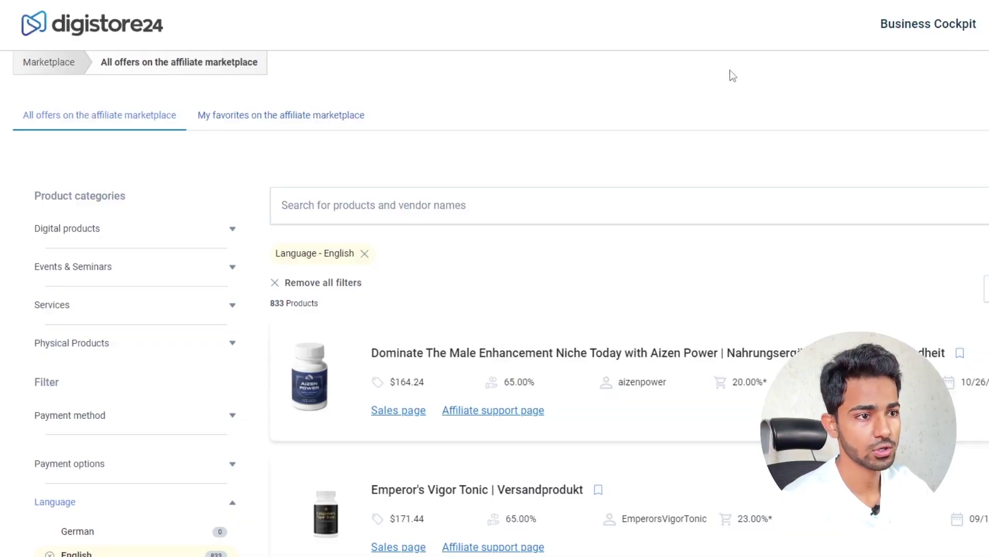
- Scroll through Digistore24's English-filtered list of 833 affiliate products
scroll(725, 84, down, 3)
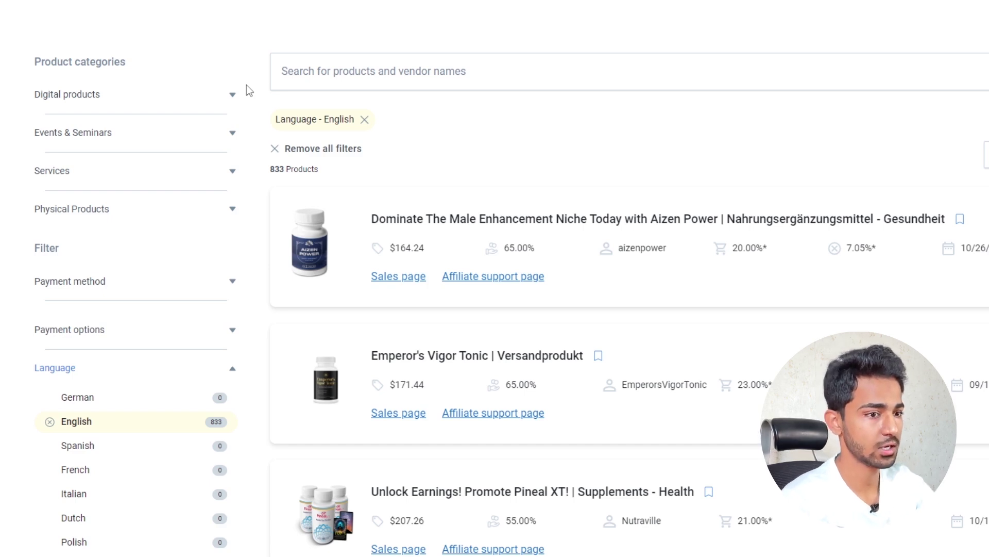
scroll(680, 249, down, 3)
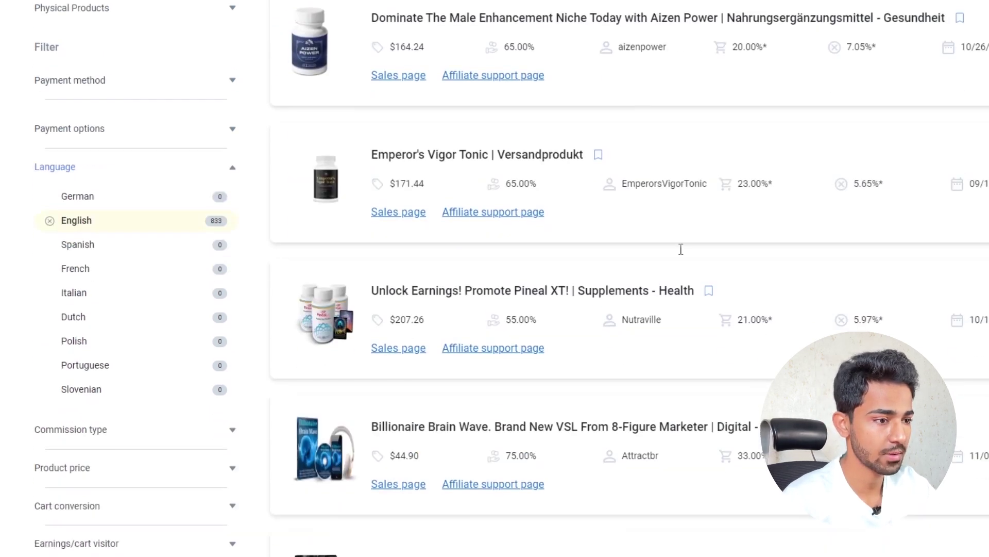
scroll(680, 251, up, 5)
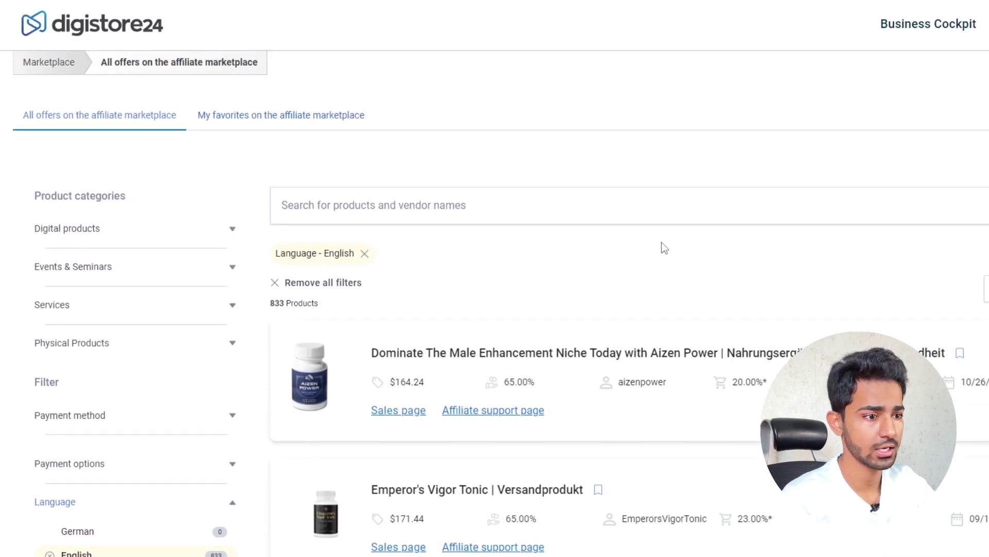
- Filter to Digital products > Animals & Pets and highlight the 'Training Your Dogs And Cats' title
click(145, 229)
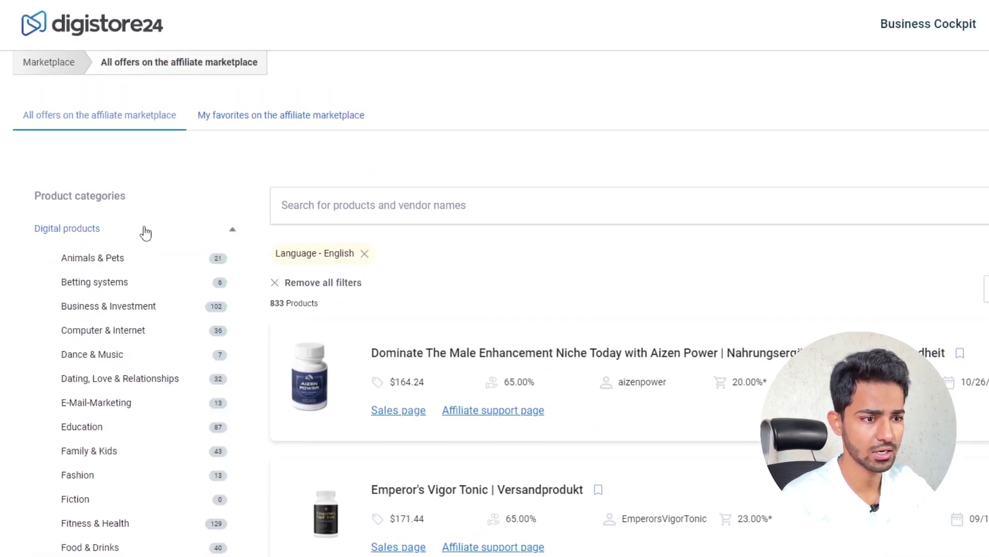
scroll(240, 199, down, 2)
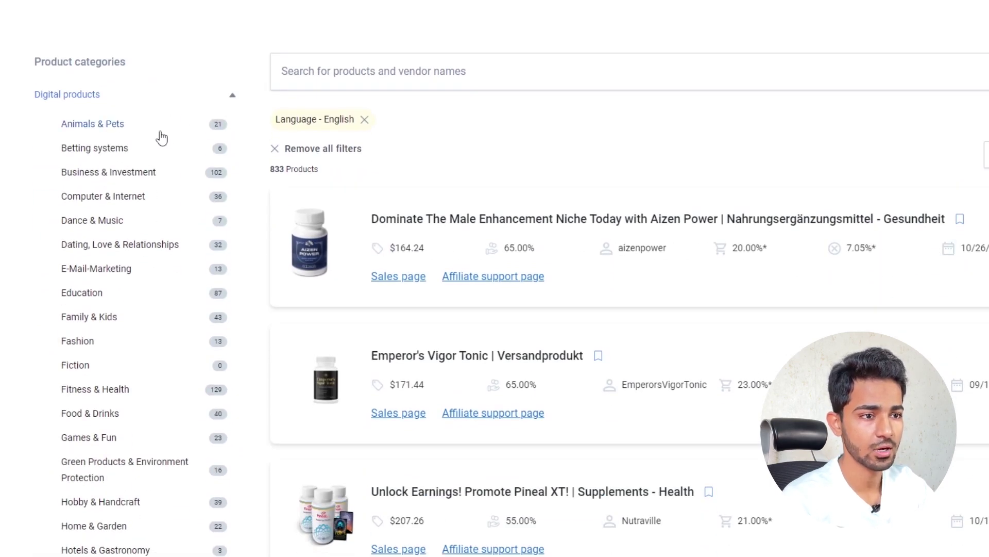
click(115, 130)
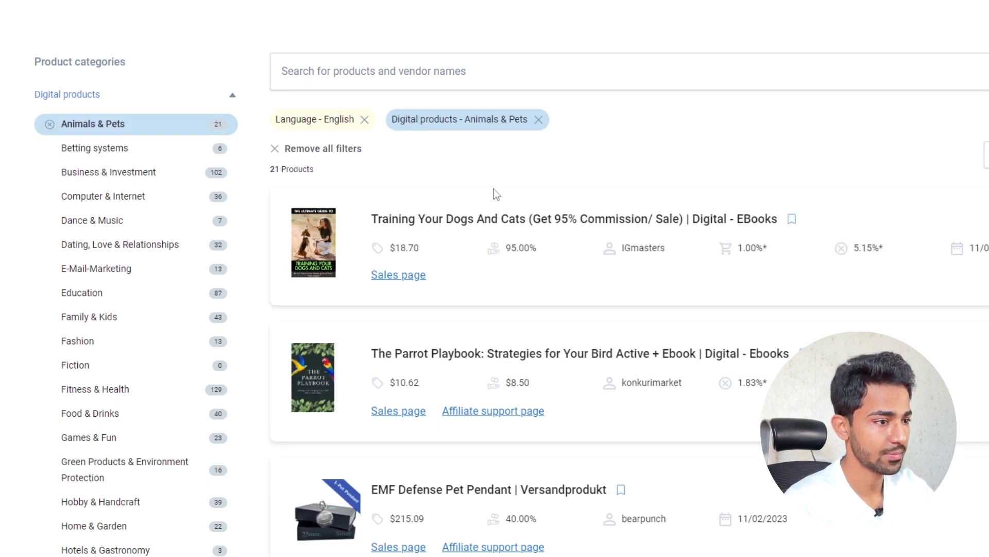
drag(371, 220, 473, 217)
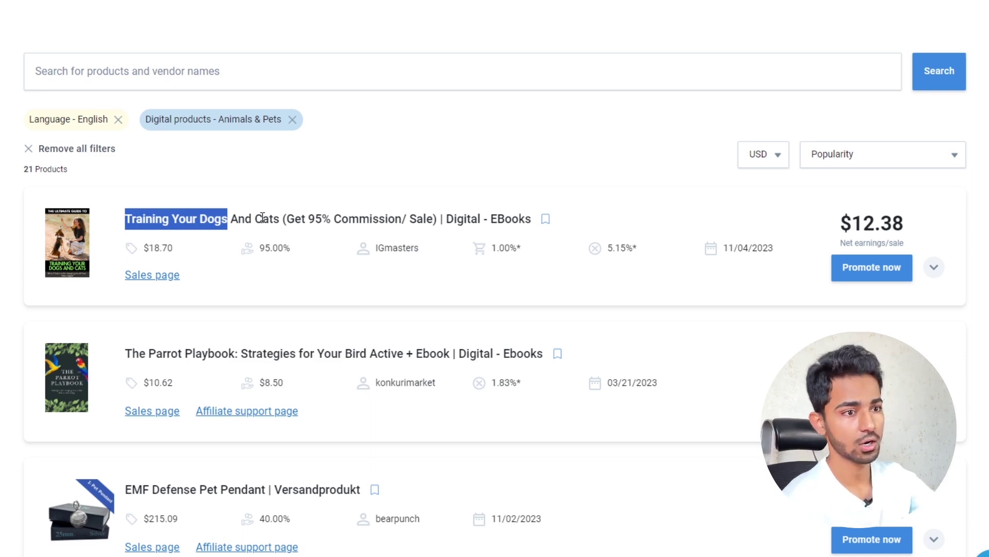
click(217, 222)
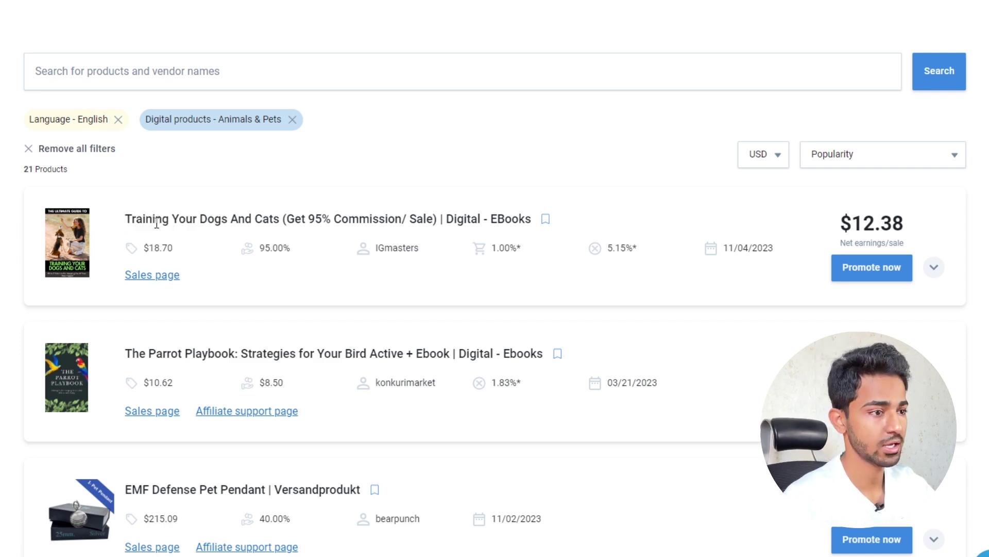
drag(156, 223, 250, 219)
drag(134, 355, 204, 352)
scroll(279, 349, down, 4)
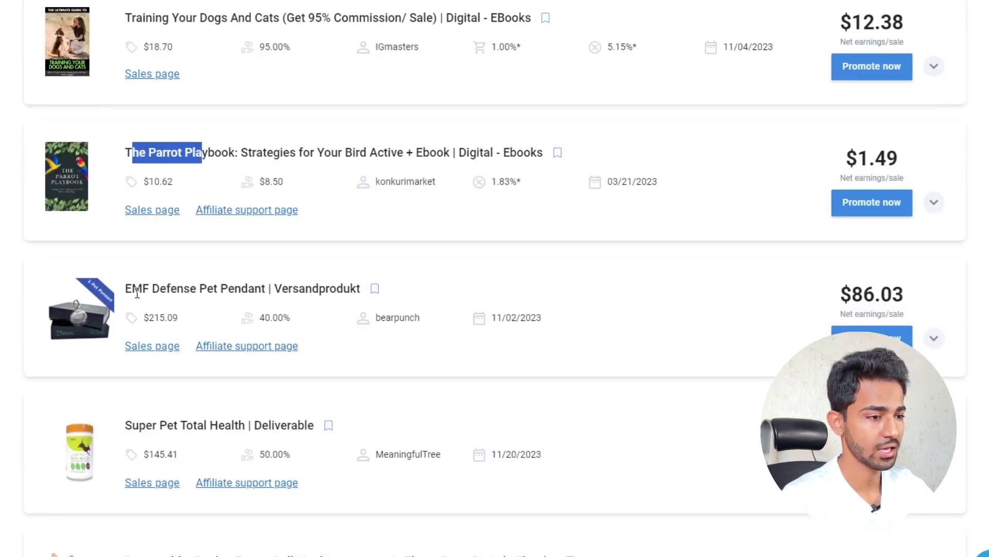
drag(841, 294, 897, 294)
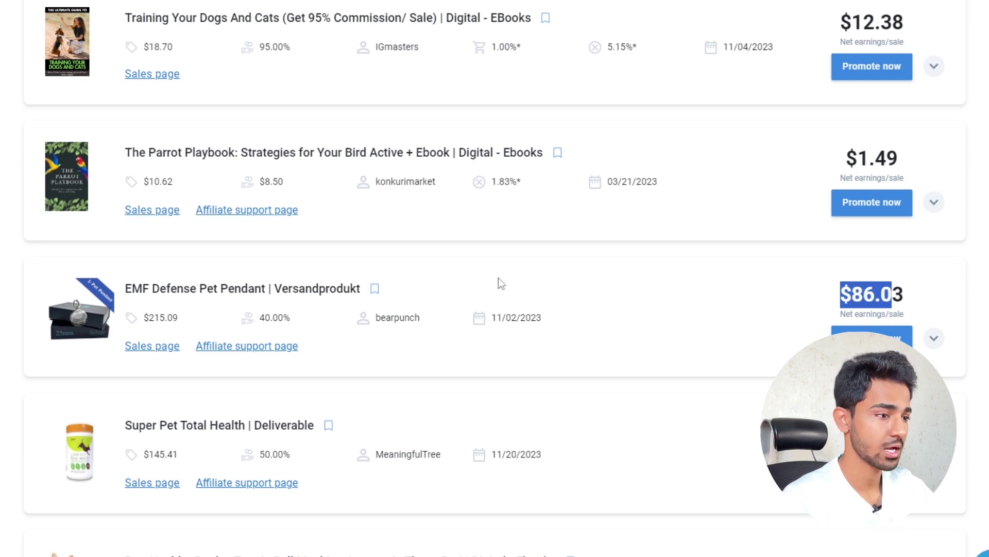
click(427, 295)
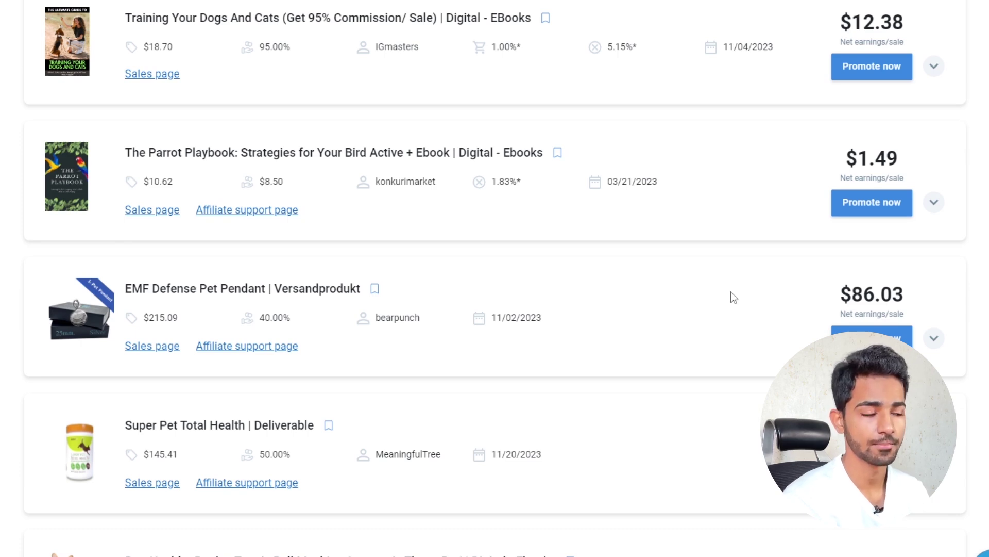
scroll(720, 338, down, 4)
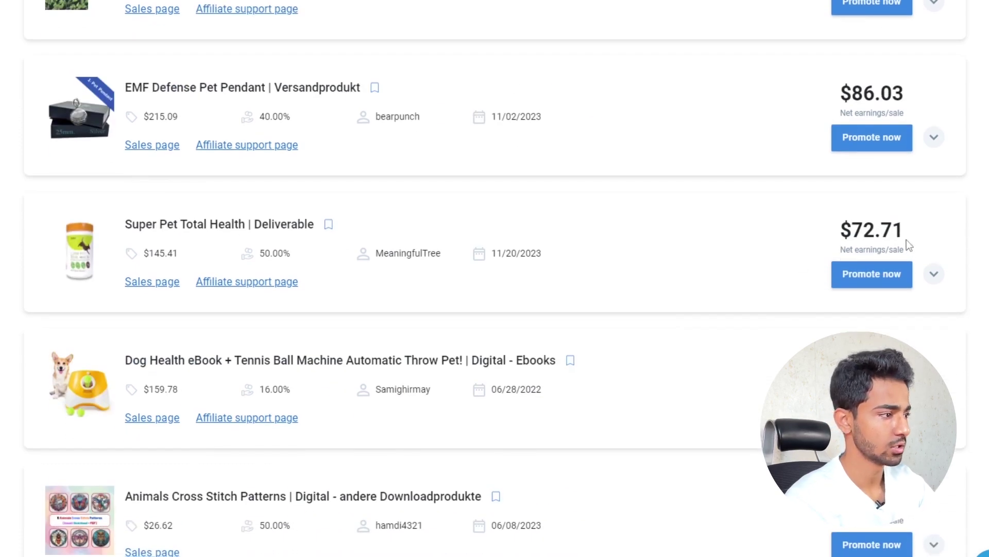
drag(841, 234, 896, 235)
click(844, 233)
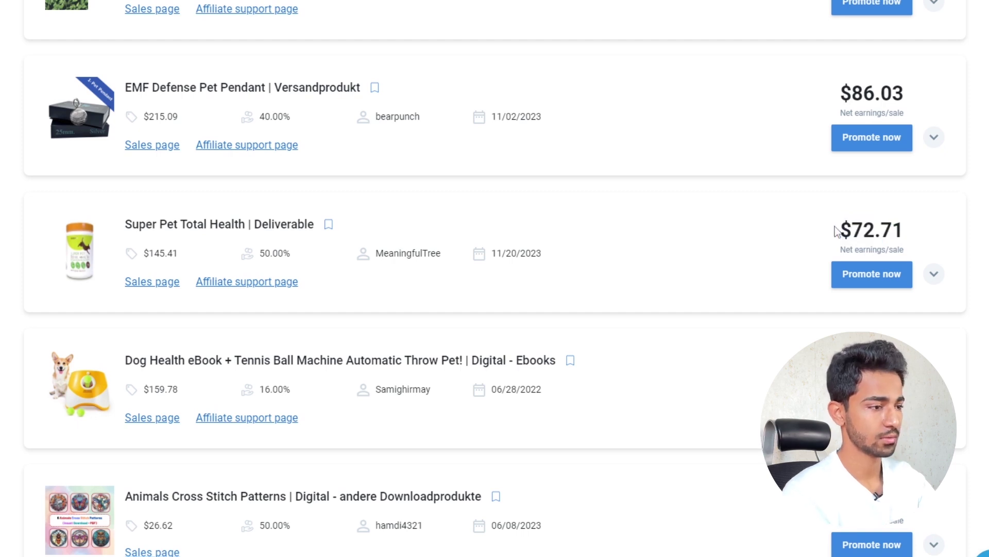
double_click(846, 232)
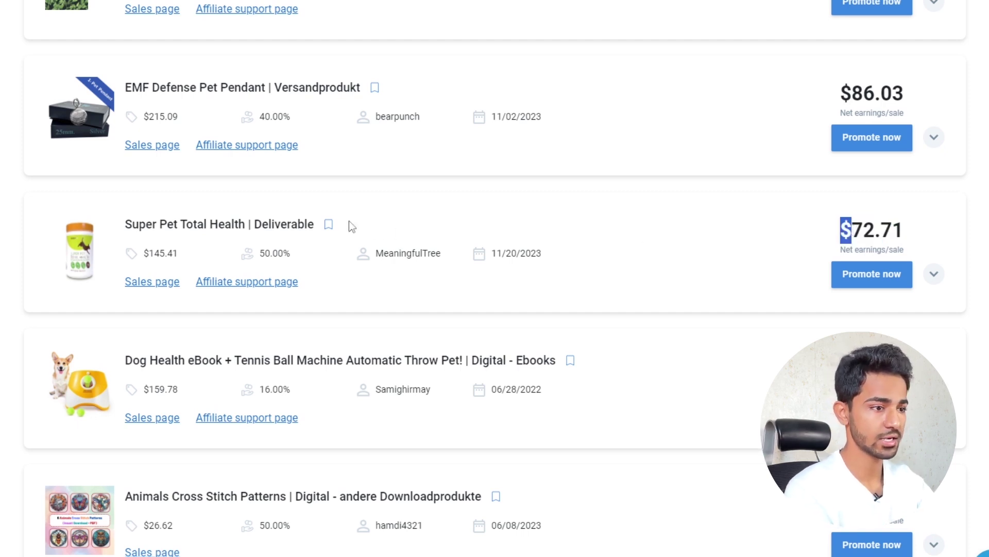
drag(144, 255, 176, 259)
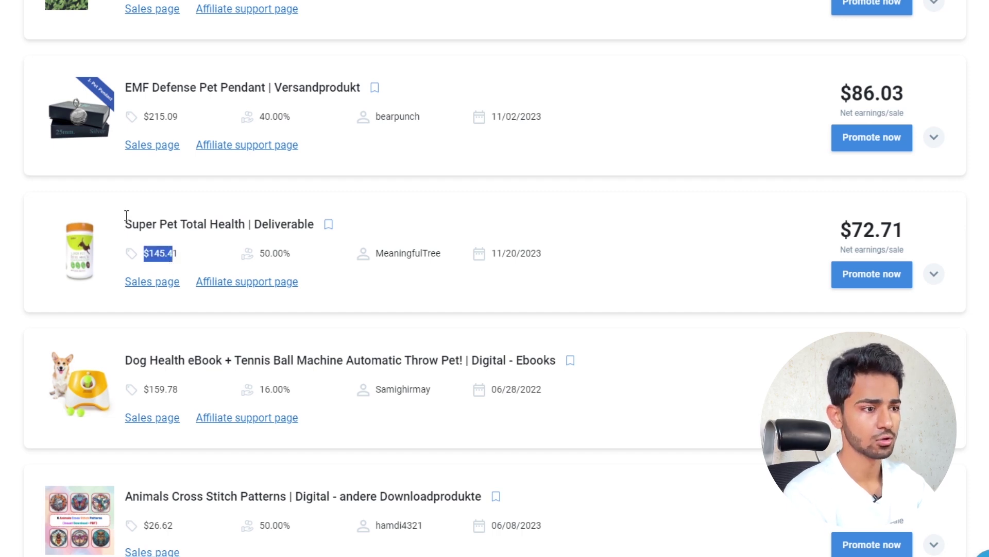
click(446, 223)
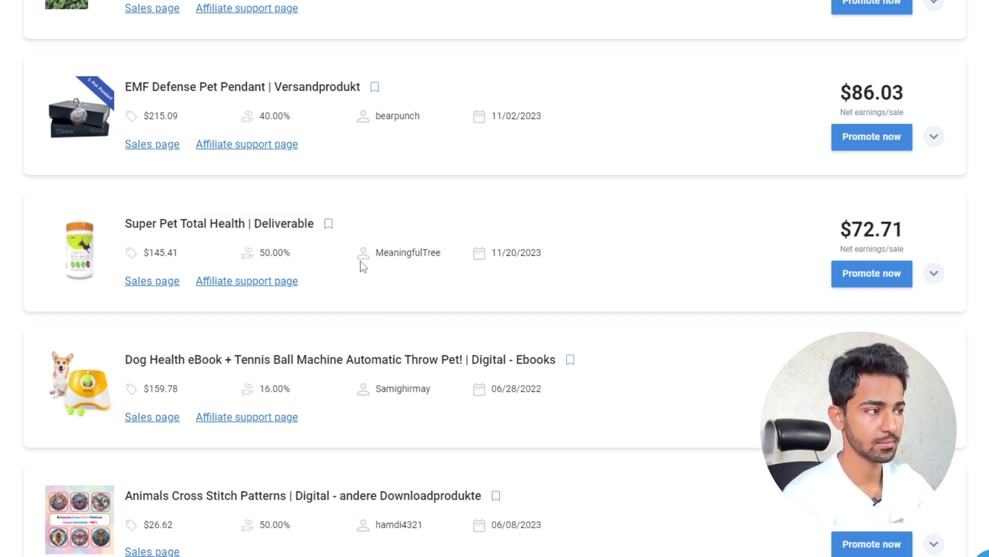
scroll(199, 229, down, 1)
scroll(199, 229, down, 2)
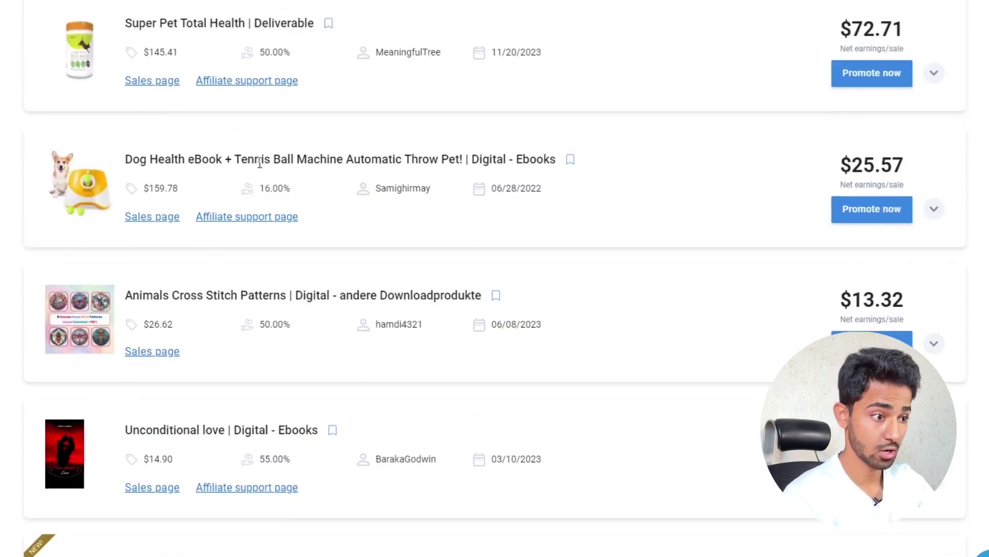
scroll(272, 245, down, 4)
scroll(567, 294, up, 9)
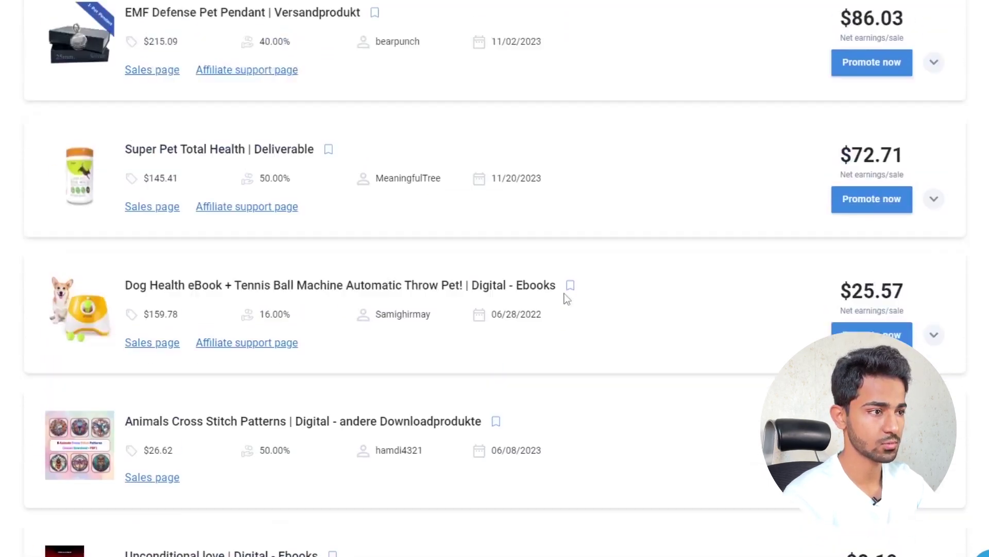
scroll(547, 299, up, 6)
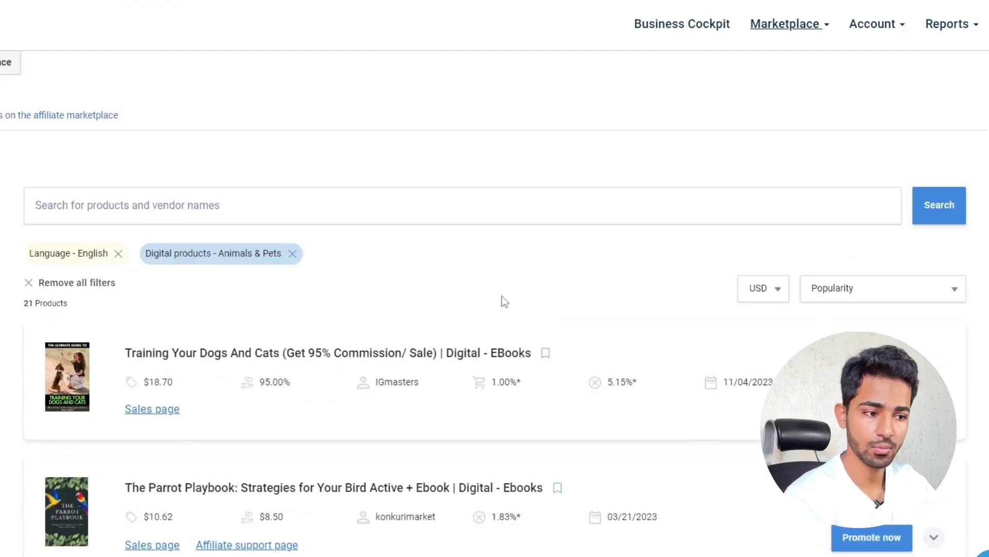
scroll(469, 302, down, 5)
scroll(446, 306, up, 5)
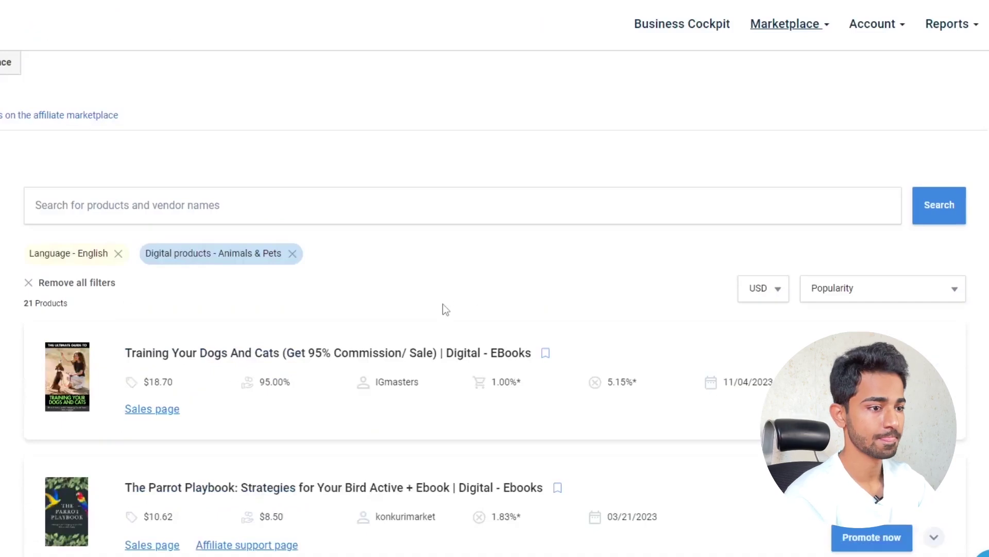
scroll(441, 314, down, 3)
scroll(441, 322, up, 3)
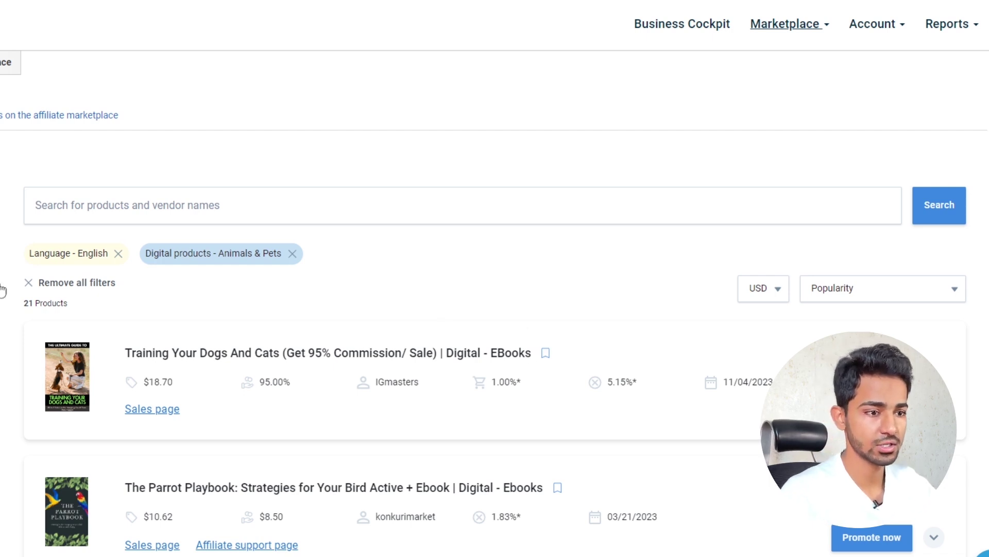
scroll(163, 316, down, 1)
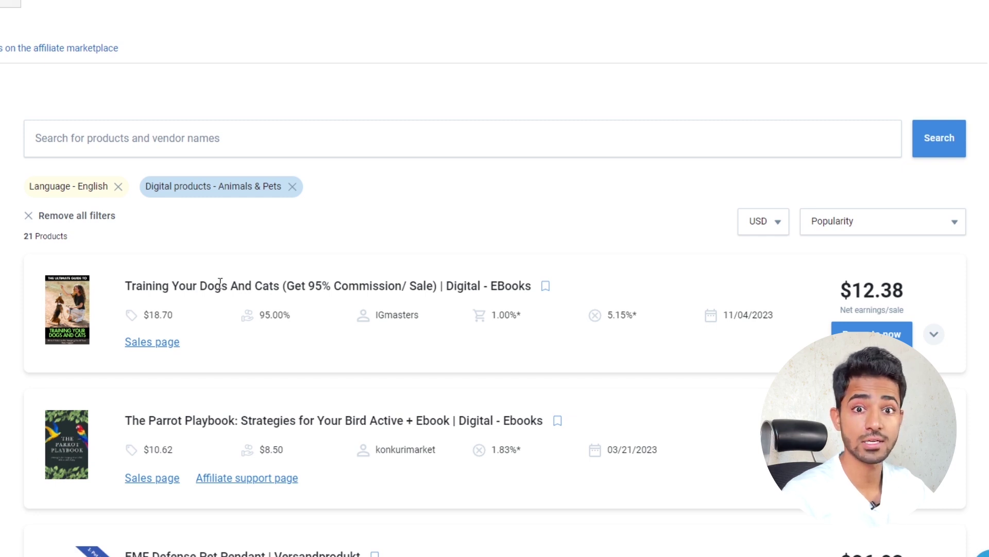
drag(838, 290, 910, 295)
click(911, 295)
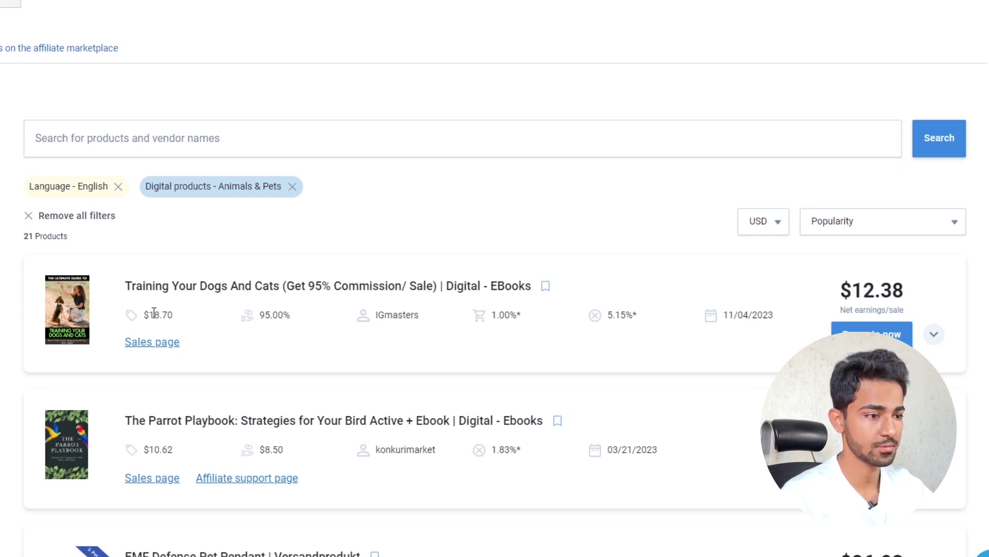
drag(145, 311, 175, 315)
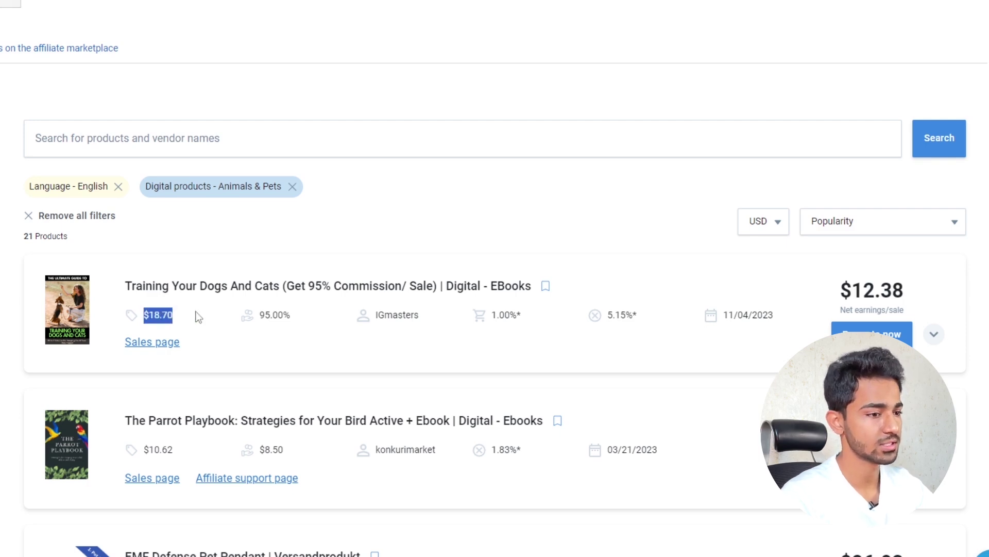
drag(448, 286, 519, 289)
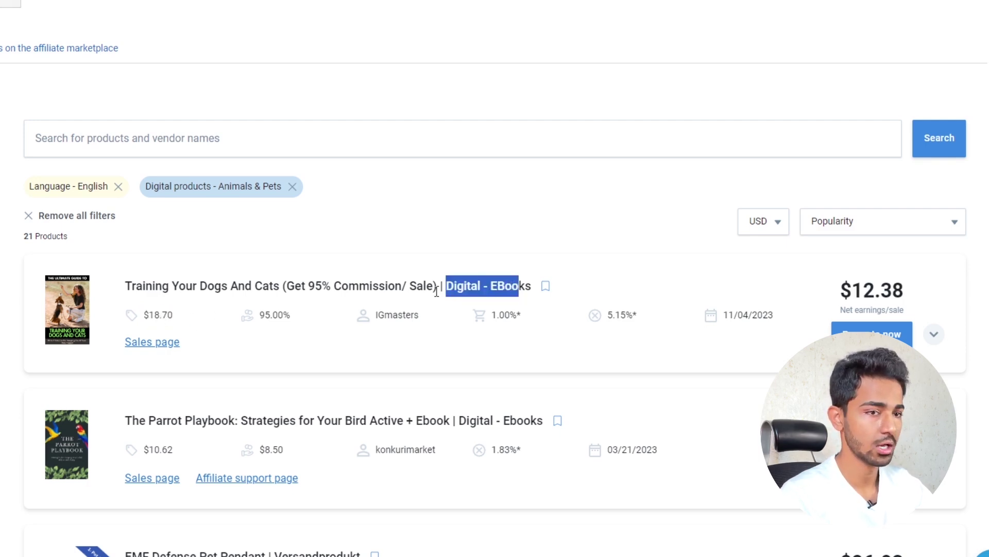
click(372, 283)
drag(839, 290, 911, 292)
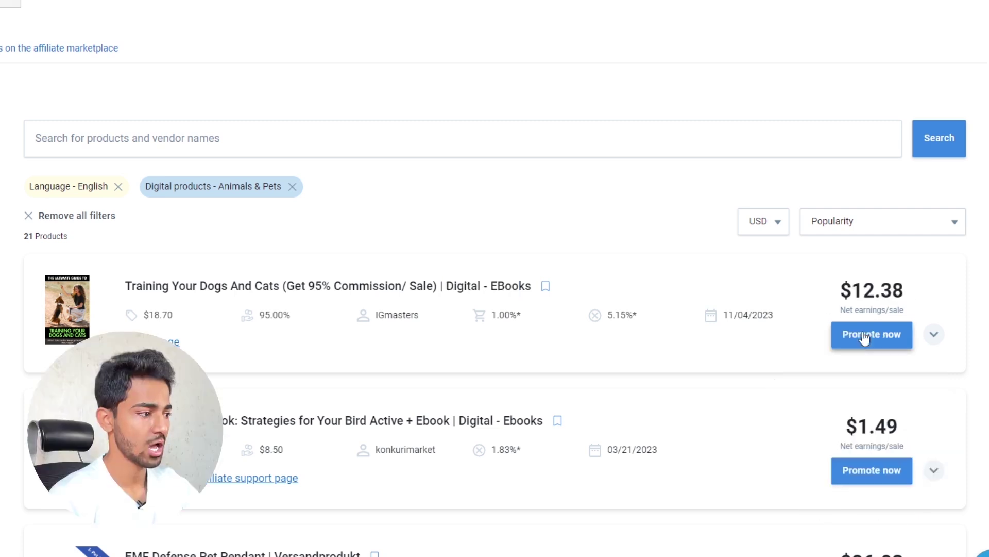
- Get the affiliate promolink for the dog-and-cat training ebook and copy it
click(867, 337)
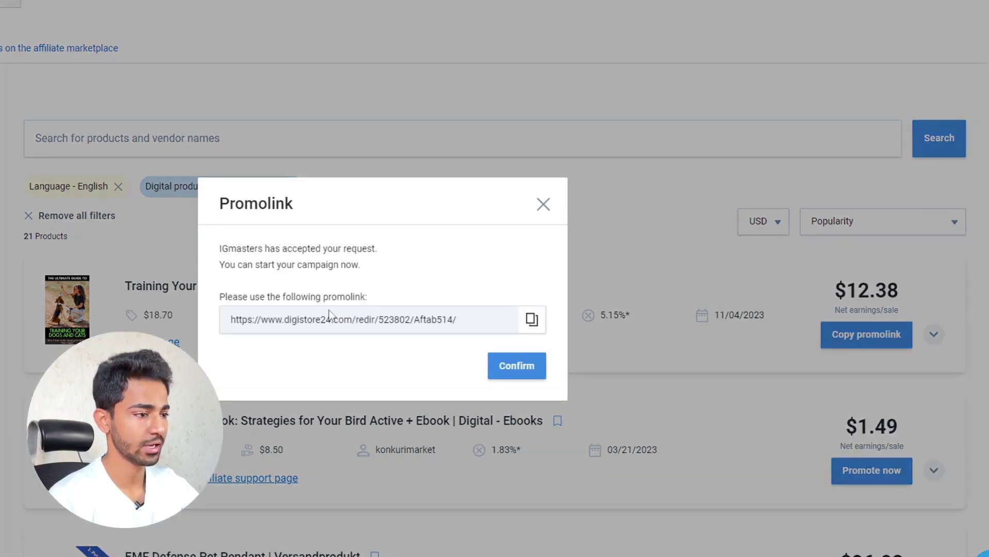
click(530, 321)
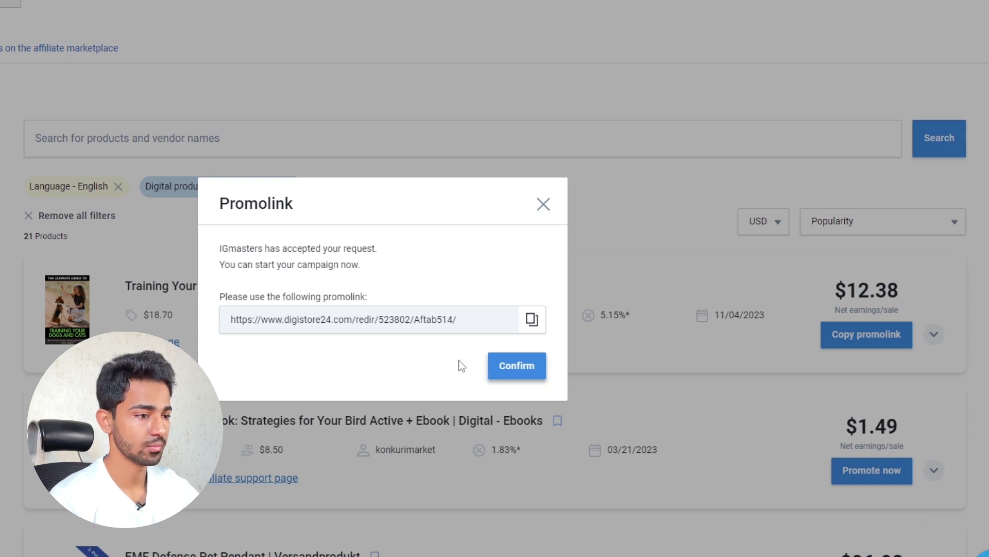
drag(502, 323, 220, 321)
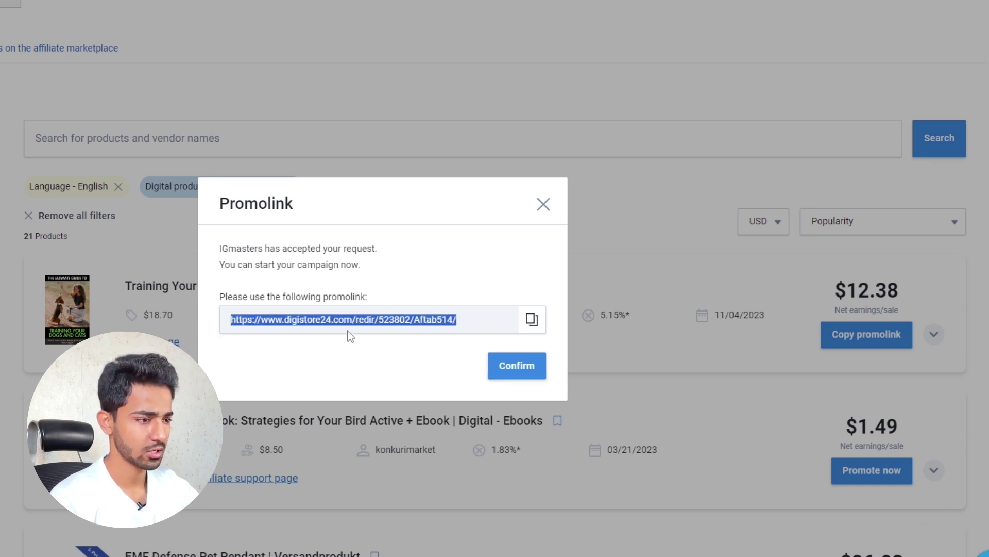
click(419, 351)
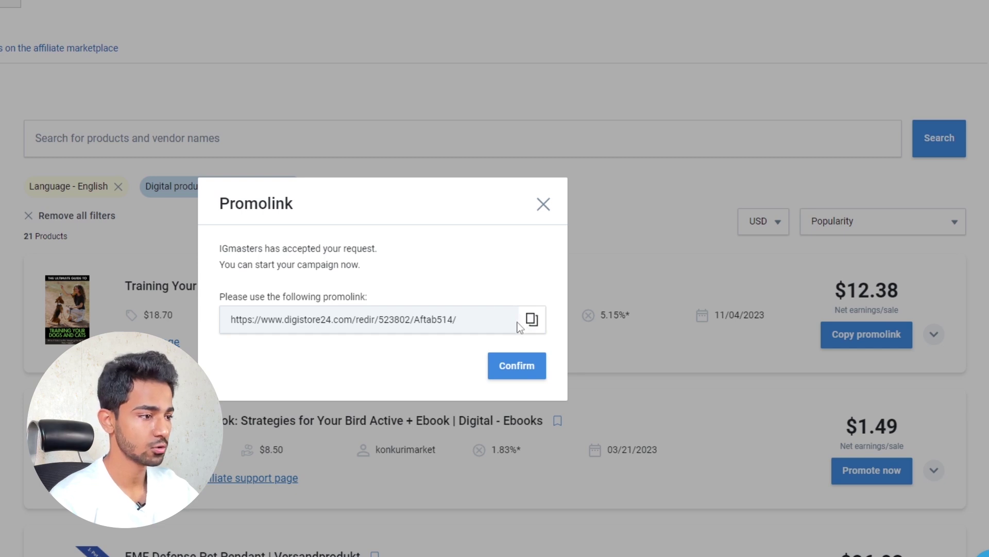
click(530, 321)
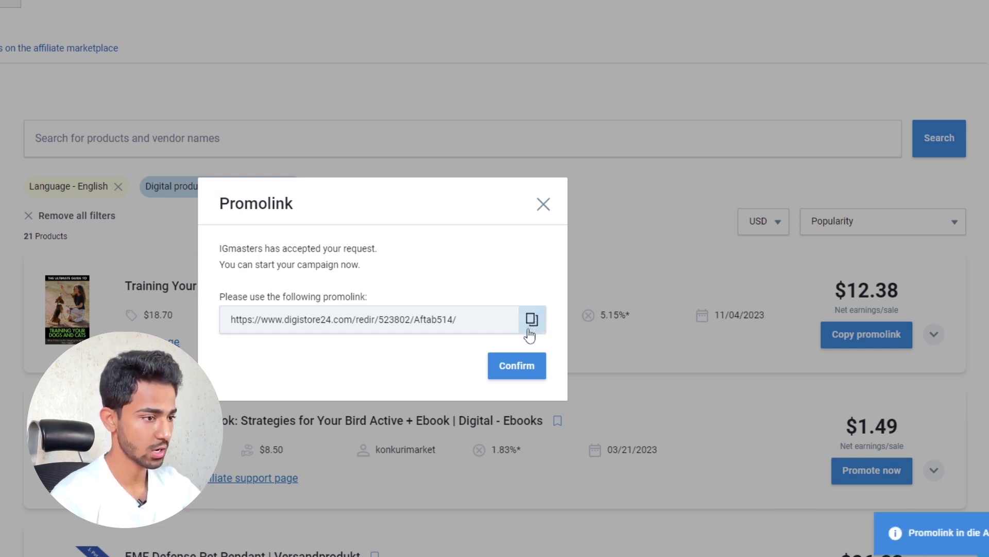
click(524, 366)
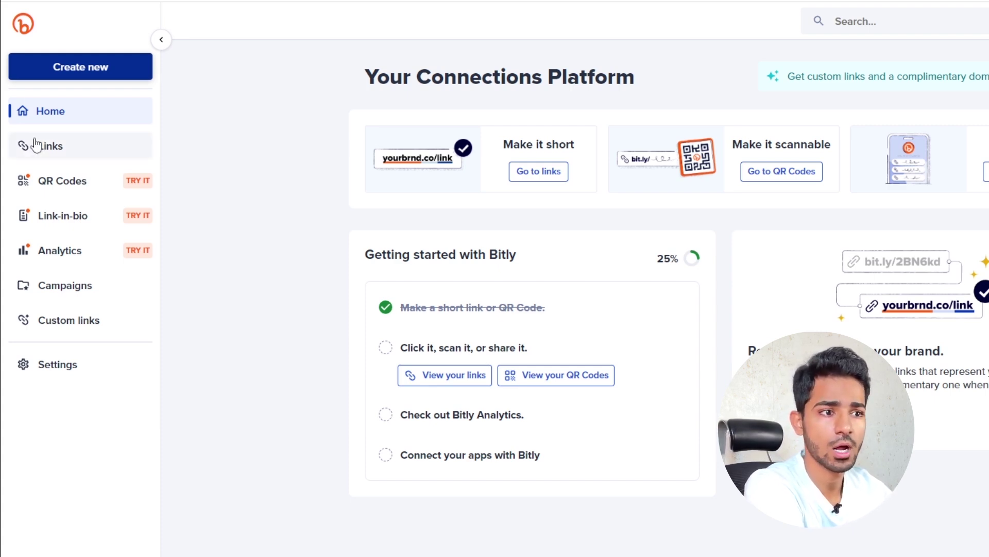
- Start a new Bitly link with the Digistore24 affiliate URL as its destination
click(88, 72)
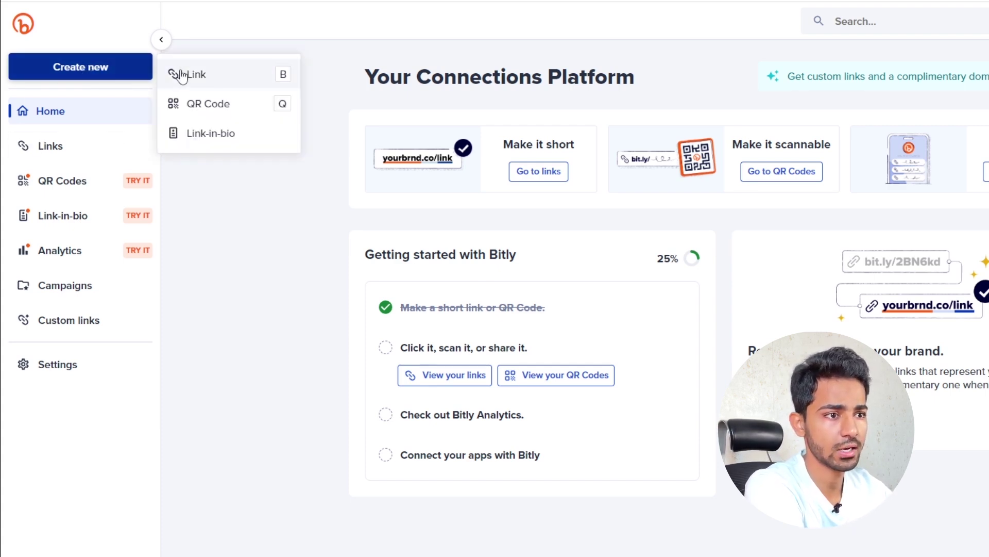
click(180, 72)
right_click(587, 167)
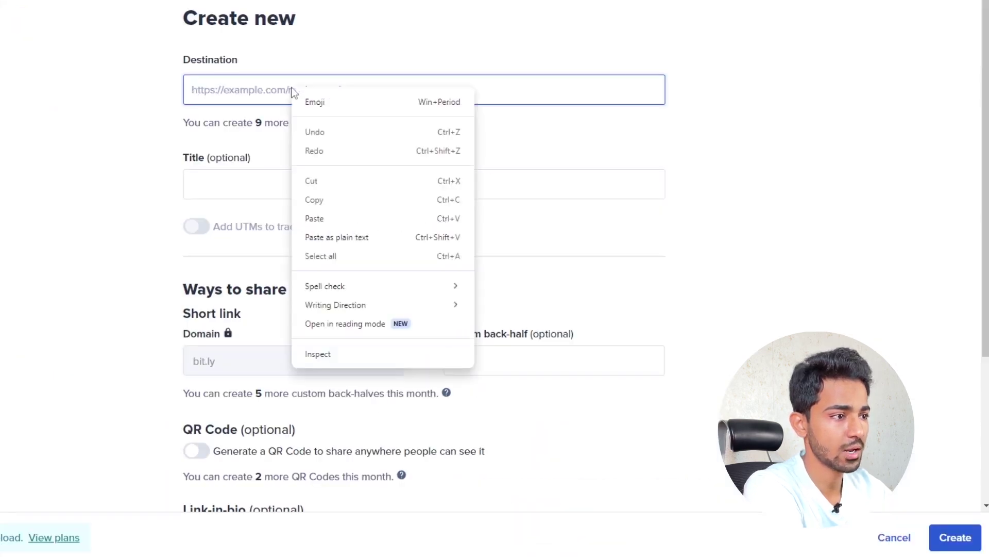
click(316, 219)
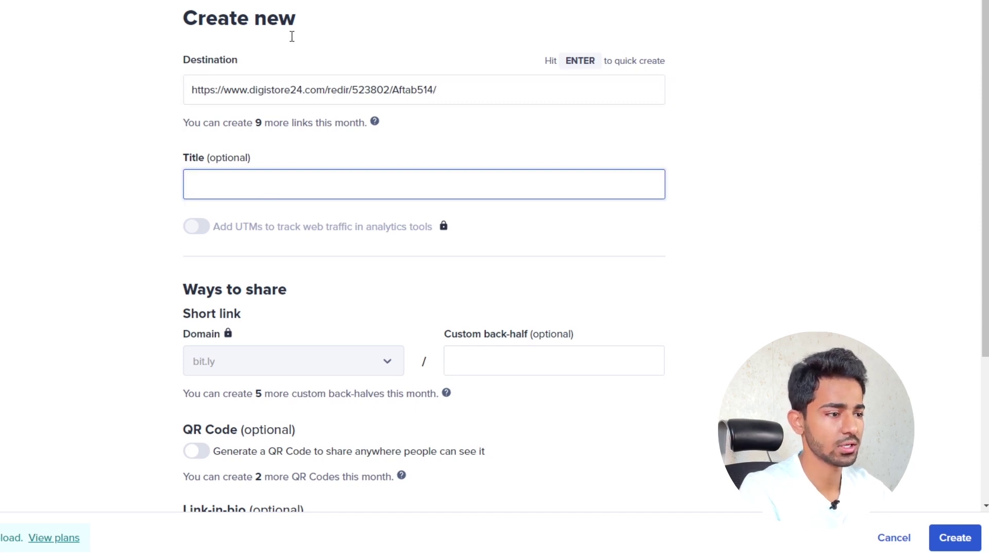
- Title it 'Digistore24 - dog and cat training', create it, and copy bit.ly/3U5v7LH
key(ctrl+v)
click(193, 185)
text(Digistore24 -)
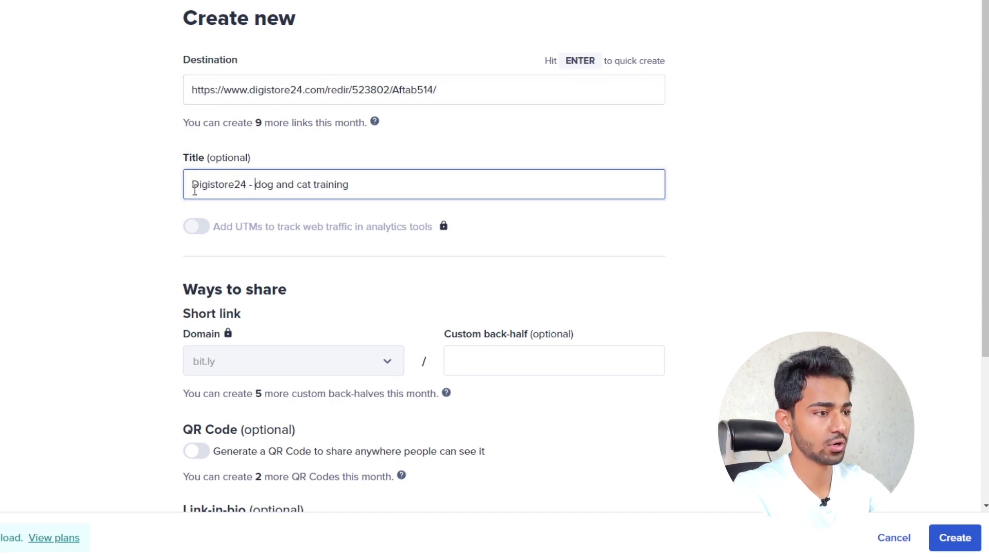
key(ctrl+a)
click(262, 184)
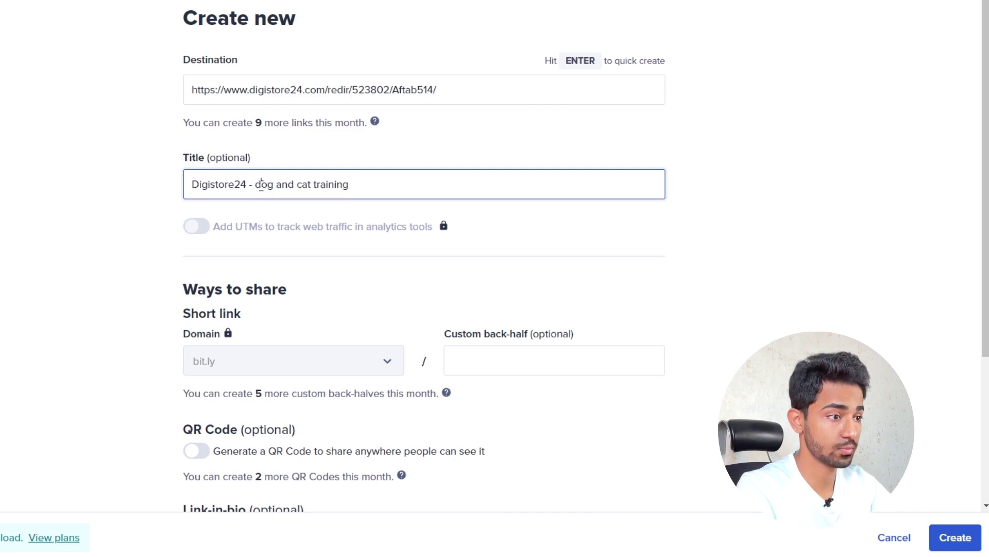
drag(260, 185, 479, 171)
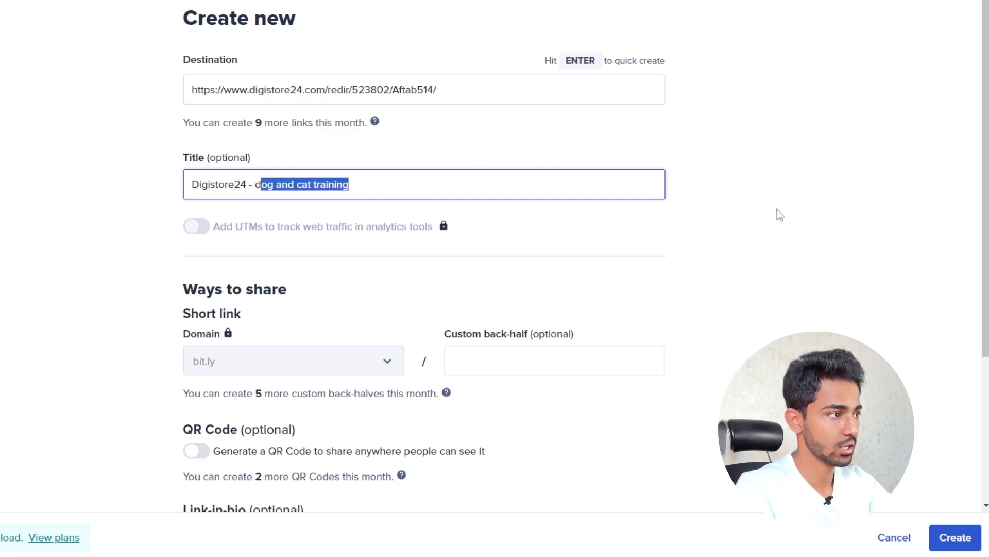
click(955, 537)
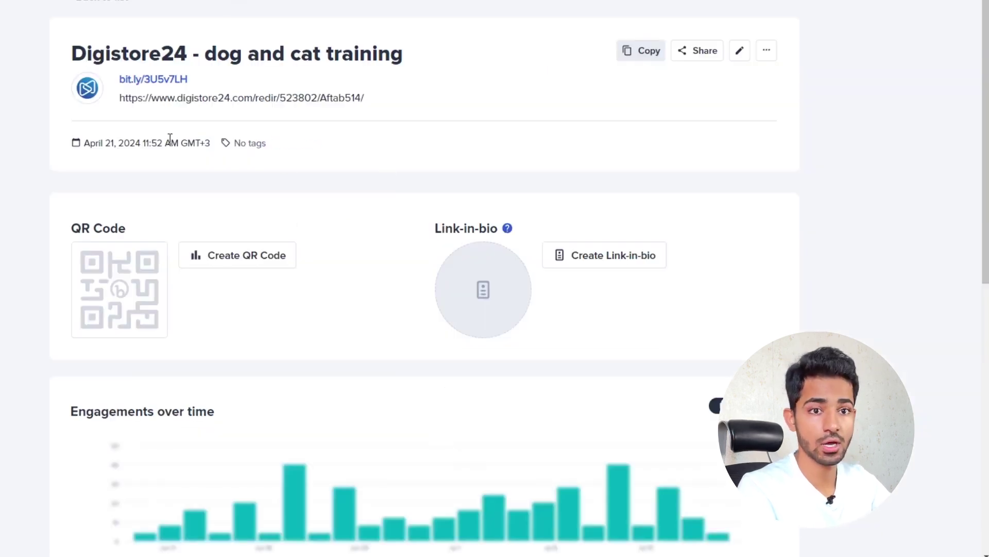
click(657, 54)
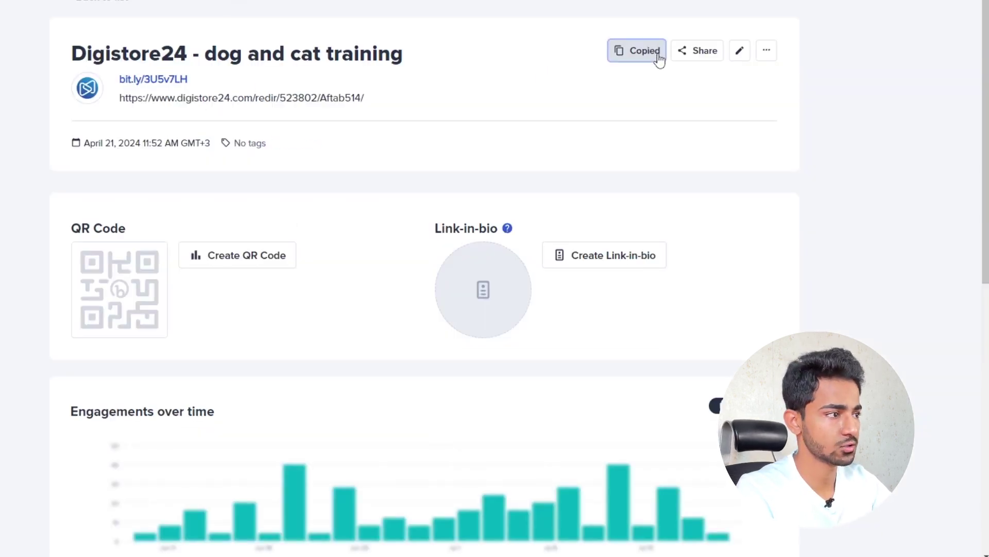
drag(406, 117, 30, 121)
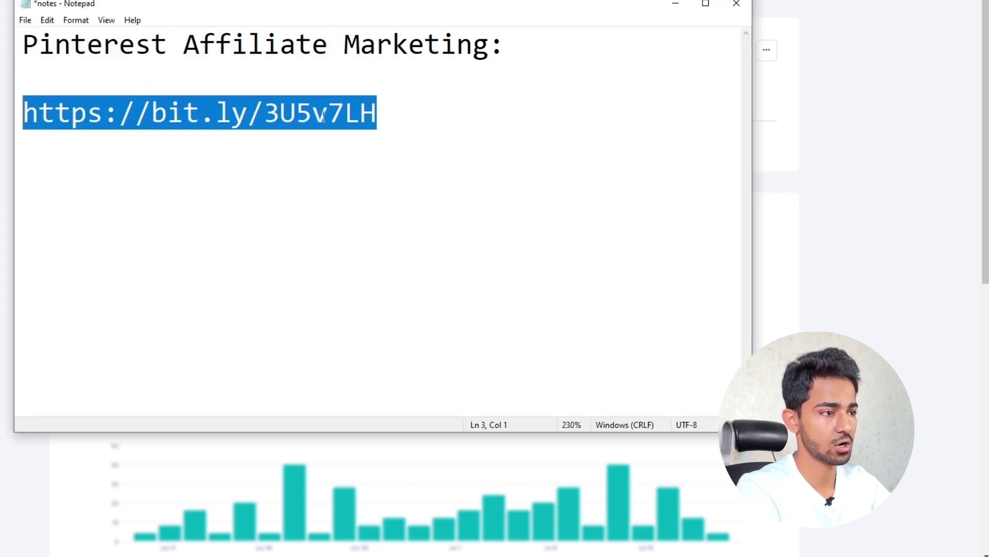
click(335, 115)
drag(426, 117, 26, 116)
right_click(68, 114)
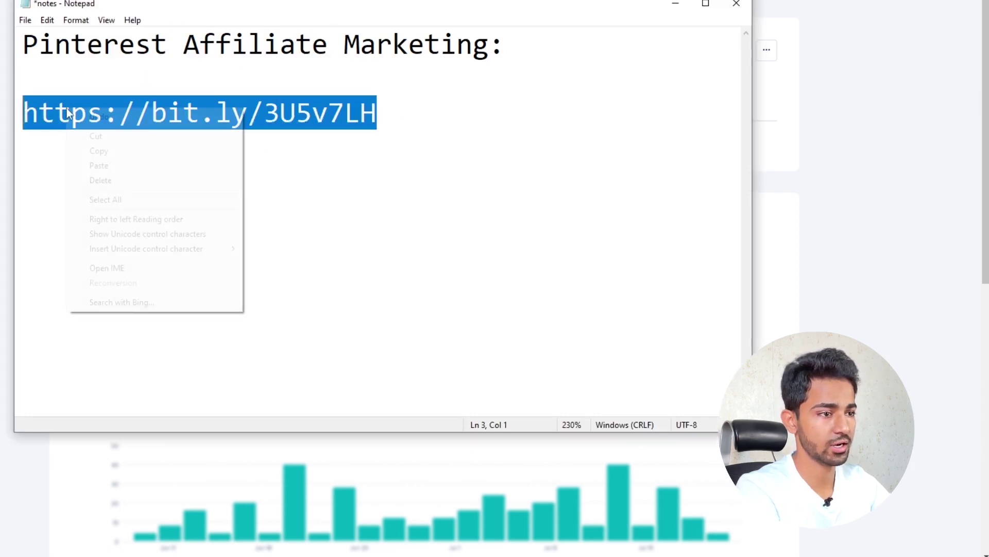
click(106, 149)
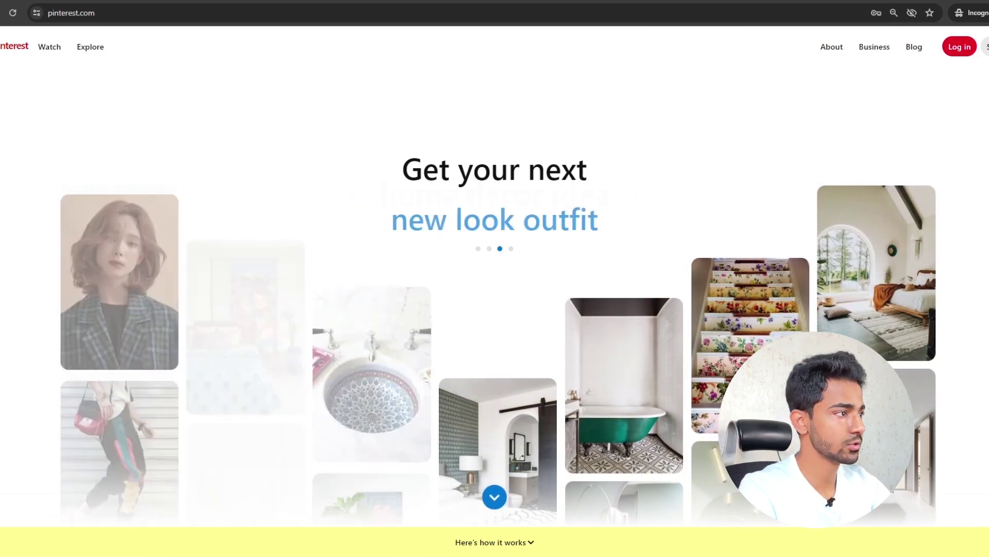
- Go to business.pinterest.com through the Business link in the top navigation
click(877, 50)
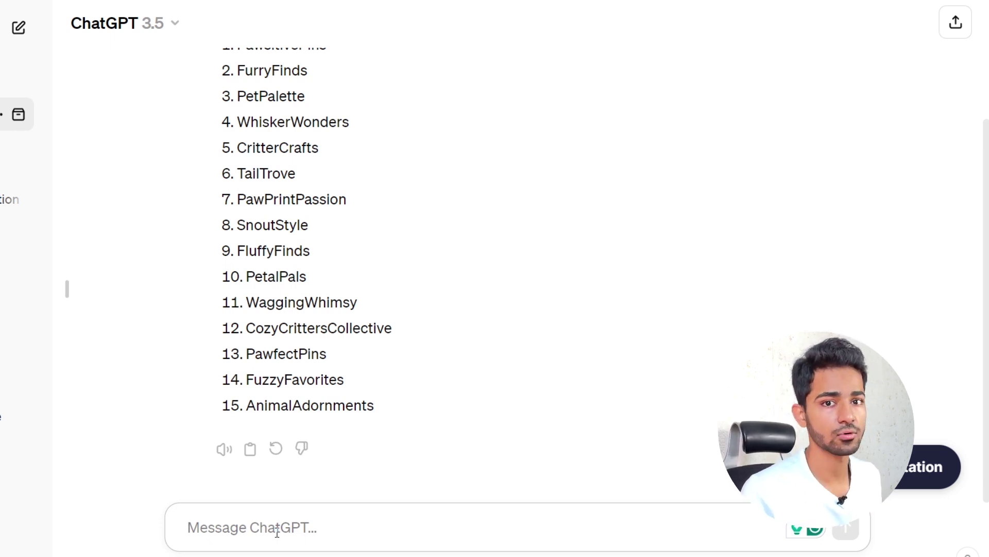
- Ask ChatGPT to write Pinterest pins promoting a dogs and cat training ebook, fixing typos
text(I'm running)
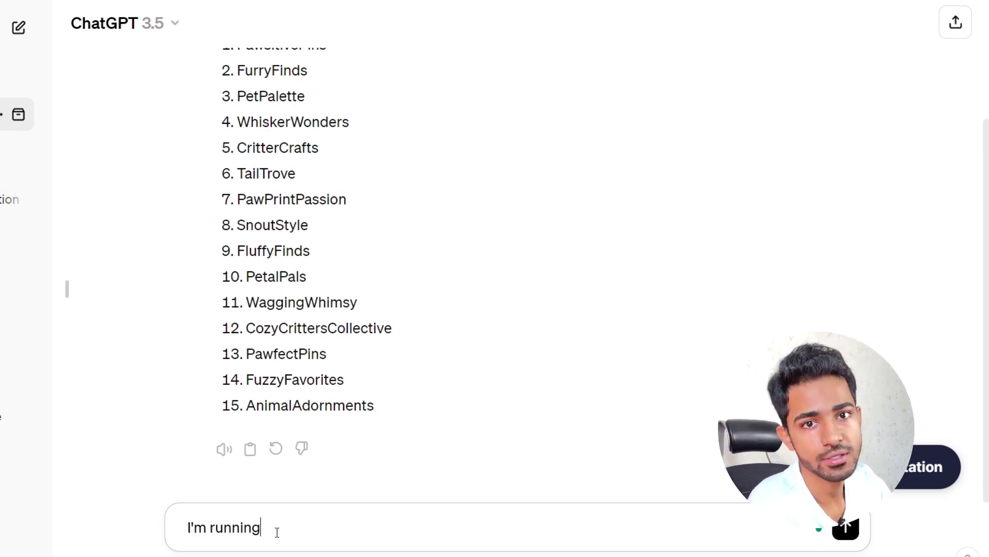
text( a pinterest account and wanna promote a)
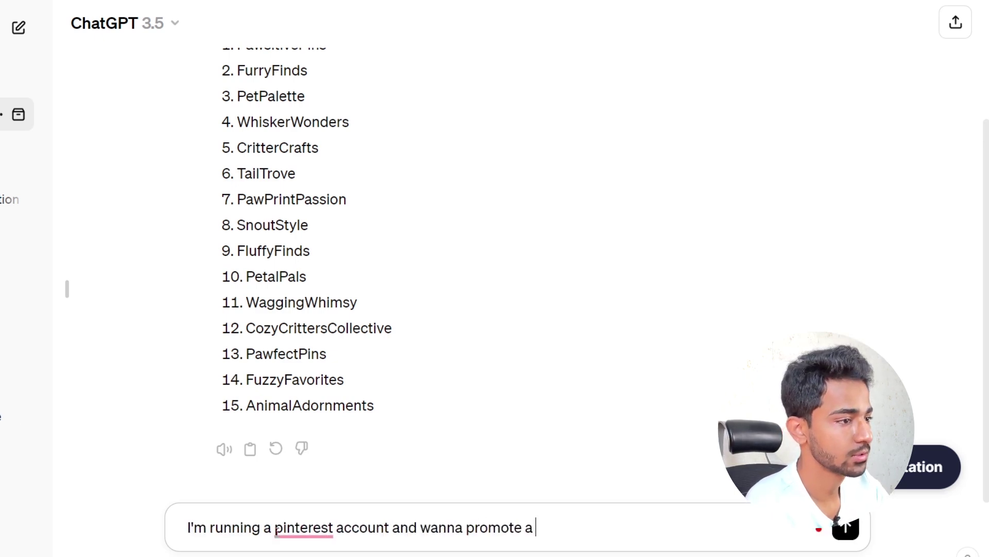
text(n ebook on Dogs and cat tradining)
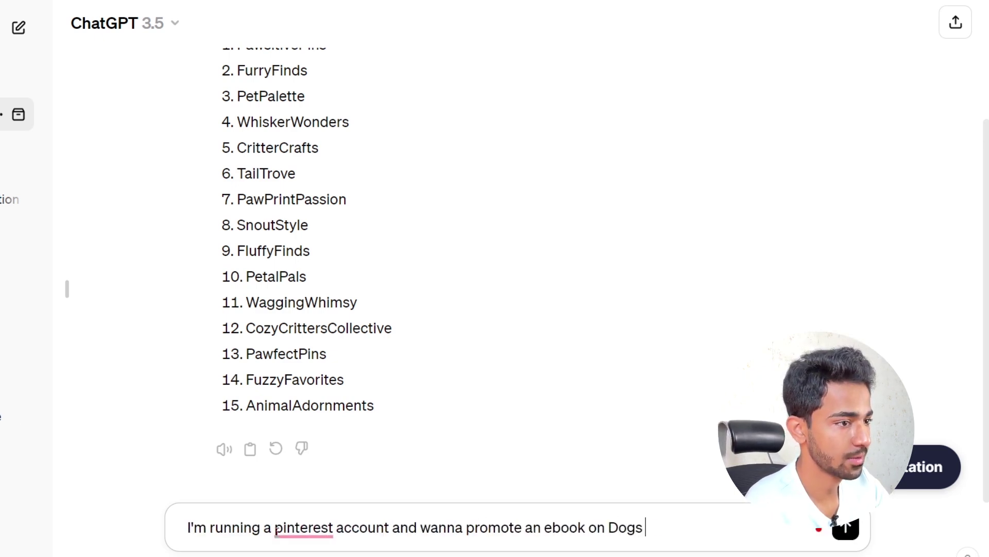
key(BackSpace)
key(BackSpace)
key(BackSpace)
key(BackSpace)
key(BackSpace)
key(BackSpace)
text(ining so write the interest pi)
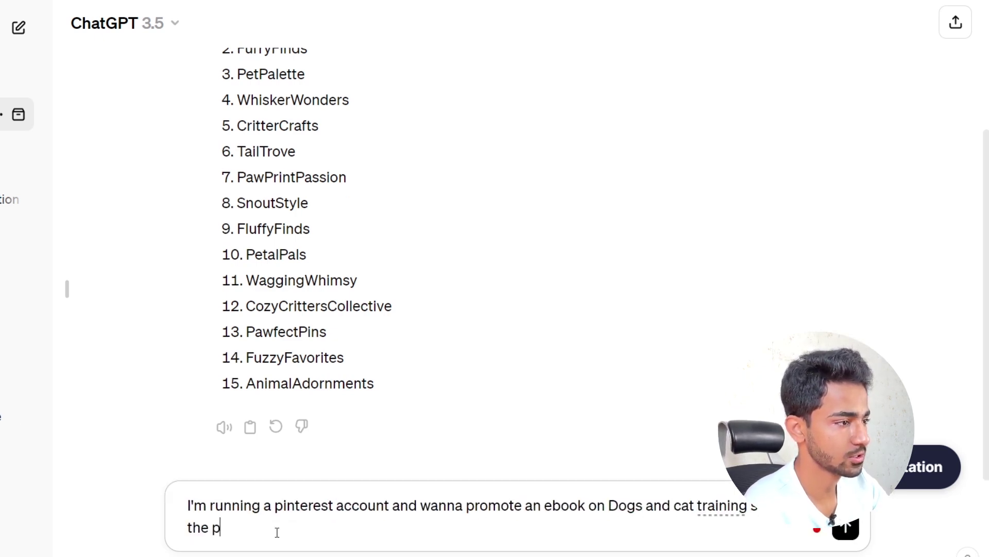
key(ctrl+a)
click(277, 532)
key(BackSpace)
key(BackSpace)
key(BackSpace)
key(BackSpace)
key(BackSpace)
key(BackSpace)
key(BackSpace)
key(BackSpace)
key(BackSpace)
key(BackSpace)
key(BackSpace)
text(Pinterest )
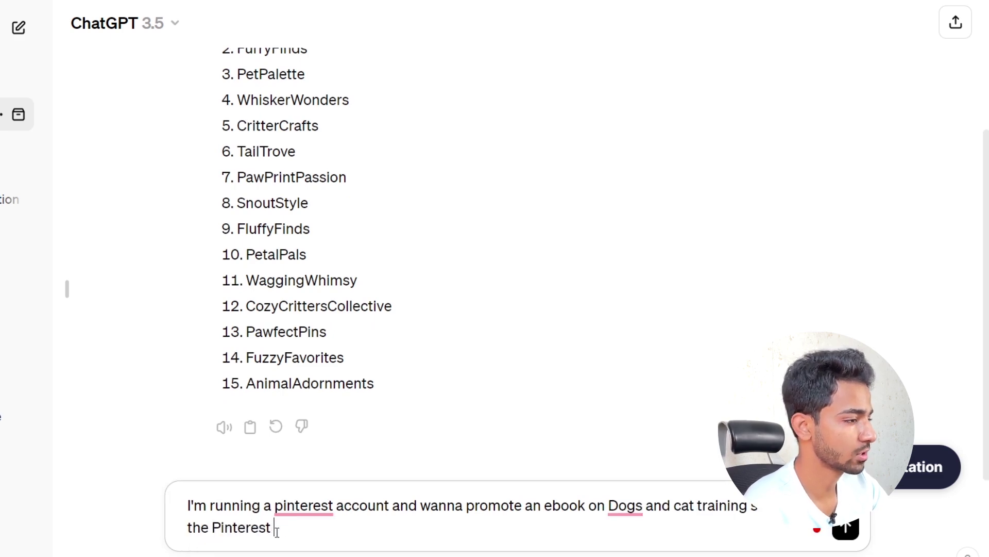
text(pins for this products.)
key(Return)
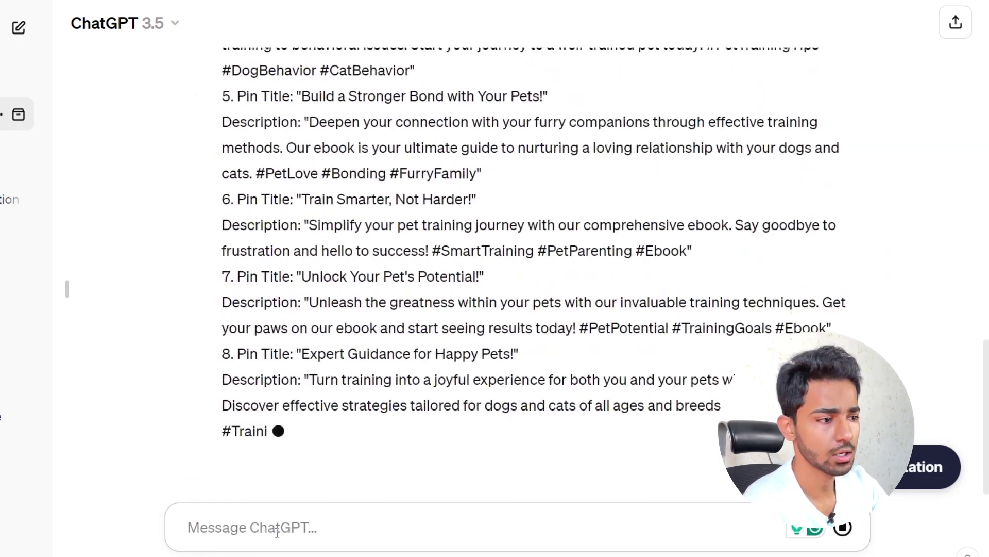
- Review the pin ideas and select the first title, 'Unlock the Secrets of Dog and Cat Training!'
scroll(261, 251, up, 12)
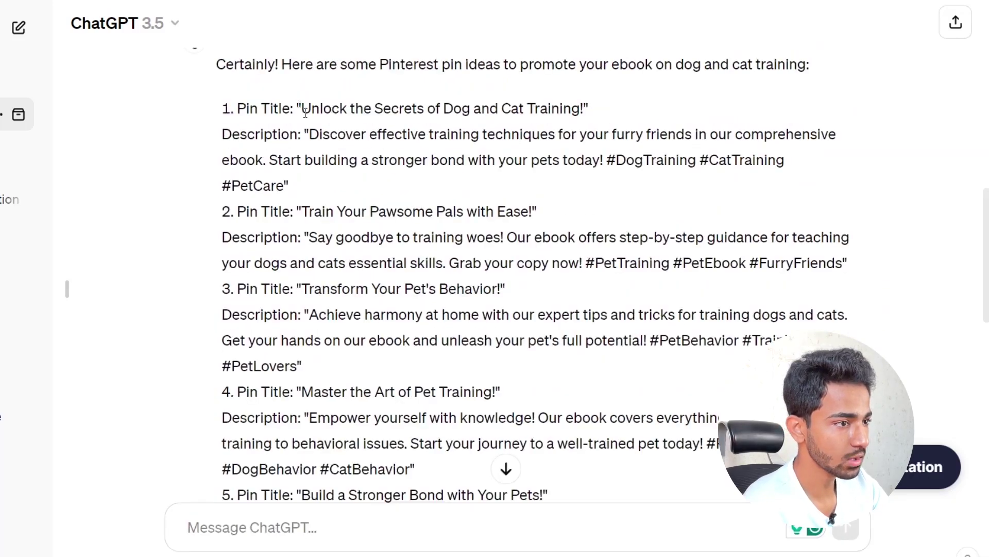
scroll(261, 251, down, 4)
scroll(262, 251, down, 6)
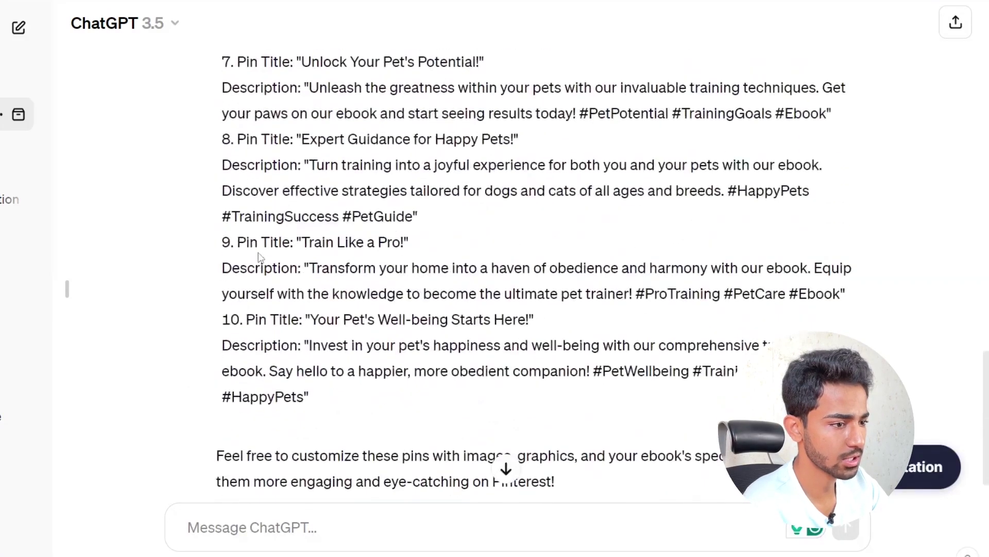
scroll(260, 256, up, 6)
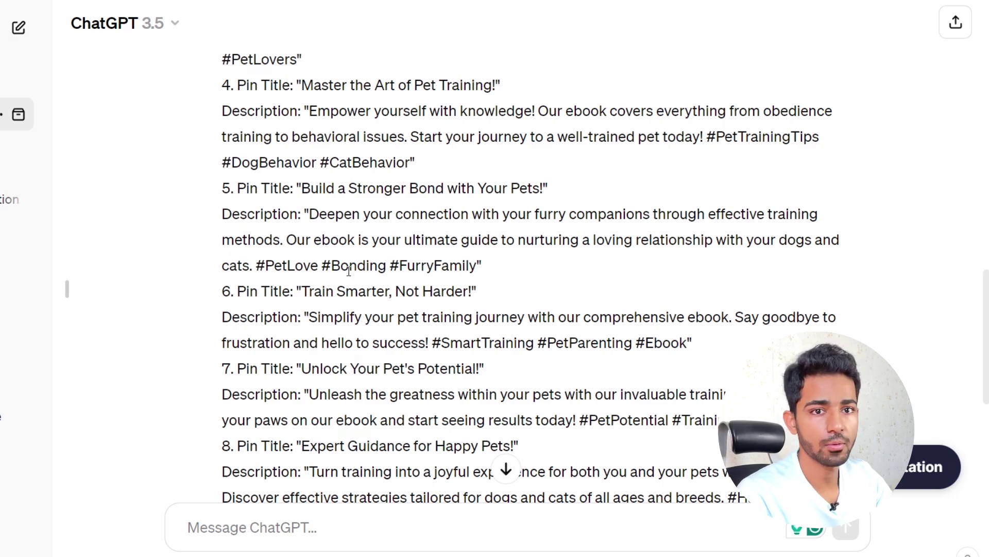
scroll(349, 271, up, 8)
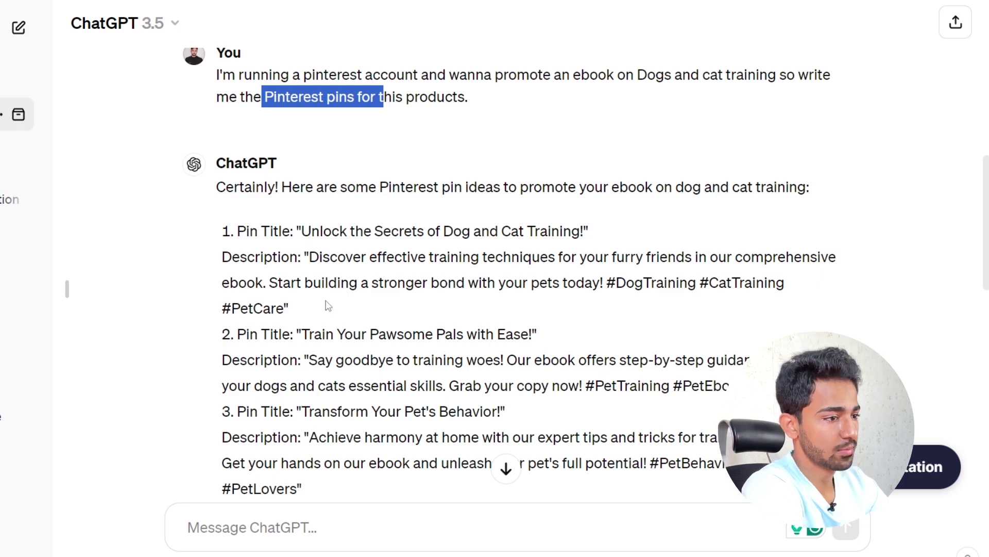
click(311, 232)
drag(239, 229, 306, 232)
key(ctrl+c)
click(356, 232)
click(584, 230)
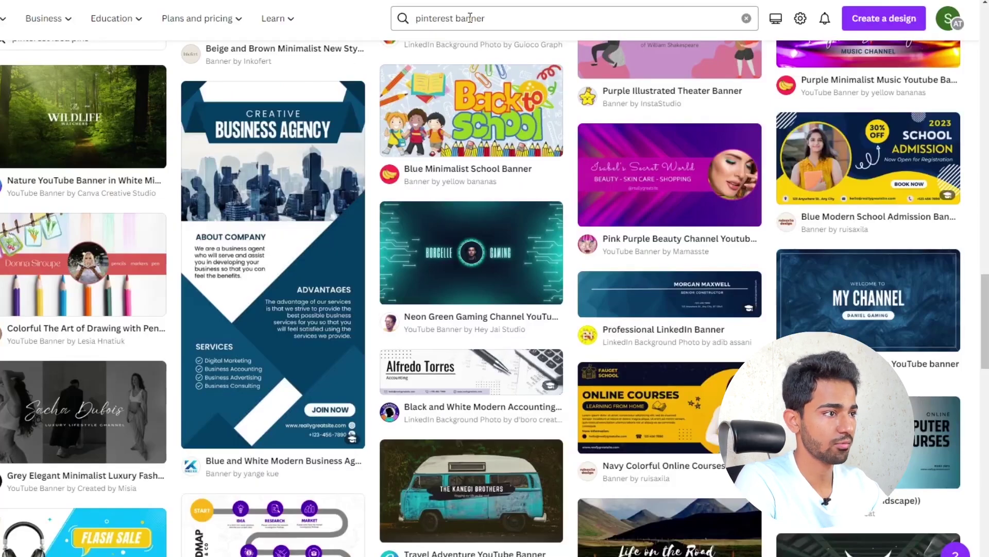
- Search Canva templates for 'pinterest' and browse the results
click(470, 18)
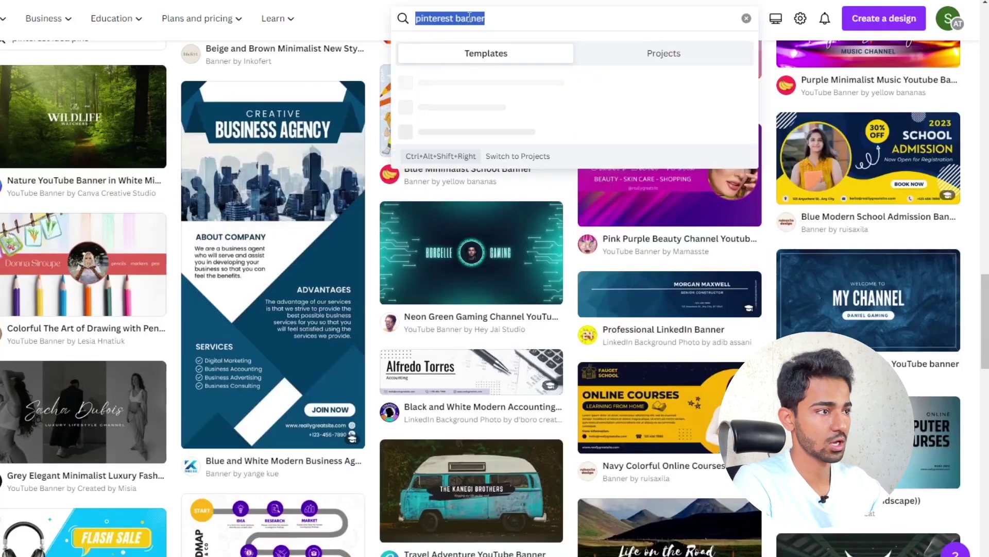
text(pinterest)
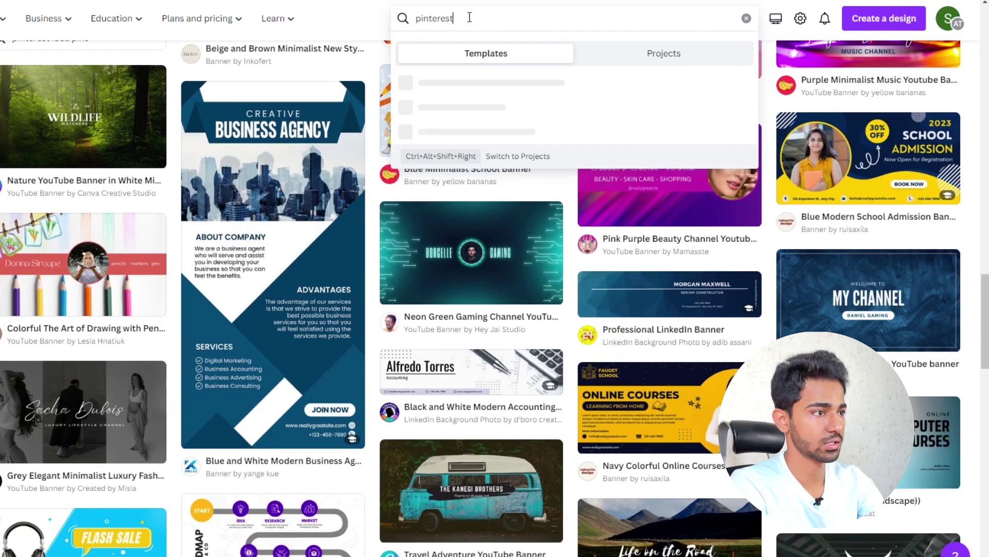
key(Return)
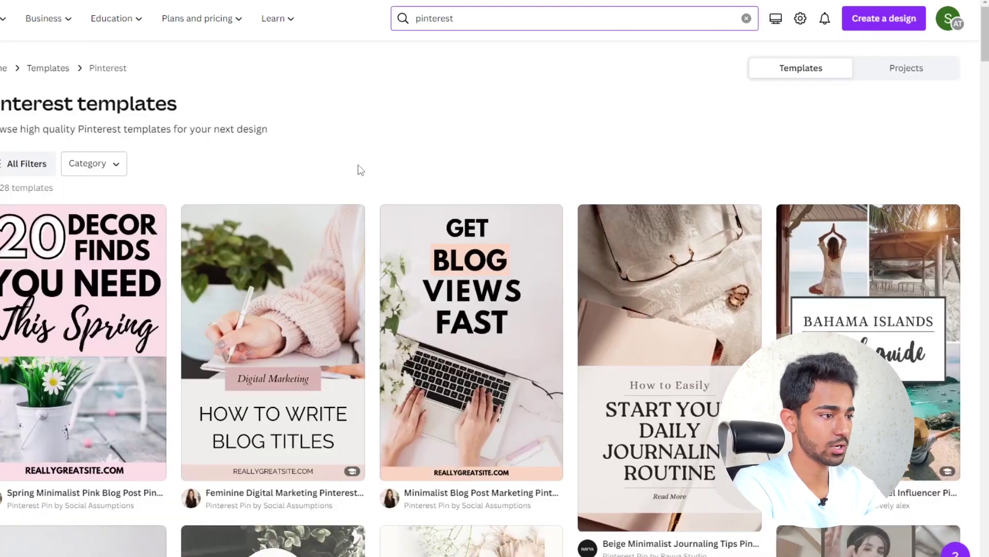
scroll(486, 290, down, 14)
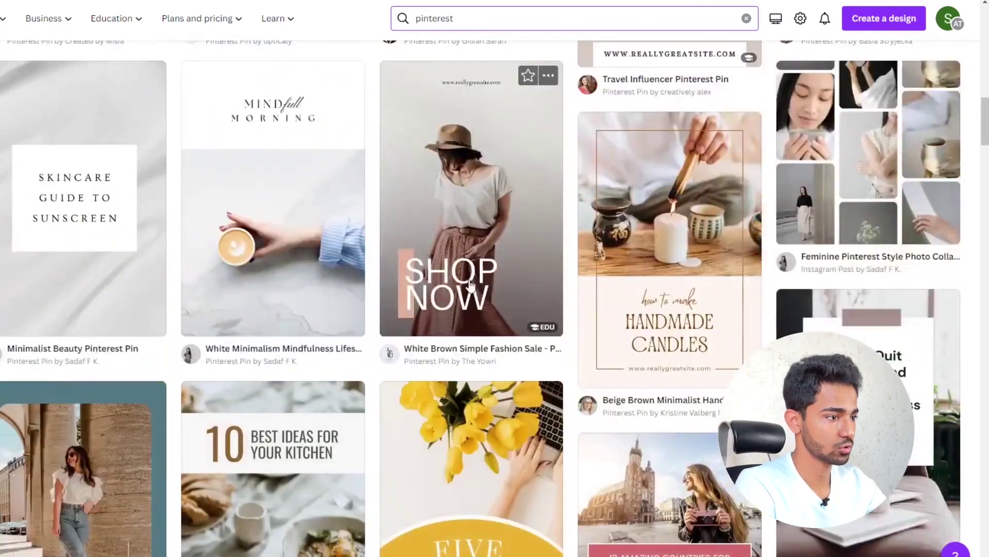
scroll(482, 253, down, 10)
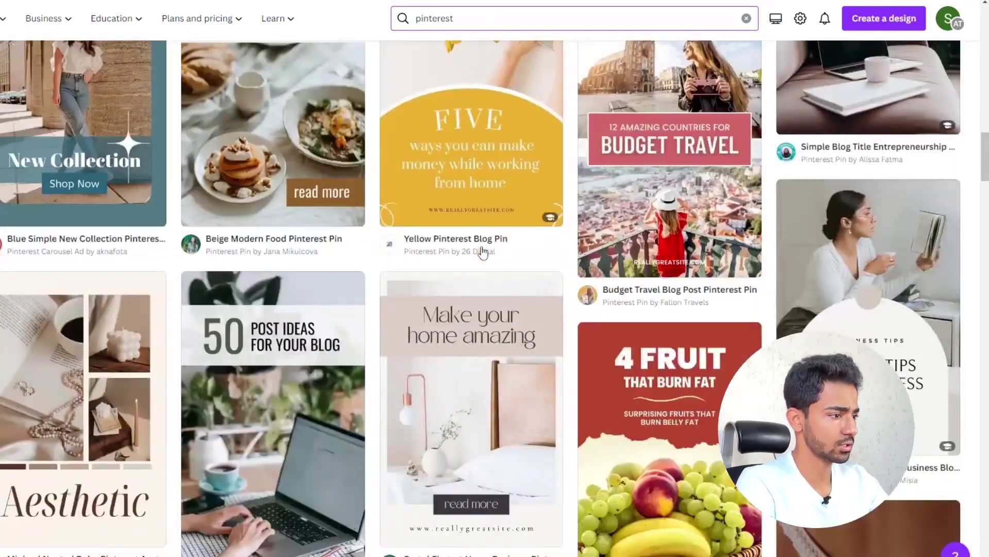
scroll(483, 253, down, 10)
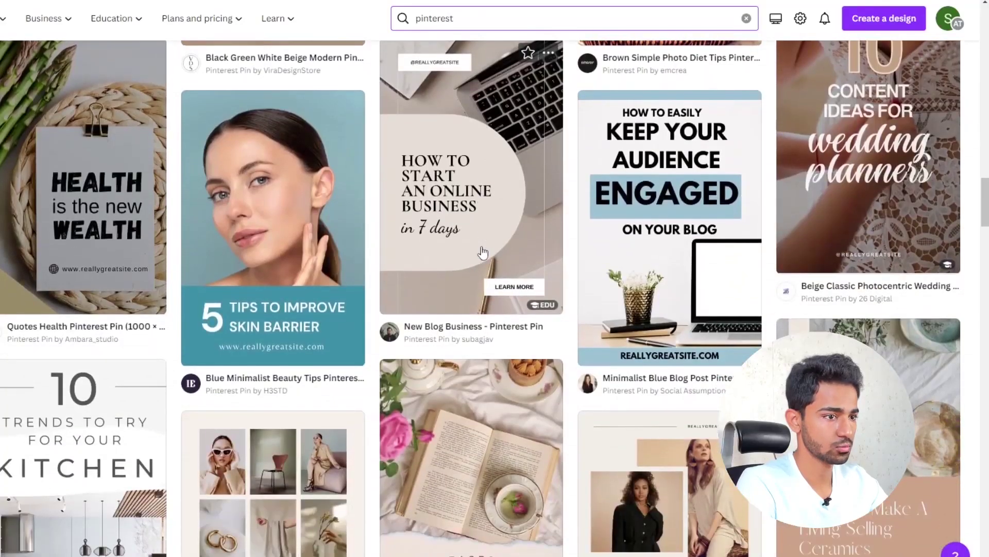
scroll(483, 252, down, 12)
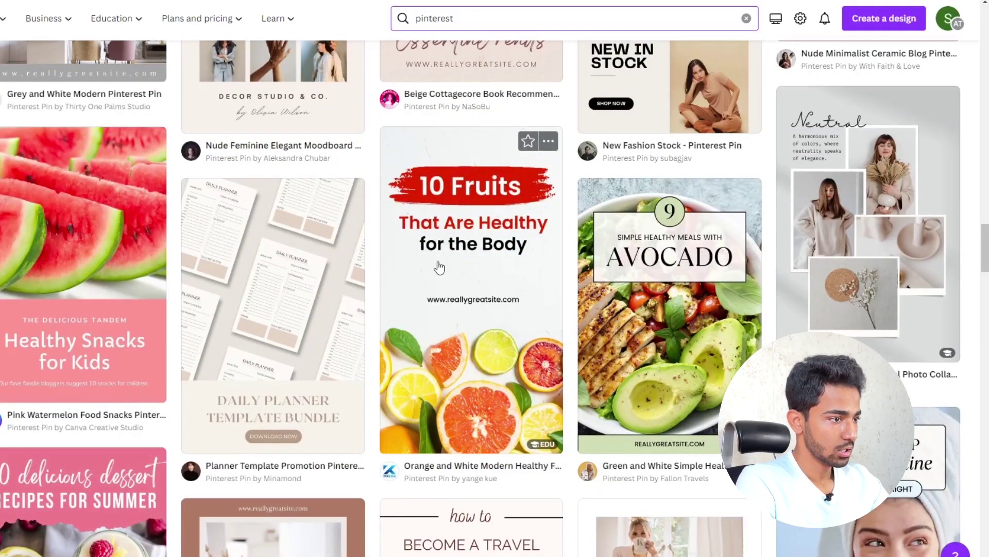
scroll(456, 330, down, 4)
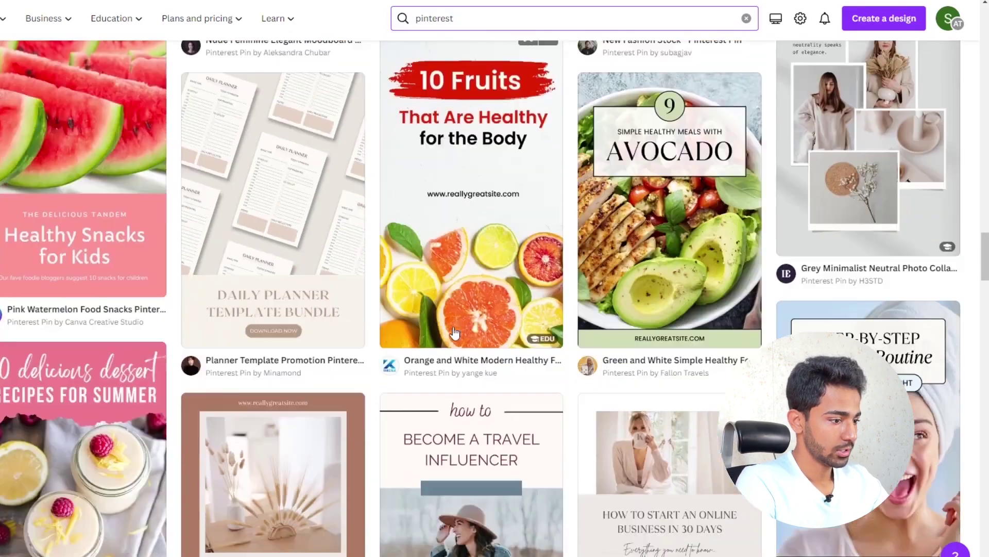
scroll(455, 331, up, 4)
- Pick the '10 Fruits' Pinterest template and start customizing it
click(475, 299)
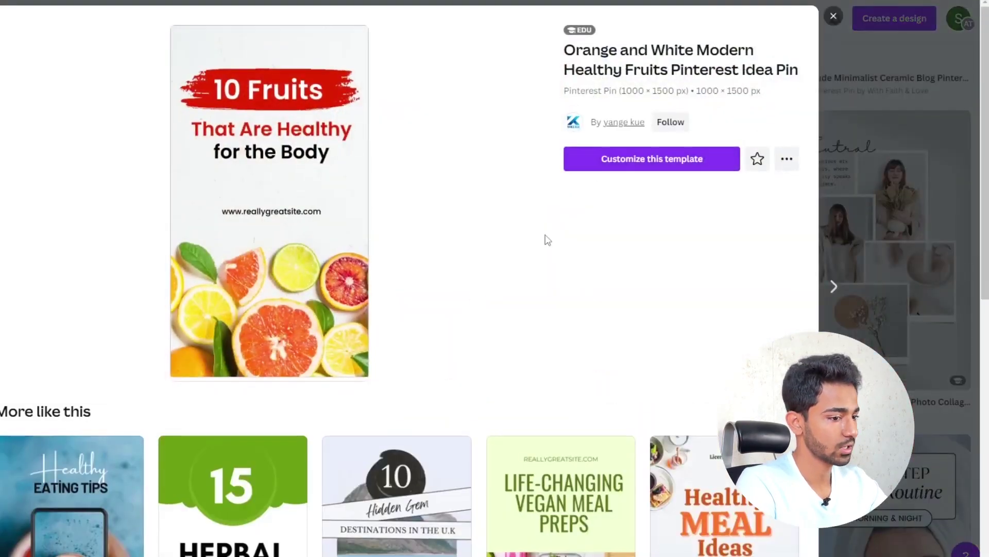
scroll(548, 234, down, 6)
scroll(549, 254, up, 6)
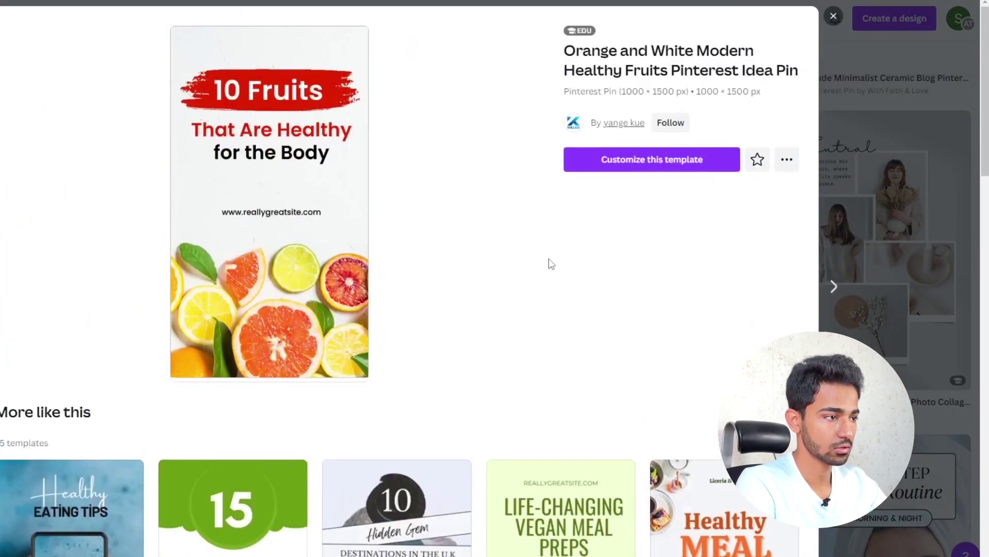
click(672, 164)
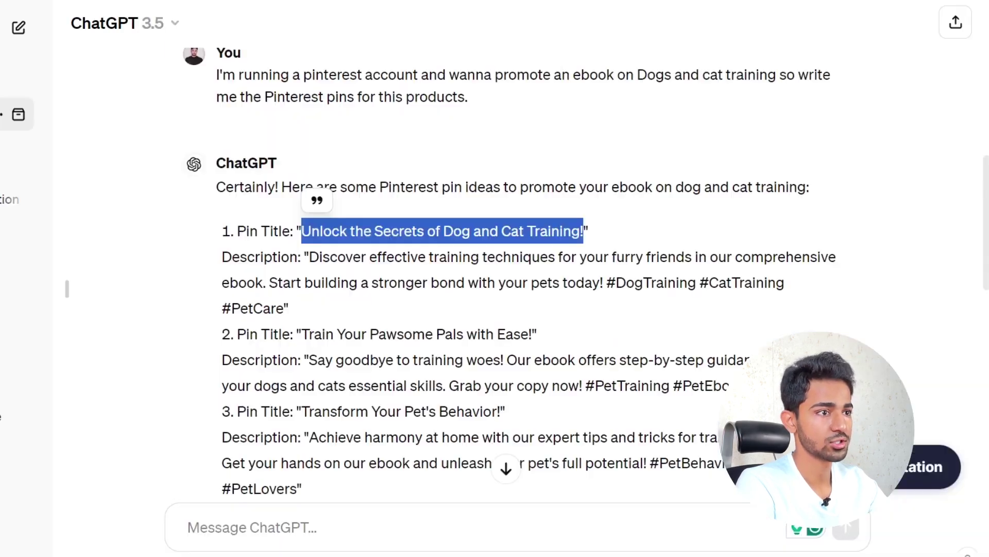
click(399, 232)
- Replace the '10 Fruits' headline with 'Unlock' and move its brush banner higher
drag(351, 232, 304, 233)
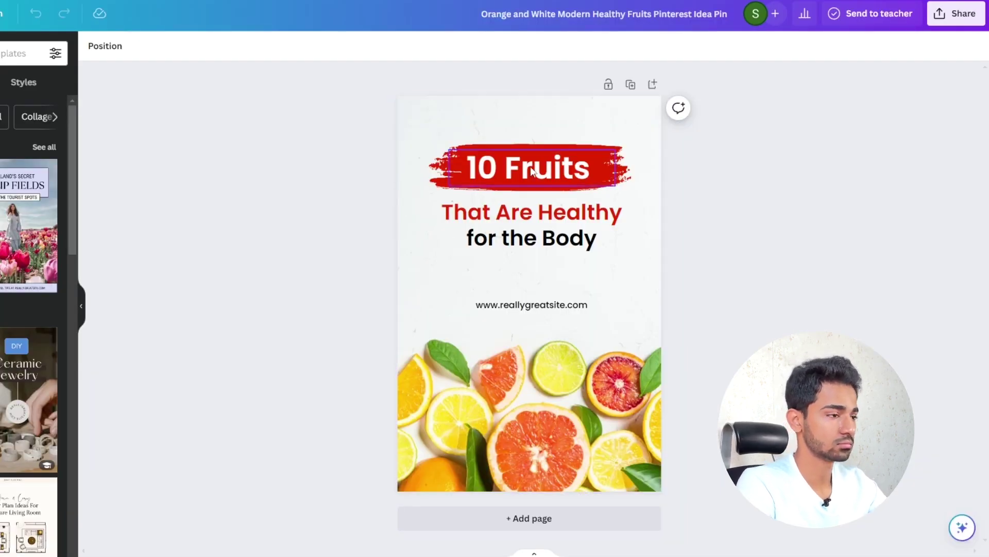
double_click(559, 174)
text(Unlock)
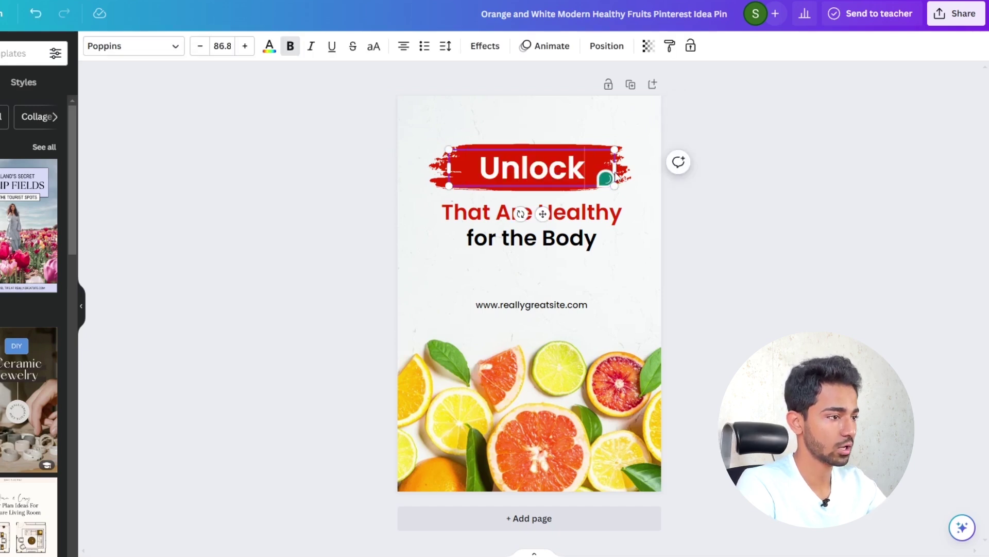
drag(615, 169, 609, 192)
click(685, 169)
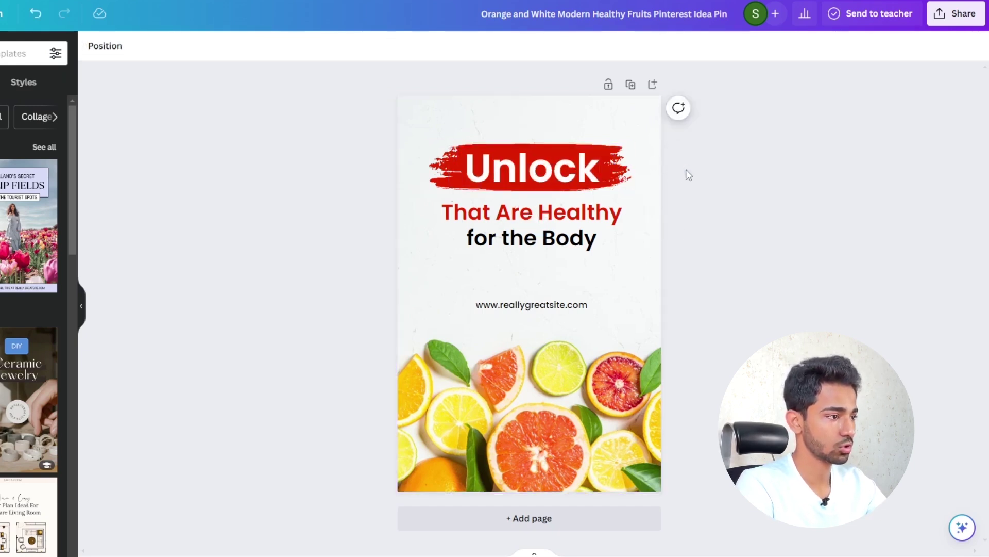
click(572, 170)
drag(572, 170, 576, 141)
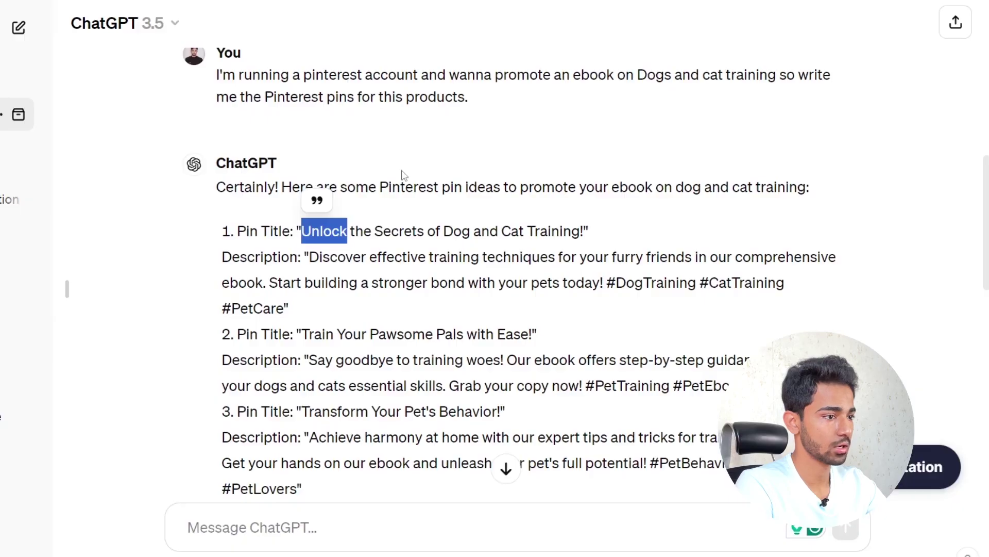
- Paste the rest of the title over 'for the Body', placing it enlarged under 'Unlock'
drag(350, 232, 567, 223)
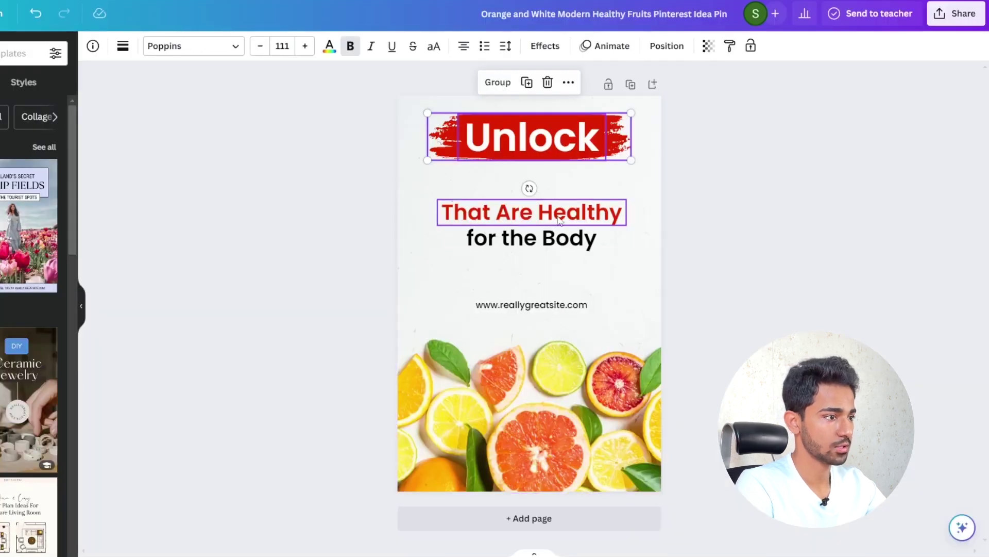
click(562, 221)
drag(563, 218, 563, 313)
click(560, 237)
double_click(560, 238)
key(ctrl+v)
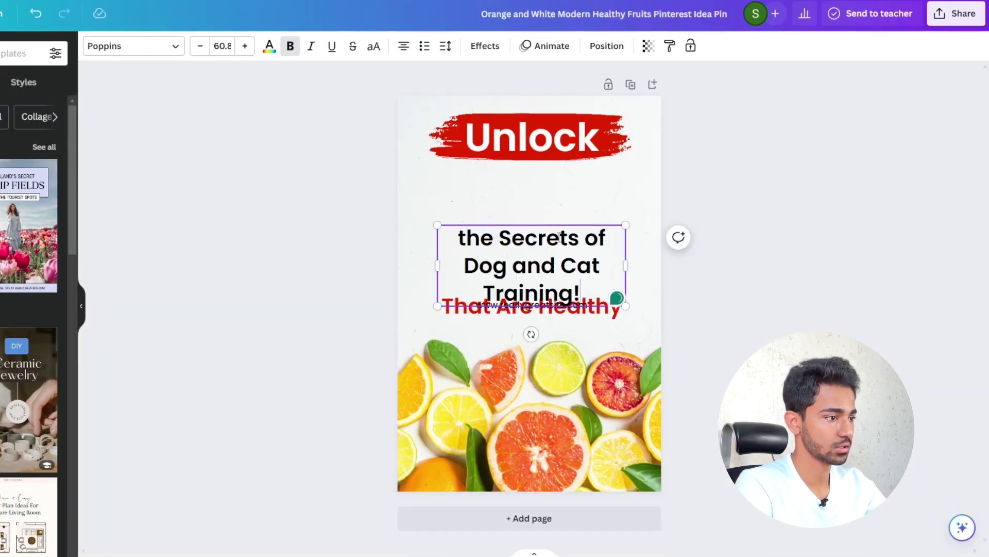
drag(572, 241, 574, 183)
drag(626, 247, 642, 254)
drag(598, 220, 598, 229)
- Tighten the headline's line spacing and shrink it slightly
click(445, 46)
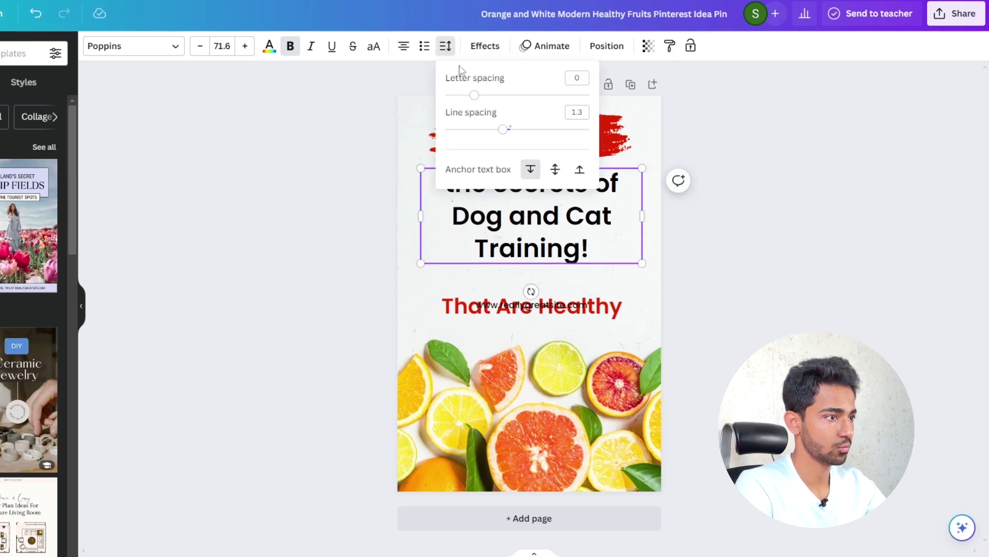
drag(504, 135, 489, 128)
click(778, 221)
click(778, 220)
click(634, 176)
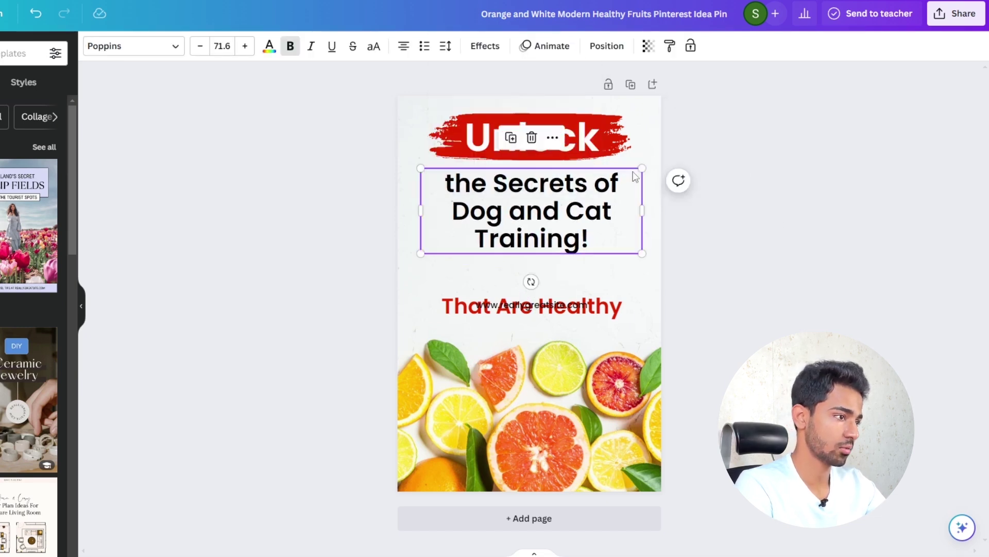
drag(641, 168, 651, 175)
click(651, 175)
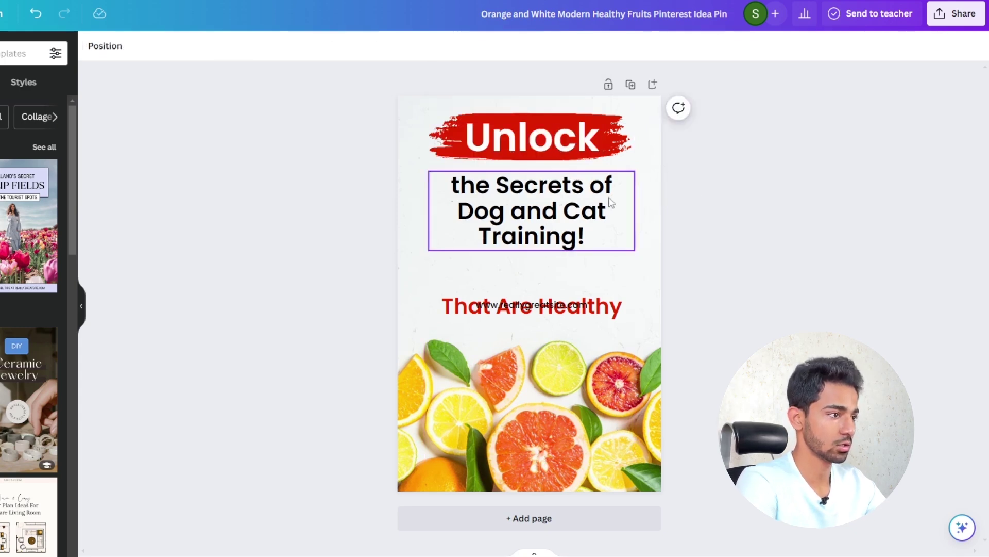
click(608, 188)
click(719, 189)
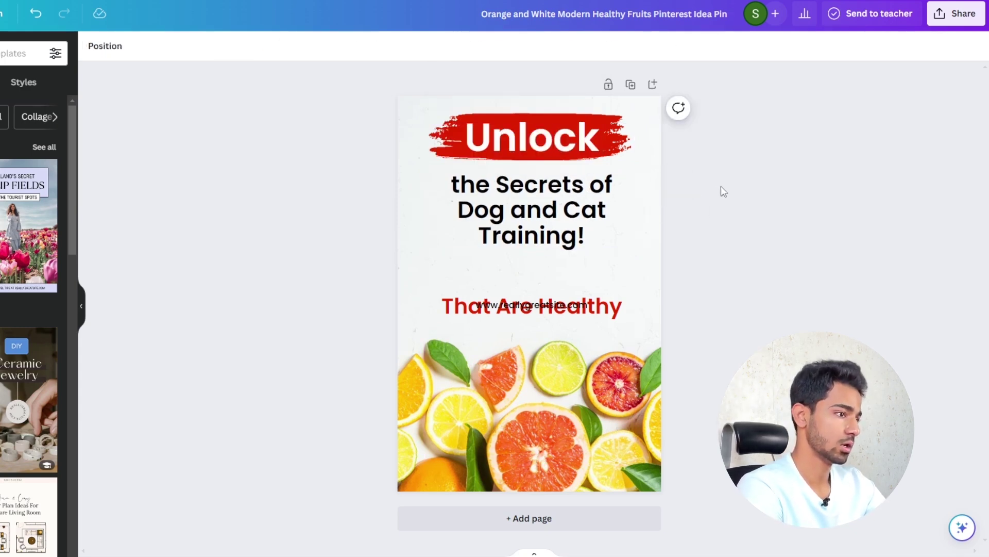
scroll(620, 236, down, 3)
scroll(613, 238, up, 3)
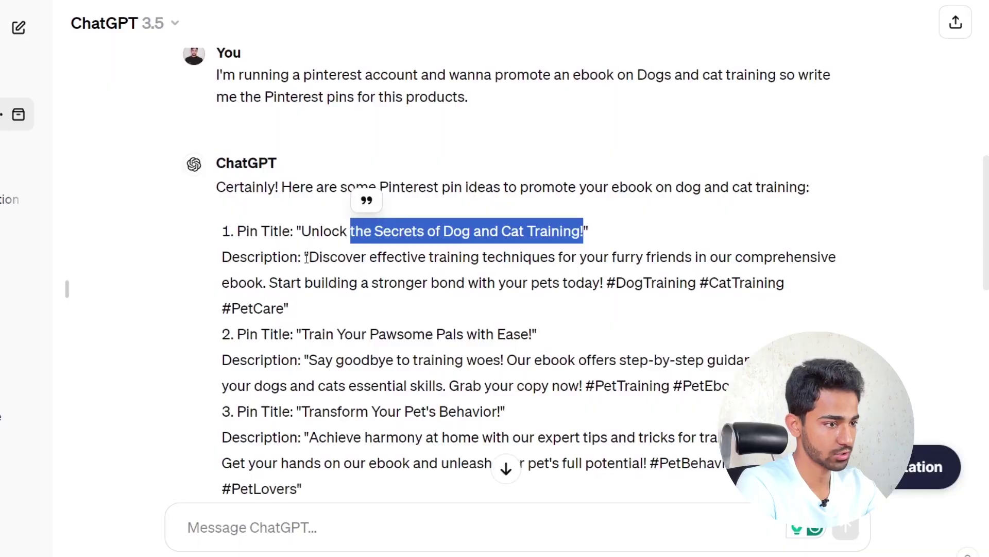
- Replace 'That Are Healthy' with 'effective training techniques' and move it up
drag(309, 257, 550, 256)
click(452, 258)
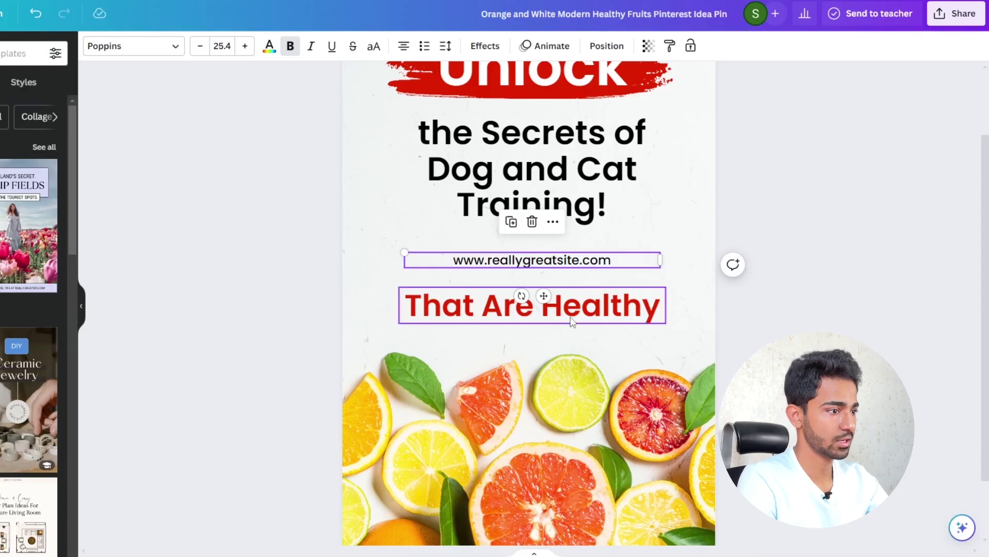
click(570, 309)
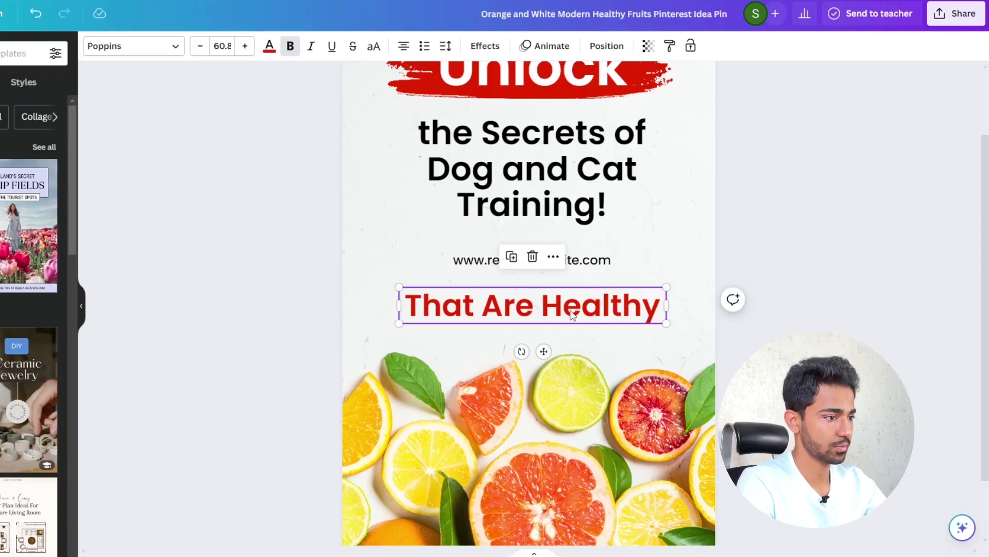
triple_click(569, 309)
text(effective training techniques)
click(697, 309)
drag(587, 305, 577, 264)
click(836, 260)
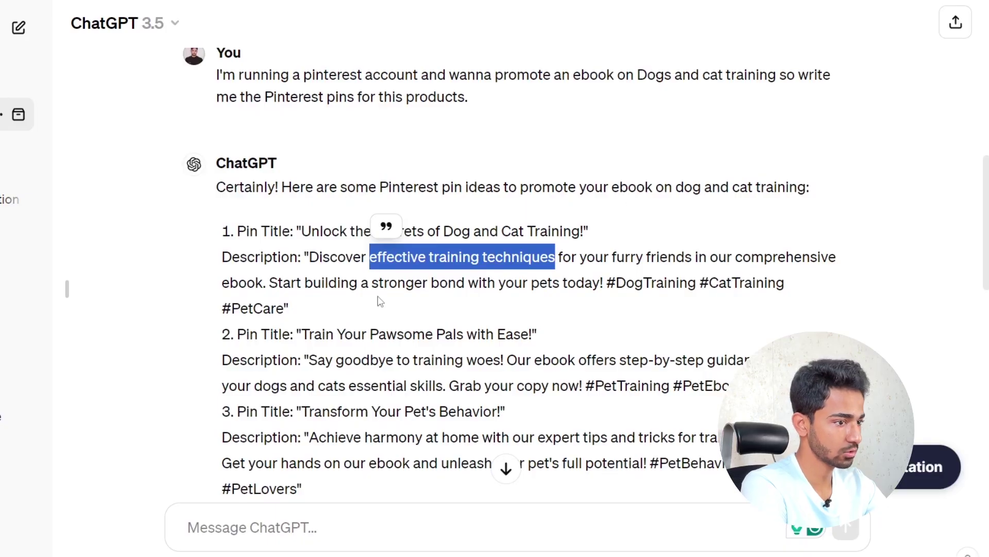
- Replace the website address line with 'comprehensive ebook' and narrow its text box
drag(737, 256, 263, 283)
key(ctrl+c)
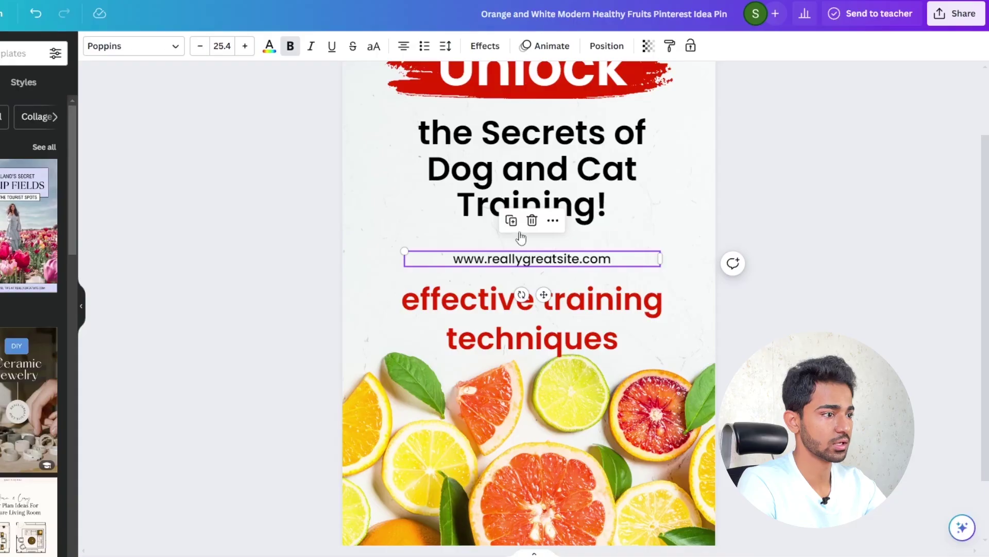
drag(454, 267, 577, 267)
key(ctrl+v)
click(767, 229)
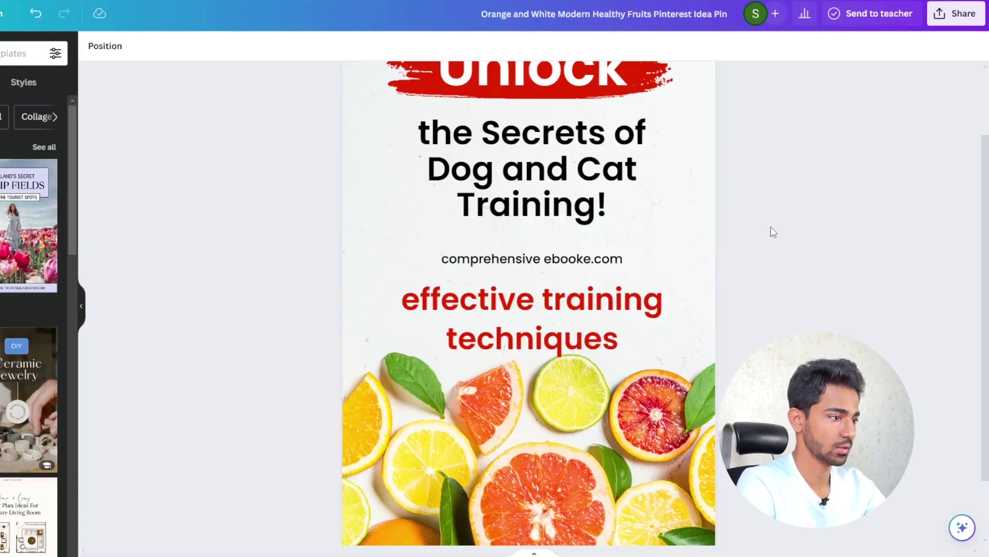
triple_click(597, 262)
key(ctrl+v)
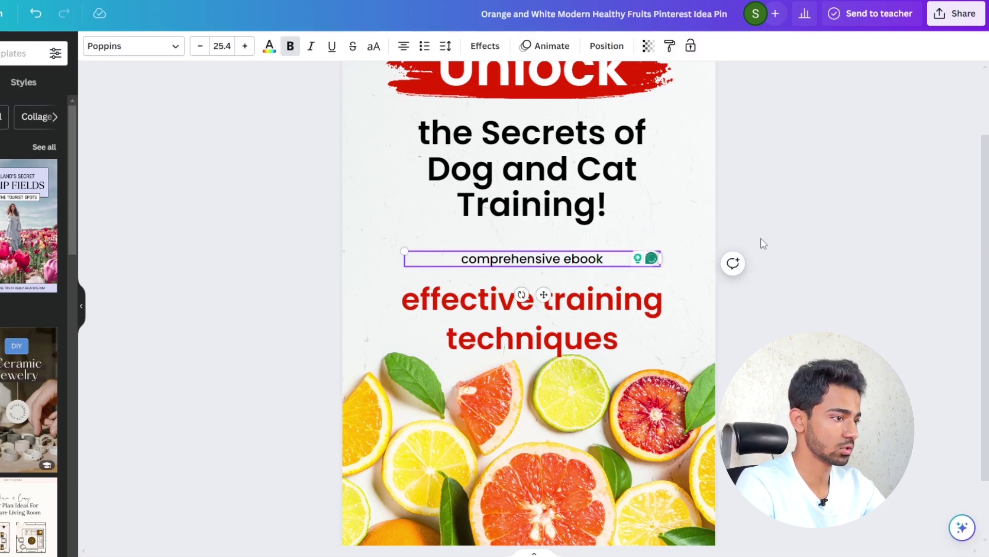
click(762, 243)
click(558, 264)
drag(660, 260, 612, 259)
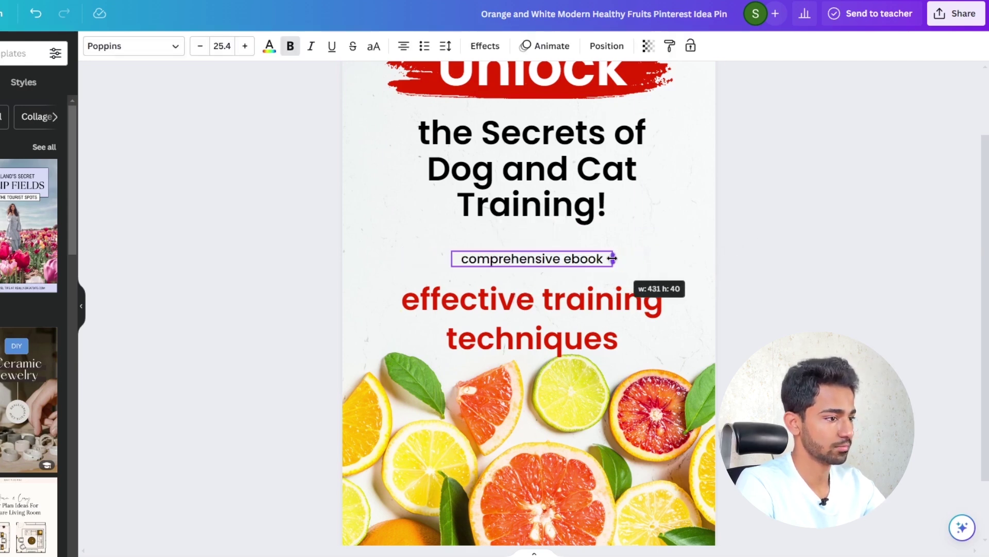
click(696, 236)
- Nudge 'comprehensive ebook' and 'effective training techniques' into position
scroll(771, 236, down, 3)
scroll(766, 289, up, 1)
scroll(762, 292, up, 2)
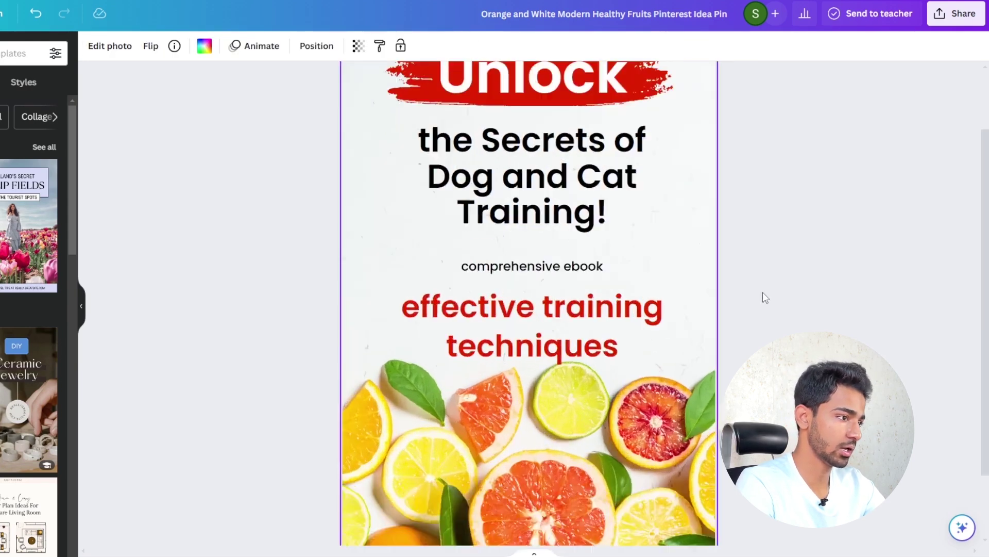
scroll(588, 429, down, 3)
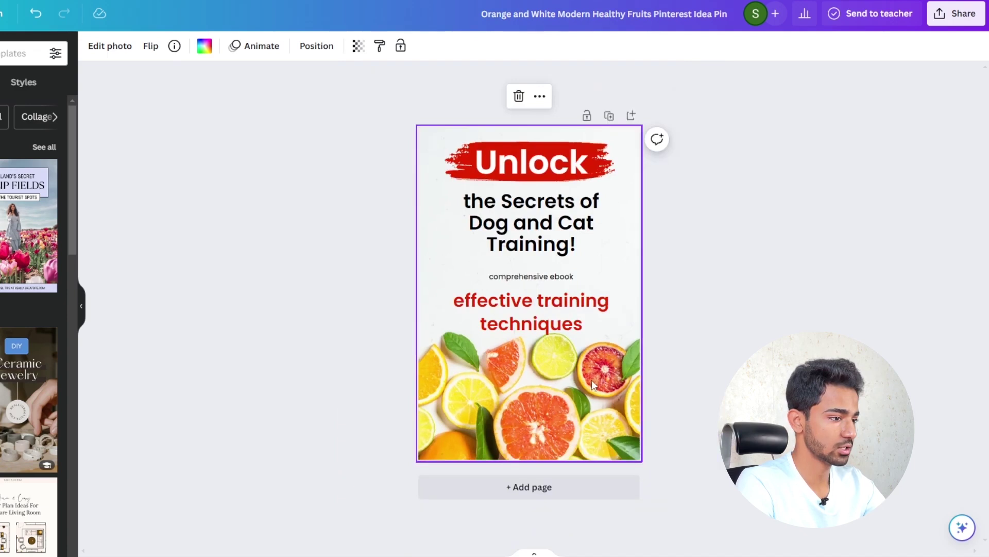
click(561, 282)
drag(560, 282, 558, 278)
click(565, 308)
key(Up)
key(Up)
key(Up)
key(Up)
key(Up)
key(Up)
key(Up)
key(Up)
key(Up)
key(Up)
key(Up)
key(Up)
key(Down)
key(Down)
key(Down)
key(Down)
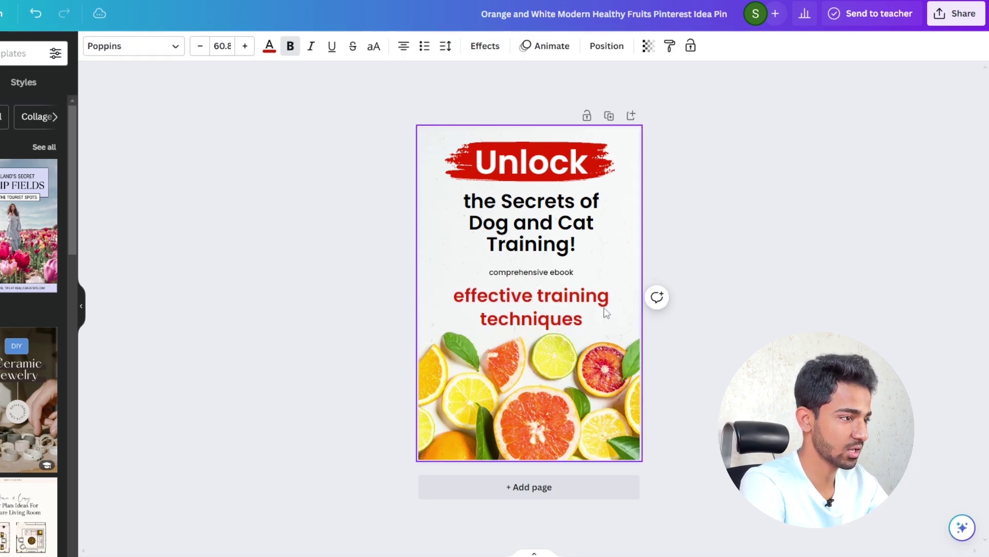
click(0, 95)
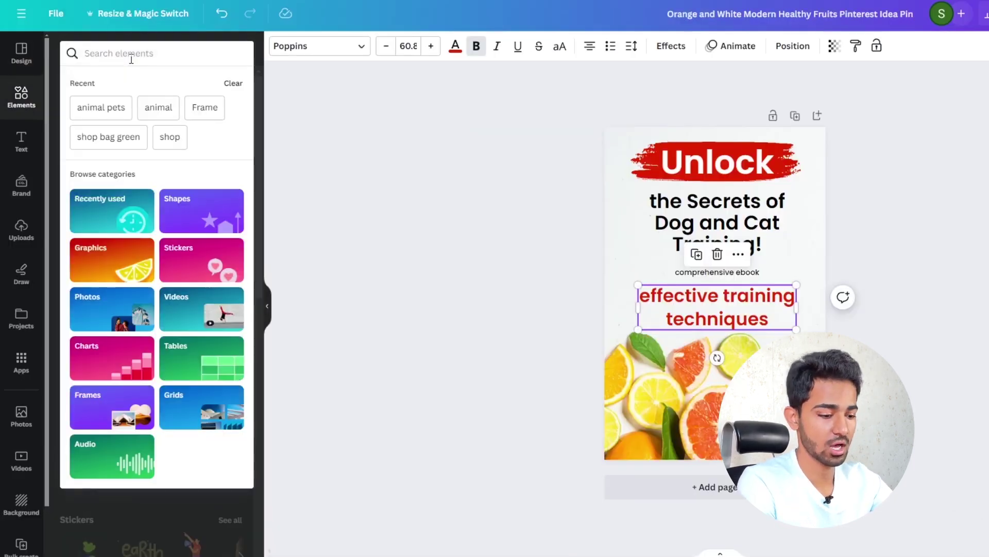
- Search elements for 'dog and cat' photos and add one to the pin
click(131, 59)
text(dog and cat)
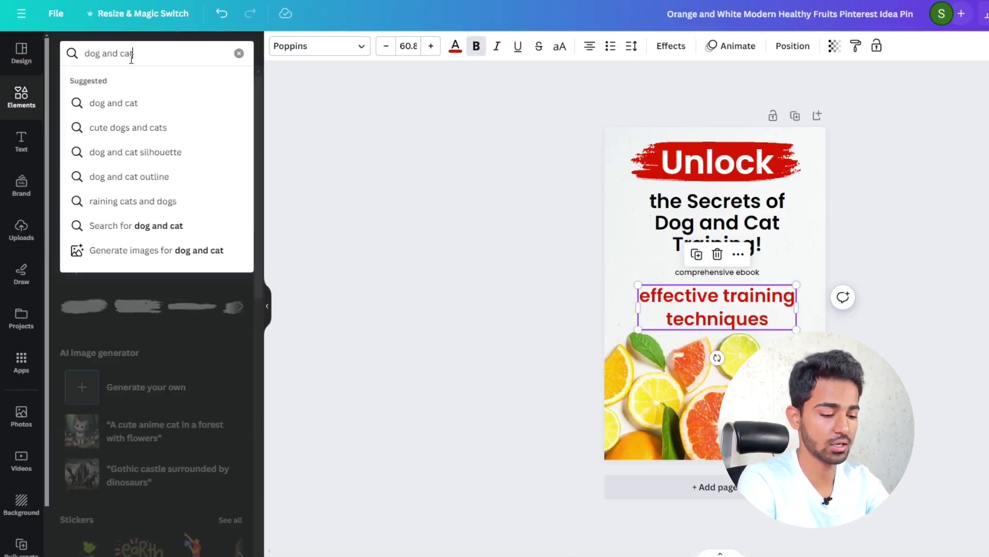
key(Return)
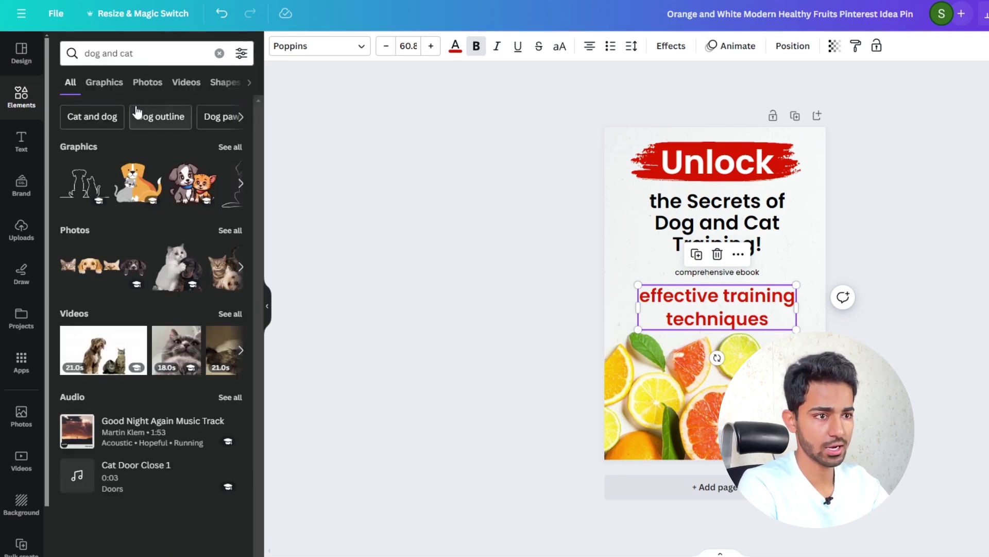
click(148, 84)
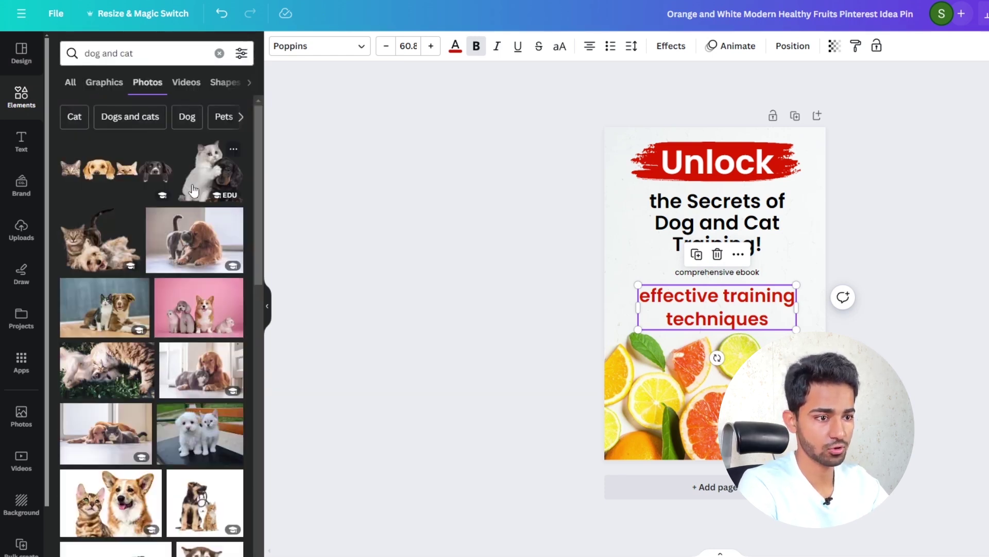
click(101, 315)
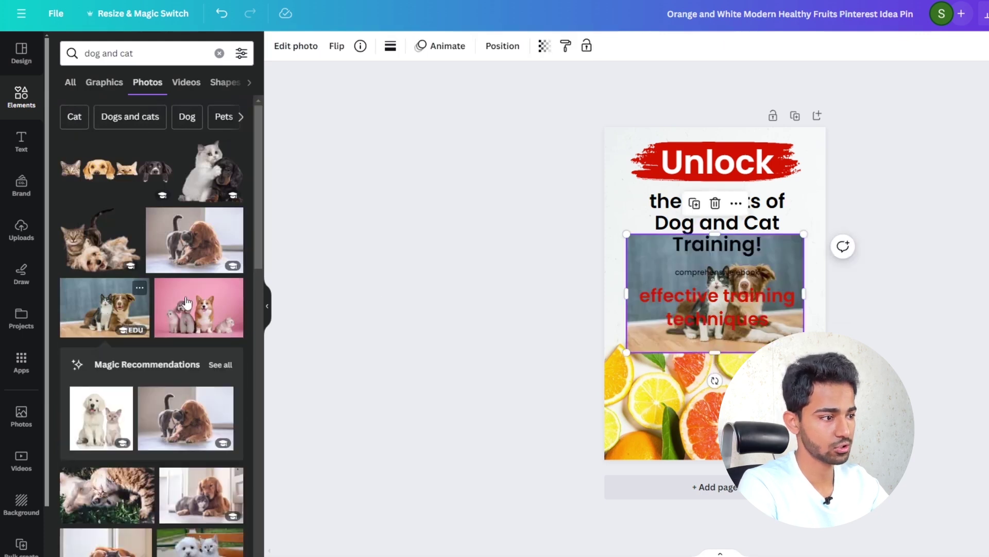
- Enlarge the dog-and-cat photo, crop its top and left, and move it under the text
drag(783, 274, 739, 369)
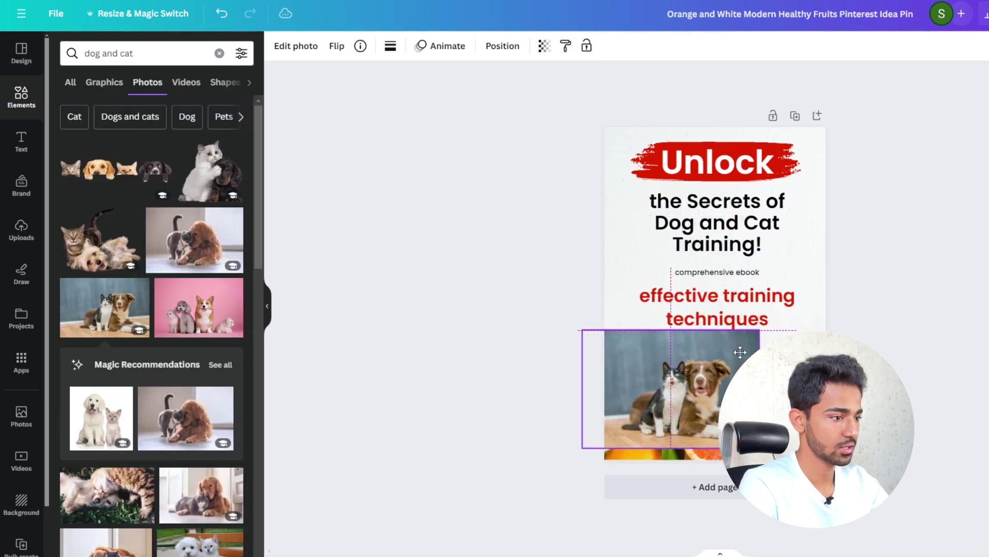
drag(760, 449, 856, 512)
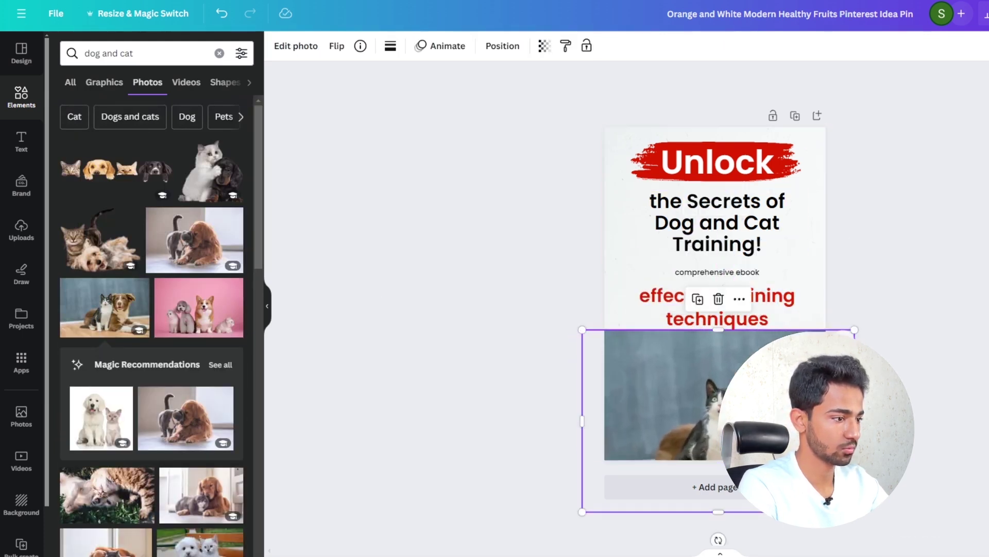
drag(799, 438, 783, 430)
drag(704, 323, 704, 358)
drag(568, 431, 596, 430)
drag(742, 420, 739, 391)
- Fine-tune positions of 'effective training techniques', the photo, and the Unlock heading
click(766, 291)
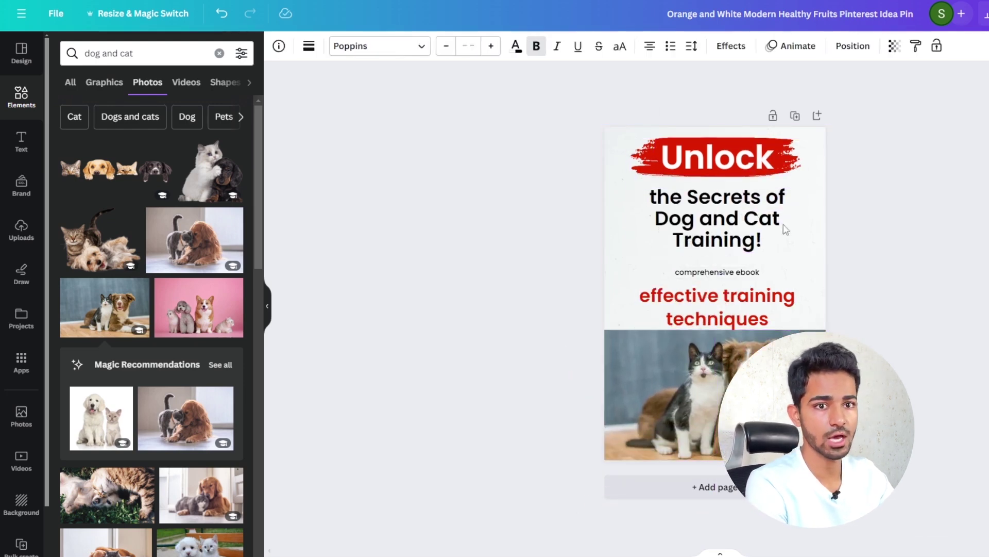
drag(758, 308, 757, 298)
drag(788, 388, 788, 385)
click(938, 222)
drag(759, 199, 758, 203)
click(936, 230)
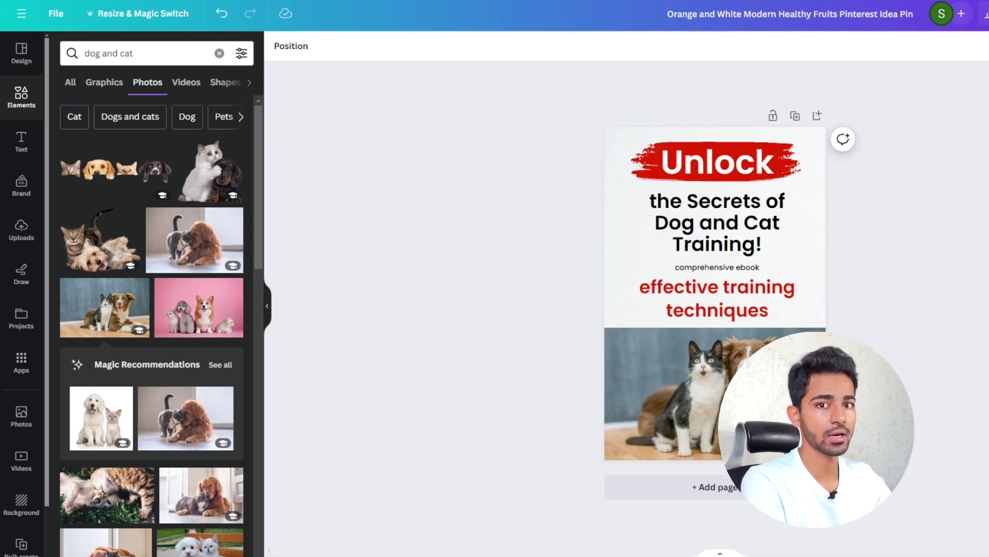
click(23, 103)
- Add a red square and narrow it into a thin vertical bar
click(74, 233)
drag(716, 292, 675, 273)
key(ctrl+z)
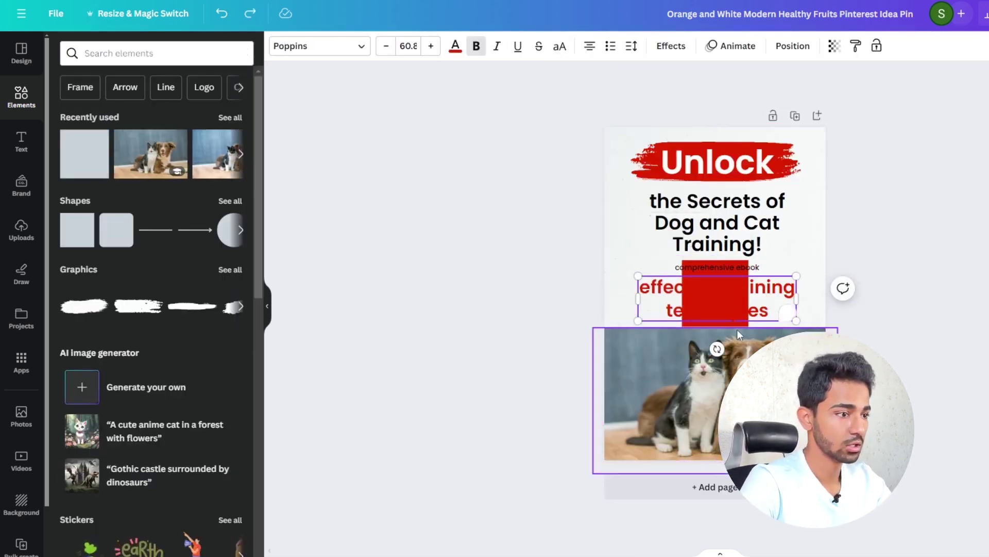
click(737, 324)
drag(749, 293, 690, 293)
scroll(683, 332, up, 5)
click(667, 329)
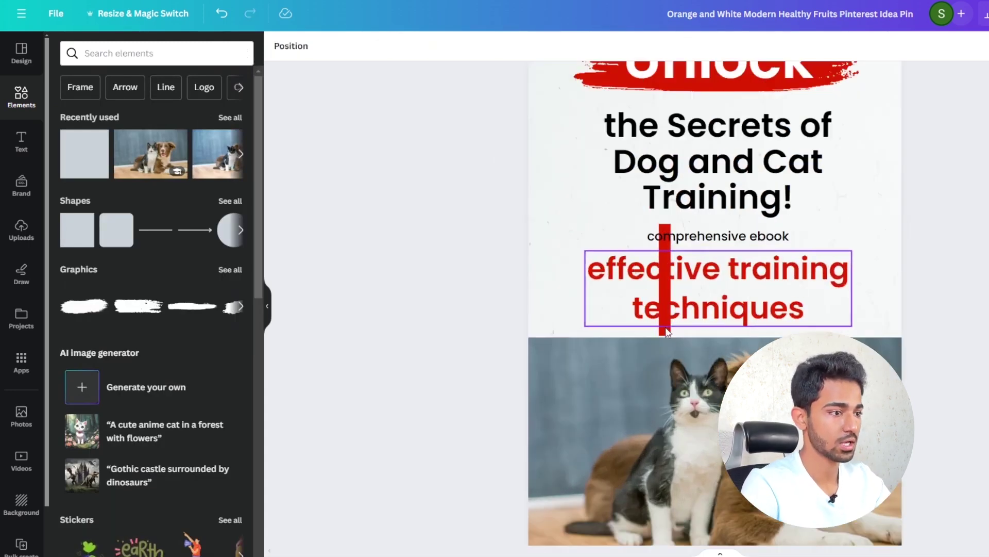
- Place the red bar along the pin's left edge at full page height
drag(666, 329, 536, 333)
scroll(590, 287, down, 5)
scroll(593, 281, up, 5)
drag(535, 259, 535, 81)
scroll(705, 135, down, 4)
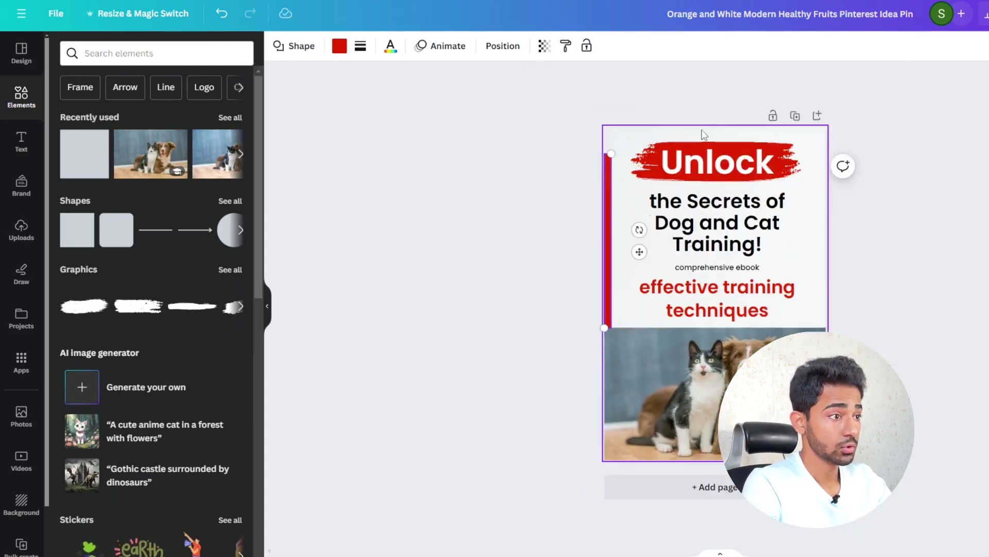
scroll(705, 135, up, 4)
drag(534, 141, 529, 102)
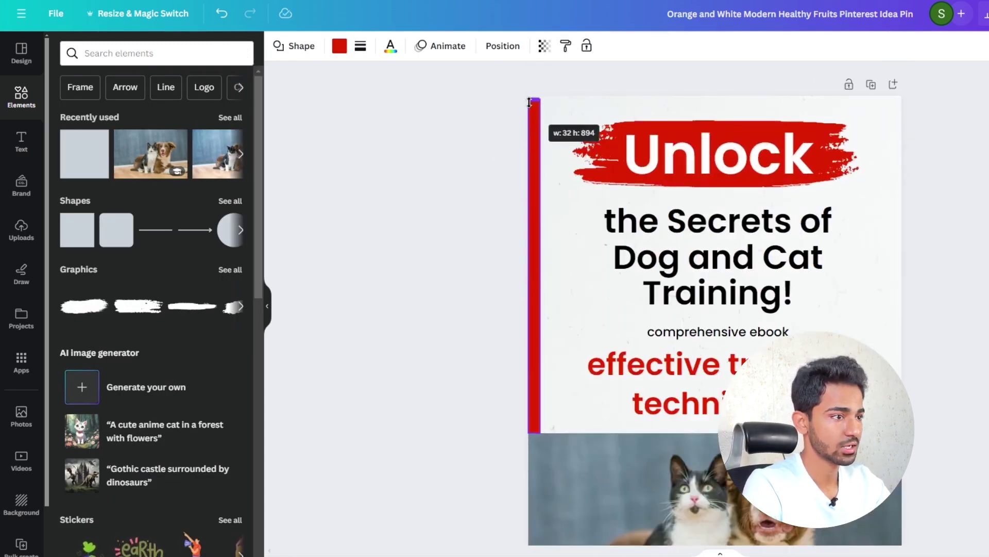
click(549, 127)
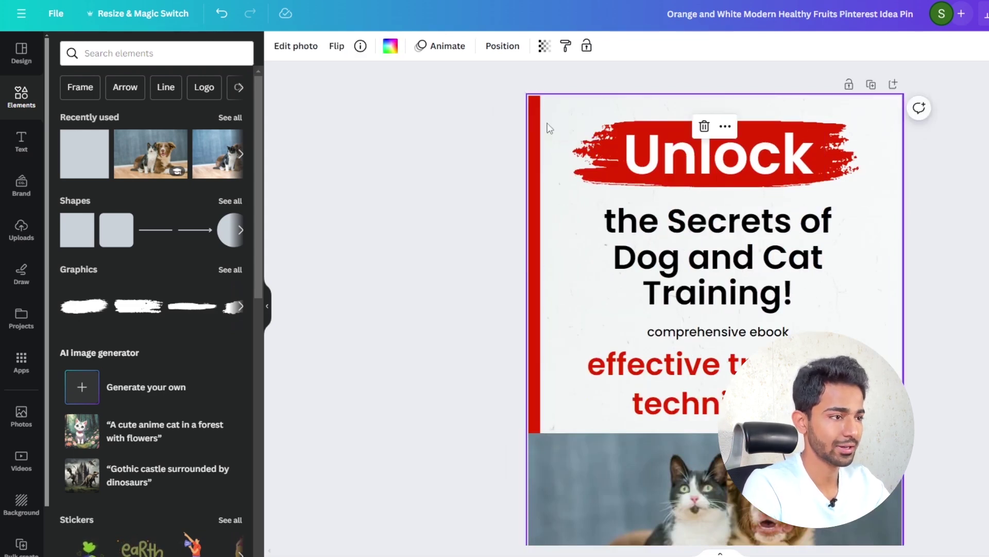
- Duplicate the bar, rotate it horizontal, thicken it, and place it along the top edge
drag(539, 222, 571, 223)
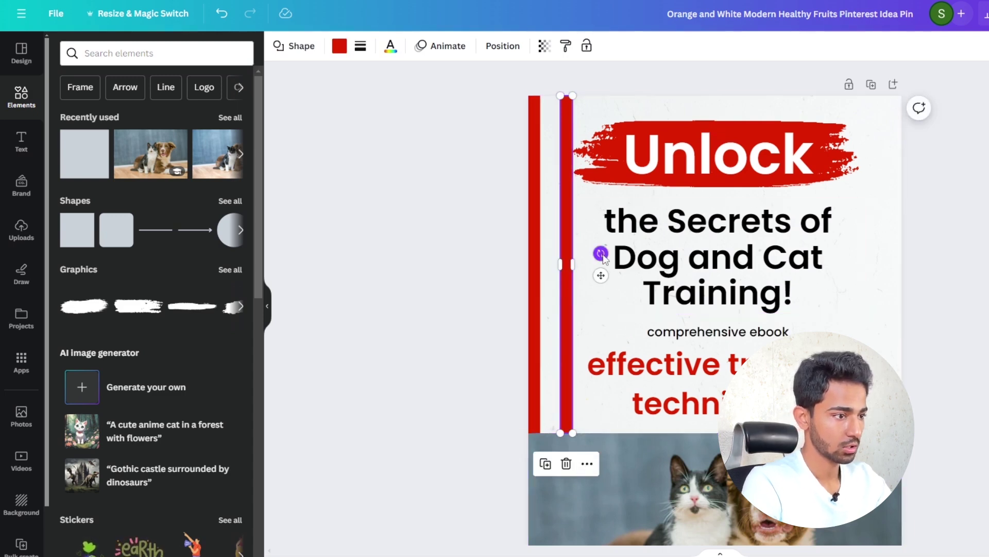
drag(601, 253, 551, 163)
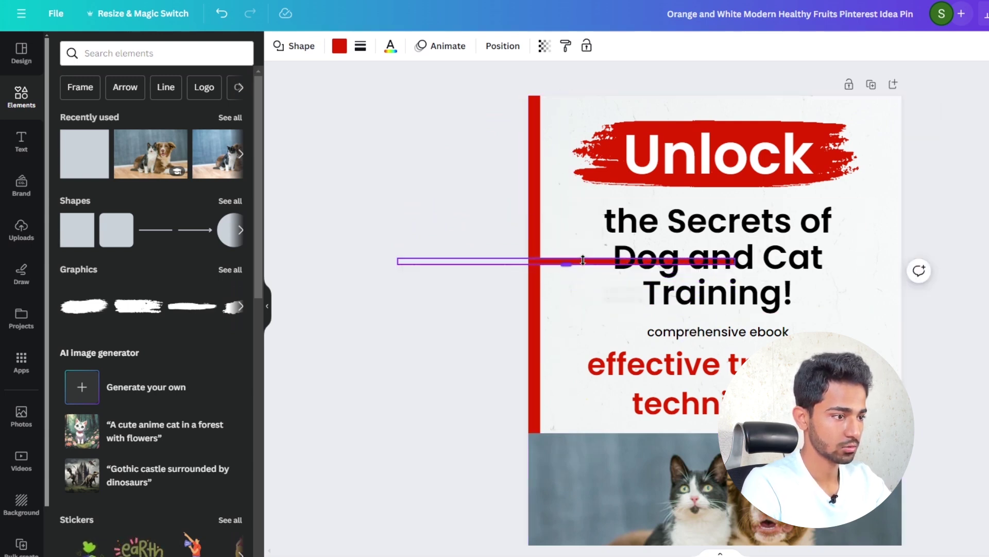
drag(583, 262, 667, 102)
drag(845, 101, 903, 106)
- Copy the left red bar to the pin's right edge
click(537, 167)
drag(537, 167, 896, 168)
click(925, 177)
click(896, 150)
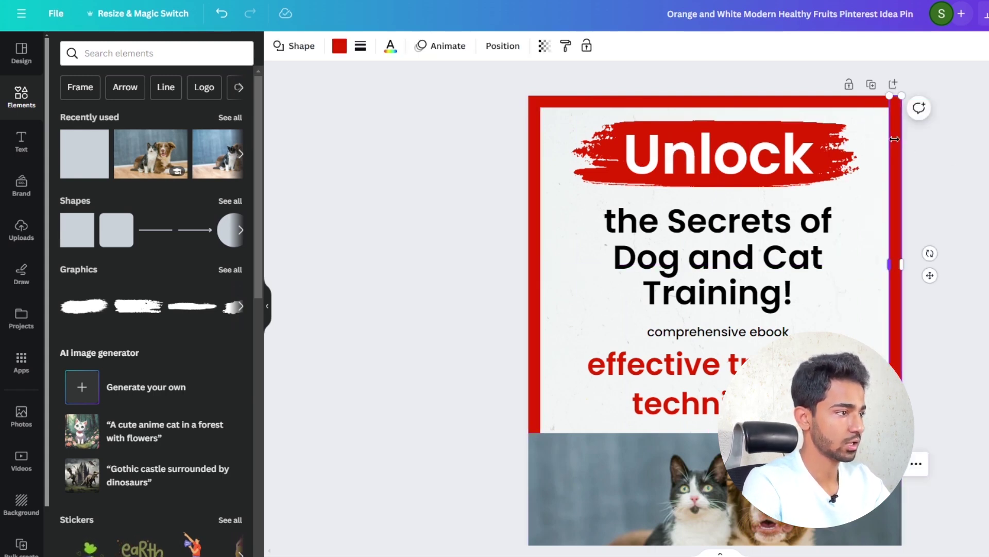
click(958, 130)
scroll(967, 129, down, 5)
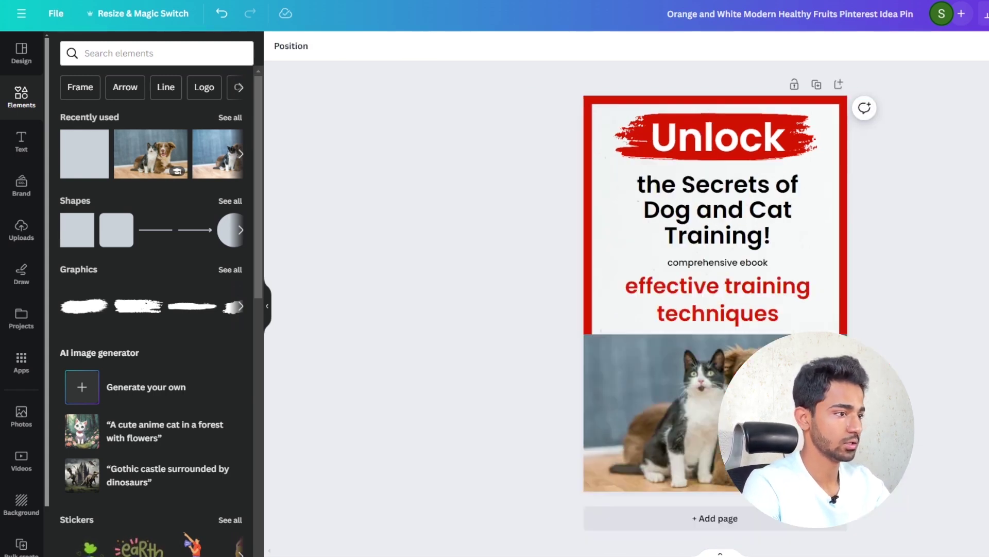
scroll(911, 238, up, 3)
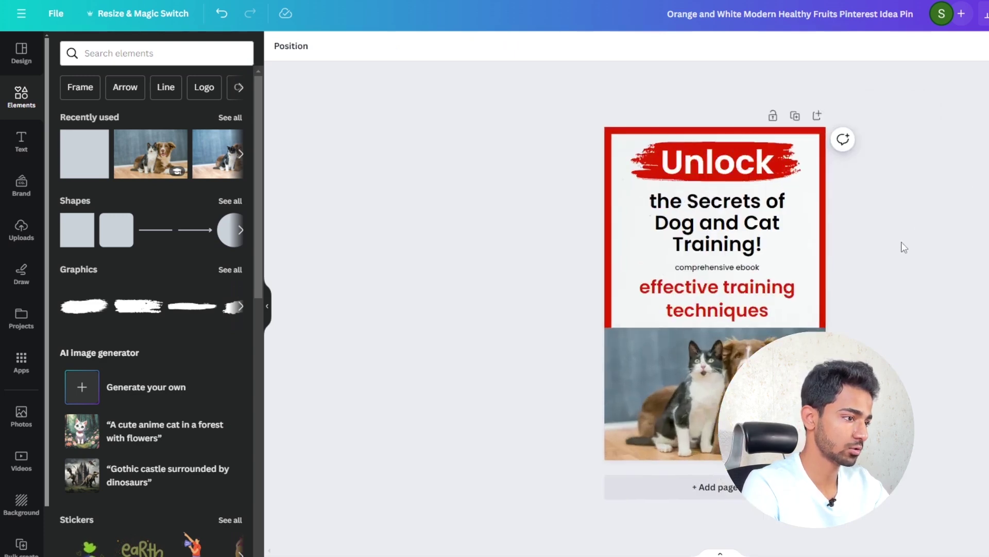
- Stretch both side bars down to the bottom so they frame the photo
click(819, 303)
shift+click(608, 324)
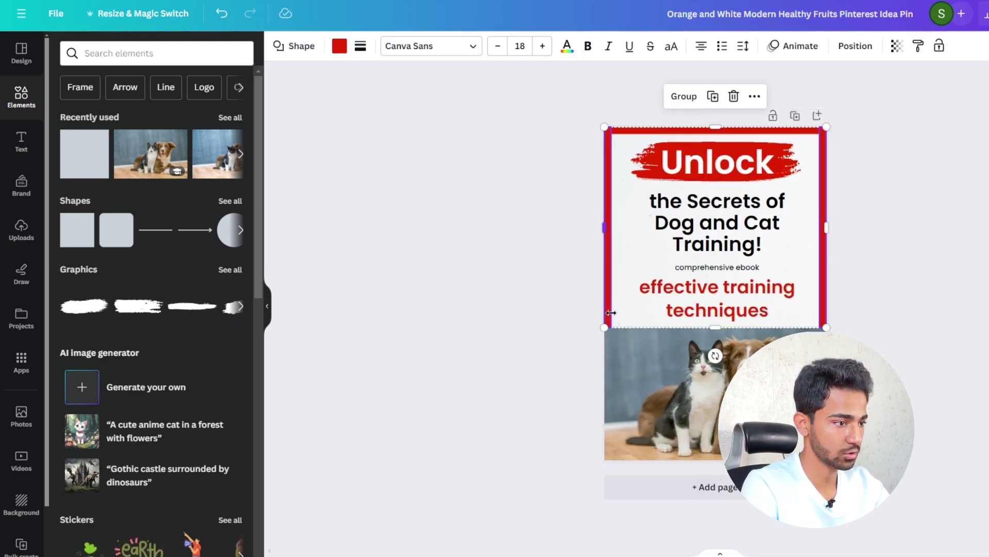
drag(717, 331, 715, 421)
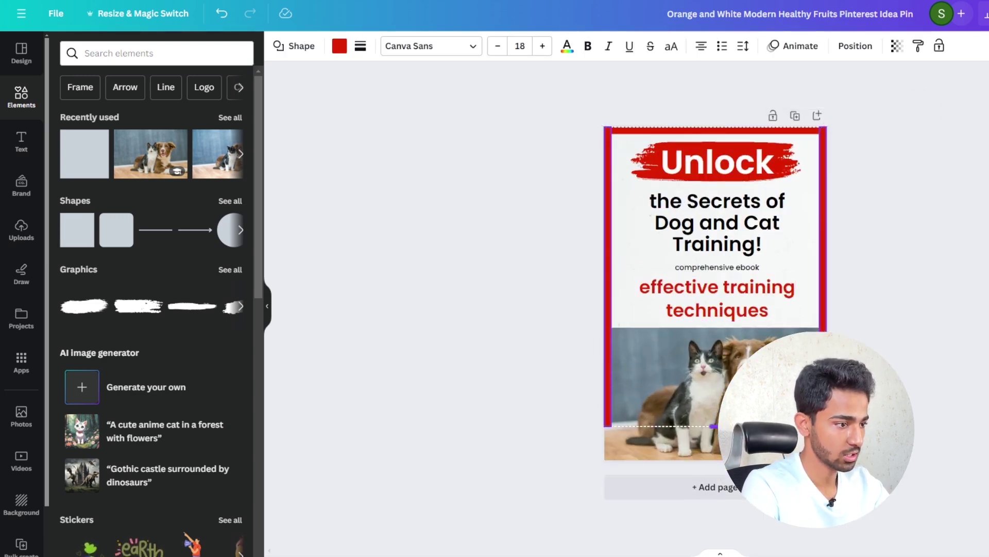
drag(721, 461, 721, 462)
click(920, 248)
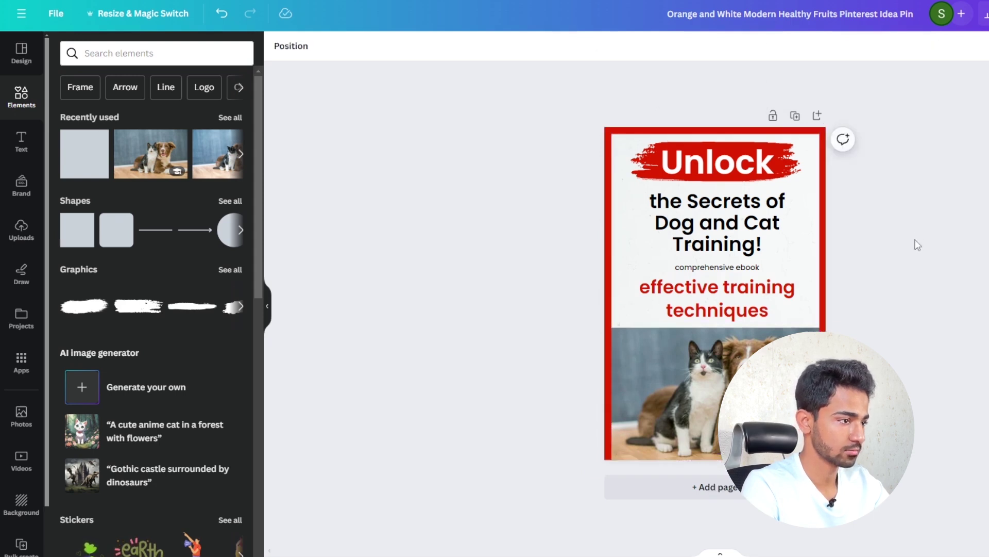
scroll(918, 245, up, 1)
drag(823, 103, 823, 491)
- Add a red bar along the pin's bottom edge to complete the border
click(979, 287)
scroll(980, 279, down, 4)
scroll(974, 280, up, 2)
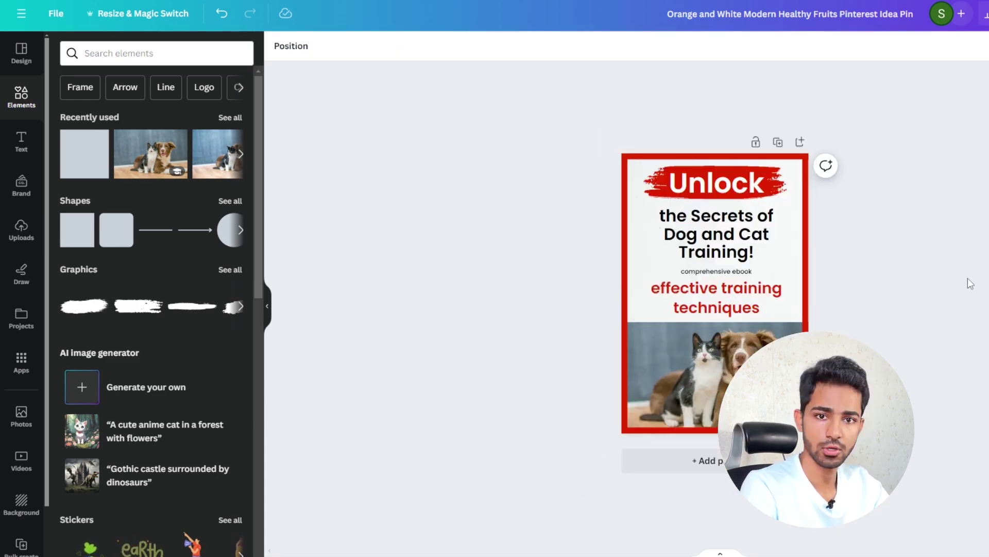
scroll(691, 291, up, 3)
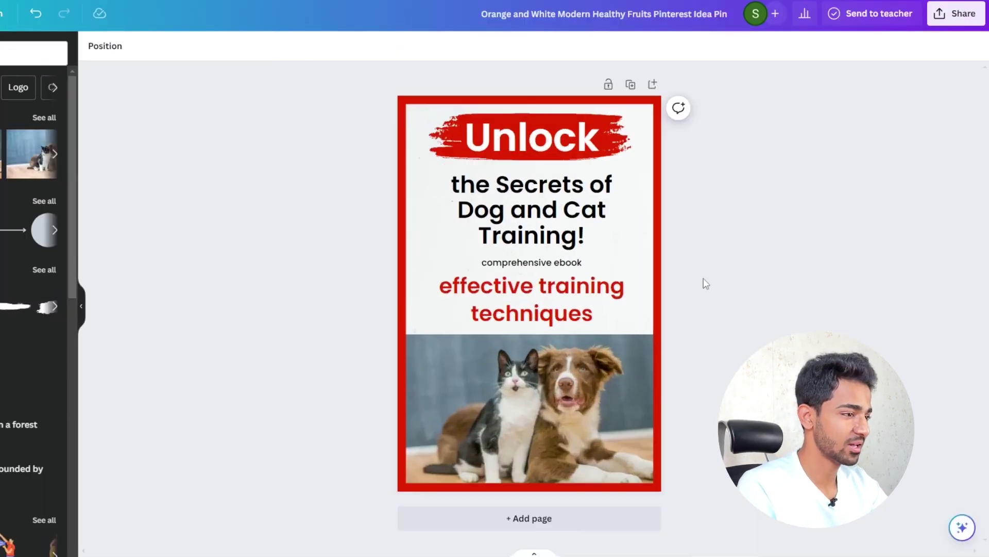
- Download the finished pin from Canva as a PNG image
click(963, 15)
click(776, 324)
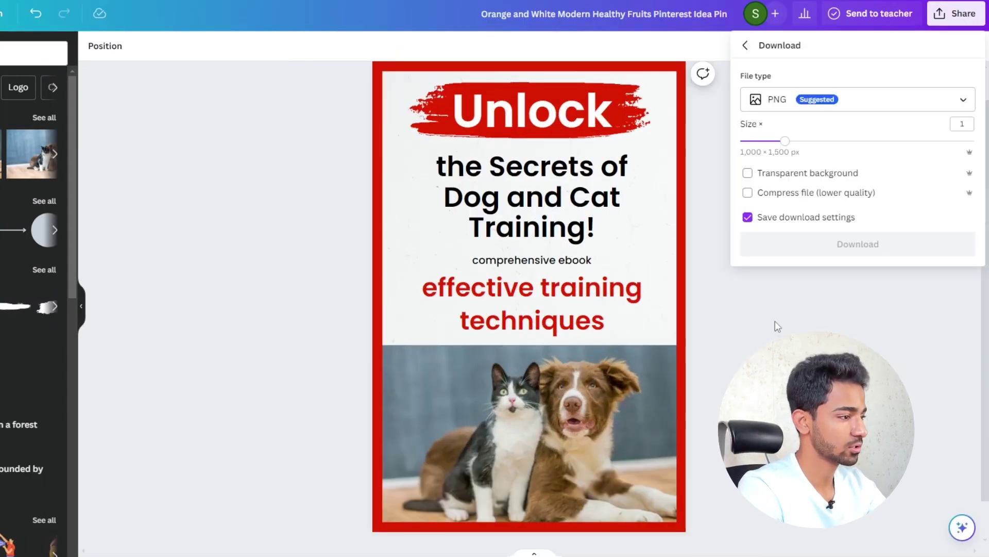
click(861, 244)
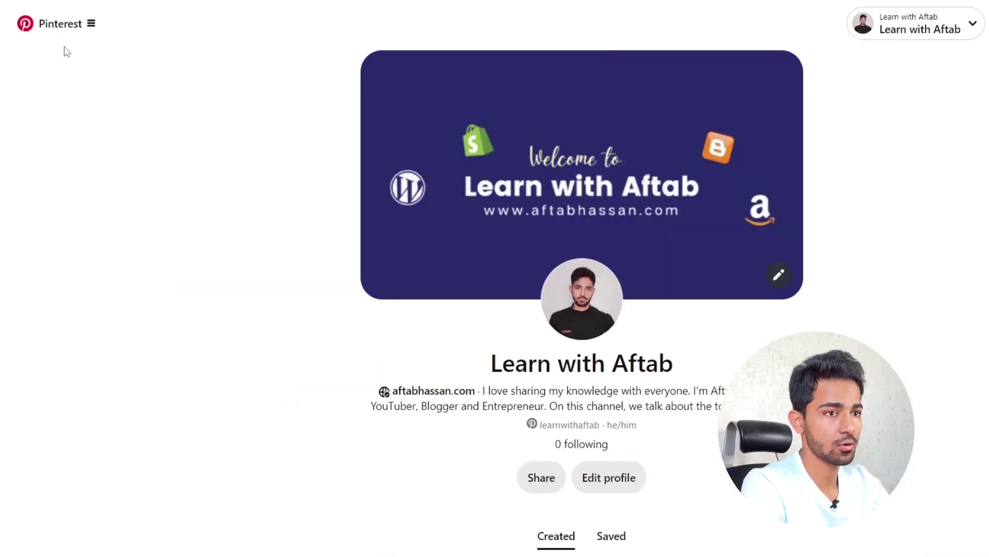
- Start a new Pinterest pin and upload the downloaded dog-and-cat training PNG as its image
click(50, 26)
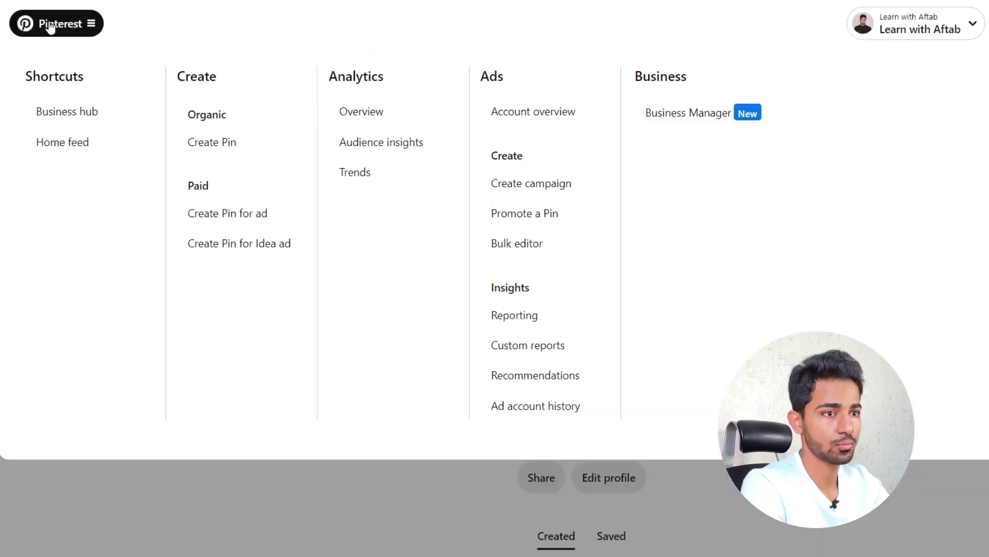
click(216, 144)
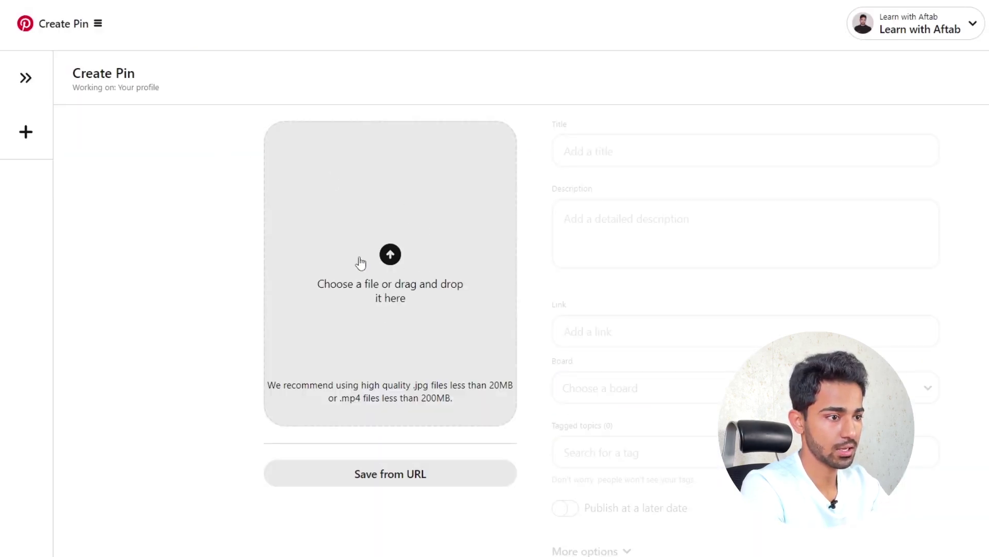
drag(516, 556, 422, 208)
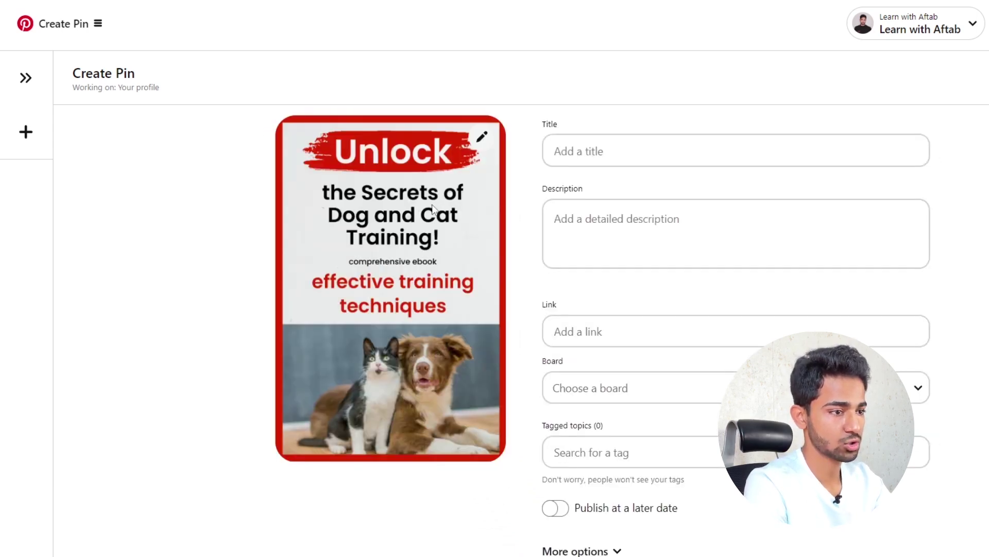
click(595, 151)
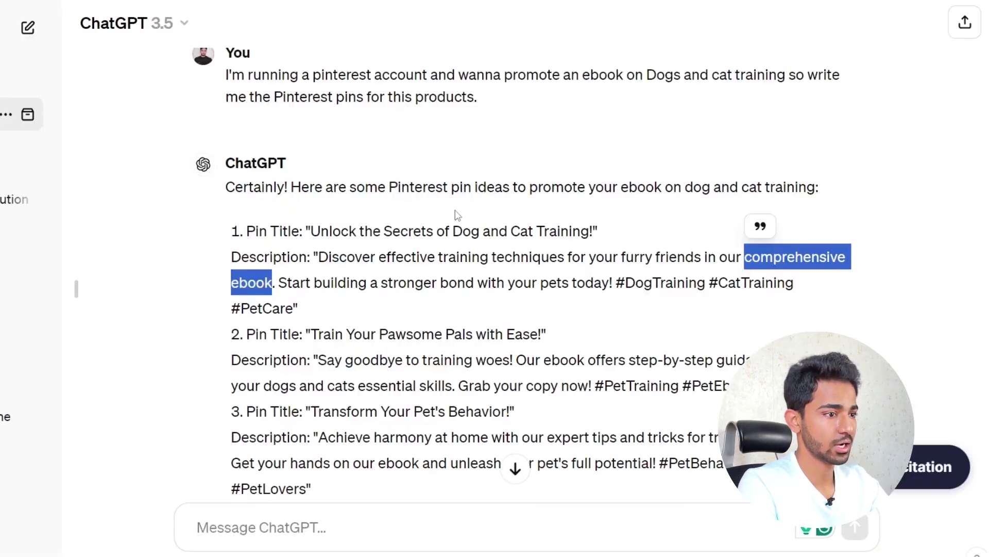
- Paste ChatGPT's title 'Unlock the Secrets of Dog and Cat Training!' and hashtag description into the pin
click(343, 237)
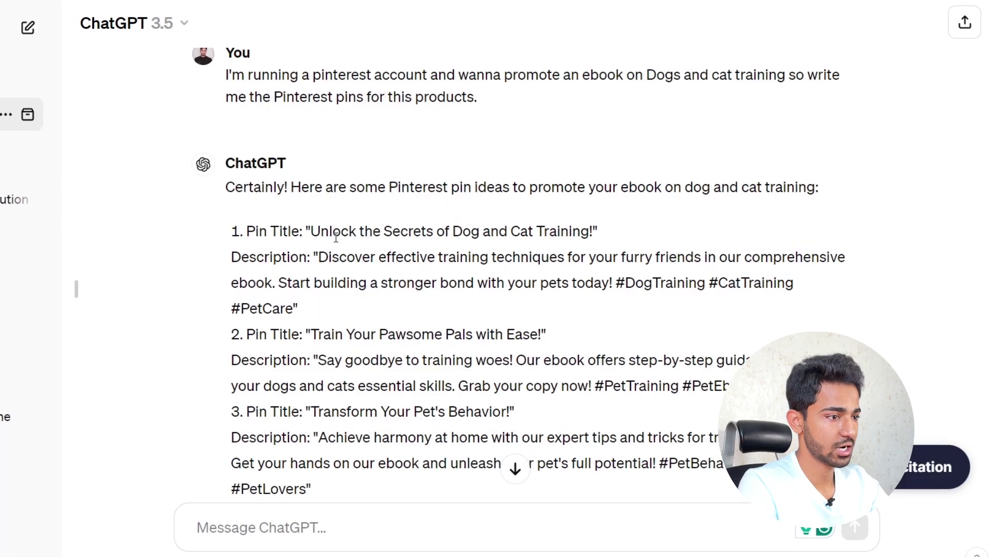
mouse_move(313, 230)
mouse_down()
mouse_move(593, 231)
mouse_move(321, 230)
mouse_up()
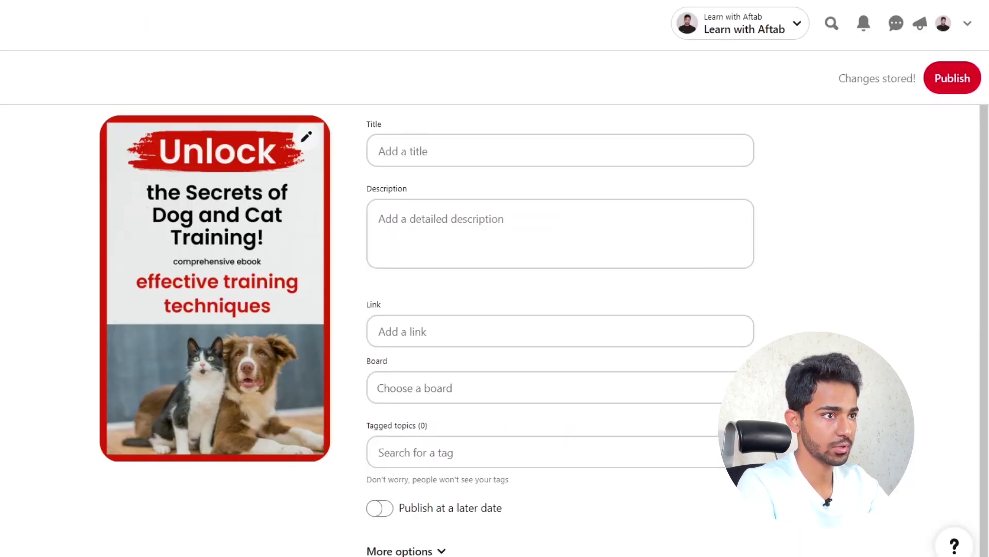
click(440, 150)
key(ctrl+v)
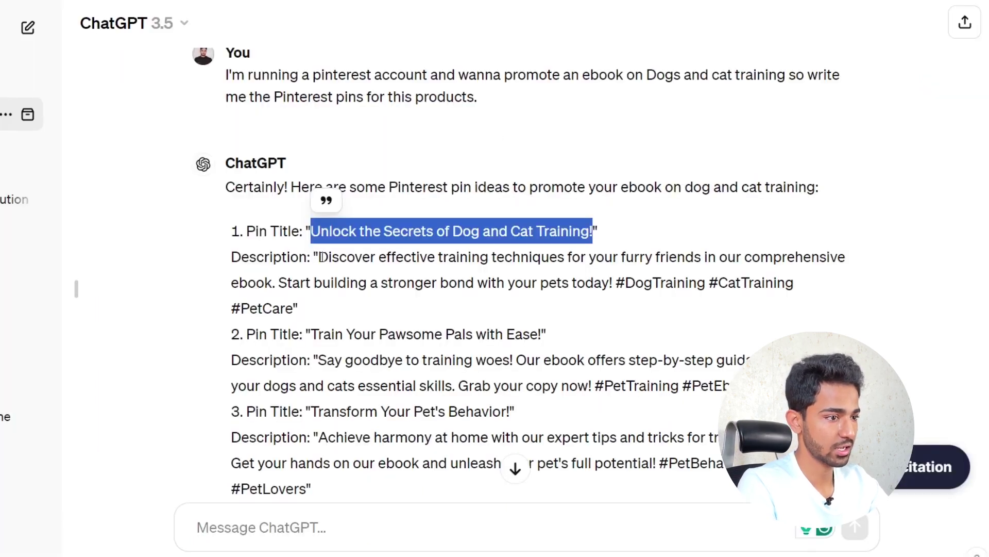
drag(319, 257, 369, 310)
key(ctrl+c)
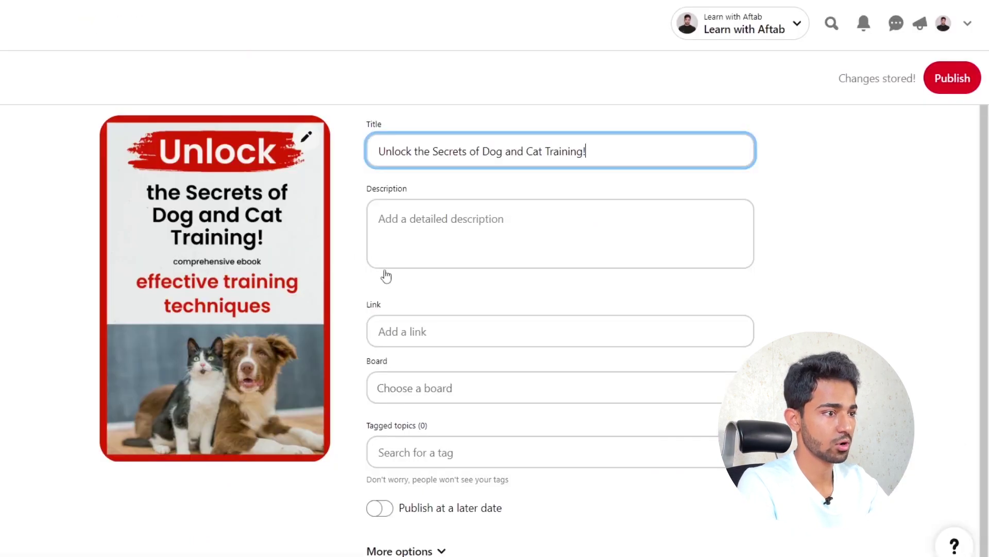
click(437, 252)
key(ctrl+v)
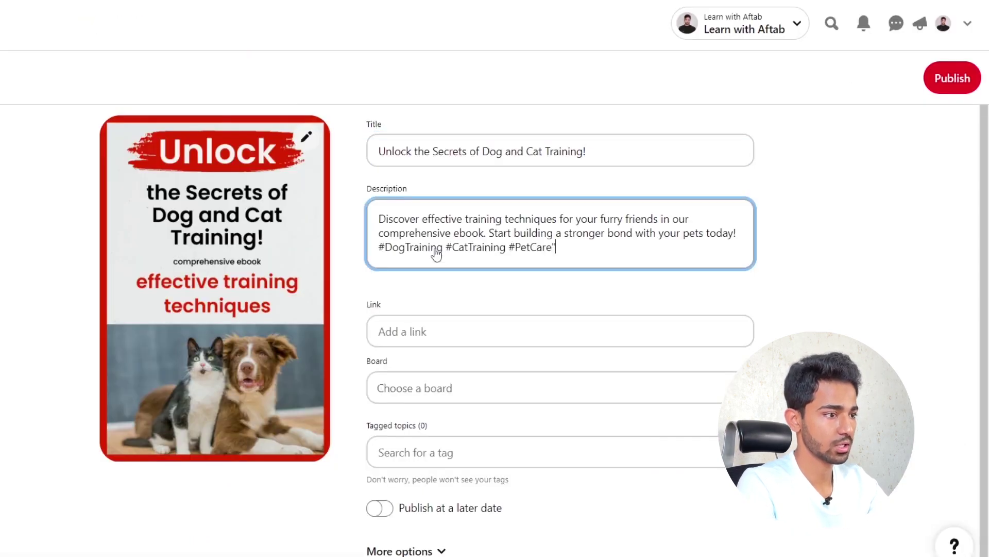
- Copy the Linktree page URL and paste it into the pin's Link field
click(442, 344)
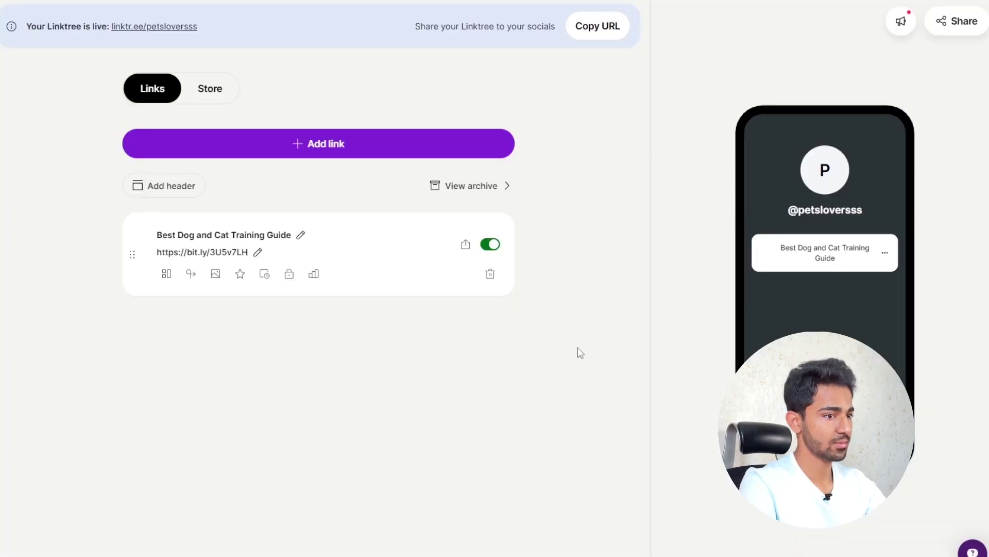
click(963, 31)
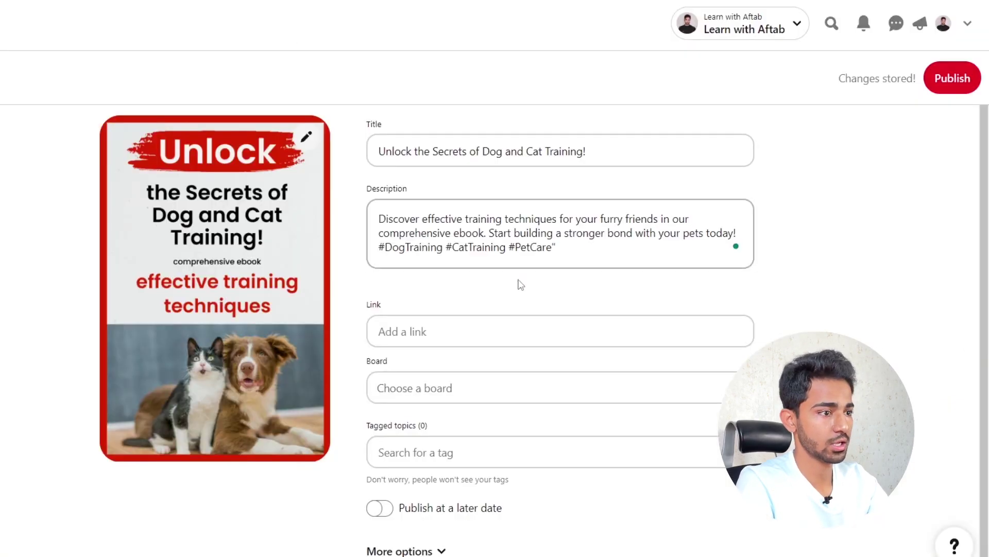
click(453, 336)
key(ctrl+v)
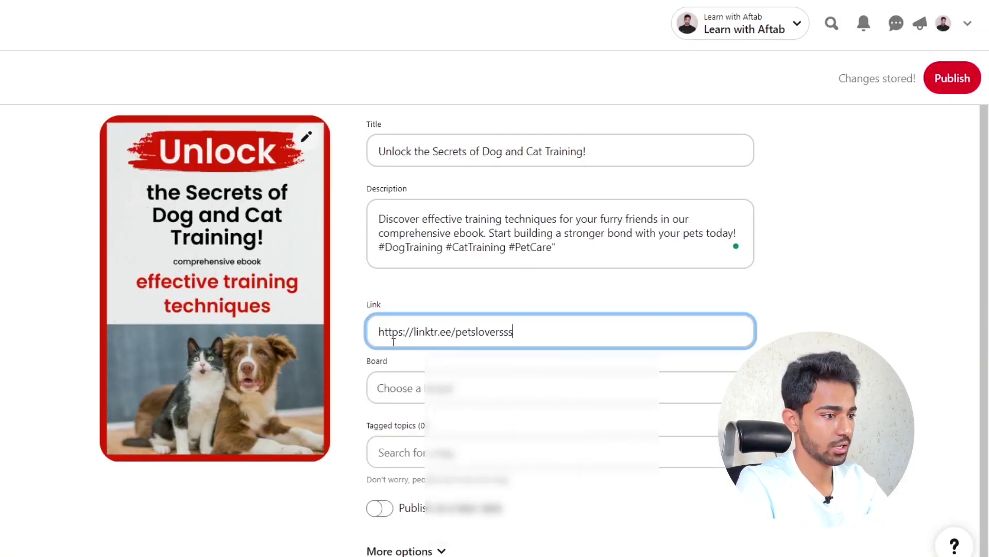
- Create a new board named 'Animal and Pets' and assign it to the pin
drag(515, 333, 354, 338)
click(508, 391)
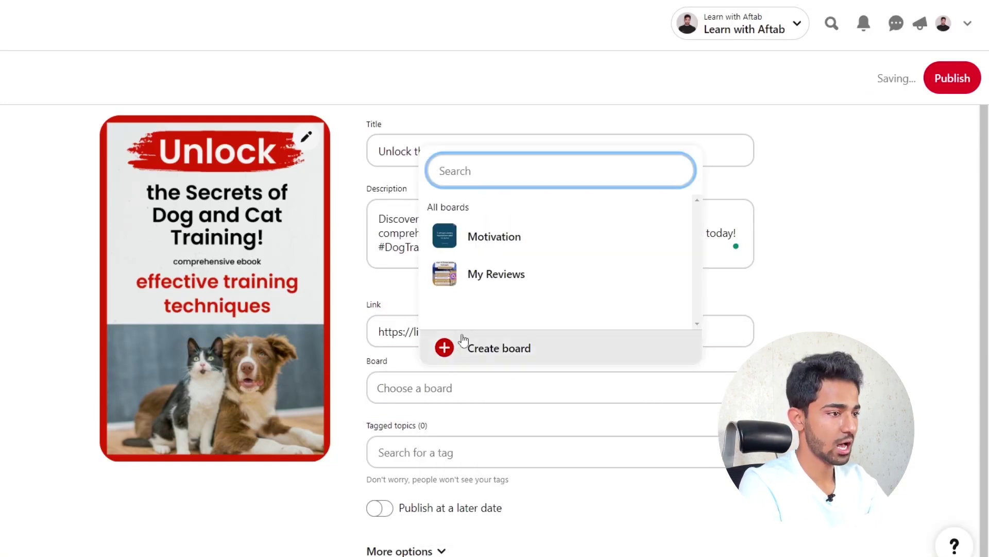
click(524, 355)
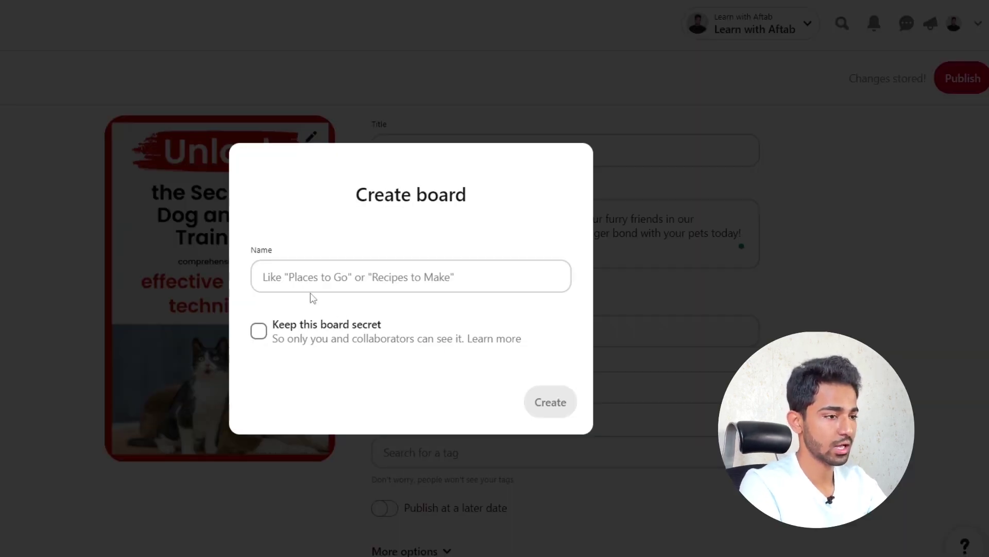
click(314, 275)
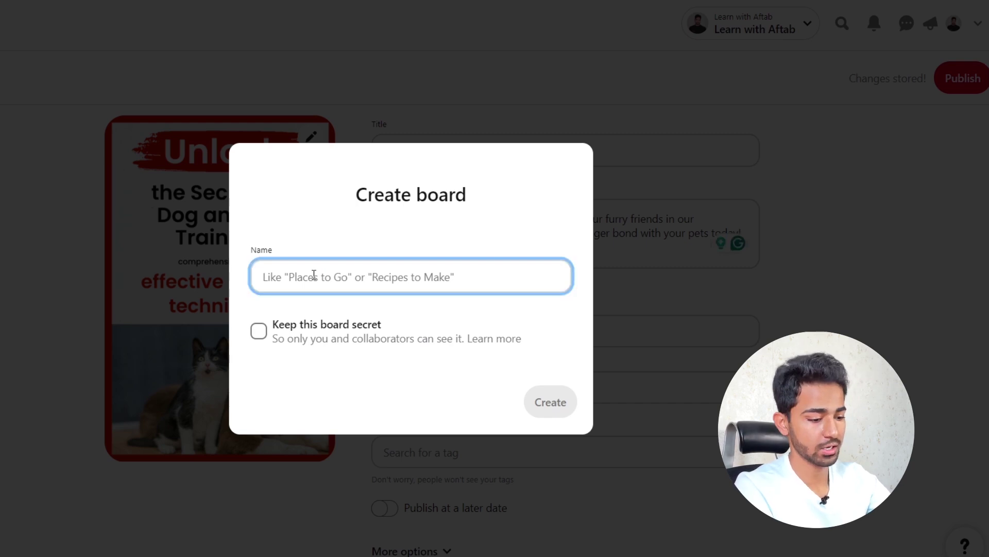
text(Animal and Pets)
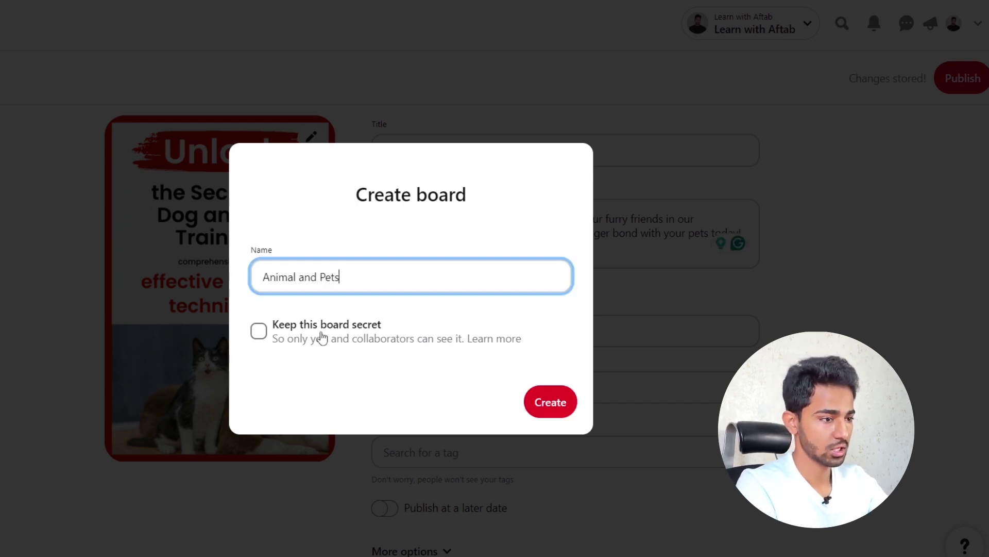
click(555, 411)
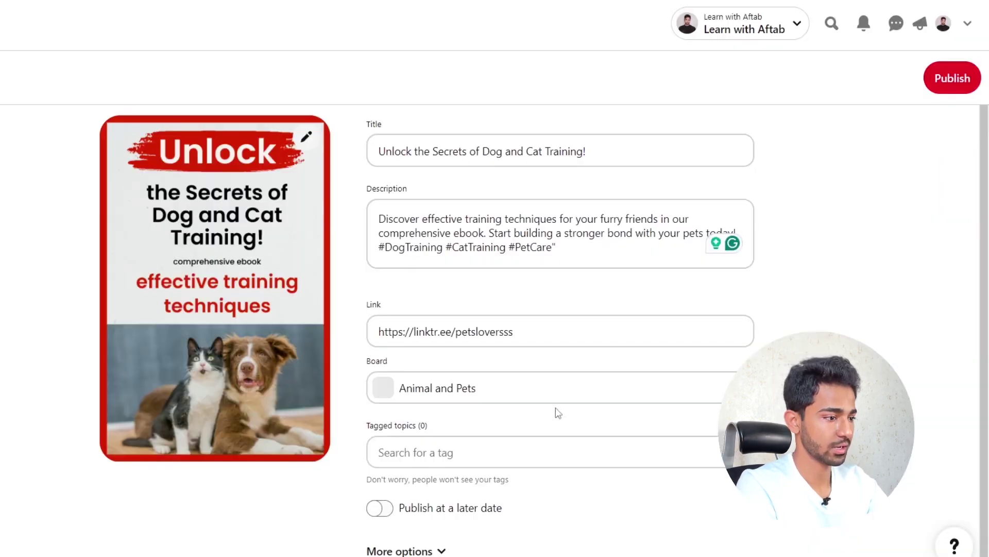
- Tag the pin with the topics Dogs, Cat and Small Dogs, then publish it
click(579, 452)
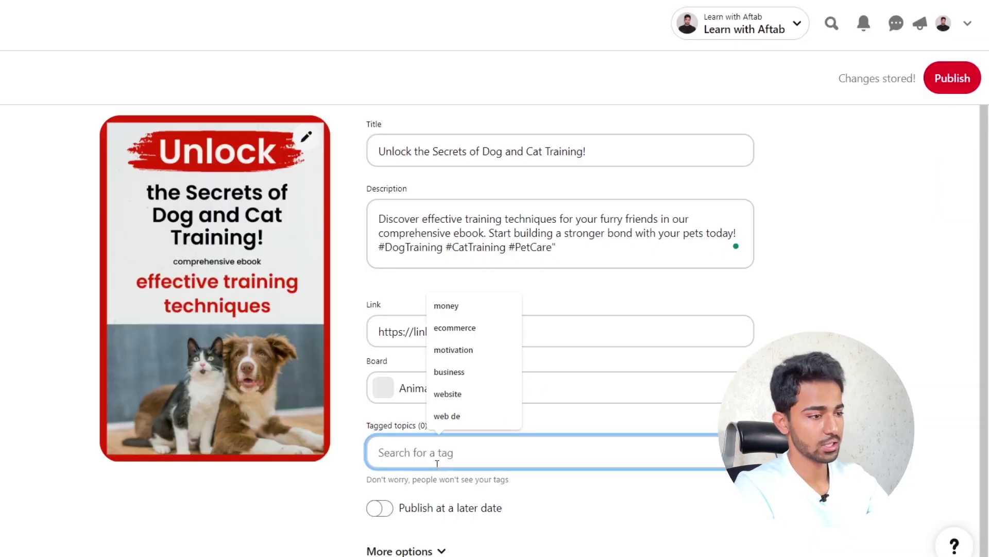
text(dogs)
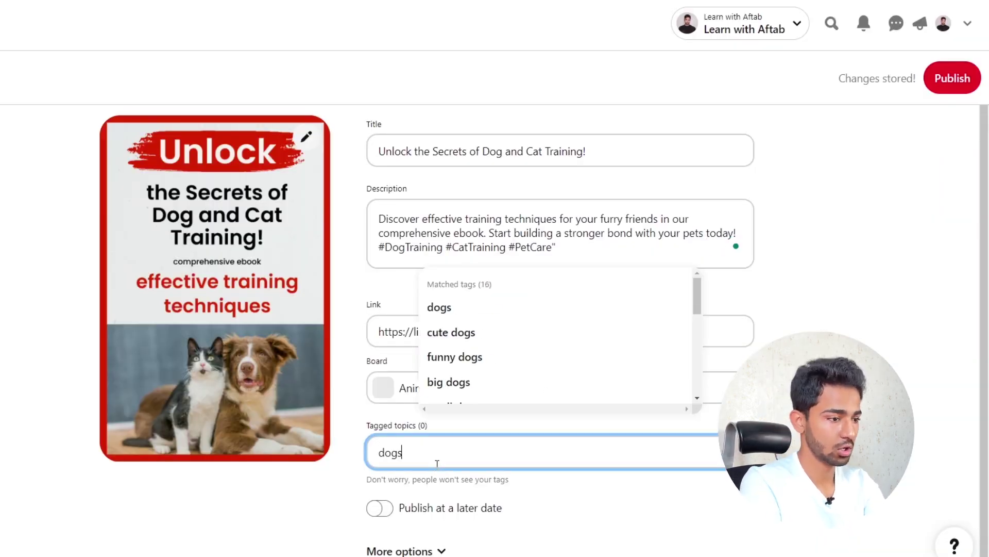
click(442, 307)
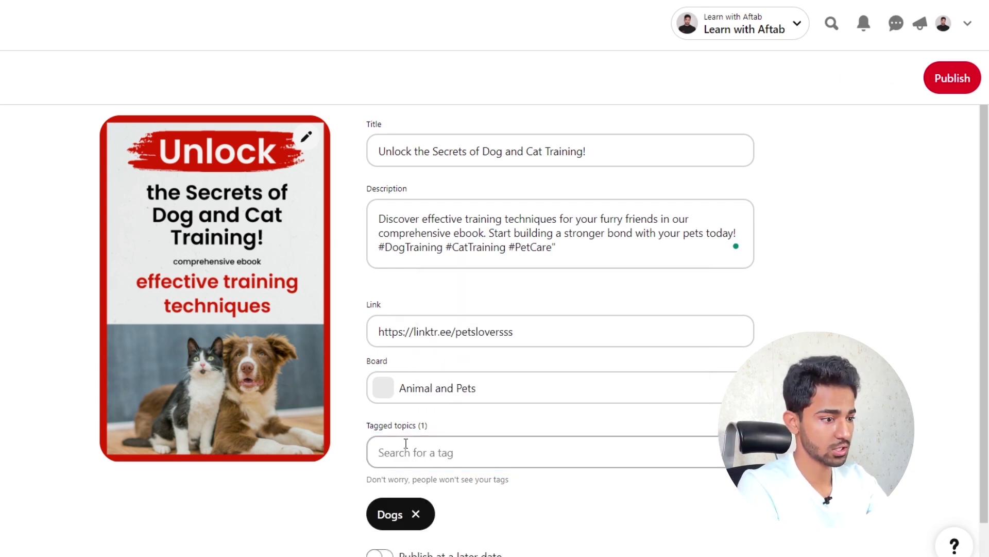
text(dat)
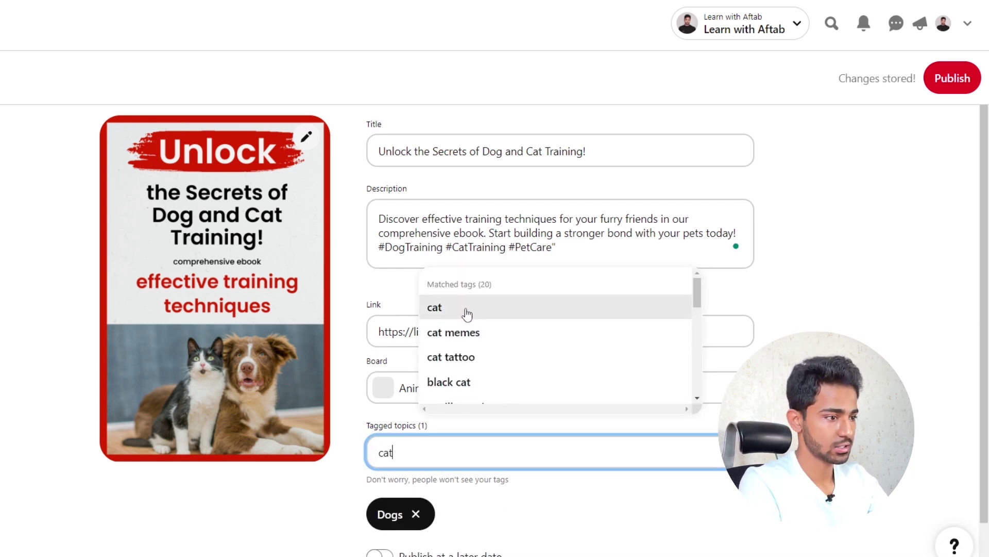
click(435, 308)
text(cat)
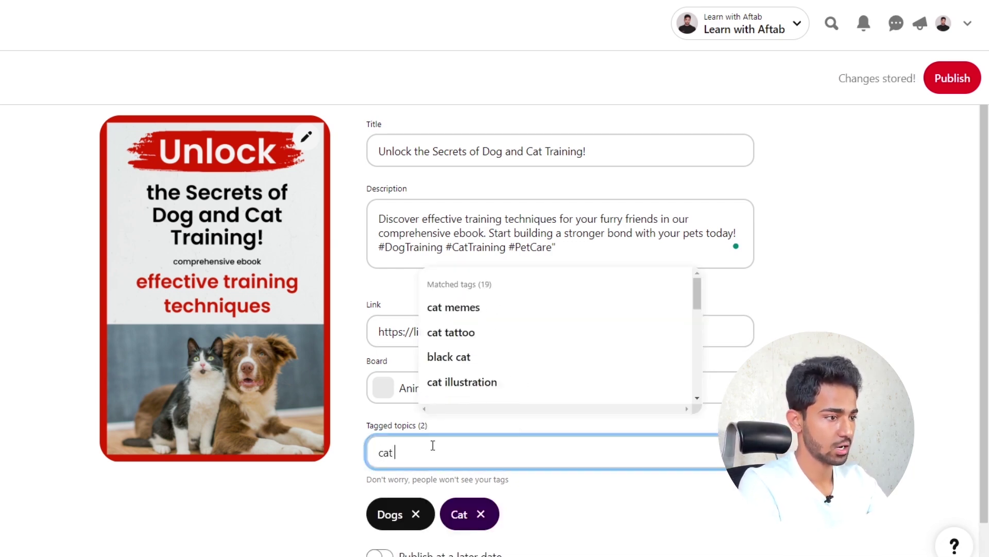
click(492, 371)
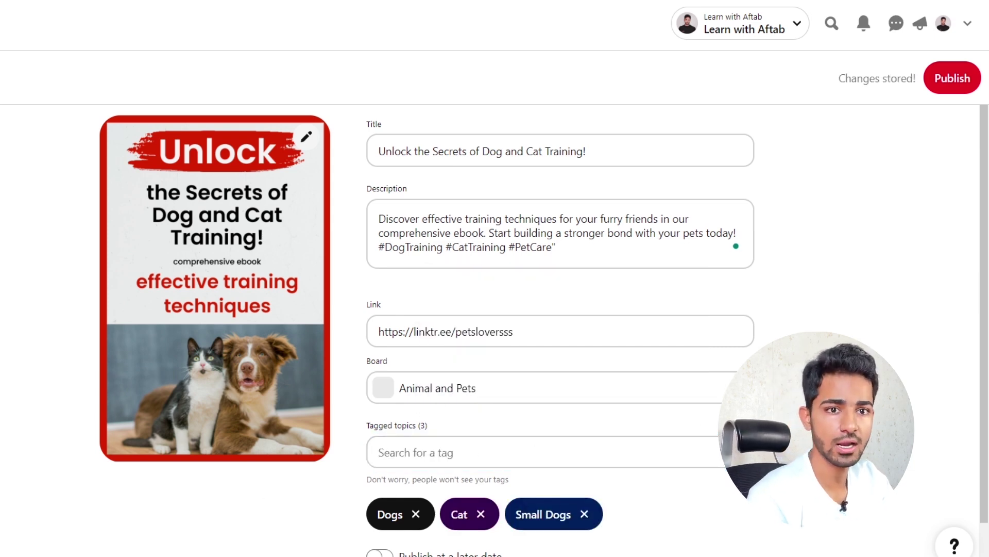
click(951, 87)
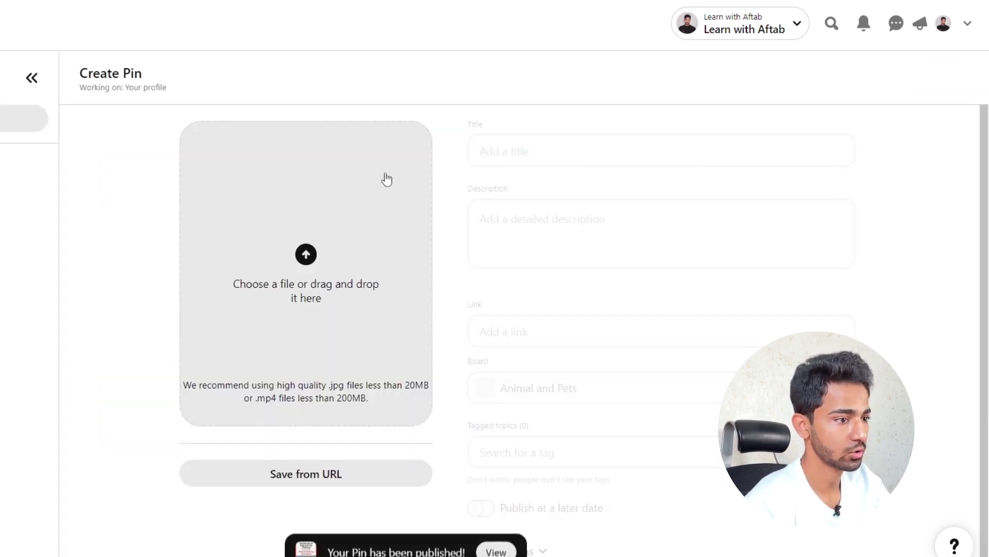
- Reload the profile page and open the newly published 'Unlock' pin
click(943, 24)
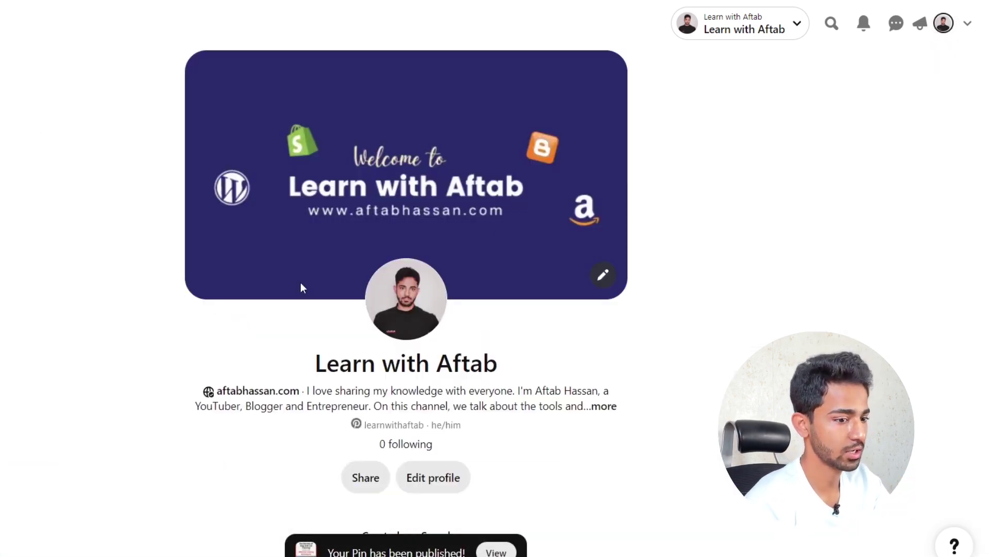
scroll(92, 320, down, 3)
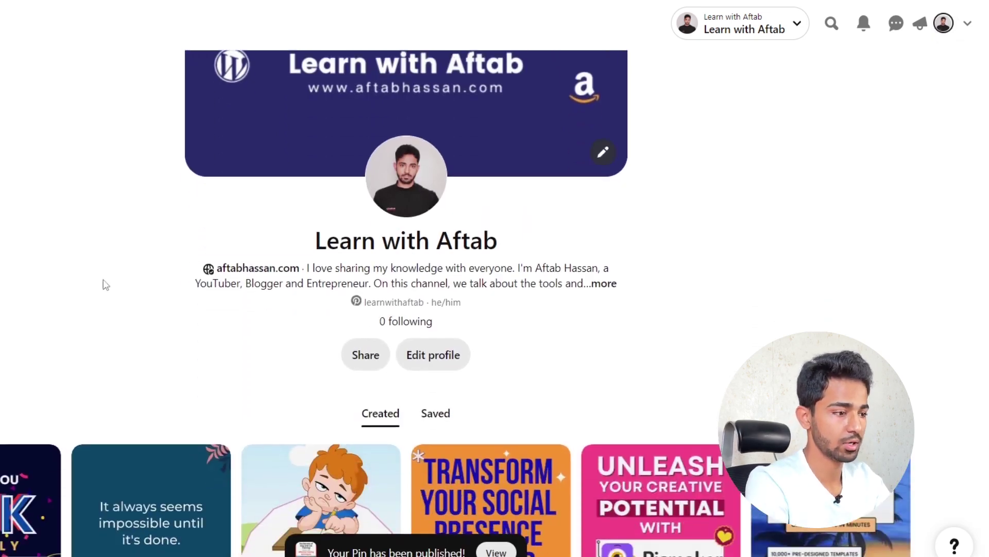
key(F5)
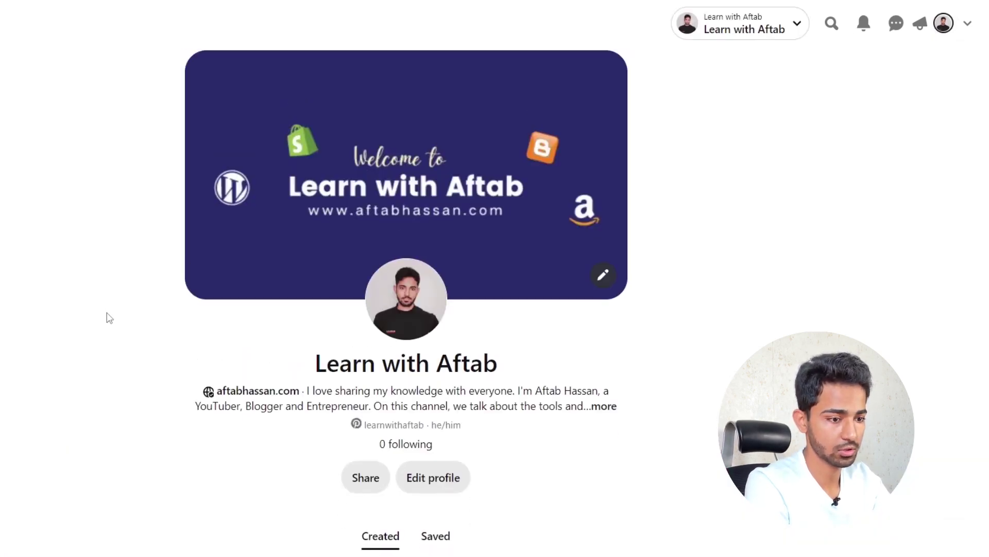
click(3, 530)
click(4, 551)
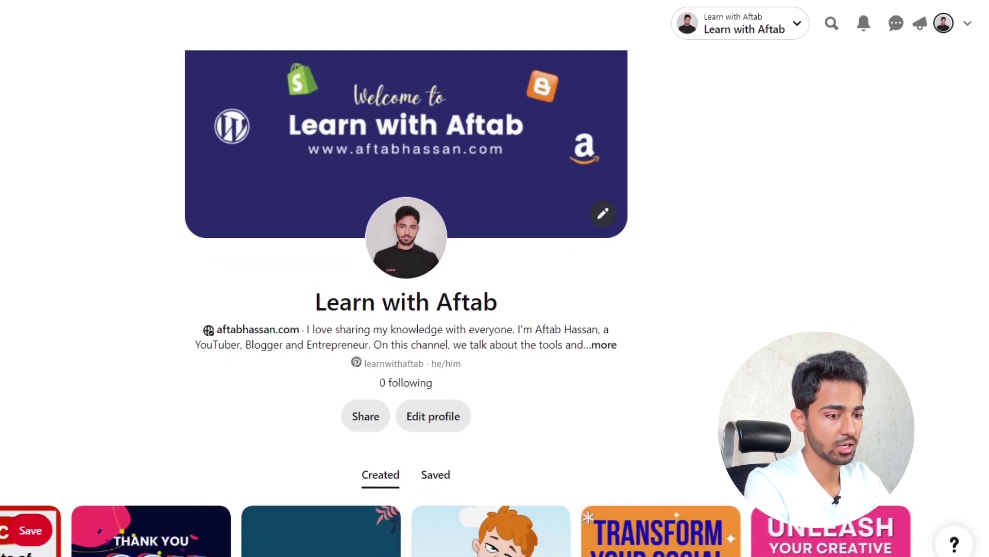
click(4, 554)
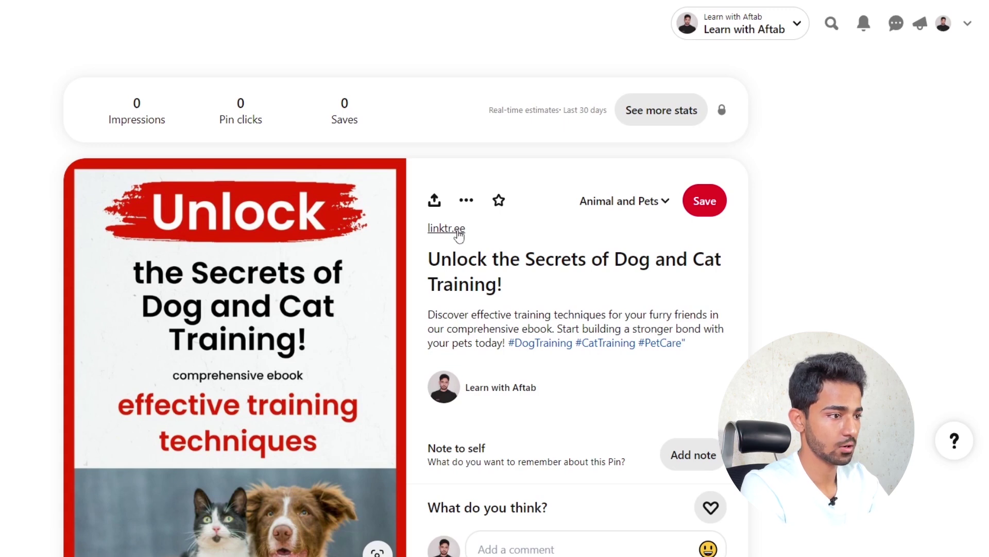
- Test the pin's linktr.ee link, then browse the related pins under More to explore
click(459, 235)
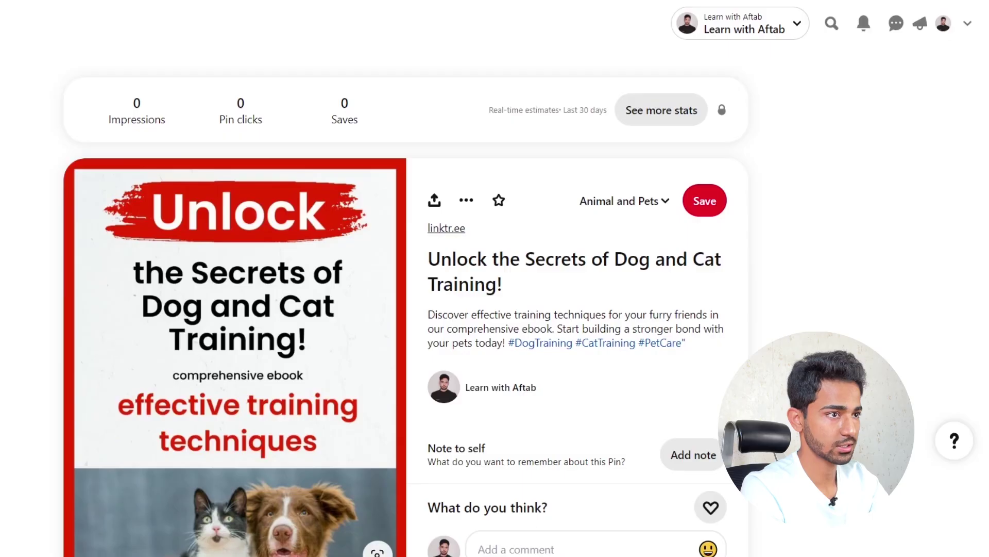
scroll(495, 309, down, 8)
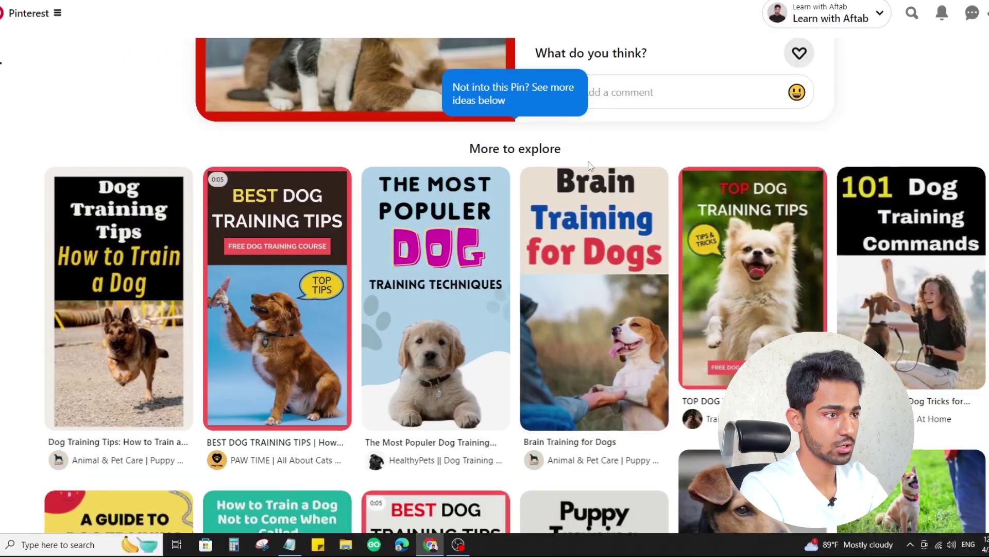
scroll(588, 206, down, 2)
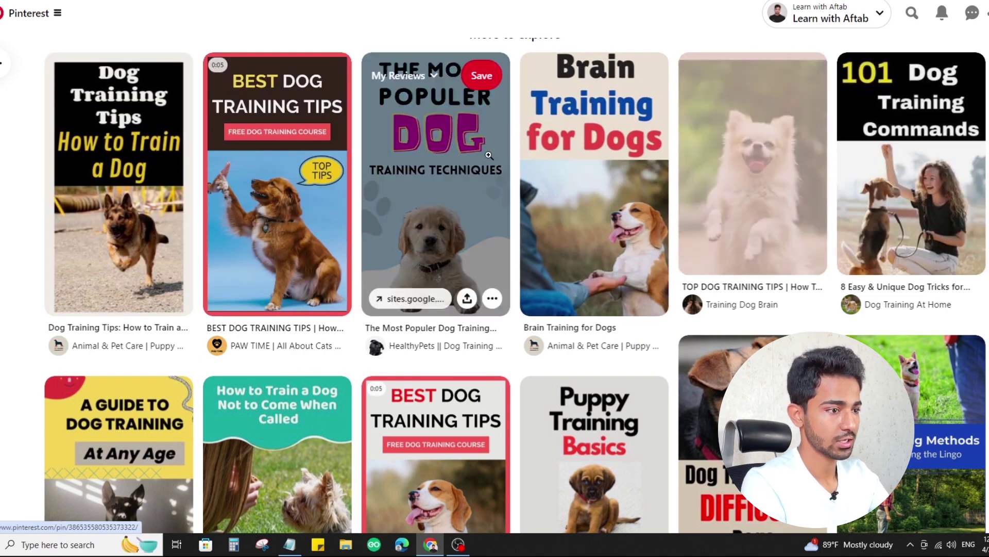
- Open 'The Most Populer Dog Training Techniques for Beginner' pin and browse its sites.google.com sales page
click(437, 256)
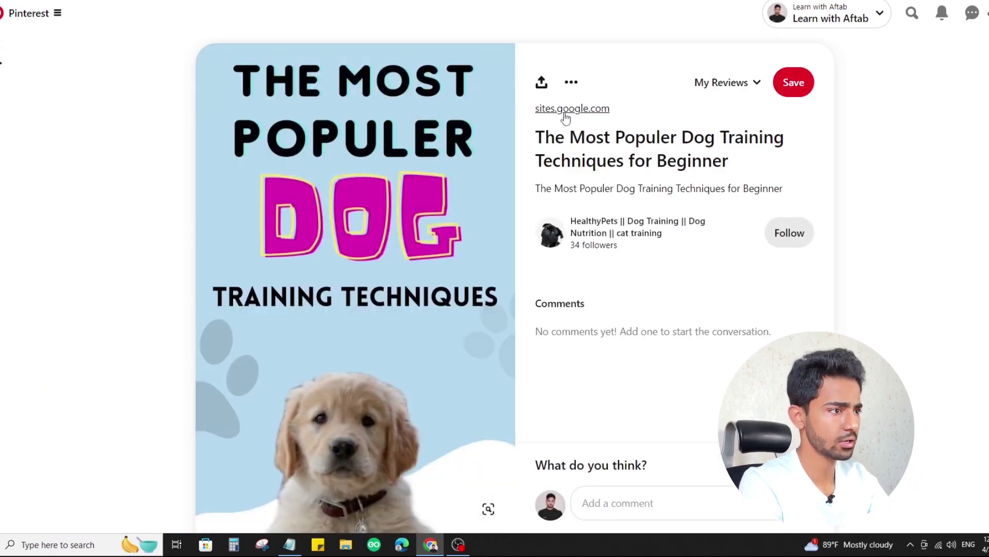
click(564, 114)
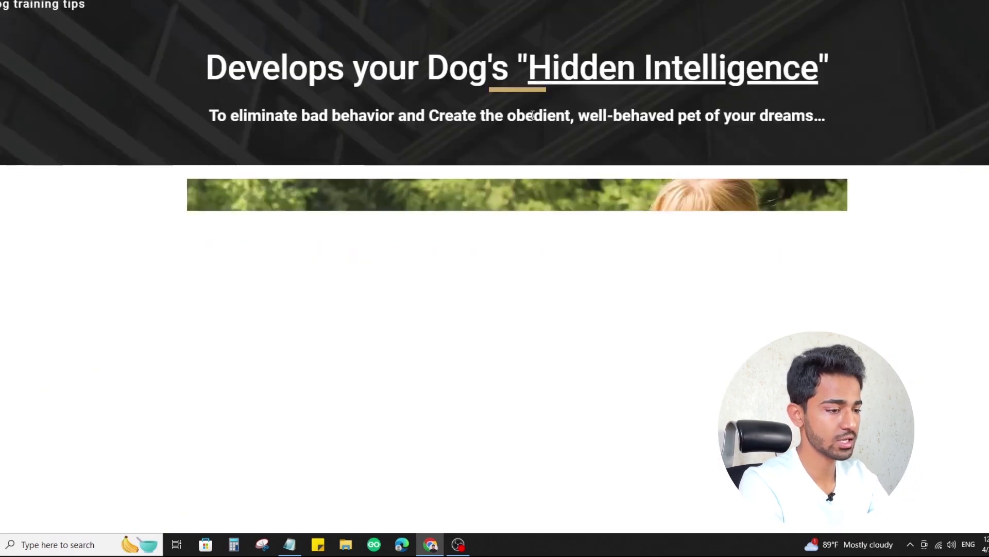
scroll(497, 186, down, 11)
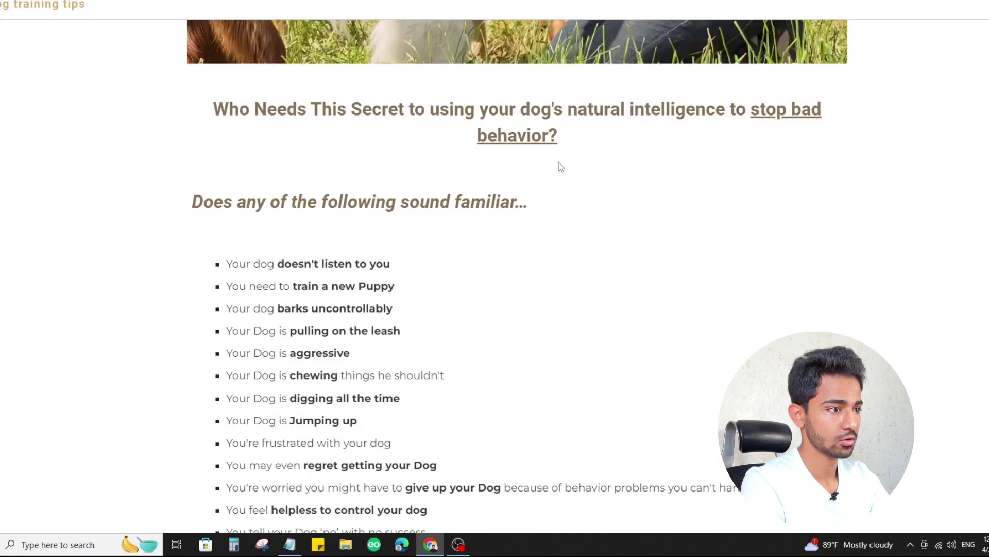
scroll(544, 128, down, 11)
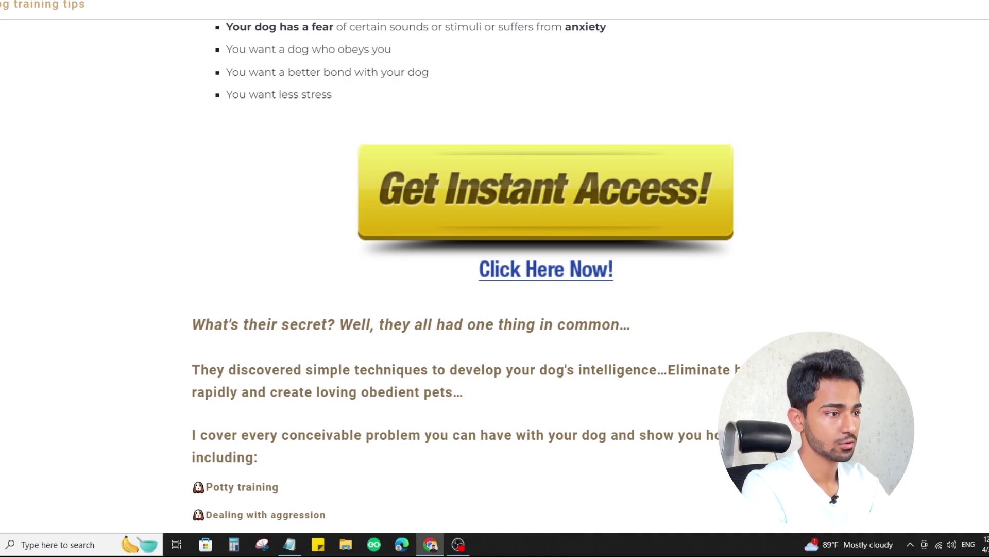
scroll(503, 214, down, 4)
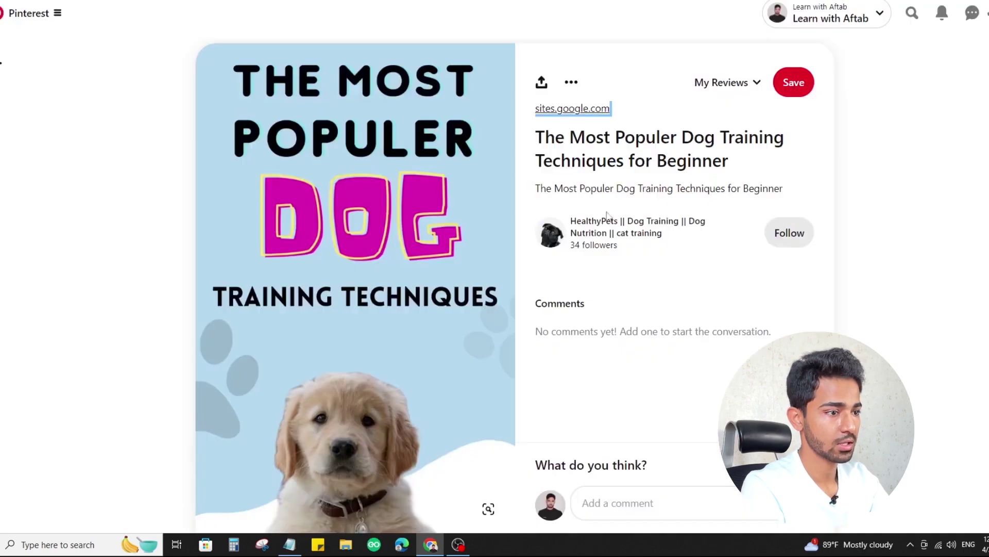
scroll(621, 235, down, 10)
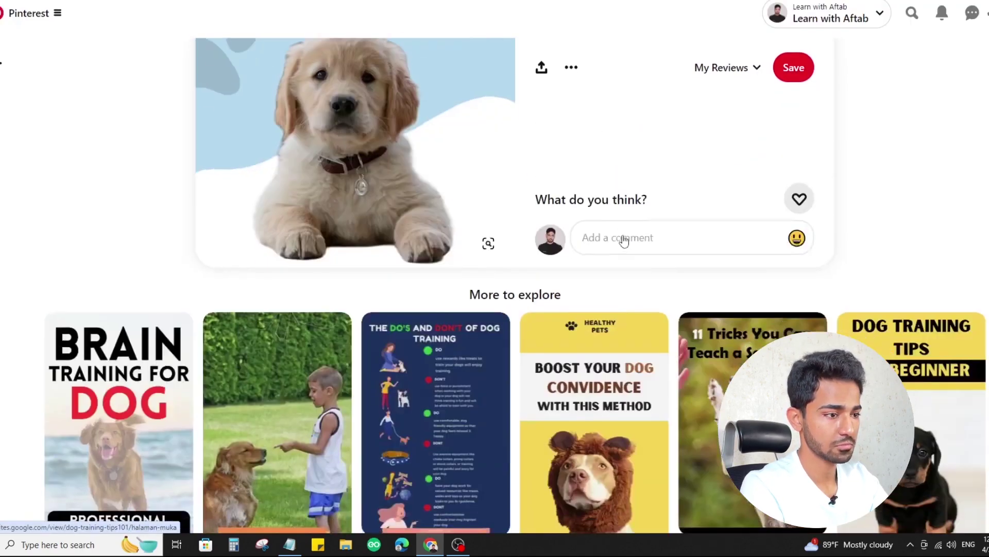